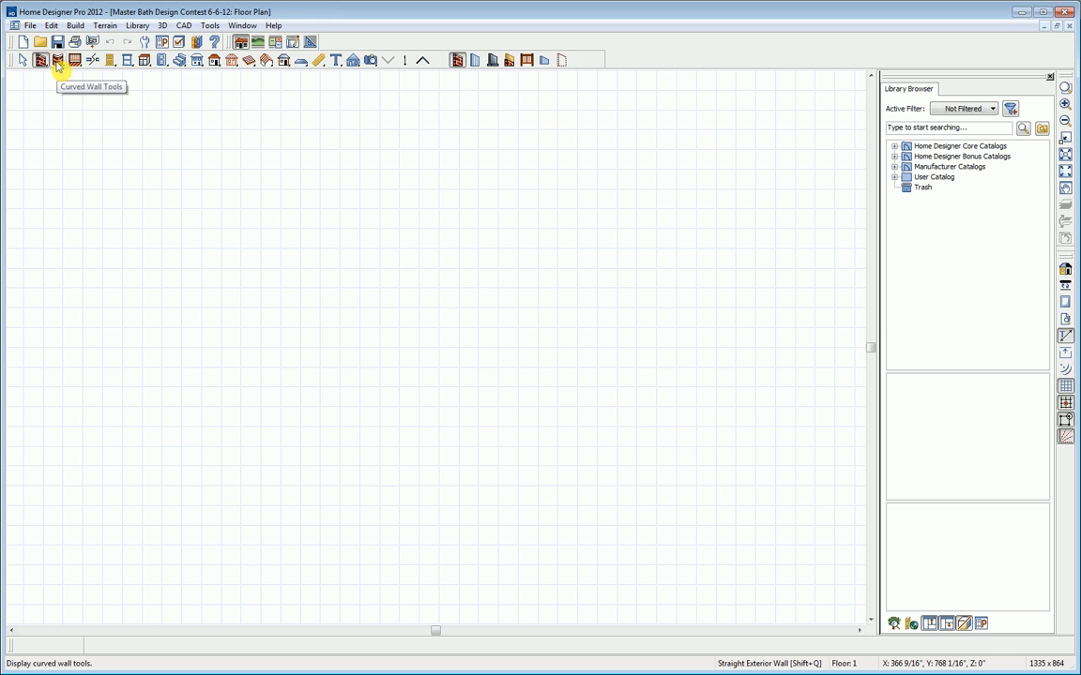
Draw a horizontal straight exterior wall about 16'-8" long and a perpendicular exterior wall about 9'-5" long up from its left end.
{"action": "left_click", "coordinate": [458, 62]}
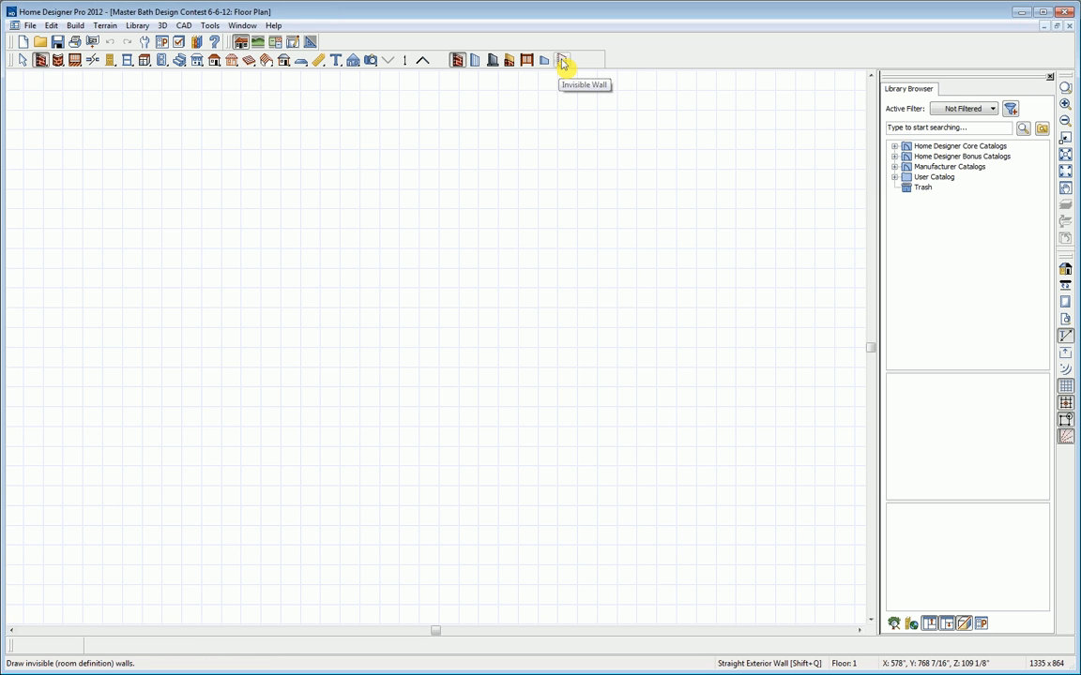
{"action": "left_click", "coordinate": [457, 60]}
{"action": "left_click_drag", "start_coordinate": [676, 524], "coordinate": [345, 514]}
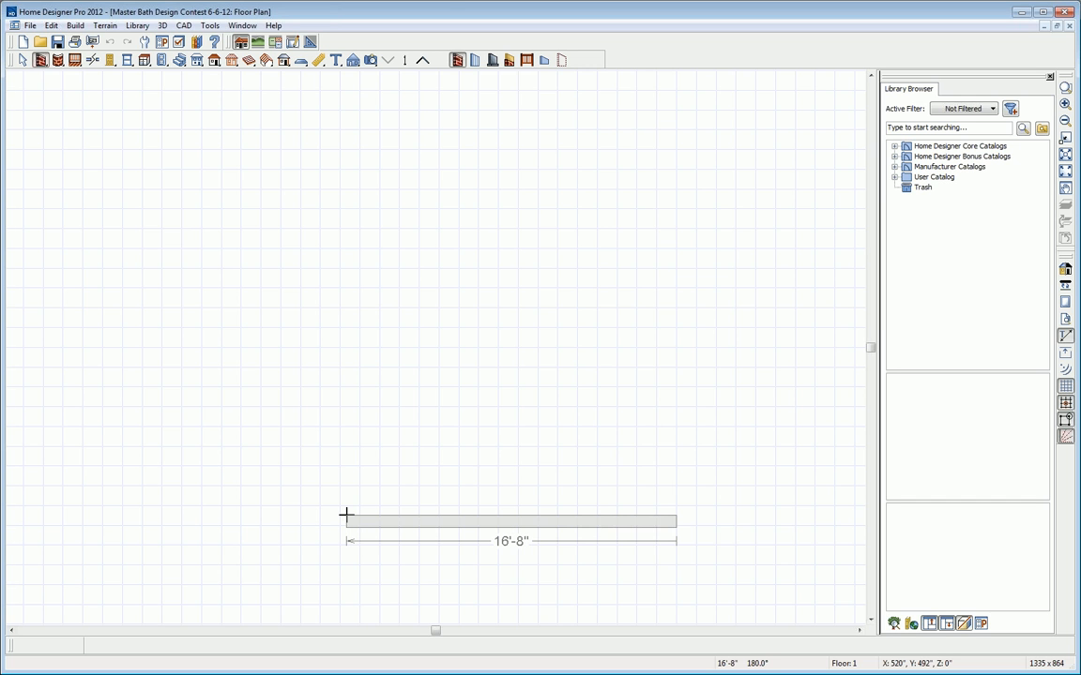
{"action": "left_click_drag", "start_coordinate": [345, 514], "coordinate": [346, 515]}
{"action": "left_click_drag", "start_coordinate": [346, 515], "coordinate": [349, 334]}
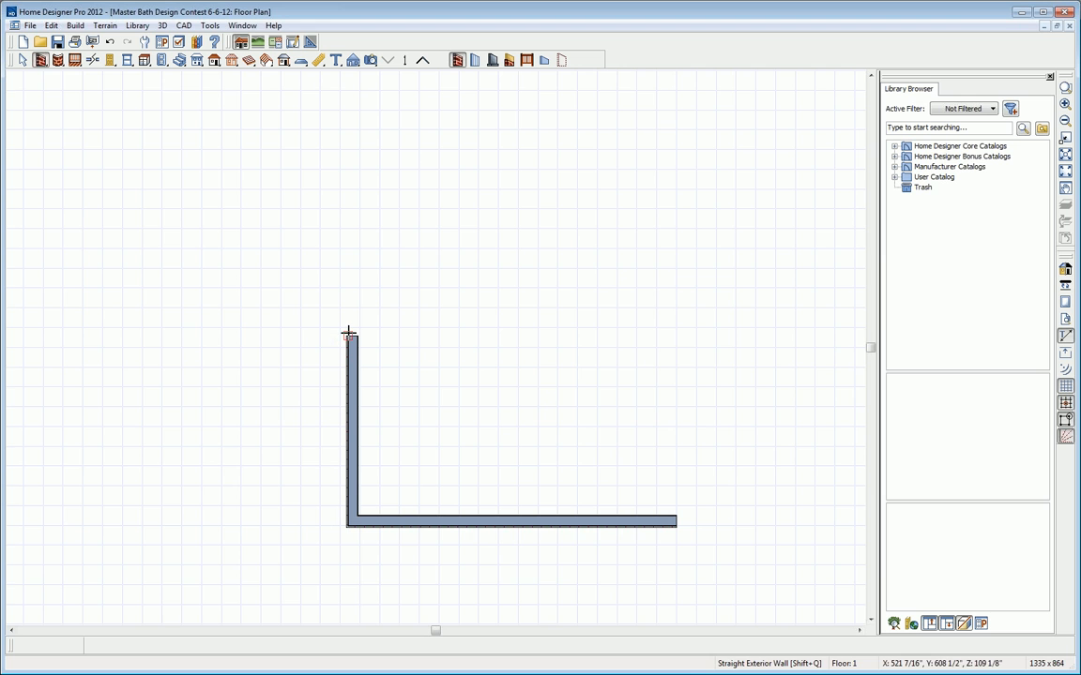
Close the rectangular room with two straight interior walls along its upper and right sides.
{"action": "left_click", "coordinate": [476, 61]}
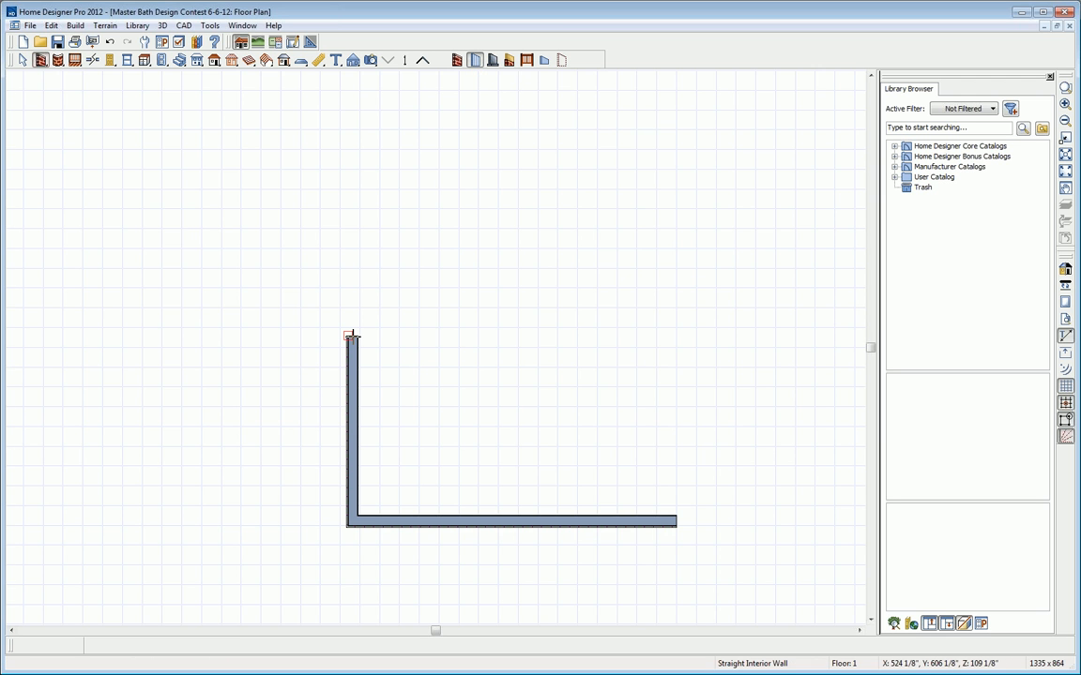
{"action": "left_click_drag", "start_coordinate": [350, 337], "coordinate": [683, 340]}
{"action": "left_click_drag", "start_coordinate": [683, 339], "coordinate": [692, 519]}
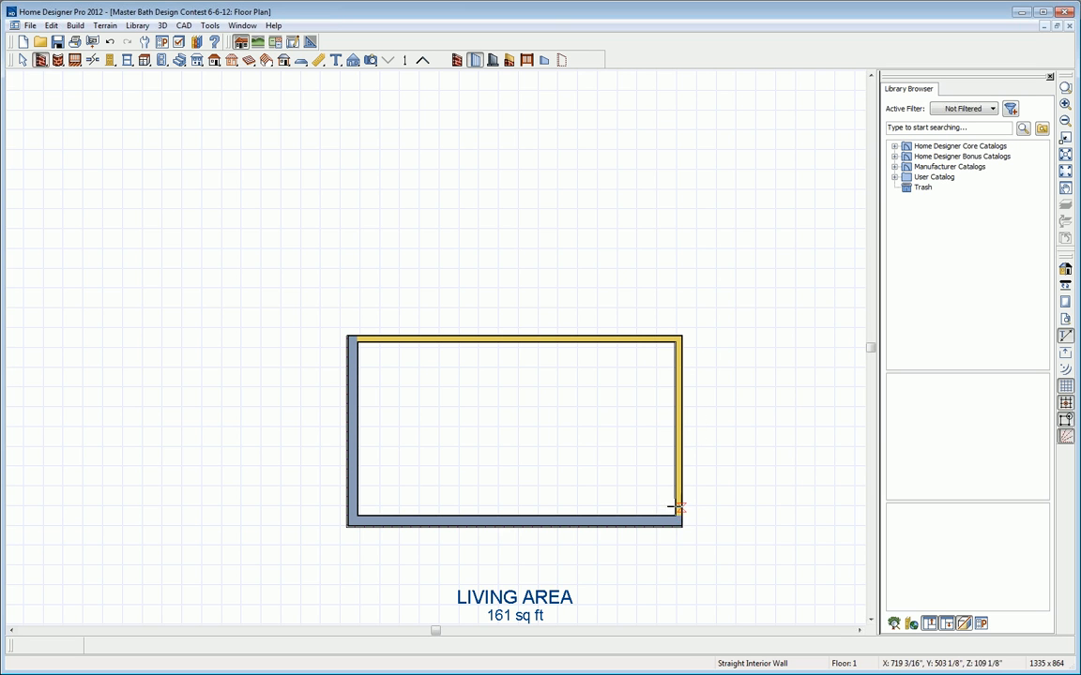
{"action": "middle_click_drag", "start_coordinate": [695, 545], "coordinate": [649, 448]}
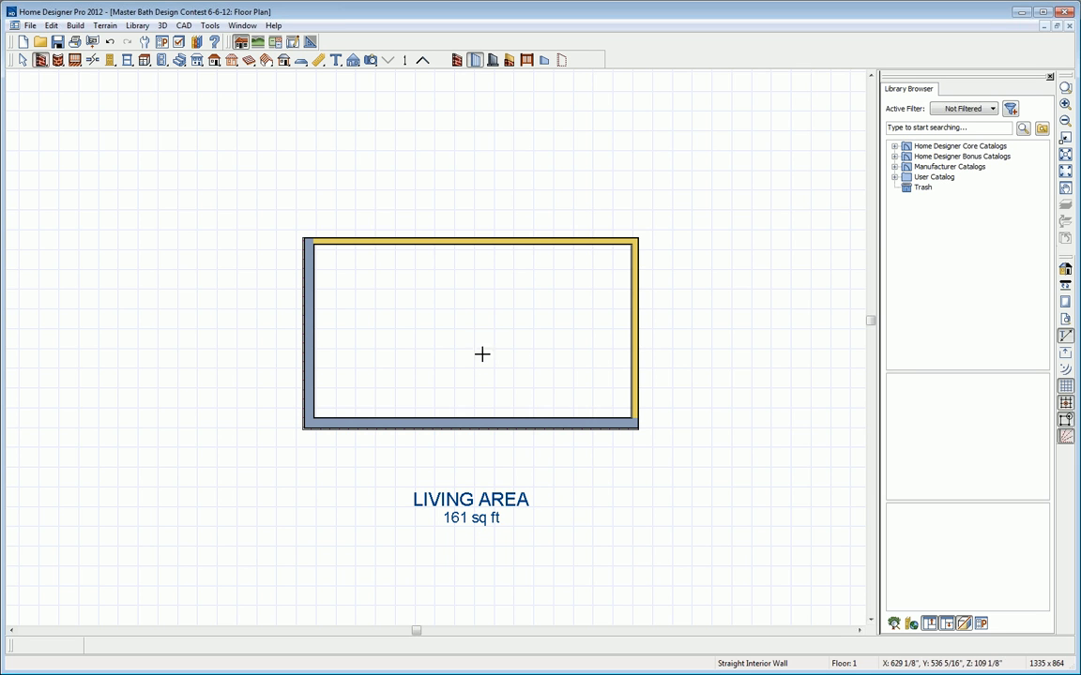
Create a perspective doll house view of the room and inspect its walls and floor in 3D.
{"action": "left_click", "coordinate": [371, 61]}
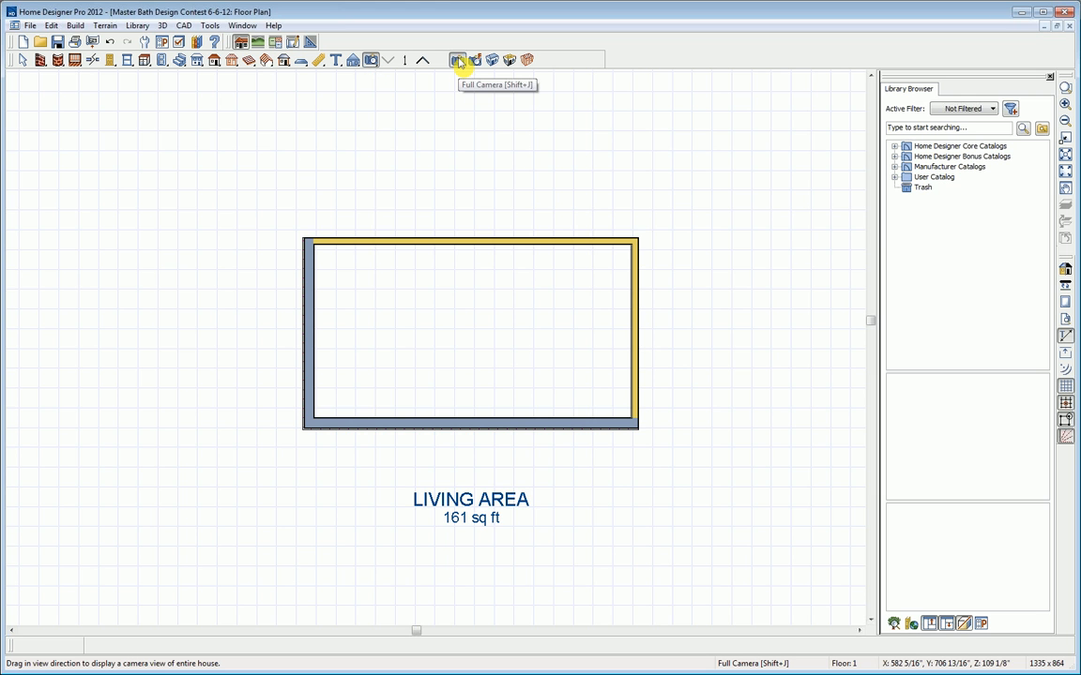
{"action": "left_click", "coordinate": [509, 61]}
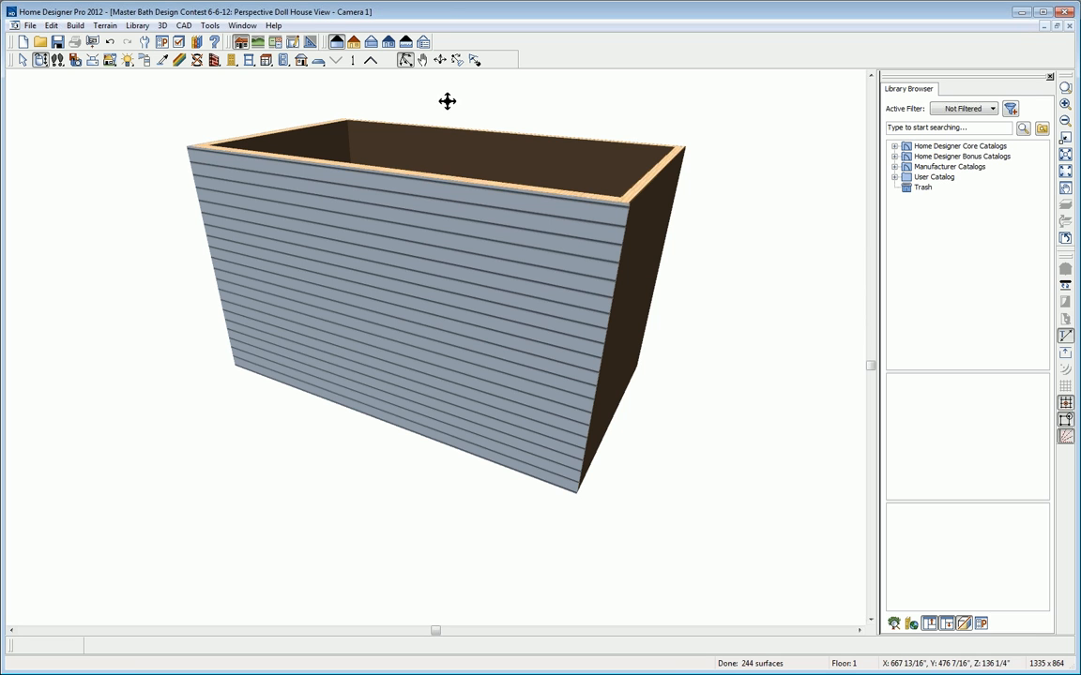
{"action": "left_click", "coordinate": [41, 60]}
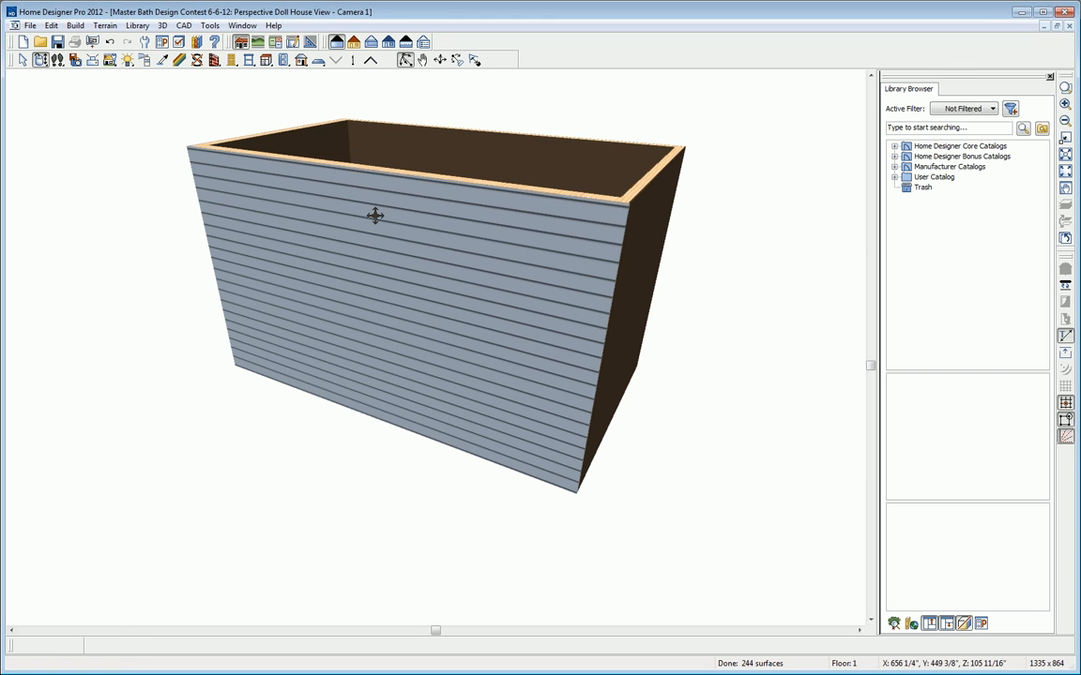
{"action": "left_click_drag", "start_coordinate": [416, 207], "coordinate": [403, 327]}
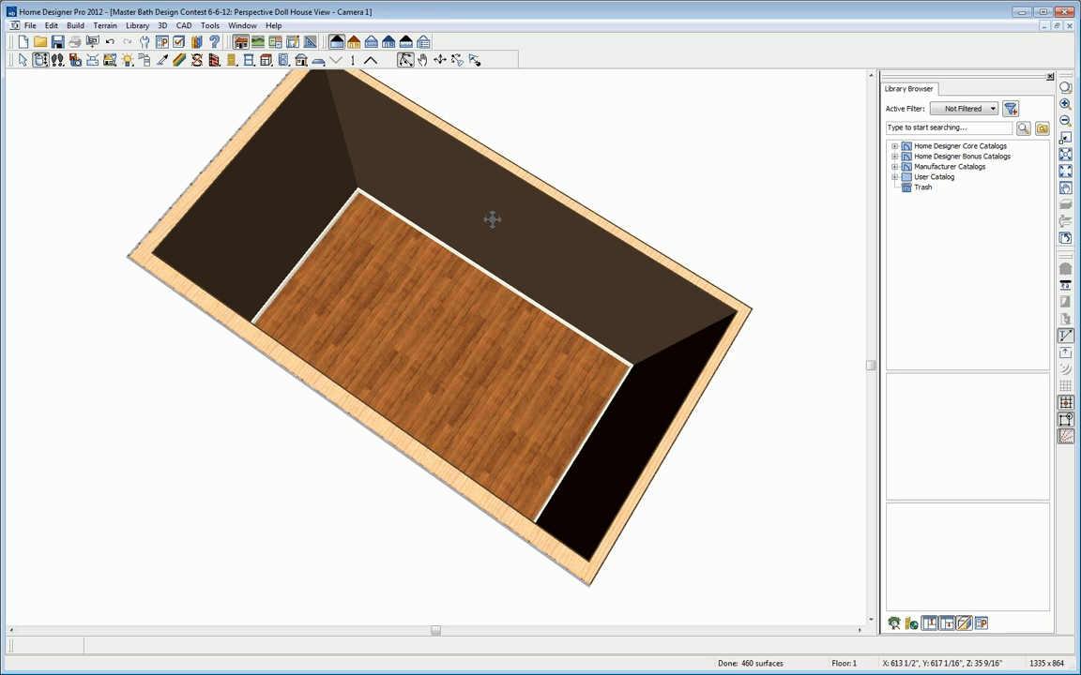
{"action": "left_click_drag", "start_coordinate": [471, 379], "coordinate": [548, 256]}
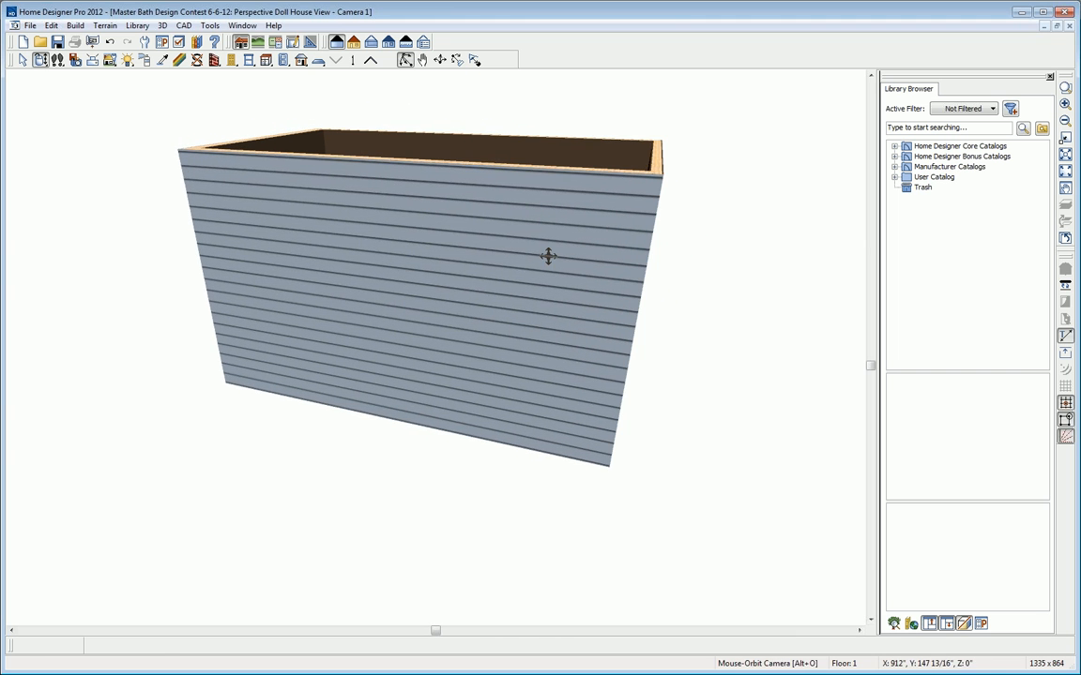
Make the long exterior wall at the front of the room invisible in its wall specification.
{"action": "left_click", "coordinate": [388, 316]}
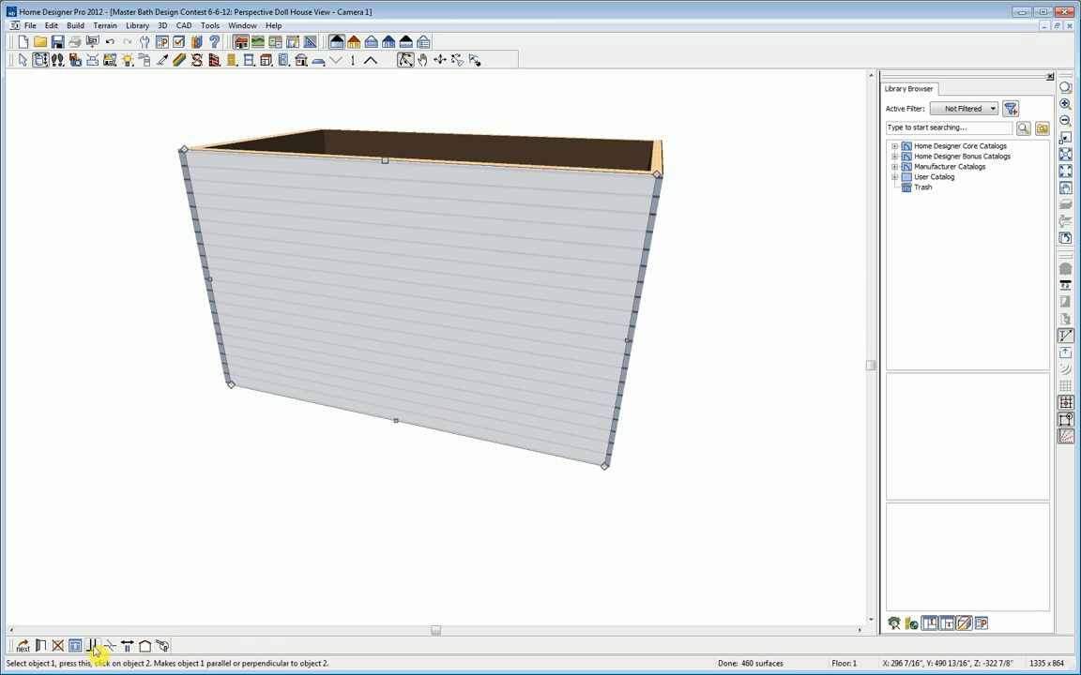
{"action": "left_click", "coordinate": [44, 652]}
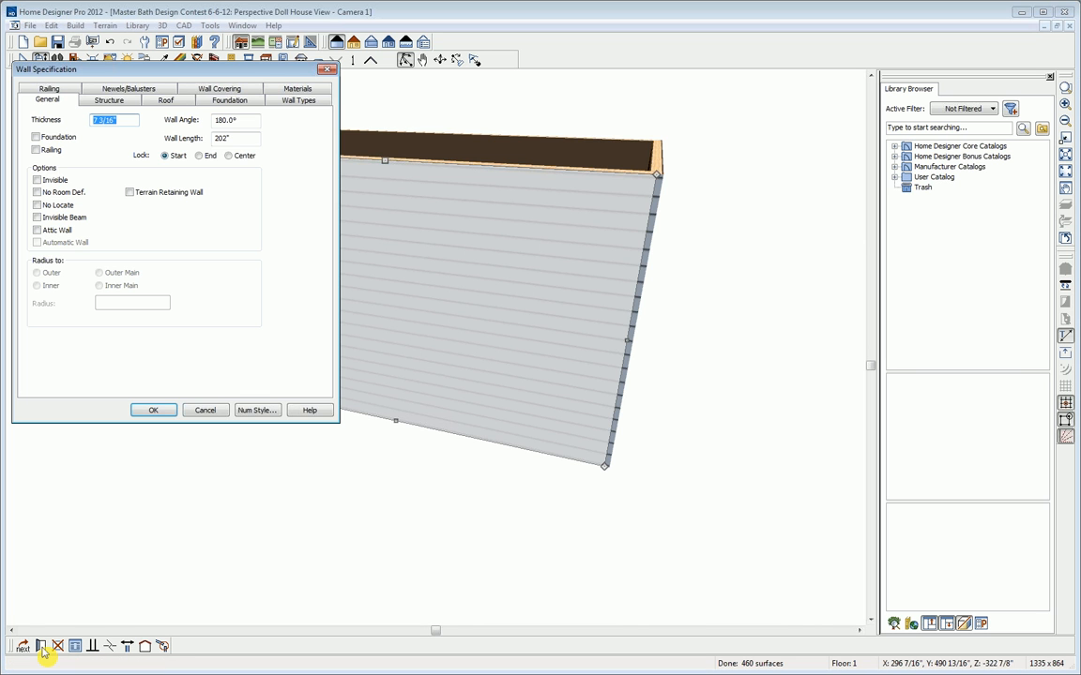
{"action": "left_click_drag", "start_coordinate": [146, 72], "coordinate": [214, 89]}
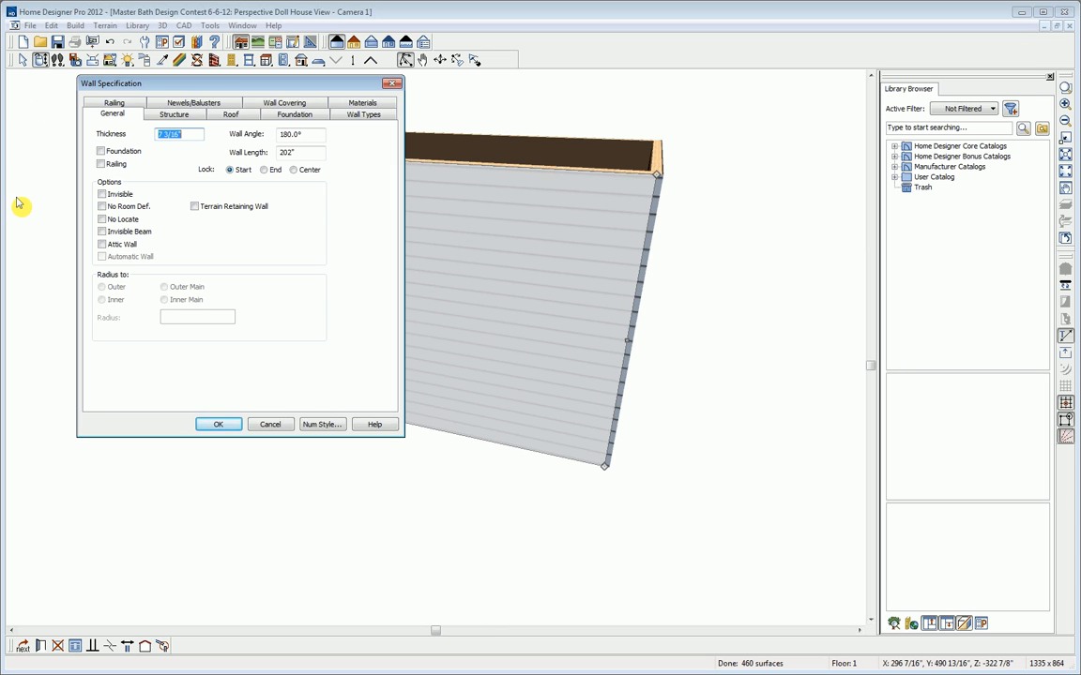
{"action": "left_click", "coordinate": [108, 194]}
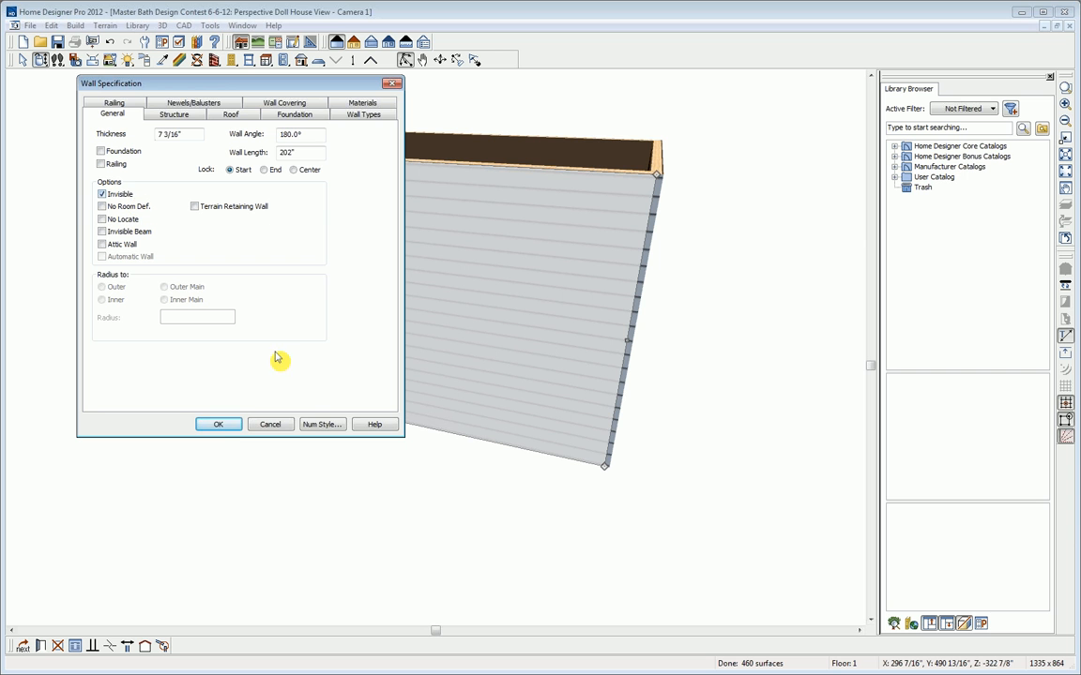
{"action": "left_click", "coordinate": [216, 425]}
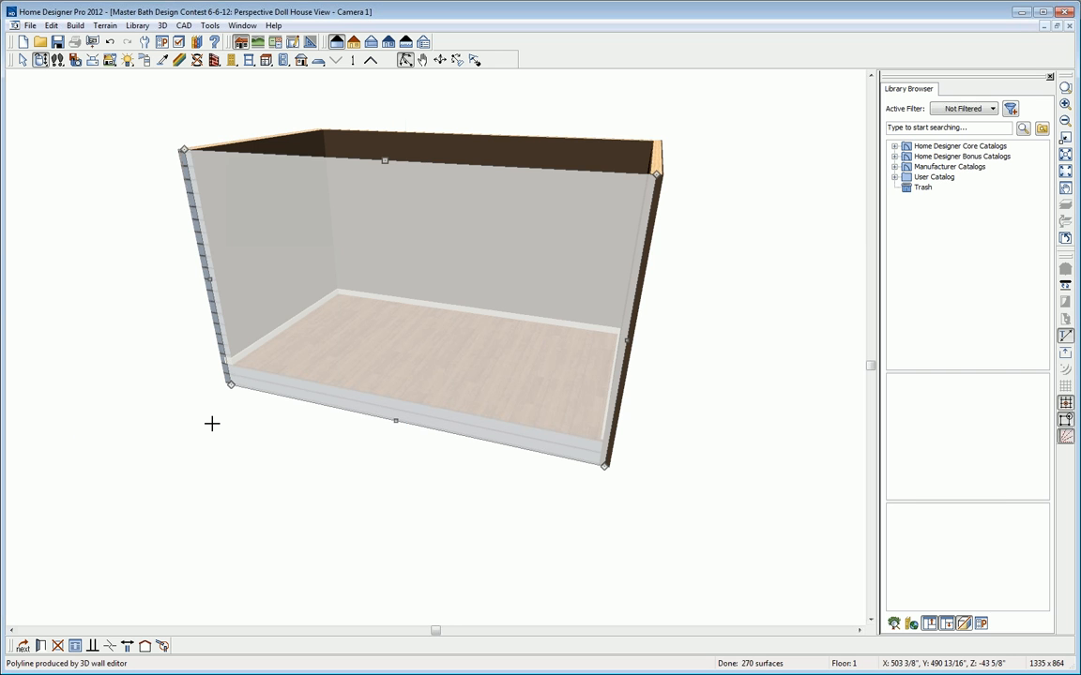
{"action": "left_click", "coordinate": [213, 429]}
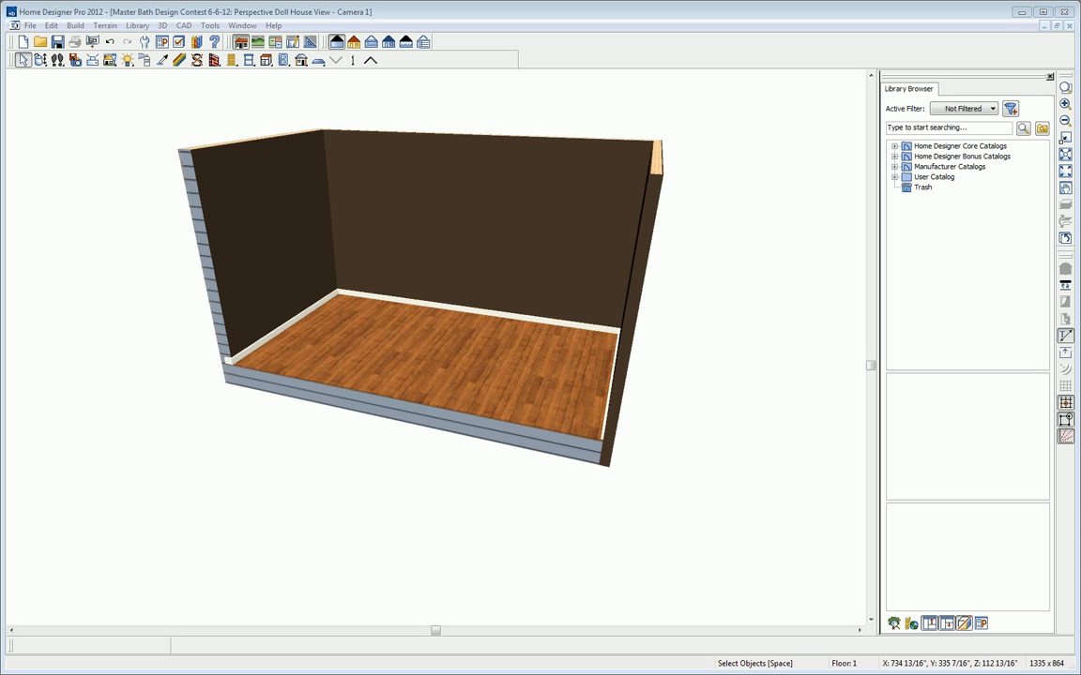
Place a hinged door in the short interior side wall of the room.
{"action": "left_click", "coordinate": [40, 59]}
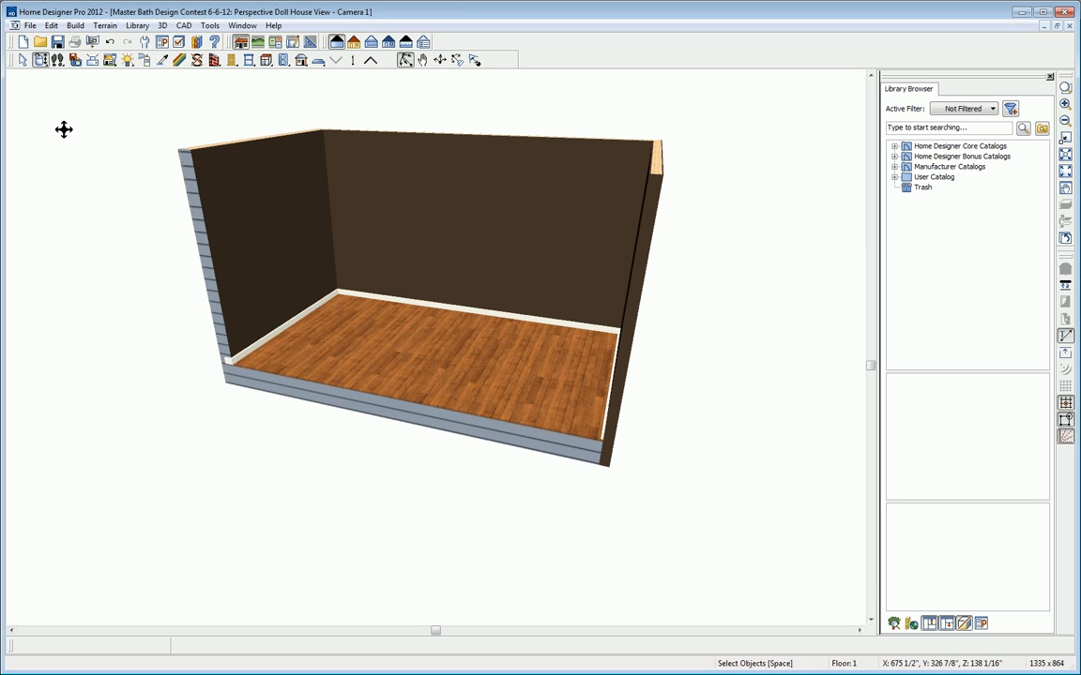
{"action": "left_click_drag", "start_coordinate": [261, 299], "coordinate": [335, 290]}
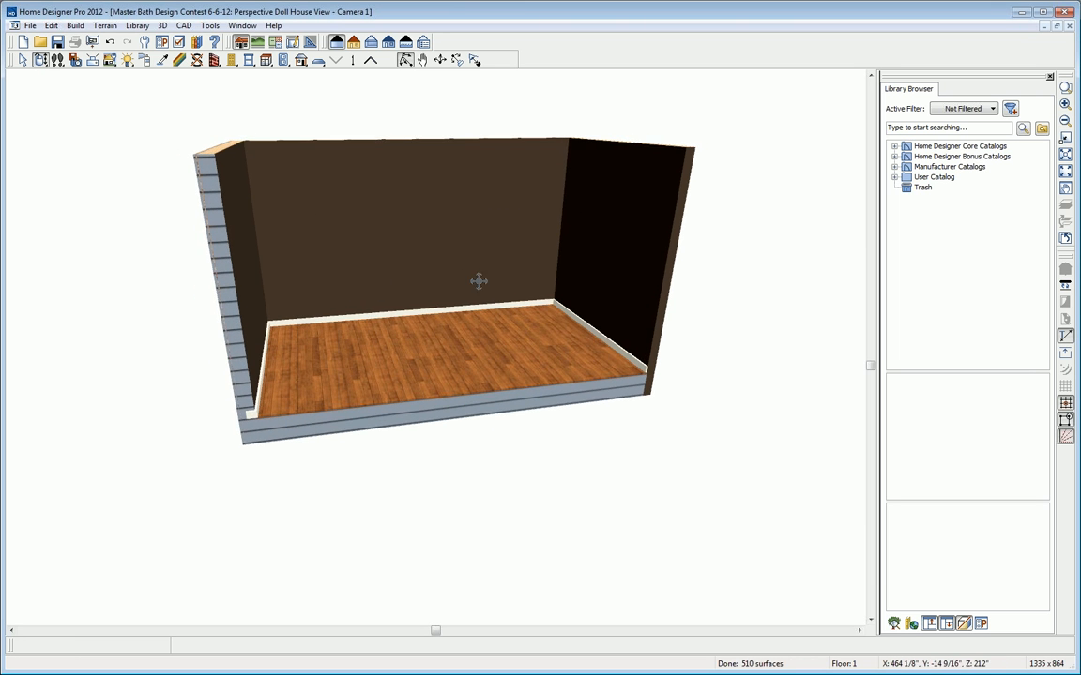
{"action": "scroll", "coordinate": [487, 280], "scroll_direction": "up", "scroll_amount": 3}
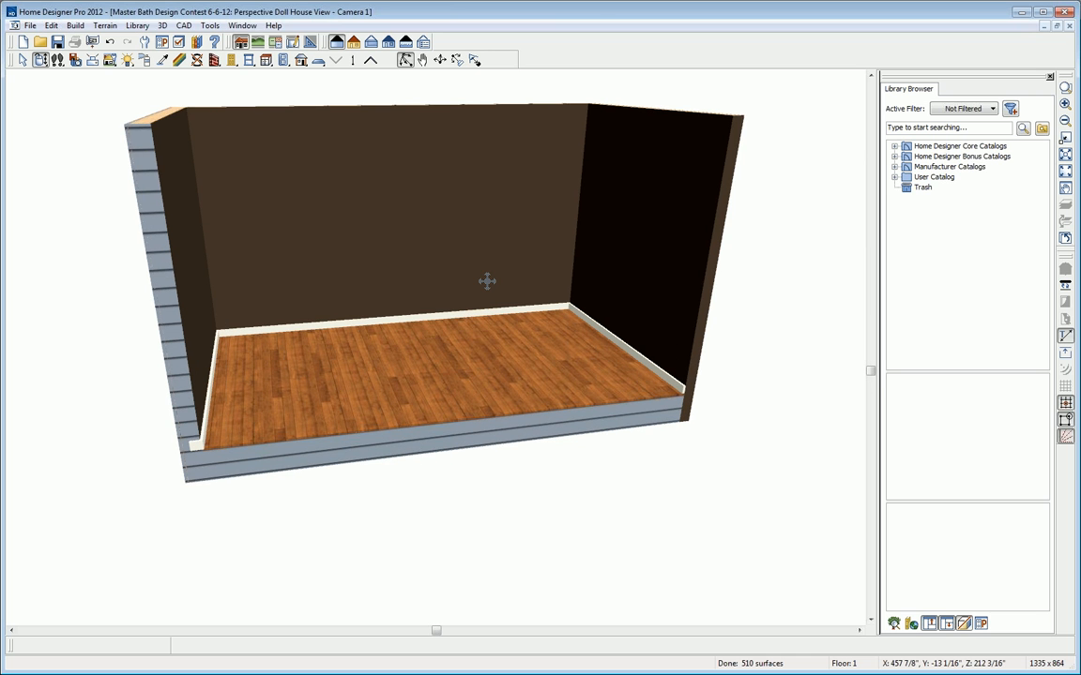
{"action": "left_click_drag", "start_coordinate": [456, 278], "coordinate": [427, 285]}
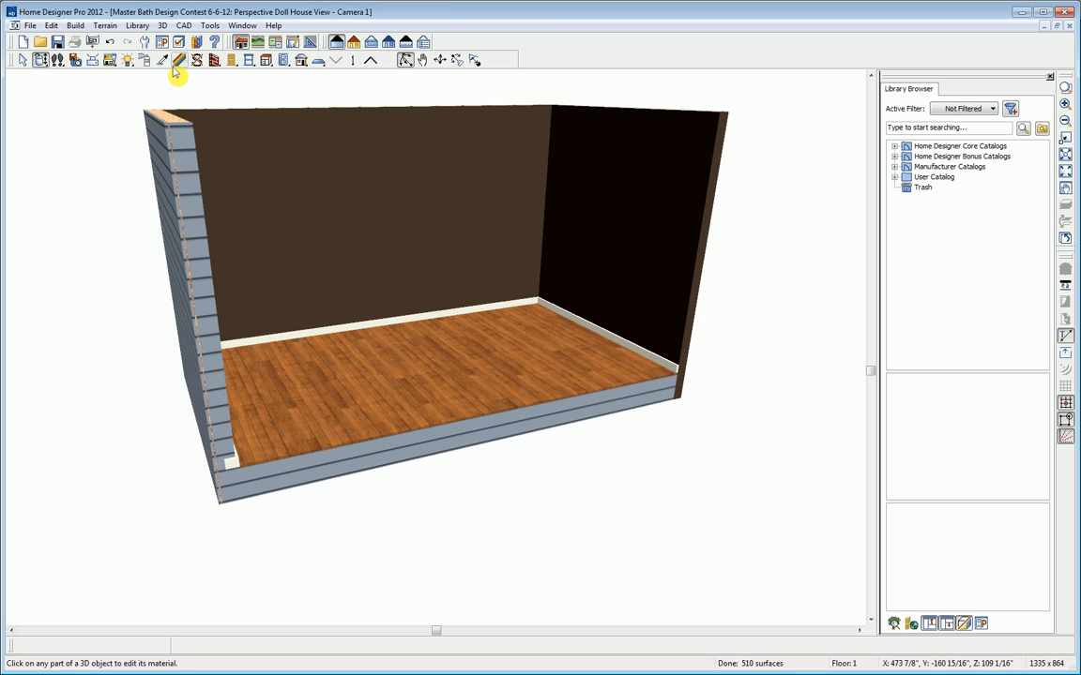
{"action": "left_click", "coordinate": [233, 60]}
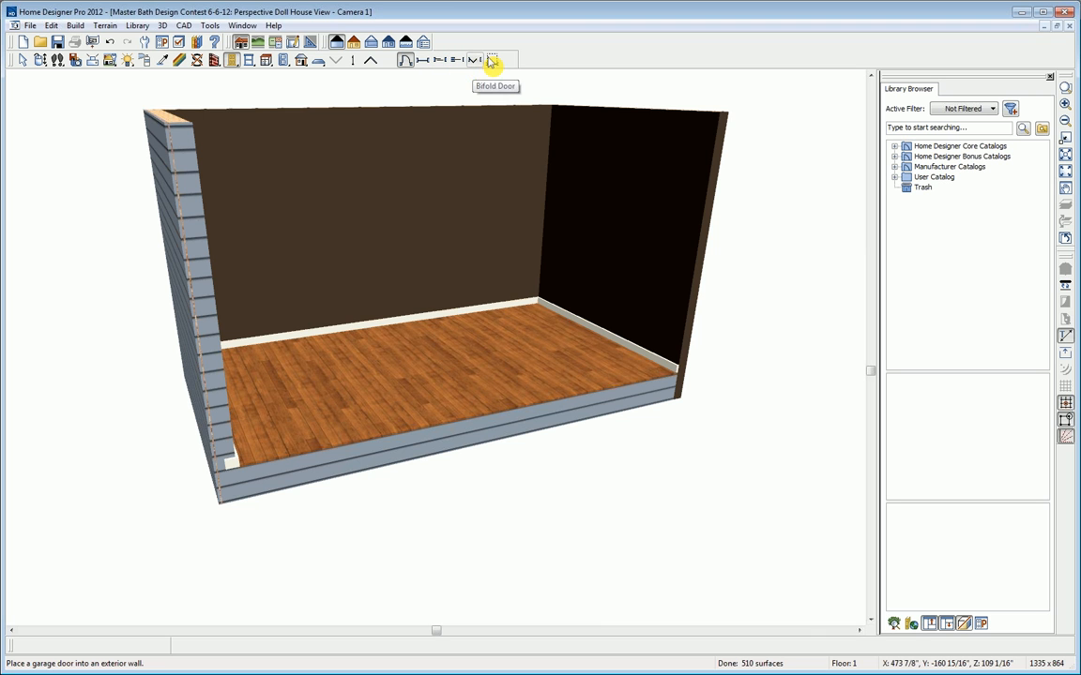
{"action": "left_click", "coordinate": [406, 61]}
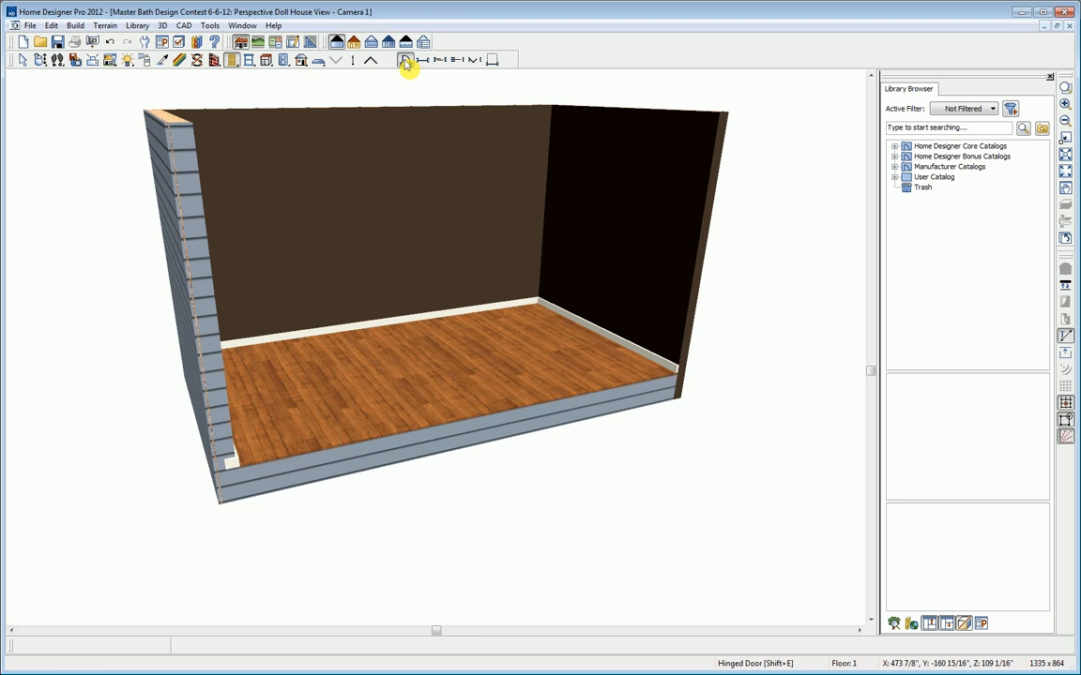
{"action": "left_click", "coordinate": [613, 206]}
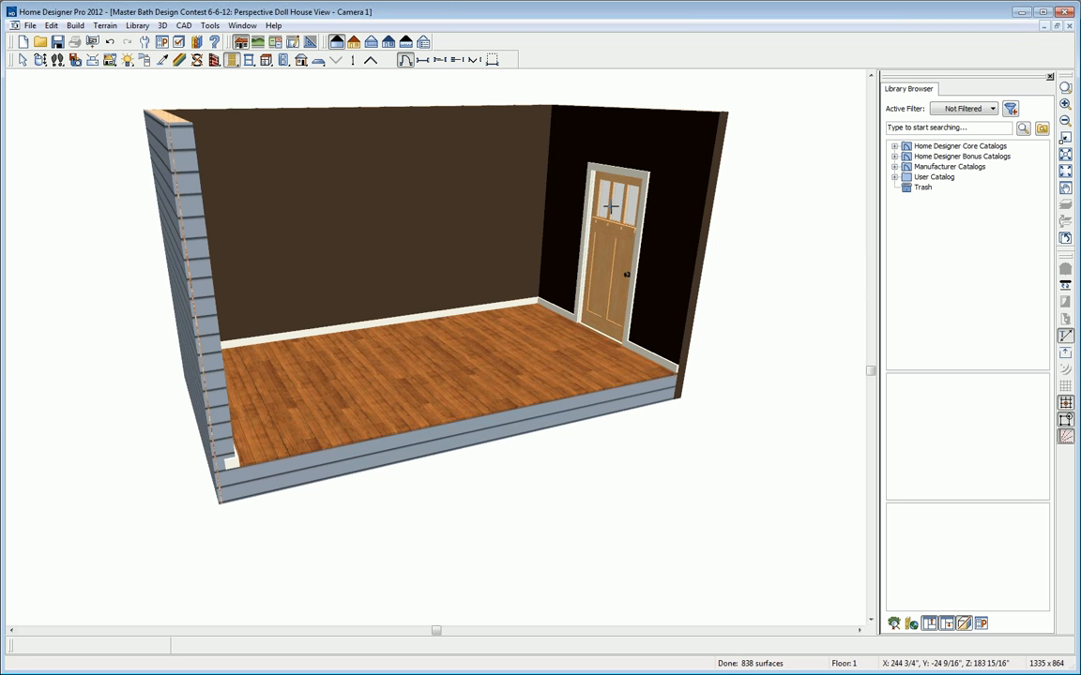
{"action": "key", "text": "space"}
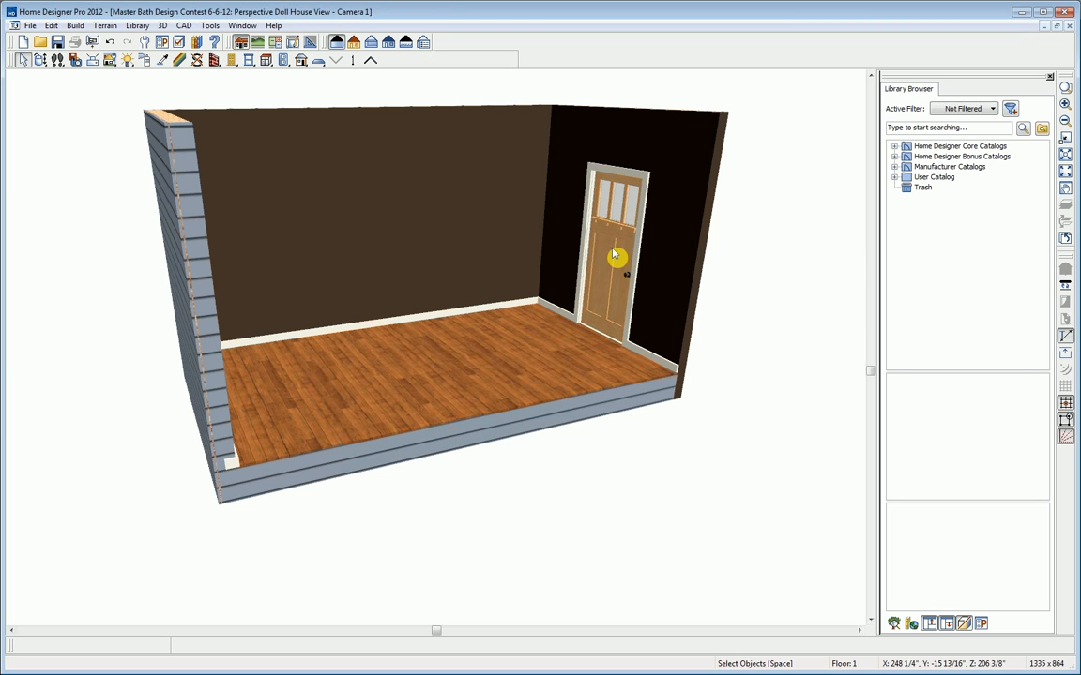
Change the door style of the new hinged door to Panel.
{"action": "double_click", "coordinate": [613, 253]}
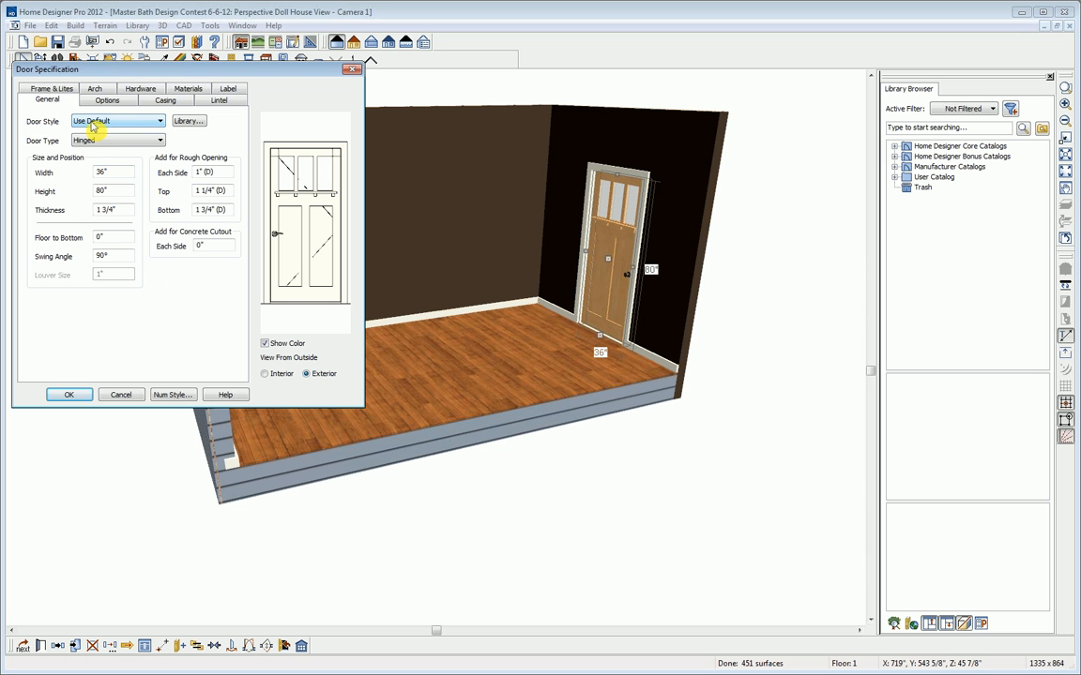
{"action": "left_click", "coordinate": [78, 122]}
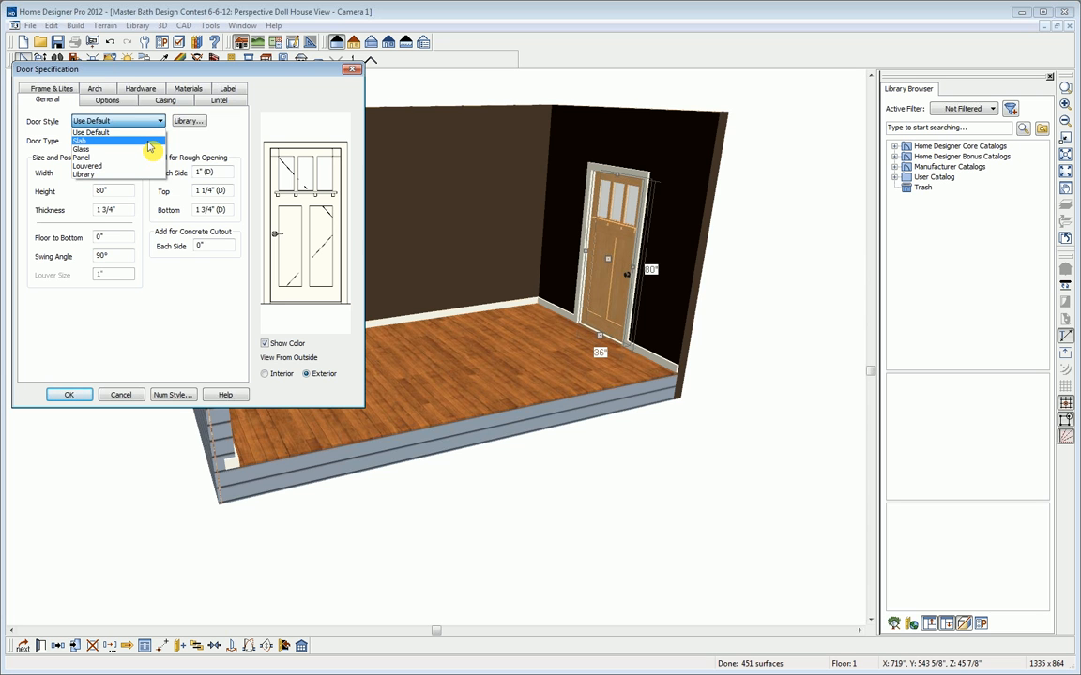
{"action": "left_click", "coordinate": [146, 157]}
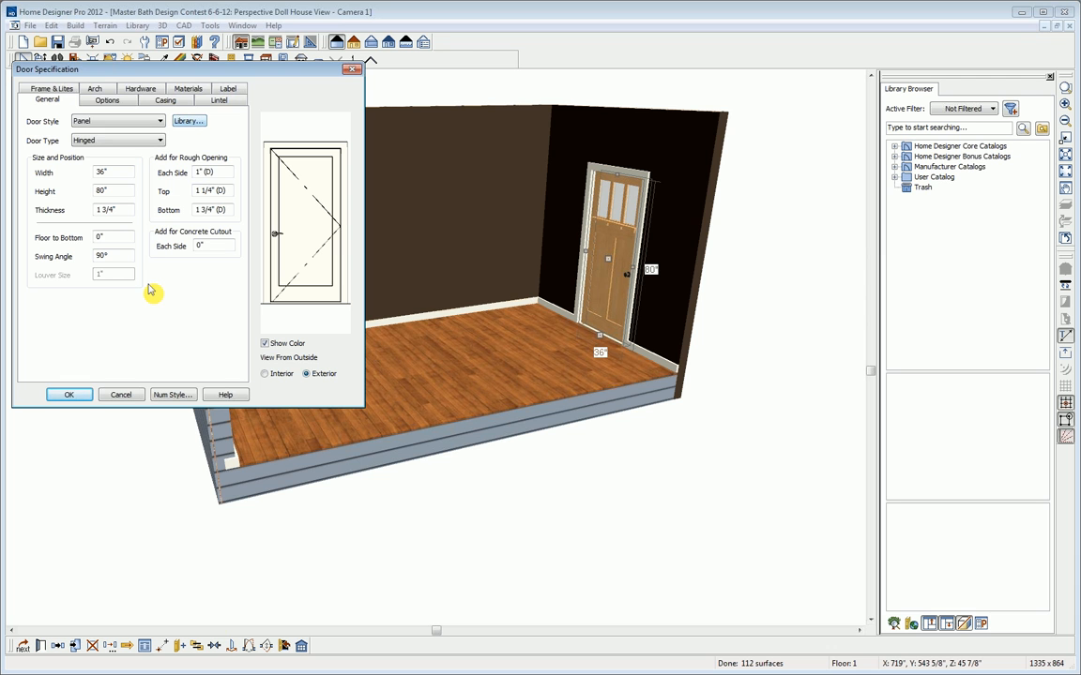
{"action": "left_click", "coordinate": [68, 395]}
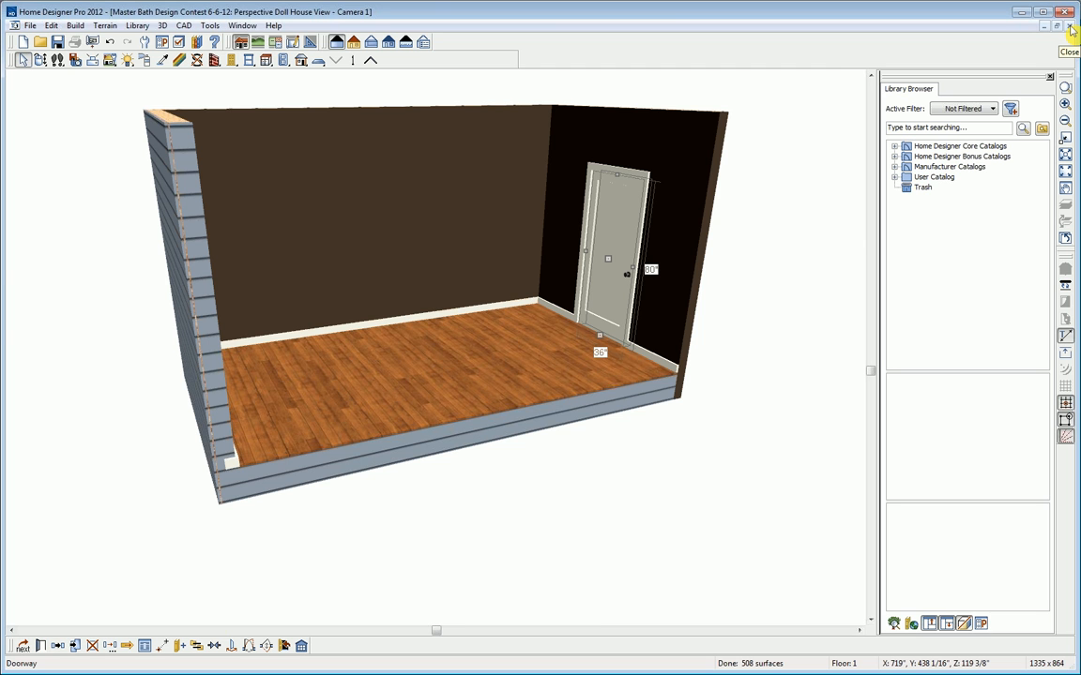
Close the doll house view and set the exterior left wall's length to 9' in the floor plan.
{"action": "left_click", "coordinate": [1068, 26]}
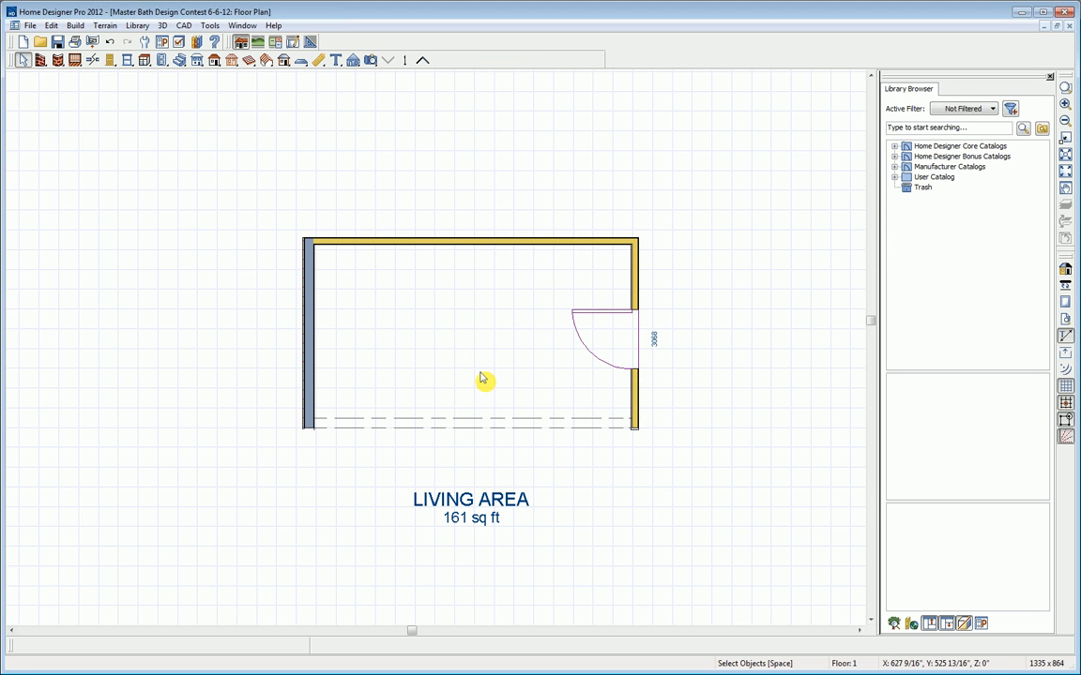
{"action": "left_click", "coordinate": [313, 355]}
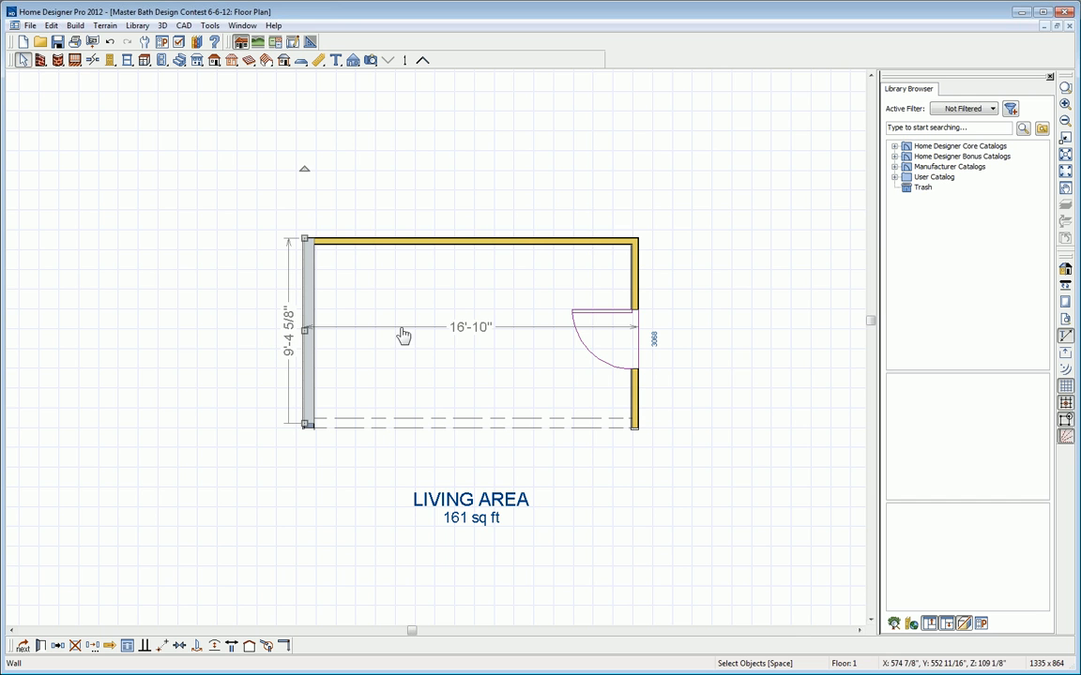
{"action": "left_click", "coordinate": [291, 328]}
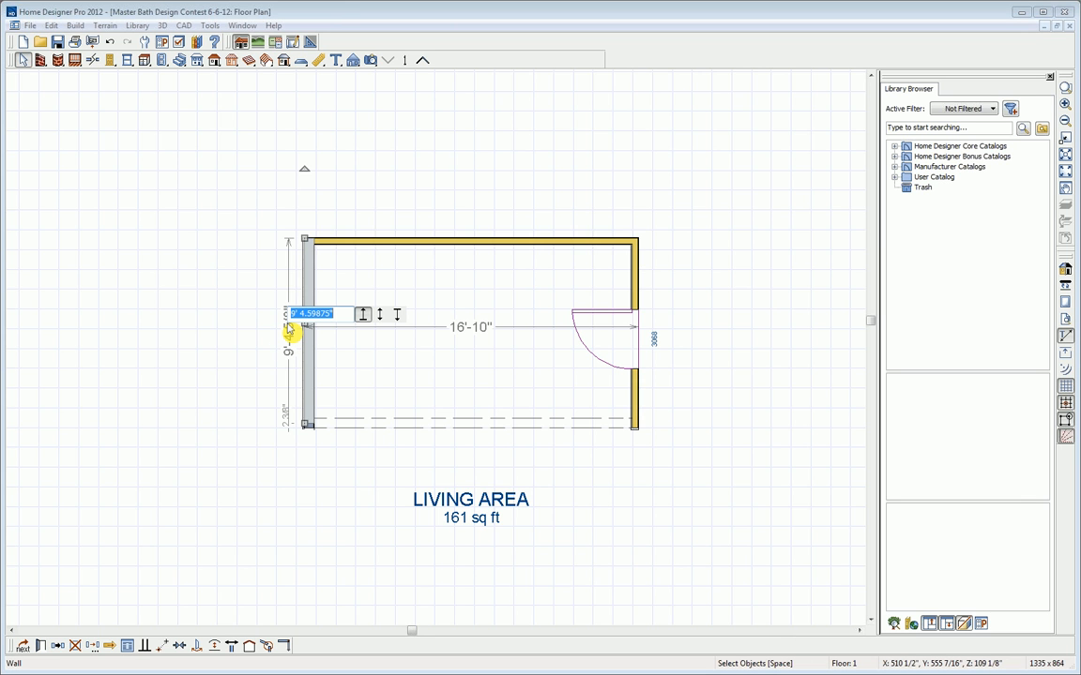
{"action": "type", "text": "9'"}
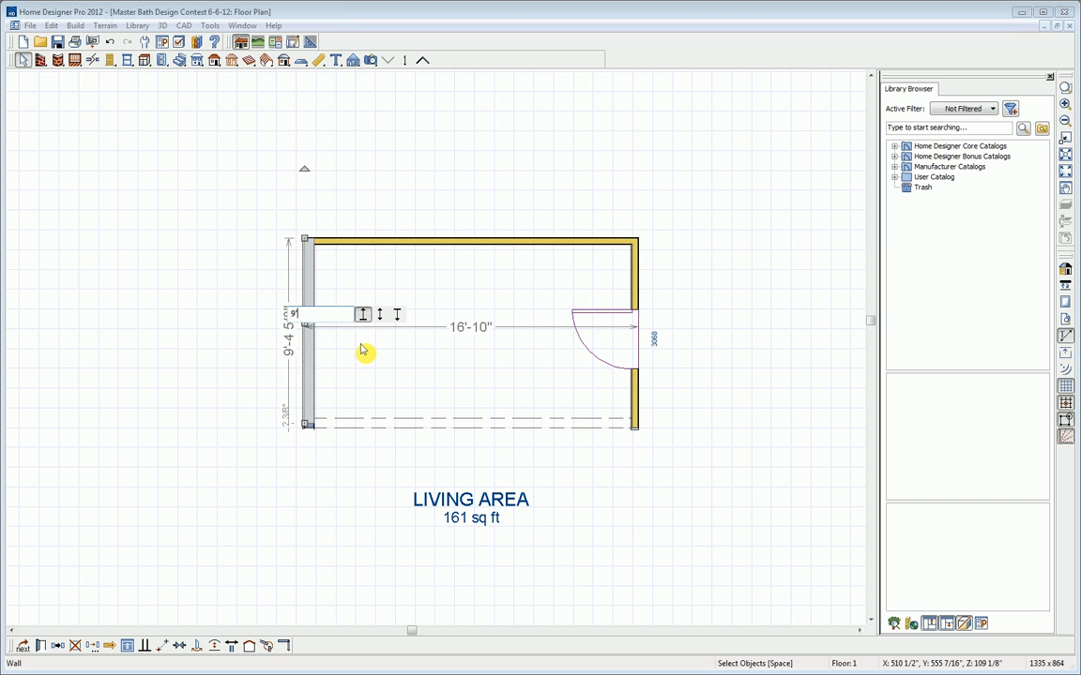
{"action": "key", "text": "Return"}
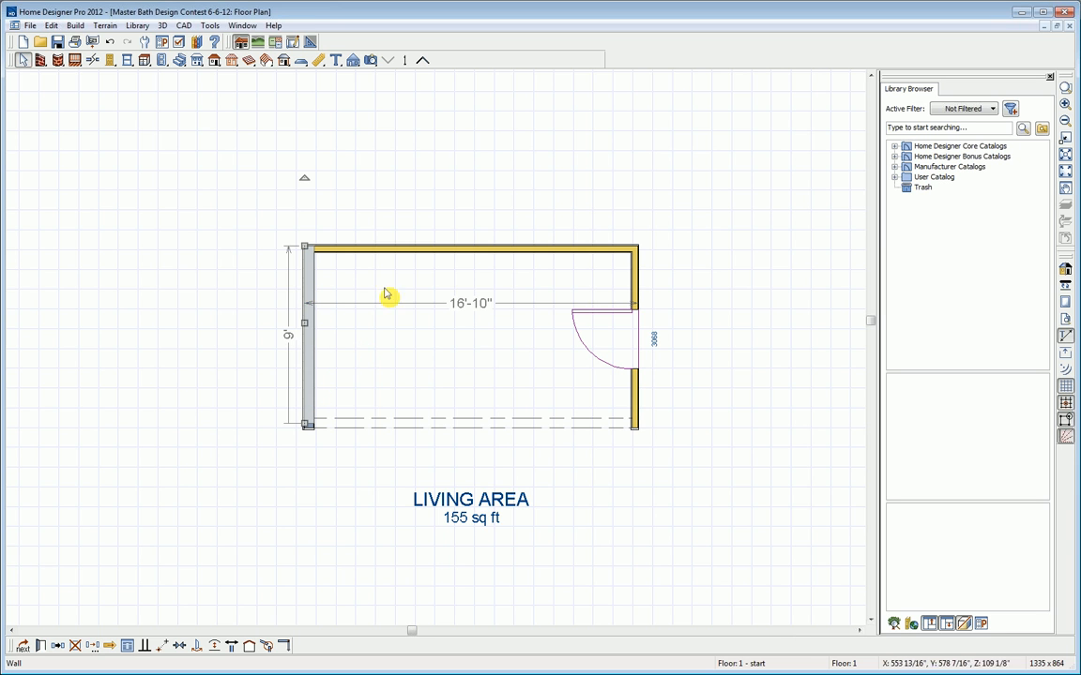
Place an interior dimension across the room's width, between the inner faces of the two side walls near the back wall.
{"action": "left_click", "coordinate": [489, 311]}
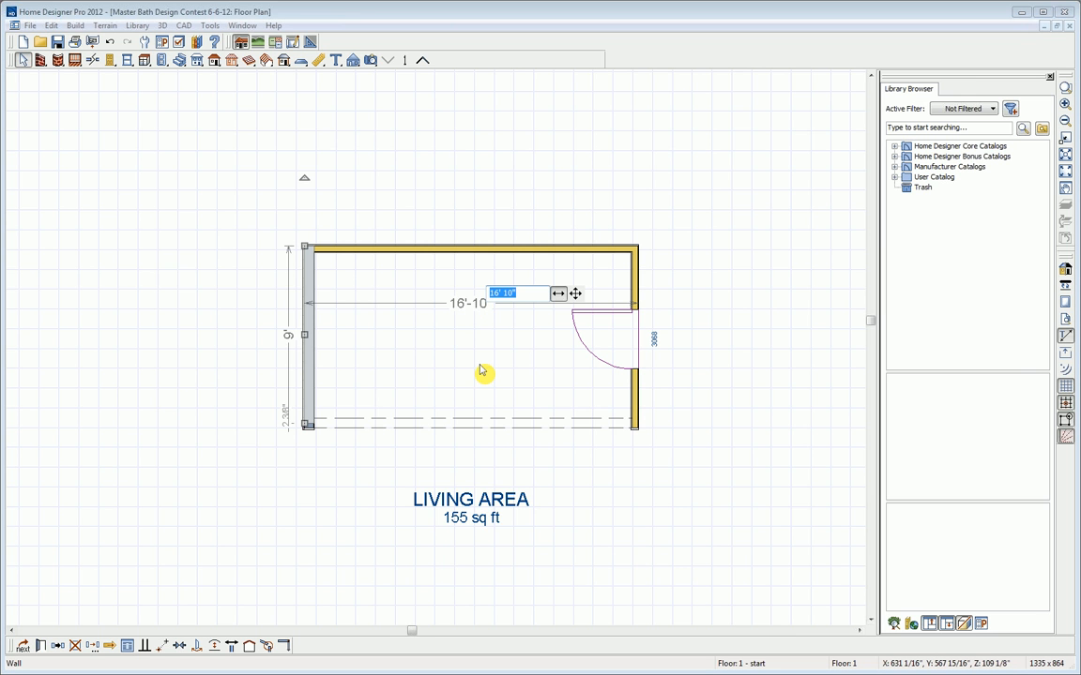
{"action": "key", "text": "Return"}
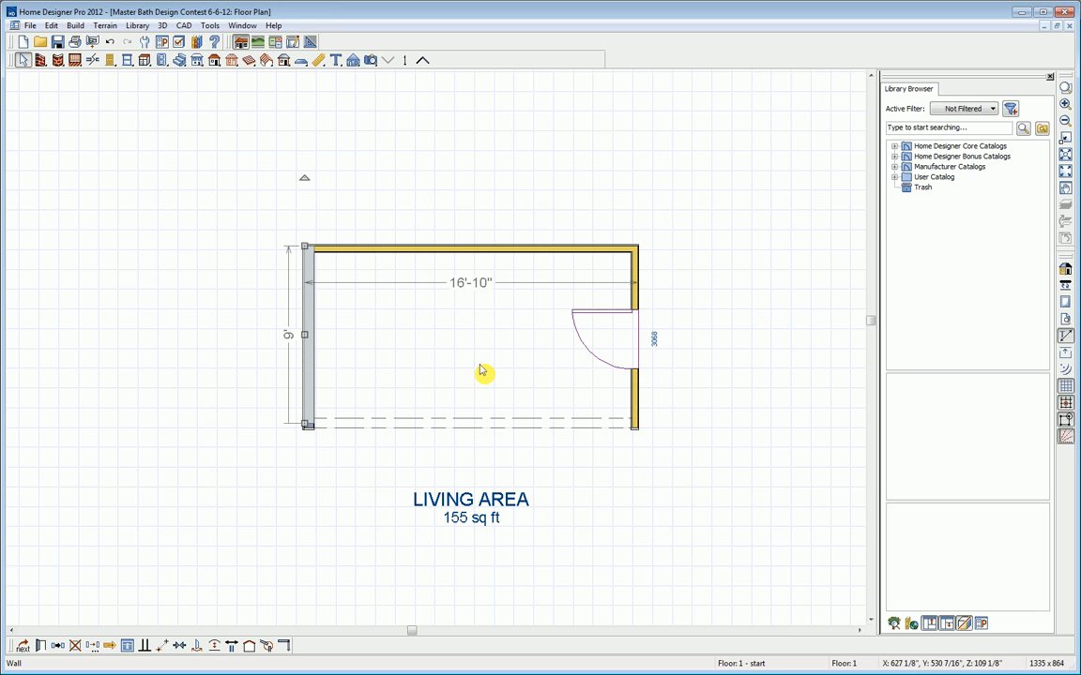
{"action": "left_click", "coordinate": [319, 61]}
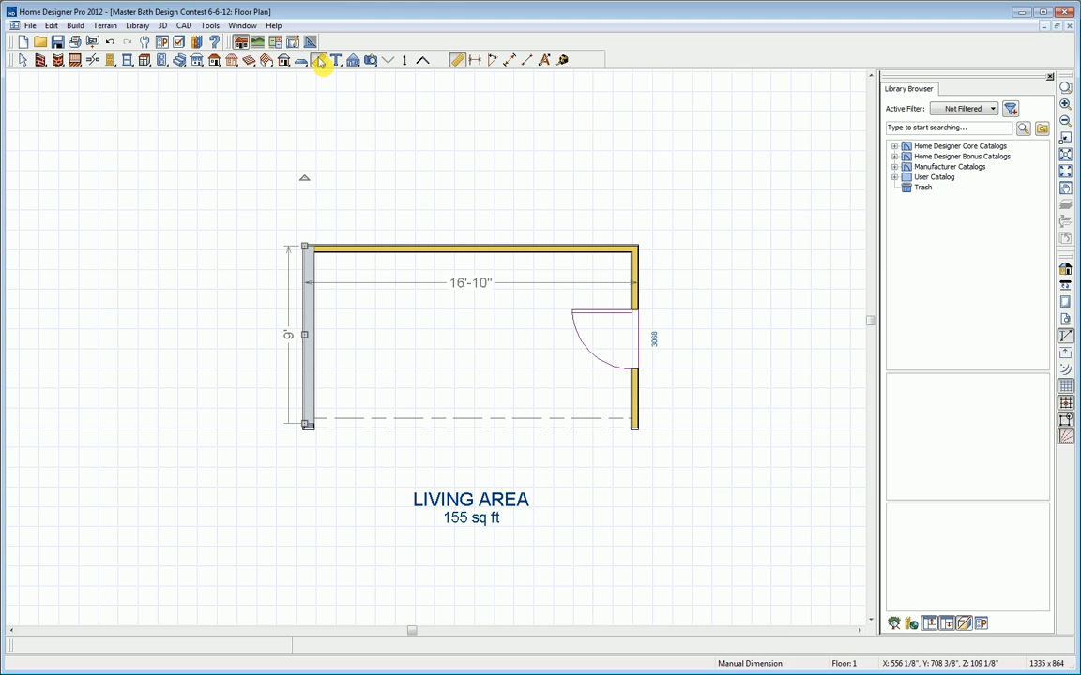
{"action": "left_click", "coordinate": [460, 61]}
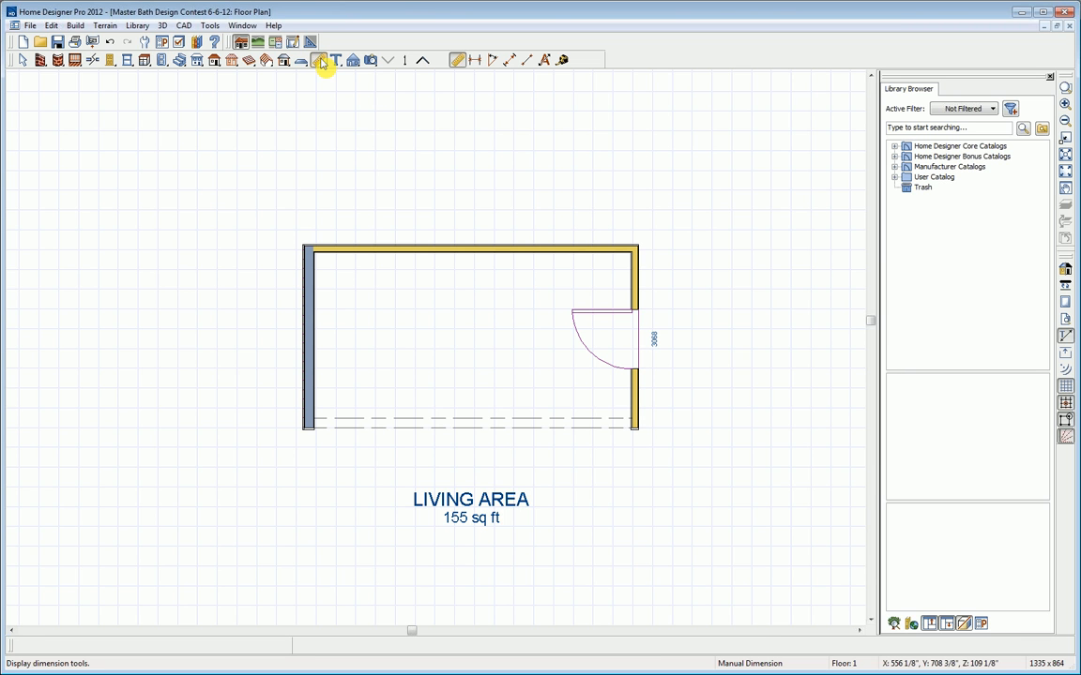
{"action": "left_click", "coordinate": [510, 61]}
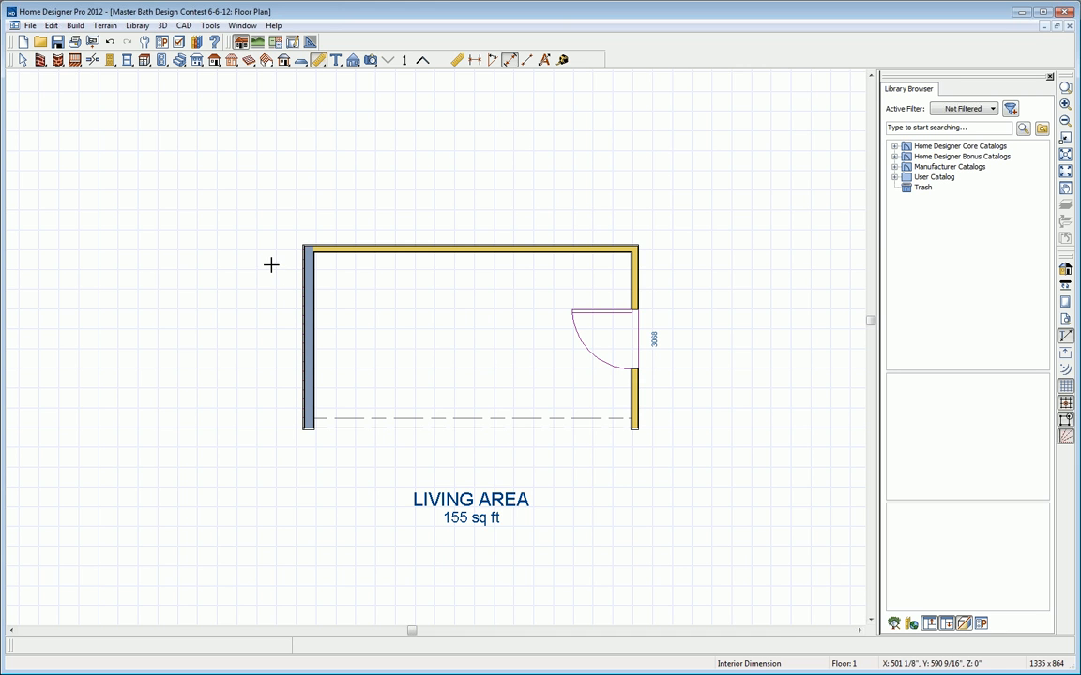
{"action": "left_click_drag", "start_coordinate": [298, 267], "coordinate": [779, 271]}
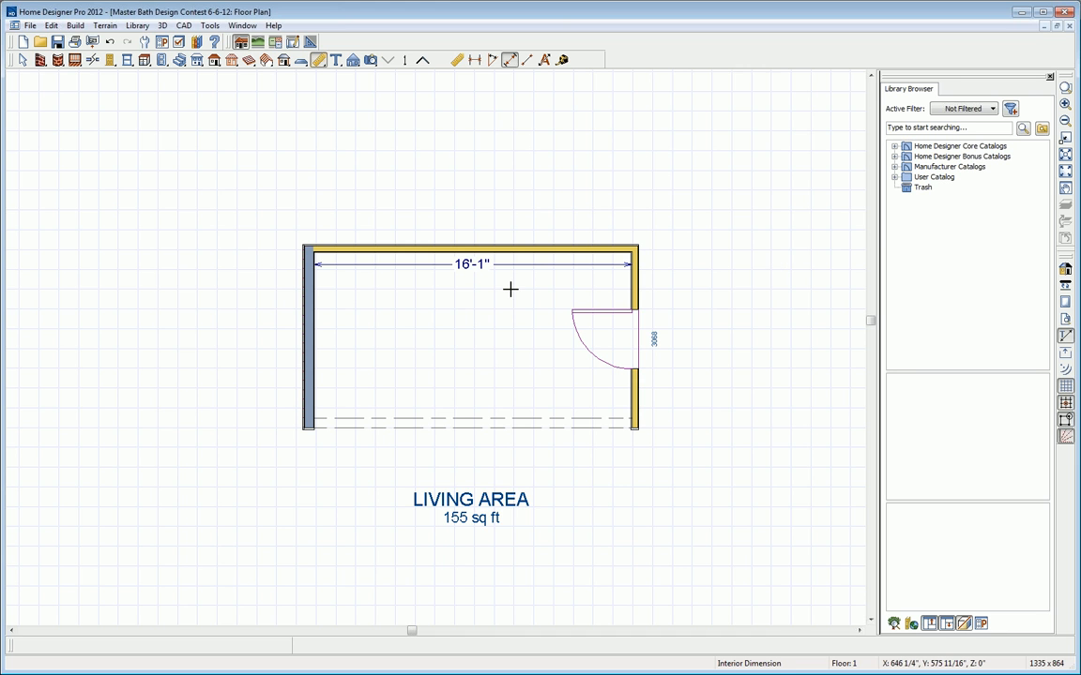
Move the left exterior wall so that the interior width of the room is 12'-8".
{"action": "scroll", "coordinate": [505, 282], "scroll_direction": "up", "scroll_amount": 2}
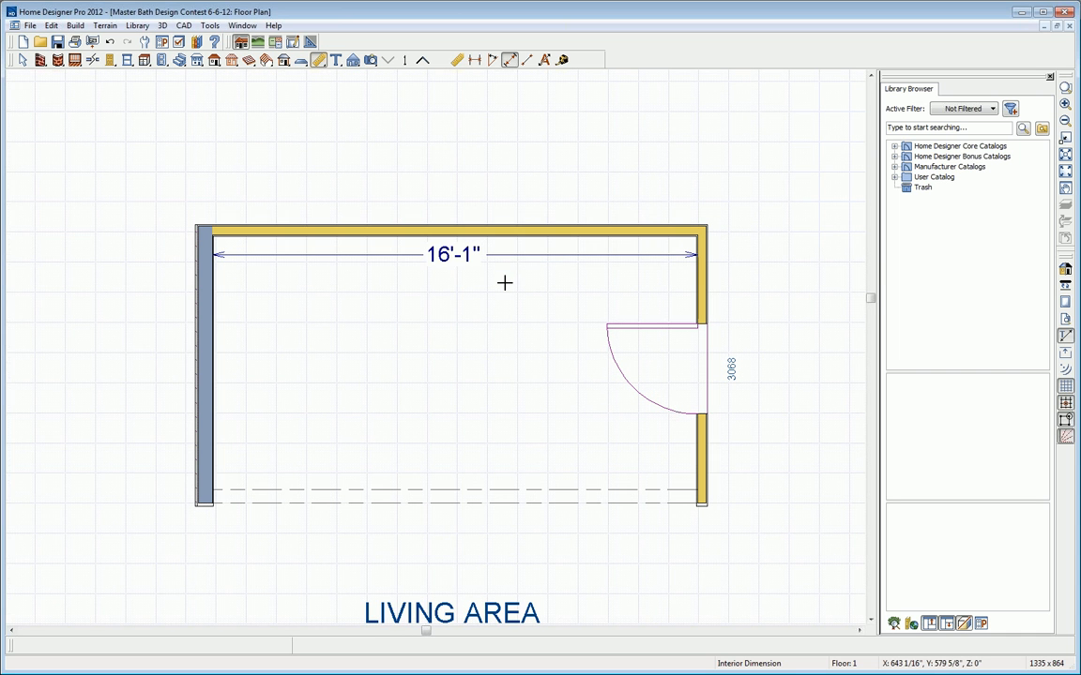
{"action": "left_click", "coordinate": [200, 293]}
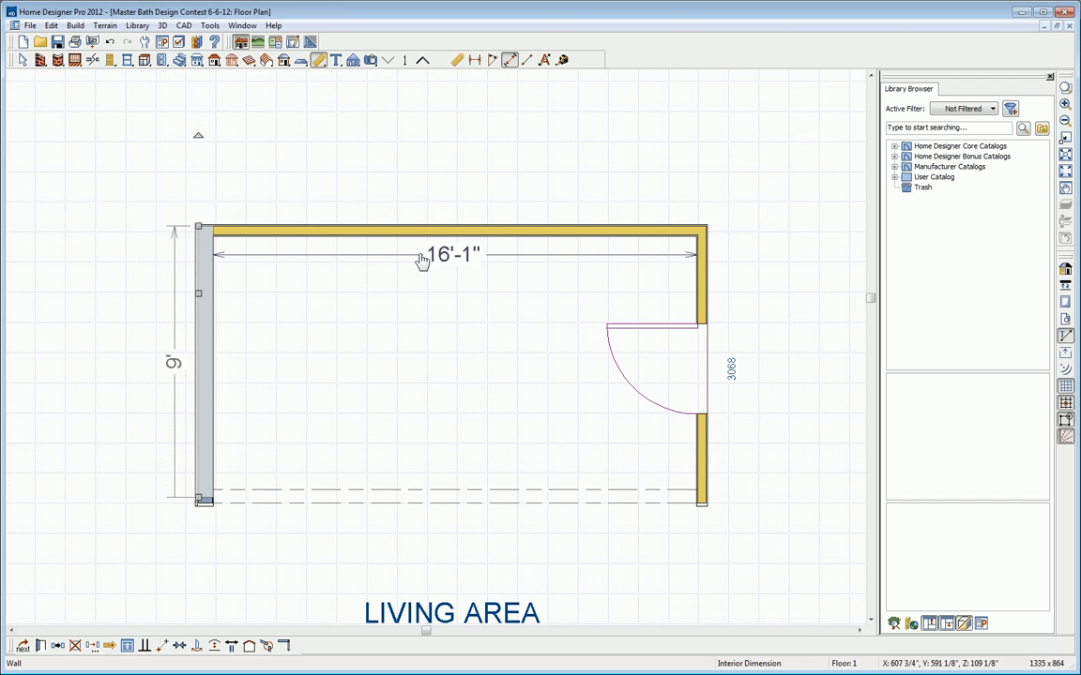
{"action": "left_click", "coordinate": [452, 257]}
{"action": "left_click", "coordinate": [451, 262]}
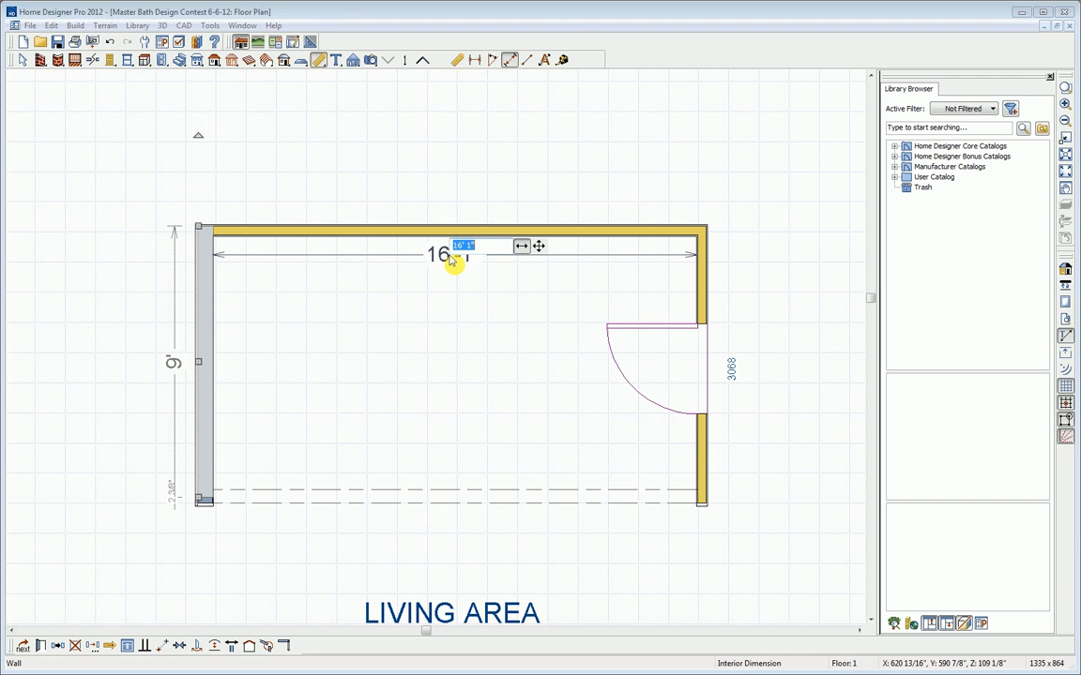
{"action": "type", "text": "12'8"}
{"action": "left_click", "coordinate": [451, 262]}
{"action": "key", "text": "Return"}
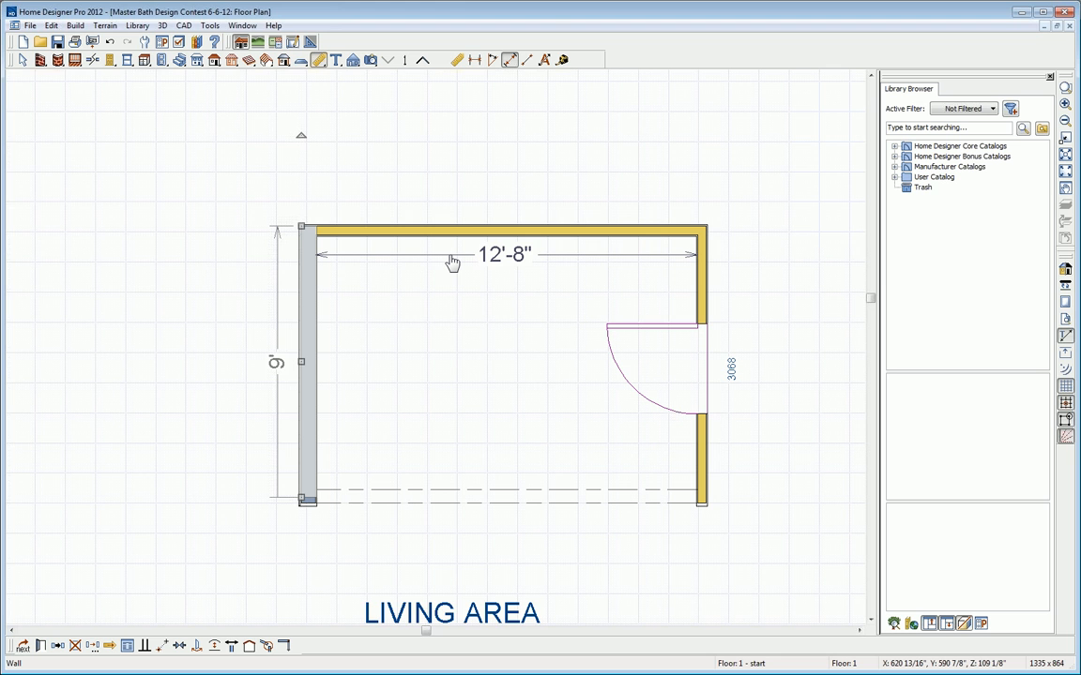
Delete the interior width dimension line from the floor plan.
{"action": "key", "text": "space"}
{"action": "left_click", "coordinate": [392, 278]}
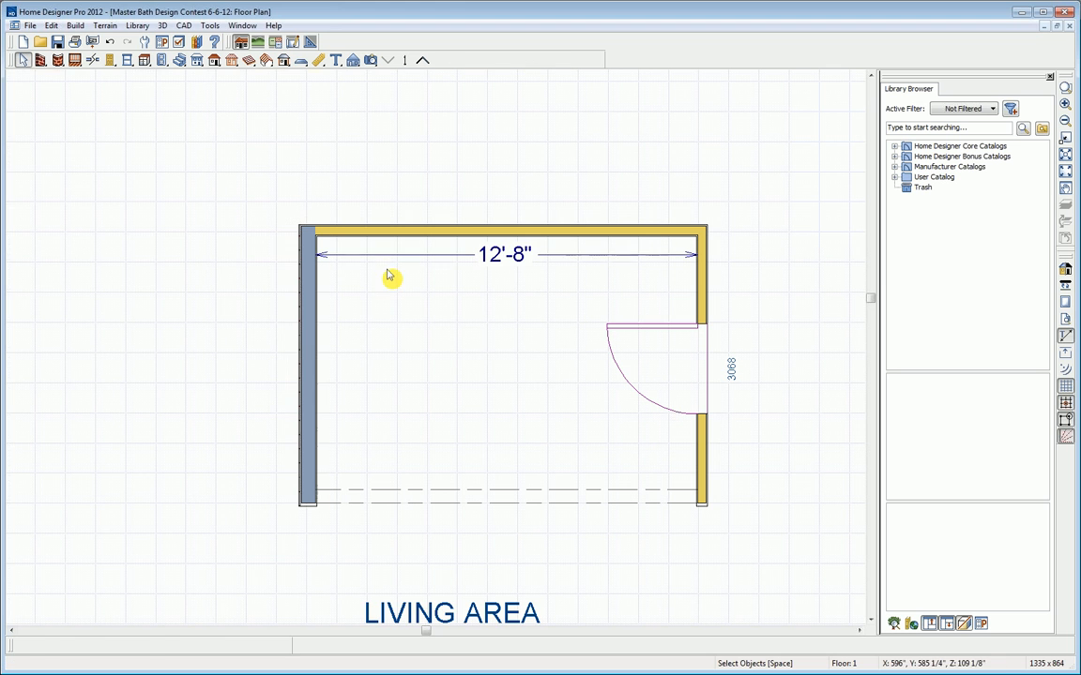
{"action": "left_click", "coordinate": [411, 255]}
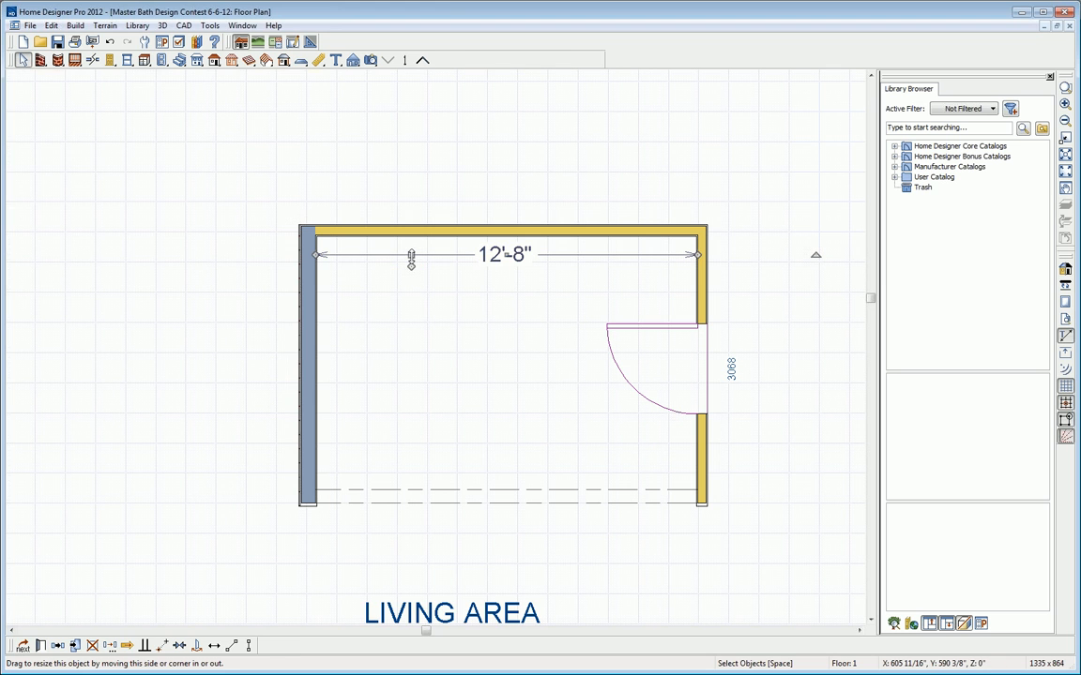
{"action": "key", "text": "Delete"}
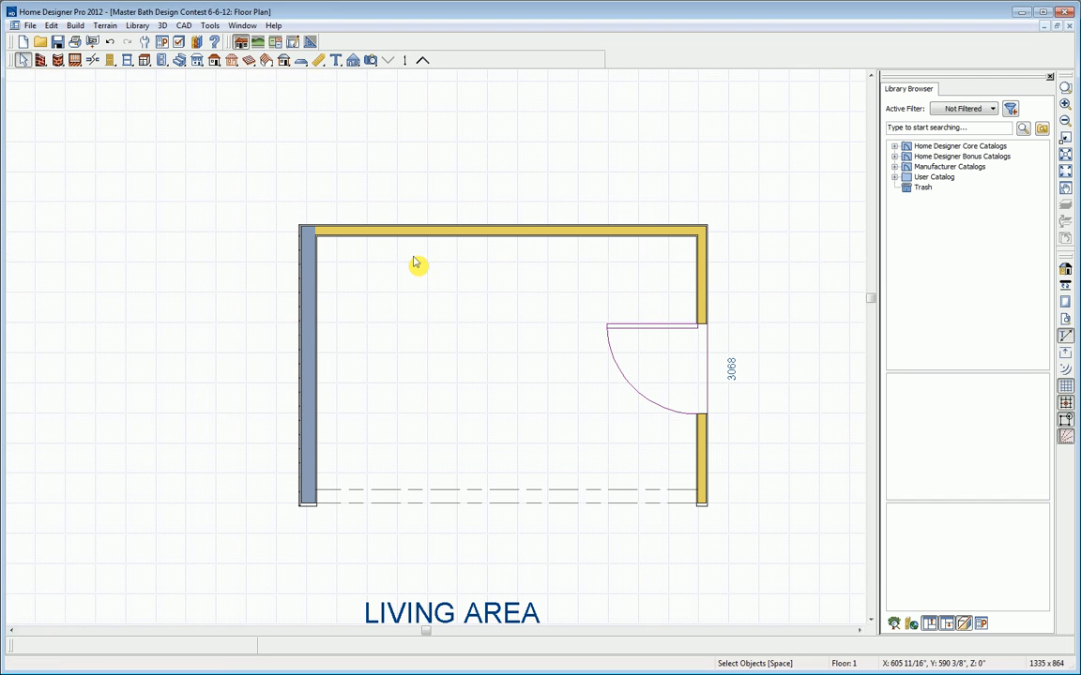
Swing the door open to the outside of the room and create a full camera view from the front left corner toward the opposite back corner.
{"action": "left_click", "coordinate": [701, 377]}
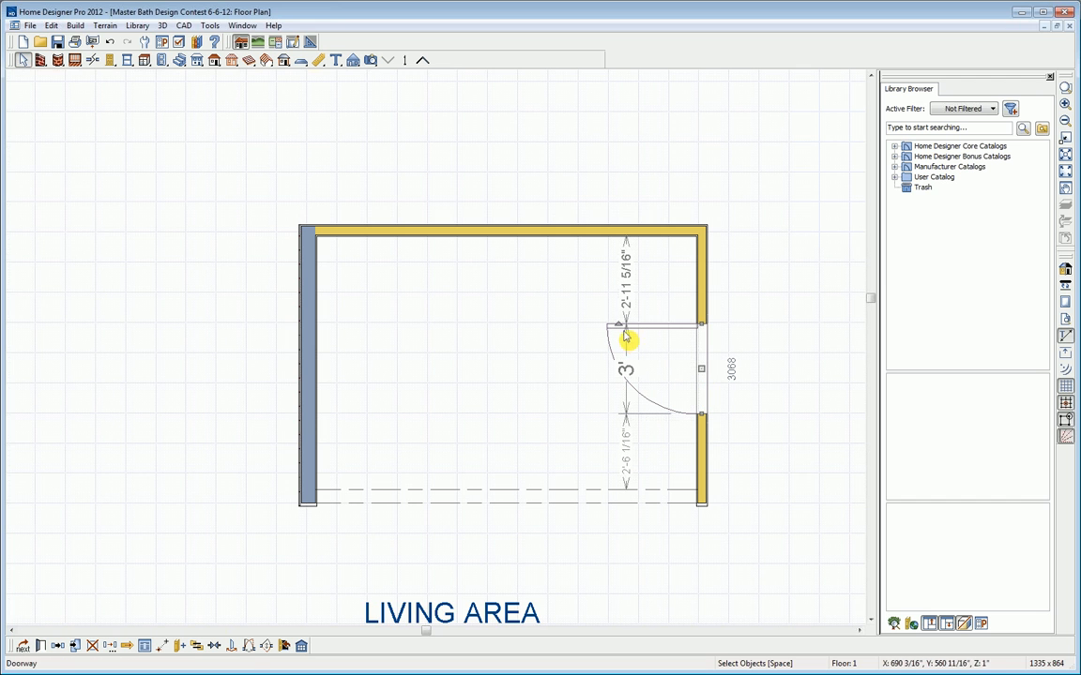
{"action": "left_click_drag", "start_coordinate": [618, 325], "coordinate": [777, 345]}
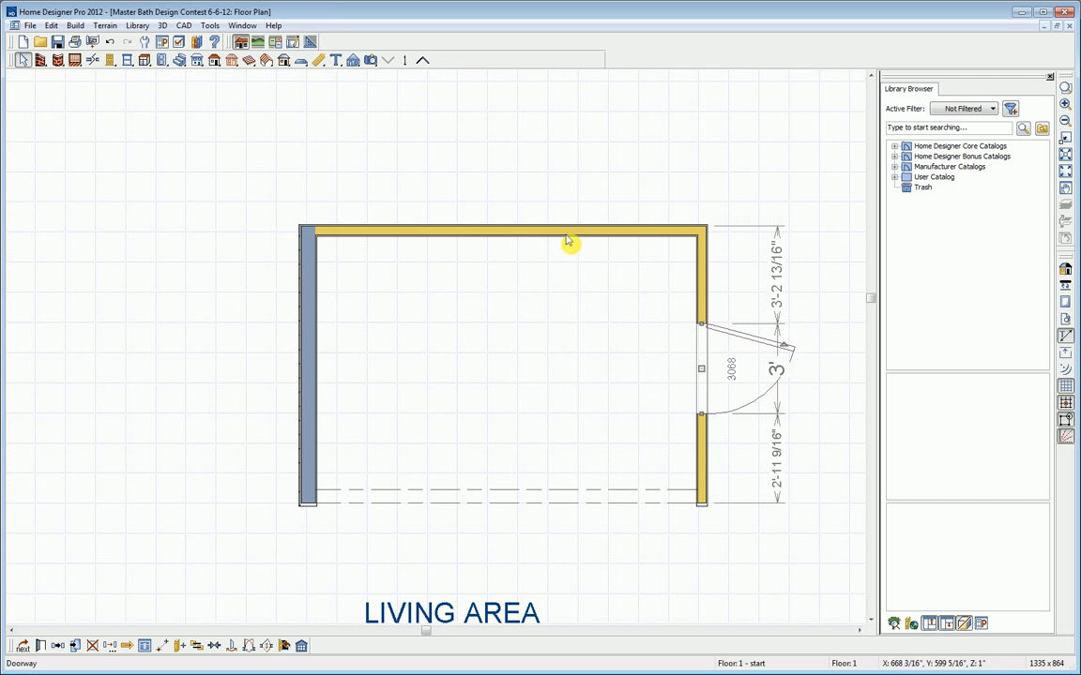
{"action": "left_click", "coordinate": [372, 61]}
{"action": "left_click", "coordinate": [457, 60]}
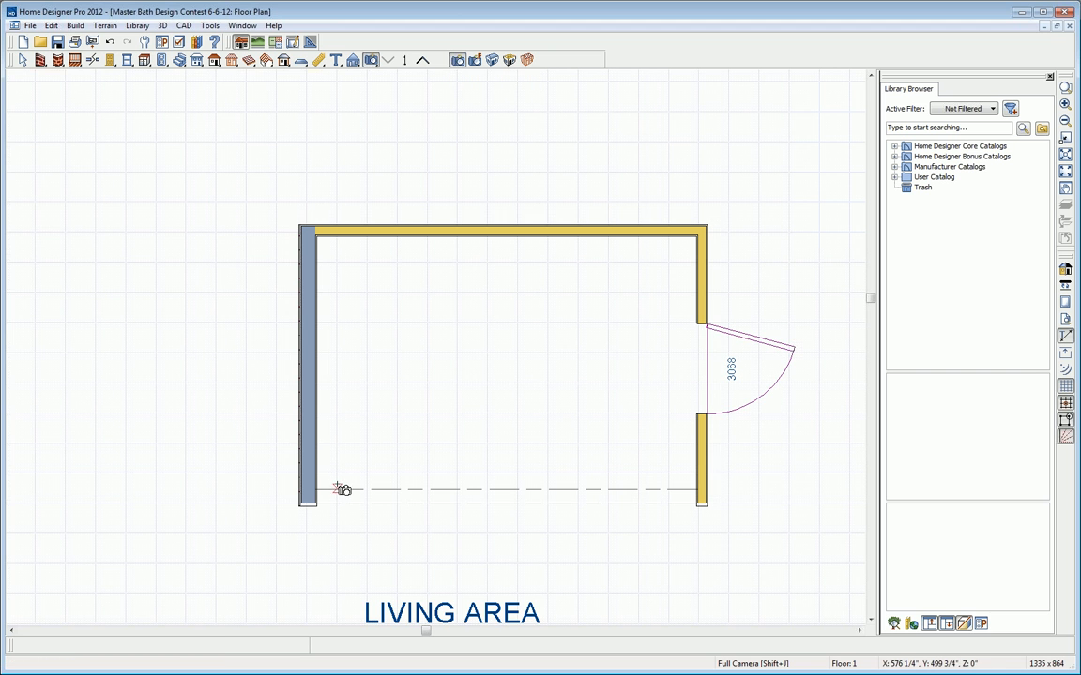
{"action": "left_click_drag", "start_coordinate": [338, 483], "coordinate": [585, 281]}
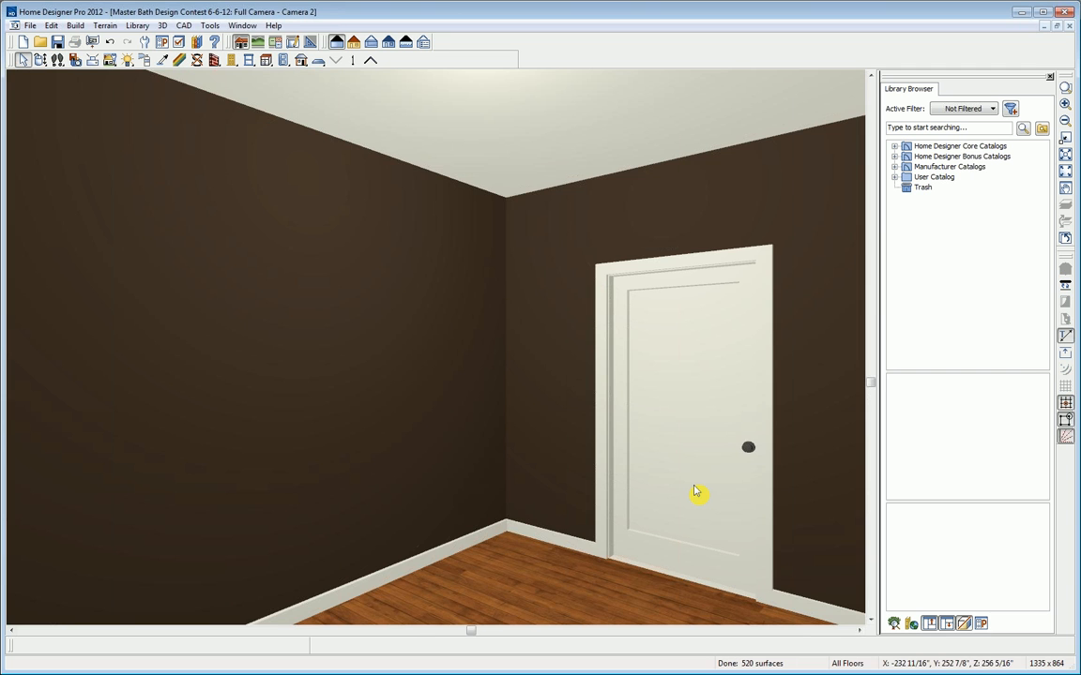
Place a base cabinet in the back corner of the room beside the door.
{"action": "left_click", "coordinate": [266, 62]}
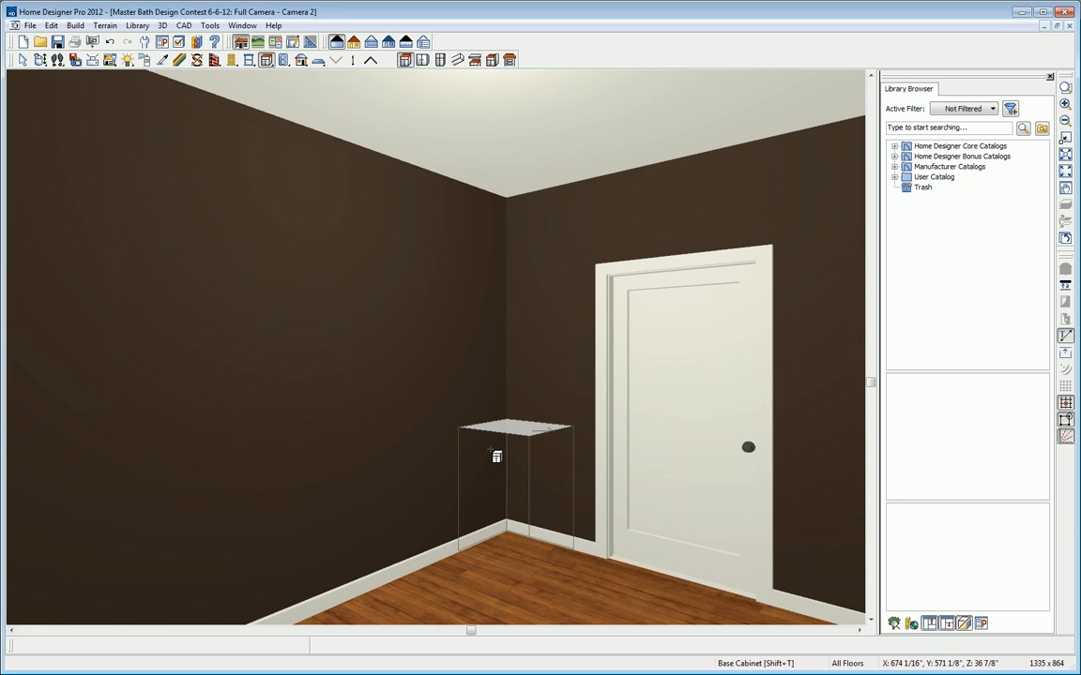
{"action": "left_click", "coordinate": [496, 456]}
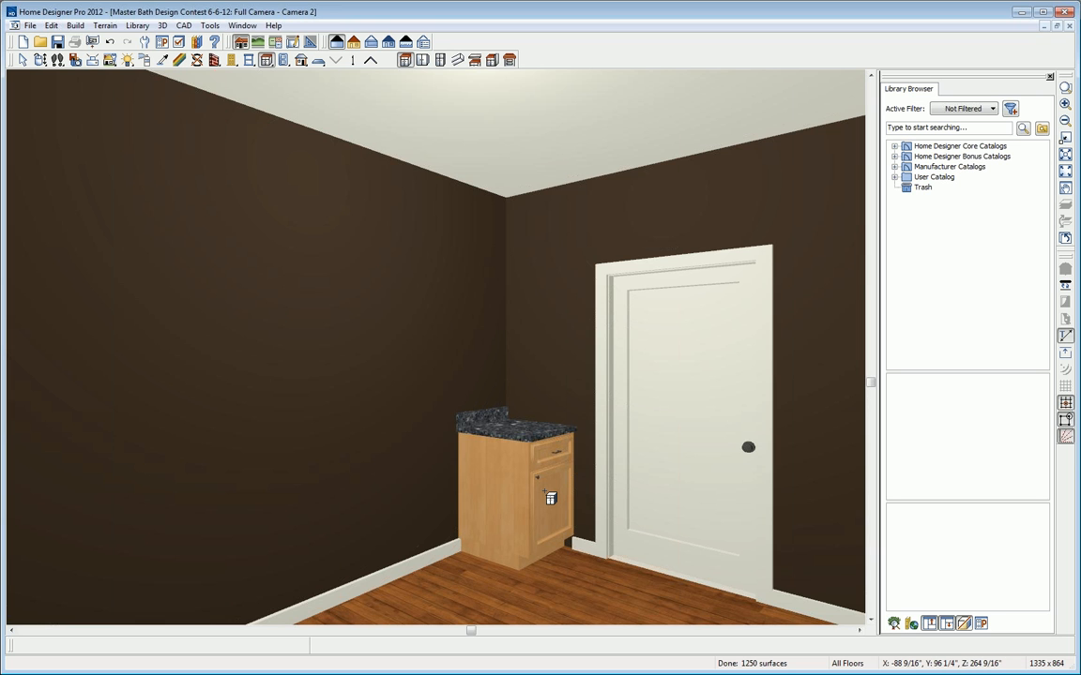
Tile the camera view and the floor plan side by side, with the camera view active.
{"action": "key", "text": "shift+F4"}
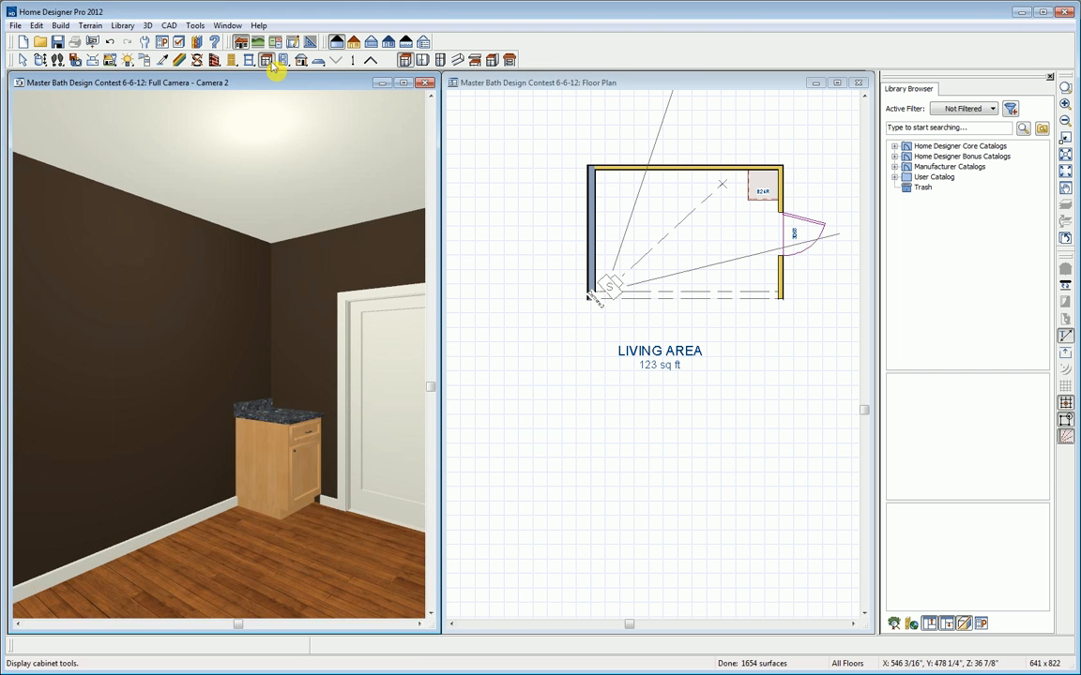
{"action": "left_click", "coordinate": [230, 27]}
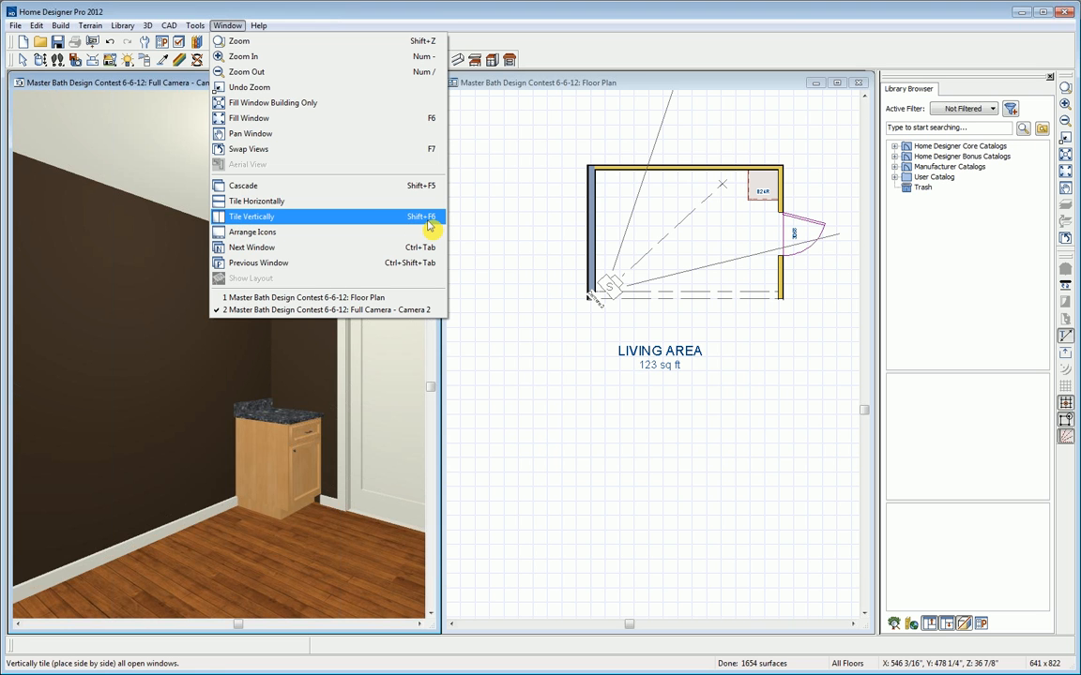
{"action": "left_click", "coordinate": [541, 84]}
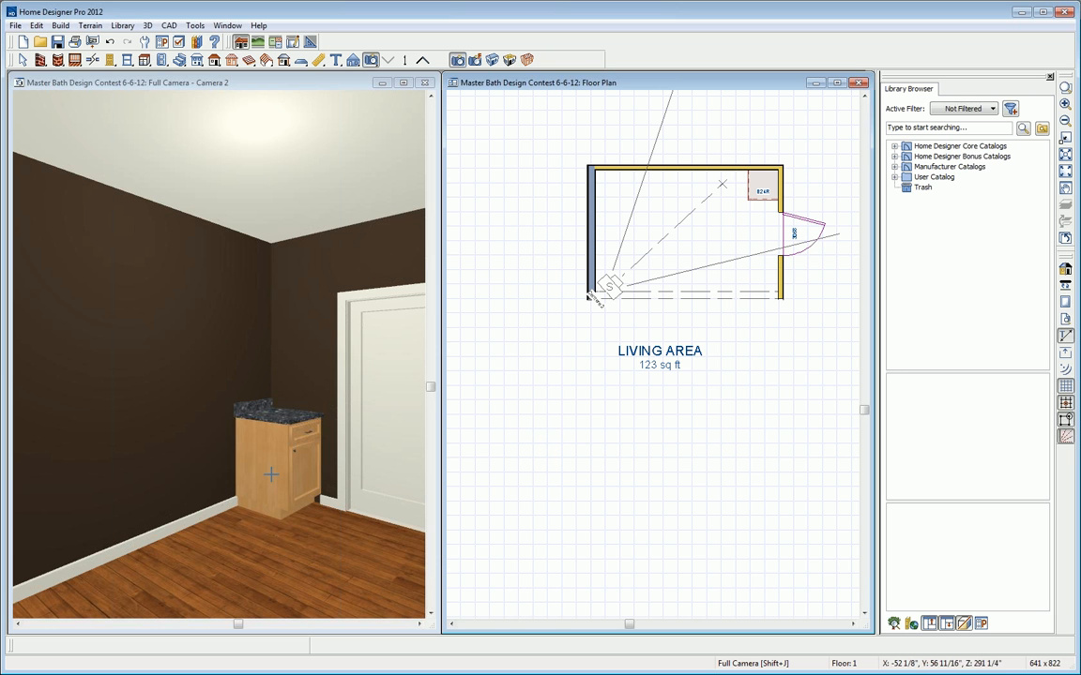
{"action": "left_click", "coordinate": [276, 91]}
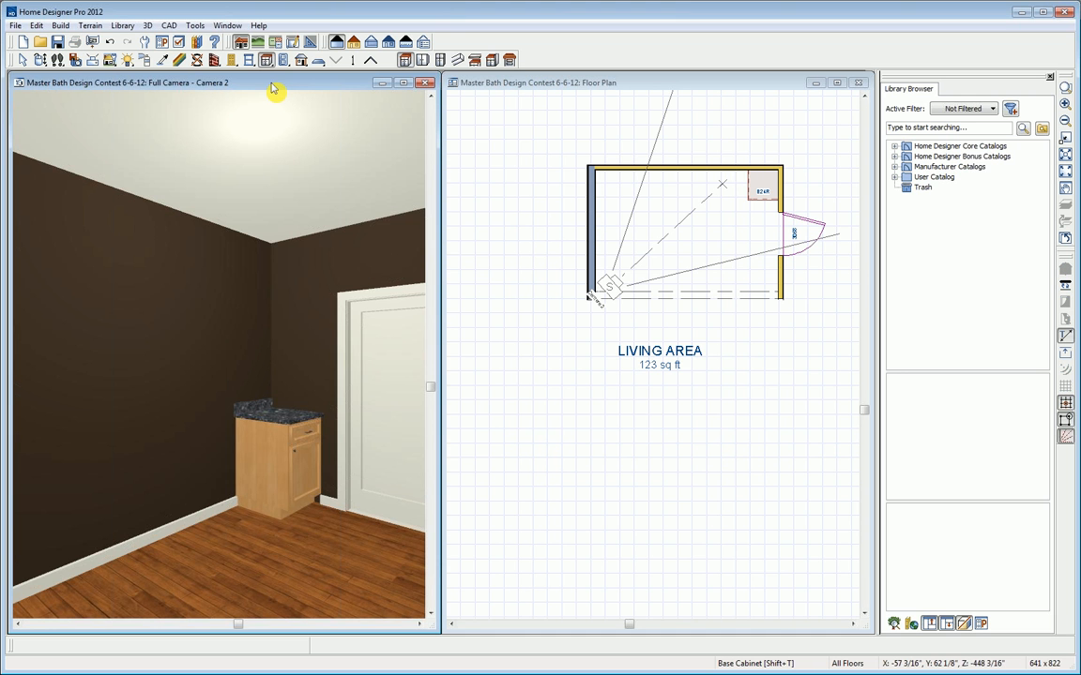
Resize the base cabinet to 18" high by raising its underside, and set its width to 42" and depth to 21".
{"action": "left_click", "coordinate": [285, 464]}
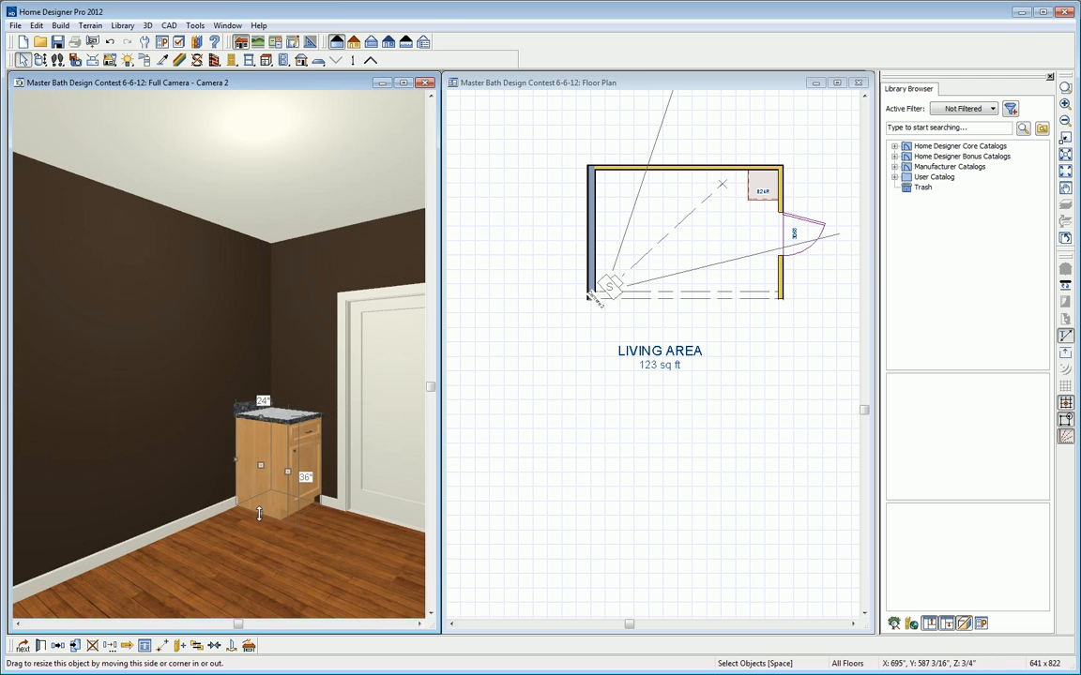
{"action": "left_click_drag", "start_coordinate": [259, 513], "coordinate": [261, 466]}
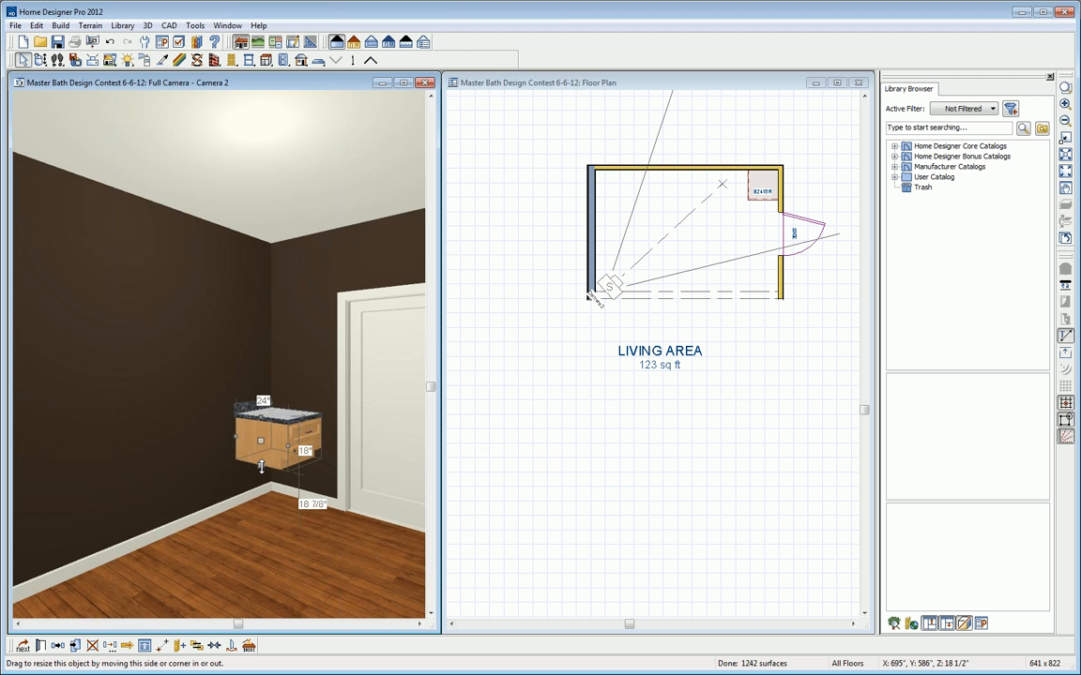
{"action": "left_click", "coordinate": [41, 647]}
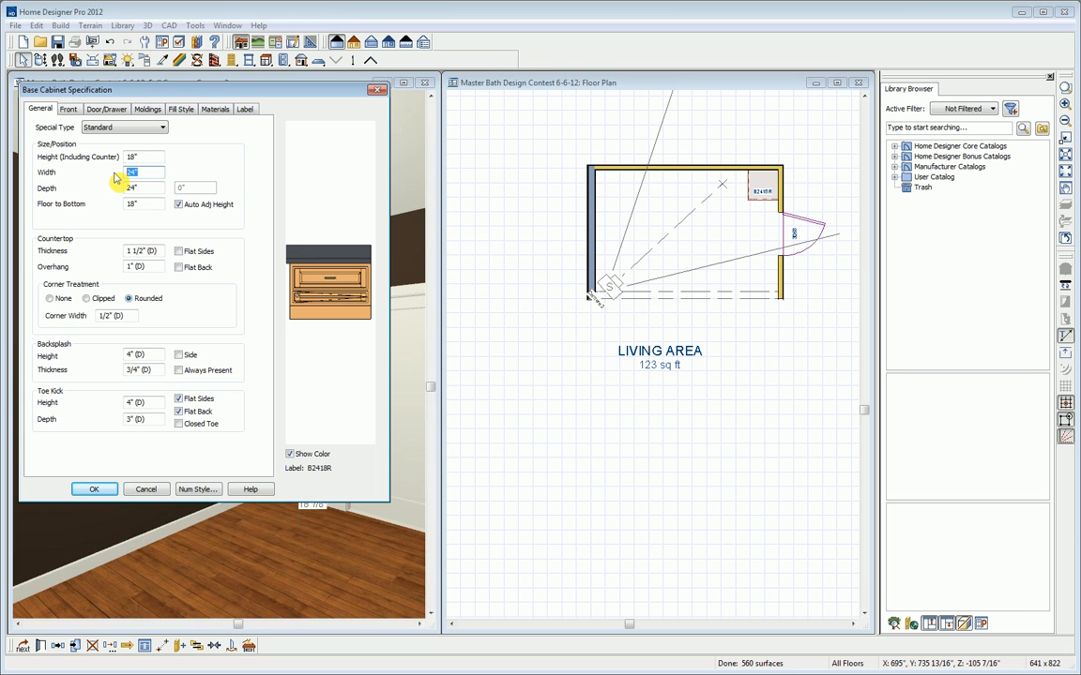
{"action": "type", "text": "42"}
{"action": "key", "text": "Tab"}
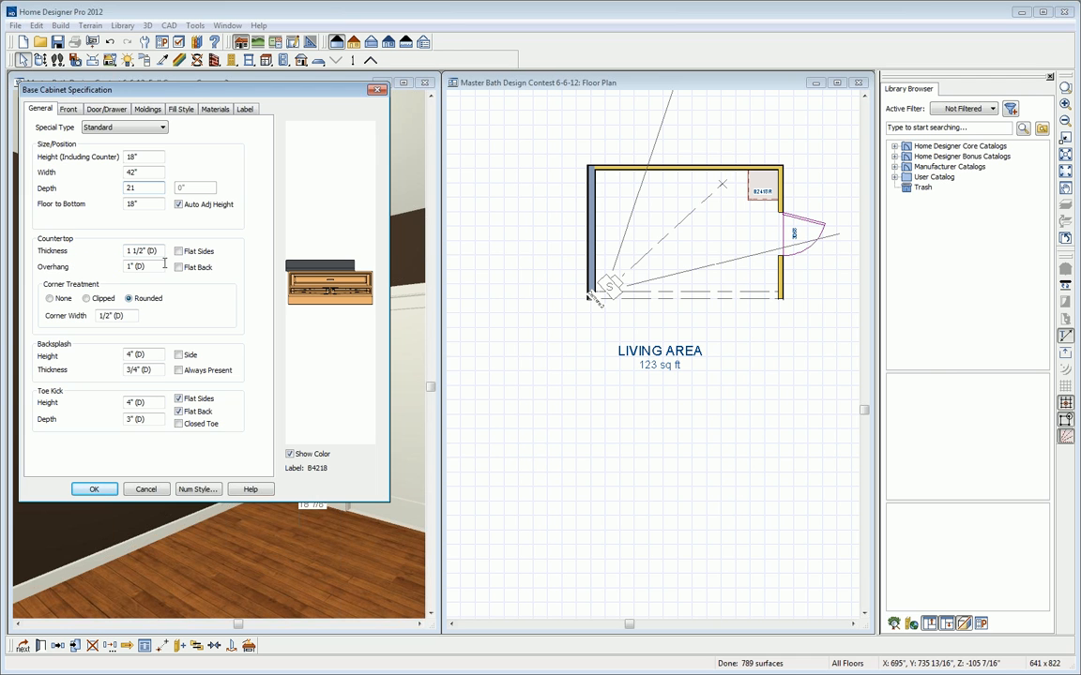
Set the cabinet's countertop overhang to 0" with flat sides, and its backsplash height to 8".
{"action": "left_click", "coordinate": [127, 268]}
{"action": "type", "text": "0"}
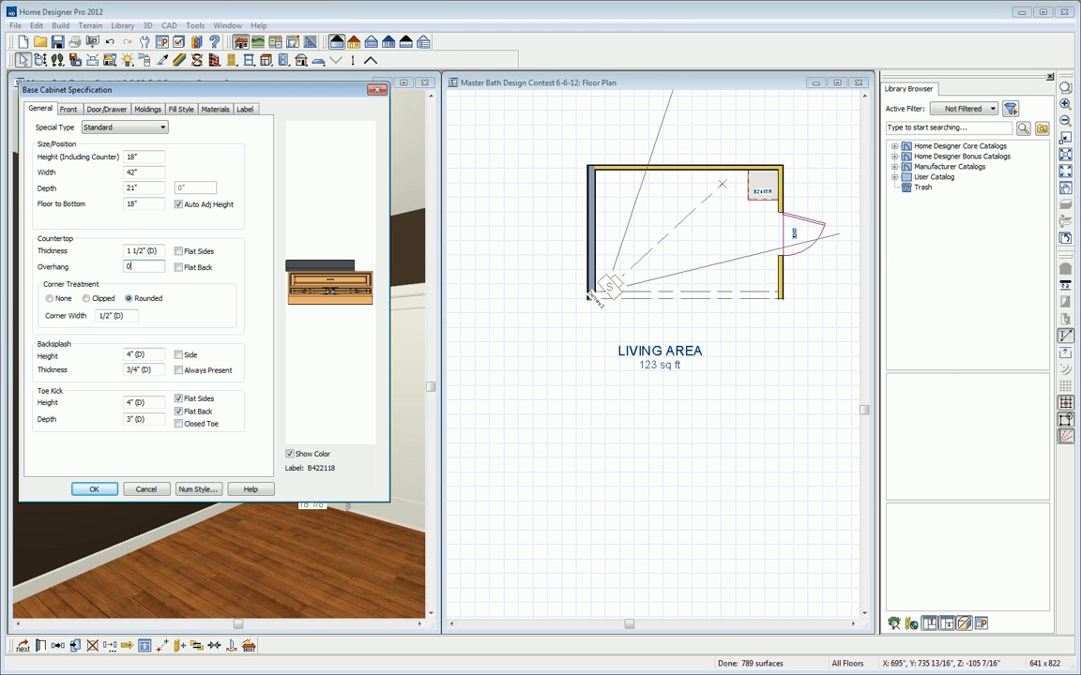
{"action": "left_click", "coordinate": [197, 253]}
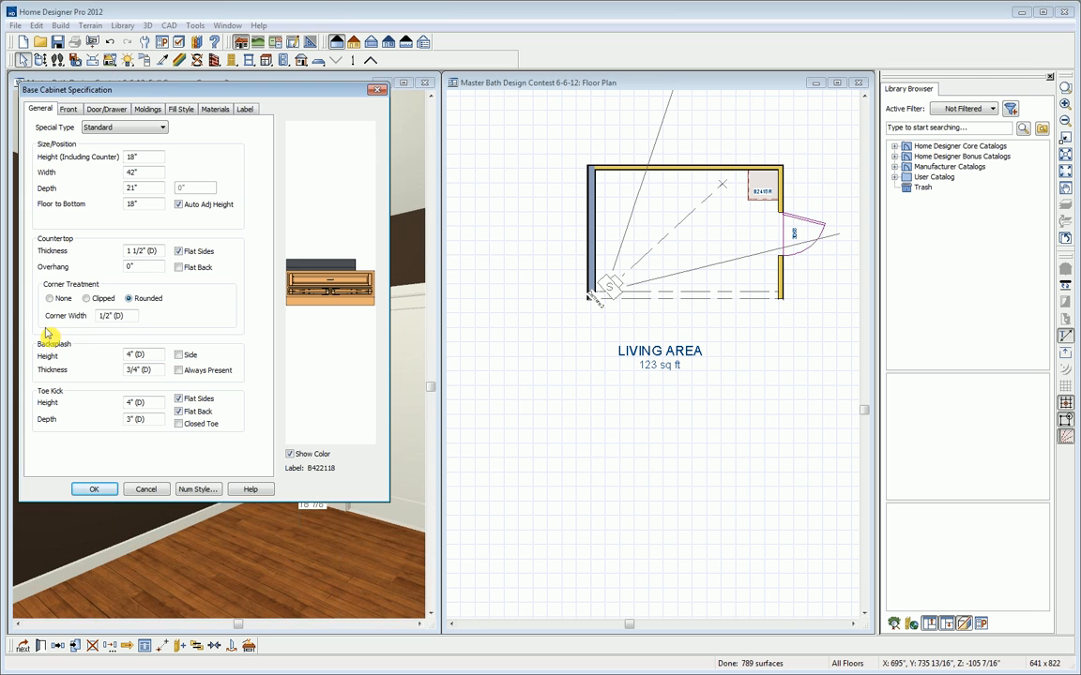
{"action": "left_click_drag", "start_coordinate": [152, 354], "coordinate": [115, 355]}
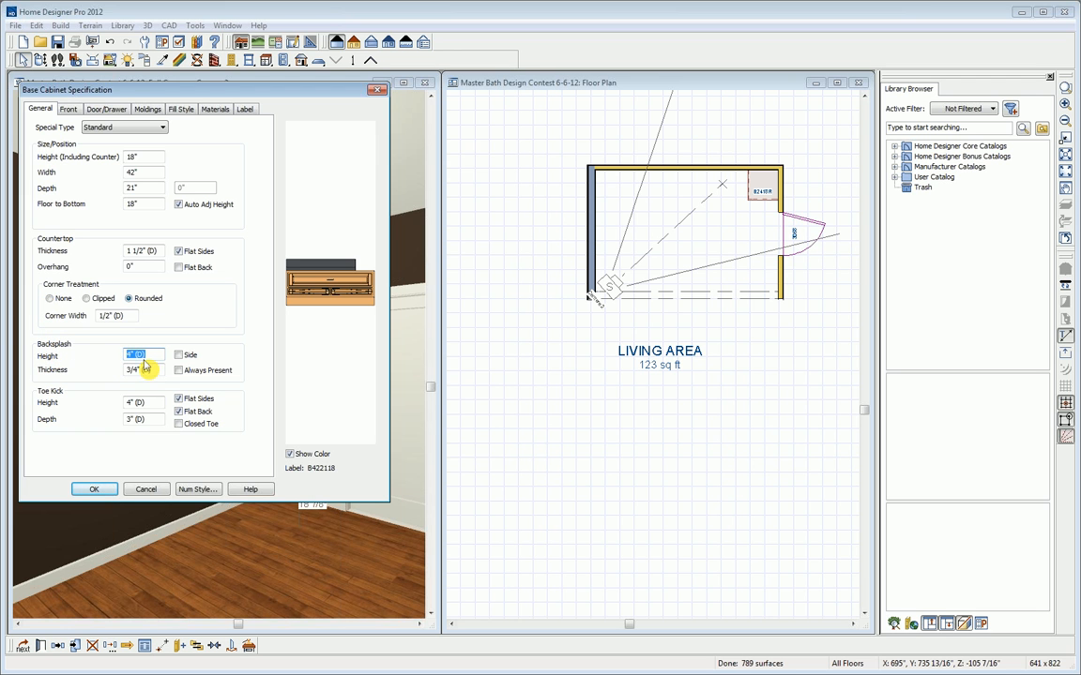
{"action": "type", "text": "8"}
Delete the drawer and the door from the cabinet's front.
{"action": "left_click", "coordinate": [302, 286]}
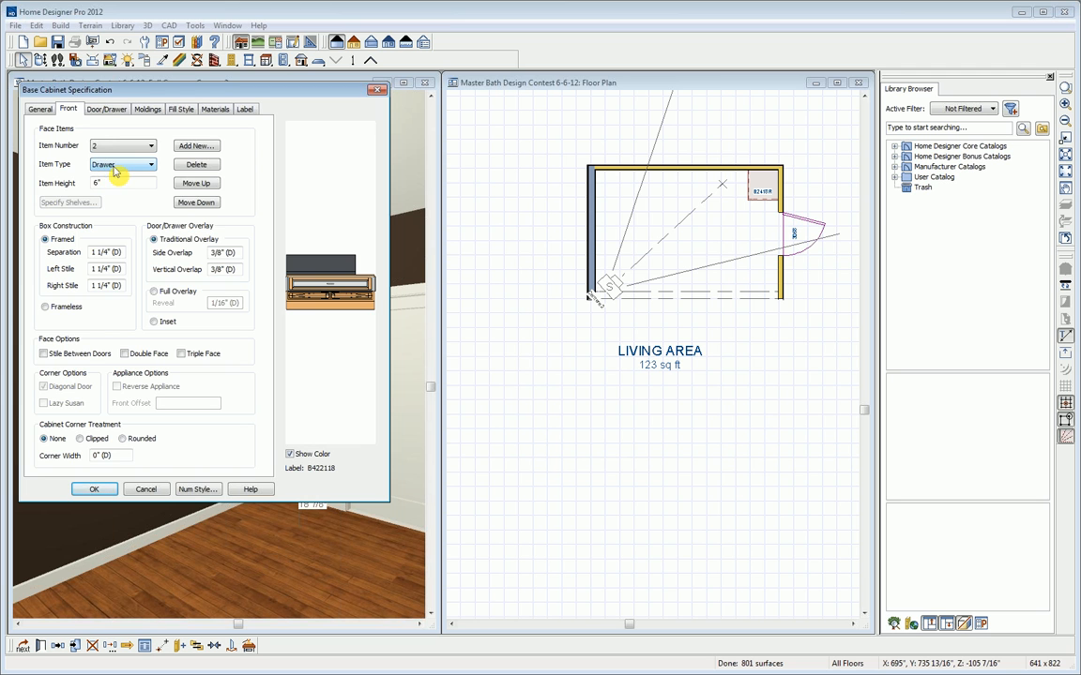
{"action": "left_click", "coordinate": [196, 165]}
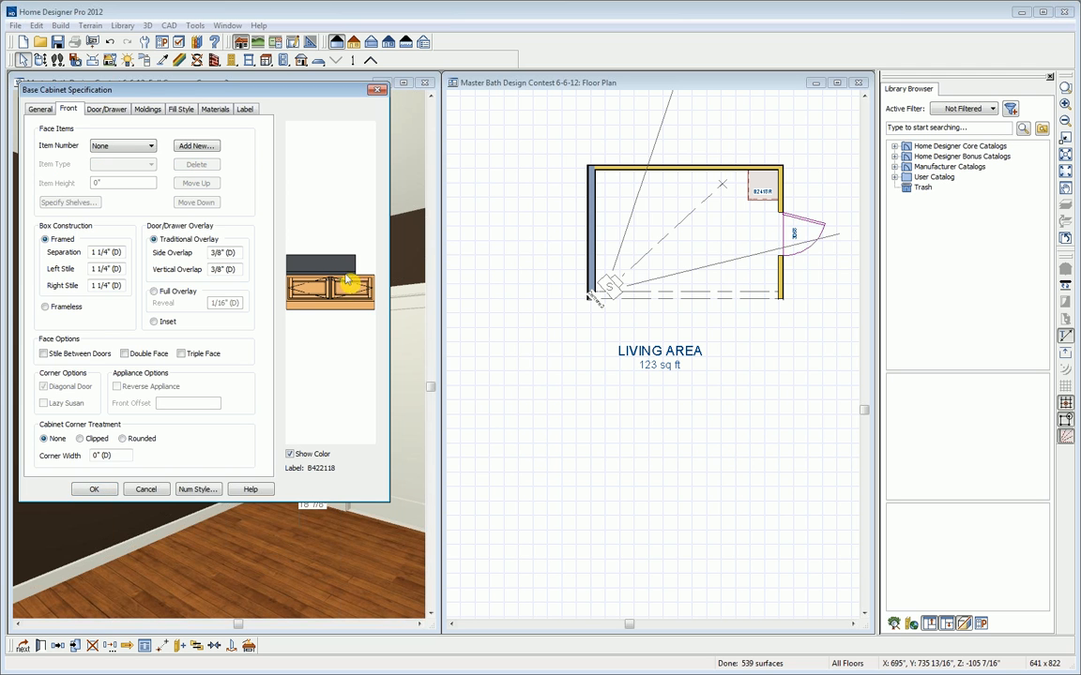
{"action": "left_click", "coordinate": [328, 290]}
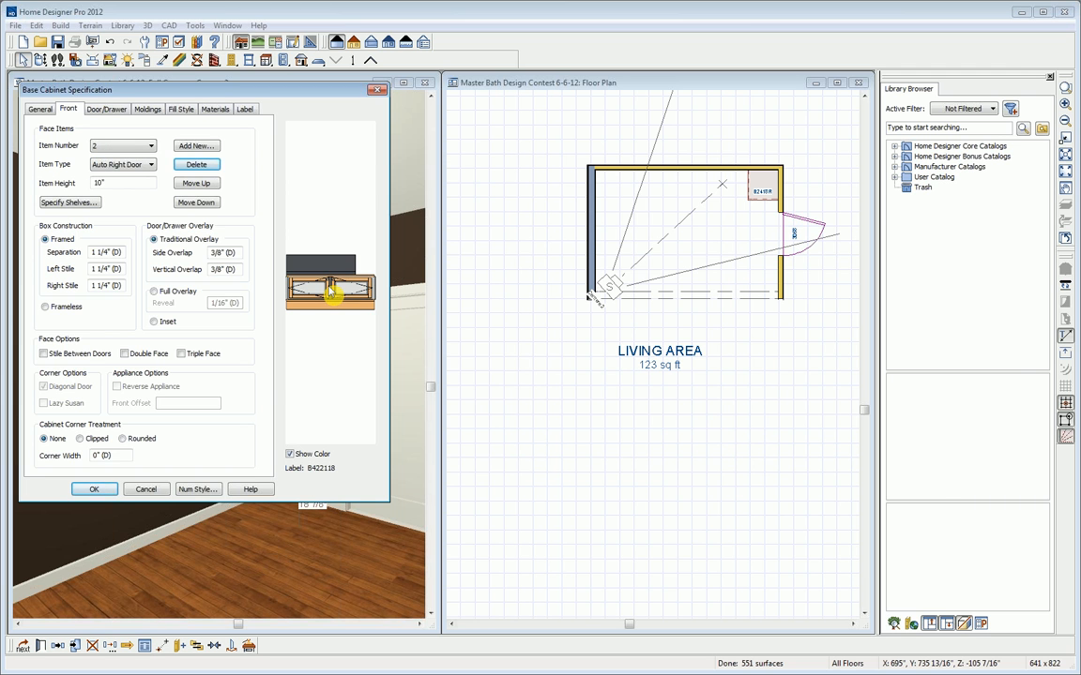
{"action": "left_click", "coordinate": [196, 166]}
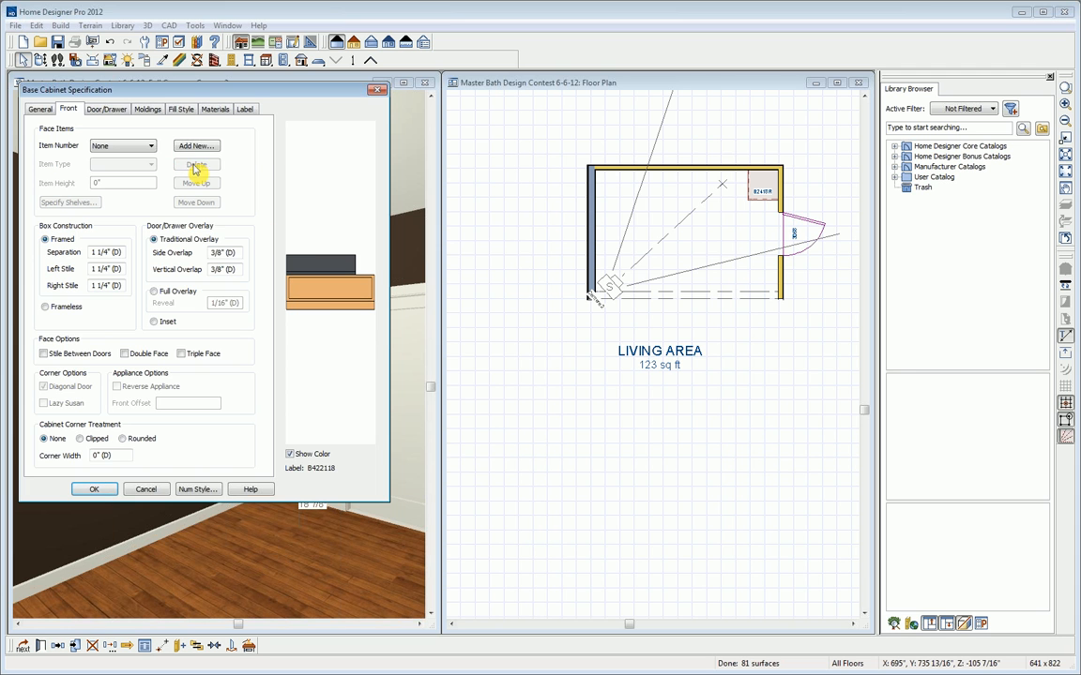
Delete the toe kick from the base cabinet's front and check the toe kick settings.
{"action": "left_click", "coordinate": [317, 311]}
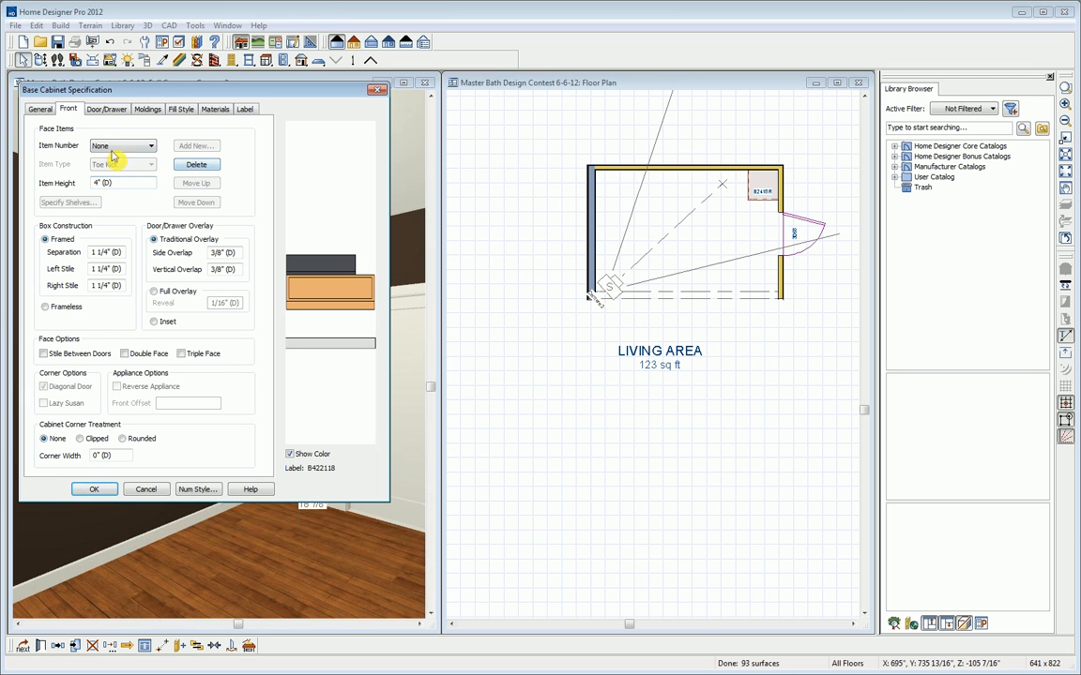
{"action": "left_click", "coordinate": [196, 165]}
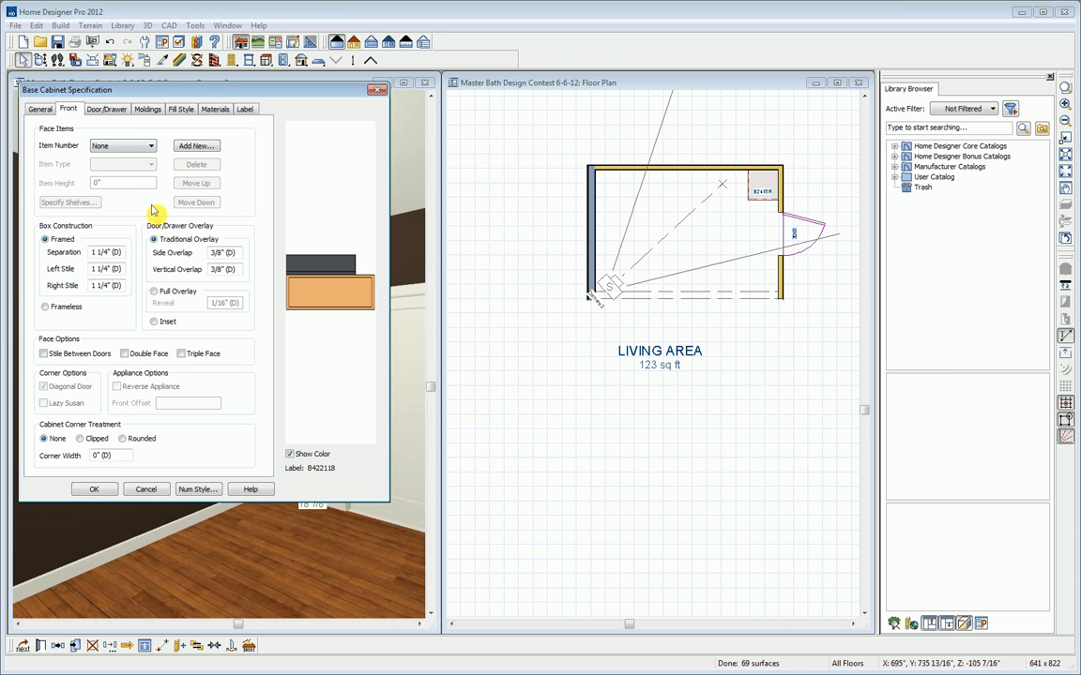
{"action": "left_click", "coordinate": [40, 110]}
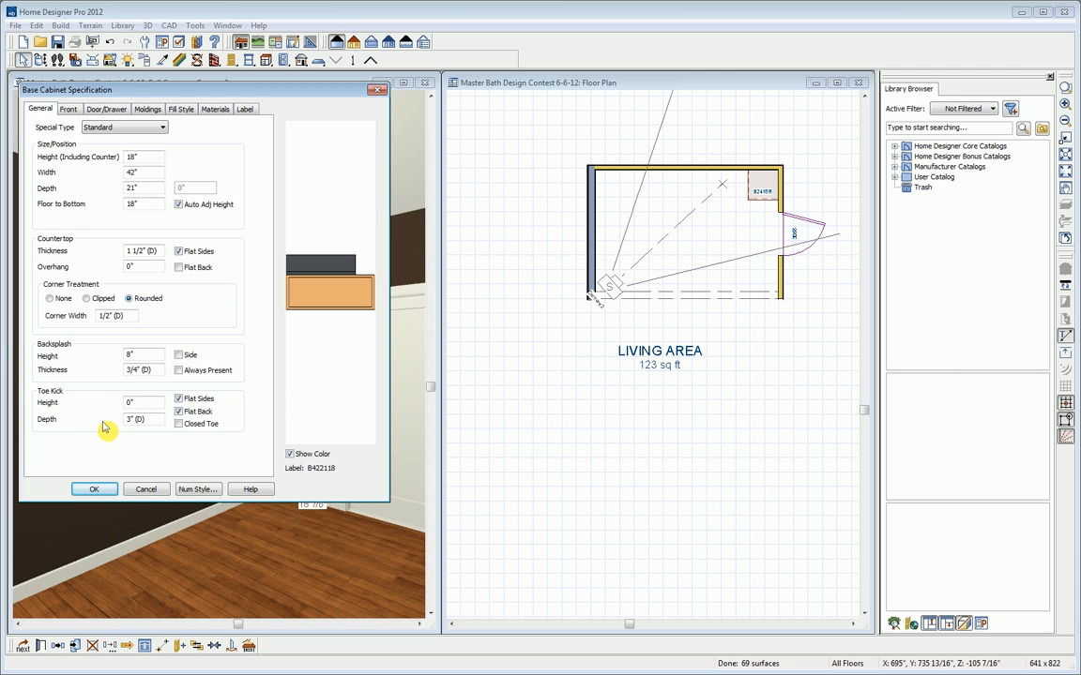
{"action": "left_click", "coordinate": [70, 109]}
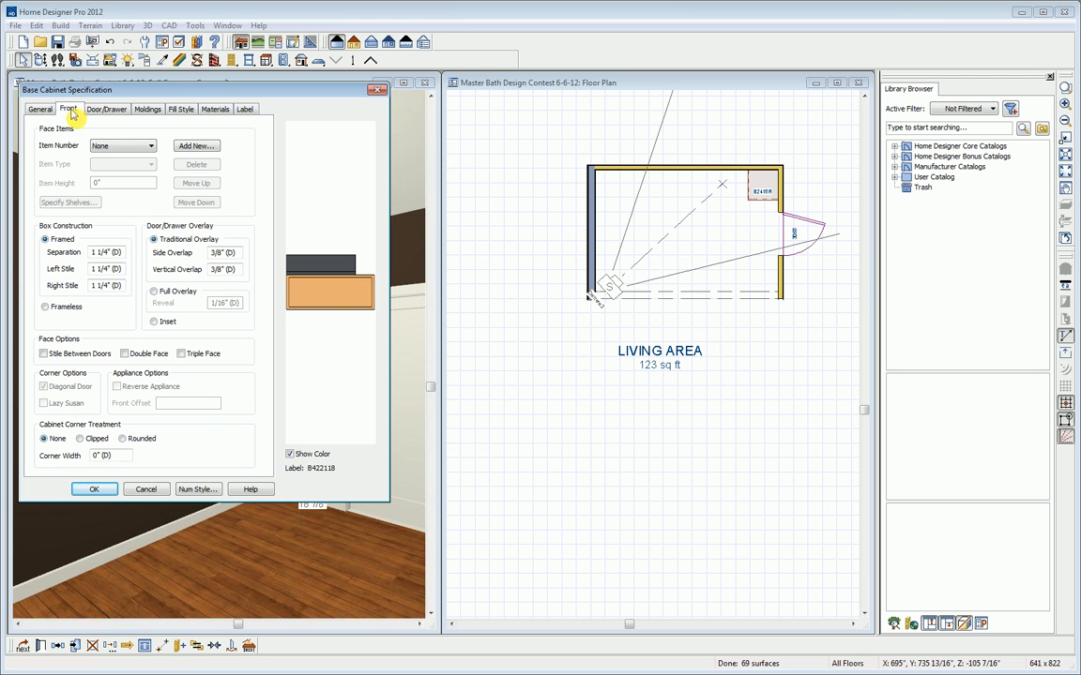
Change the cabinet front's remaining opening to a Blank Area, apply the cabinet changes and deselect it.
{"action": "left_click", "coordinate": [329, 296]}
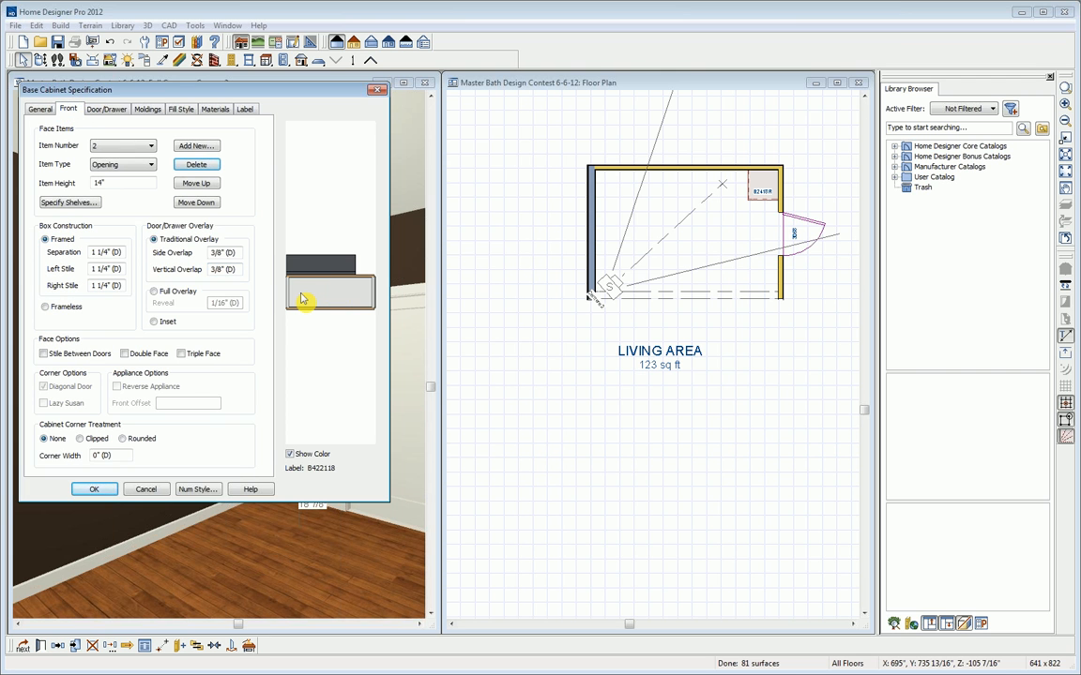
{"action": "left_click", "coordinate": [137, 165]}
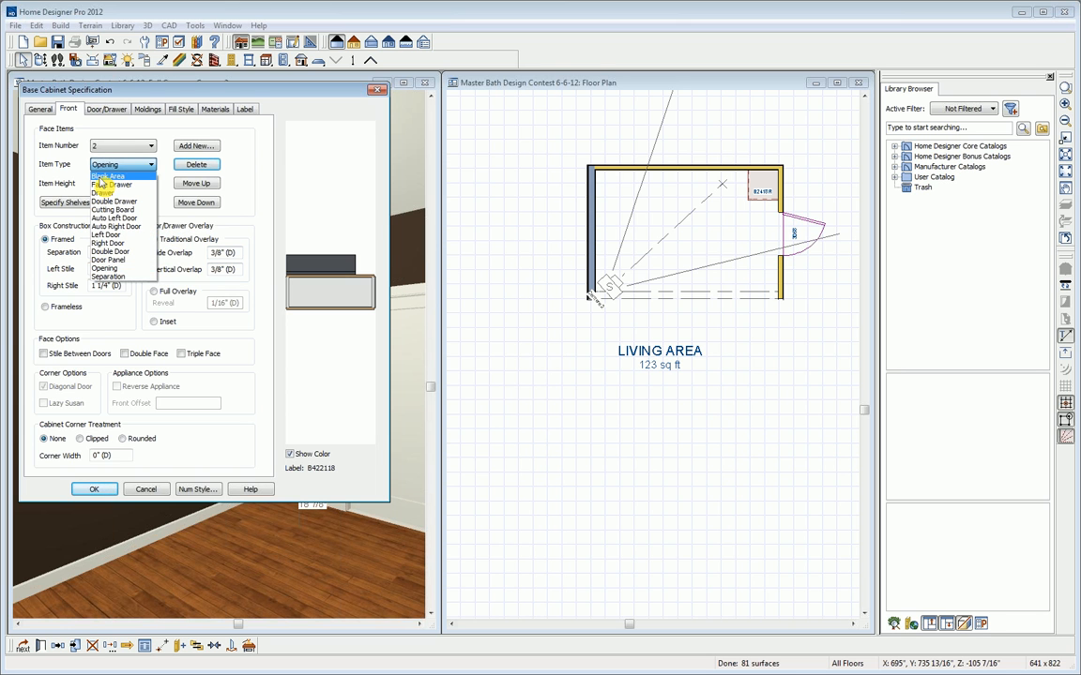
{"action": "left_click", "coordinate": [106, 176]}
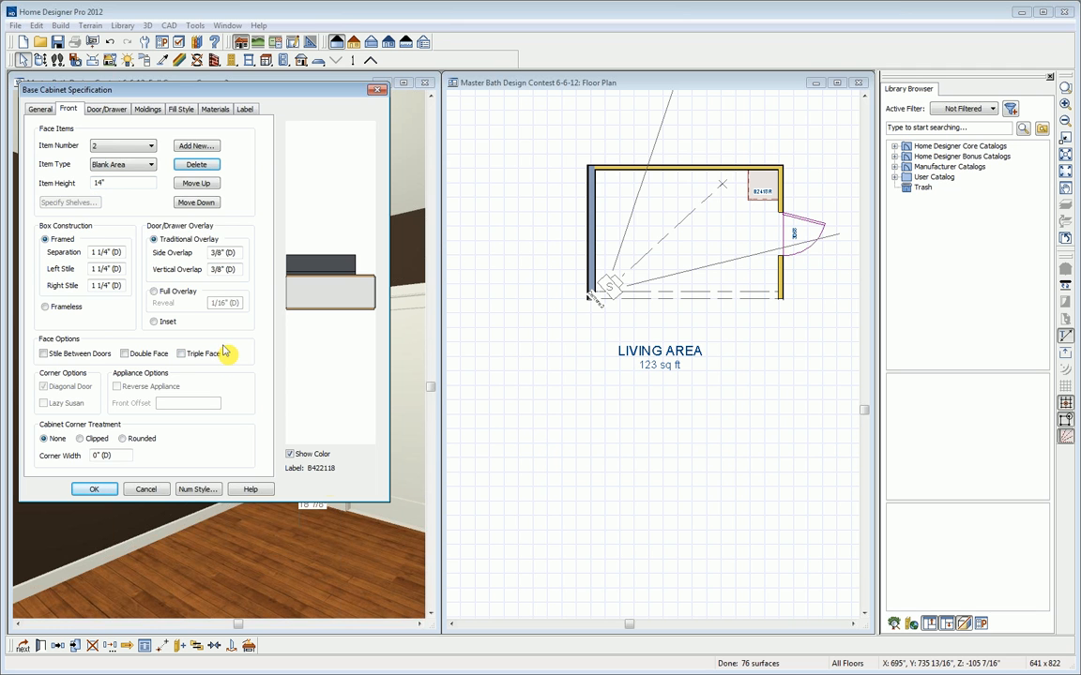
{"action": "left_click", "coordinate": [95, 491]}
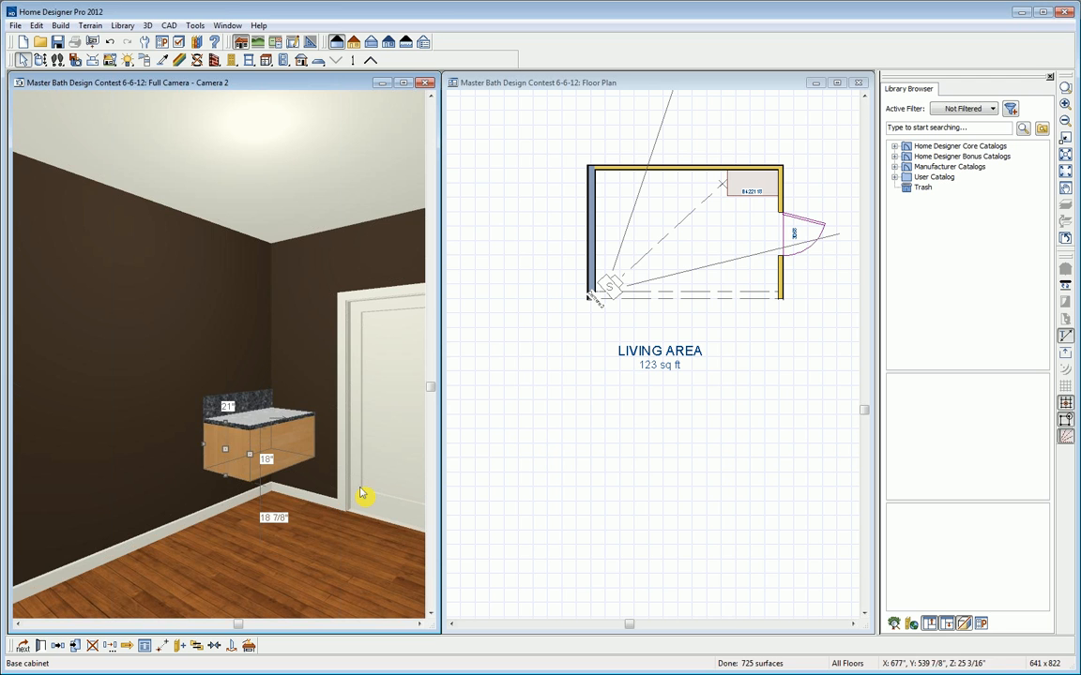
{"action": "key", "text": "Escape"}
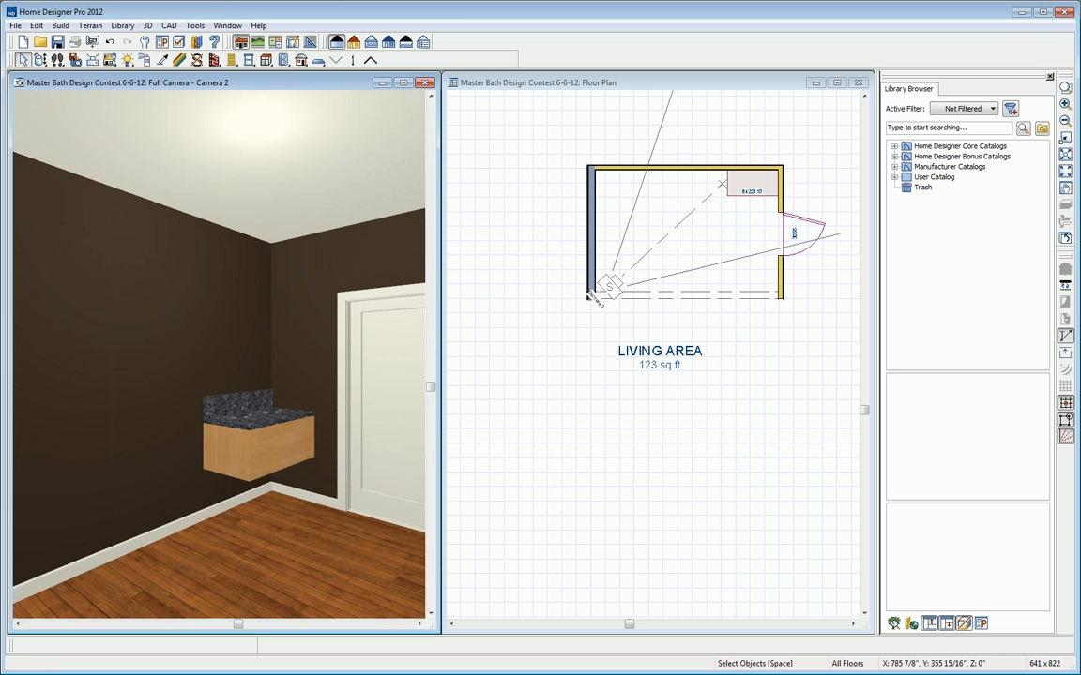
Bring up the reference bathroom photo to examine the vanity and its legs, and move it out of view again.
{"action": "left_click_drag", "start_coordinate": [1080, 214], "coordinate": [566, 199]}
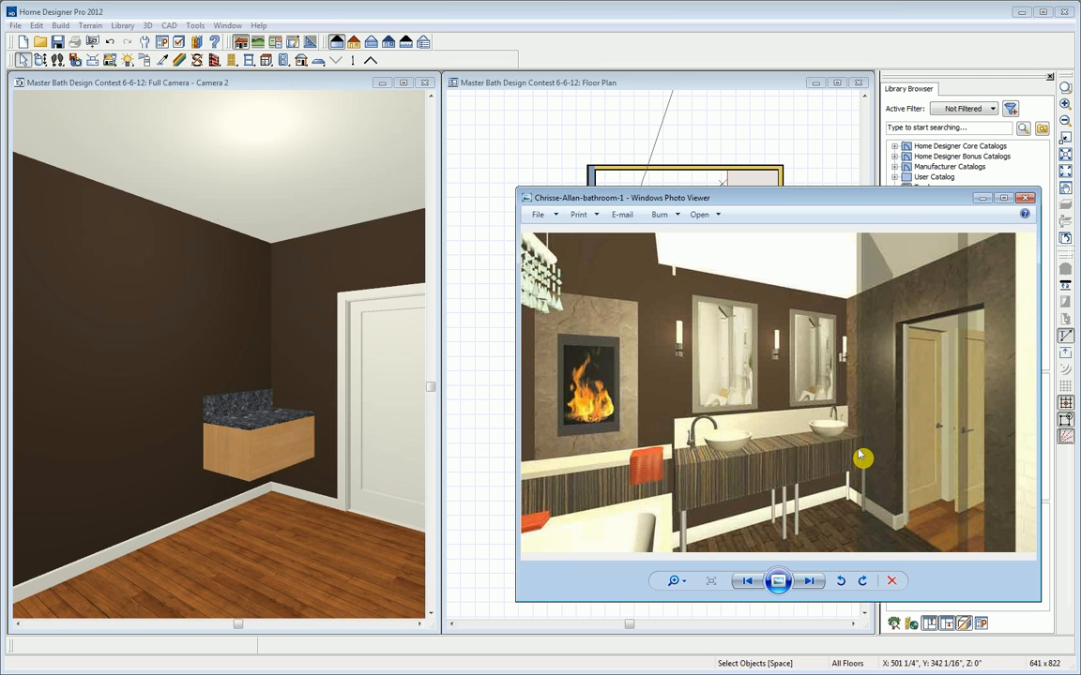
{"action": "left_click_drag", "start_coordinate": [826, 199], "coordinate": [1080, 200]}
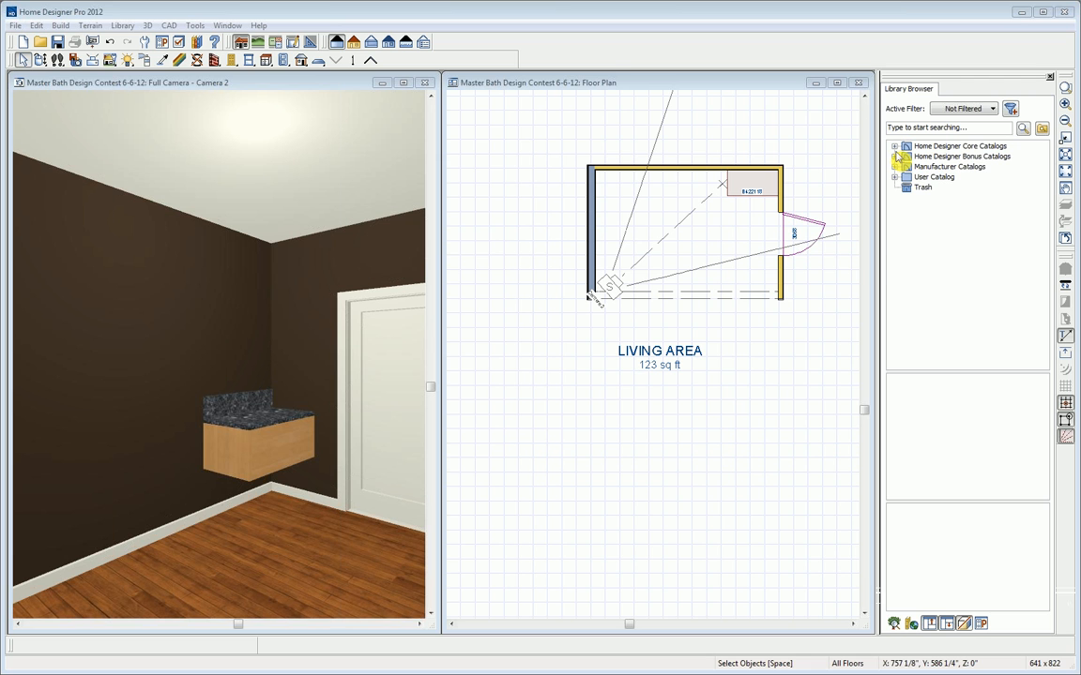
{"action": "left_click", "coordinate": [896, 148]}
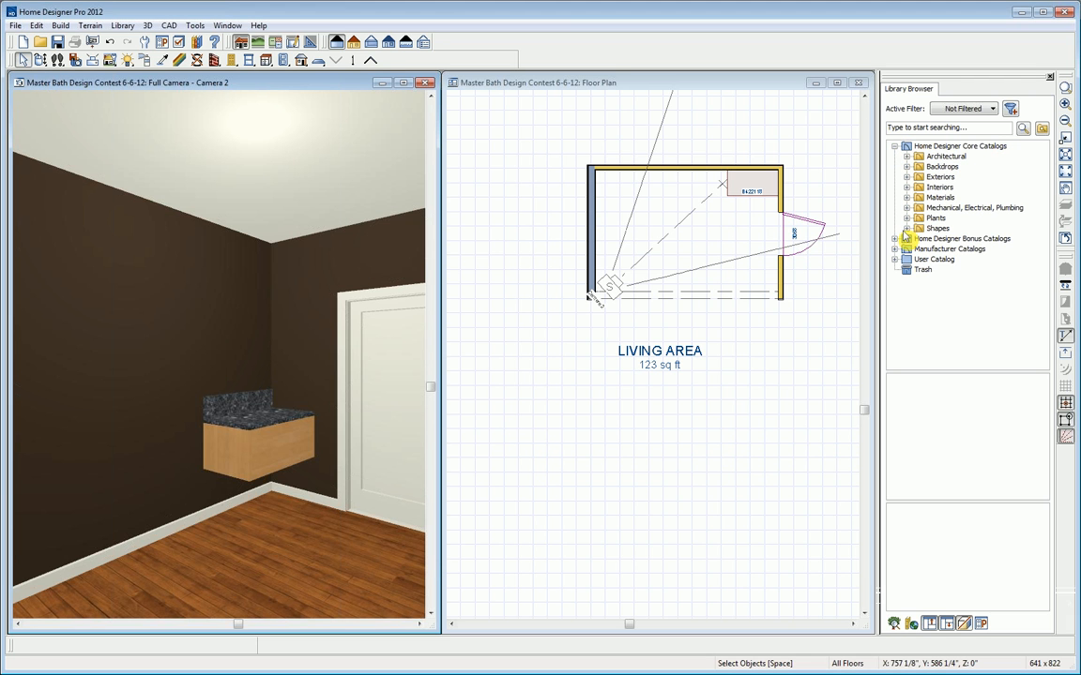
{"action": "double_click", "coordinate": [935, 228]}
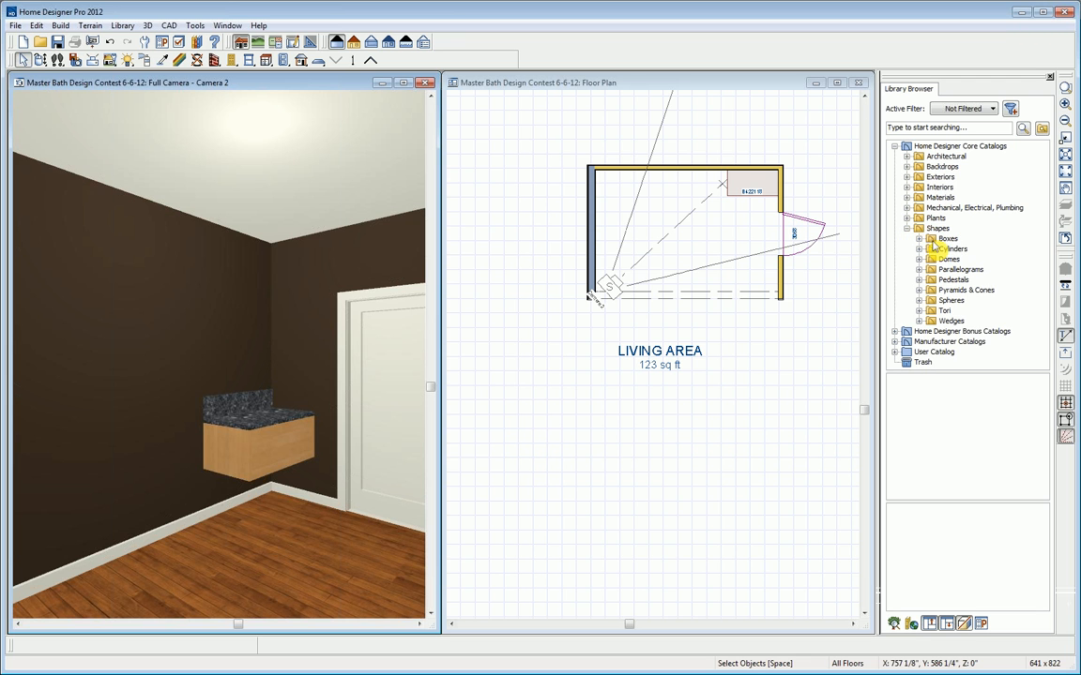
{"action": "left_click", "coordinate": [921, 240]}
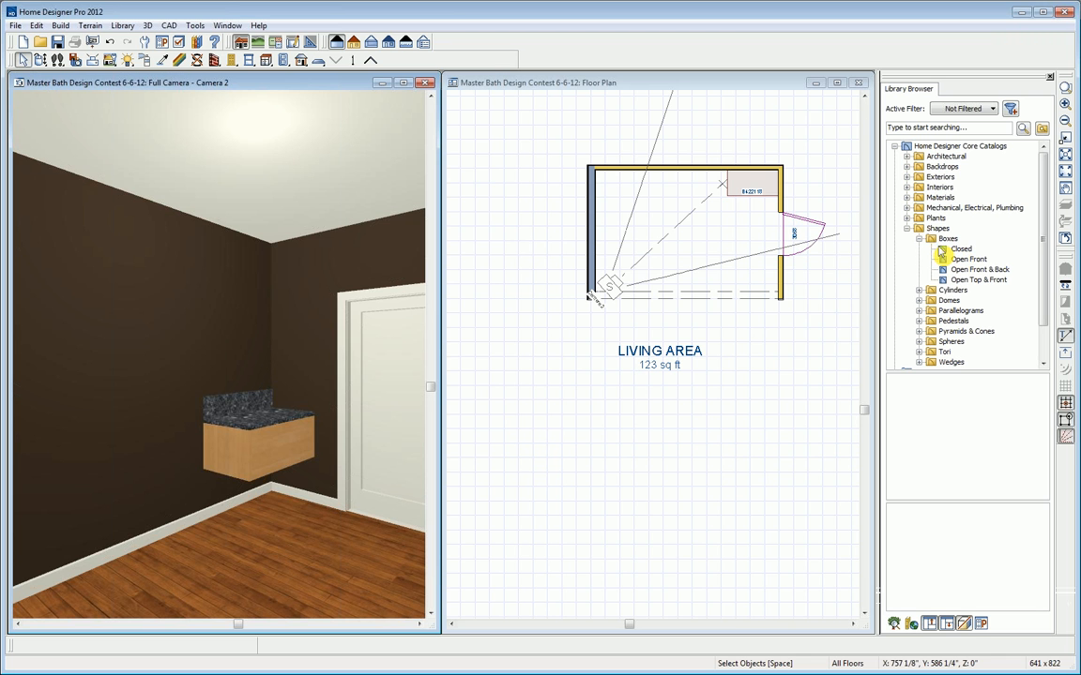
{"action": "left_click", "coordinate": [919, 238]}
{"action": "left_click", "coordinate": [906, 229]}
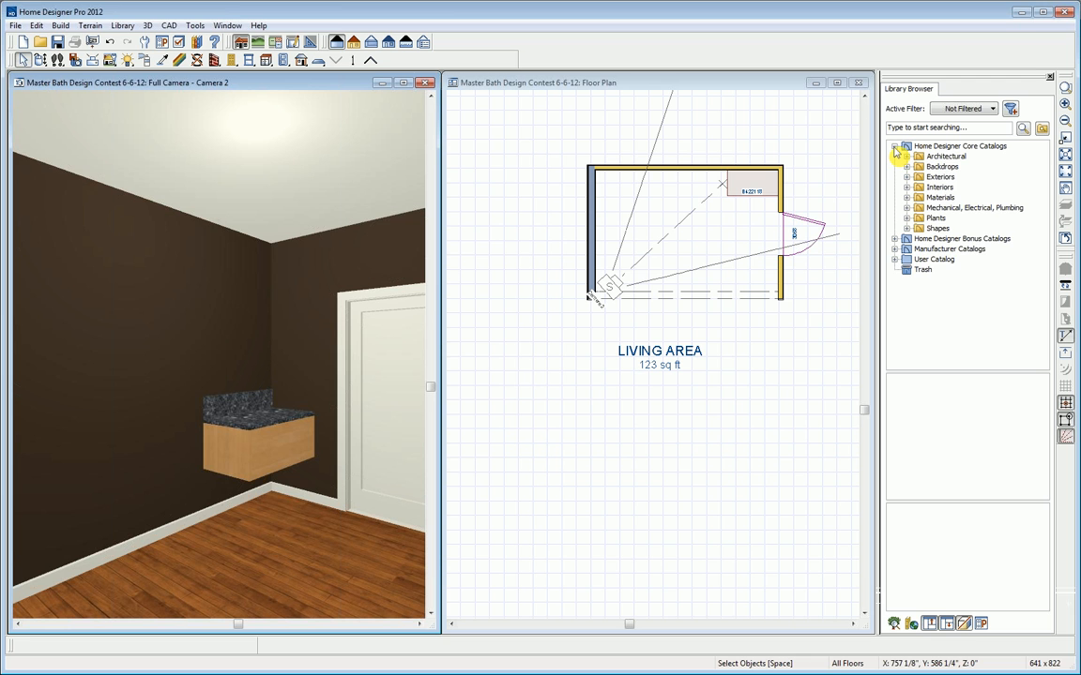
{"action": "left_click", "coordinate": [895, 147]}
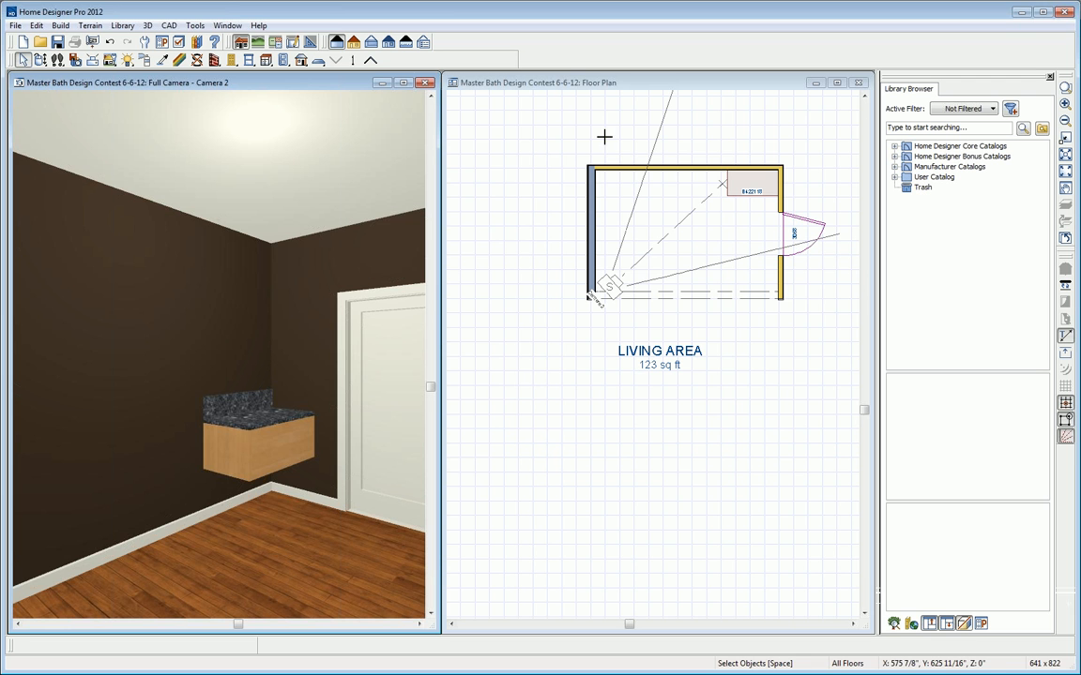
Place a Vertical Cylinder (small) from the core catalogs' shapes on the floor plan, just in front of the vanity cabinet.
{"action": "key", "text": "shift+j"}
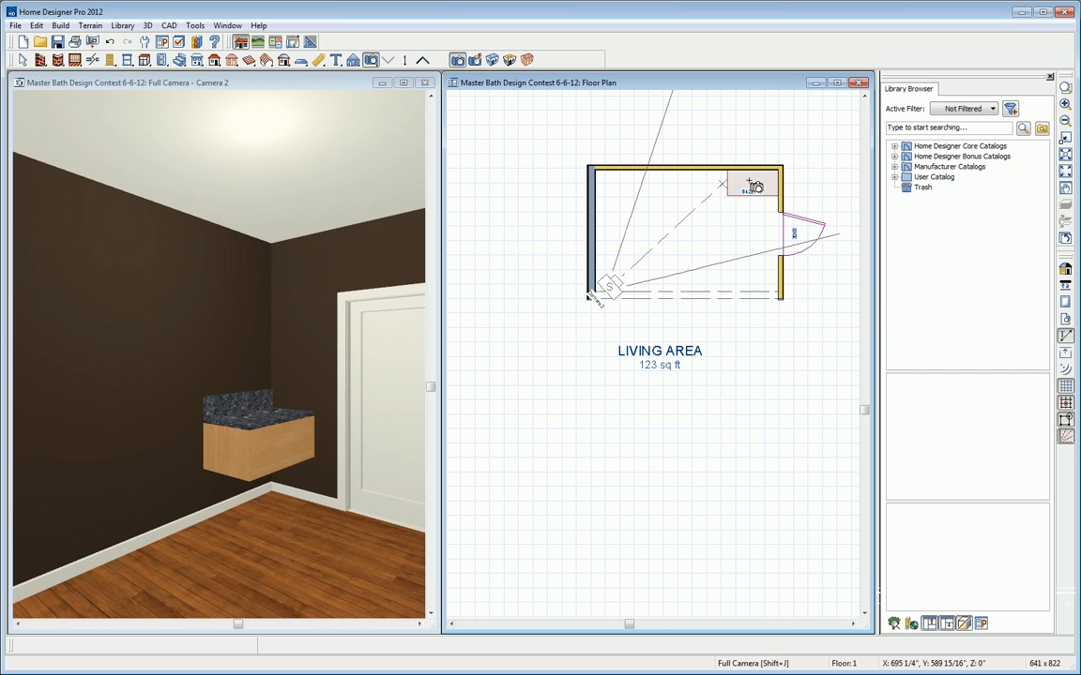
{"action": "key", "text": "space"}
{"action": "scroll", "coordinate": [755, 186], "scroll_direction": "up", "scroll_amount": 4}
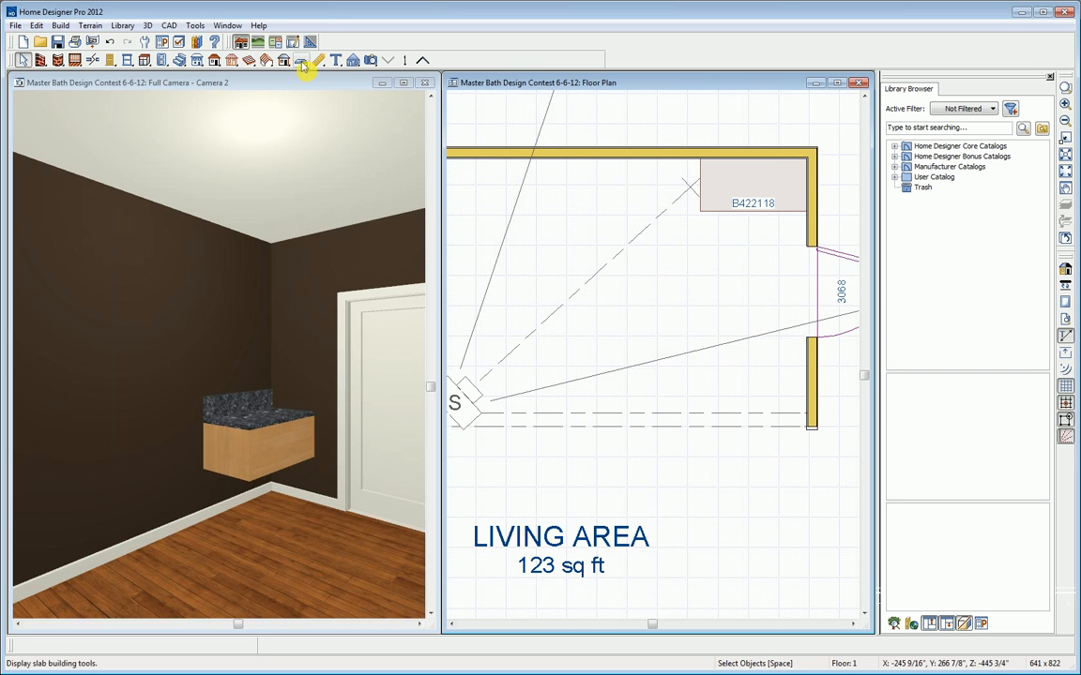
{"action": "left_click", "coordinate": [894, 146]}
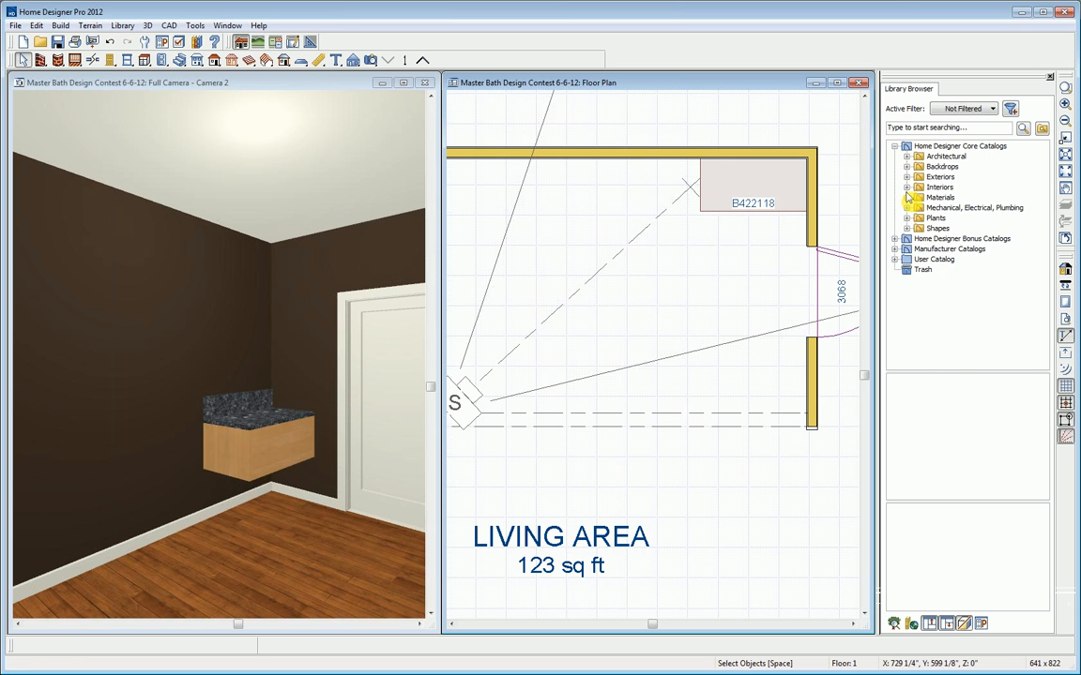
{"action": "left_click", "coordinate": [907, 228]}
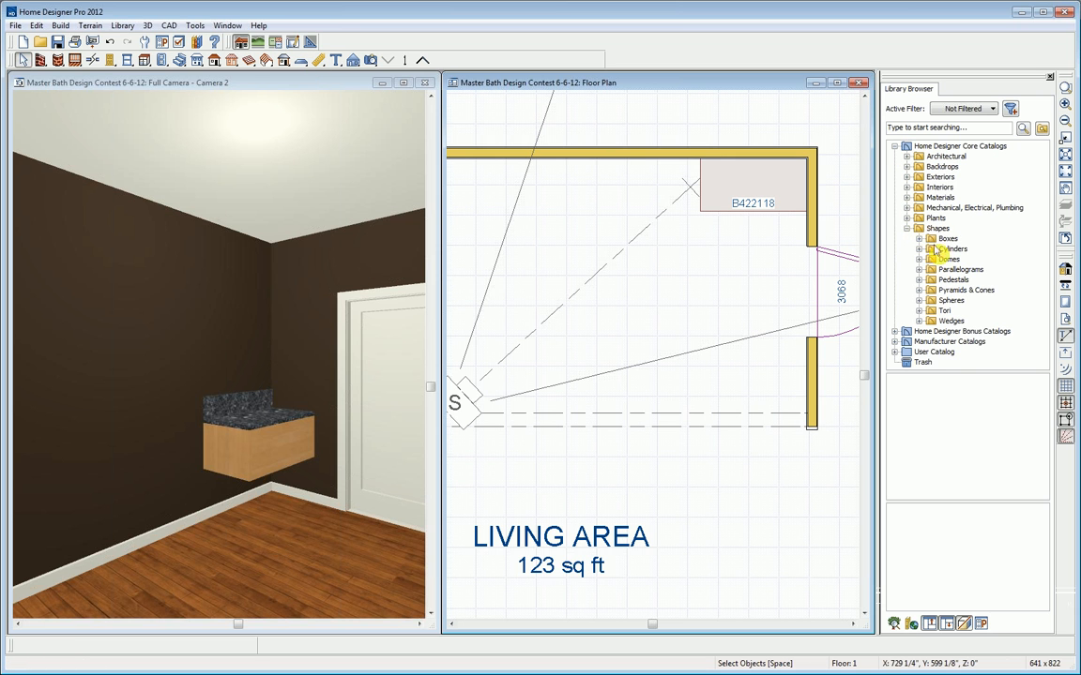
{"action": "left_click", "coordinate": [920, 250]}
{"action": "left_click", "coordinate": [961, 291]}
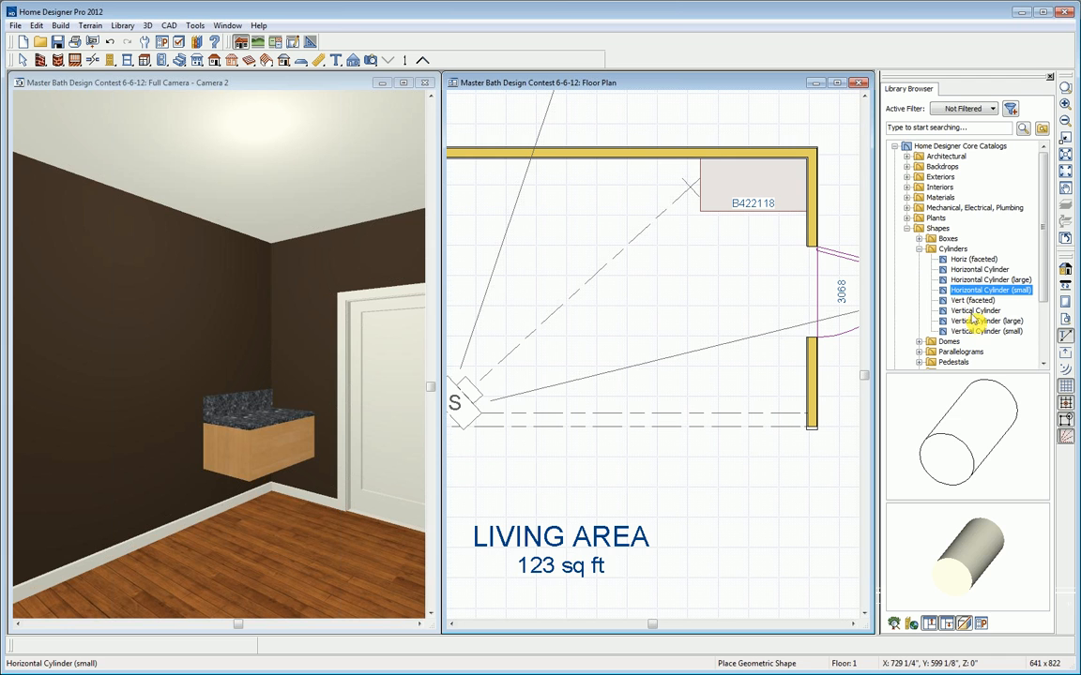
{"action": "left_click", "coordinate": [975, 310]}
{"action": "left_click", "coordinate": [981, 332]}
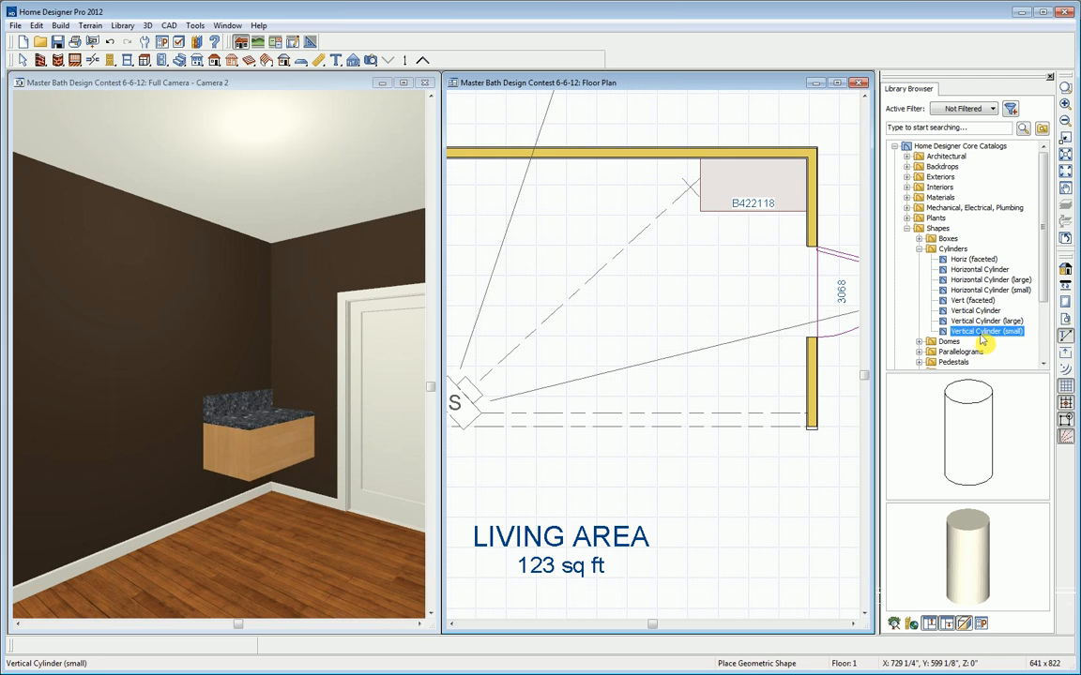
{"action": "left_click", "coordinate": [776, 234]}
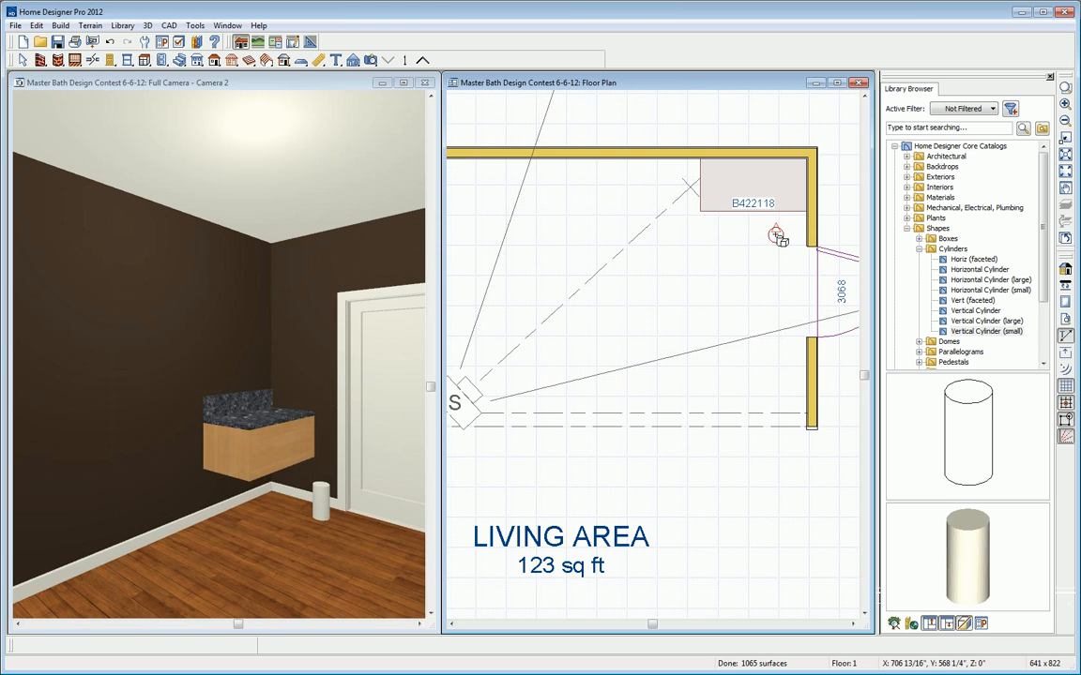
Resize the cylinder to 18" high, 2" wide and 2" deep to form a slim vanity leg.
{"action": "left_click", "coordinate": [776, 235]}
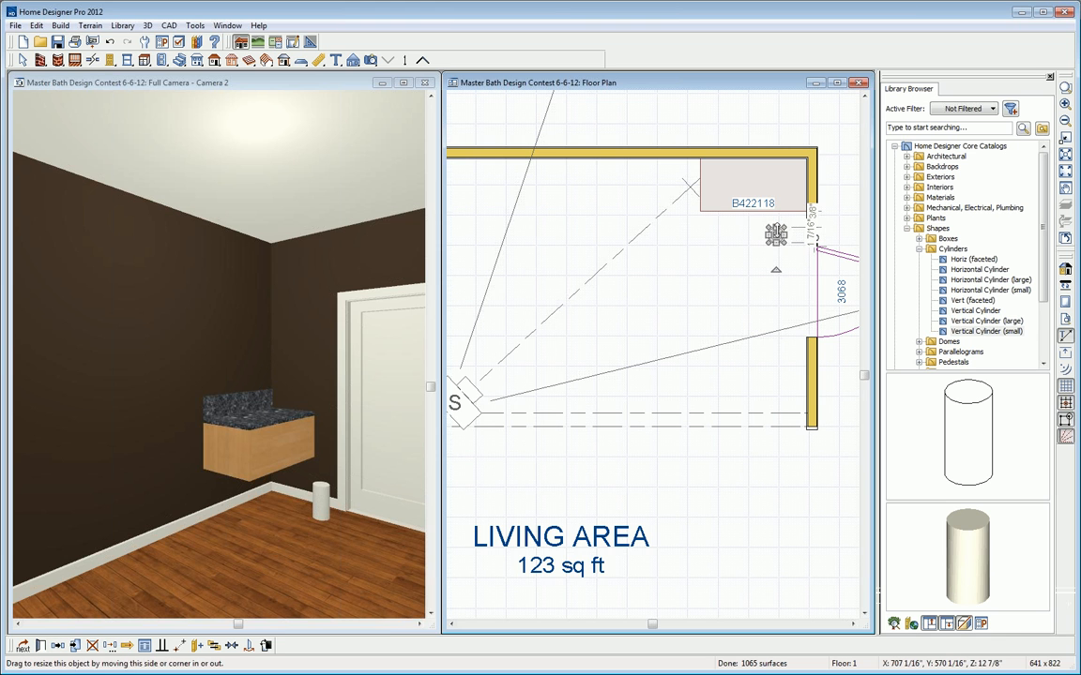
{"action": "left_click", "coordinate": [41, 647]}
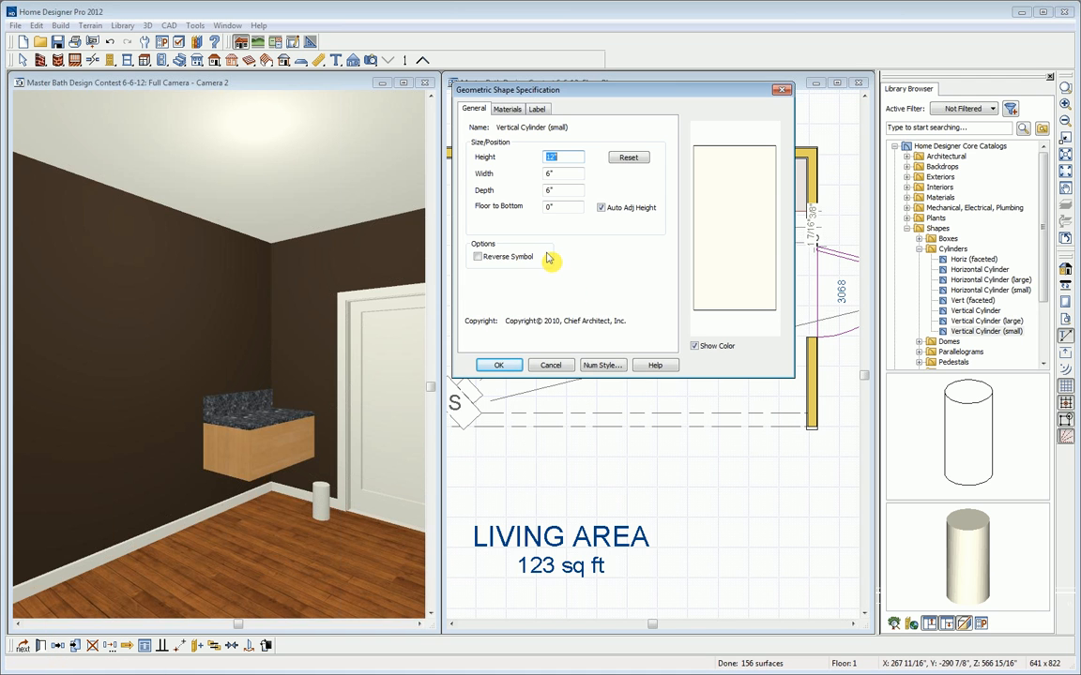
{"action": "type", "text": "18"}
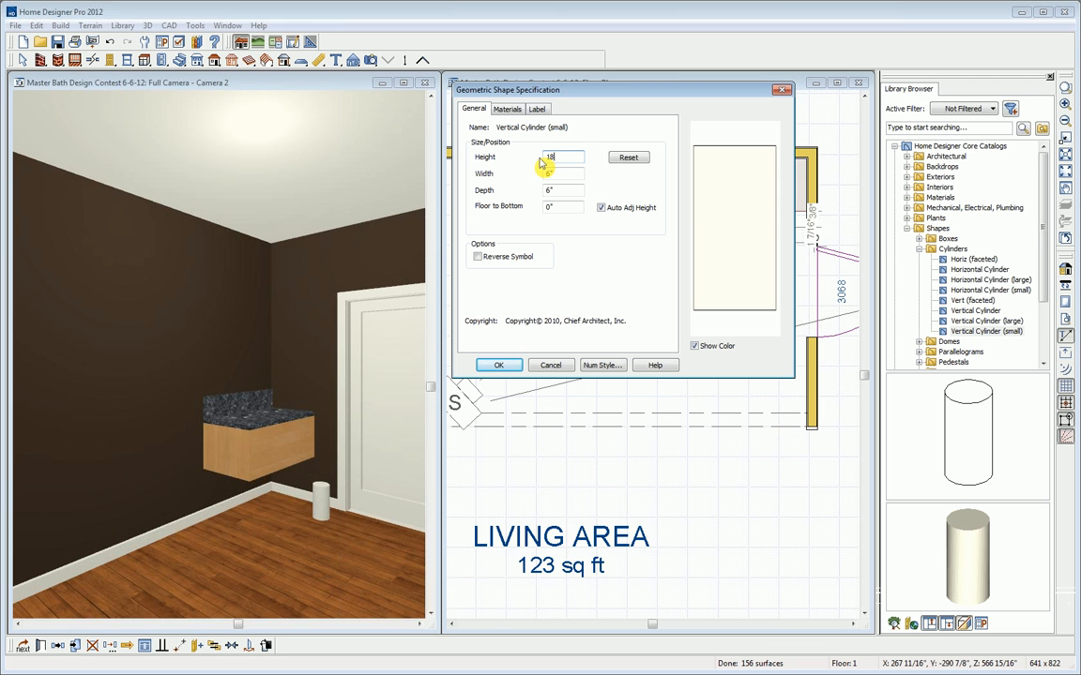
{"action": "left_click", "coordinate": [568, 173]}
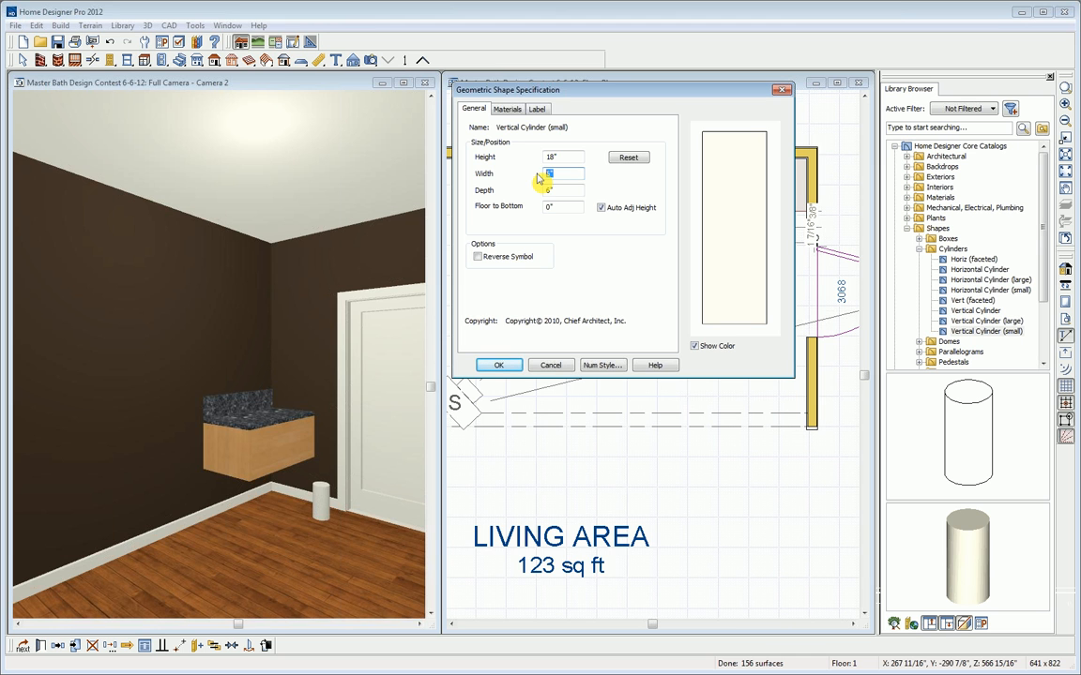
{"action": "type", "text": "2"}
{"action": "key", "text": "Tab"}
{"action": "type", "text": "2"}
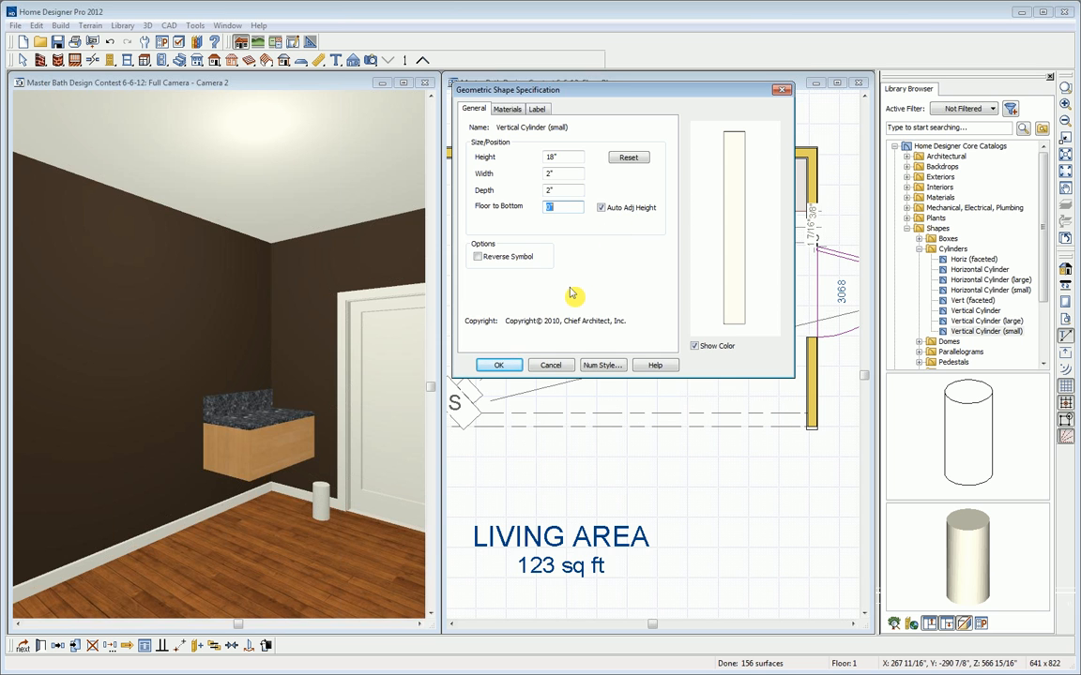
{"action": "left_click", "coordinate": [499, 366]}
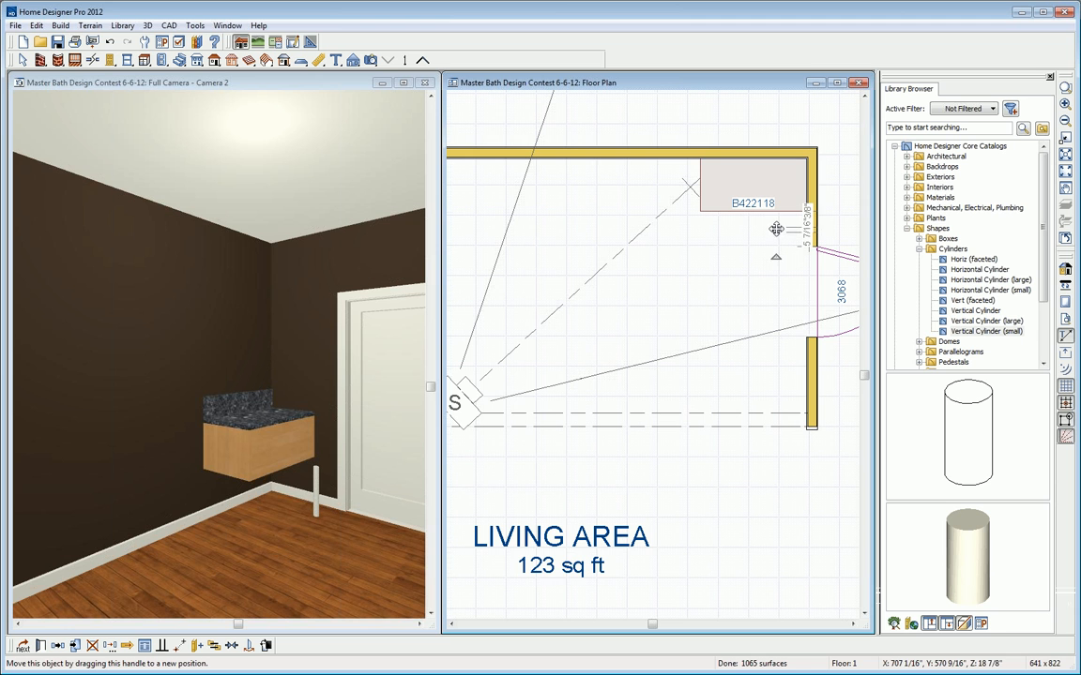
Move the leg under the cabinet's front corner nearest the door wall, about 3'-3" from the cabinet's opposite side.
{"action": "left_click_drag", "start_coordinate": [775, 227], "coordinate": [801, 207]}
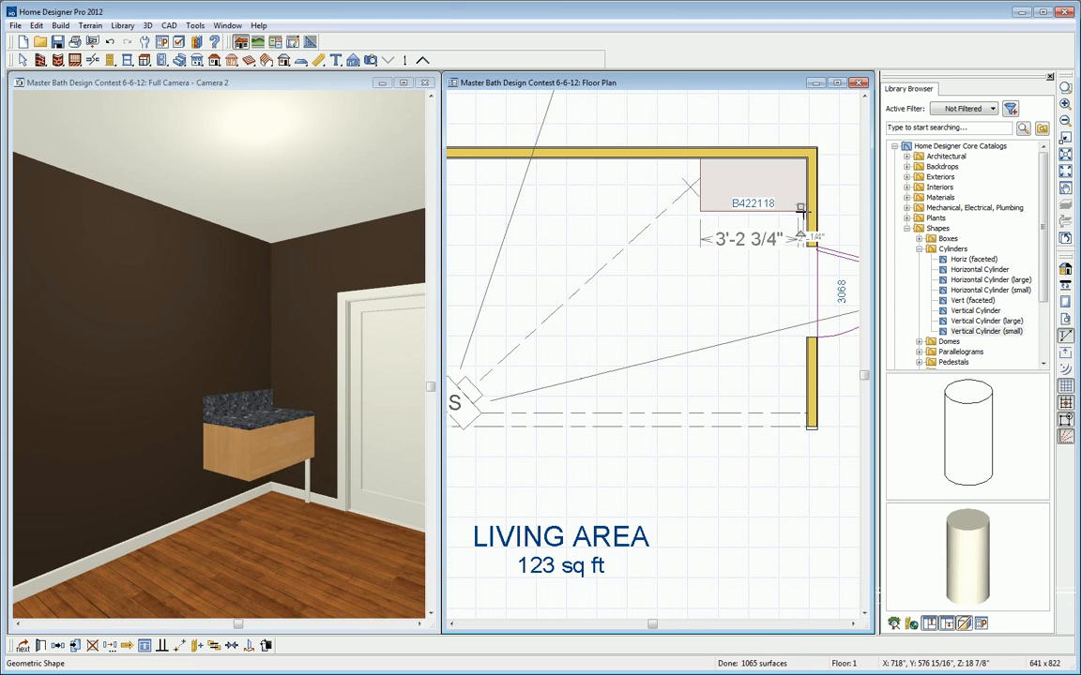
{"action": "key", "text": "space"}
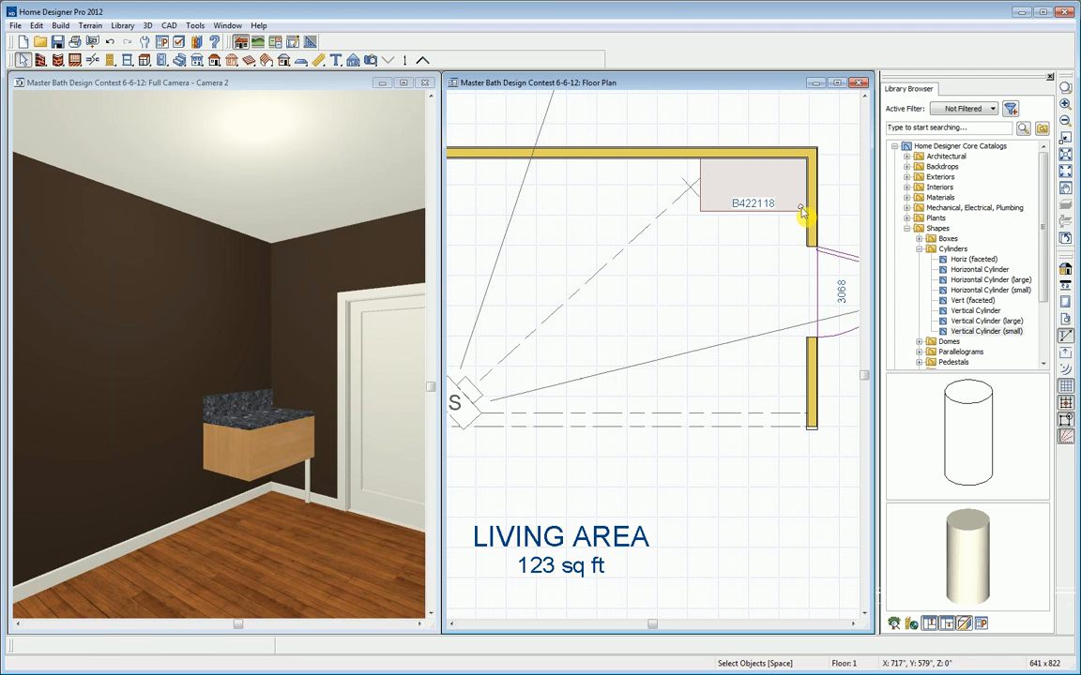
{"action": "left_click", "coordinate": [803, 214]}
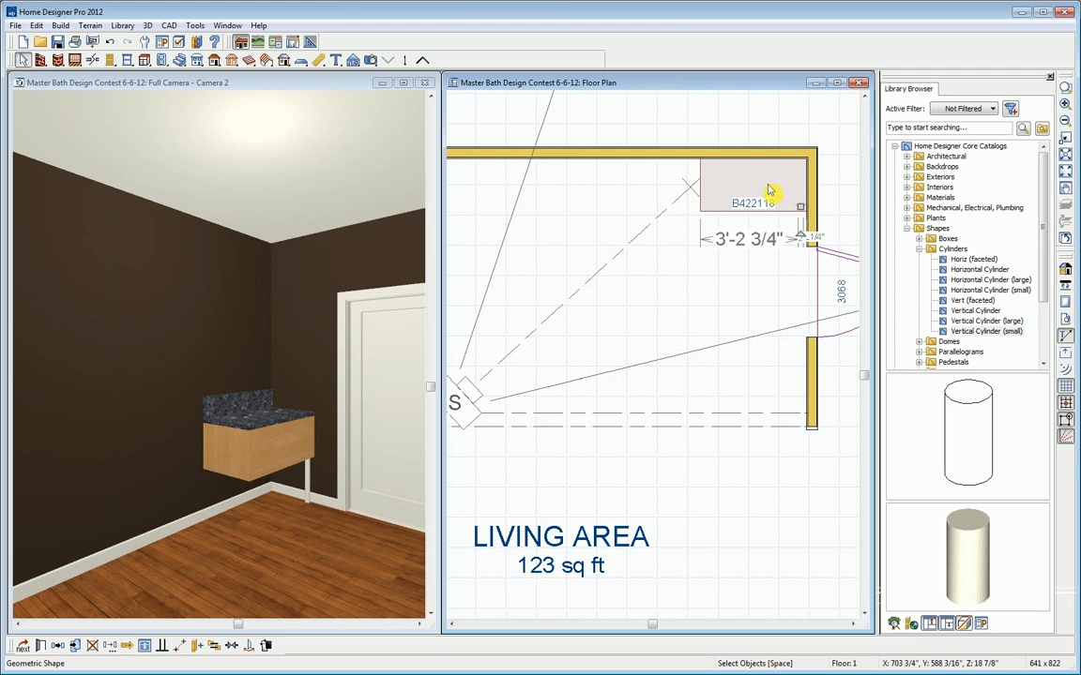
{"action": "scroll", "coordinate": [769, 192], "scroll_direction": "up", "scroll_amount": 3}
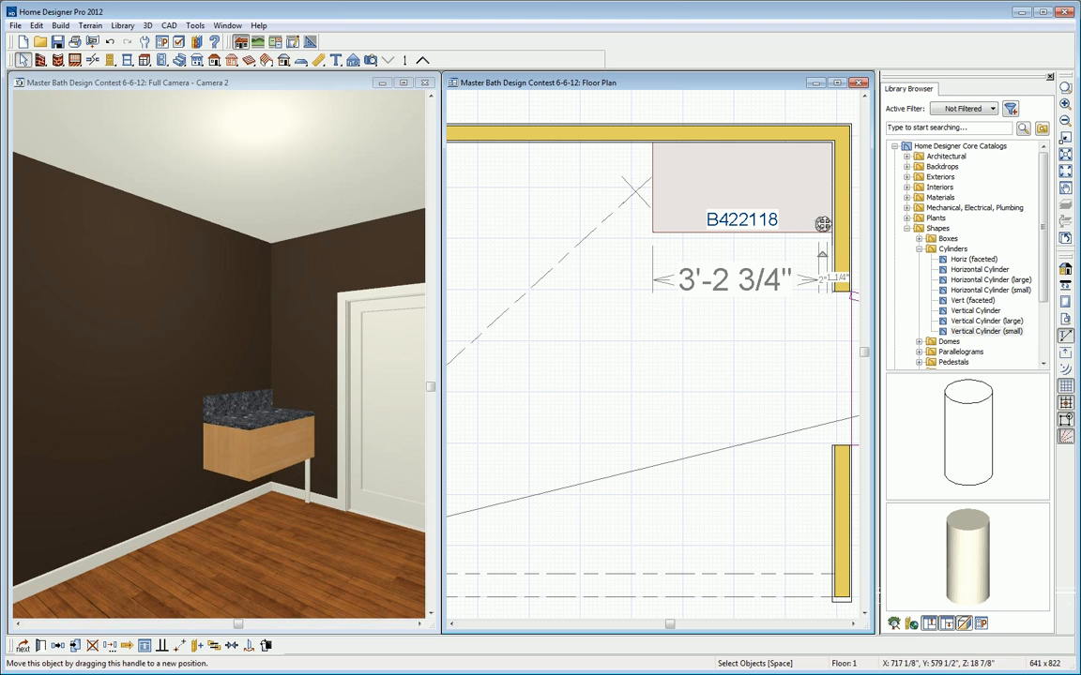
{"action": "left_click_drag", "start_coordinate": [824, 223], "coordinate": [823, 224]}
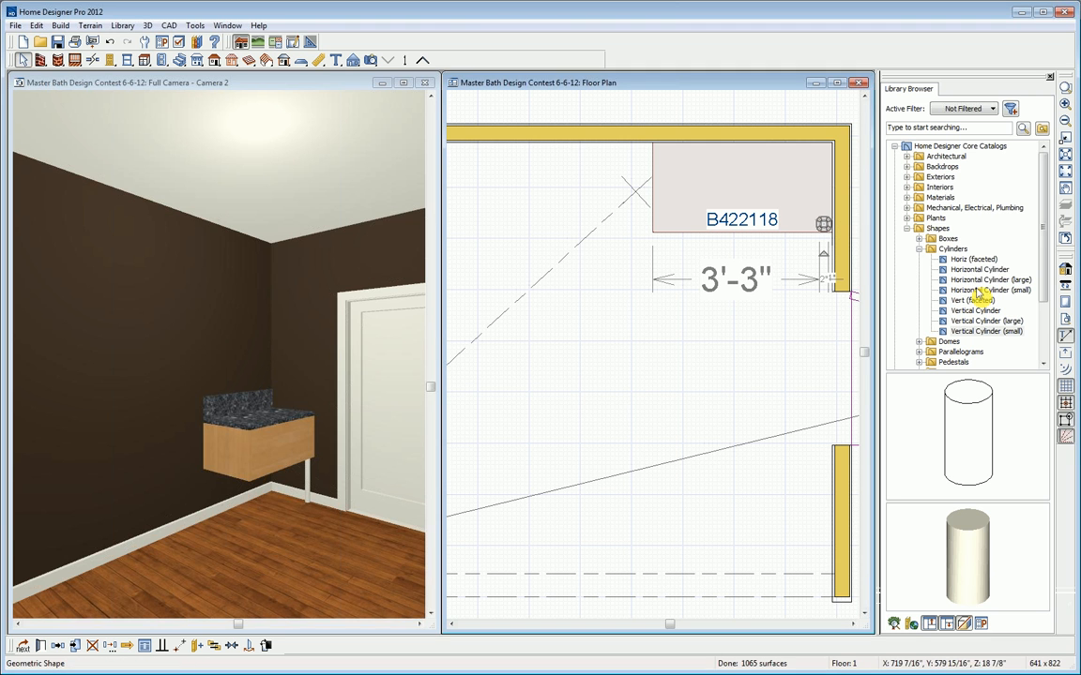
Change the vanity leg's material to Color - Light from the library's Generic Colors, Grey group.
{"action": "left_click", "coordinate": [41, 647]}
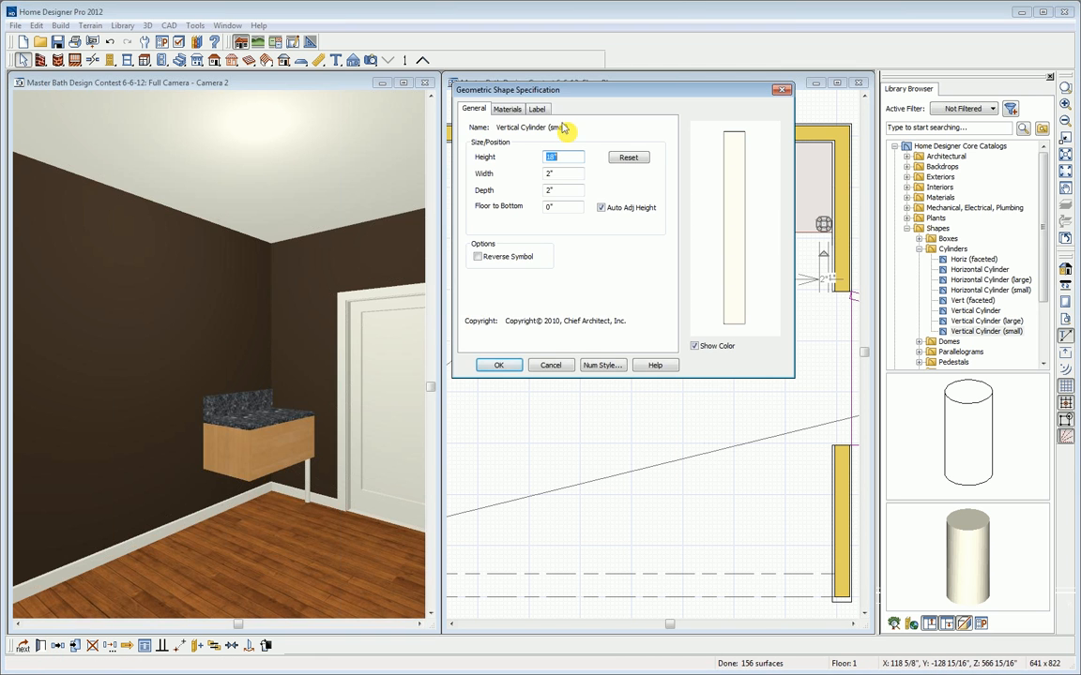
{"action": "left_click", "coordinate": [510, 110]}
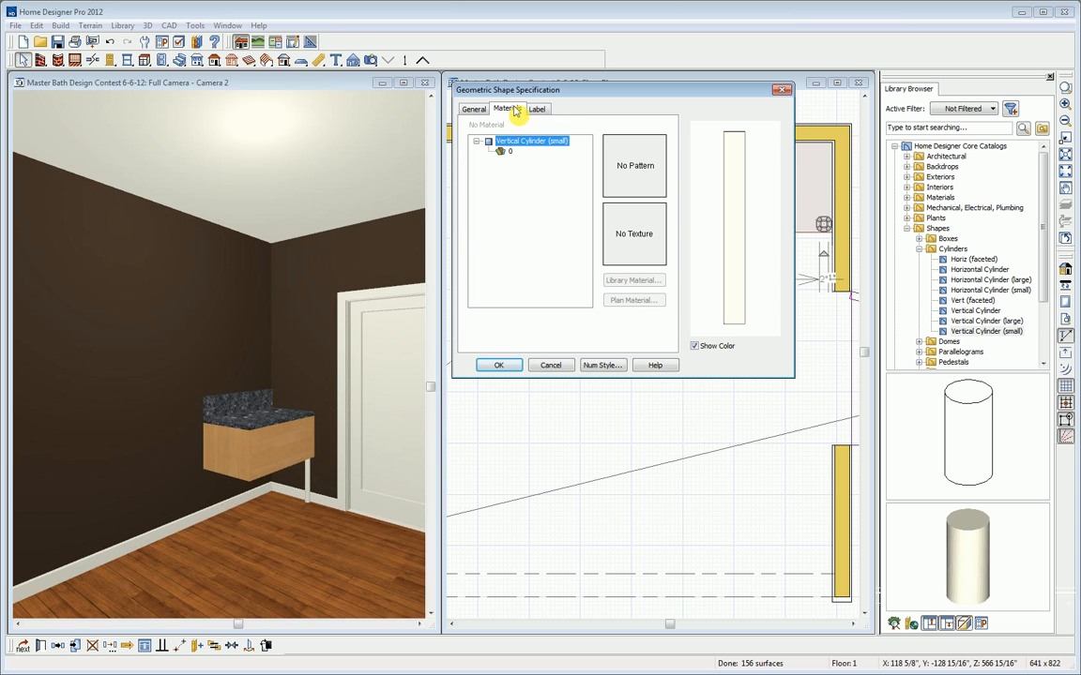
{"action": "left_click", "coordinate": [507, 152]}
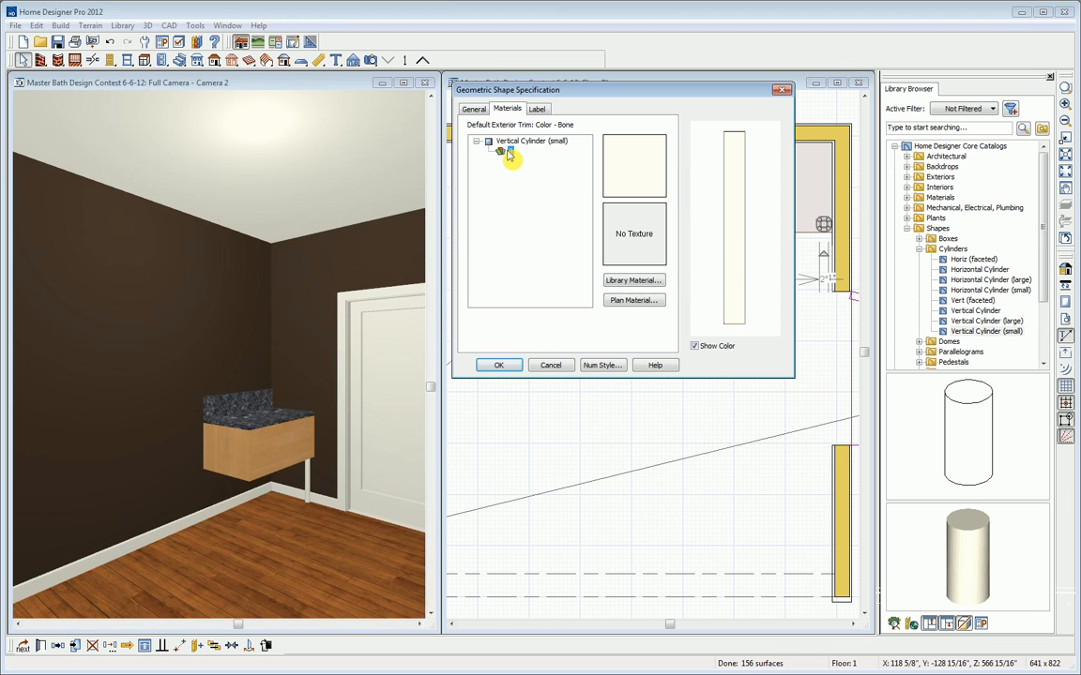
{"action": "left_click", "coordinate": [619, 282]}
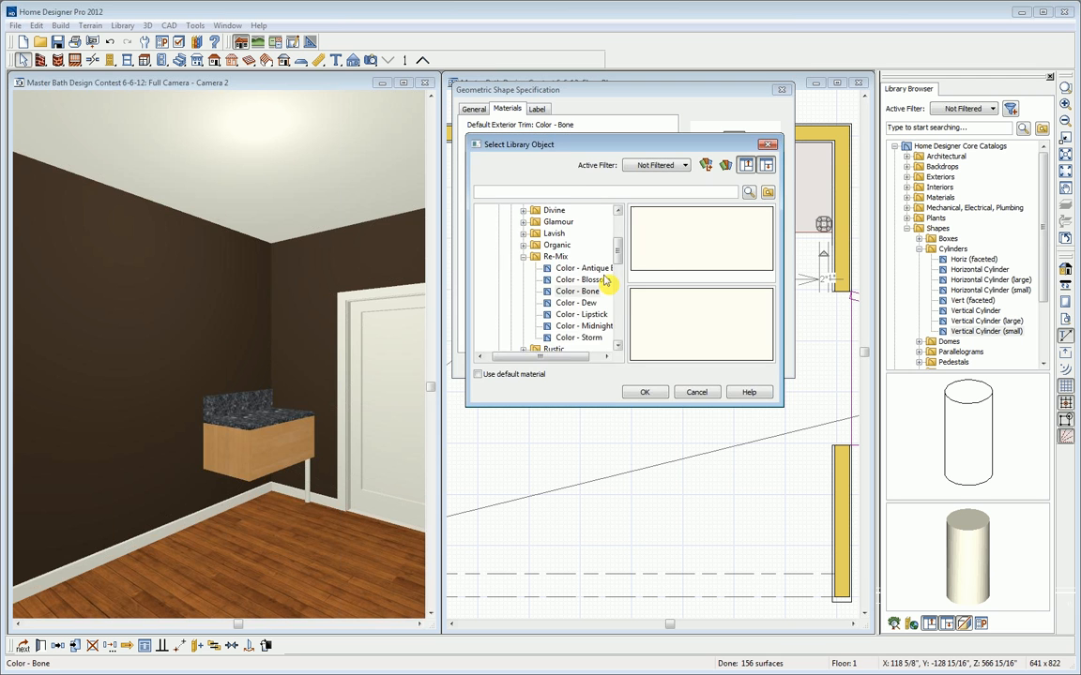
{"action": "left_click", "coordinate": [524, 257]}
{"action": "scroll", "coordinate": [526, 267], "scroll_direction": "up", "scroll_amount": 3}
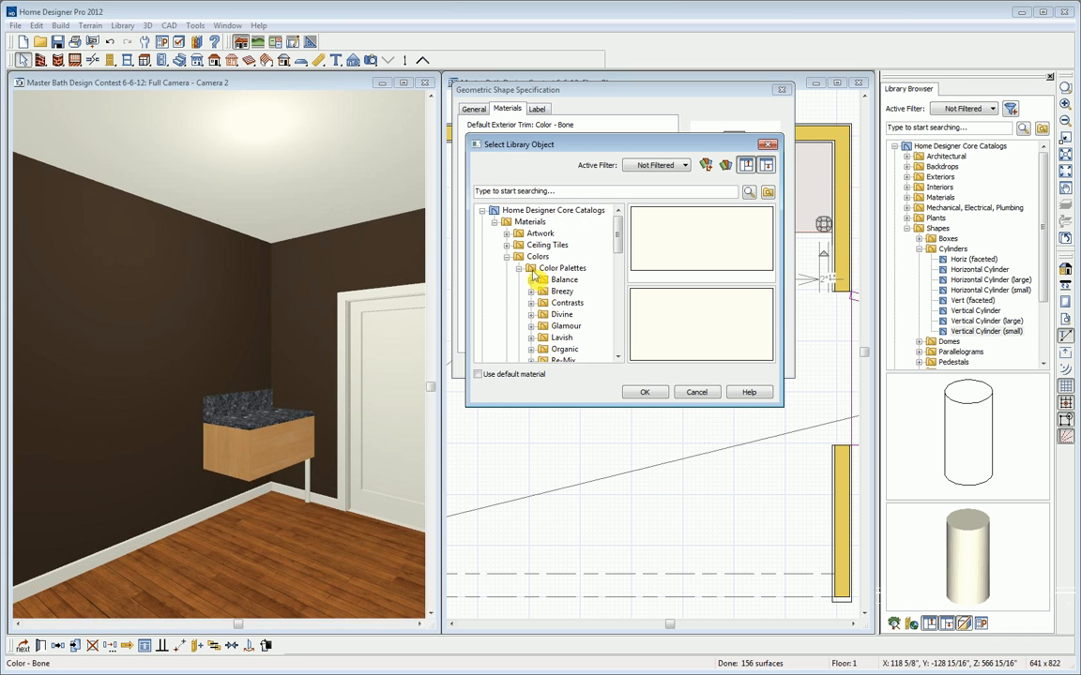
{"action": "scroll", "coordinate": [617, 252], "scroll_direction": "down", "scroll_amount": 1}
{"action": "left_click", "coordinate": [519, 245]}
{"action": "left_click", "coordinate": [519, 268]}
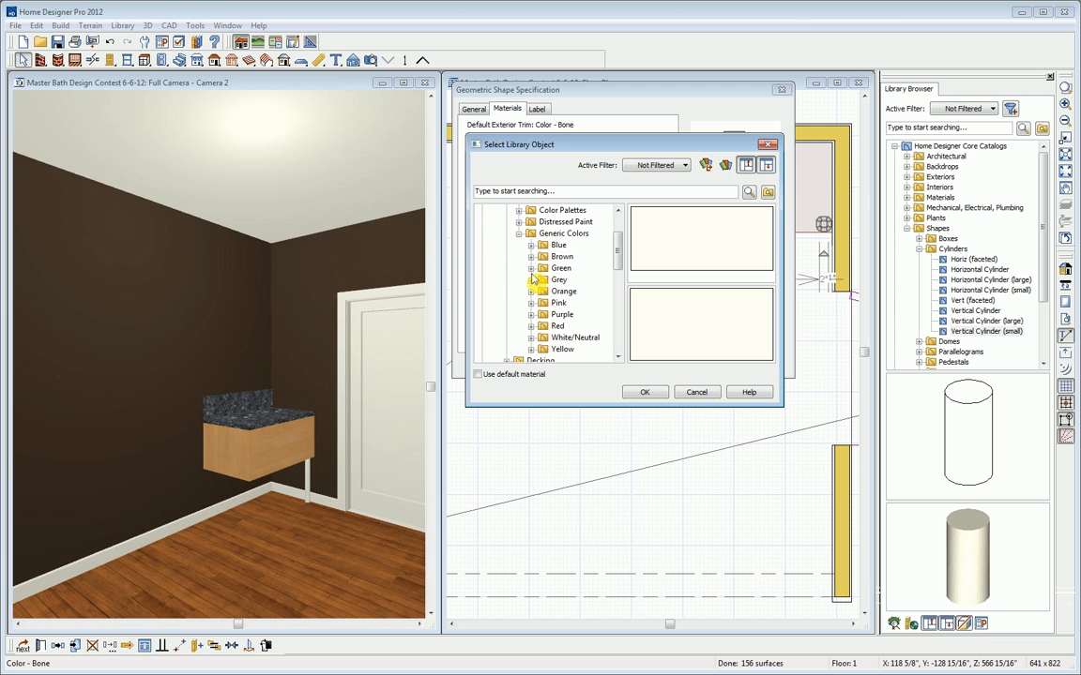
{"action": "left_click", "coordinate": [531, 279]}
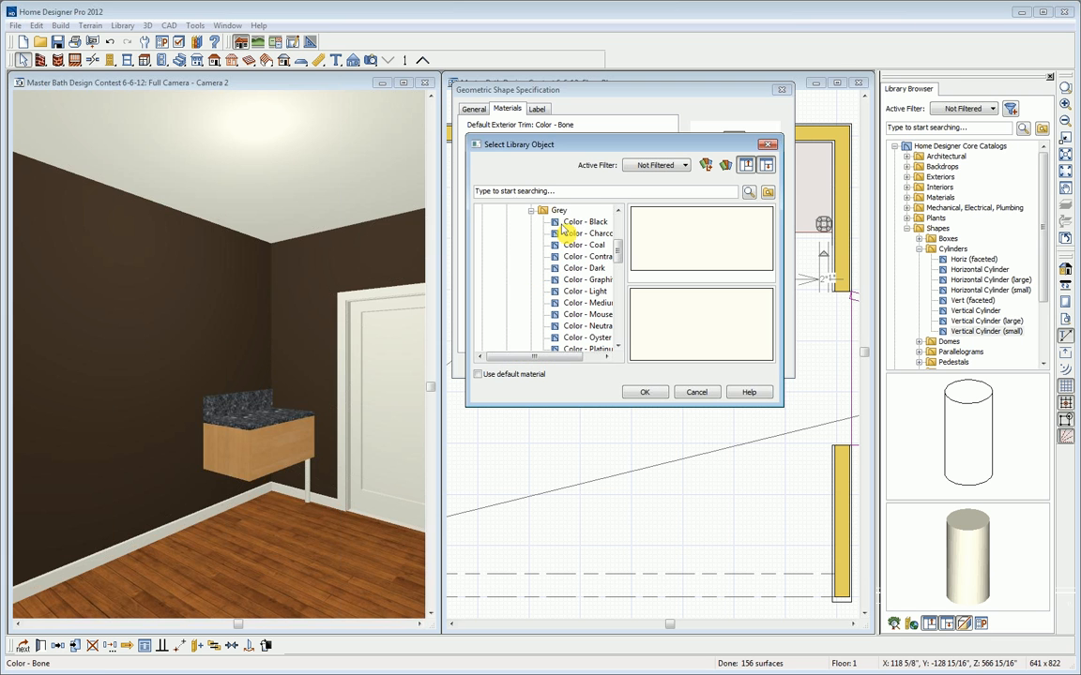
{"action": "left_click", "coordinate": [560, 210]}
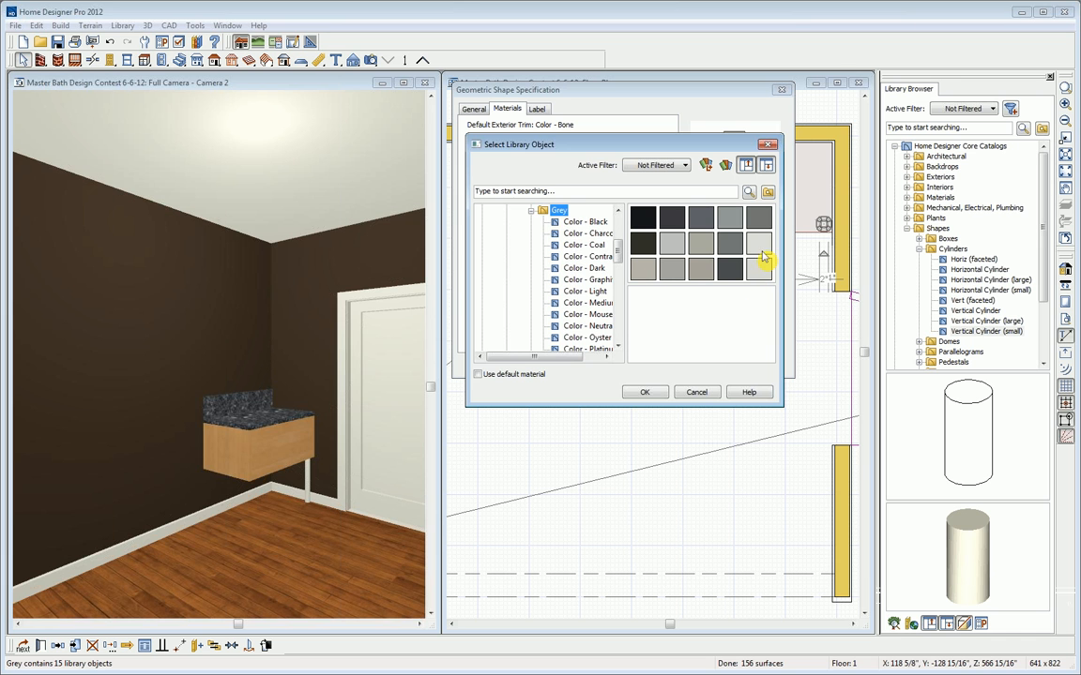
{"action": "left_click", "coordinate": [672, 245]}
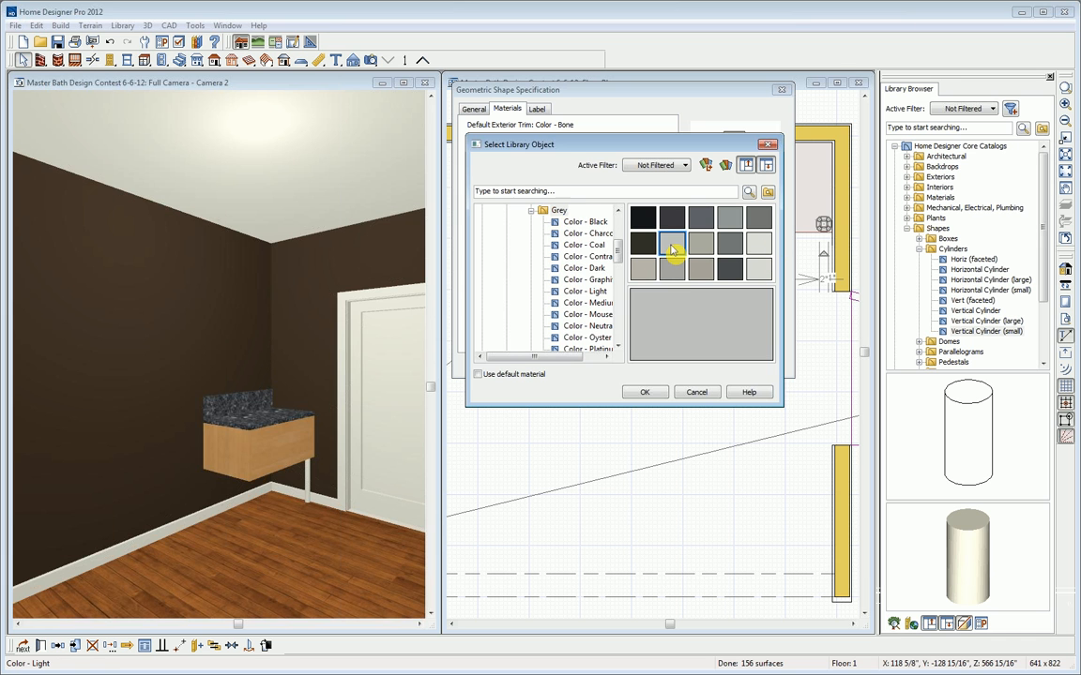
{"action": "left_click", "coordinate": [644, 393]}
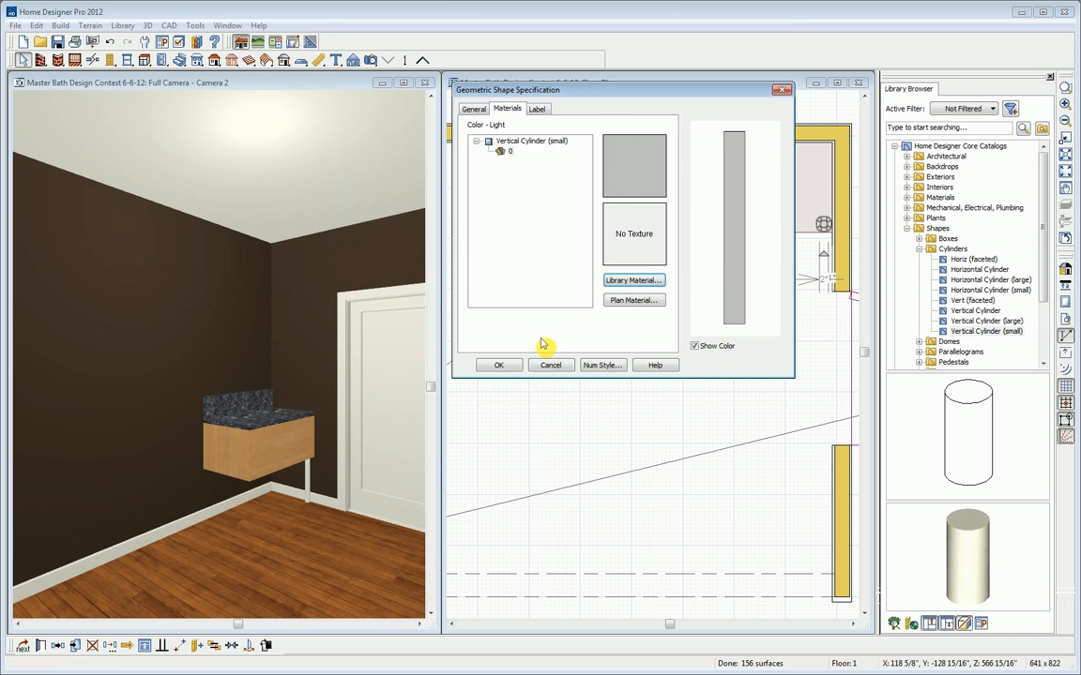
{"action": "left_click", "coordinate": [499, 365]}
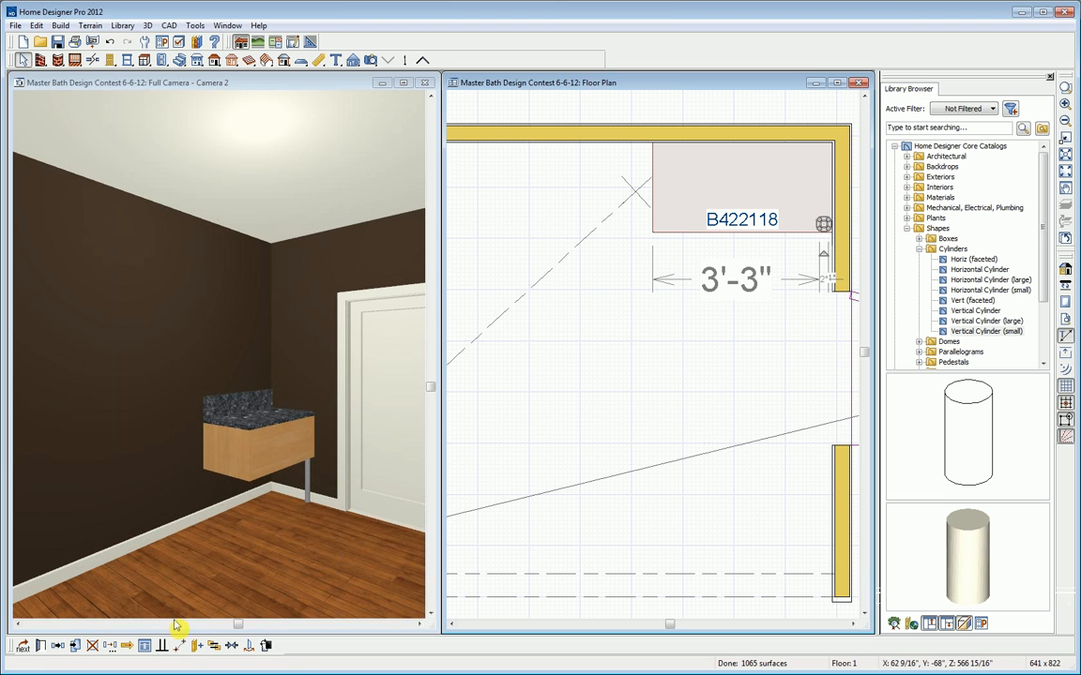
Copy the leg to the cabinet's back corner about 1'-3" behind it, and copy the resulting pair to the cabinet's opposite end.
{"action": "left_click", "coordinate": [58, 647]}
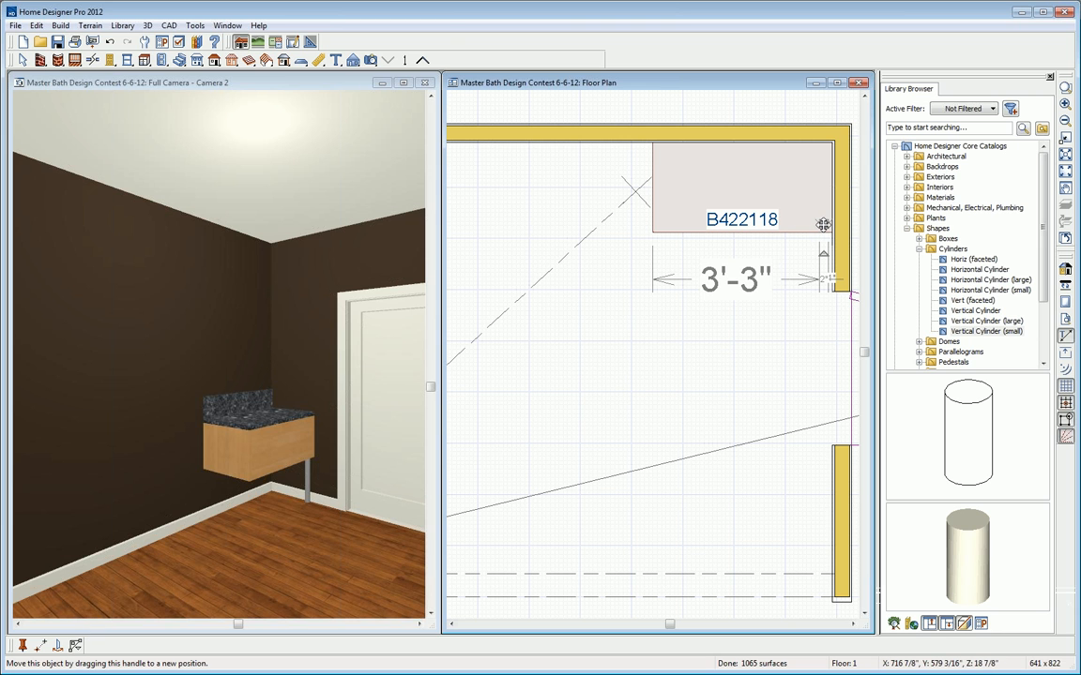
{"action": "left_click_drag", "start_coordinate": [823, 224], "coordinate": [822, 151]}
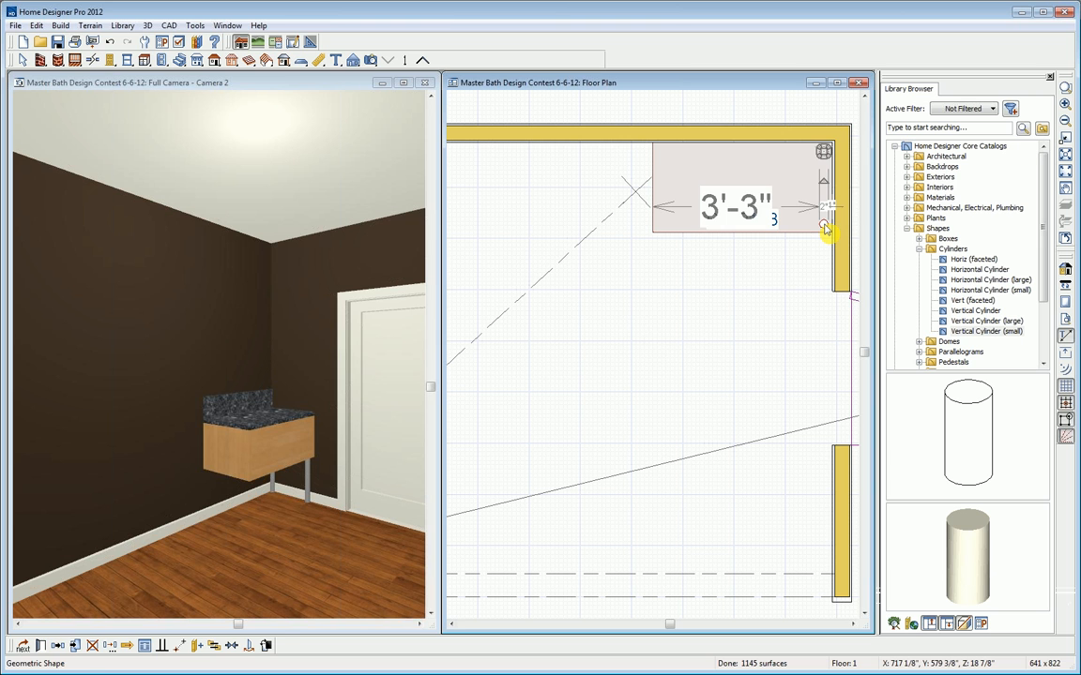
{"action": "left_click", "coordinate": [826, 228]}
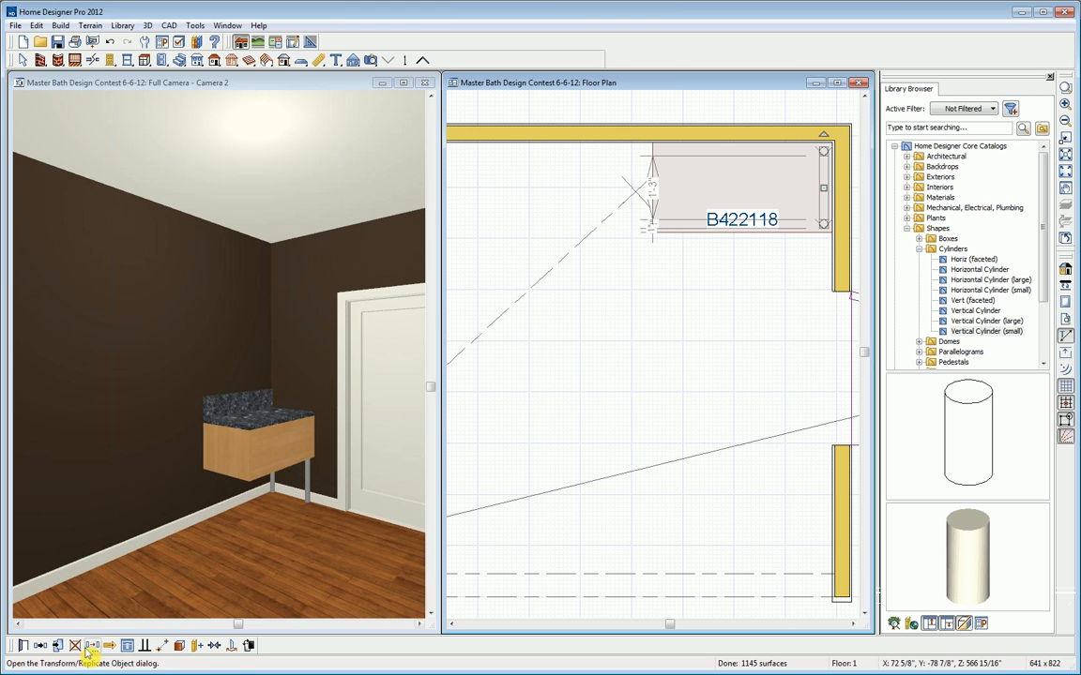
{"action": "left_click", "coordinate": [43, 648]}
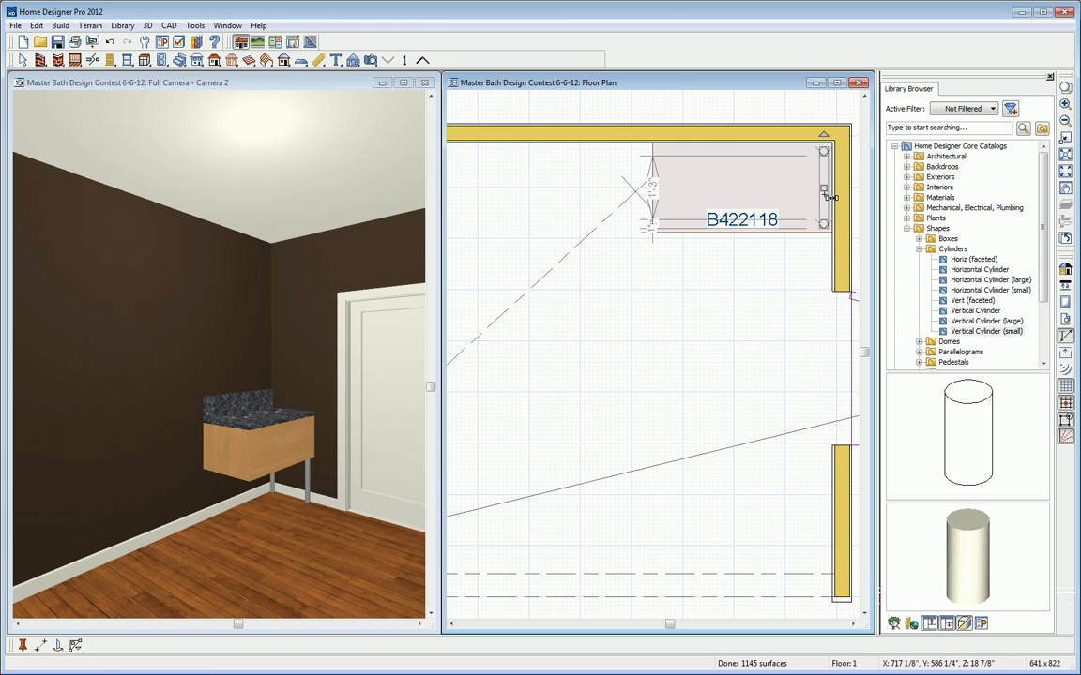
{"action": "left_click_drag", "start_coordinate": [822, 187], "coordinate": [661, 188]}
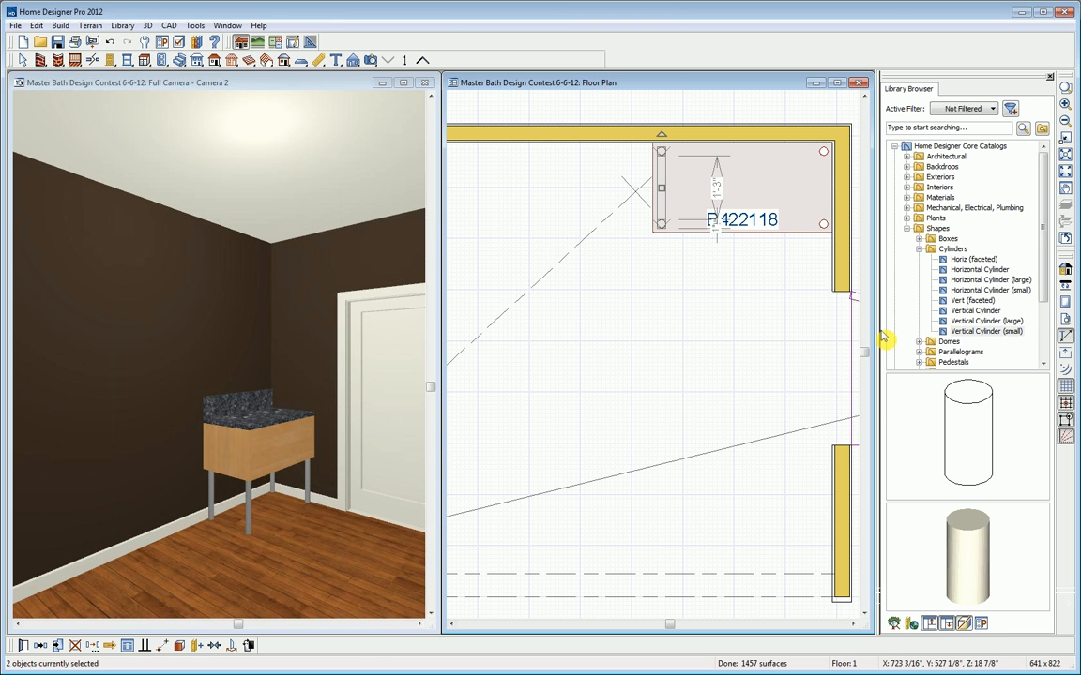
Close the shapes catalog and show the contents of the Design Contest folder under ES in the user catalog.
{"action": "left_click", "coordinate": [919, 248]}
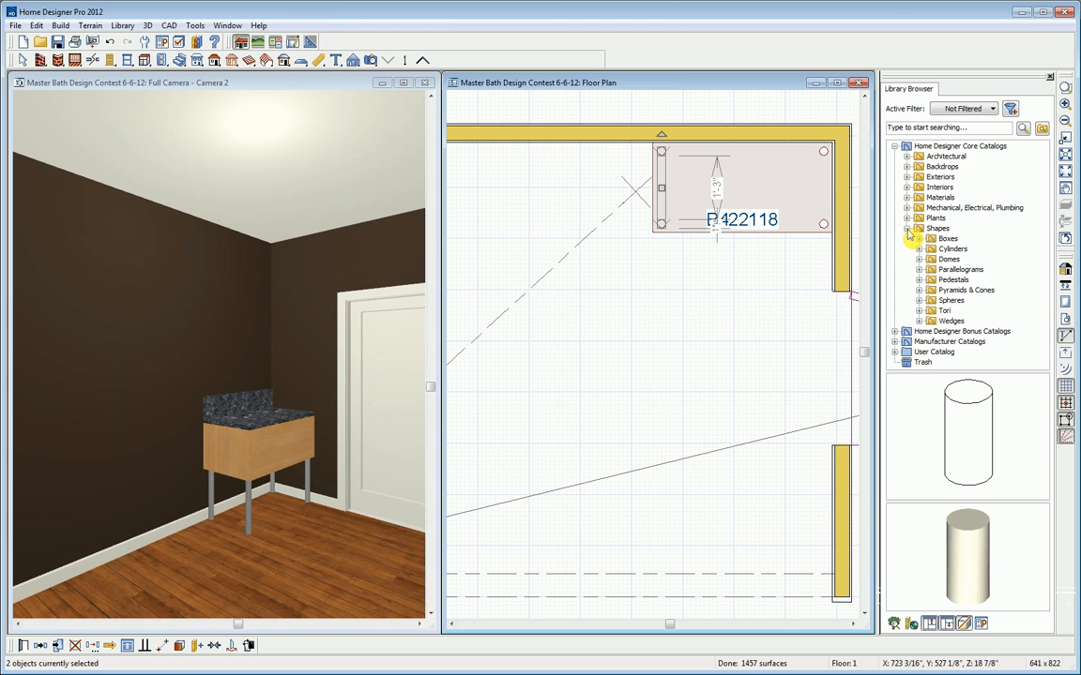
{"action": "left_click", "coordinate": [907, 228]}
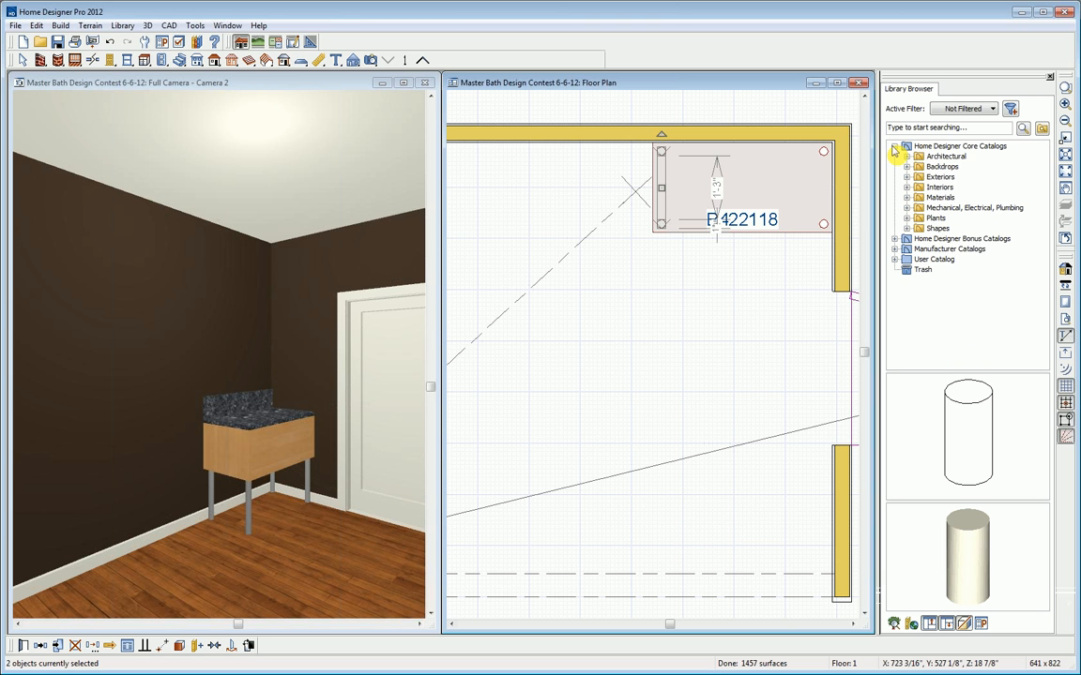
{"action": "left_click", "coordinate": [896, 259]}
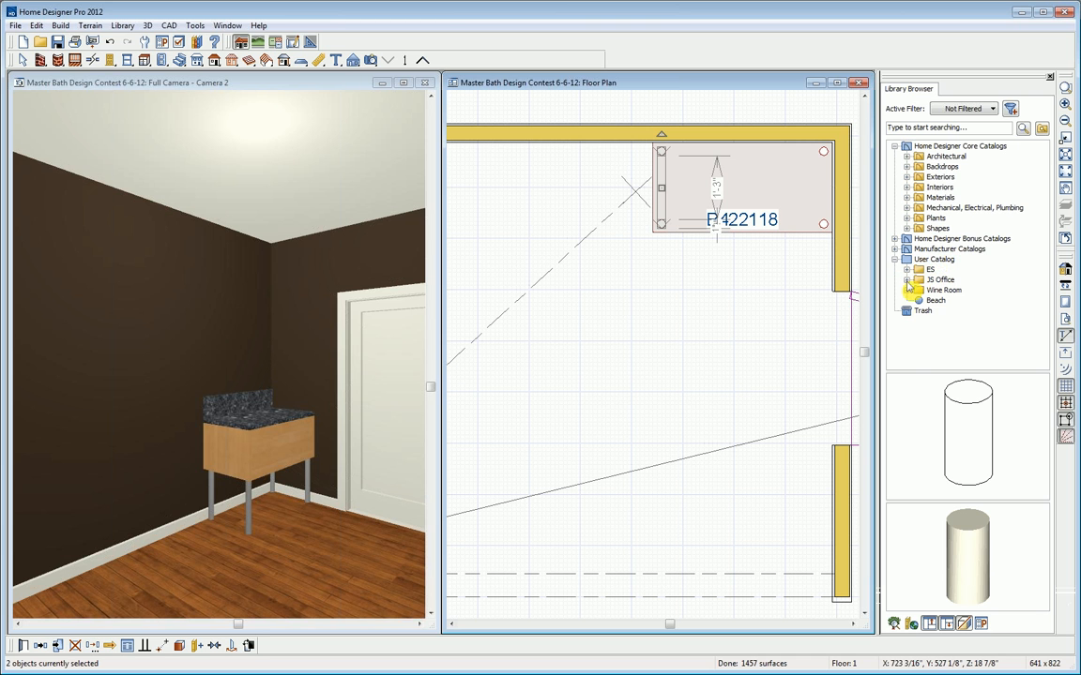
{"action": "left_click", "coordinate": [907, 270]}
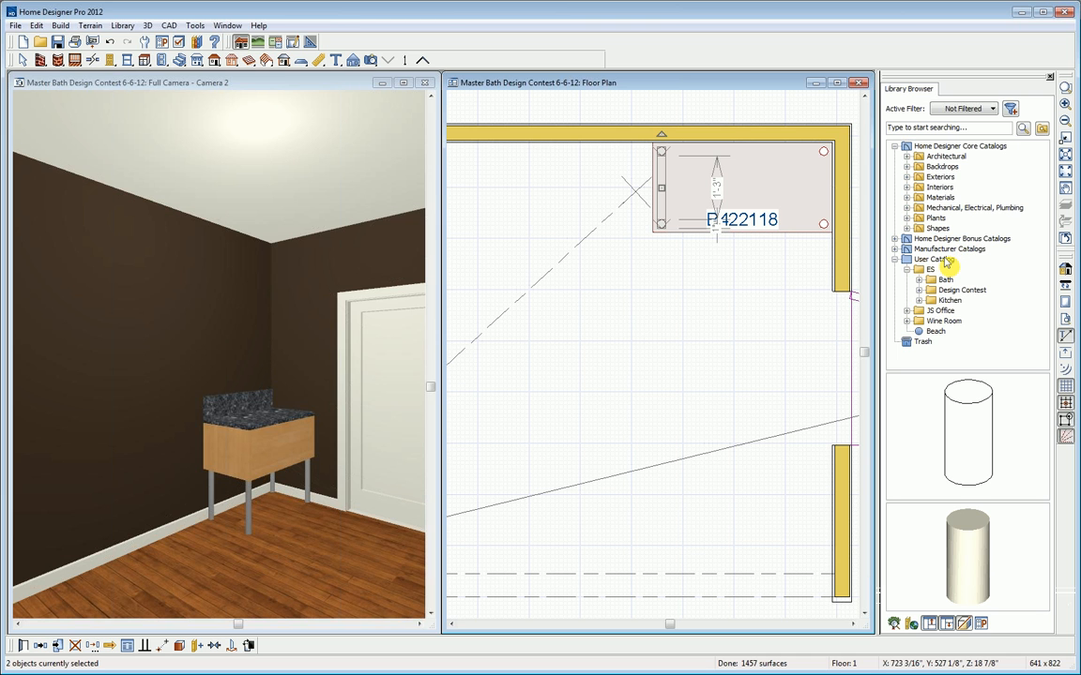
{"action": "left_click", "coordinate": [919, 291]}
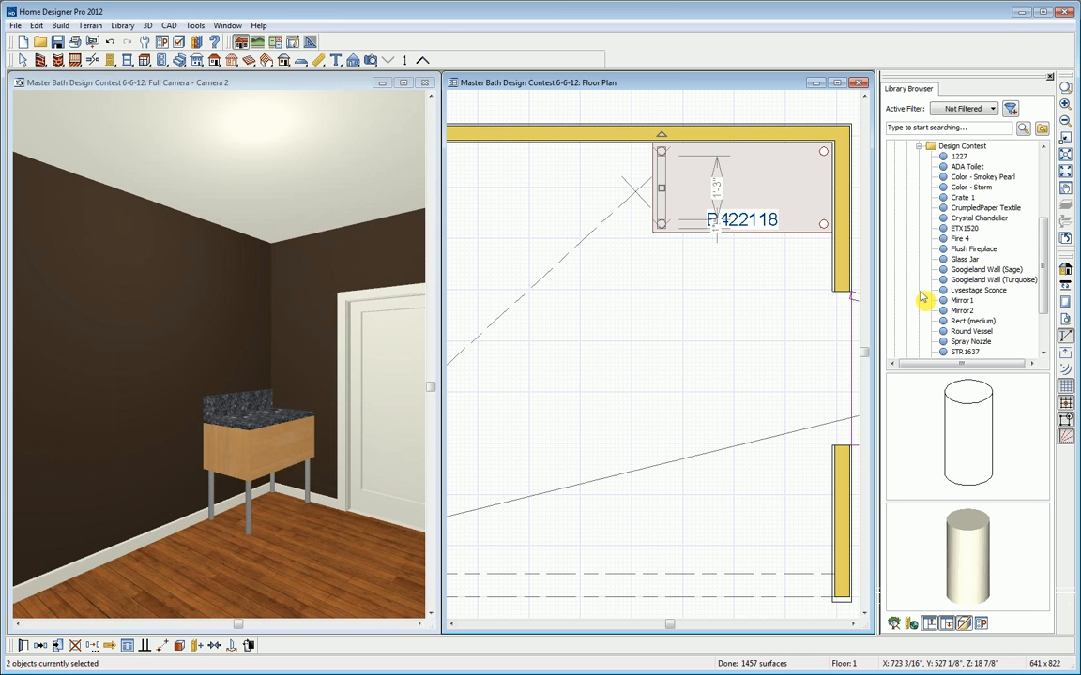
{"action": "left_click", "coordinate": [918, 146]}
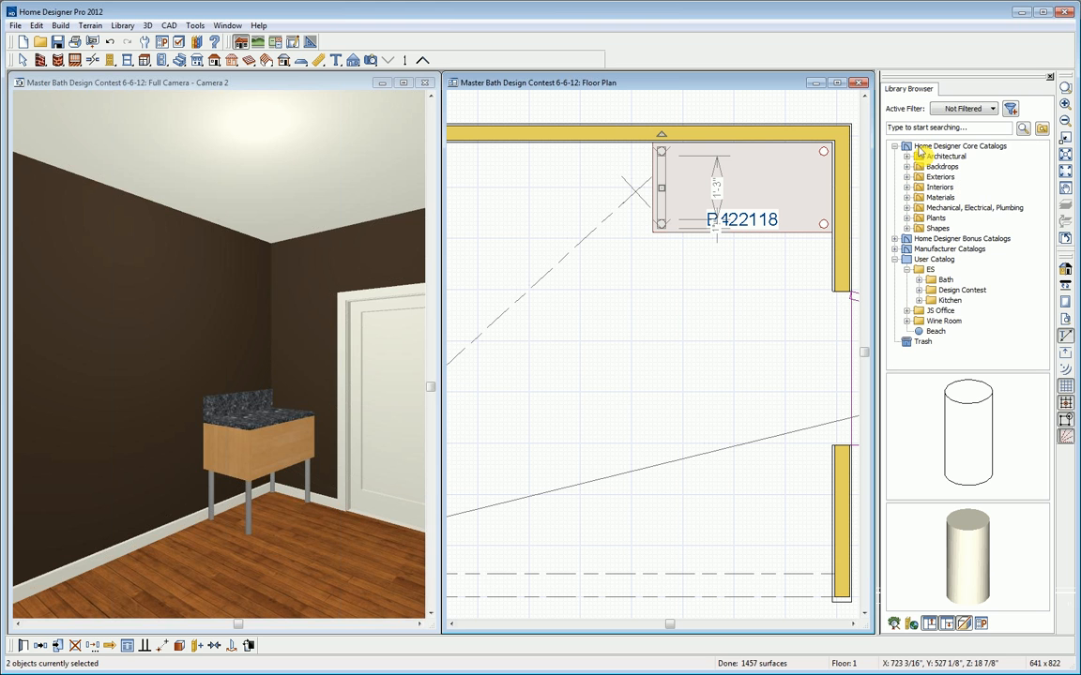
{"action": "left_click", "coordinate": [963, 291]}
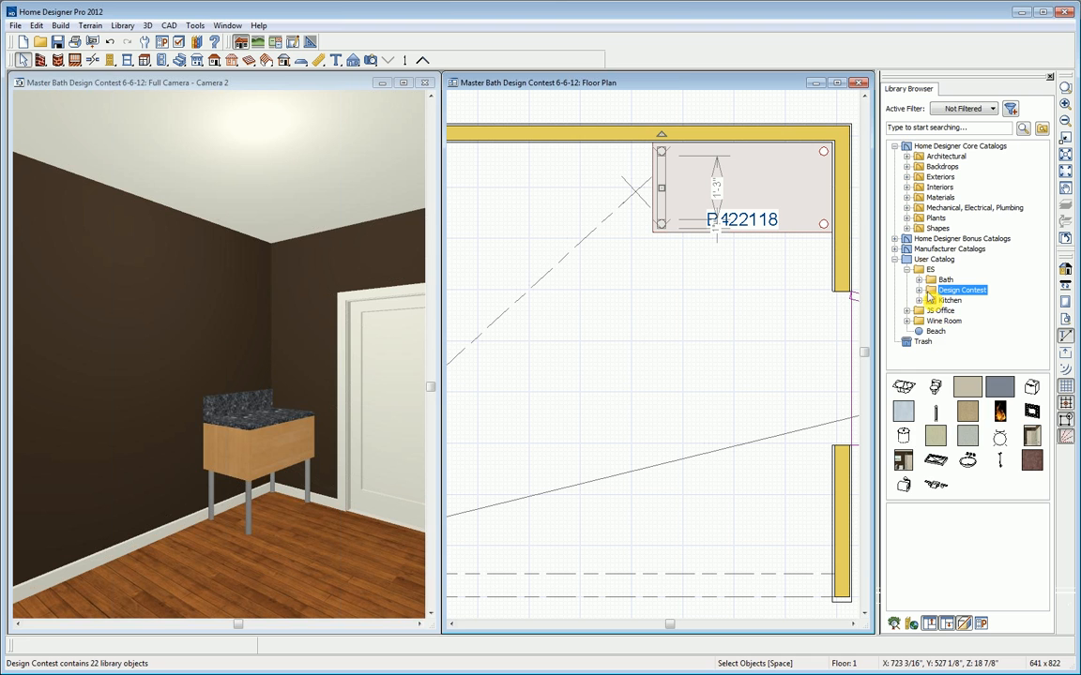
Paint the vanity's backsplash in the camera view with Papyrus from the Zodiaq Quartz Surfaces - 2011 catalog.
{"action": "left_click", "coordinate": [896, 249]}
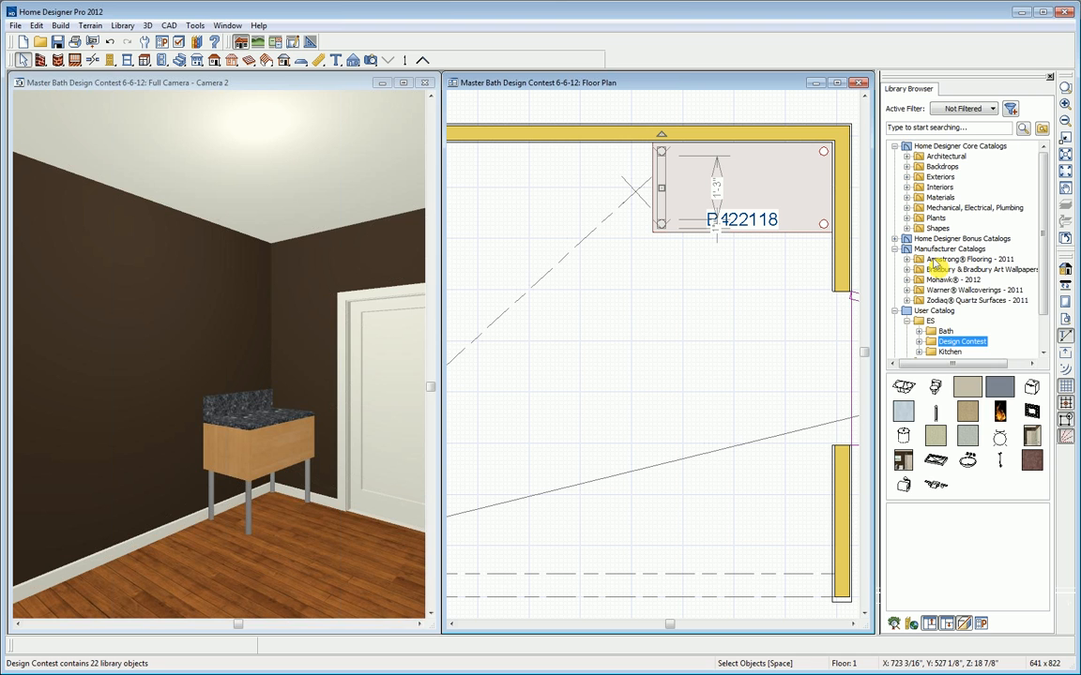
{"action": "left_click", "coordinate": [907, 300]}
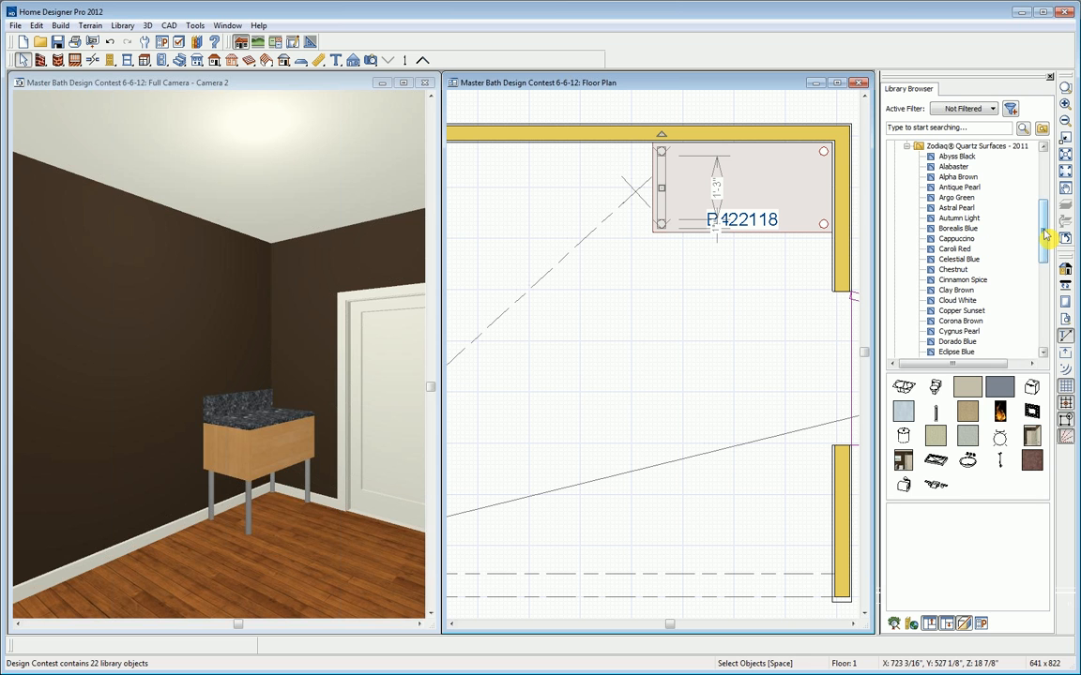
{"action": "left_click_drag", "start_coordinate": [1044, 234], "coordinate": [1042, 278]}
{"action": "left_click", "coordinate": [952, 301]}
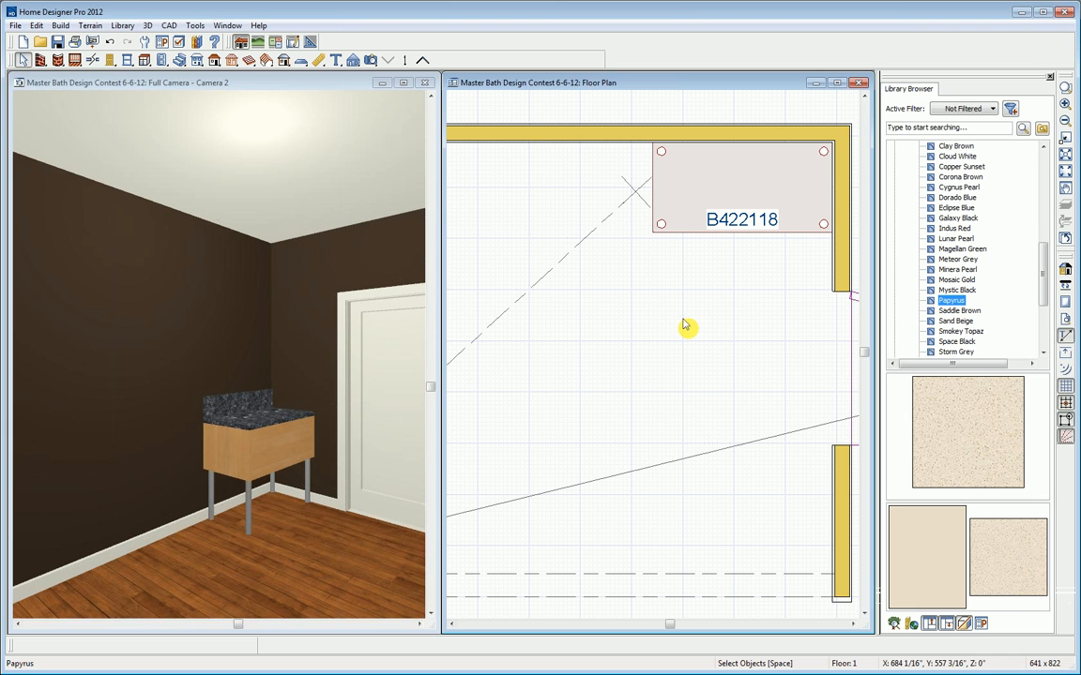
{"action": "left_click", "coordinate": [322, 92]}
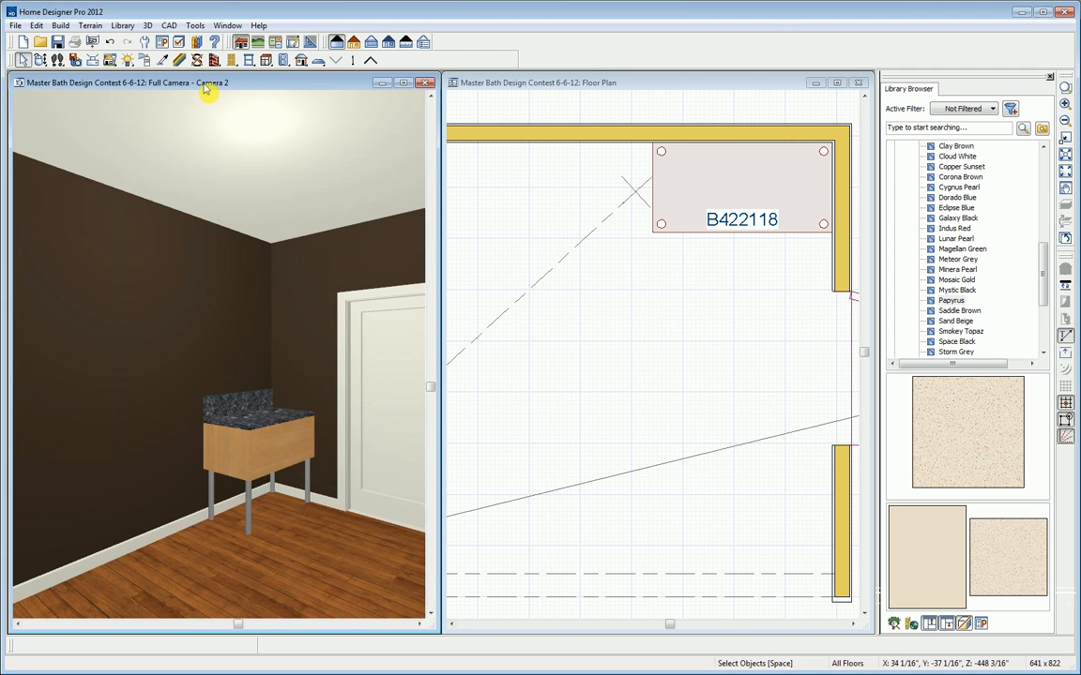
{"action": "left_click", "coordinate": [985, 416]}
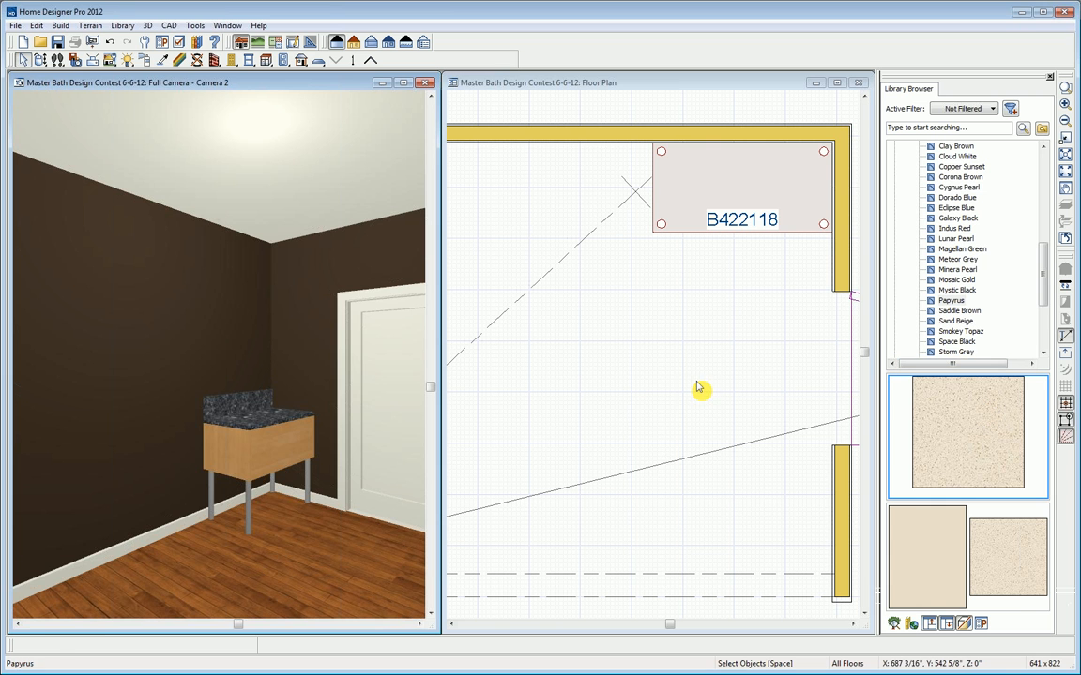
{"action": "left_click", "coordinate": [267, 401]}
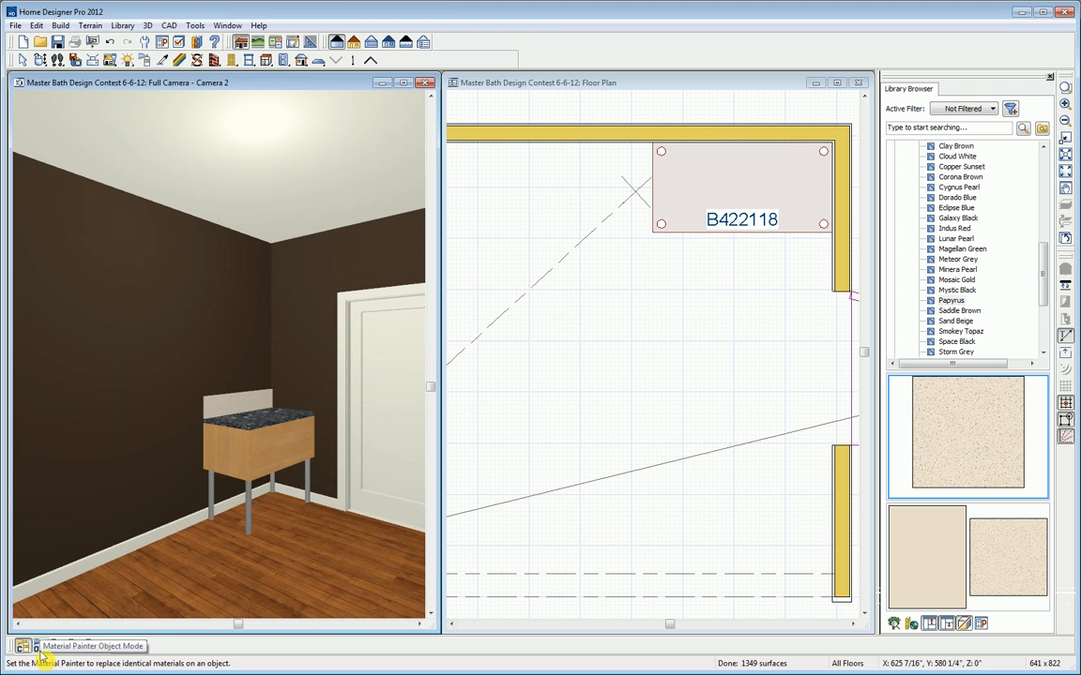
Paint the vanity cabinet and its countertop with CrumpledPaper Textile from the user catalog's Design Contest folder.
{"action": "left_click_drag", "start_coordinate": [1044, 277], "coordinate": [1045, 208]}
{"action": "left_click", "coordinate": [907, 238]}
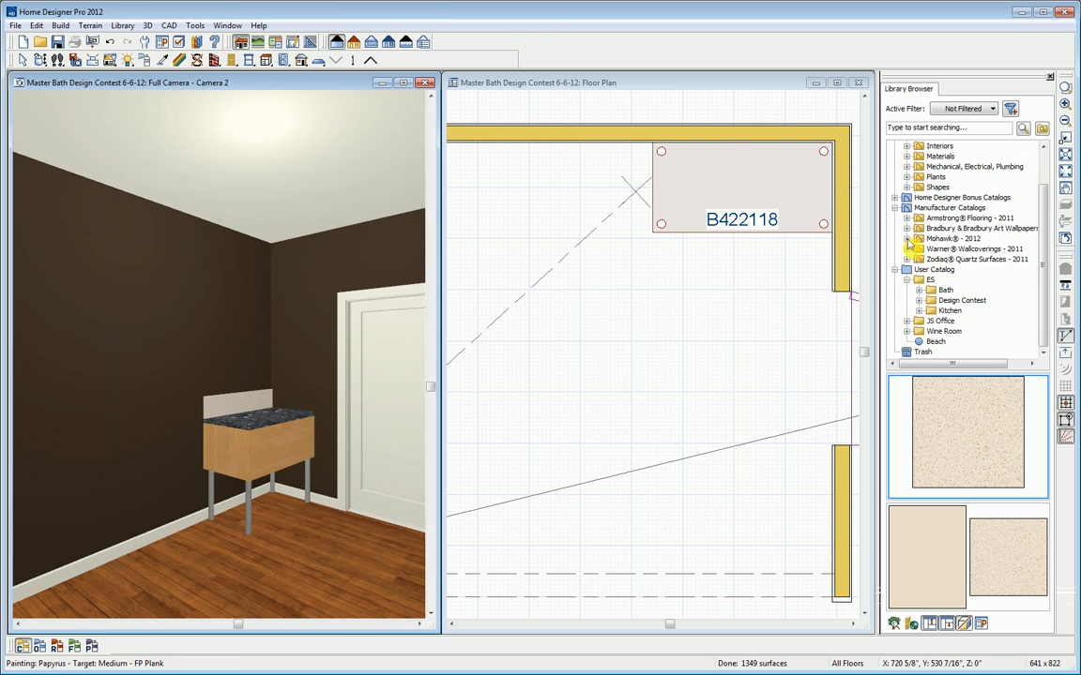
{"action": "left_click", "coordinate": [895, 186]}
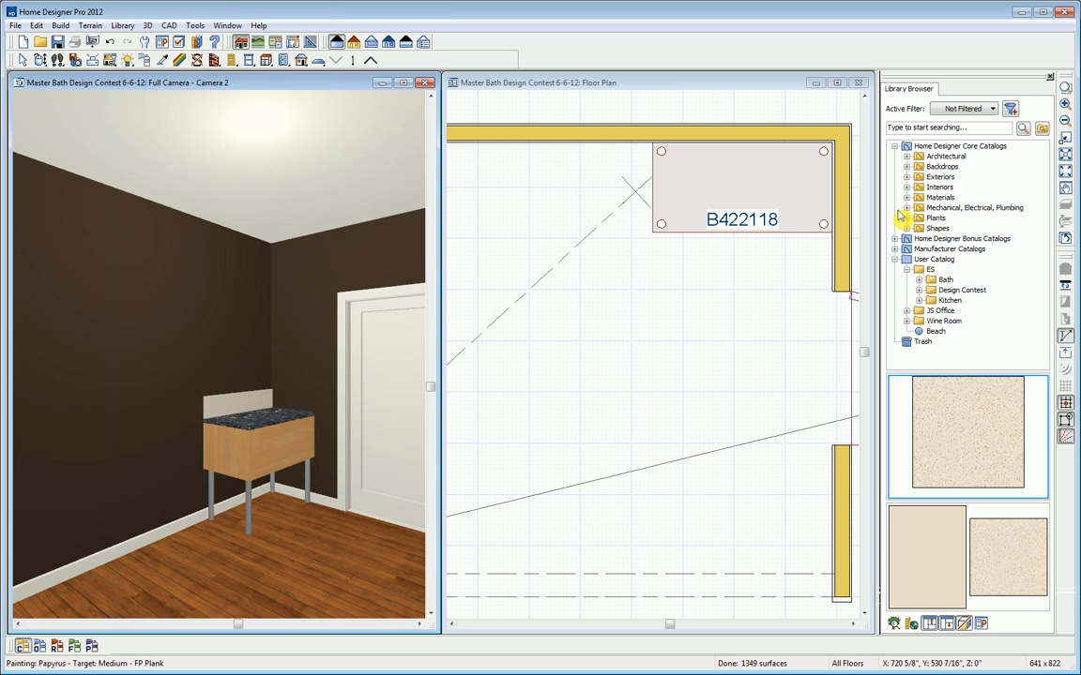
{"action": "left_click", "coordinate": [947, 291]}
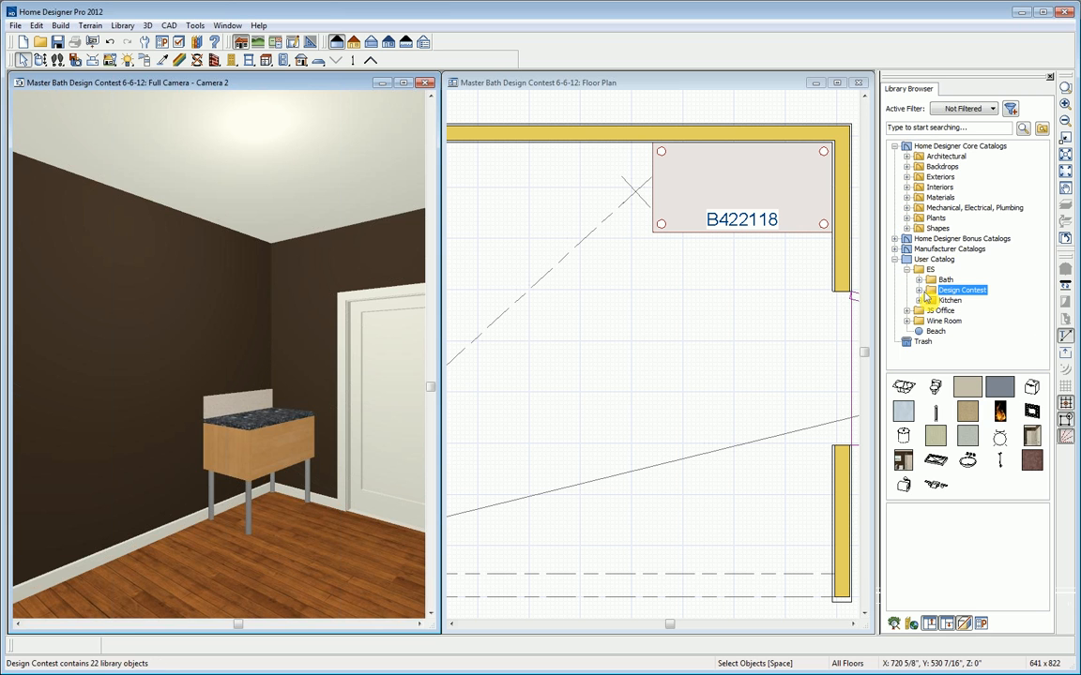
{"action": "left_click", "coordinate": [906, 421]}
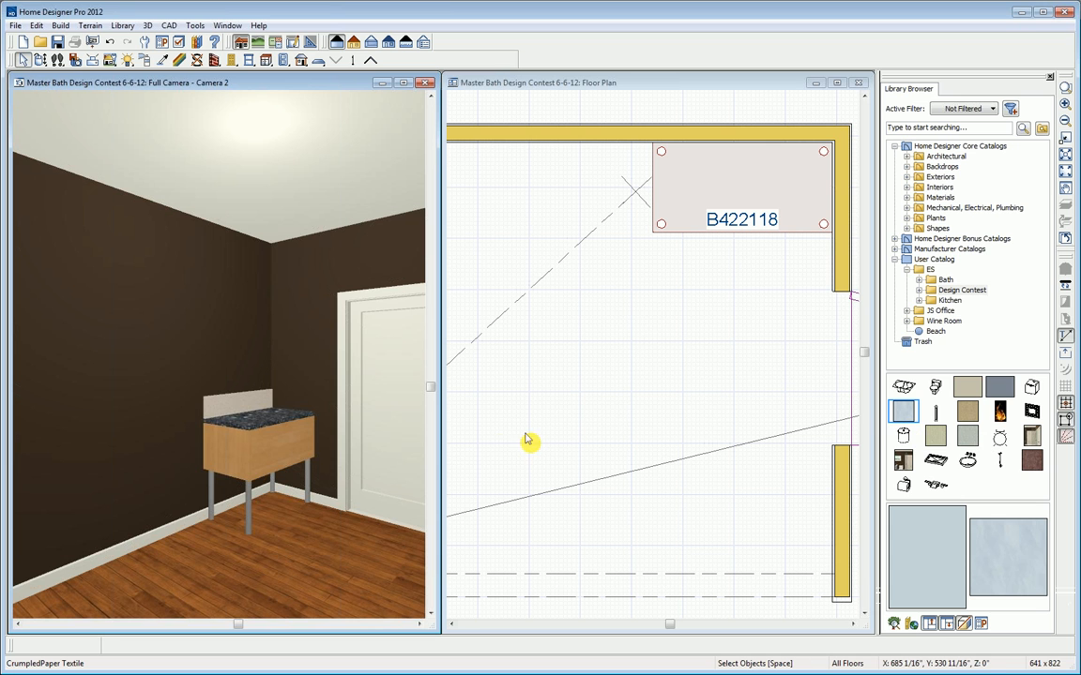
{"action": "left_click", "coordinate": [285, 448]}
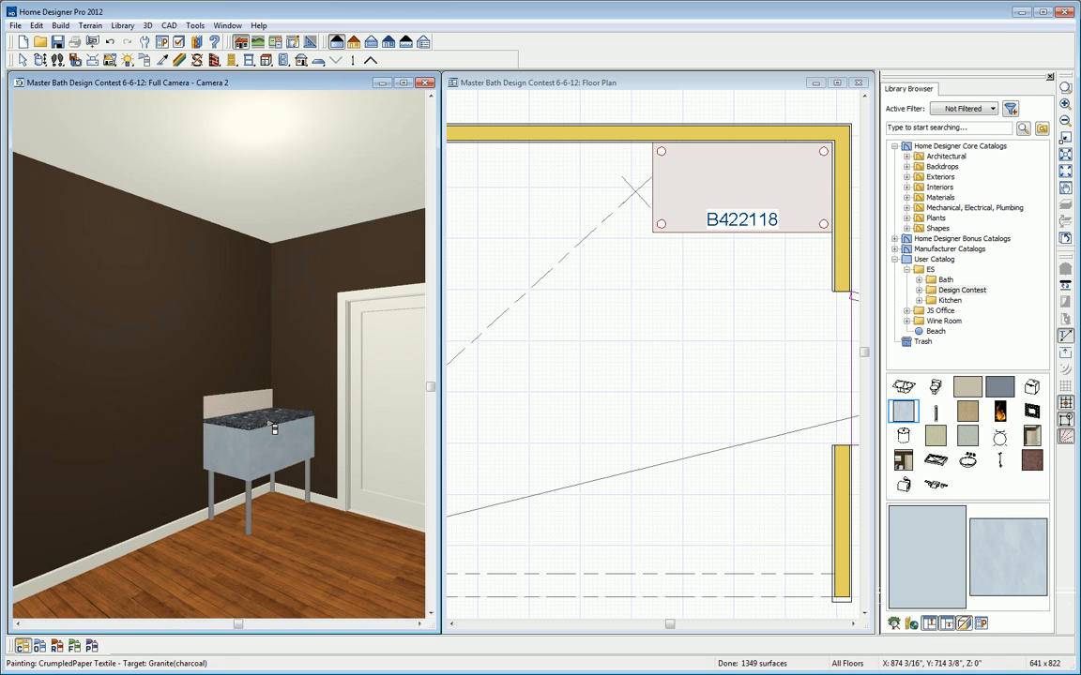
{"action": "left_click", "coordinate": [273, 428]}
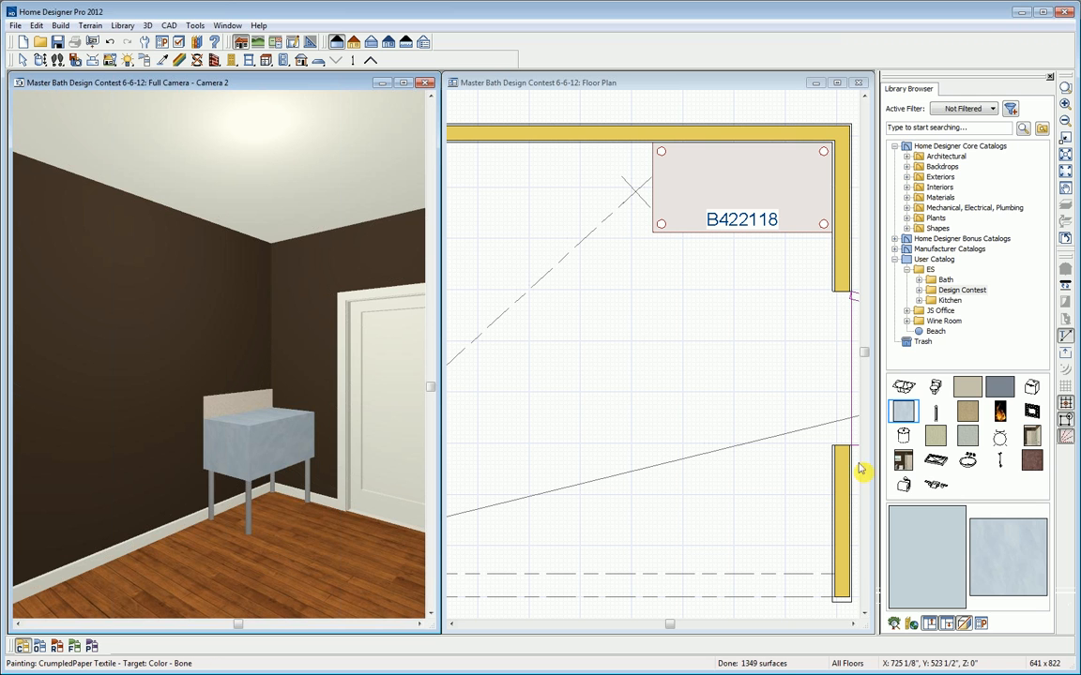
Paint the vanity cabinet and its countertop with the Dust color from the core catalog's Generic Colors, Brown folder.
{"action": "left_click", "coordinate": [906, 197]}
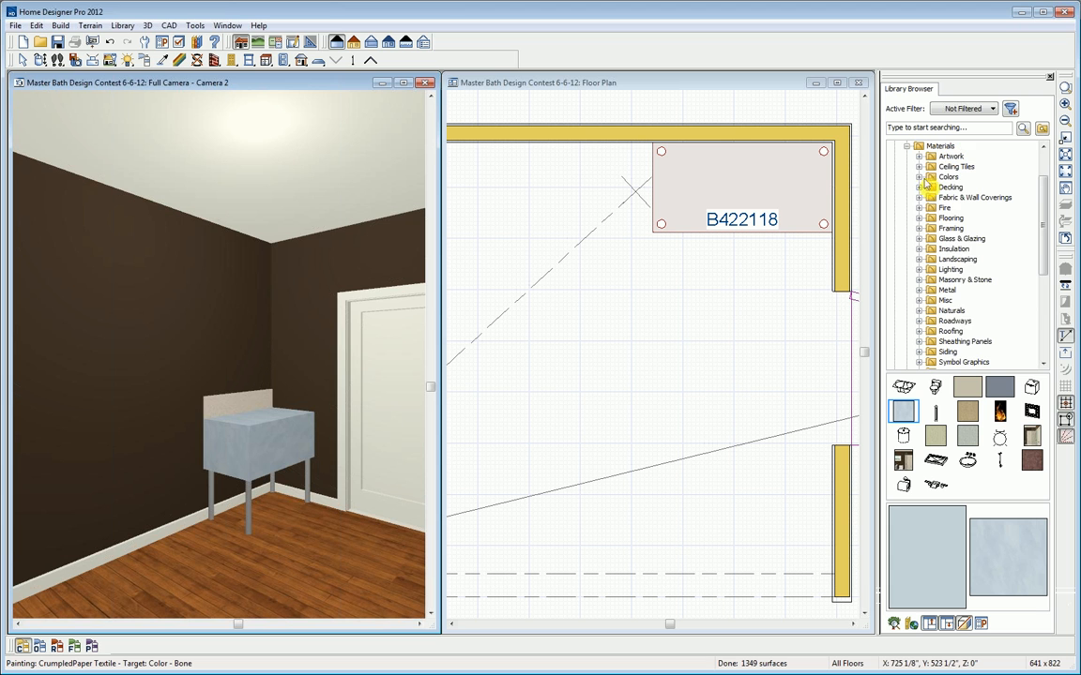
{"action": "left_click", "coordinate": [918, 177]}
{"action": "left_click", "coordinate": [930, 207]}
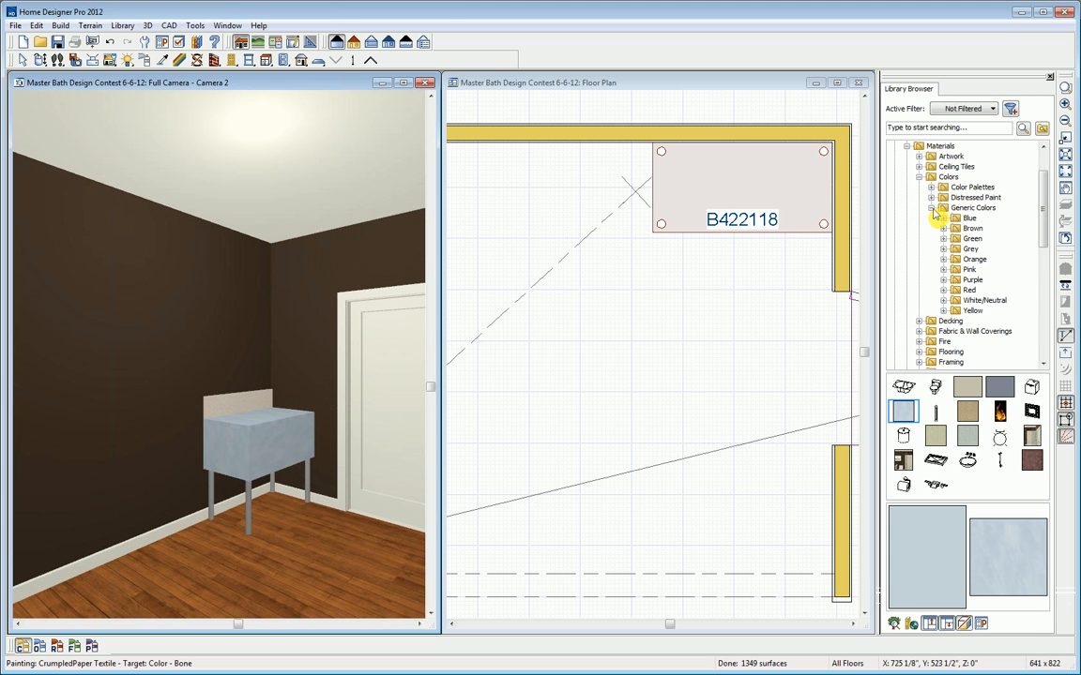
{"action": "left_click", "coordinate": [972, 228]}
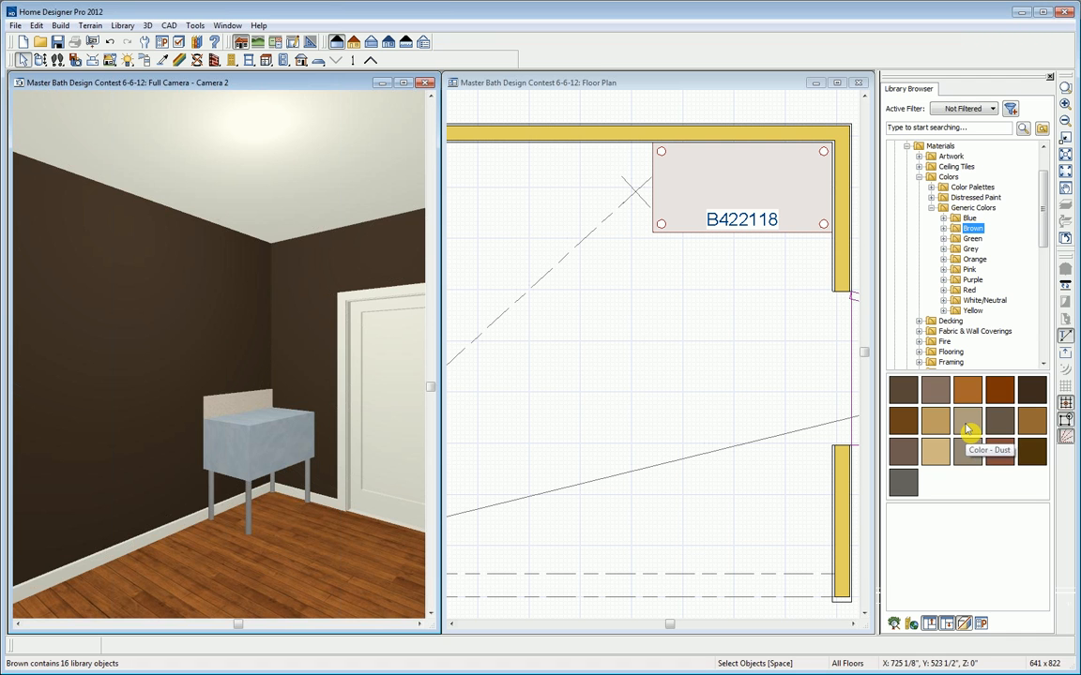
{"action": "left_click", "coordinate": [967, 425]}
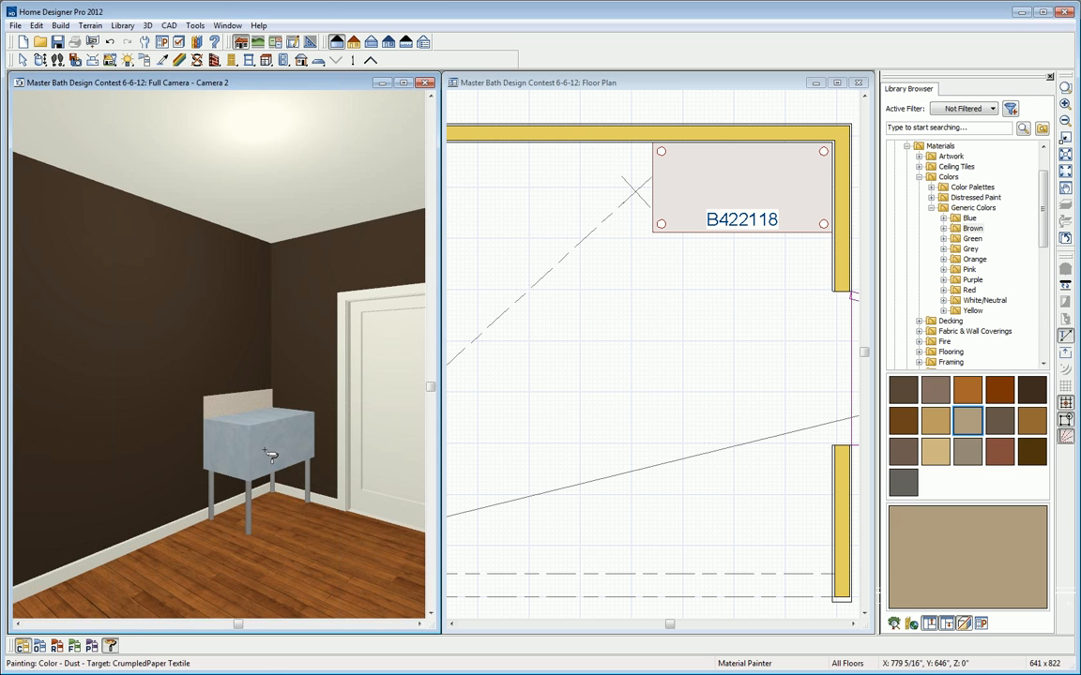
{"action": "left_click", "coordinate": [246, 415]}
{"action": "left_click", "coordinate": [274, 416]}
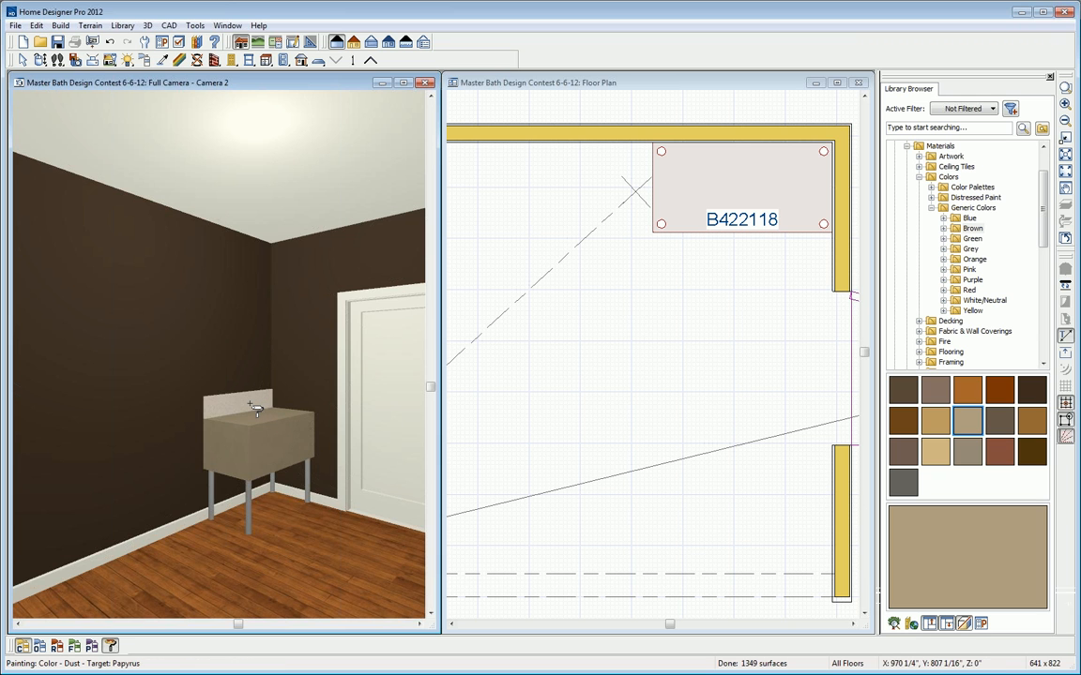
{"action": "left_click", "coordinate": [110, 648]}
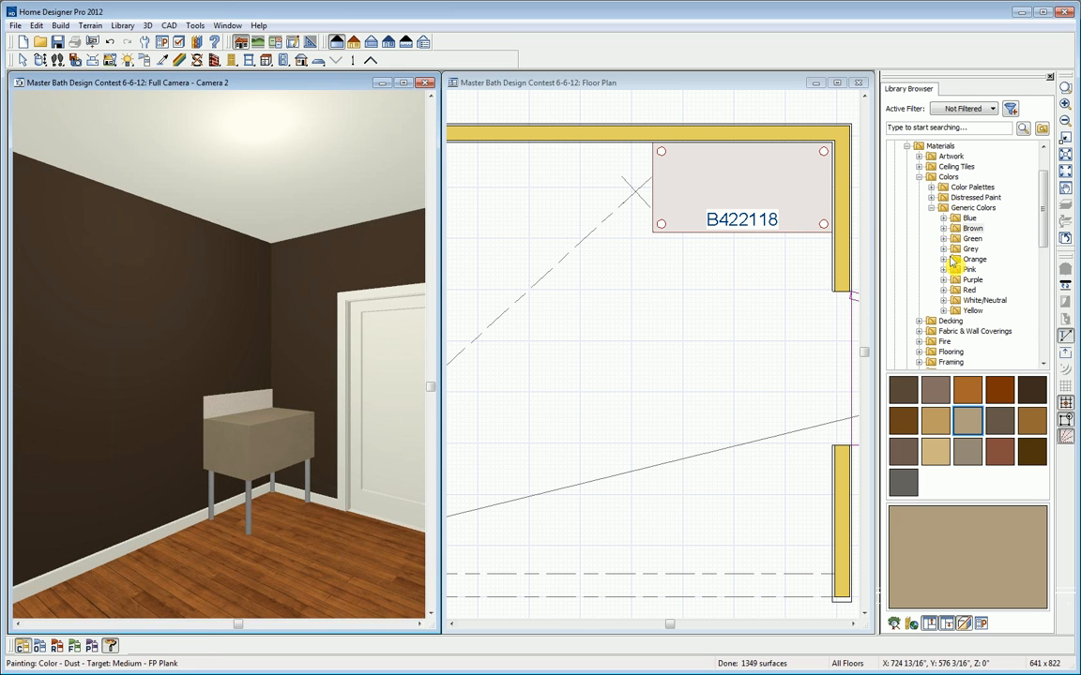
Collapse the materials catalog and show the contents of the user catalog's Design Contest folder.
{"action": "left_click", "coordinate": [930, 207]}
{"action": "left_click", "coordinate": [918, 177]}
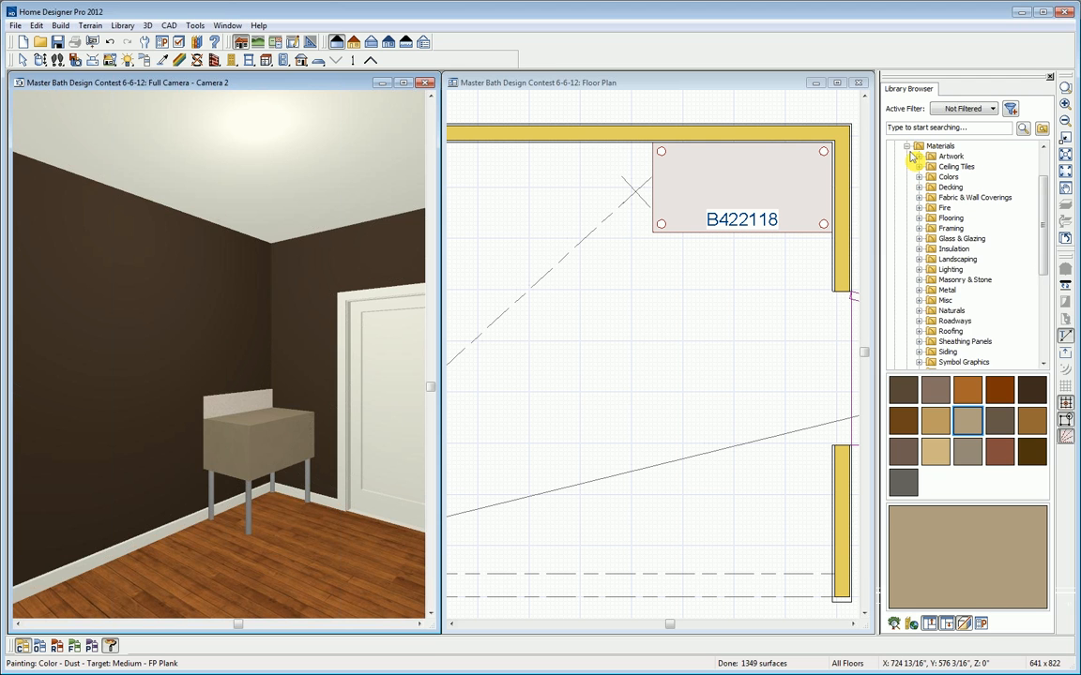
{"action": "left_click", "coordinate": [907, 145]}
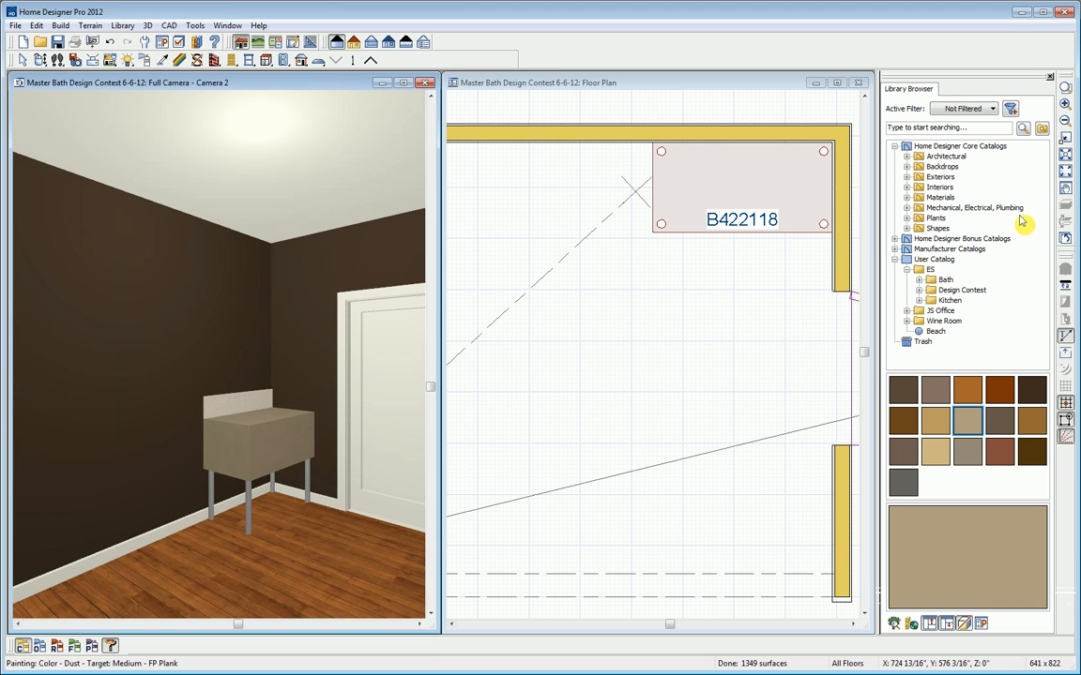
{"action": "left_click", "coordinate": [937, 291]}
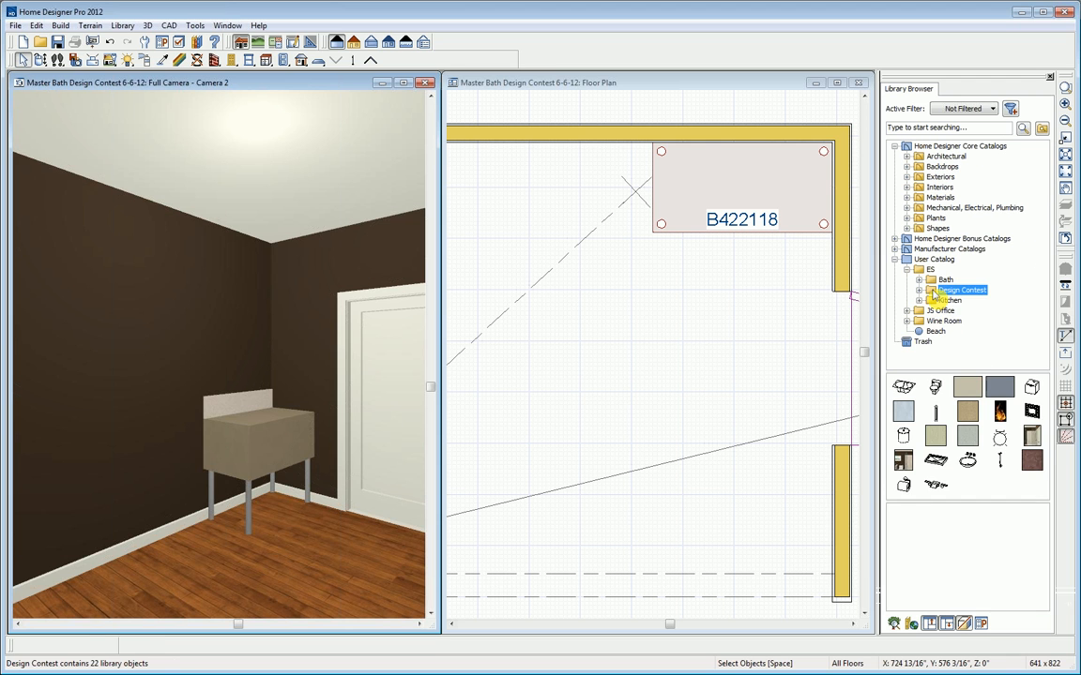
Place the Round Vessel sink midway along the vanity cabinet in the floor plan.
{"action": "left_click", "coordinate": [968, 458]}
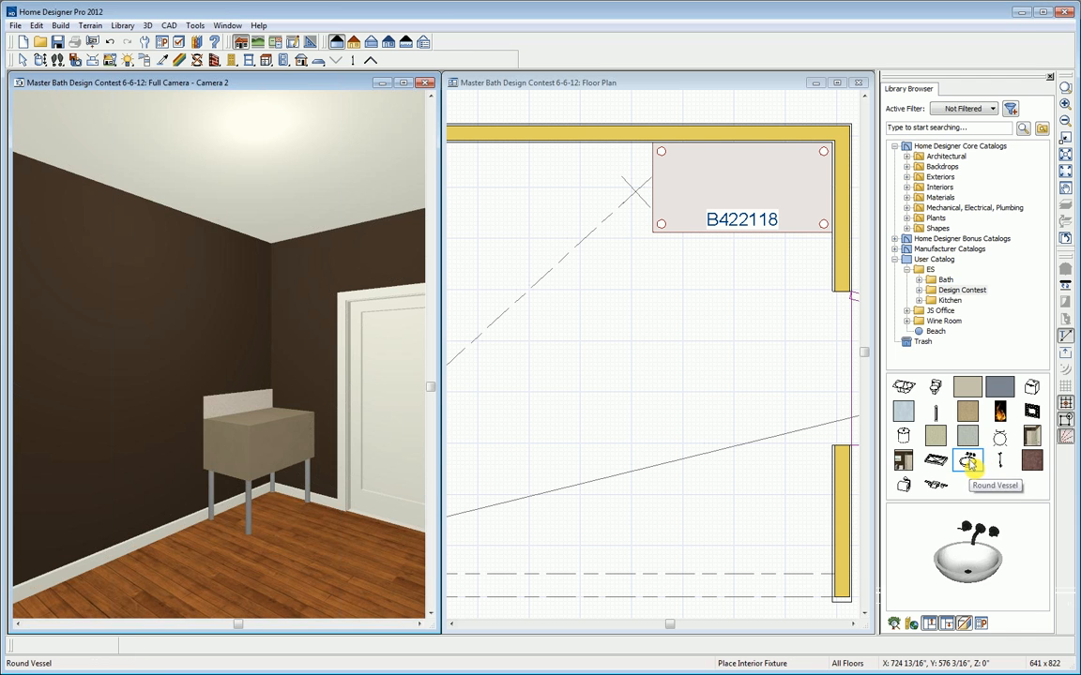
{"action": "left_click", "coordinate": [766, 86]}
{"action": "left_click", "coordinate": [974, 467]}
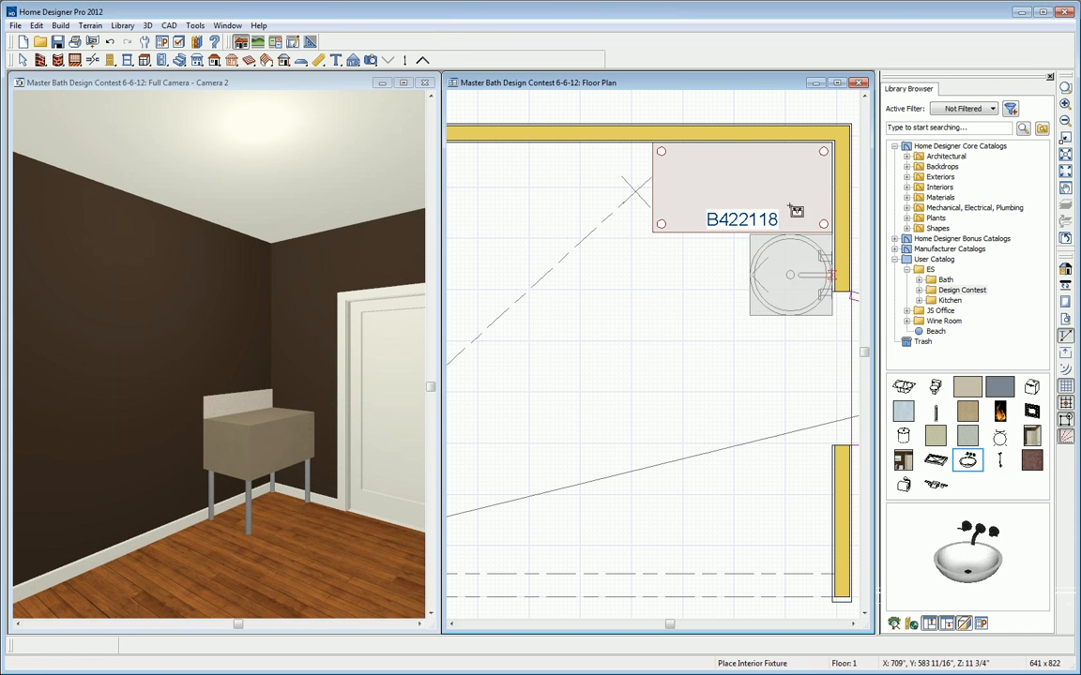
{"action": "left_click", "coordinate": [746, 184]}
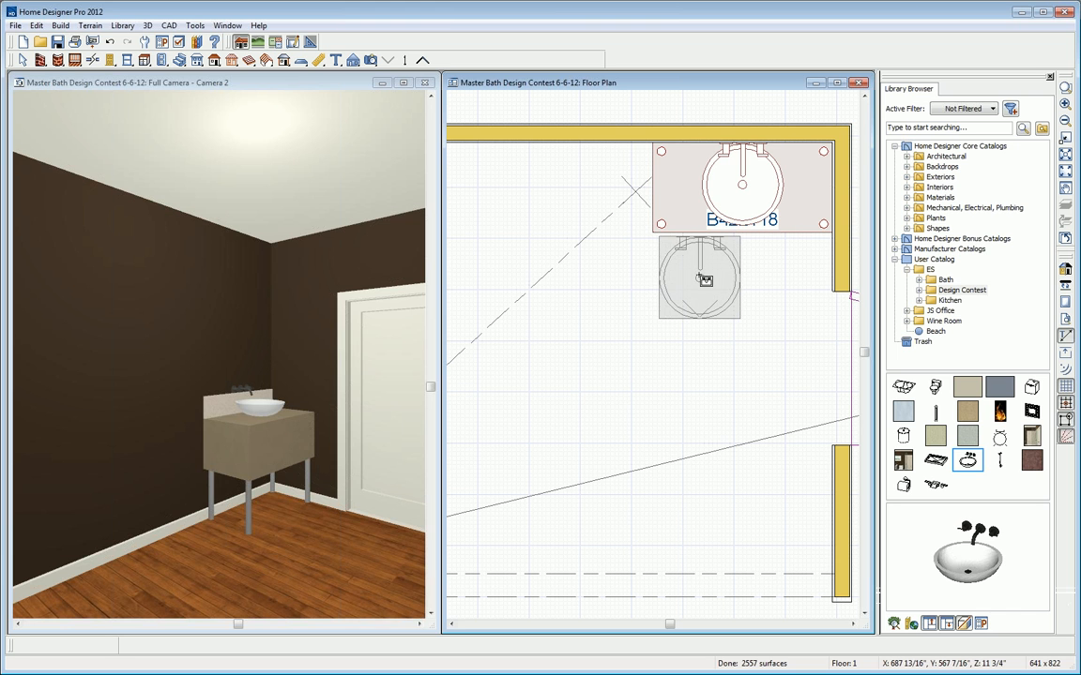
{"action": "key", "text": "space"}
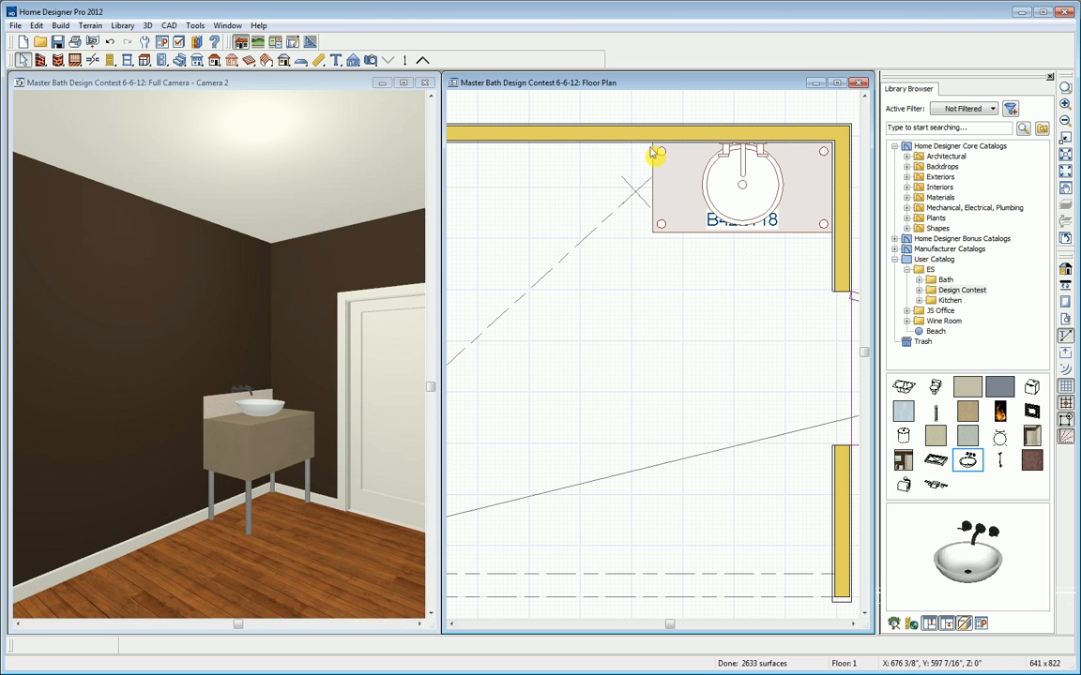
Select the whole vanity with its sink and legs, and place a copy directly beside it along the same wall.
{"action": "left_click_drag", "start_coordinate": [725, 174], "coordinate": [829, 251]}
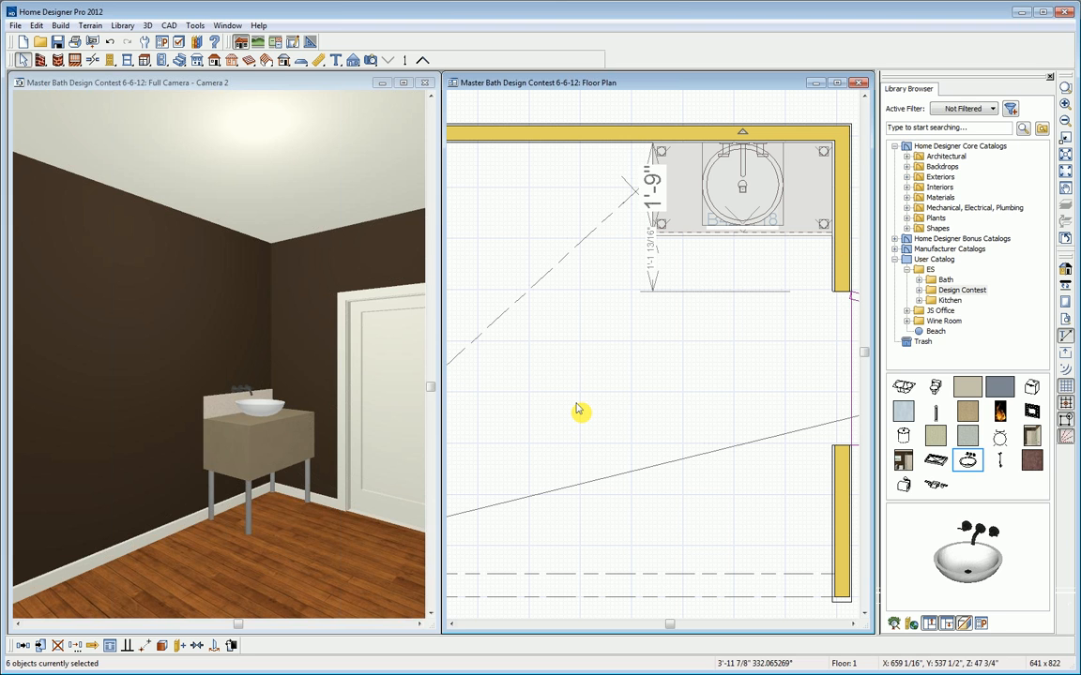
{"action": "left_click", "coordinate": [23, 646]}
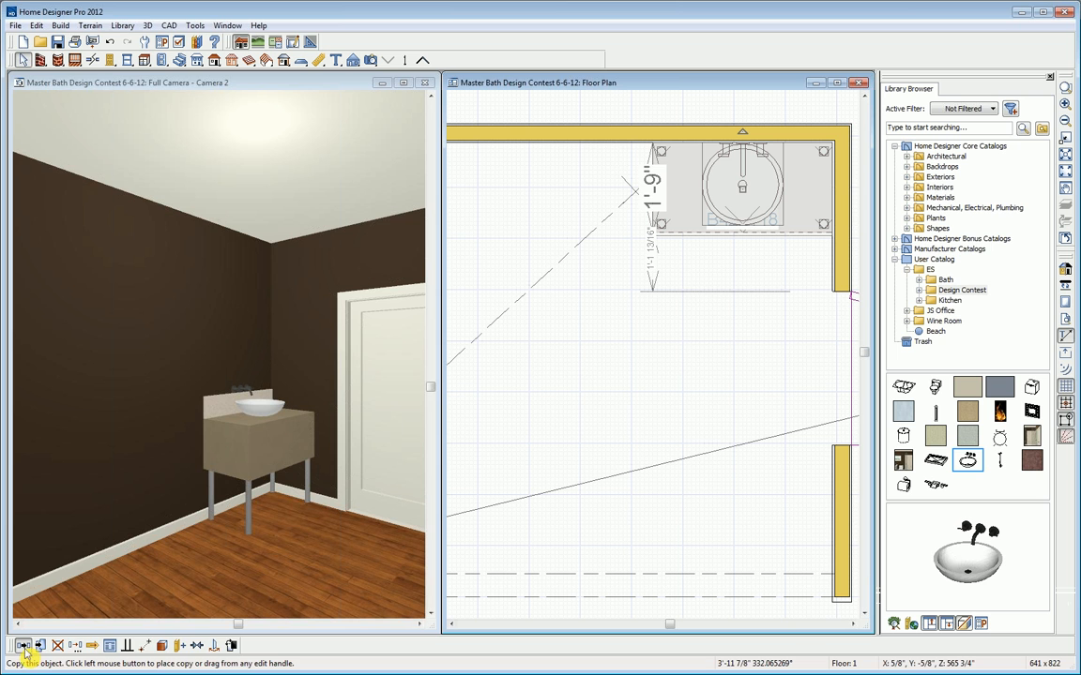
{"action": "left_click_drag", "start_coordinate": [737, 183], "coordinate": [563, 176]}
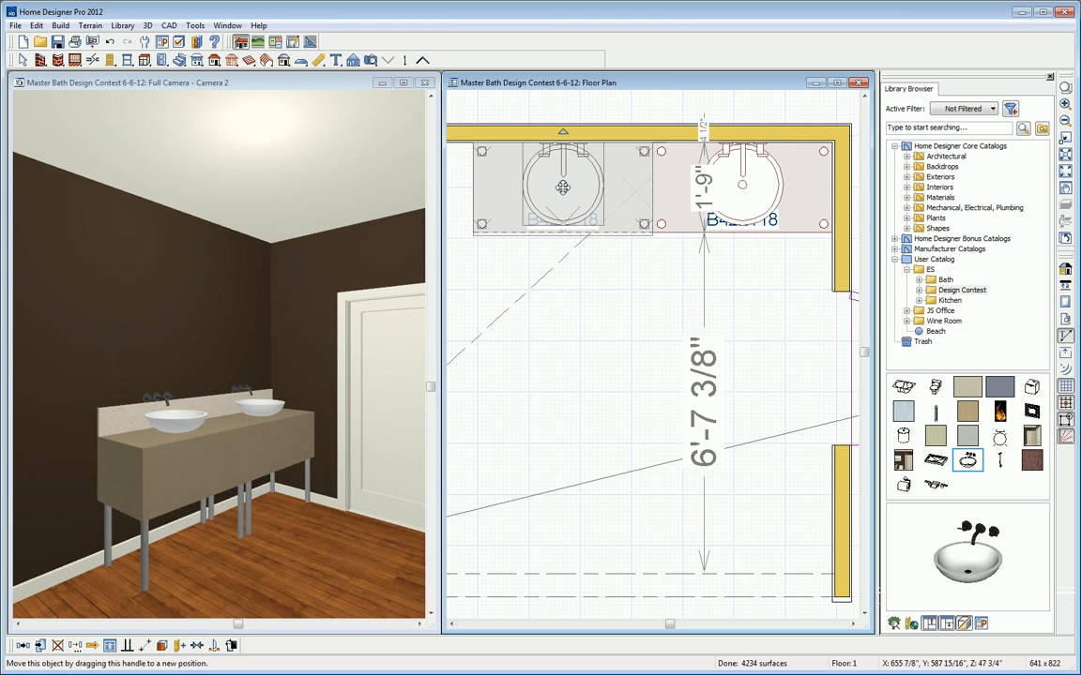
{"action": "left_click", "coordinate": [163, 647]}
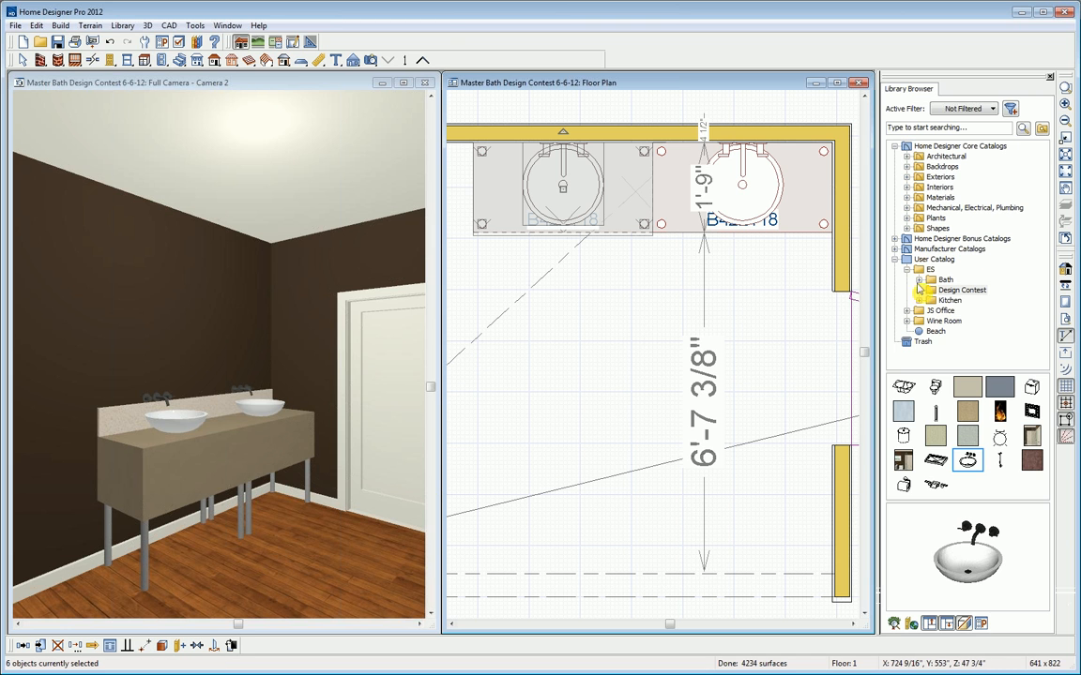
Search the library for Mirror and place a Beveled Mirror (vert) on the vanity wall near the copied cabinet's outer end.
{"action": "left_click", "coordinate": [927, 126]}
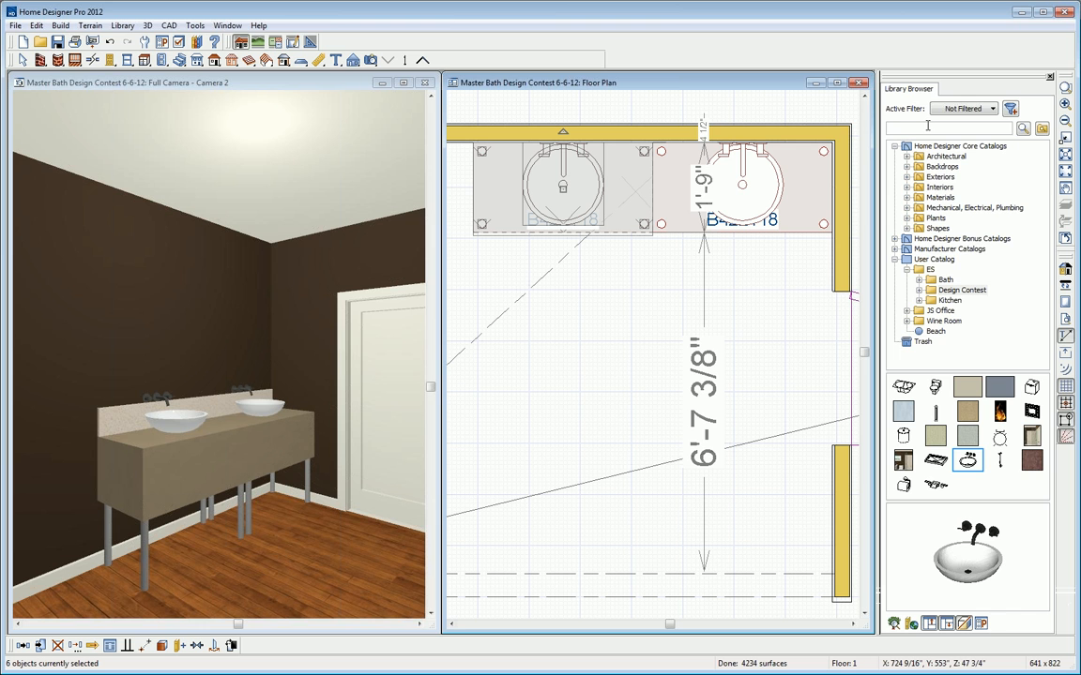
{"action": "type", "text": "Mirror"}
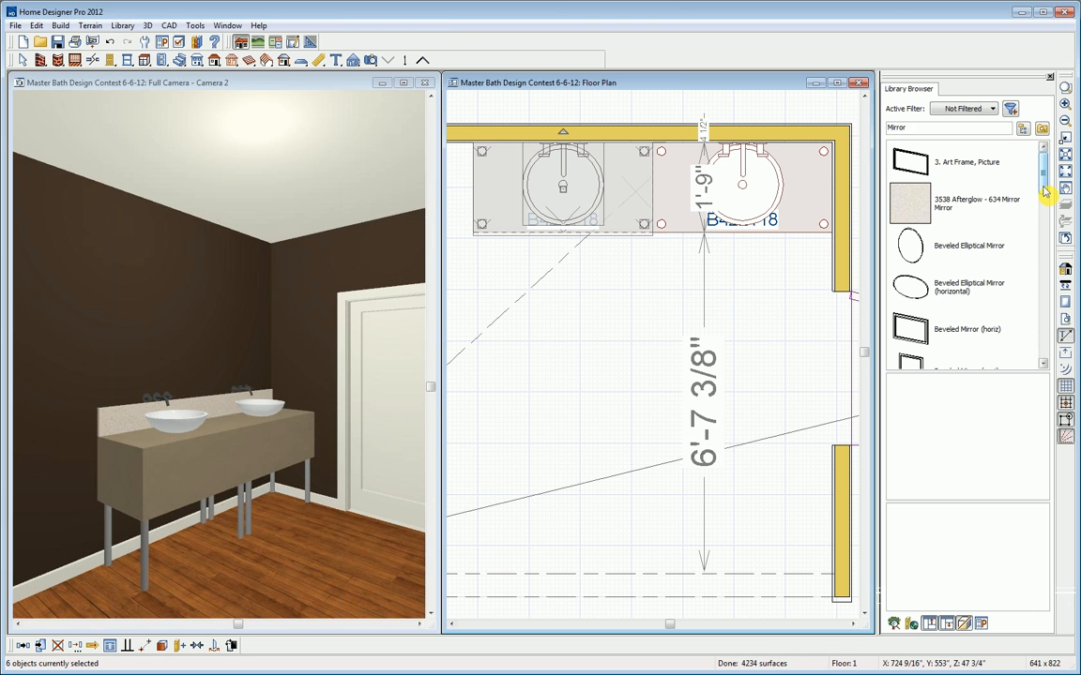
{"action": "scroll", "coordinate": [1044, 197], "scroll_direction": "down", "scroll_amount": 1}
{"action": "scroll", "coordinate": [1044, 197], "scroll_direction": "down", "scroll_amount": 1}
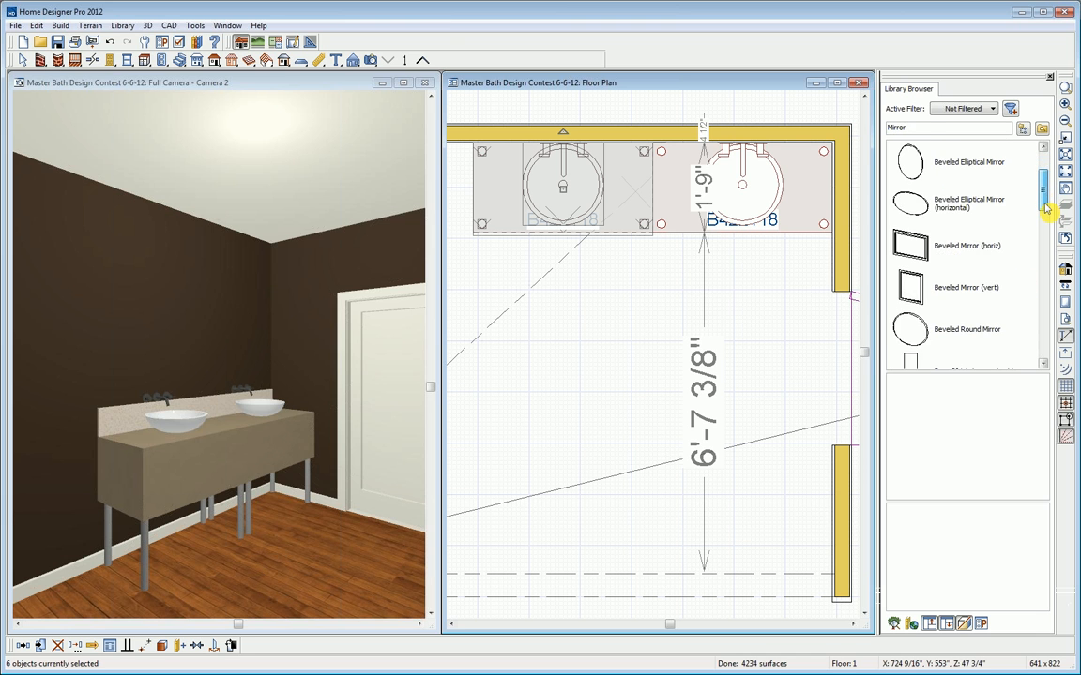
{"action": "left_click", "coordinate": [961, 298]}
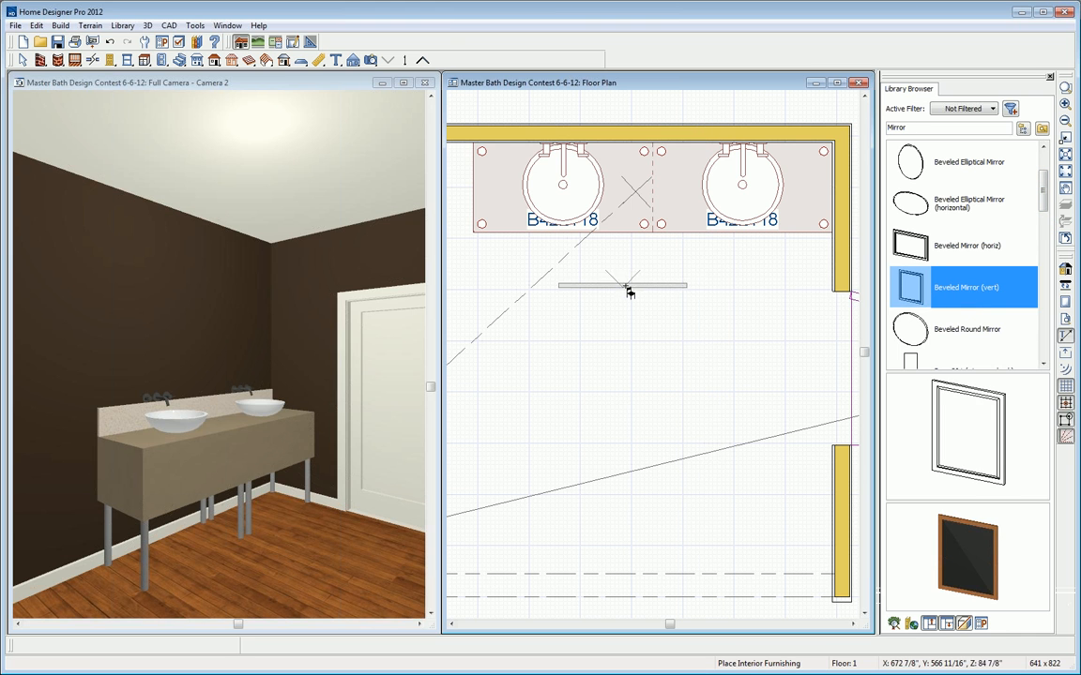
{"action": "scroll", "coordinate": [615, 285], "scroll_direction": "down", "scroll_amount": 5}
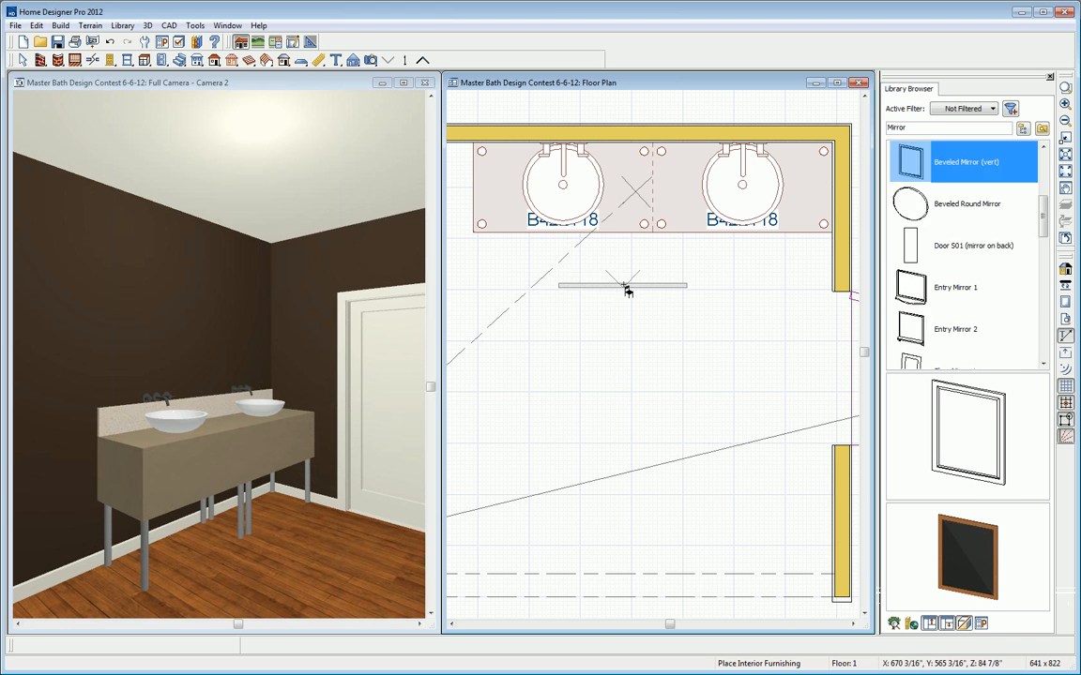
{"action": "left_click", "coordinate": [507, 150]}
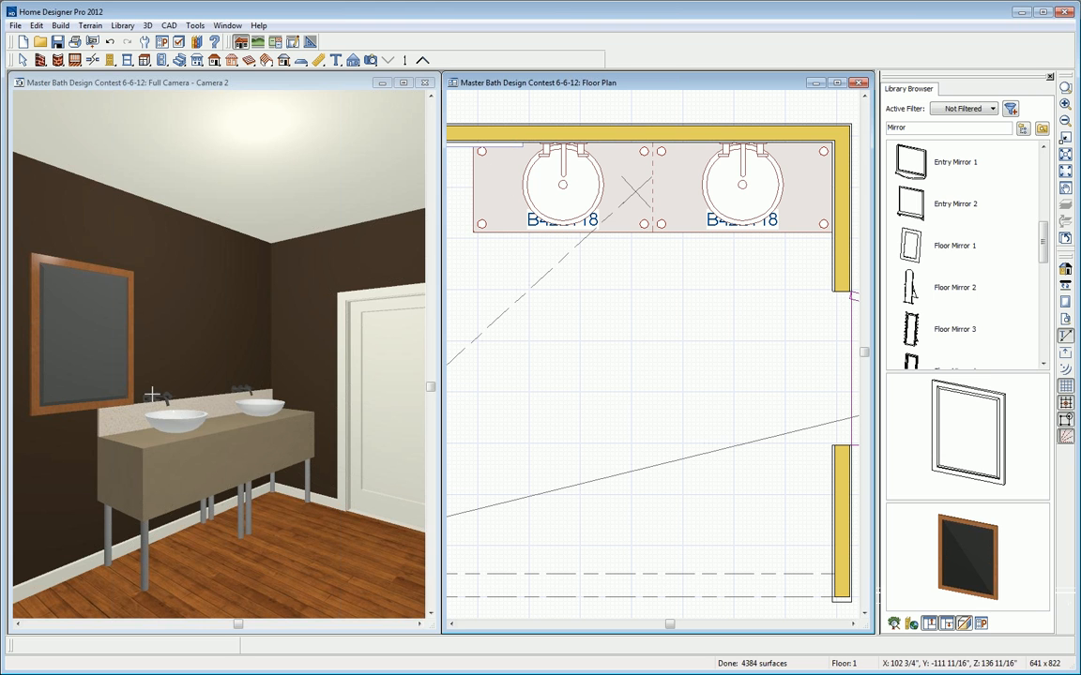
Raise the mirror in the camera view until its bottom edge is 48 7/8" above the floor.
{"action": "left_click", "coordinate": [181, 82]}
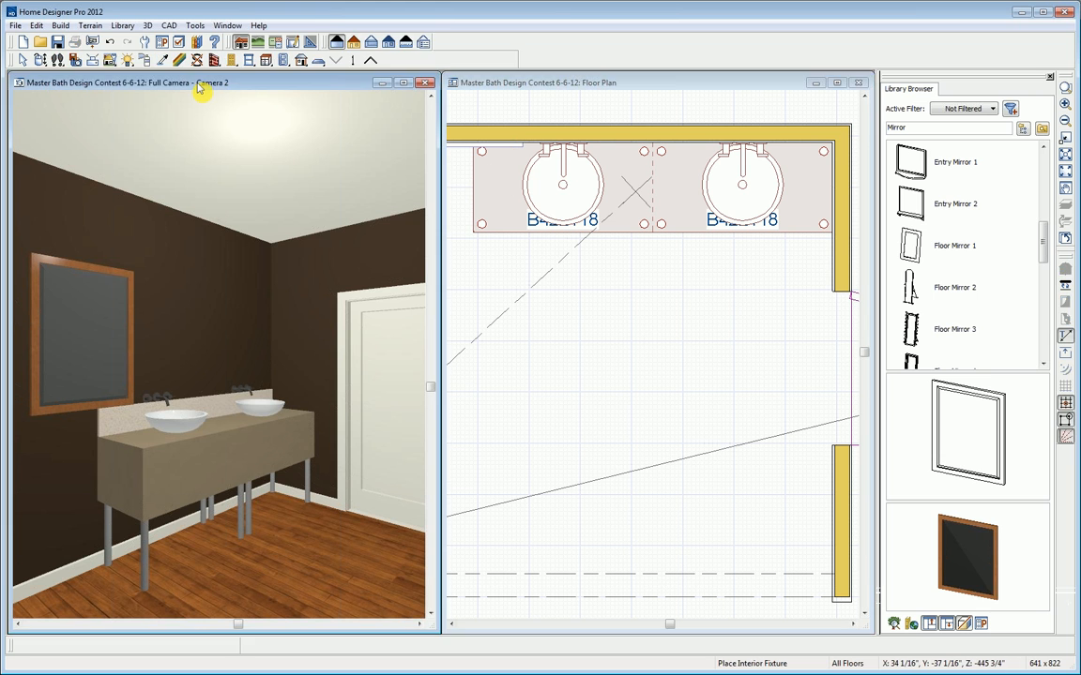
{"action": "key", "text": "space"}
{"action": "left_click", "coordinate": [93, 314]}
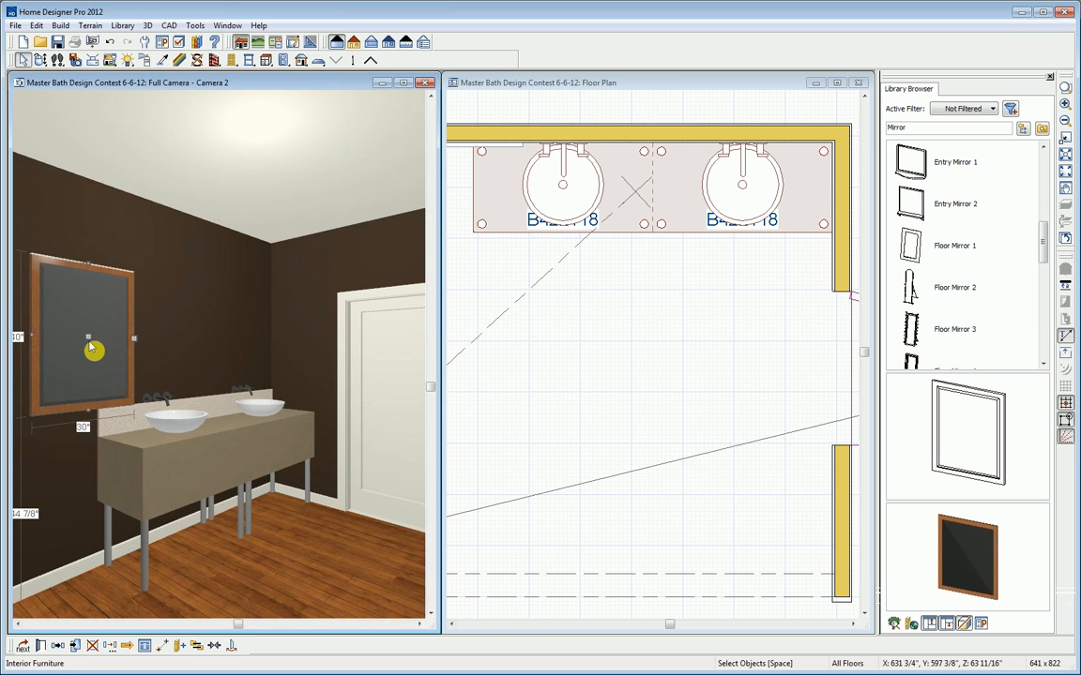
{"action": "left_click_drag", "start_coordinate": [85, 337], "coordinate": [87, 321]}
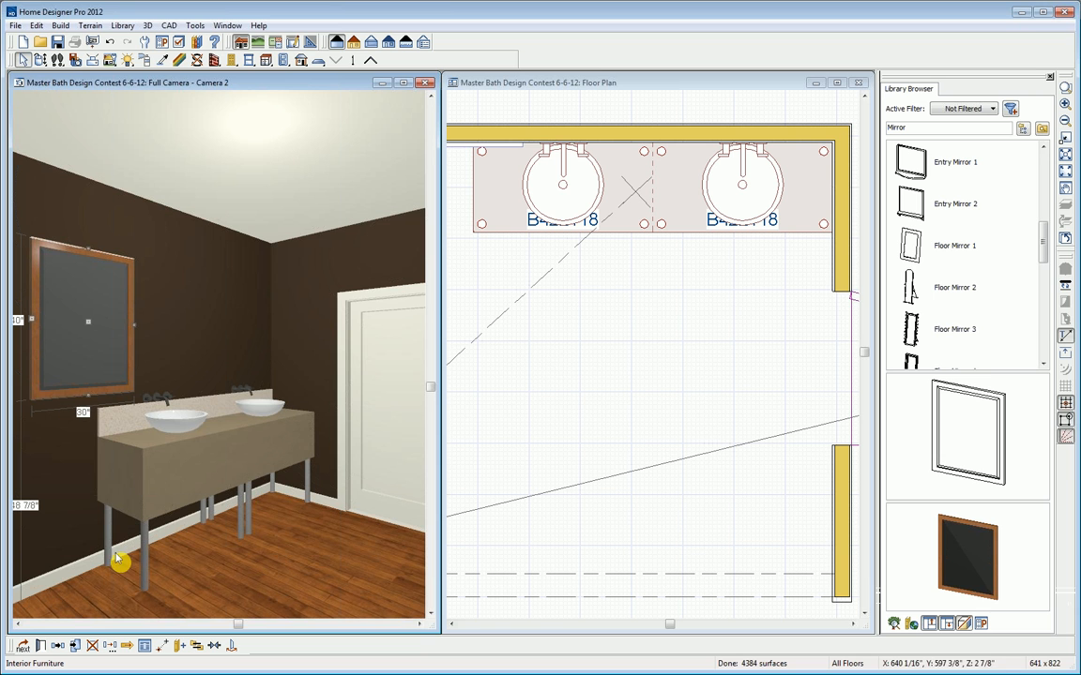
Center the mirror over the vanity cabinet nearest the room corner and stretch it upward to a height of 45".
{"action": "left_click", "coordinate": [214, 645]}
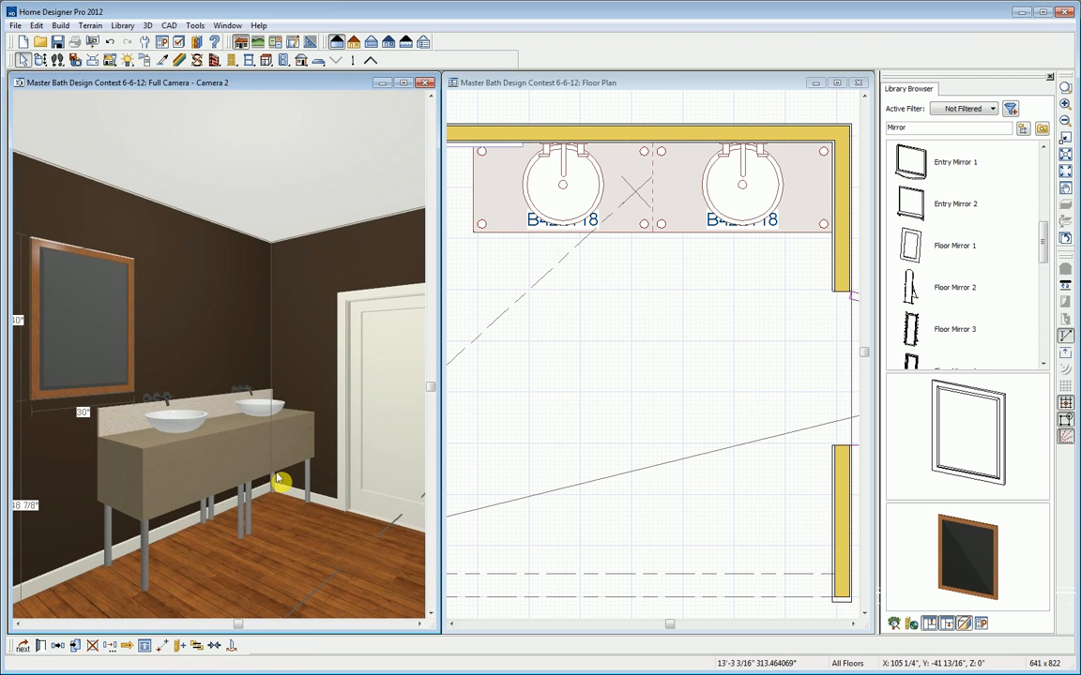
{"action": "left_click", "coordinate": [263, 415]}
{"action": "left_click_drag", "start_coordinate": [265, 419], "coordinate": [273, 434]}
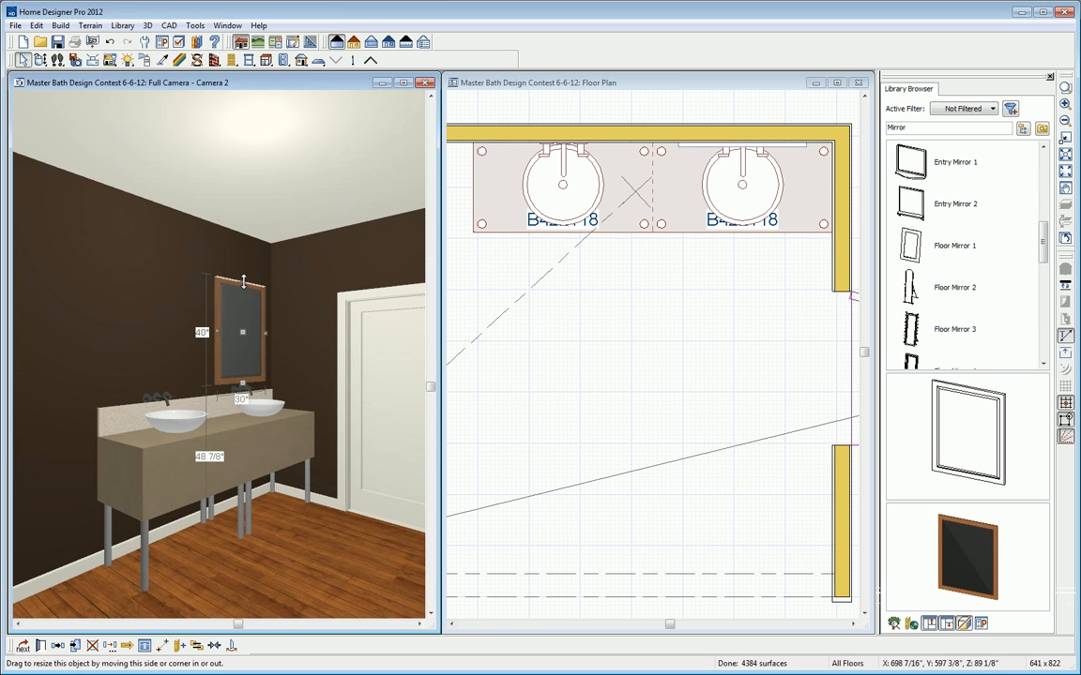
{"action": "left_click_drag", "start_coordinate": [243, 281], "coordinate": [243, 270]}
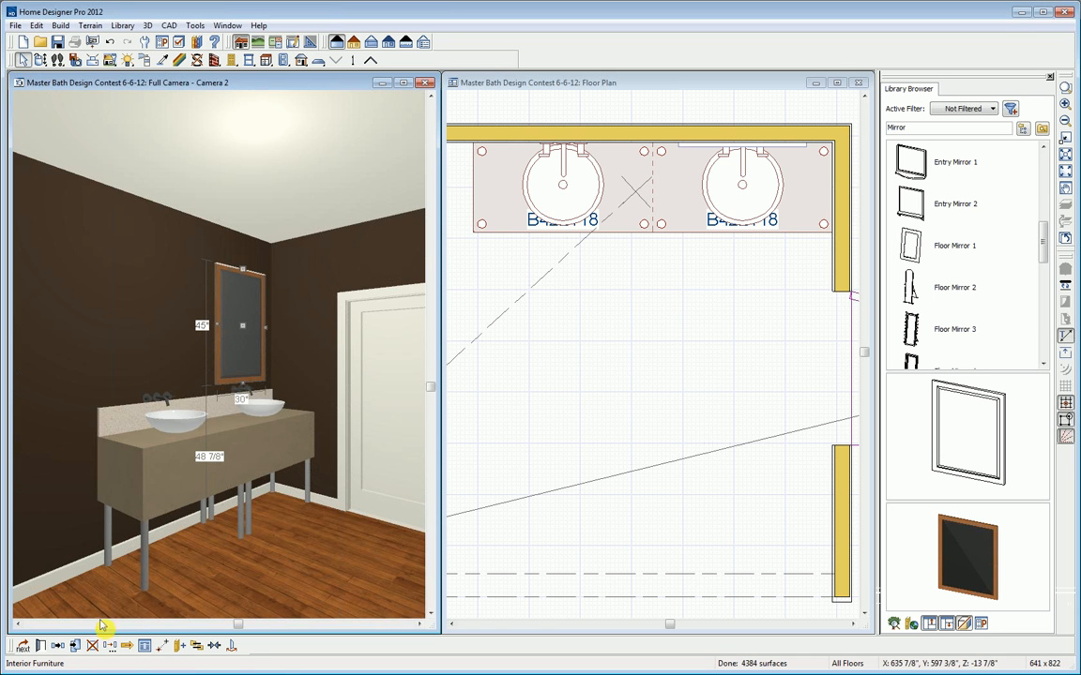
Copy the mirror to the wall above the other sink and center the copy on that vanity cabinet.
{"action": "left_click", "coordinate": [63, 645]}
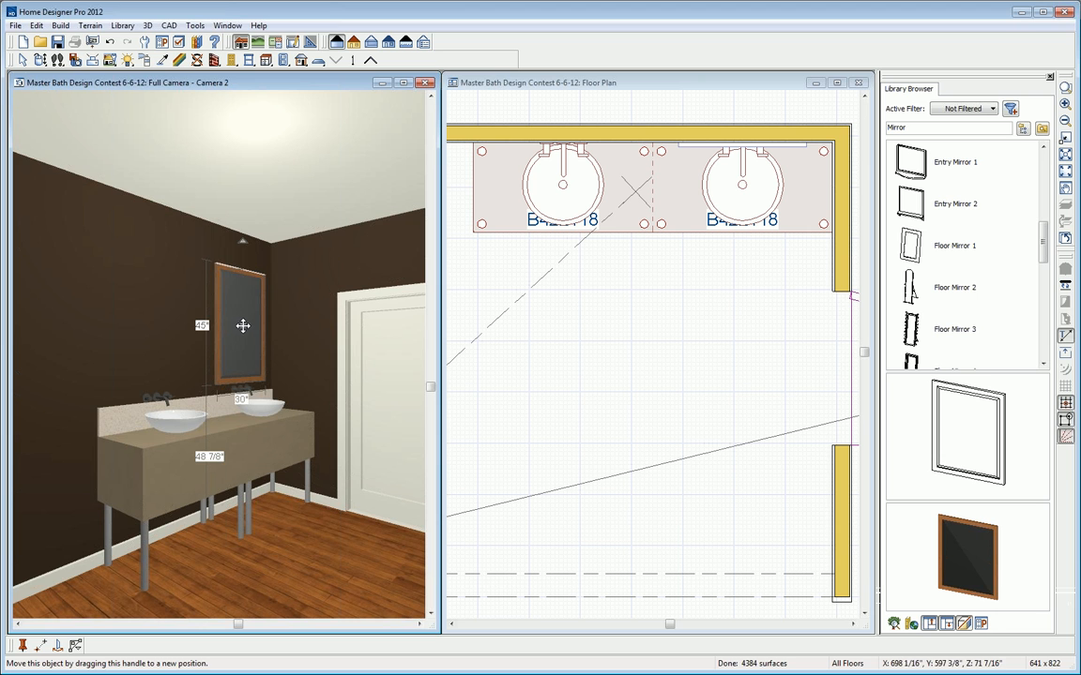
{"action": "left_click_drag", "start_coordinate": [244, 326], "coordinate": [161, 331]}
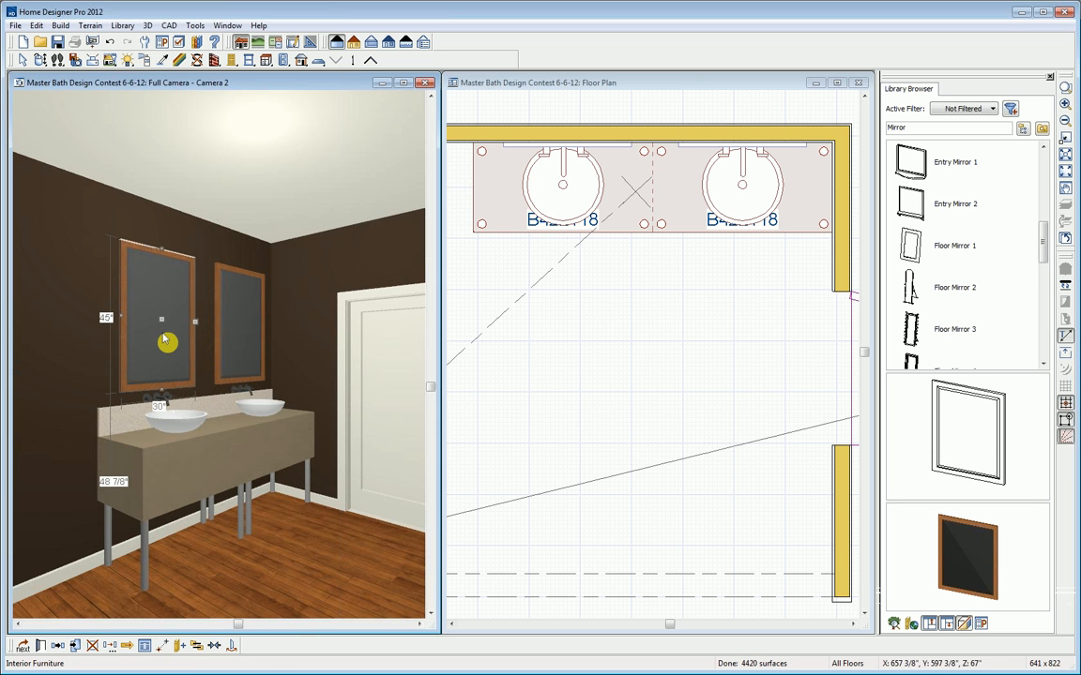
{"action": "left_click", "coordinate": [215, 647]}
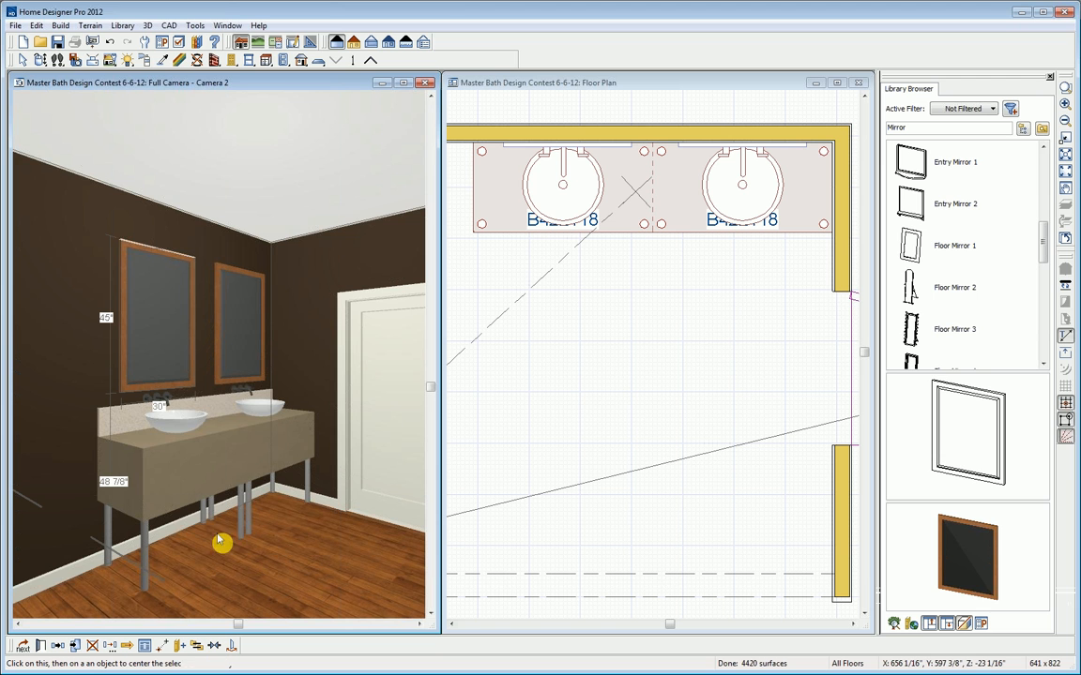
{"action": "left_click", "coordinate": [210, 454]}
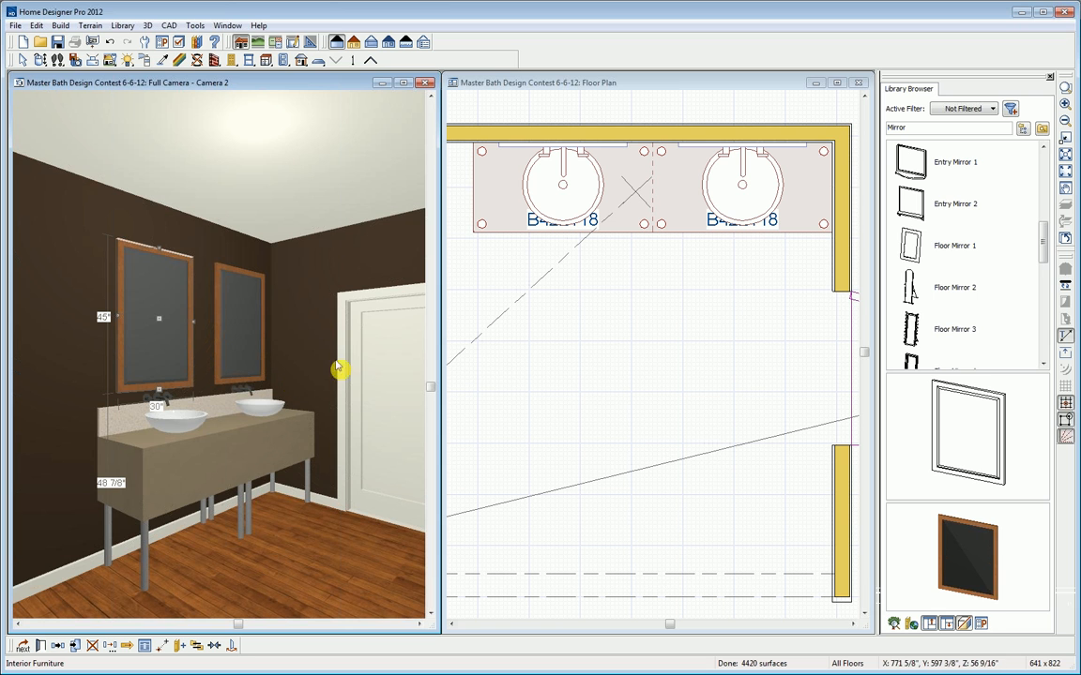
Paint both mirror frames with the Smokey Pearl color from the Design Contest library folder, applying it to the whole room.
{"action": "left_click", "coordinate": [1024, 129]}
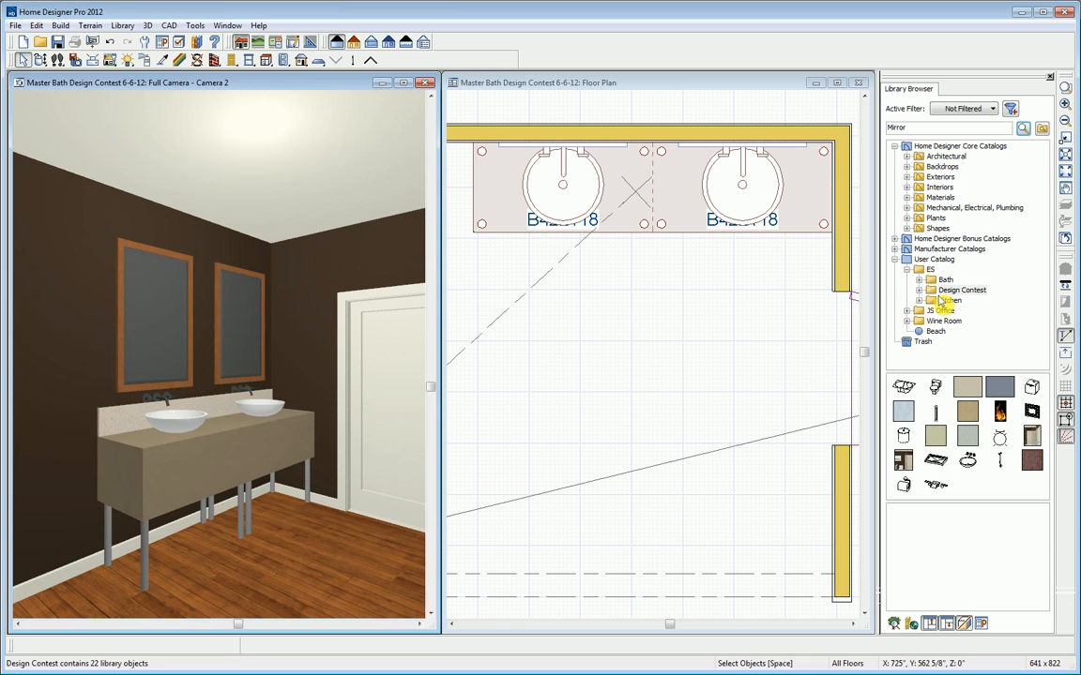
{"action": "left_click", "coordinate": [966, 388]}
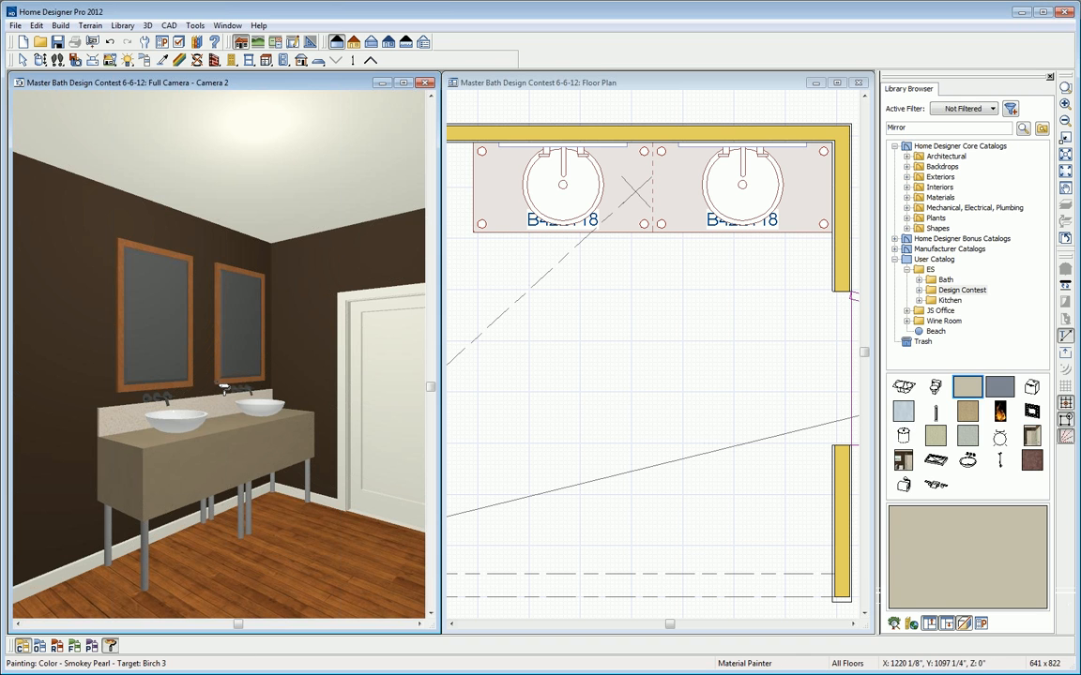
{"action": "left_click", "coordinate": [58, 646]}
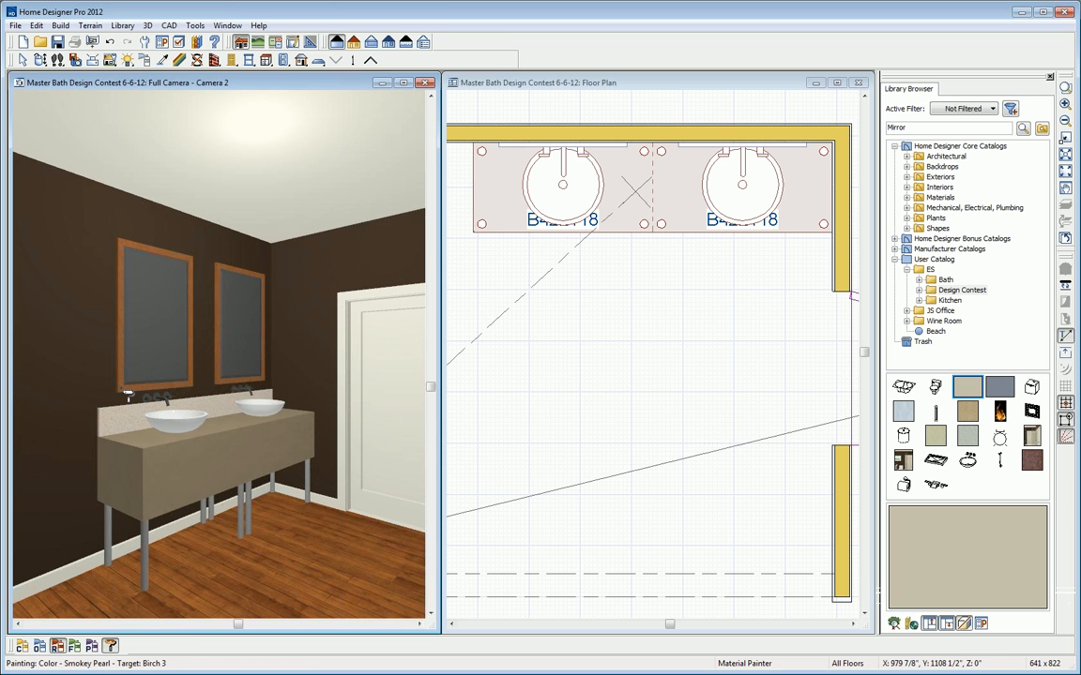
{"action": "left_click", "coordinate": [122, 391]}
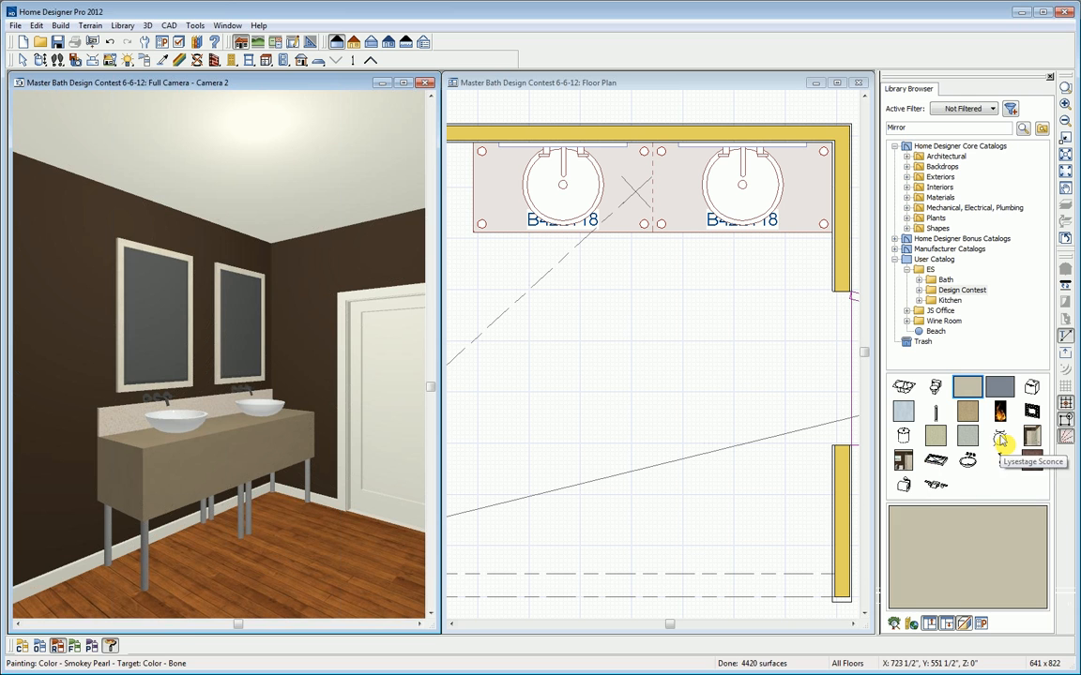
Place a Lysestage Sconce in the floor plan on the vanity wall between the mirror and the room corner.
{"action": "left_click", "coordinate": [1000, 439]}
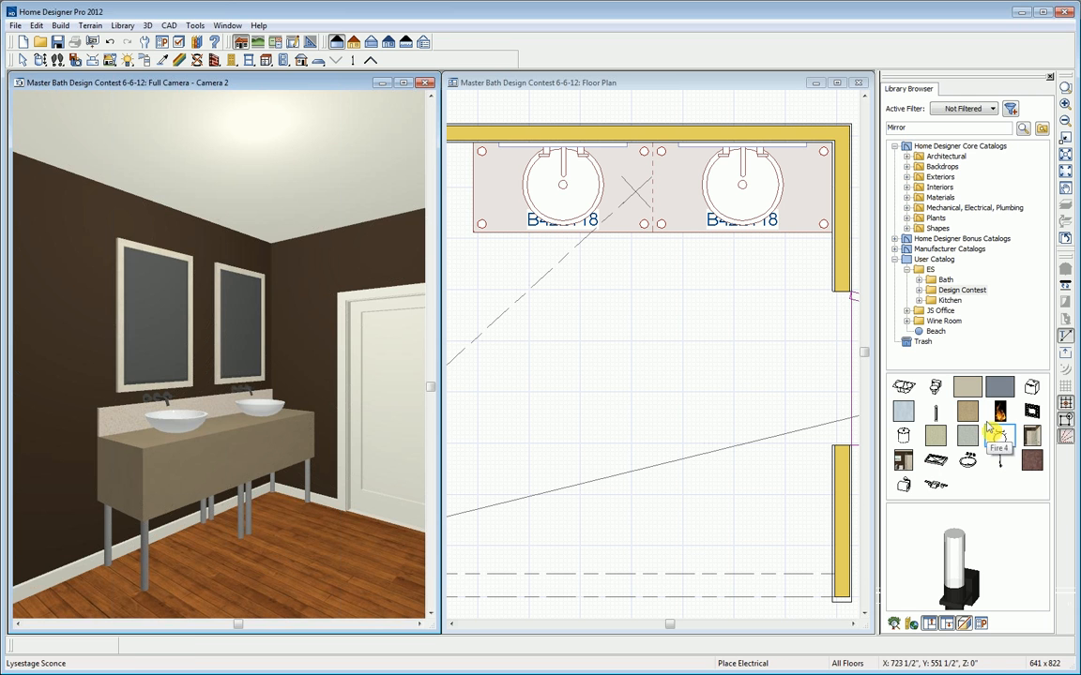
{"action": "left_click", "coordinate": [704, 87]}
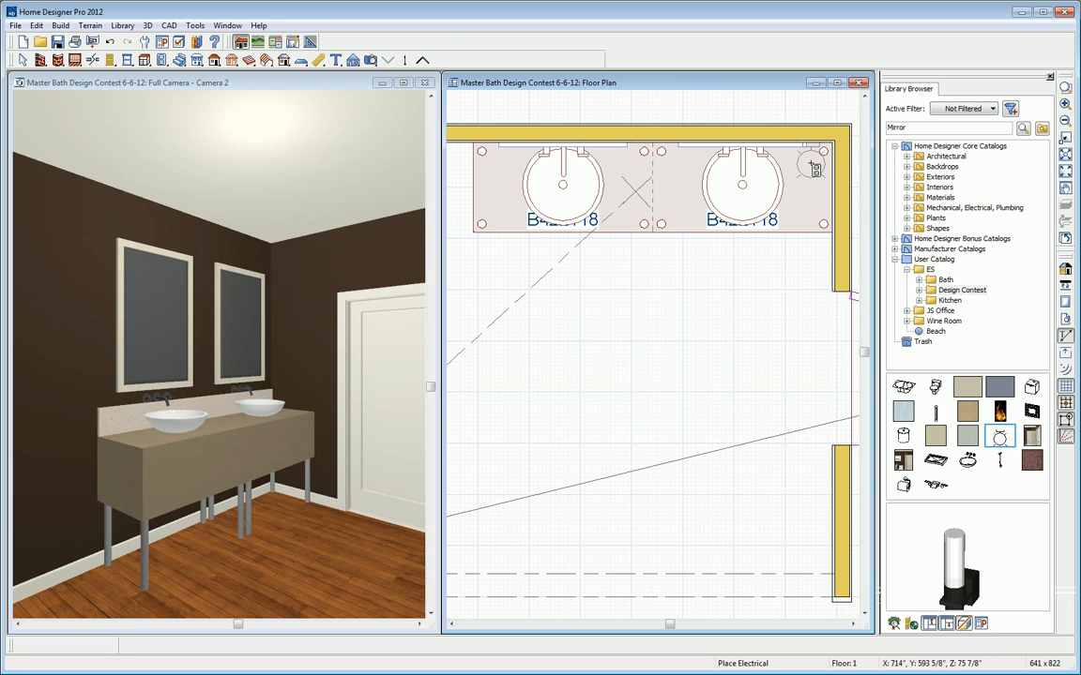
{"action": "left_click", "coordinate": [814, 169]}
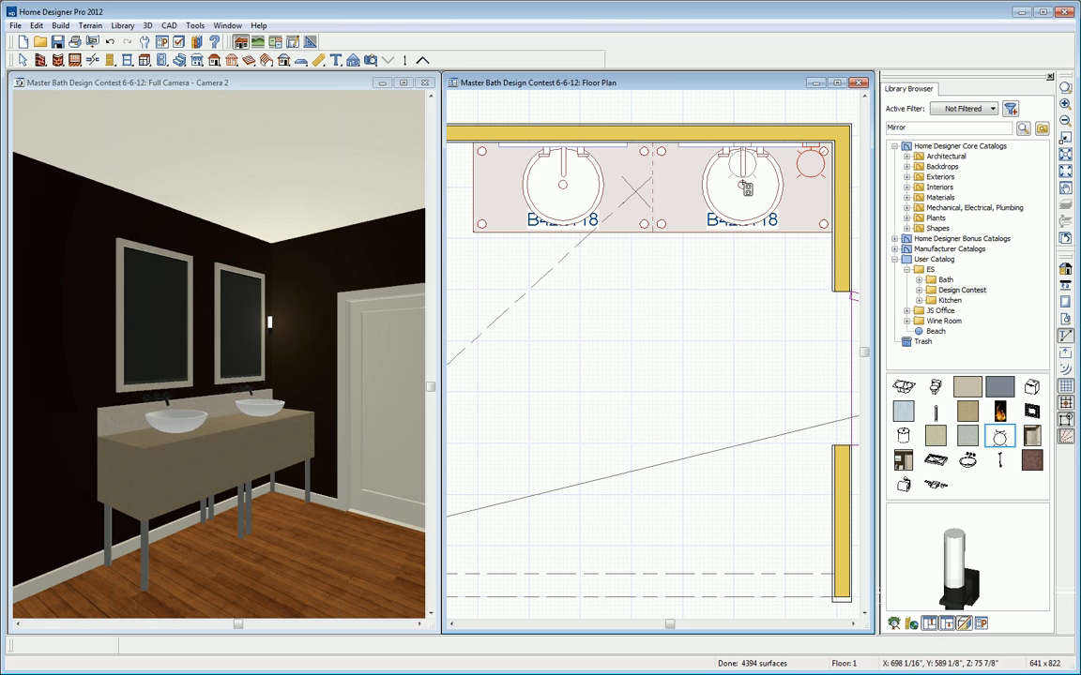
{"action": "key", "text": "space"}
Check the reference bathroom photo and resize the sconce to 12" high, 2 15/16" wide and 4 15/16" deep.
{"action": "left_click", "coordinate": [810, 164]}
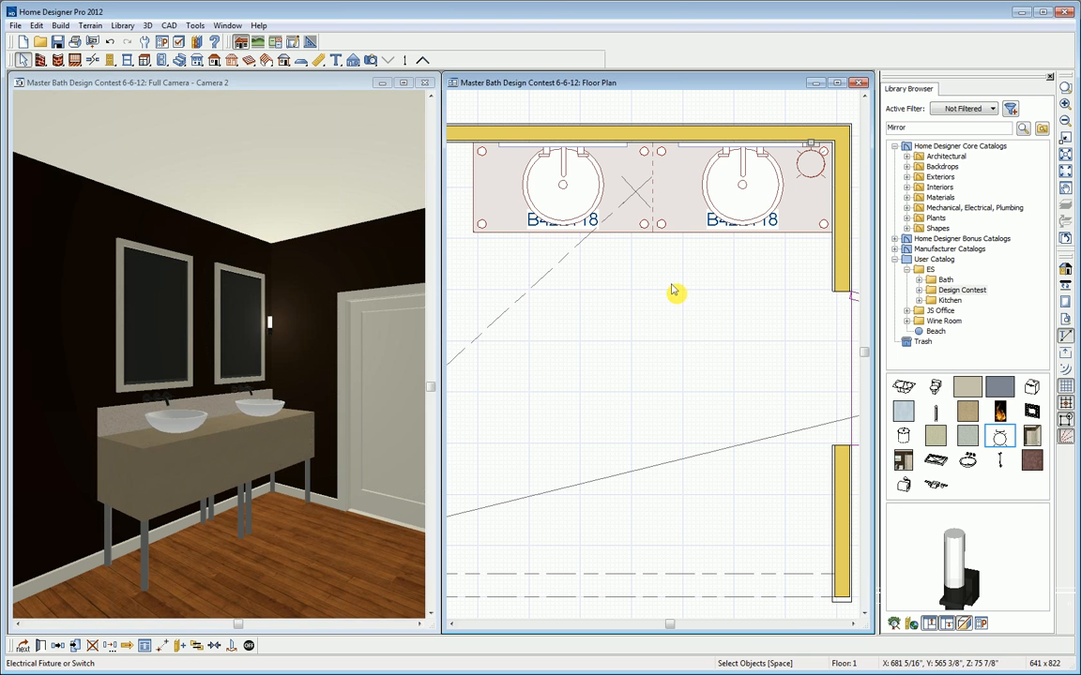
{"action": "left_click", "coordinate": [41, 647]}
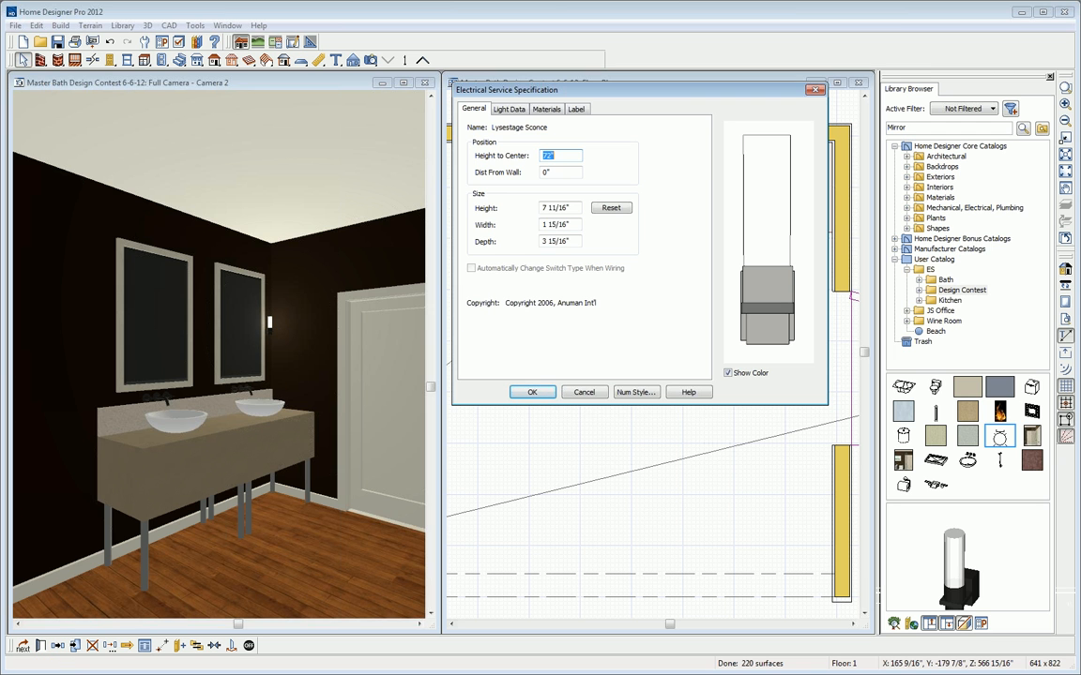
{"action": "left_click_drag", "start_coordinate": [1080, 210], "coordinate": [787, 262]}
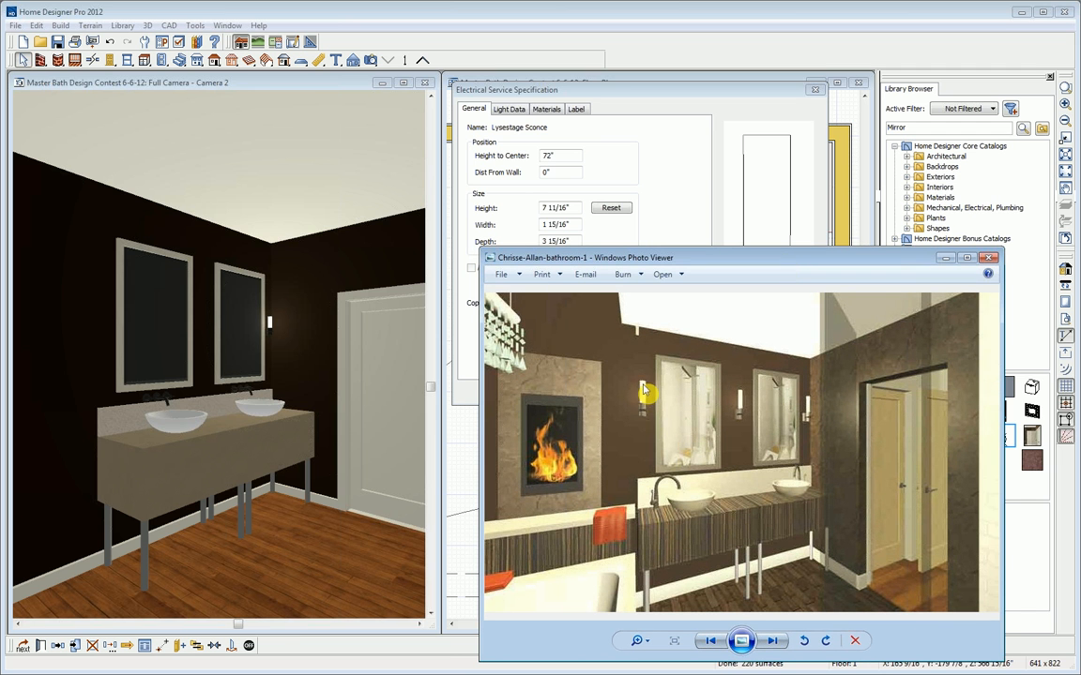
{"action": "left_click_drag", "start_coordinate": [689, 260], "coordinate": [1079, 246]}
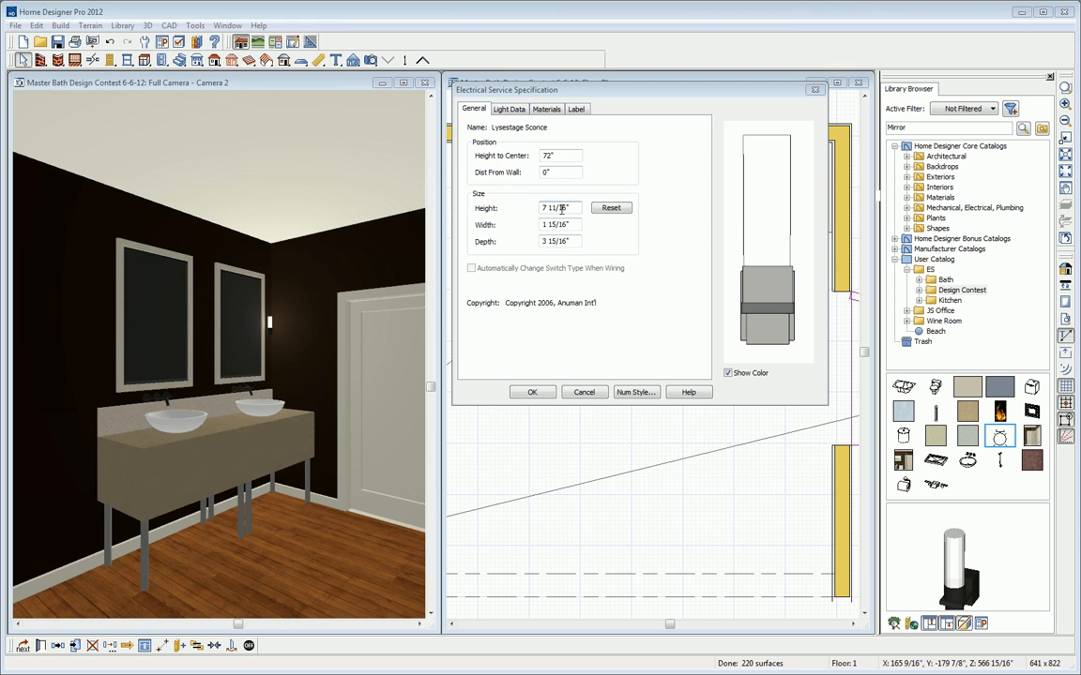
{"action": "triple_click", "coordinate": [556, 208]}
{"action": "type", "text": "12"}
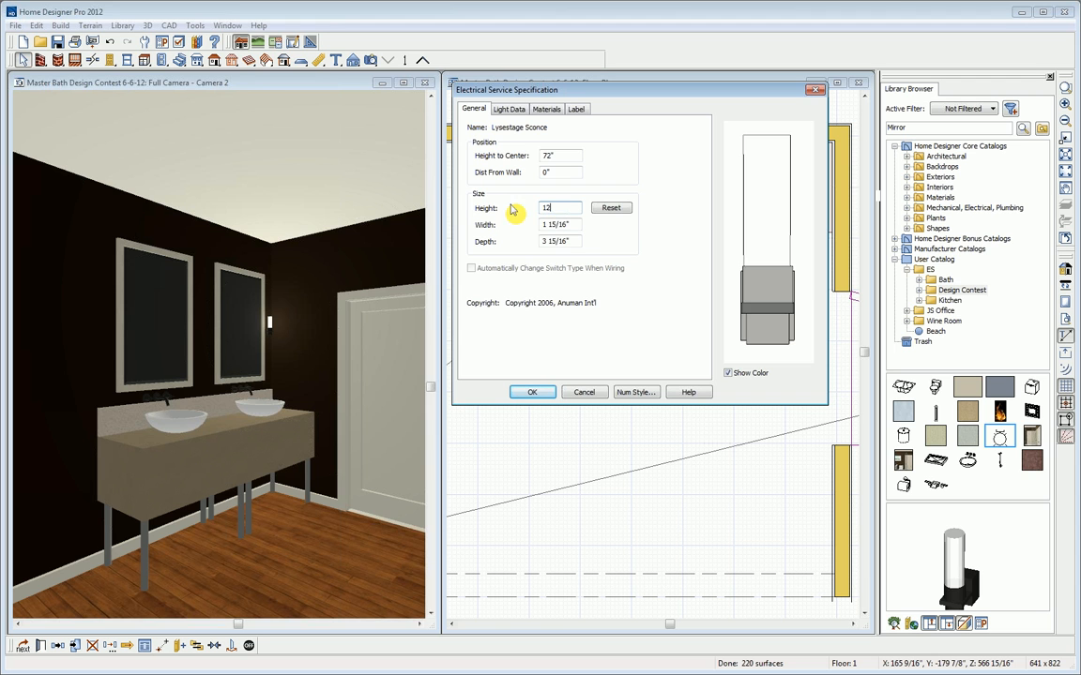
{"action": "key", "text": "Tab"}
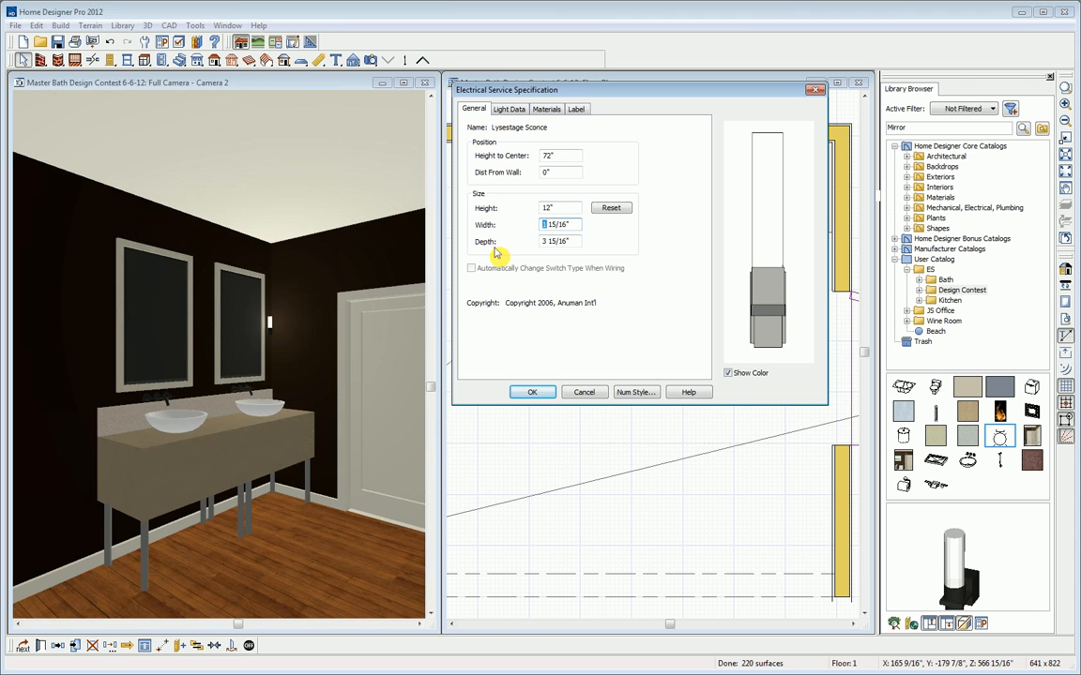
{"action": "type", "text": "2"}
{"action": "left_click_drag", "start_coordinate": [547, 243], "coordinate": [539, 243]}
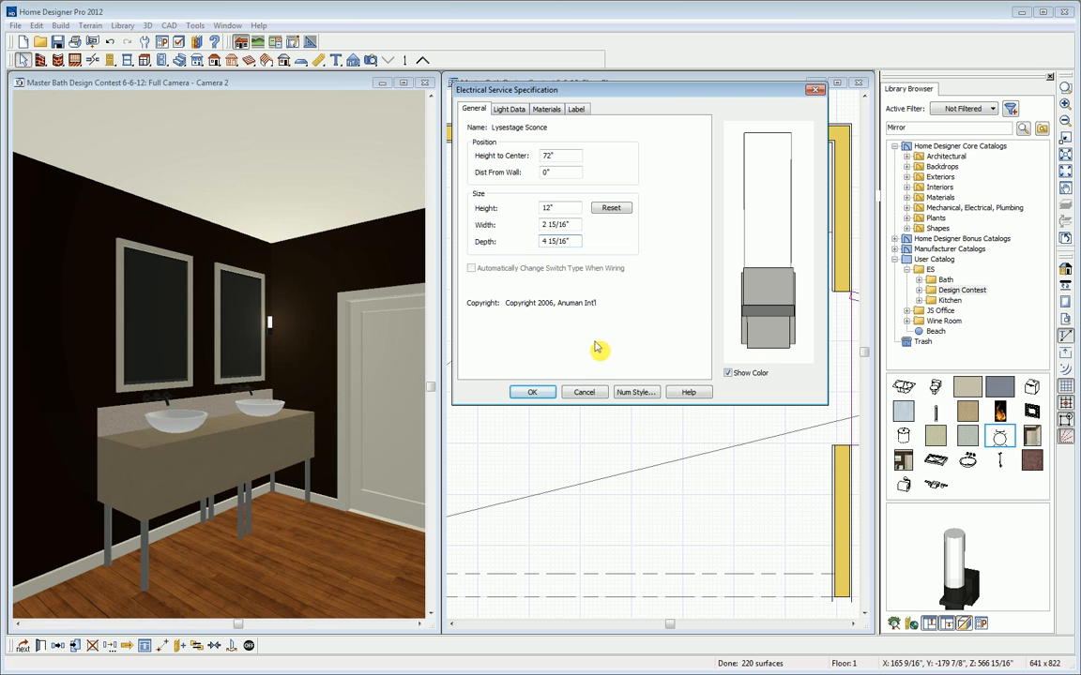
{"action": "left_click", "coordinate": [531, 393]}
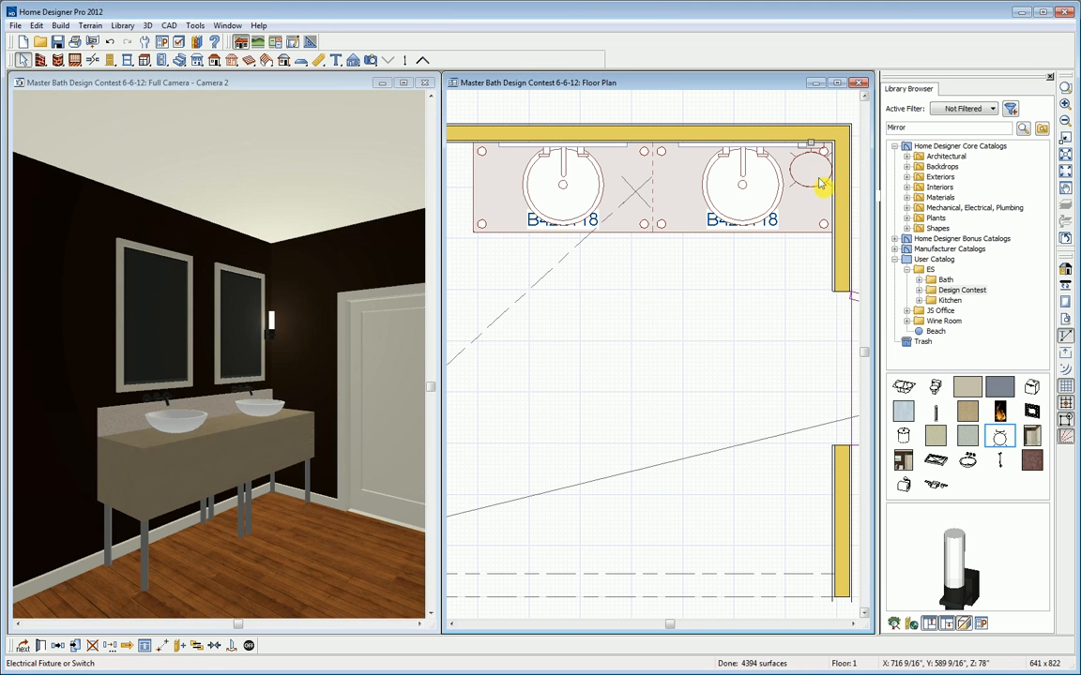
Shift the sconce closer to the room corner and copy it between the mirrors and at the vanity's outer end.
{"action": "left_click_drag", "start_coordinate": [816, 145], "coordinate": [821, 151]}
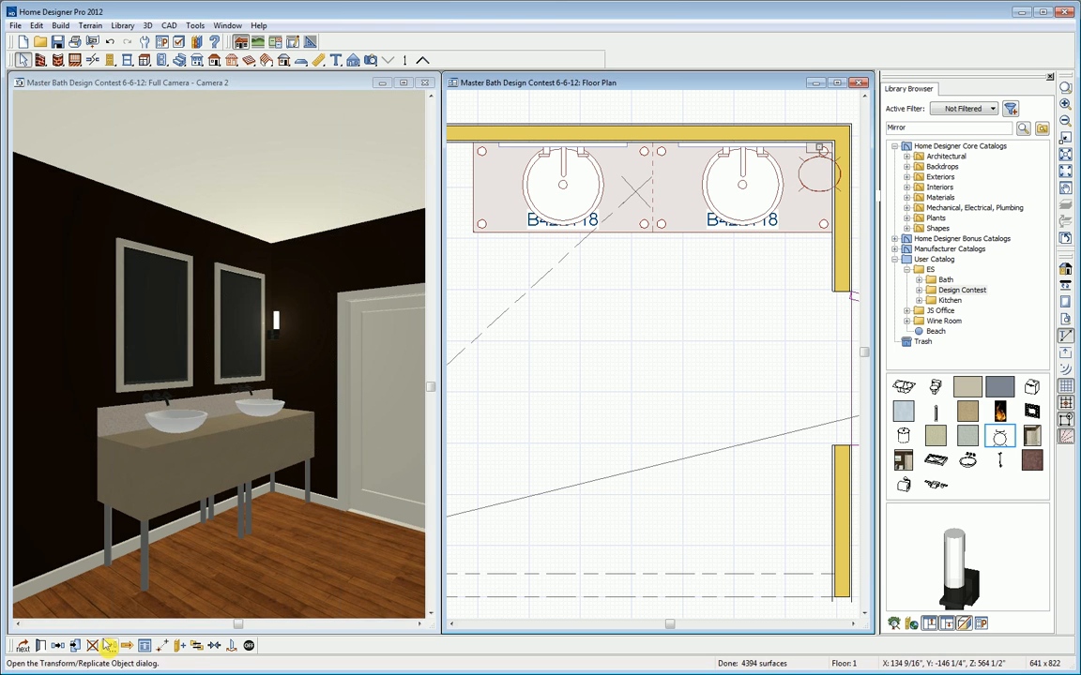
{"action": "left_click", "coordinate": [56, 646]}
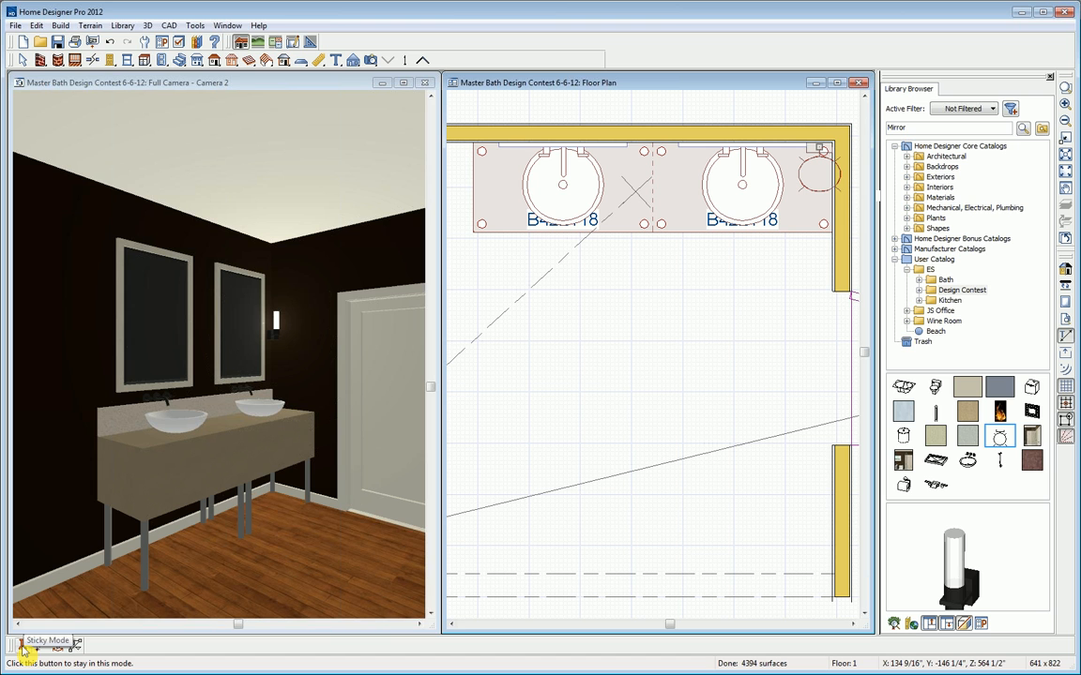
{"action": "left_click", "coordinate": [24, 647]}
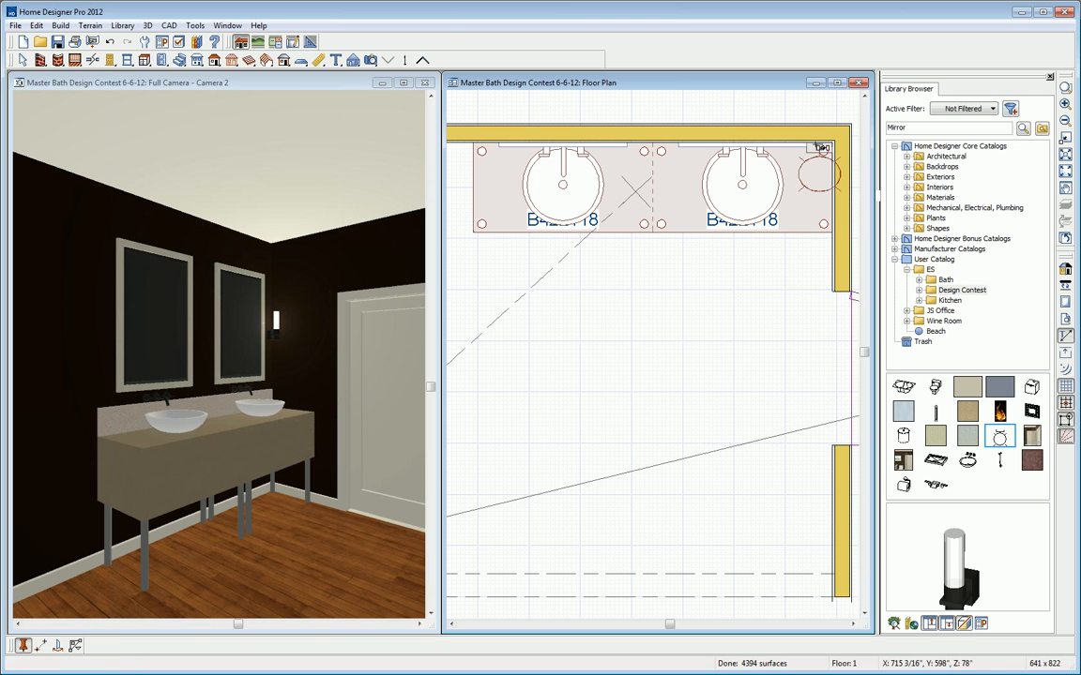
{"action": "left_click_drag", "start_coordinate": [823, 151], "coordinate": [489, 139]}
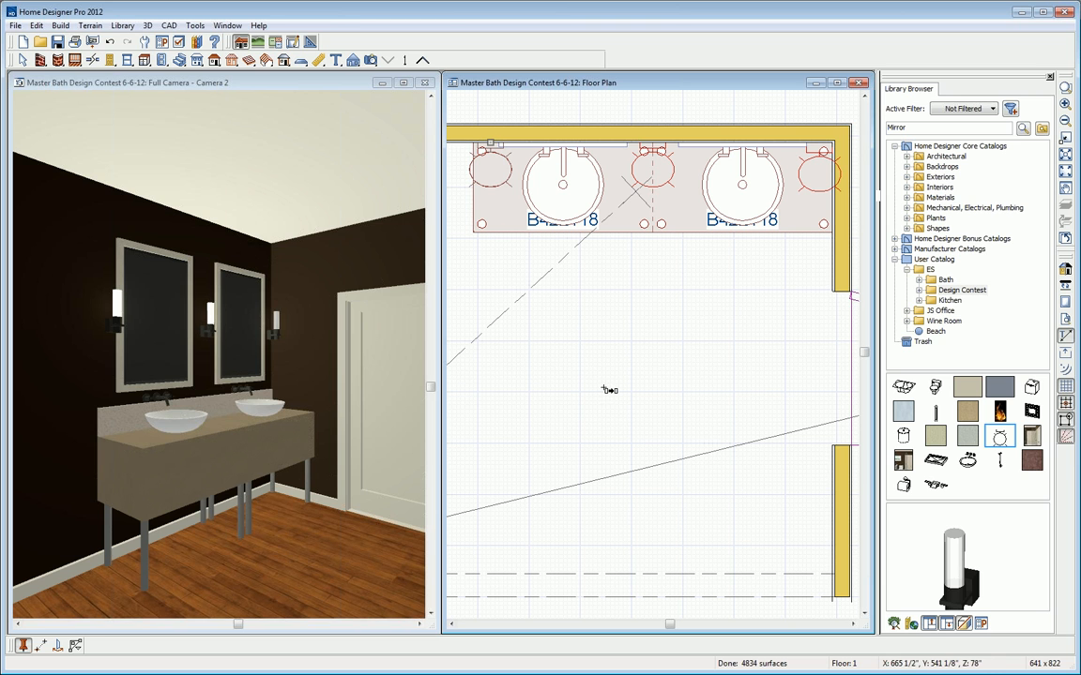
Replace the camera view with a new full camera aimed at the corner beyond the vanity, tiled beside the floor plan.
{"action": "left_click", "coordinate": [427, 85]}
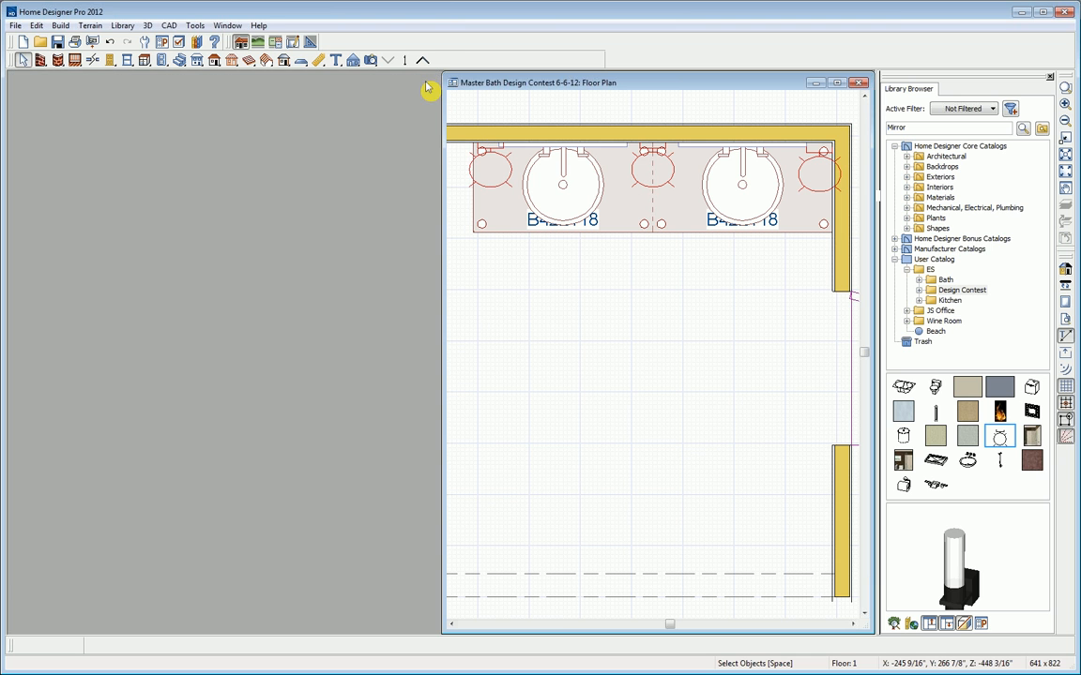
{"action": "left_click", "coordinate": [839, 84]}
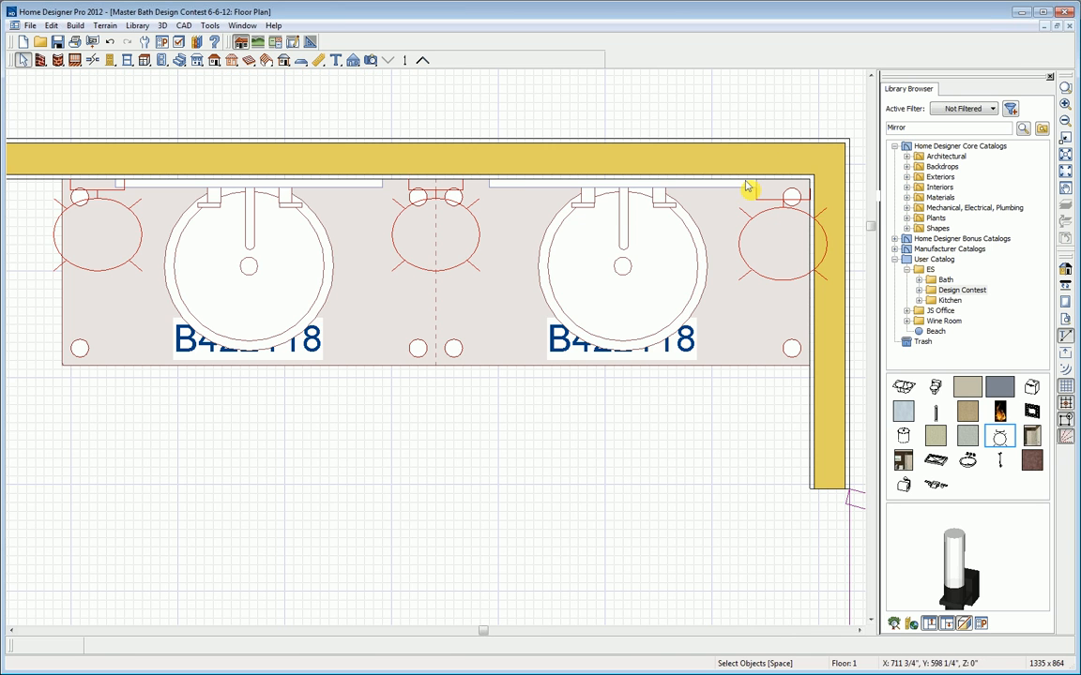
{"action": "scroll", "coordinate": [746, 186], "scroll_direction": "down", "scroll_amount": 4}
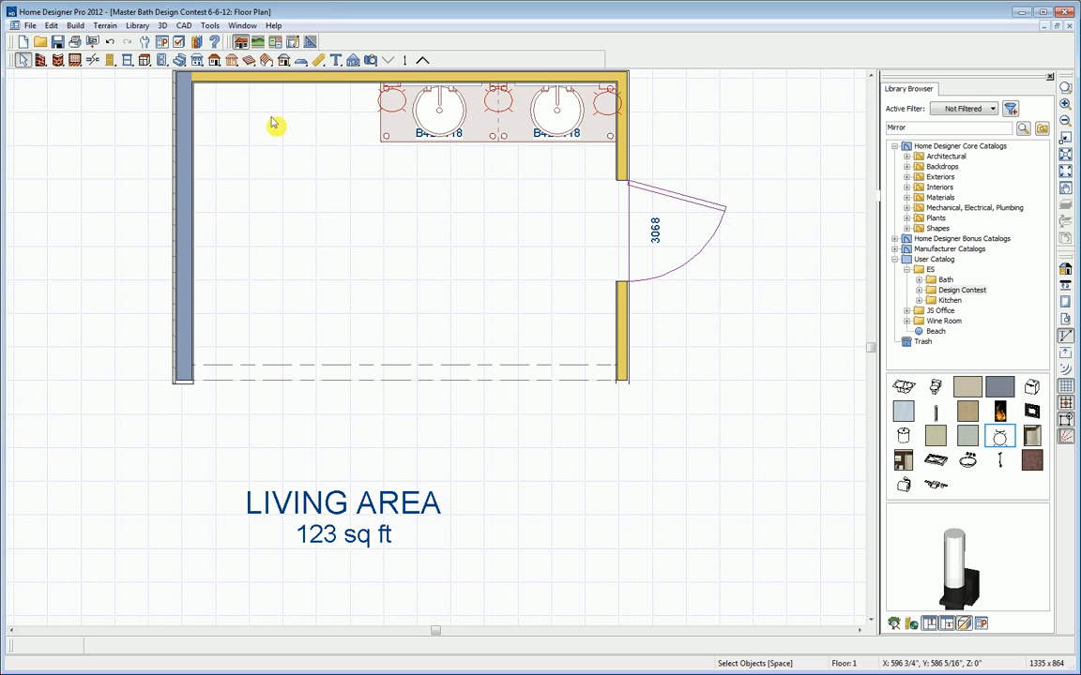
{"action": "left_click", "coordinate": [370, 61]}
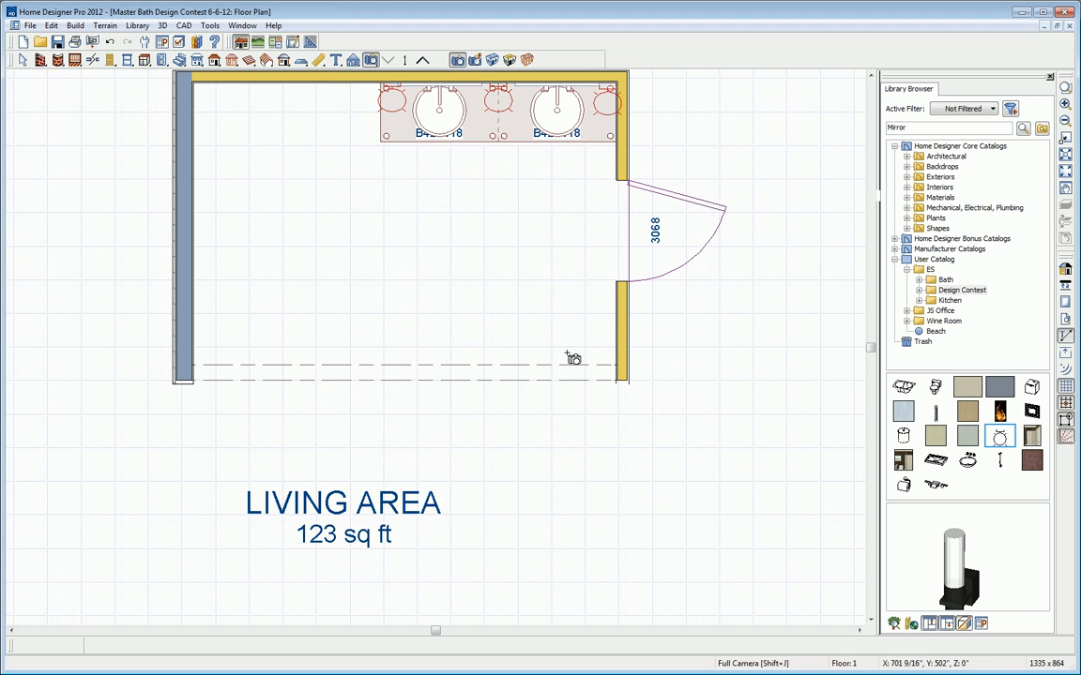
{"action": "left_click_drag", "start_coordinate": [563, 359], "coordinate": [343, 201]}
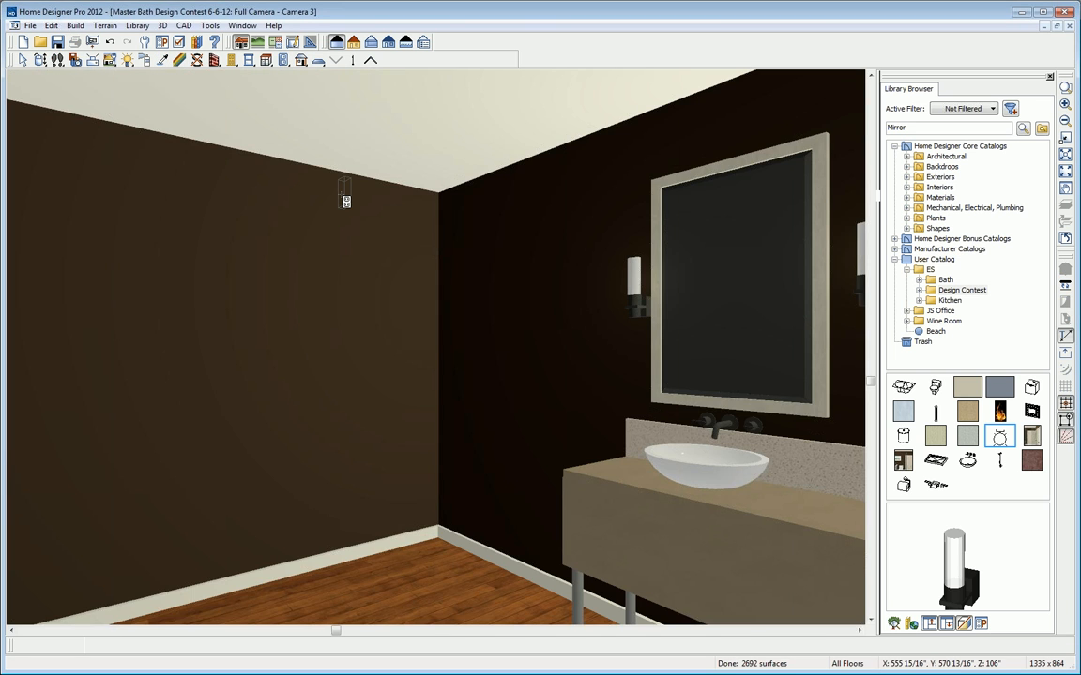
{"action": "key", "text": "shift+F4"}
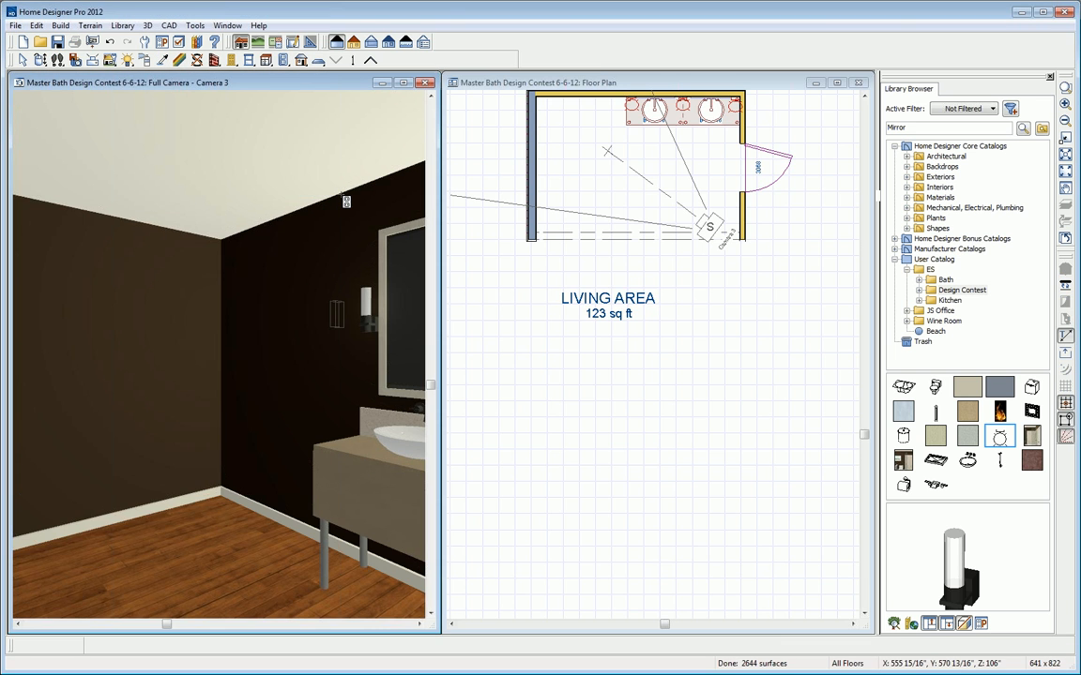
{"action": "left_click", "coordinate": [619, 84]}
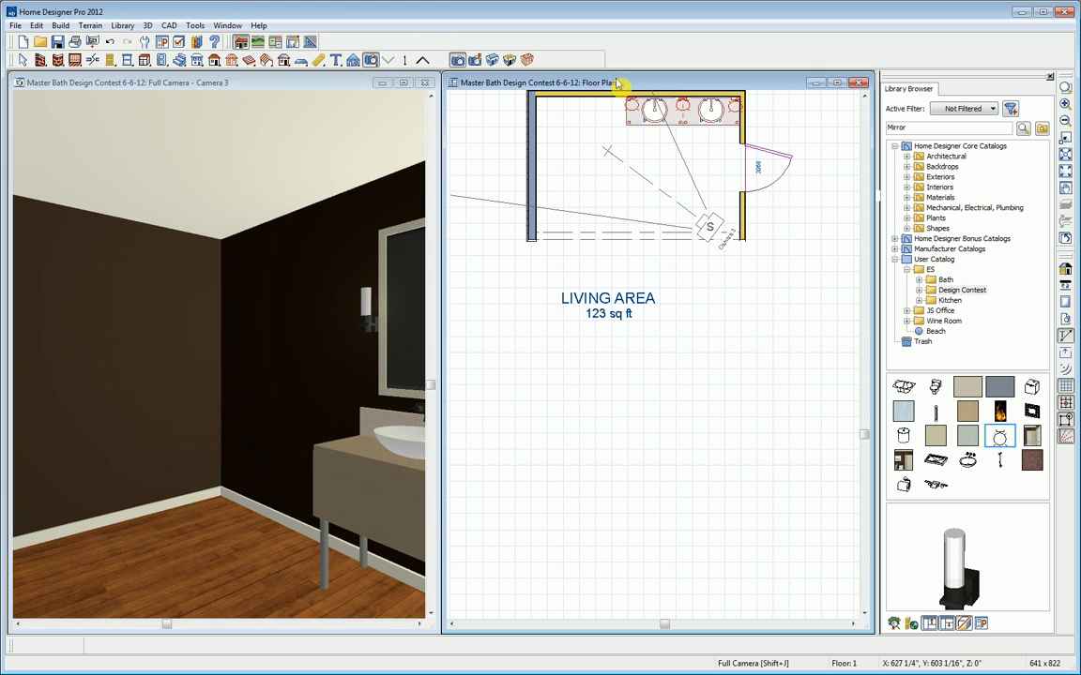
{"action": "left_click", "coordinate": [328, 86]}
Place the Flush Fireplace from the Design Contest folder on the vanity wall, between the vanity and the far corner.
{"action": "left_click", "coordinate": [934, 291]}
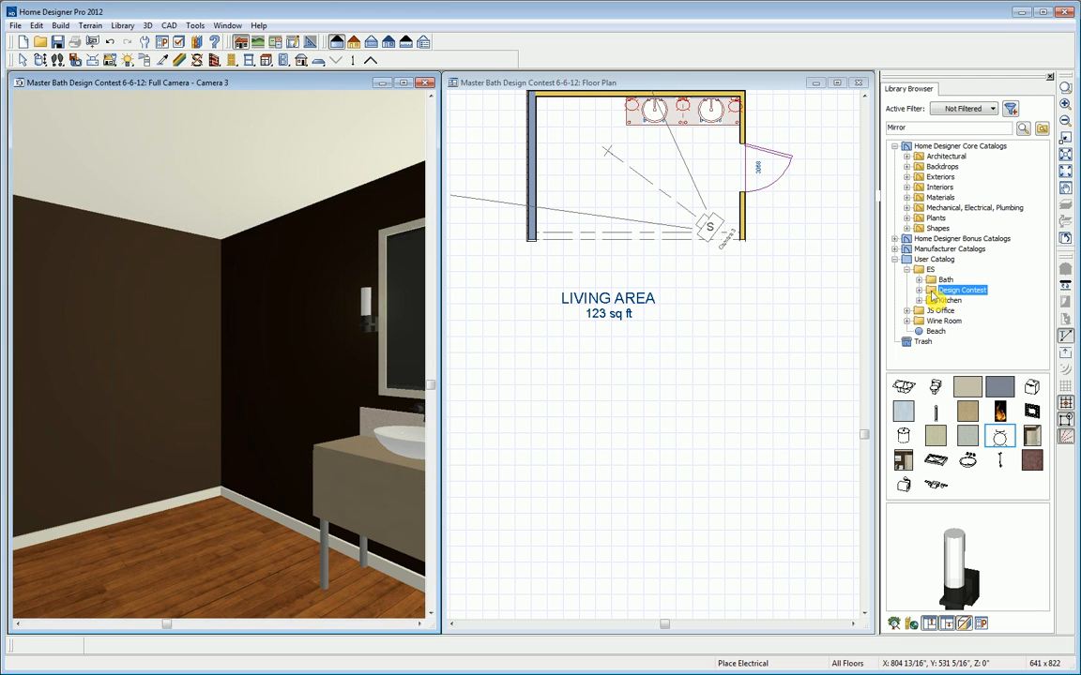
{"action": "left_click", "coordinate": [1032, 415]}
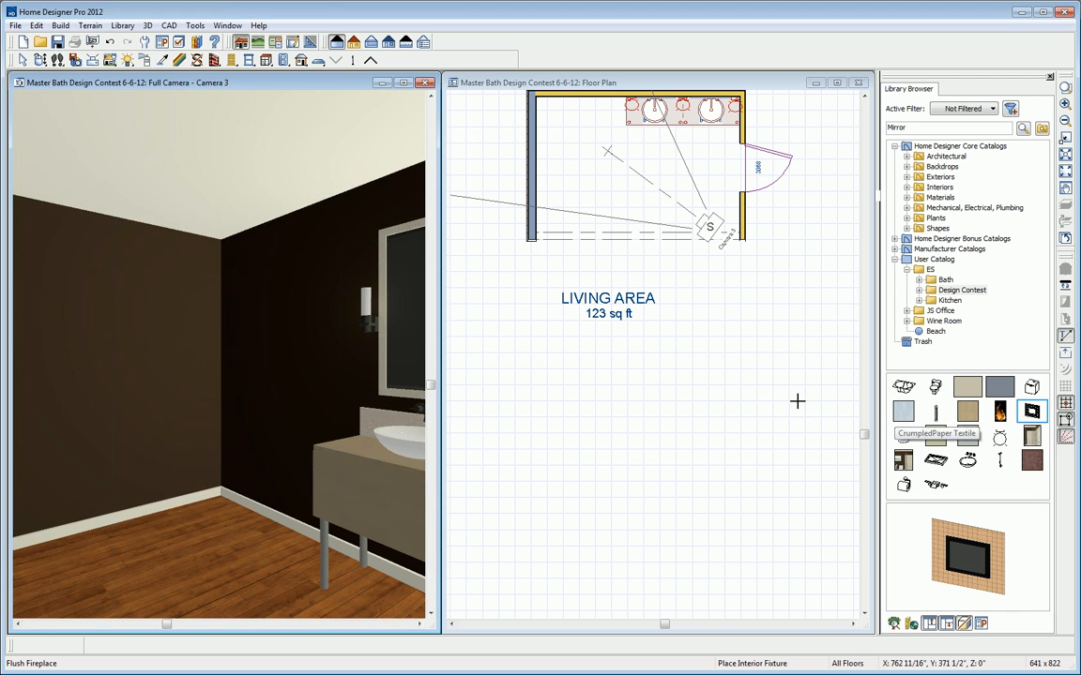
{"action": "left_click", "coordinate": [284, 422]}
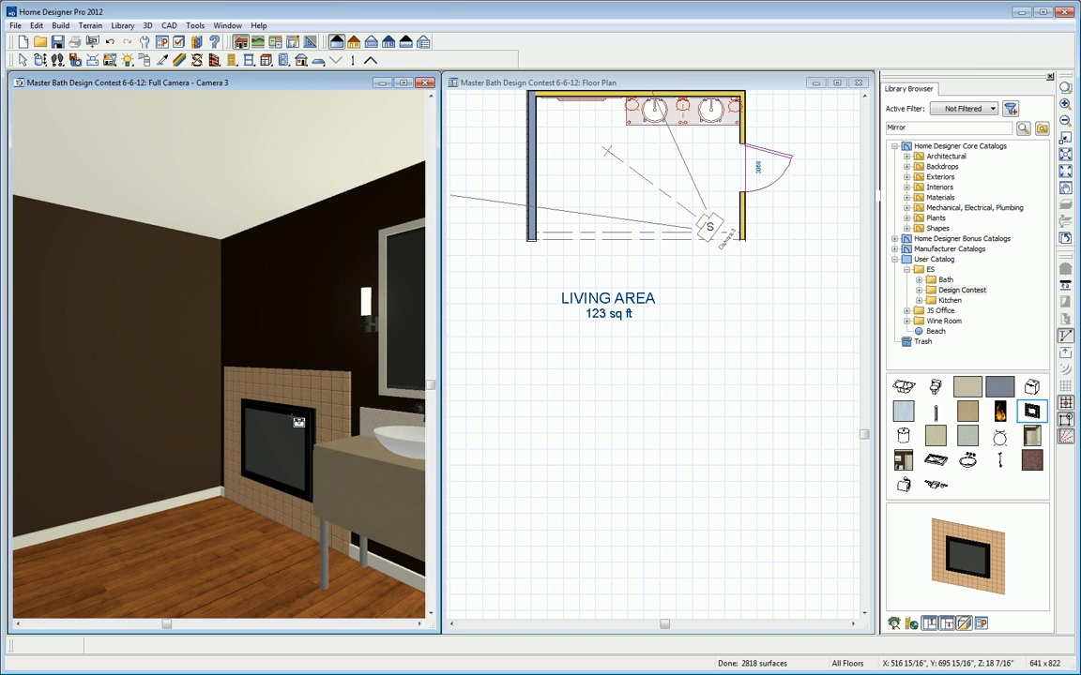
Resize the fireplace to 38" wide by 41" high, with its bottom edge 42 7/8" above the floor.
{"action": "left_click", "coordinate": [291, 423]}
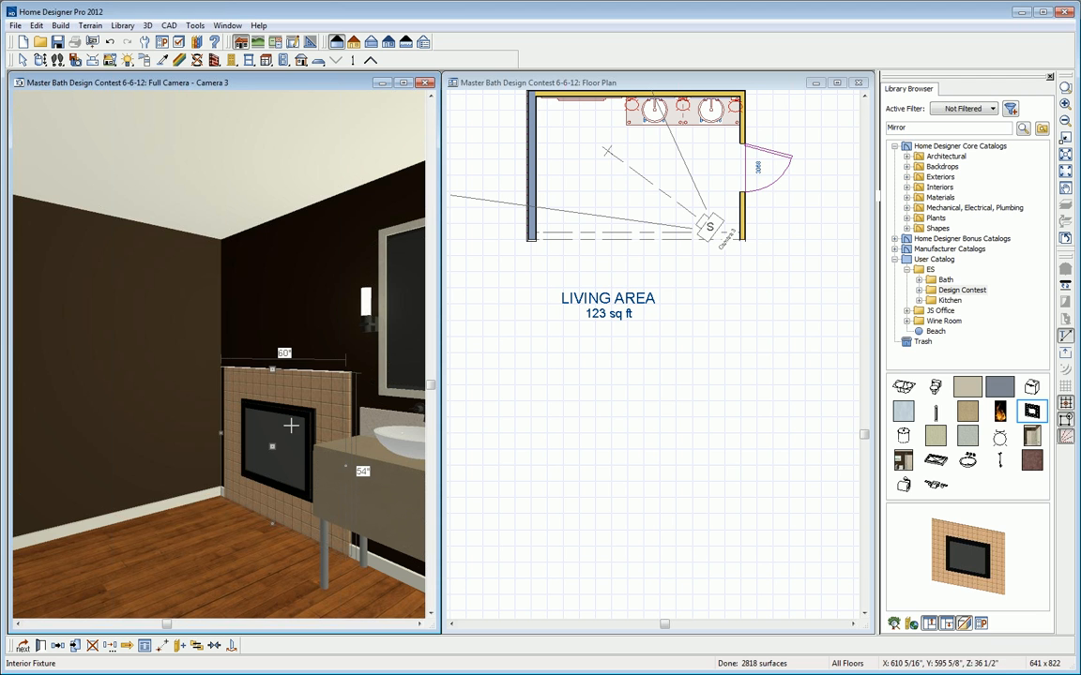
{"action": "left_click_drag", "start_coordinate": [346, 466], "coordinate": [265, 364]}
{"action": "left_click_drag", "start_coordinate": [264, 437], "coordinate": [266, 402]}
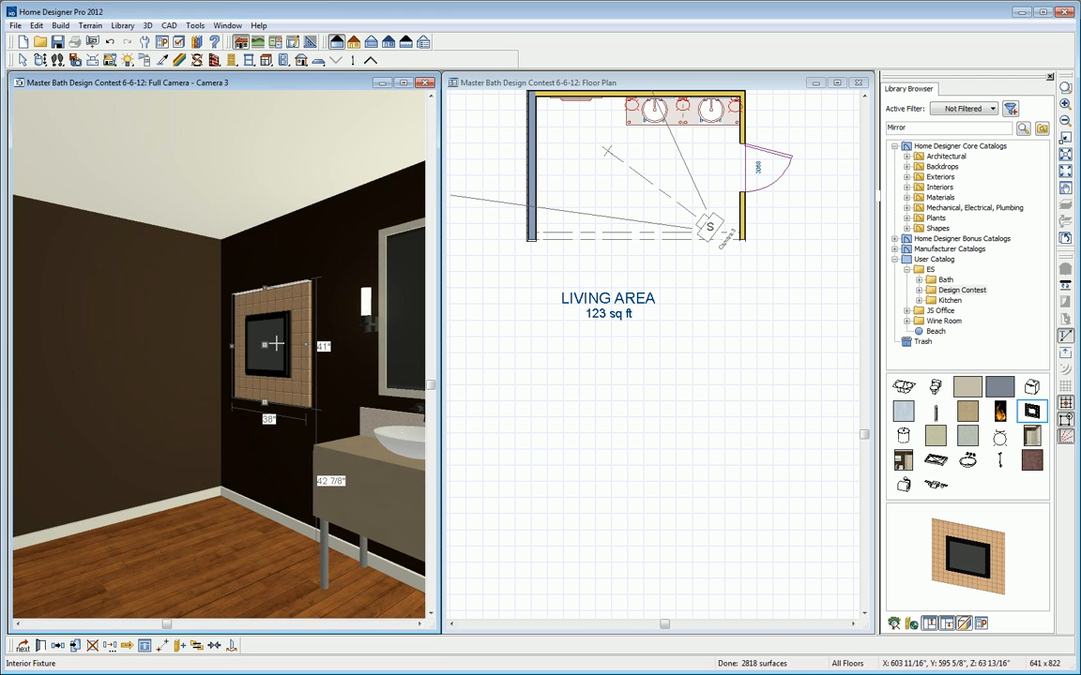
Apply the Fire 4 material to the fireplace opening and the ETX1520 material to its tiled surround.
{"action": "left_click", "coordinate": [1001, 412]}
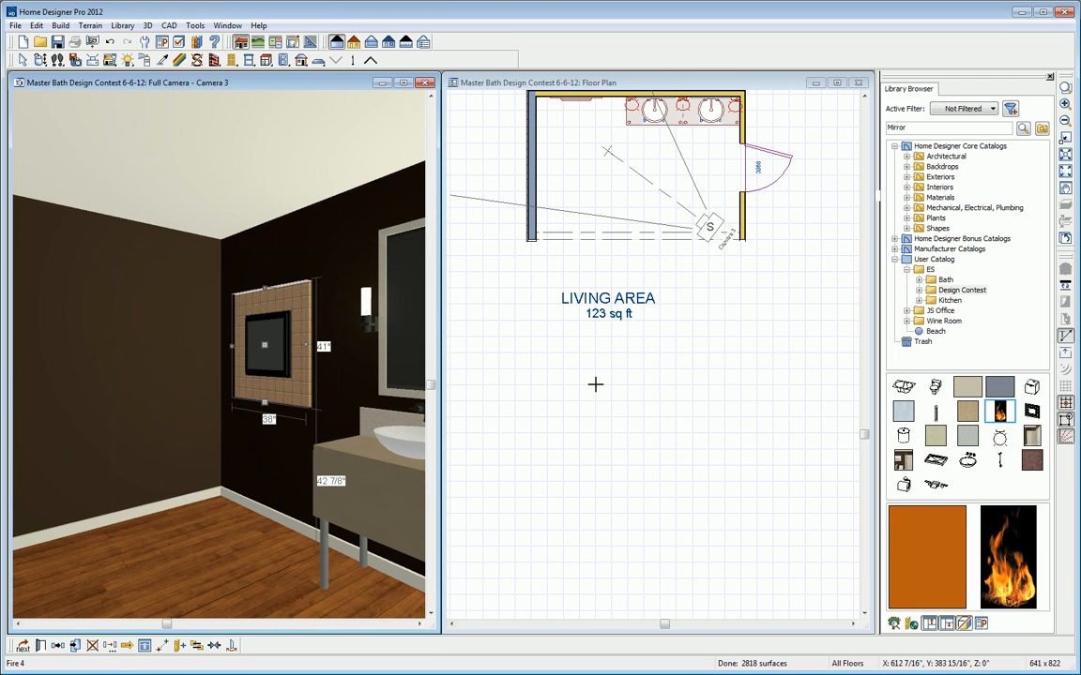
{"action": "left_click", "coordinate": [275, 354]}
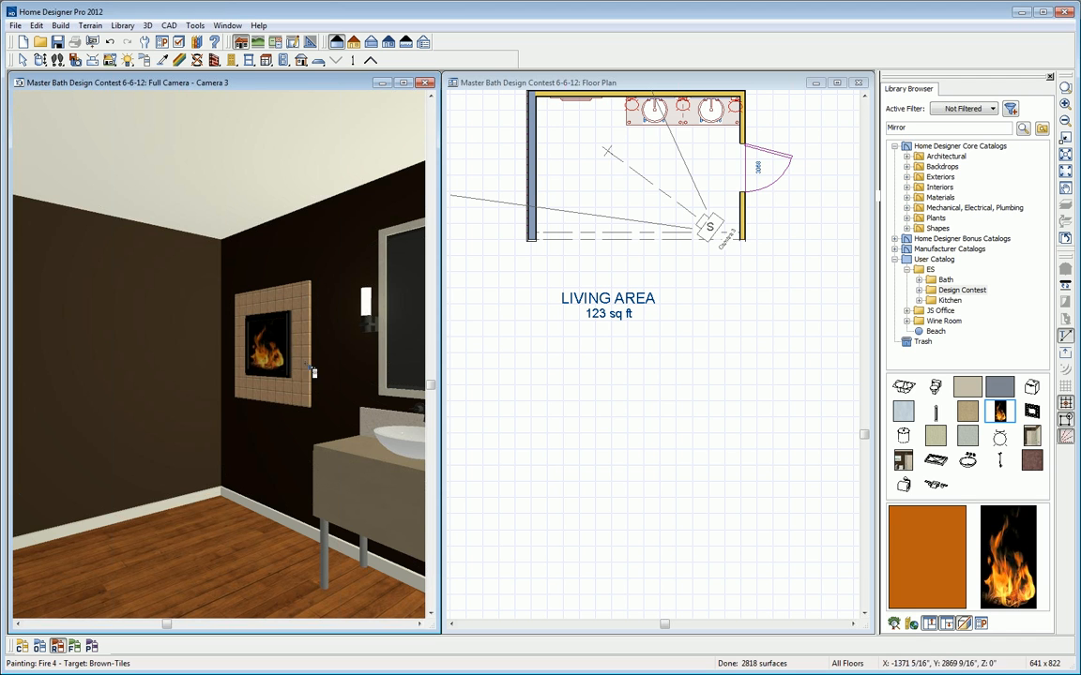
{"action": "left_click", "coordinate": [971, 412]}
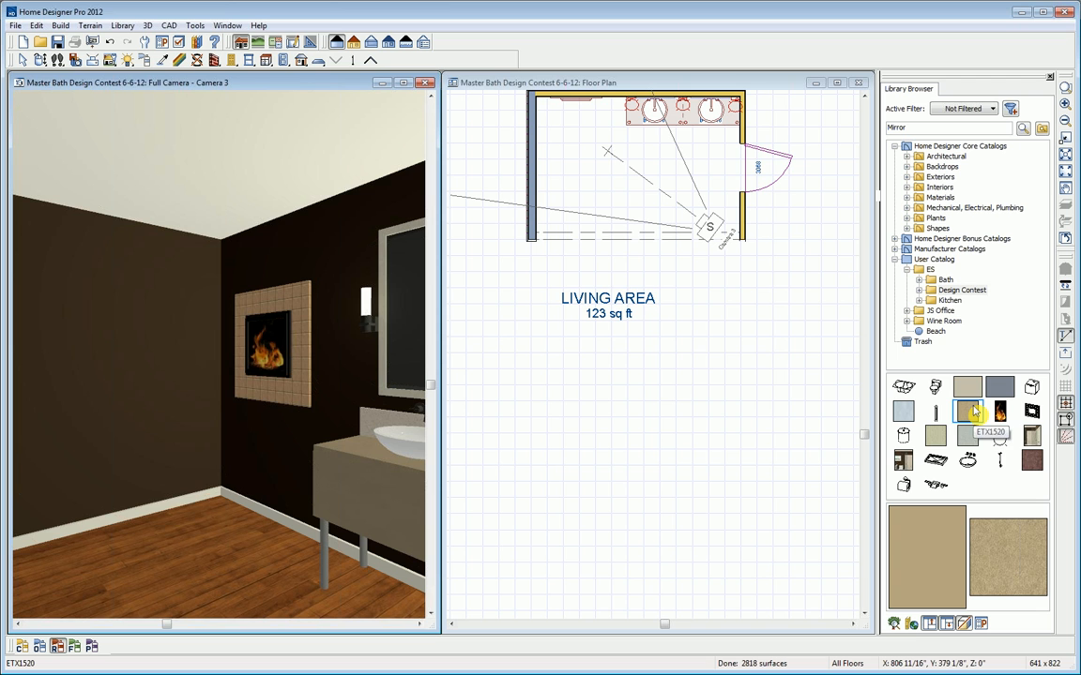
{"action": "left_click", "coordinate": [308, 385]}
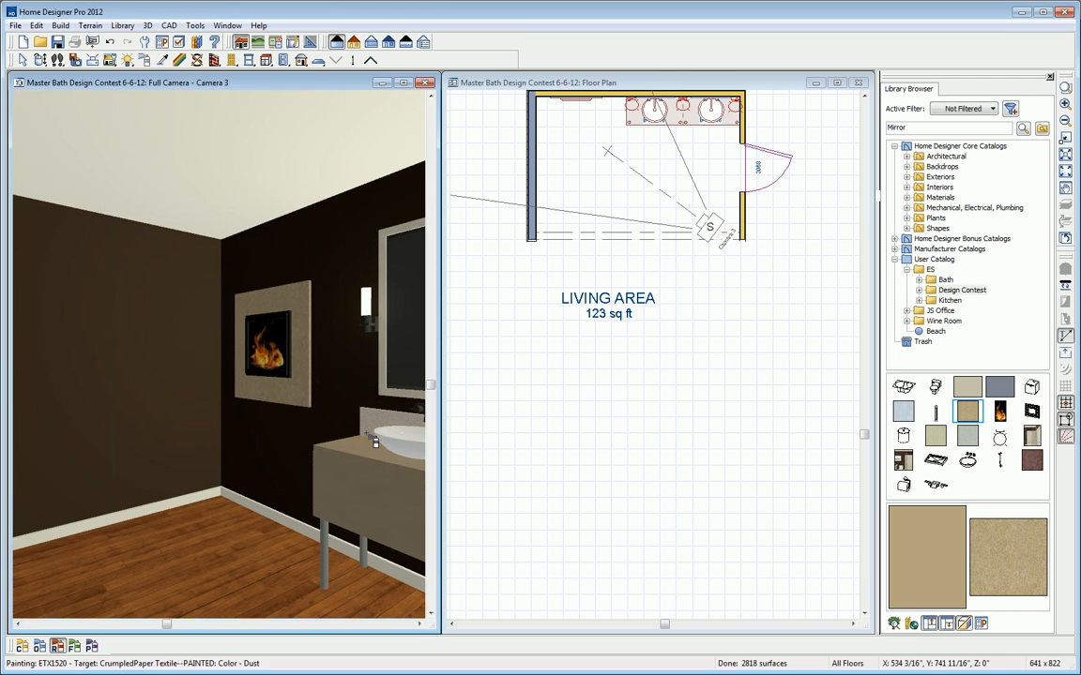
Place a base cabinet in the floor plan corner below the fireplace, where the vanity wall meets the wall opposite the door.
{"action": "left_click", "coordinate": [537, 83]}
{"action": "middle_click_drag", "start_coordinate": [602, 123], "coordinate": [588, 202]}
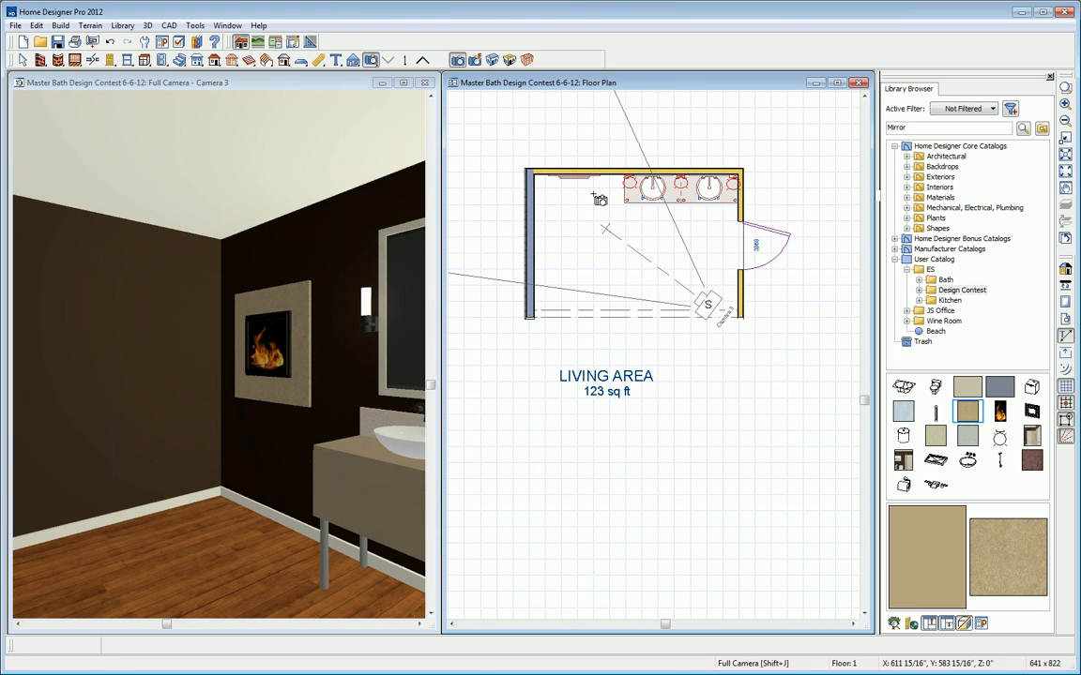
{"action": "scroll", "coordinate": [593, 196], "scroll_direction": "up", "scroll_amount": 2}
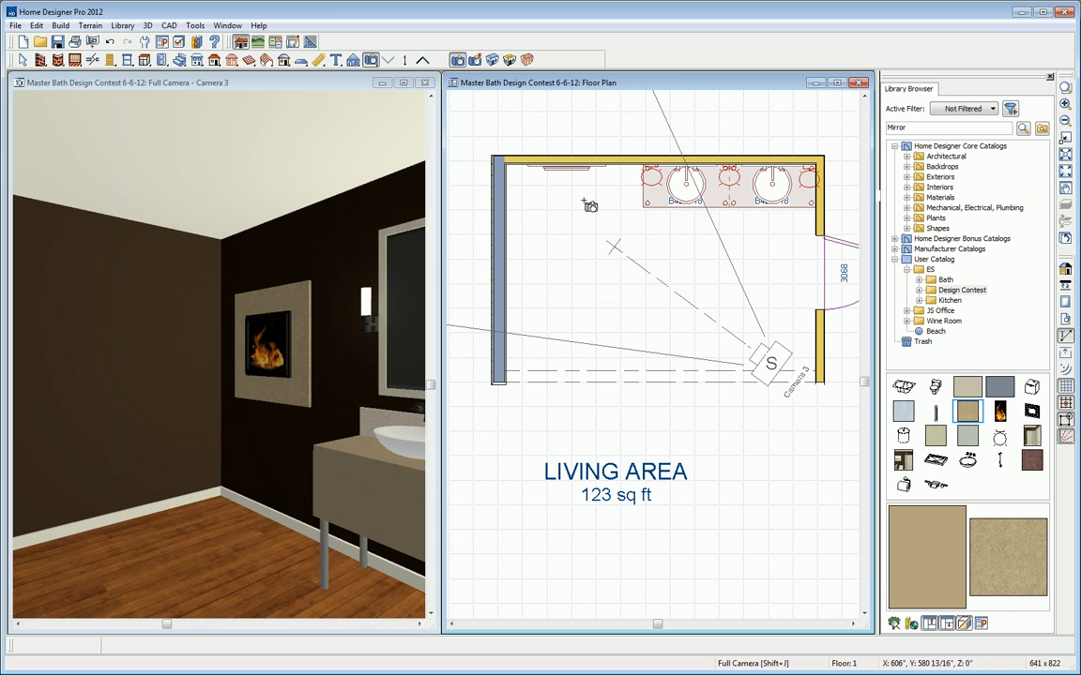
{"action": "scroll", "coordinate": [582, 200], "scroll_direction": "up", "scroll_amount": 1}
{"action": "key", "text": "space"}
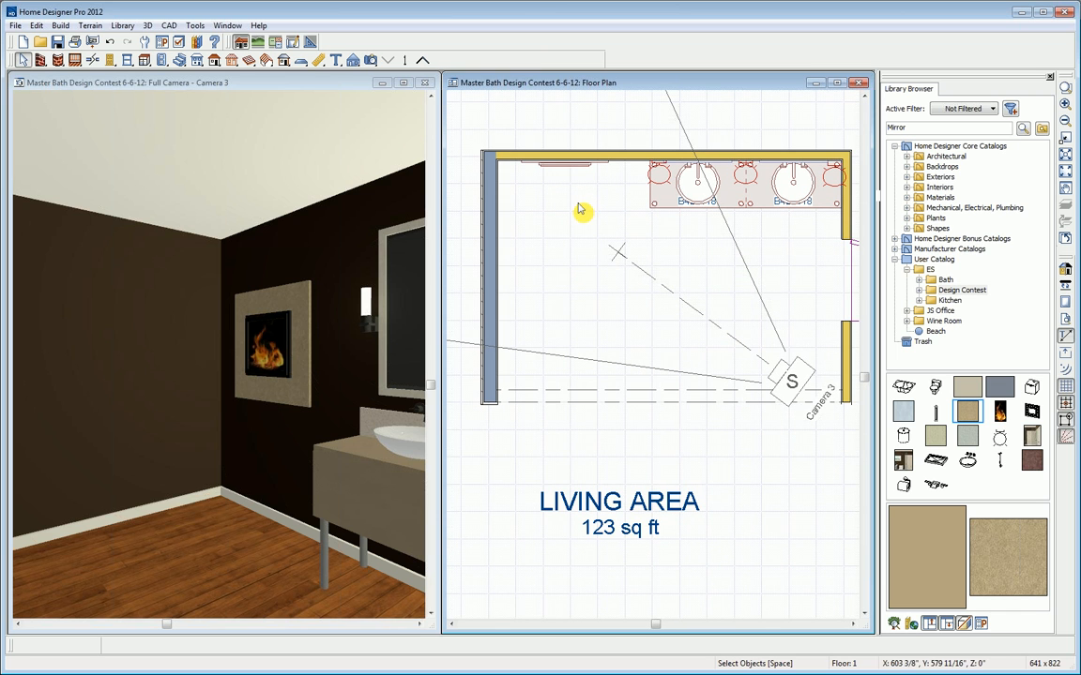
{"action": "left_click", "coordinate": [144, 59]}
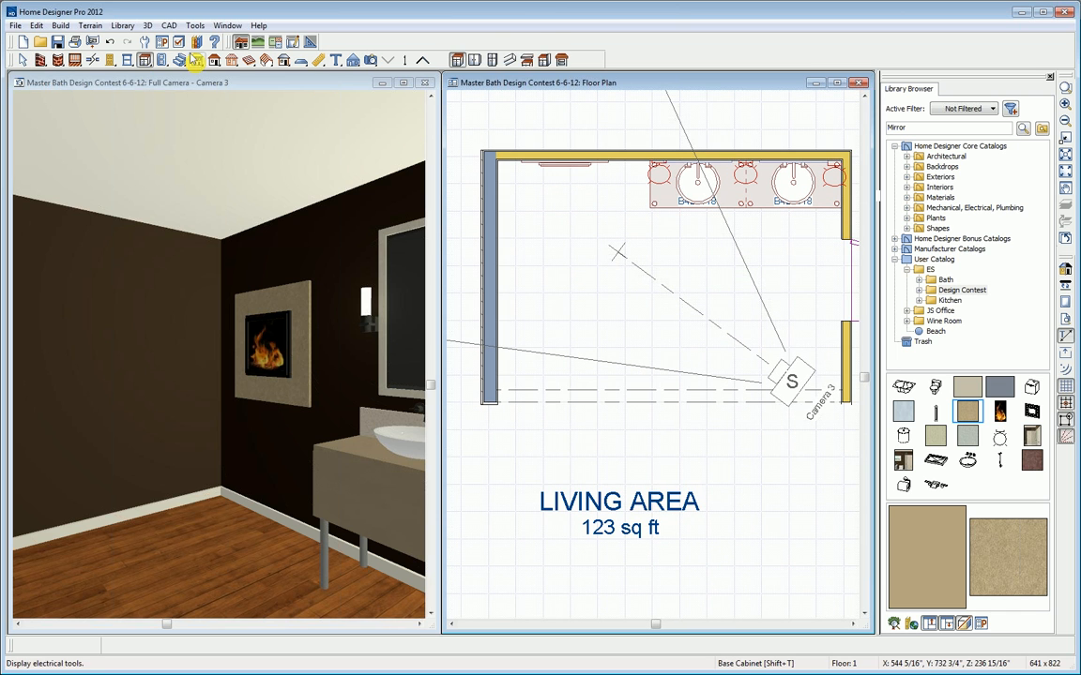
{"action": "left_click", "coordinate": [458, 60]}
{"action": "left_click", "coordinate": [523, 188]}
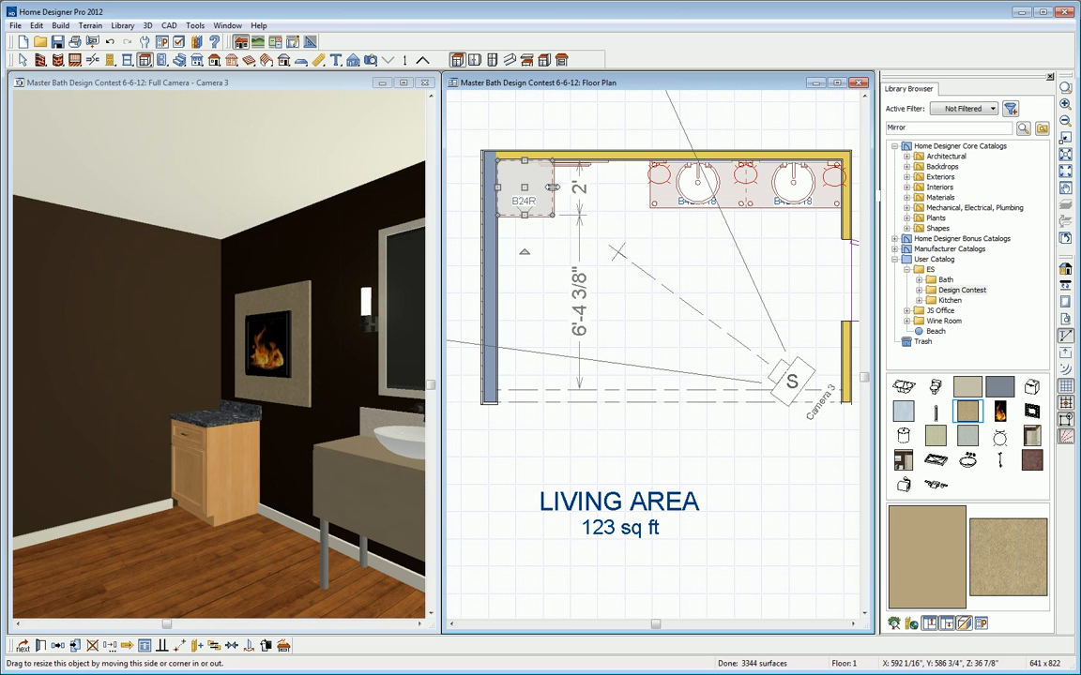
Resize the new corner base cabinet to 54" wide and 9" deep, so it runs beneath the fireplace.
{"action": "left_click_drag", "start_coordinate": [553, 187], "coordinate": [620, 184]}
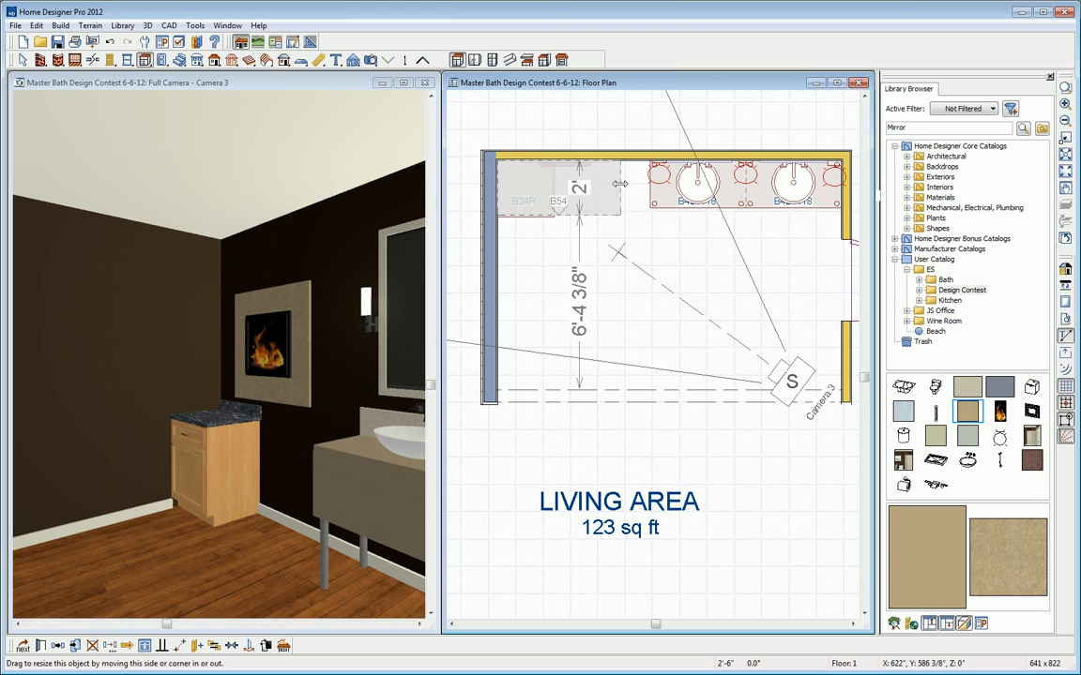
{"action": "left_click_drag", "start_coordinate": [619, 184], "coordinate": [619, 185]}
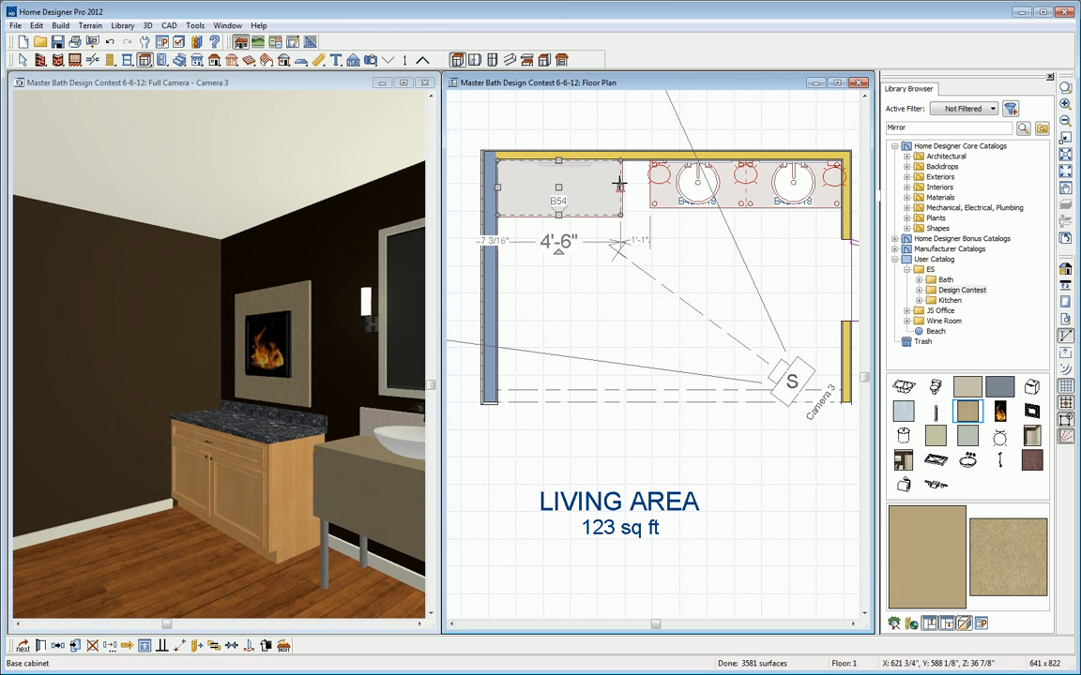
{"action": "left_click_drag", "start_coordinate": [558, 213], "coordinate": [566, 179]}
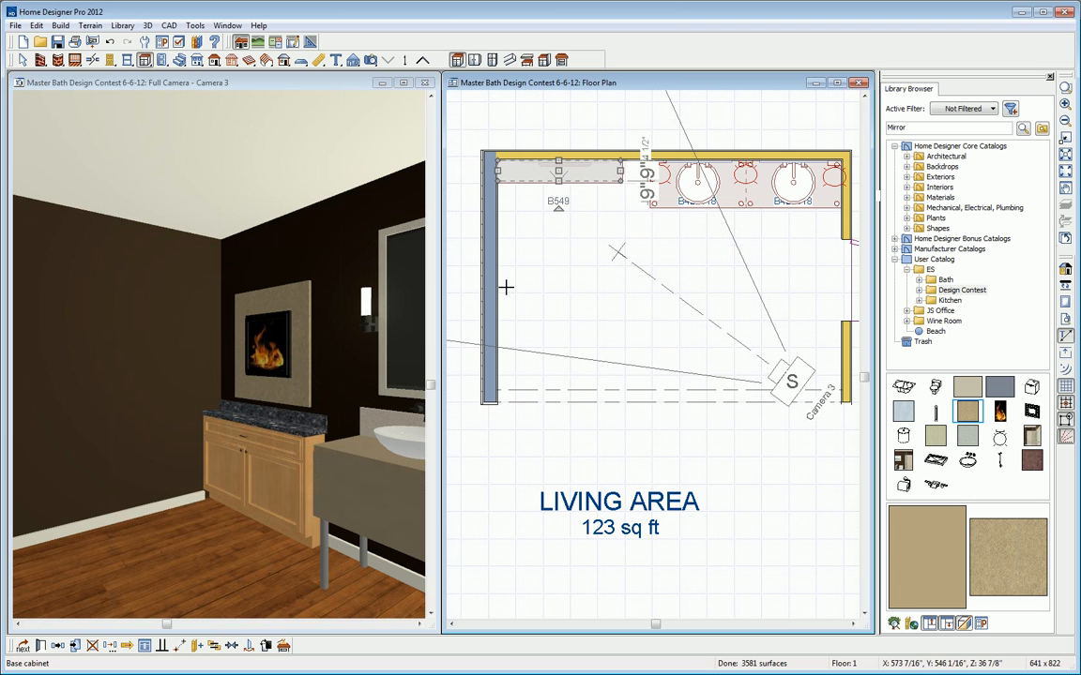
Set the backsplash height of the base cabinet under the fireplace to 0" in its specification.
{"action": "left_click", "coordinate": [42, 647]}
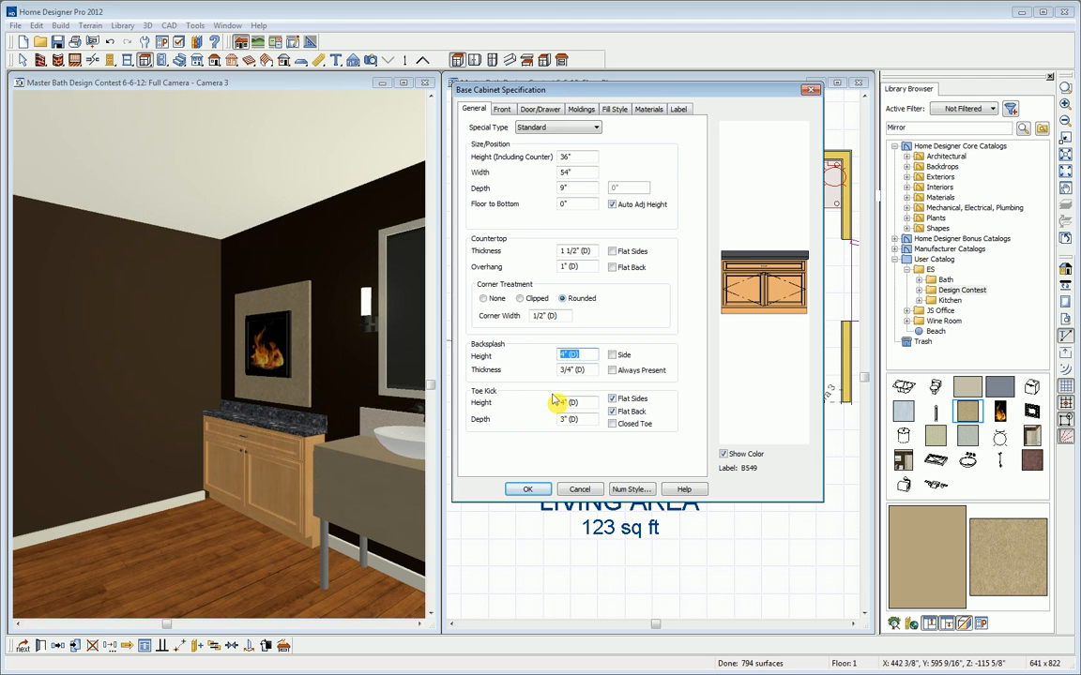
{"action": "type", "text": "0"}
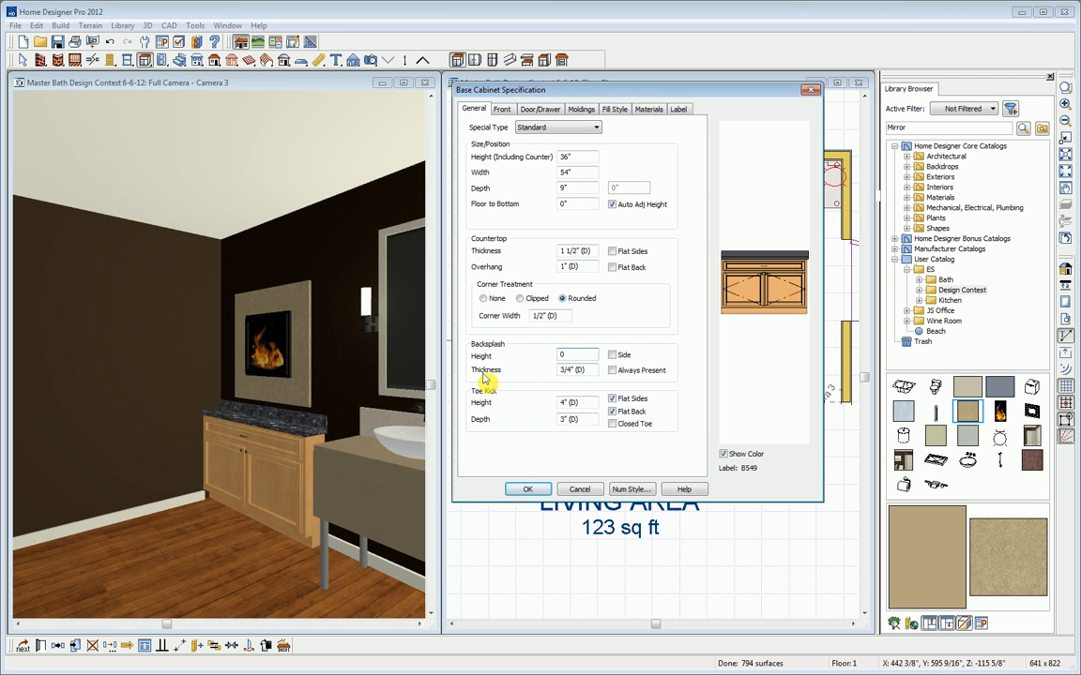
{"action": "left_click", "coordinate": [576, 205]}
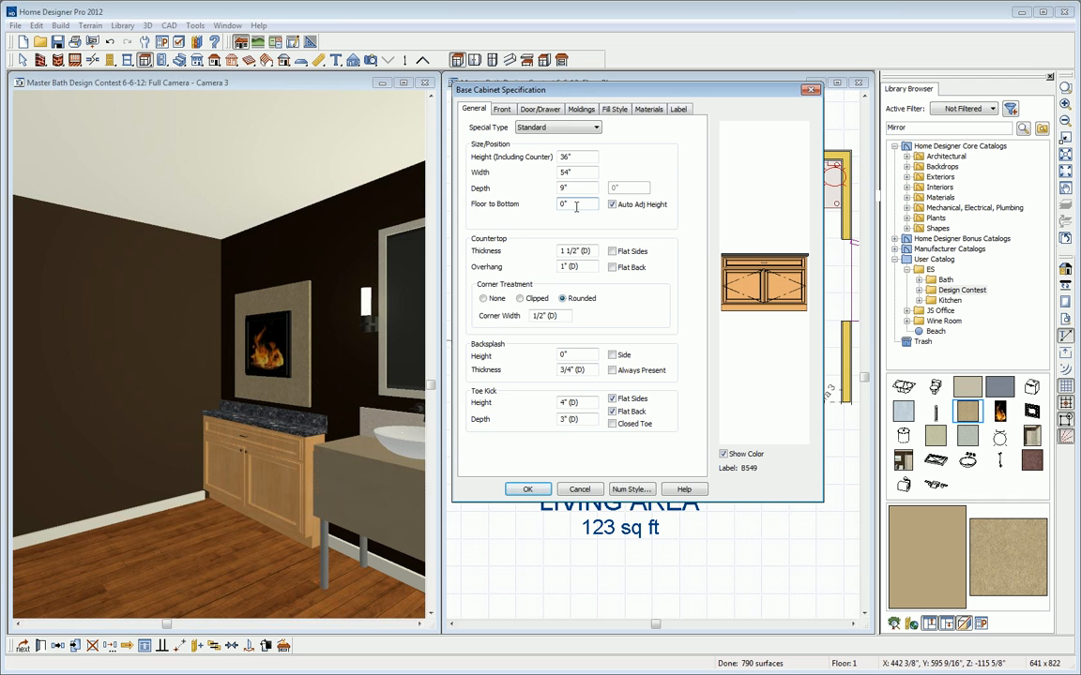
Delete the cabinet's drawer, doors and toe kick, and make its whole front a single Blank Area.
{"action": "left_click", "coordinate": [760, 271]}
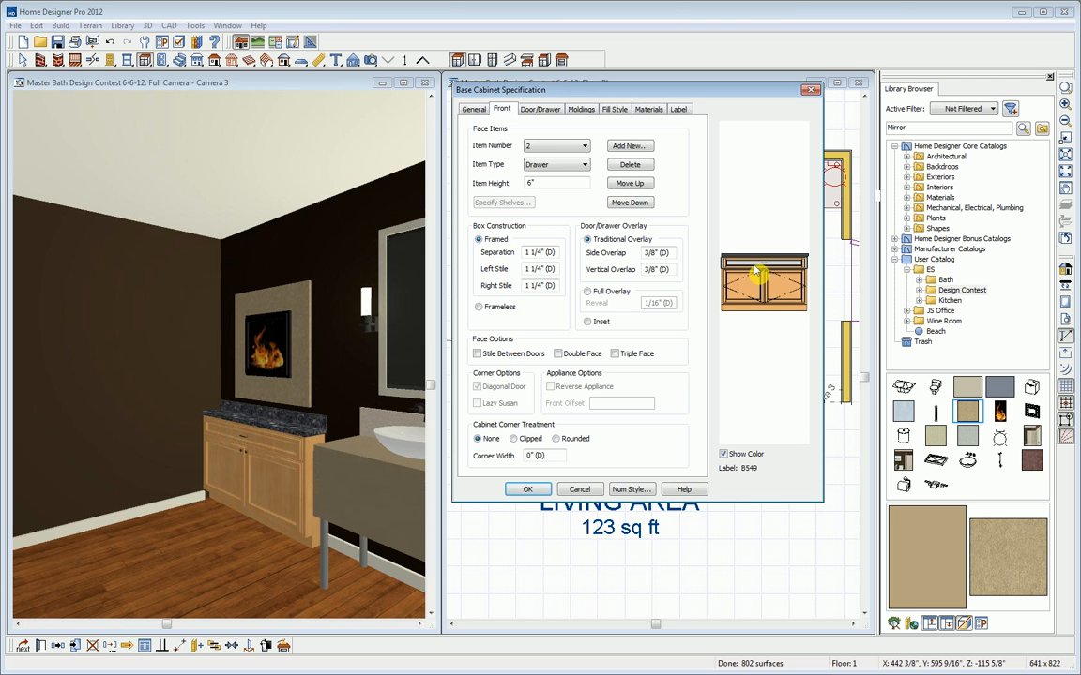
{"action": "left_click", "coordinate": [642, 168]}
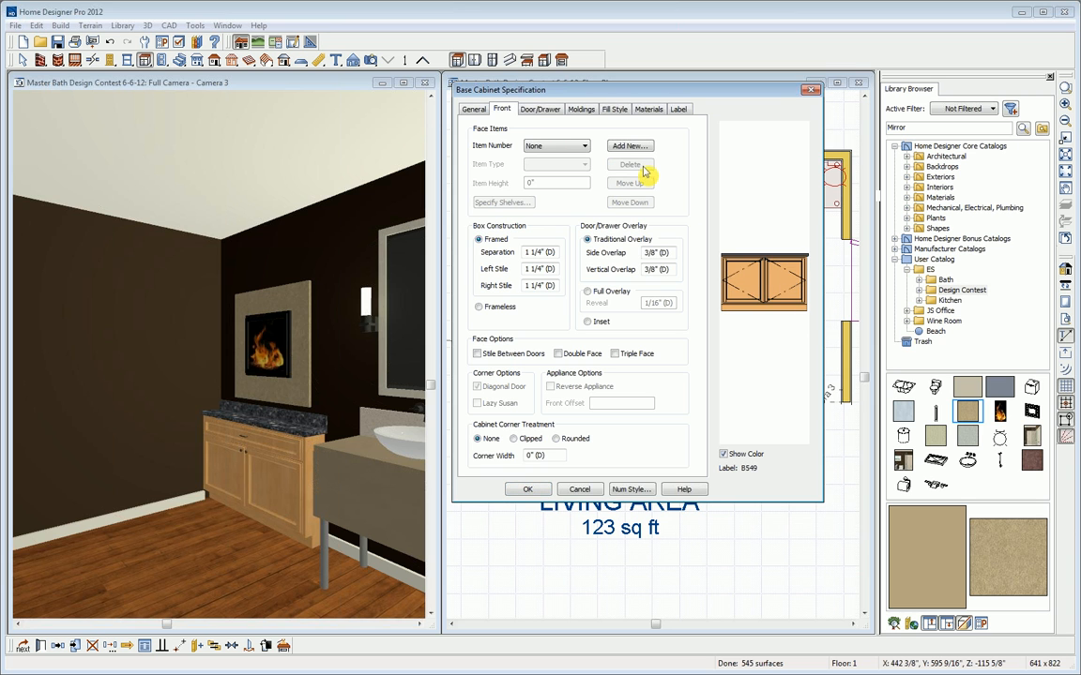
{"action": "left_click", "coordinate": [737, 268]}
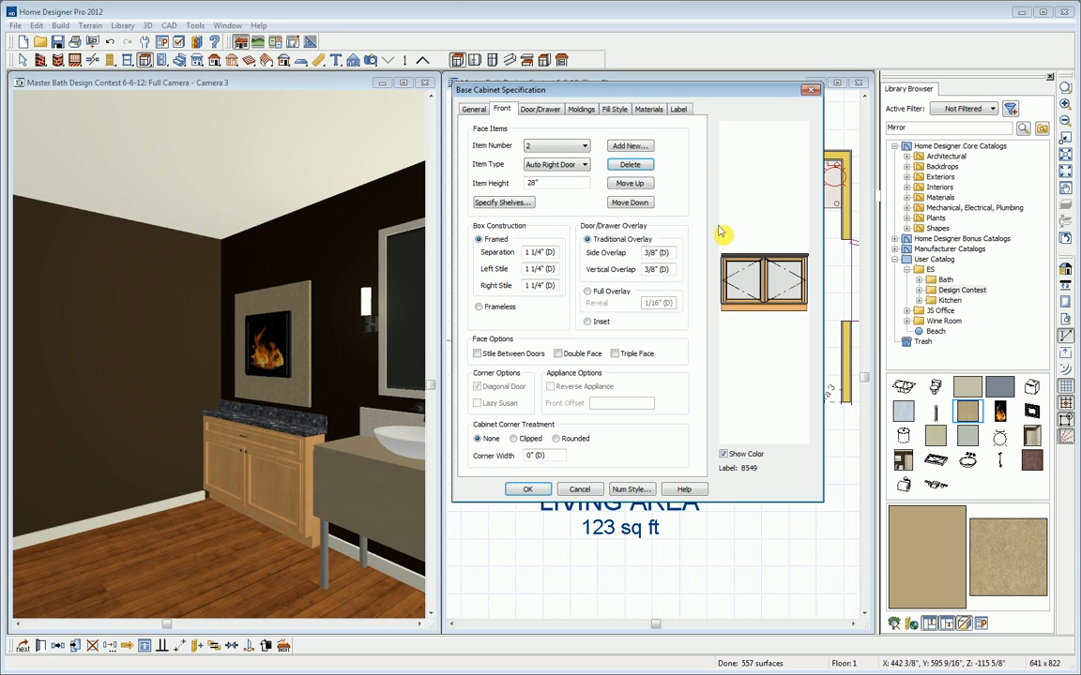
{"action": "left_click", "coordinate": [640, 166]}
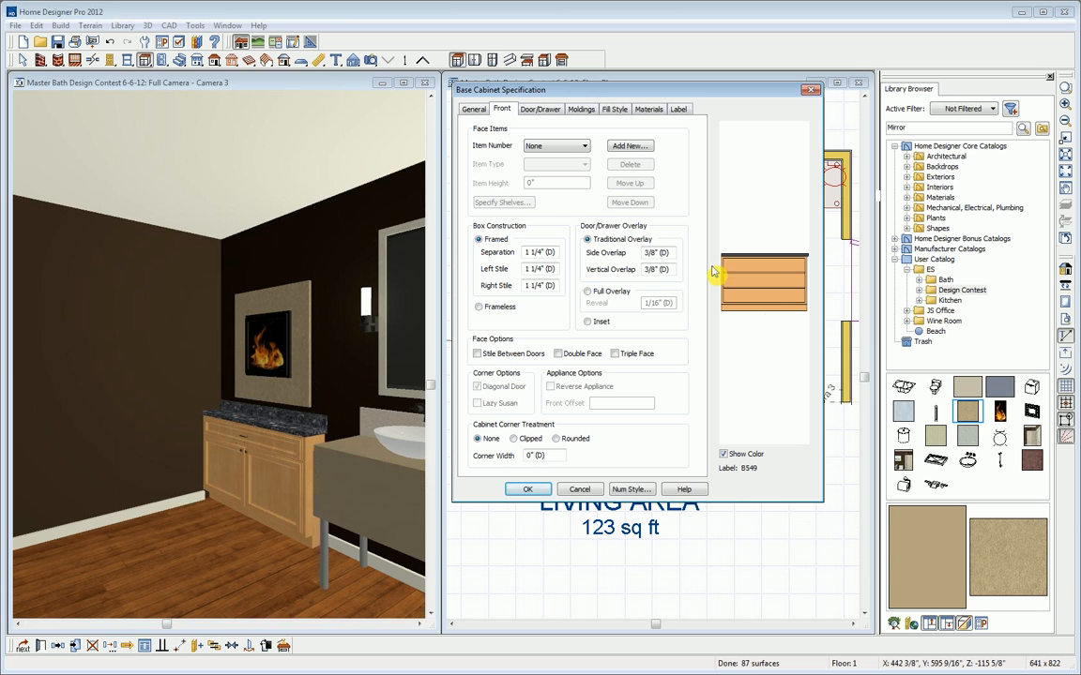
{"action": "left_click", "coordinate": [764, 308]}
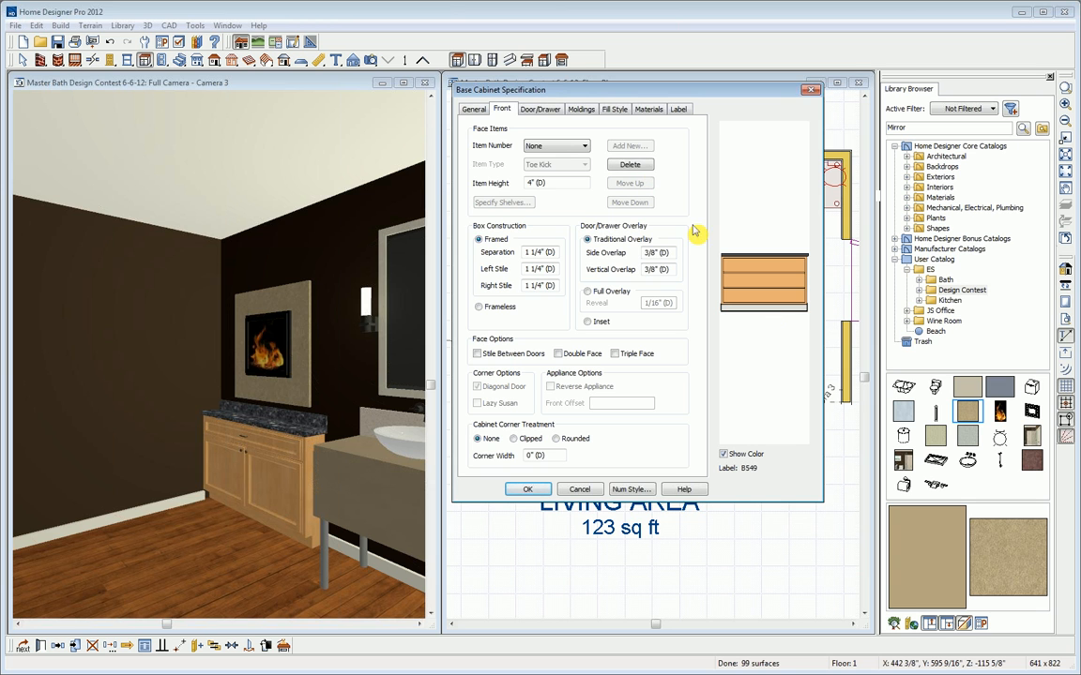
{"action": "left_click", "coordinate": [625, 166]}
{"action": "left_click", "coordinate": [762, 291]}
{"action": "left_click", "coordinate": [575, 167]}
{"action": "left_click", "coordinate": [571, 176]}
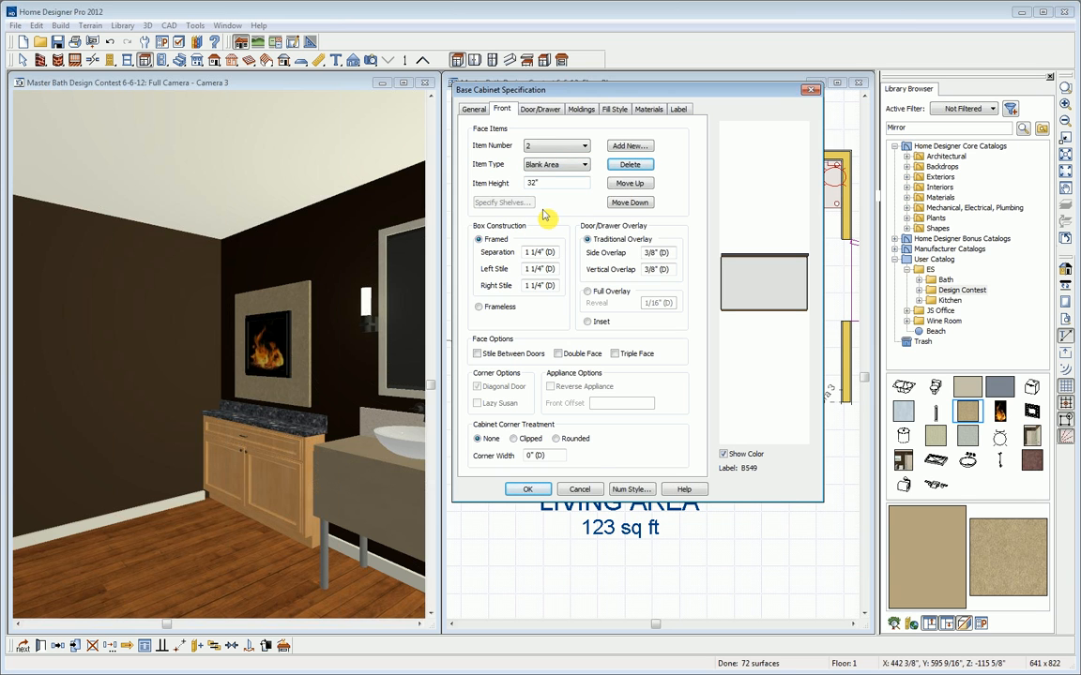
Set the cabinet's height including the counter to 30" and apply the specification.
{"action": "left_click", "coordinate": [474, 109]}
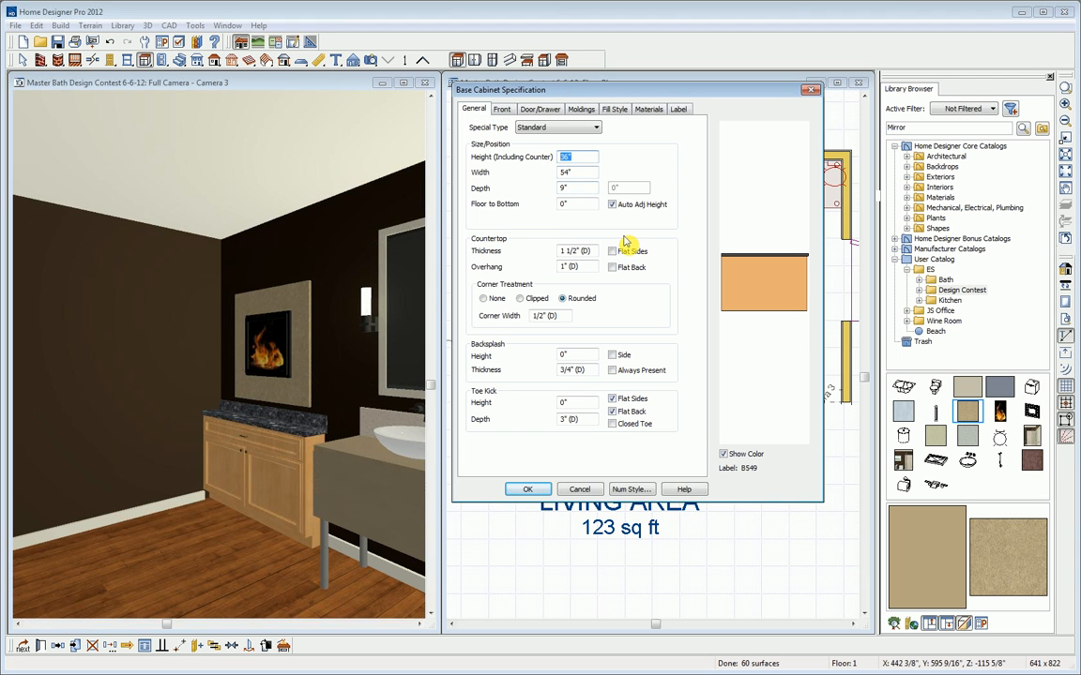
{"action": "type", "text": "30"}
{"action": "left_click", "coordinate": [529, 490]}
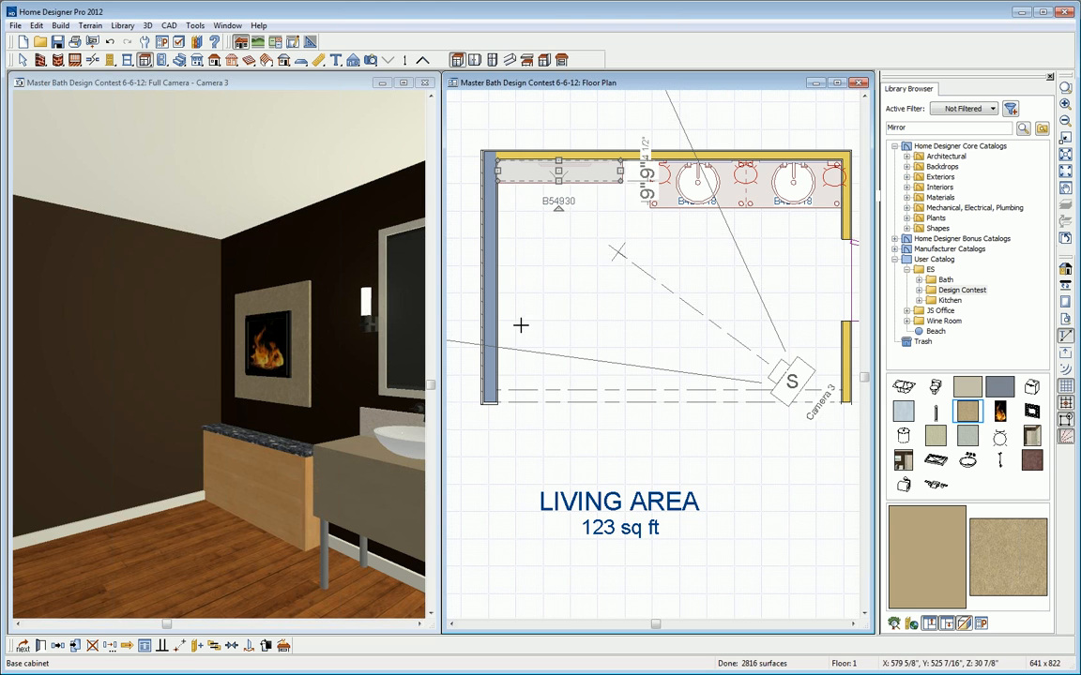
Copy the blank cabinet, turn the copy 180° to face the original, and move it to the opposite corner beside the invisible wall.
{"action": "left_click", "coordinate": [58, 645]}
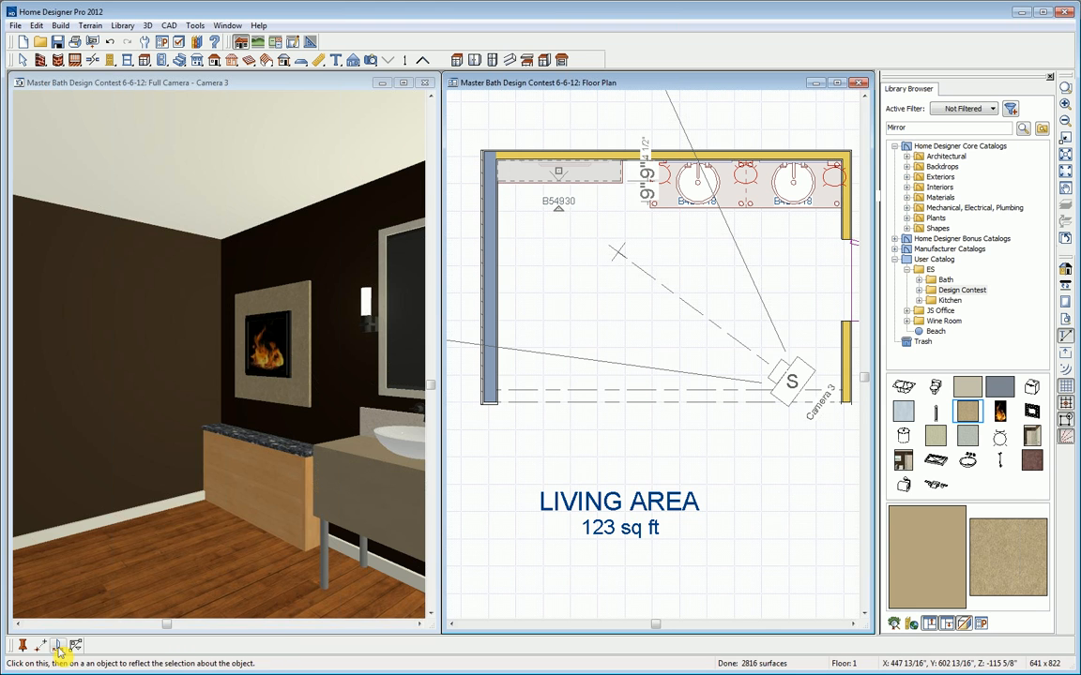
{"action": "left_click", "coordinate": [583, 340]}
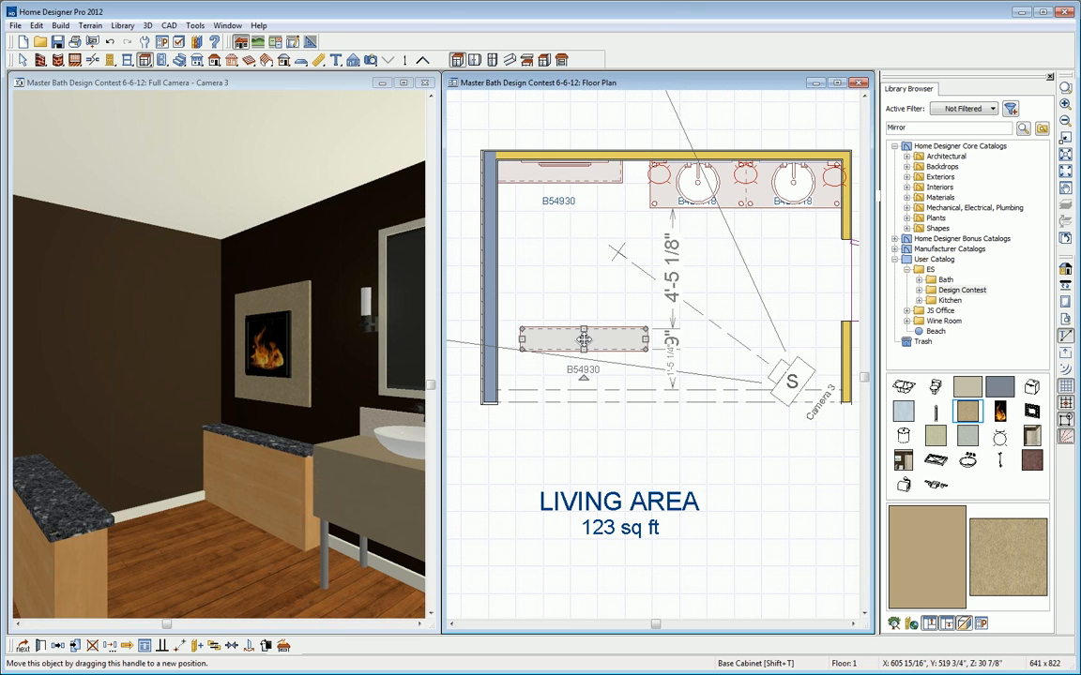
{"action": "left_click_drag", "start_coordinate": [584, 377], "coordinate": [580, 237]}
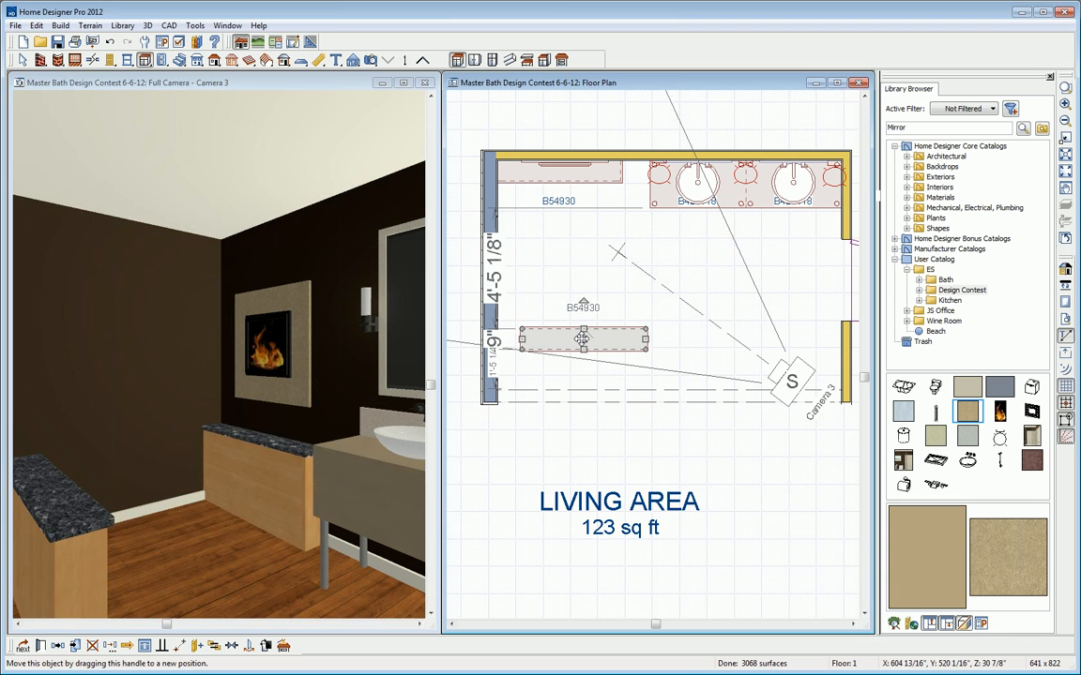
{"action": "left_click_drag", "start_coordinate": [583, 335], "coordinate": [546, 377]}
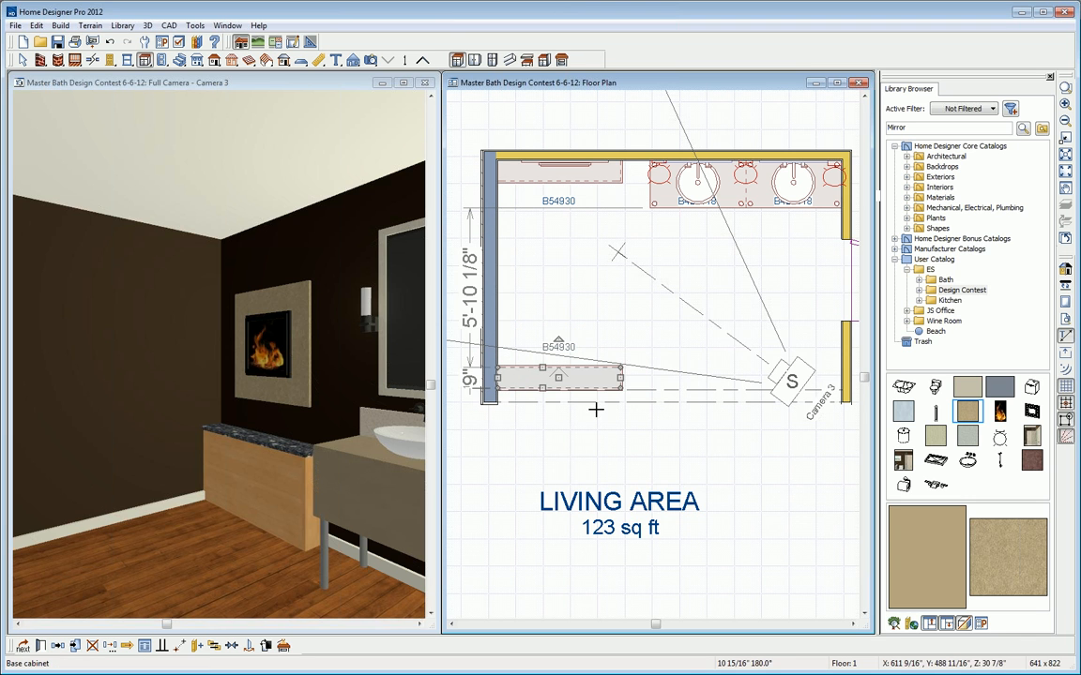
Turn off the Invisible option of the wall opposite the vanity.
{"action": "left_click", "coordinate": [662, 402]}
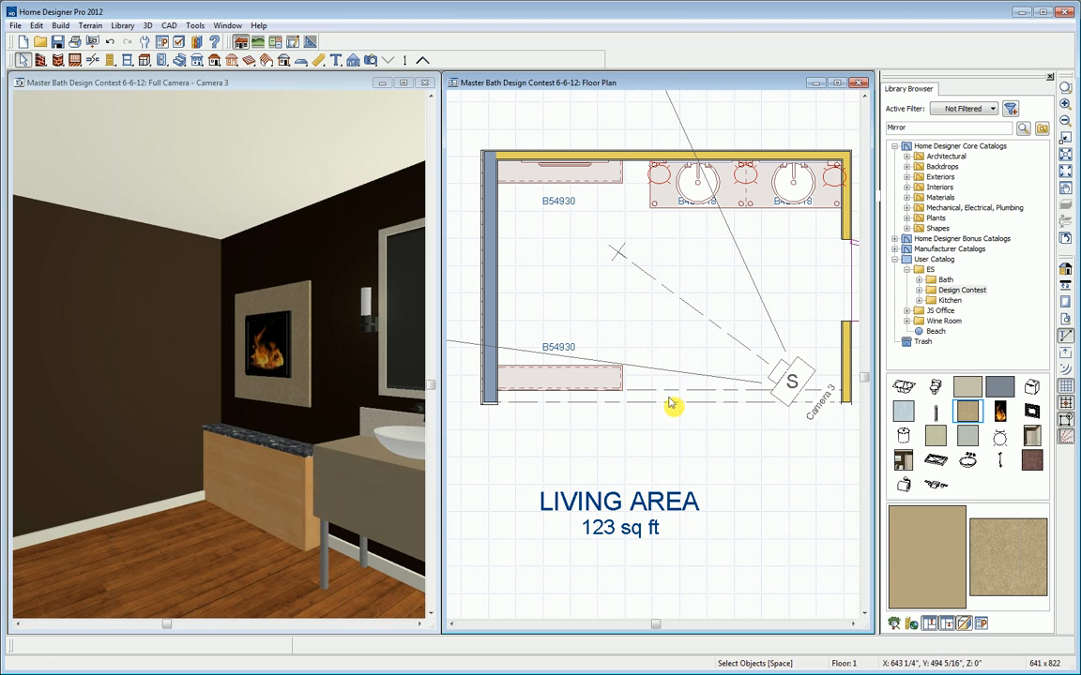
{"action": "double_click", "coordinate": [679, 401]}
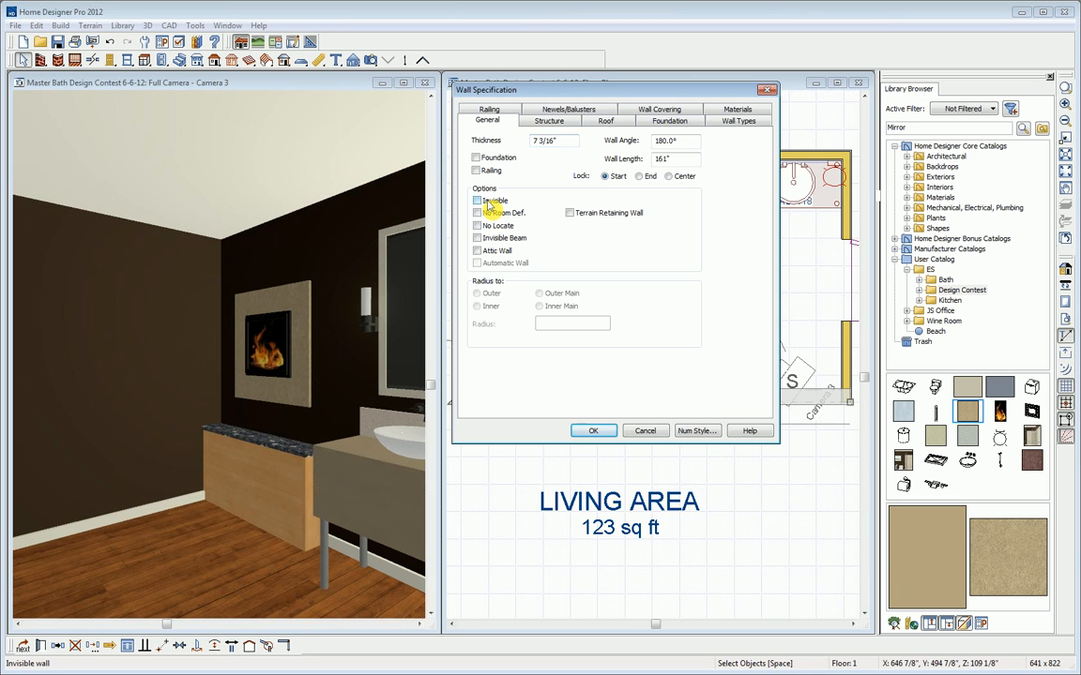
{"action": "left_click", "coordinate": [593, 430]}
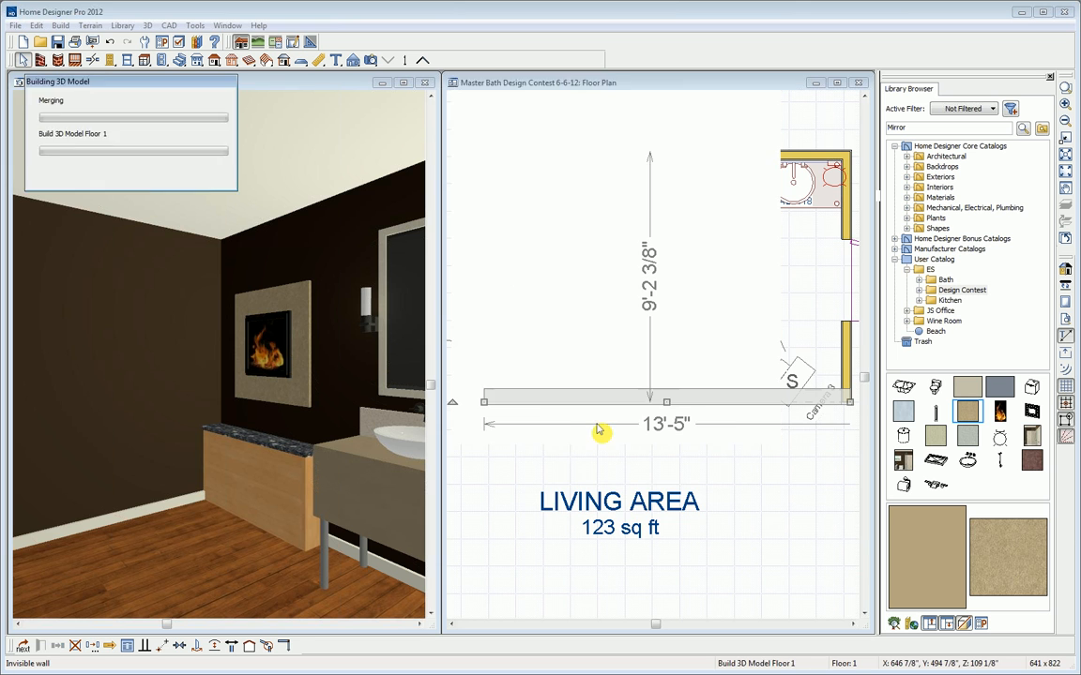
Move the copied cabinet flush against the wall opposite the vanity and extend its depth to 18".
{"action": "left_click", "coordinate": [579, 375]}
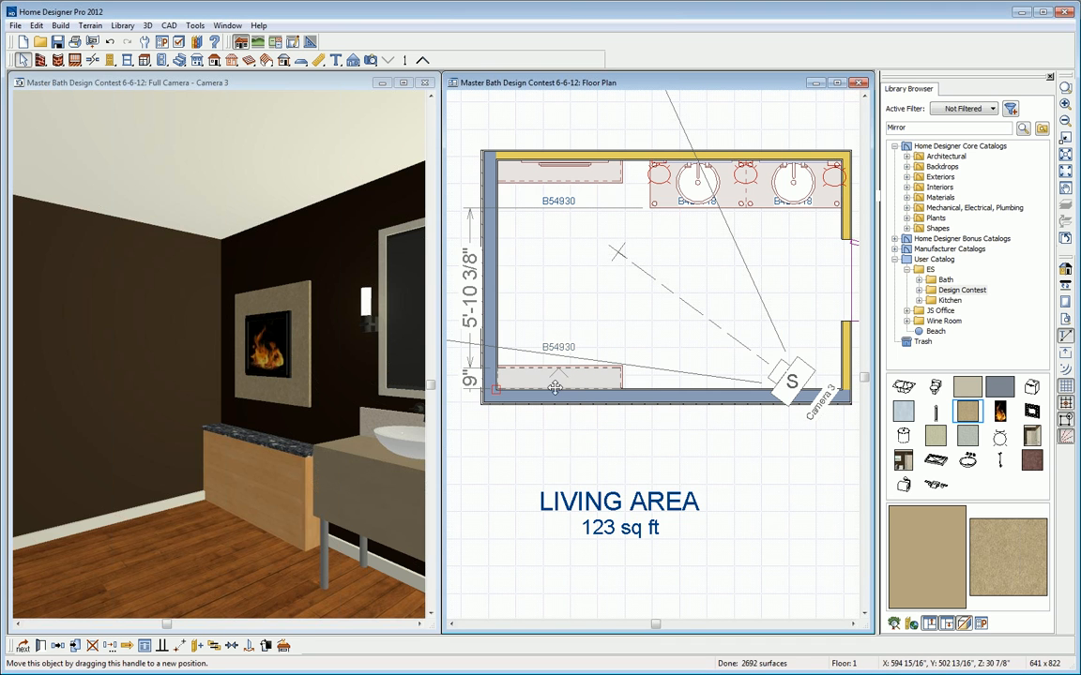
{"action": "left_click", "coordinate": [558, 398]}
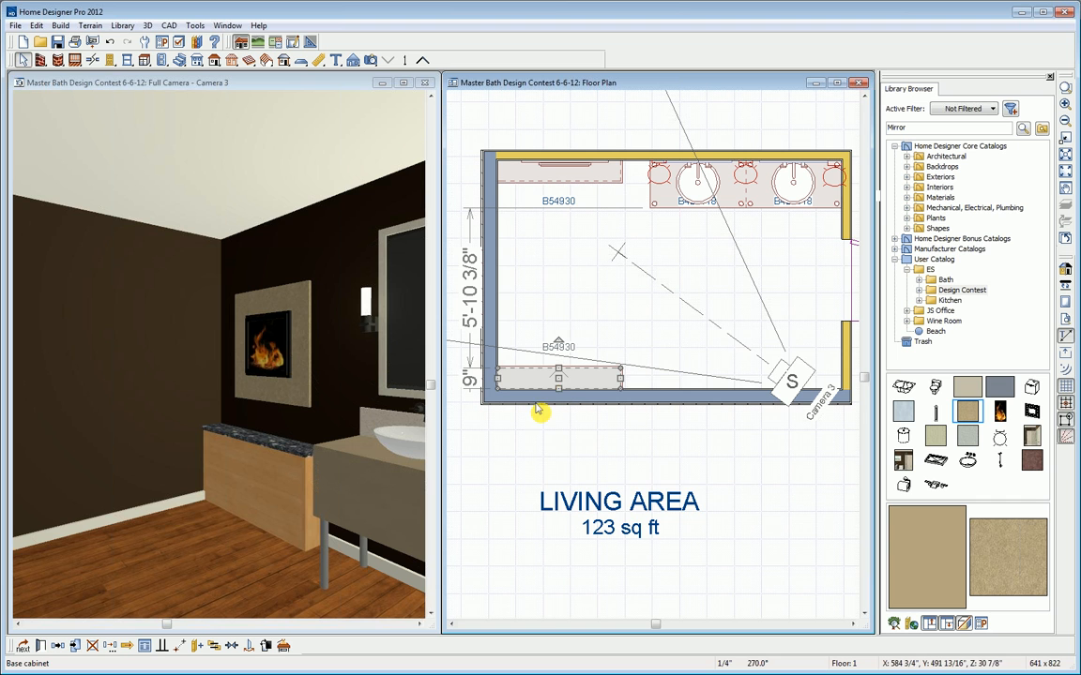
{"action": "left_click_drag", "start_coordinate": [558, 371], "coordinate": [559, 353]}
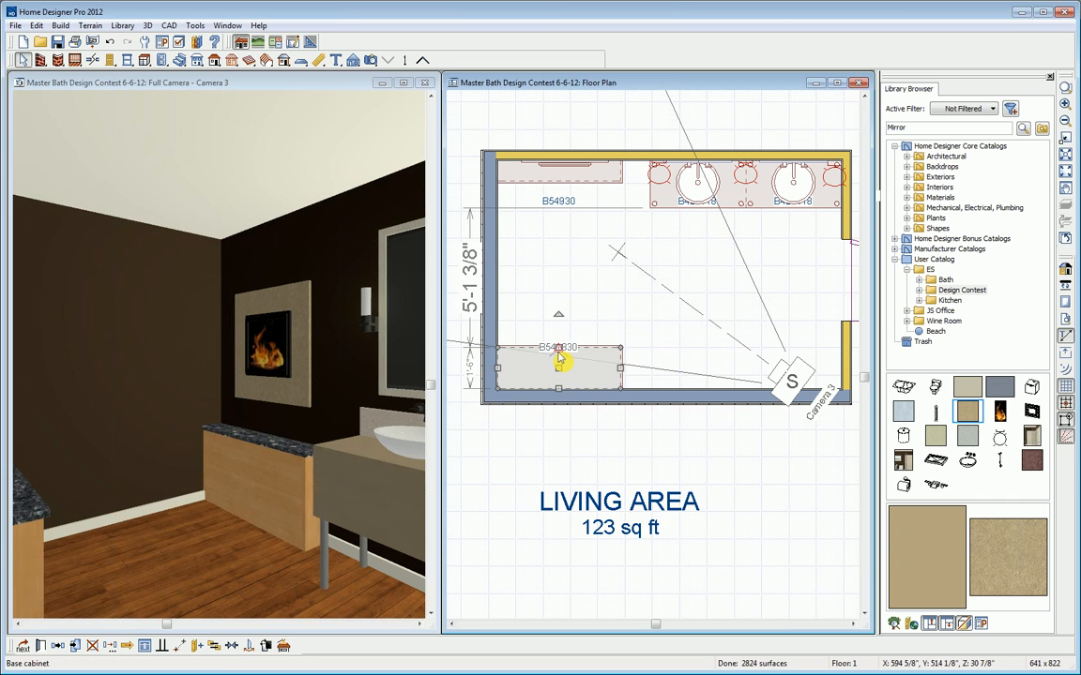
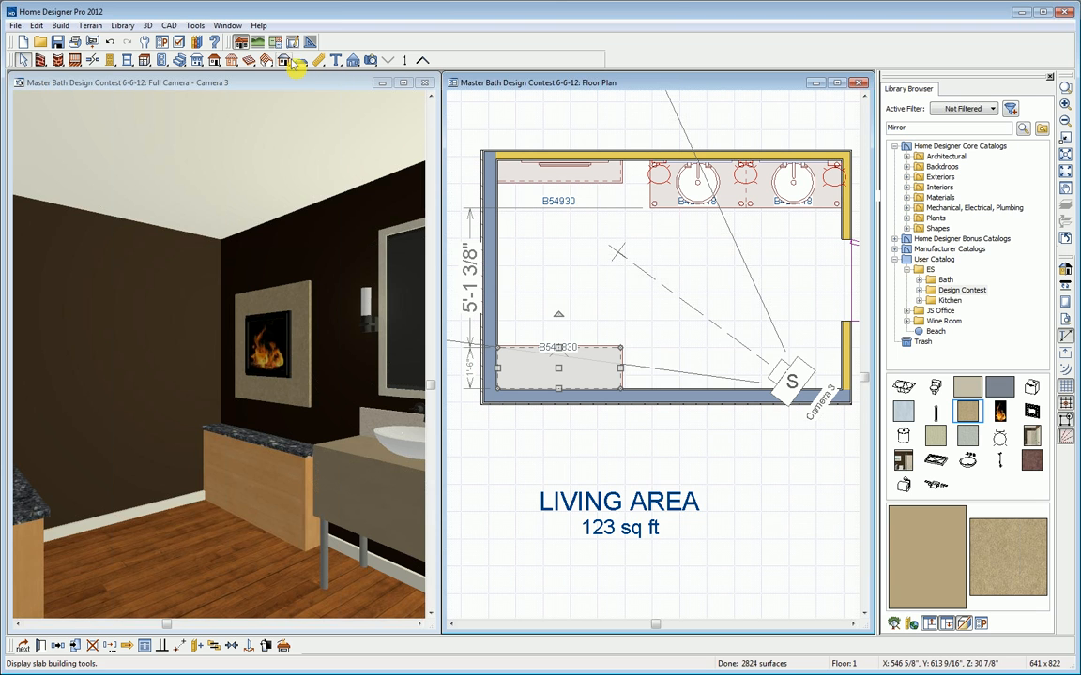
Copy the 9" deep cabinet, rotate it against the wall opposite the door, and stretch it to about 6'-1" to fill between the two cabinets.
{"action": "left_click", "coordinate": [527, 183]}
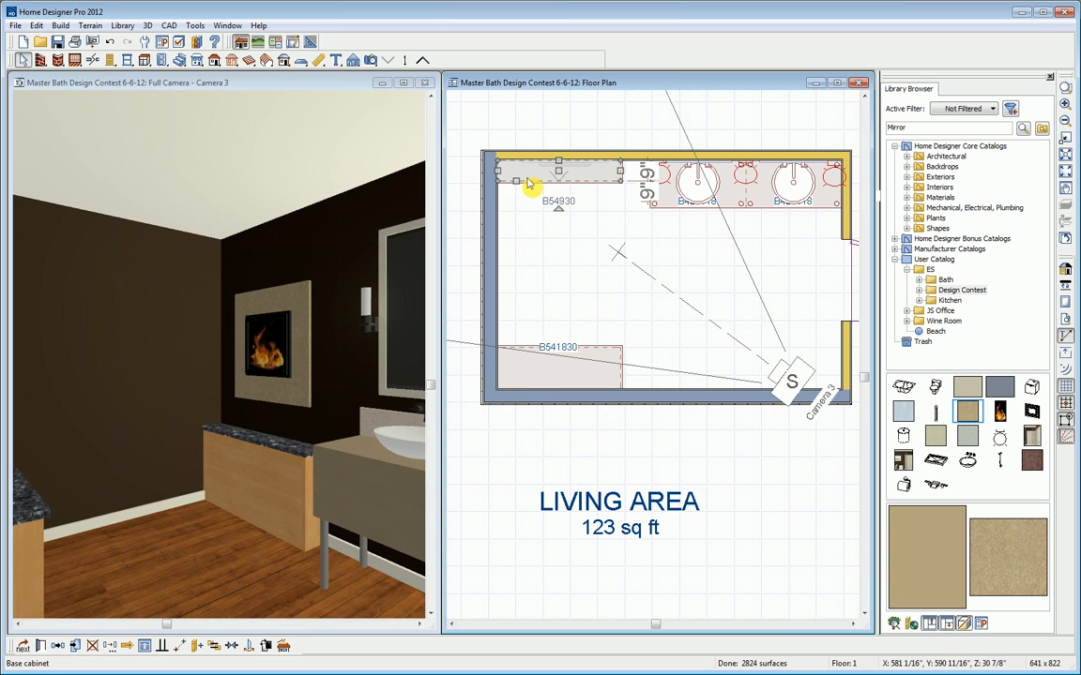
{"action": "left_click", "coordinate": [58, 645]}
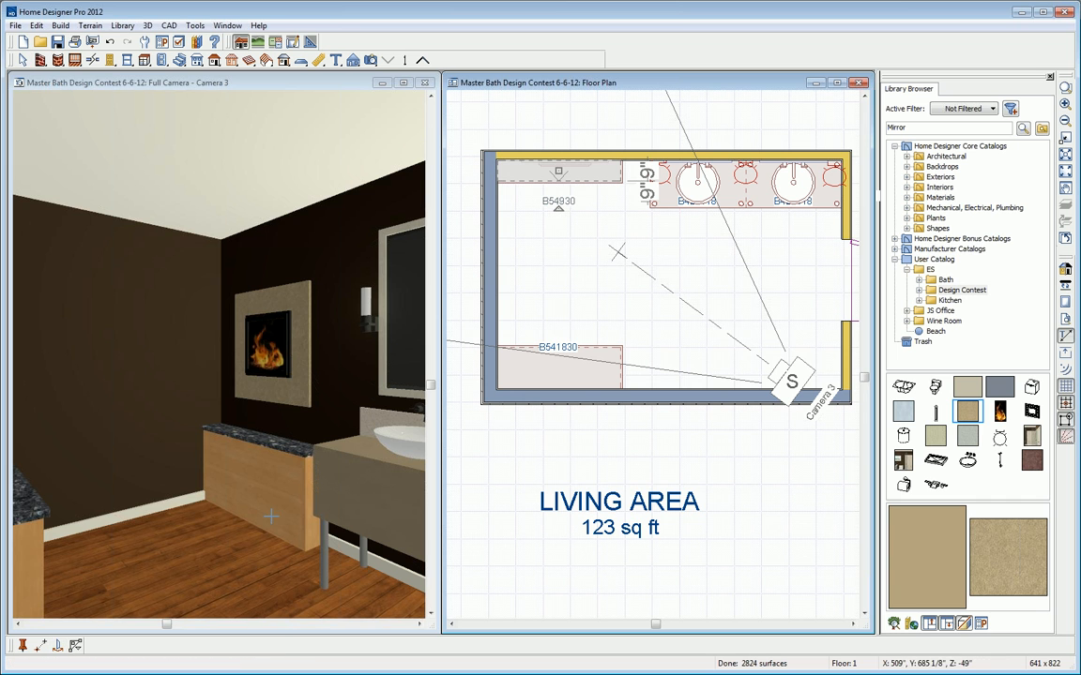
{"action": "left_click", "coordinate": [583, 282]}
{"action": "left_click_drag", "start_coordinate": [584, 251], "coordinate": [502, 289]}
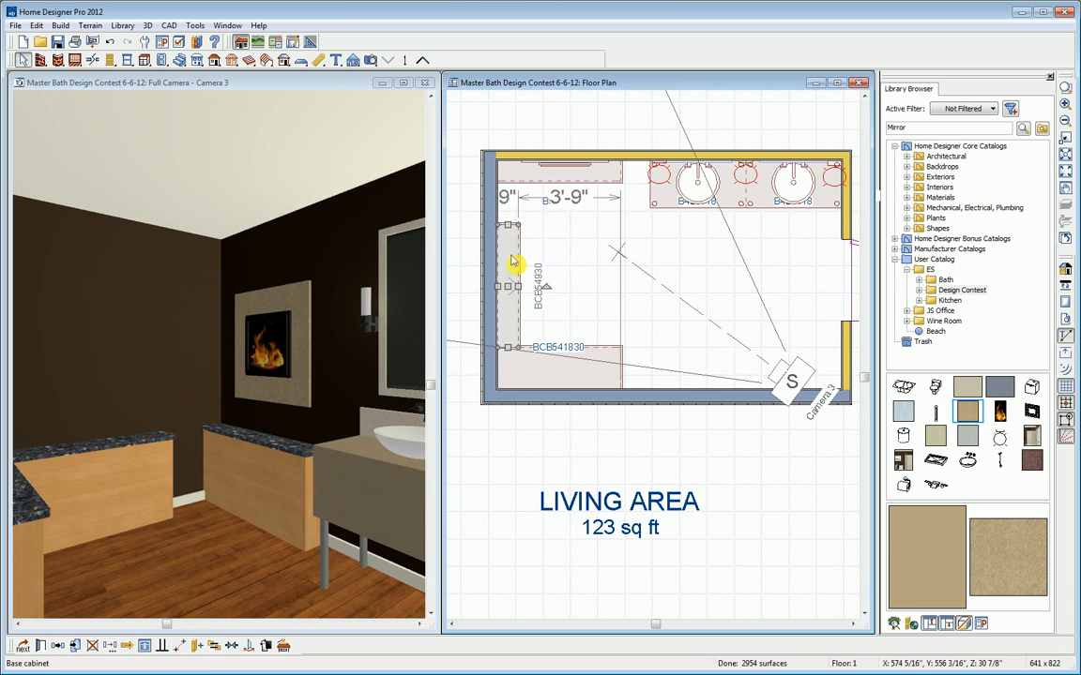
{"action": "left_click_drag", "start_coordinate": [506, 164], "coordinate": [506, 165]}
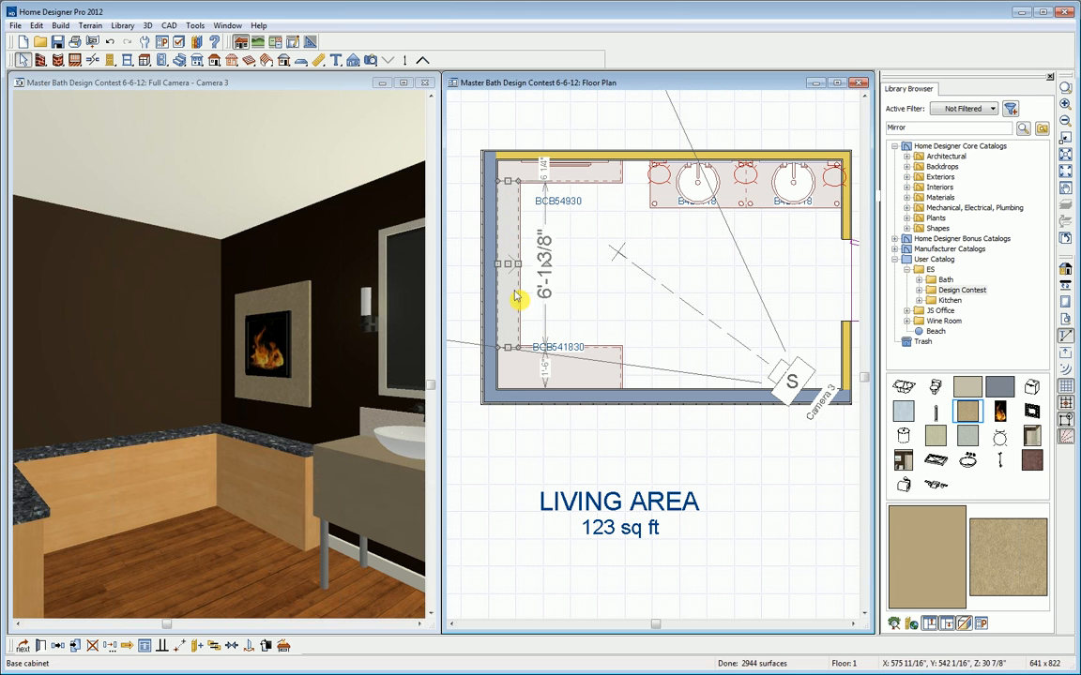
{"action": "left_click_drag", "start_coordinate": [509, 350], "coordinate": [508, 356]}
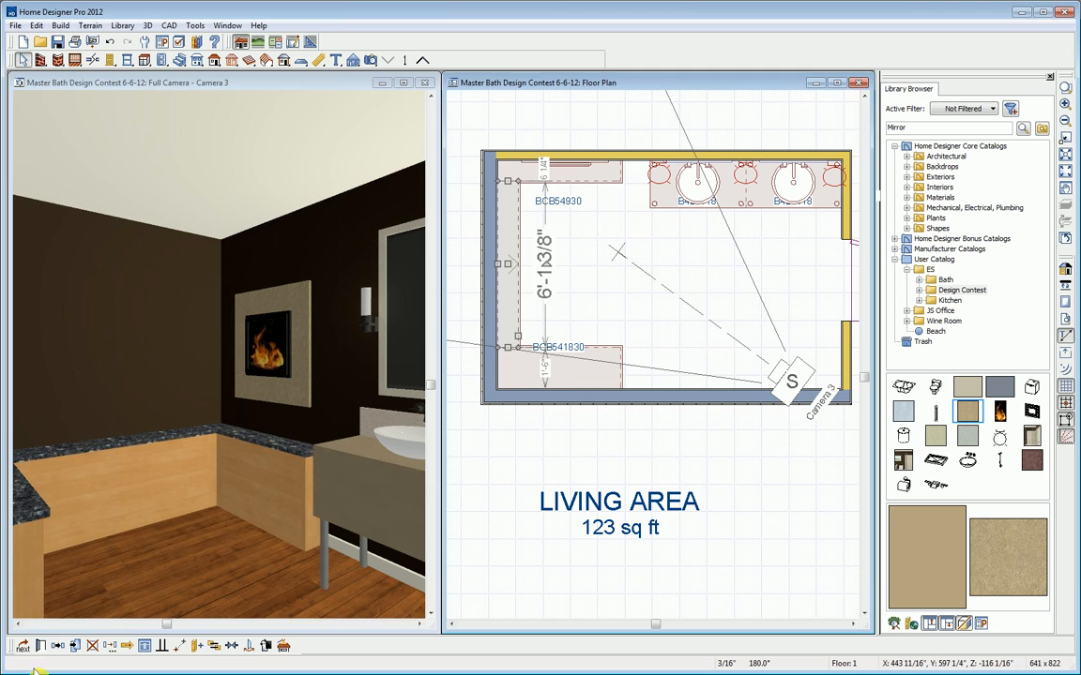
Set the 6'-1" long cabinet's height to 19", countertop overhang to 0", corner treatment to None, and backsplash height to 2".
{"action": "left_click", "coordinate": [40, 645]}
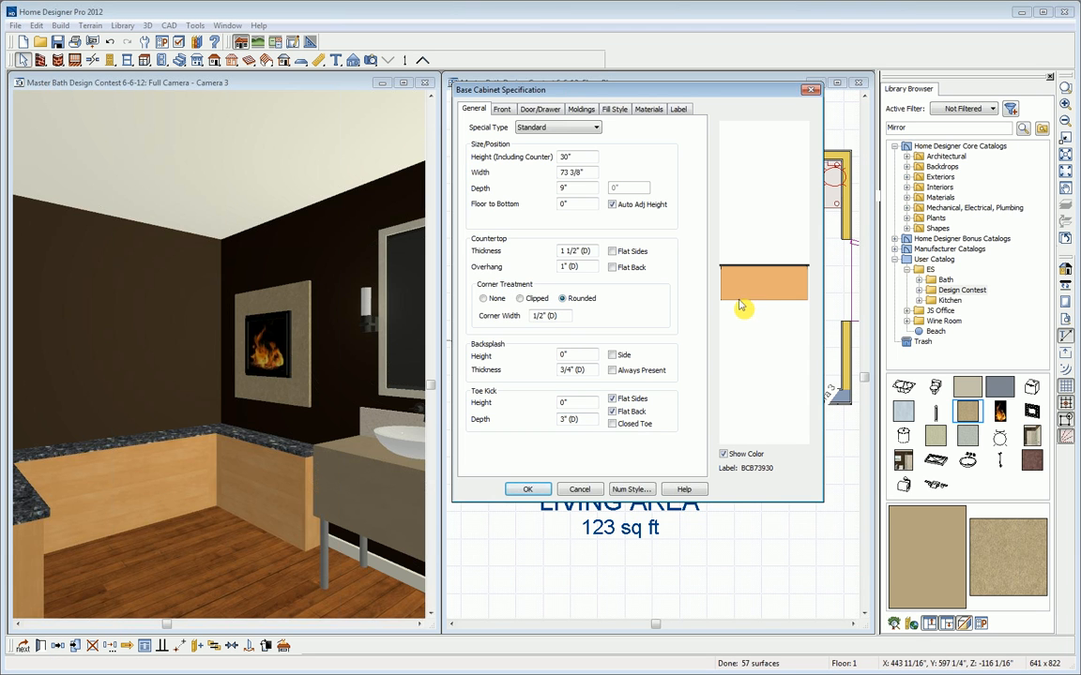
{"action": "left_click_drag", "start_coordinate": [582, 158], "coordinate": [554, 159]}
{"action": "type", "text": "19"}
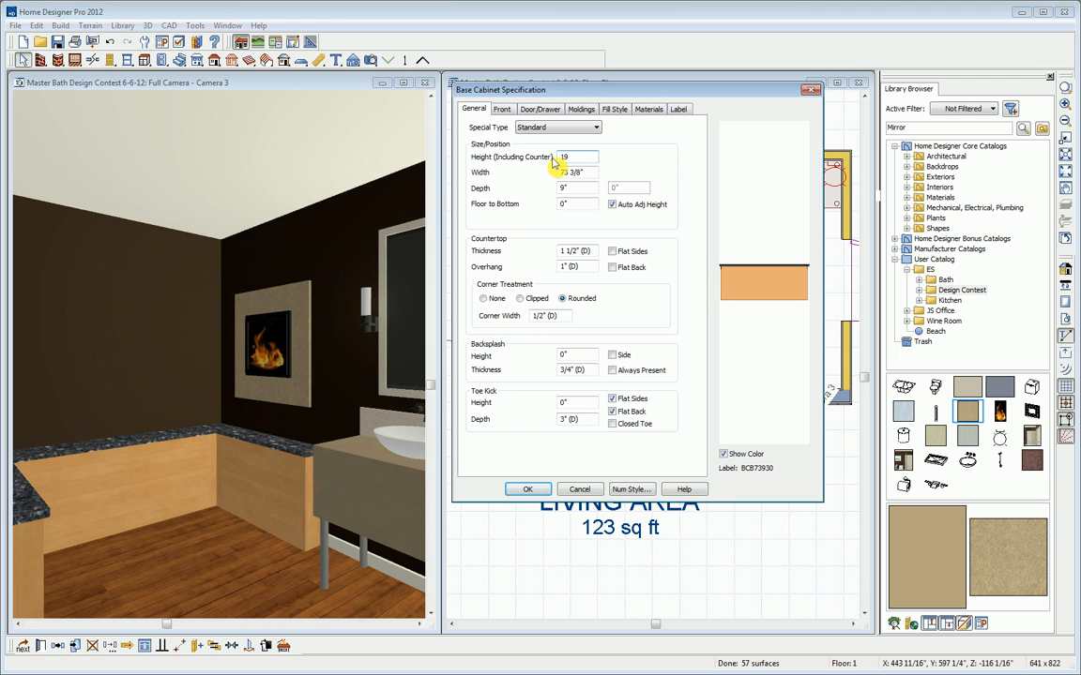
{"action": "left_click", "coordinate": [597, 266]}
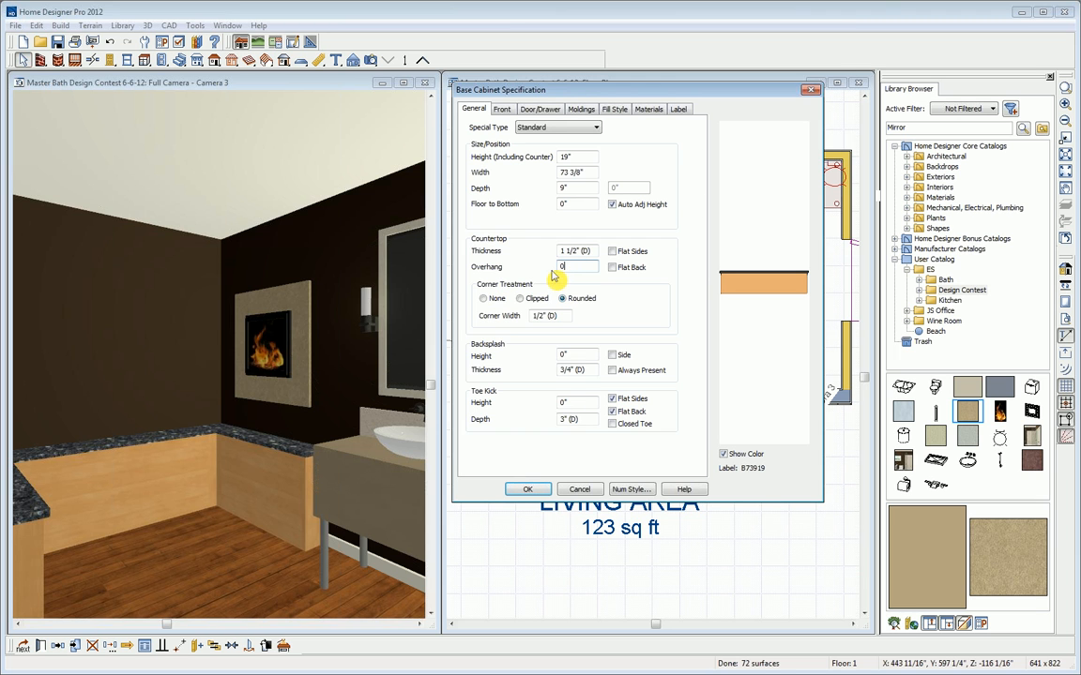
{"action": "left_click", "coordinate": [484, 299]}
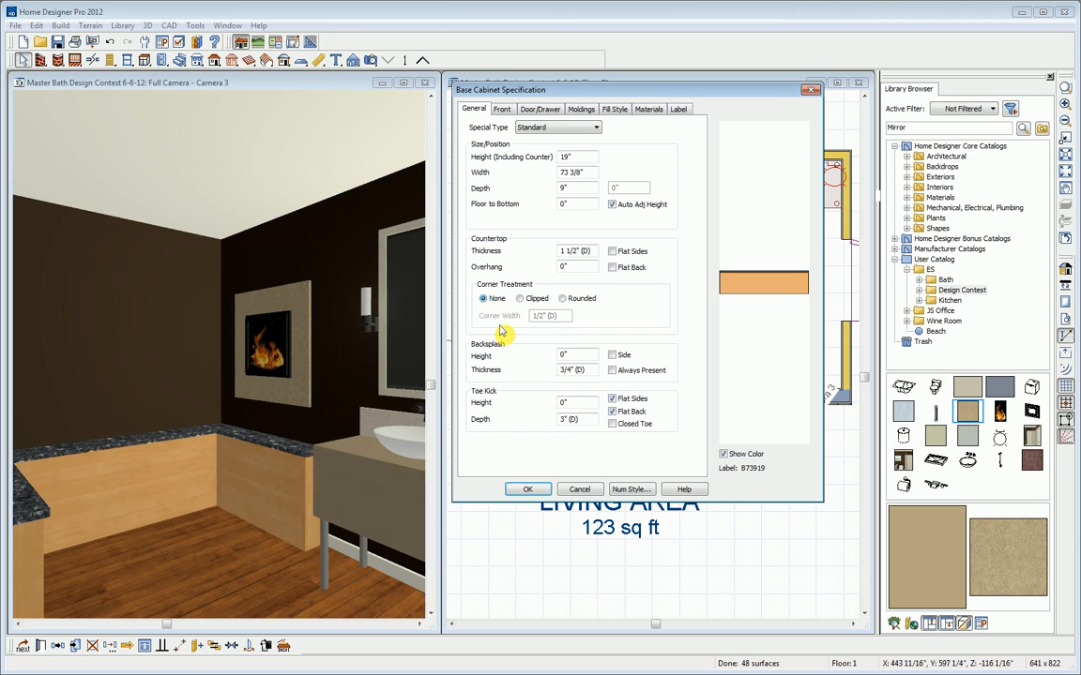
{"action": "double_click", "coordinate": [574, 355]}
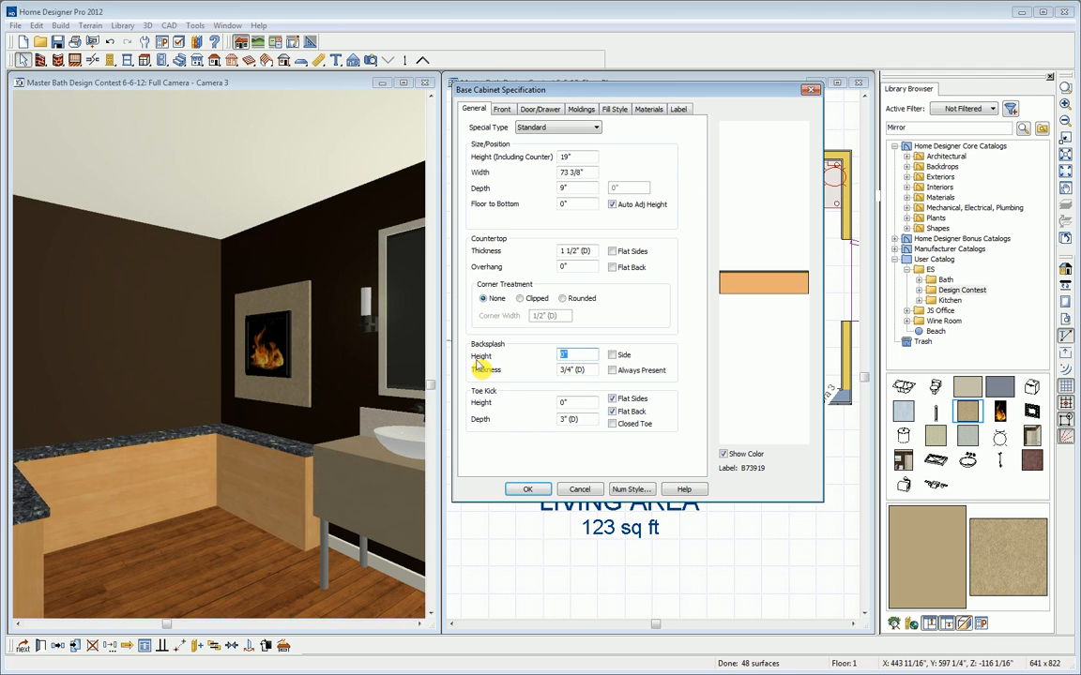
{"action": "type", "text": "2"}
{"action": "left_click", "coordinate": [531, 490]}
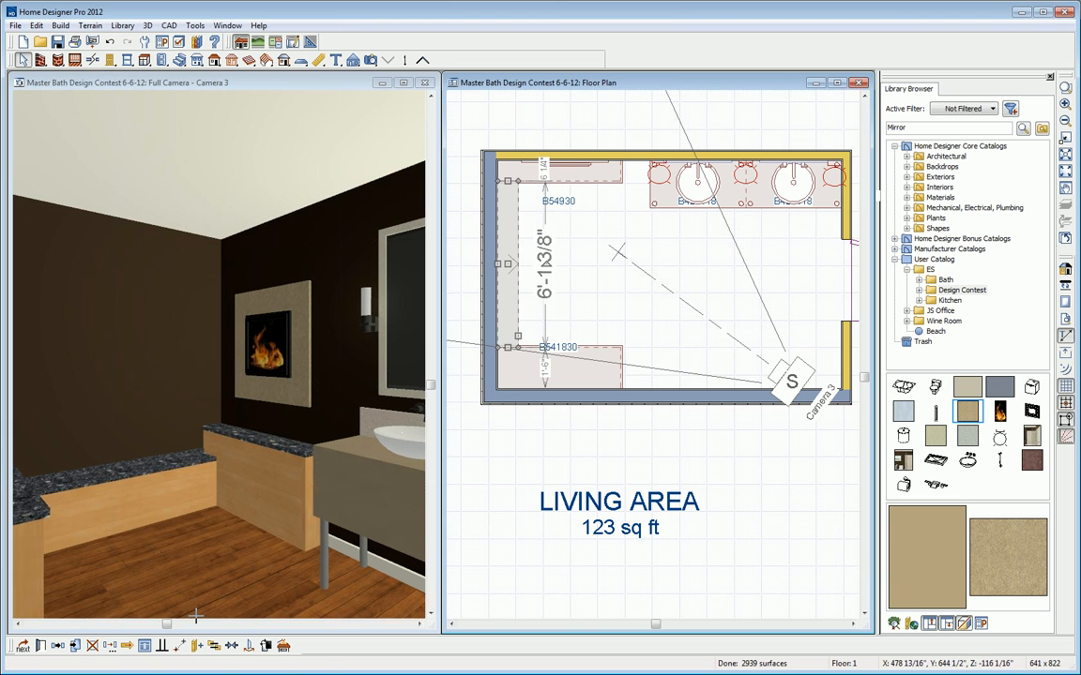
Copy the 19" high cabinet, place the copy along the front of the 18" deep cabinet, and shorten it to 3'-9".
{"action": "left_click", "coordinate": [75, 645]}
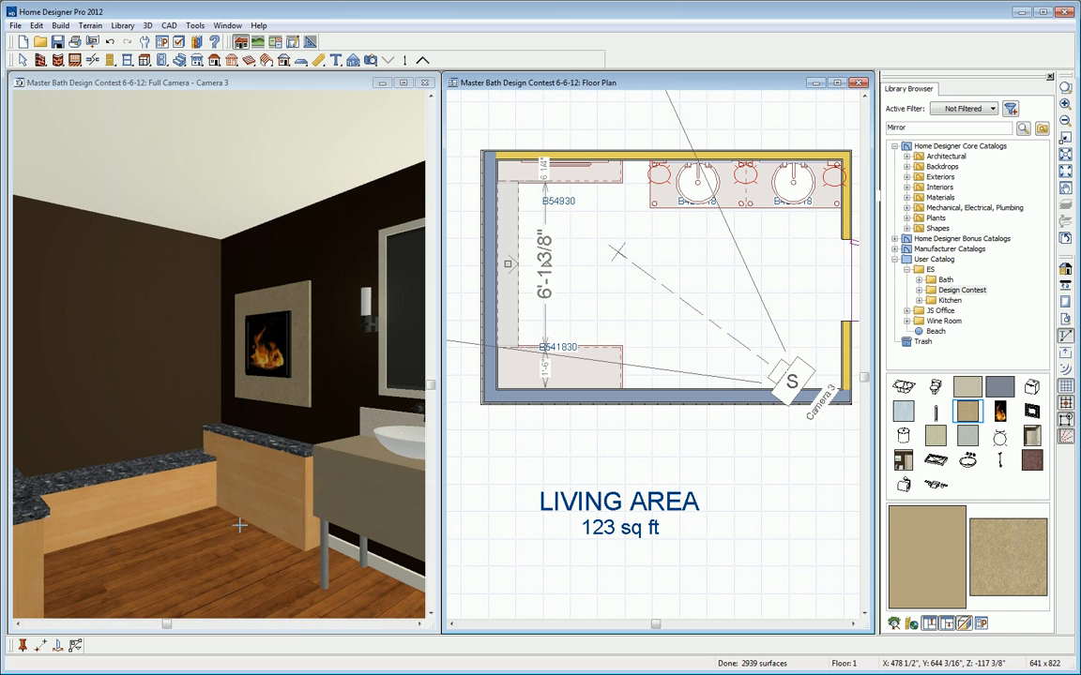
{"action": "left_click", "coordinate": [607, 305]}
{"action": "left_click", "coordinate": [610, 304]}
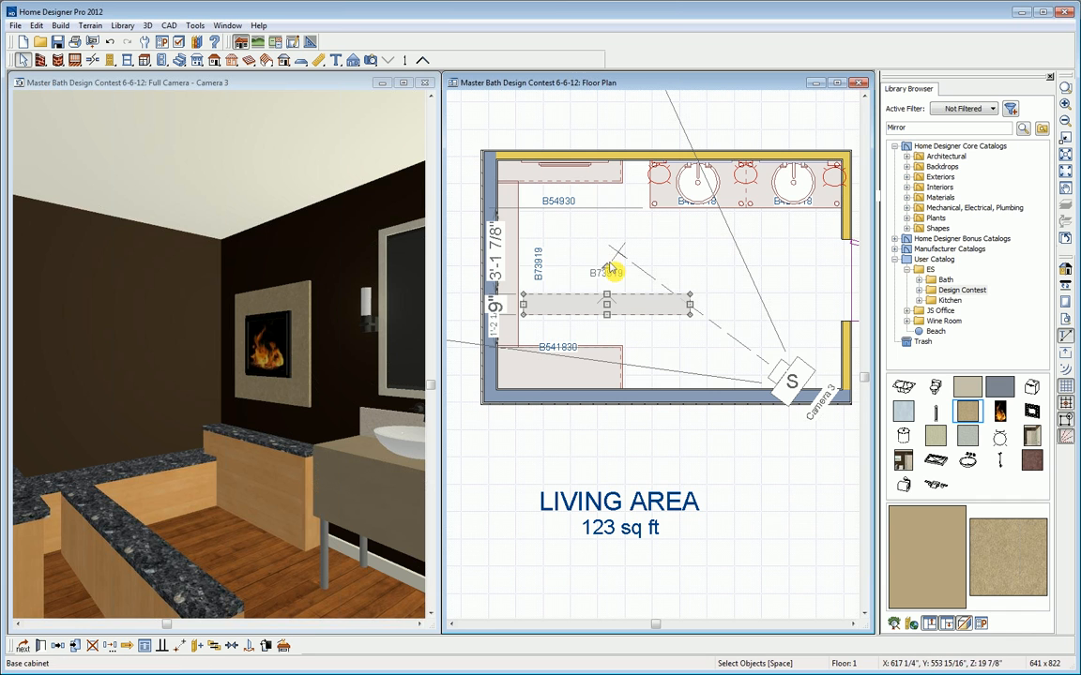
{"action": "left_click_drag", "start_coordinate": [607, 305], "coordinate": [601, 336]}
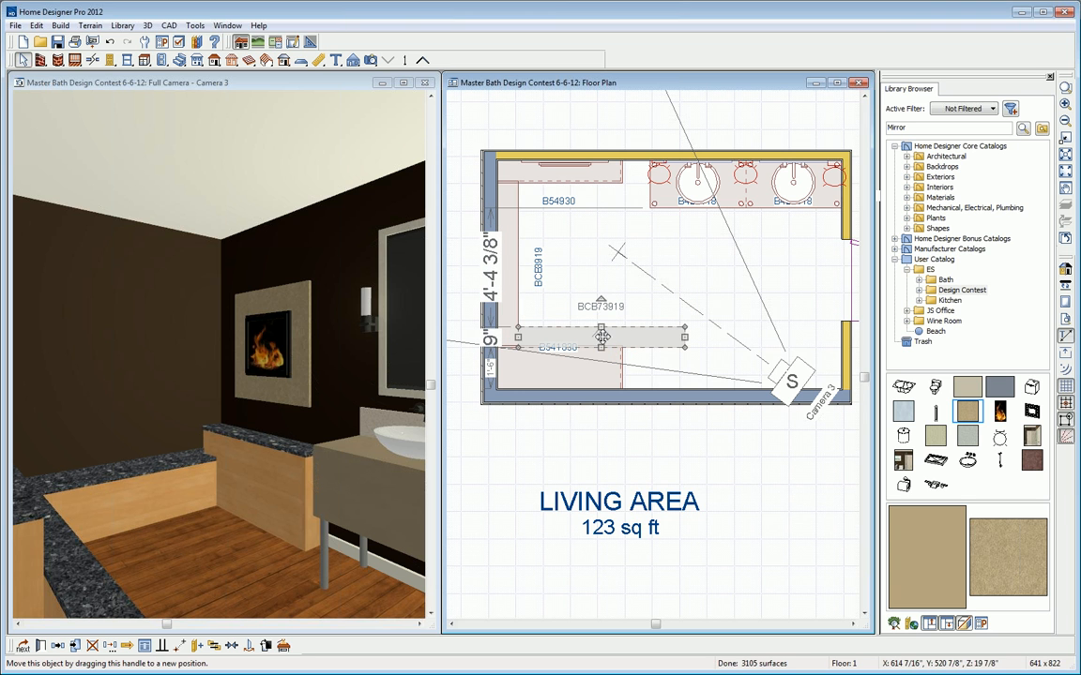
{"action": "left_click_drag", "start_coordinate": [685, 336], "coordinate": [620, 336]}
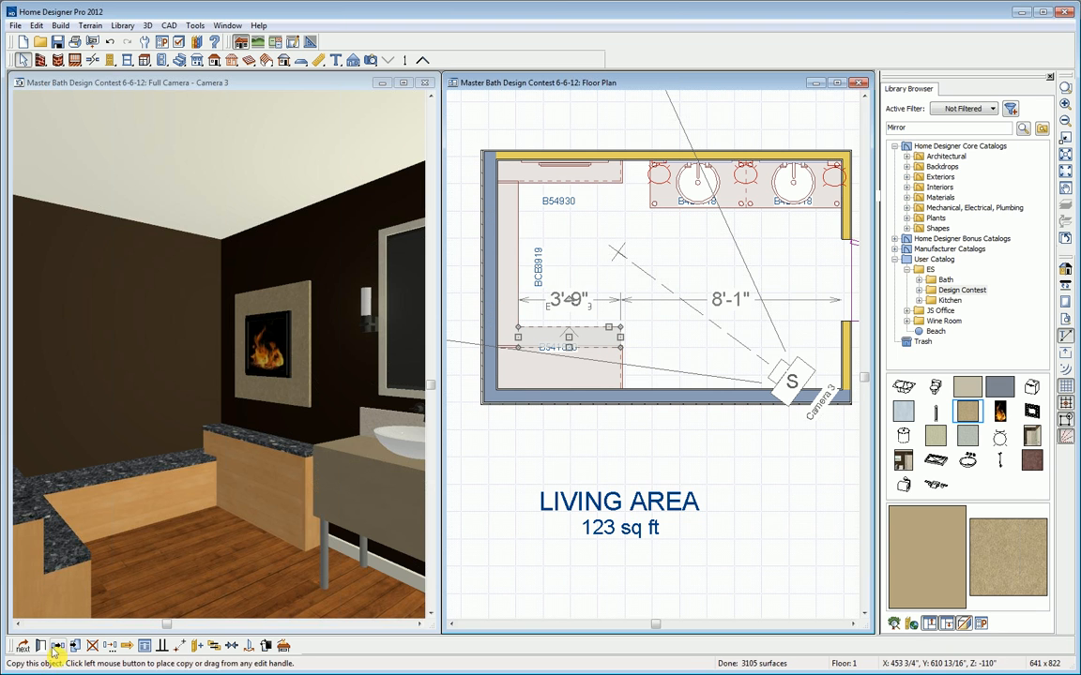
Copy the 3'-9" cabinet, rotate the copy to face the original, and place it in front of the cabinet below the fireplace.
{"action": "left_click", "coordinate": [551, 340]}
{"action": "left_click", "coordinate": [510, 331]}
{"action": "left_click", "coordinate": [559, 334]}
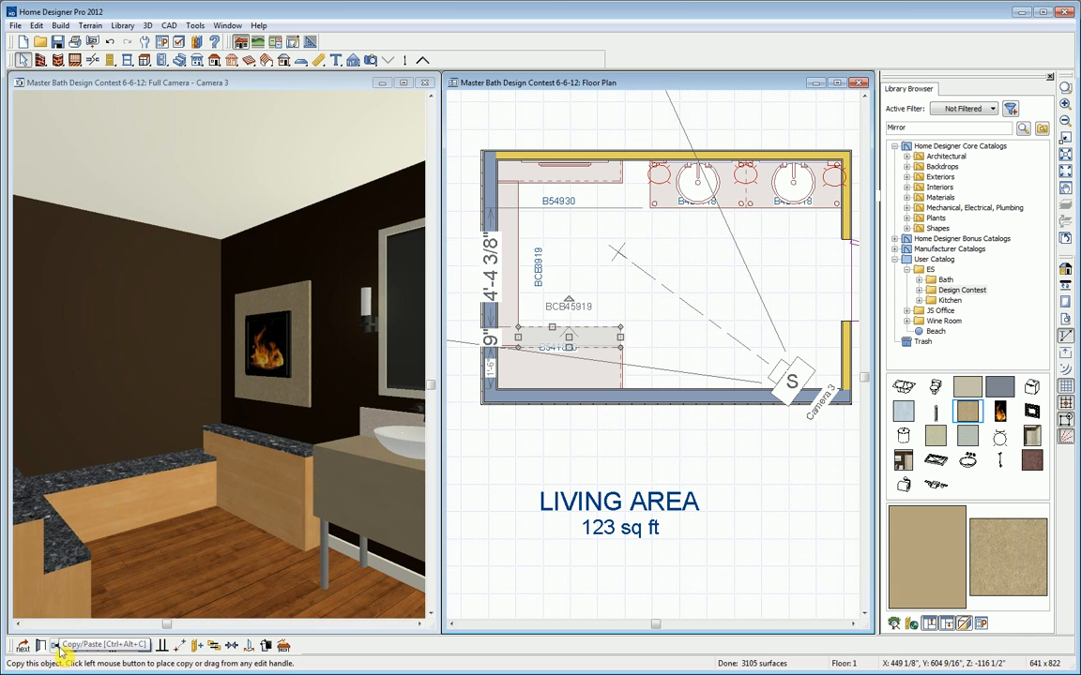
{"action": "left_click", "coordinate": [56, 646]}
{"action": "left_click", "coordinate": [583, 244]}
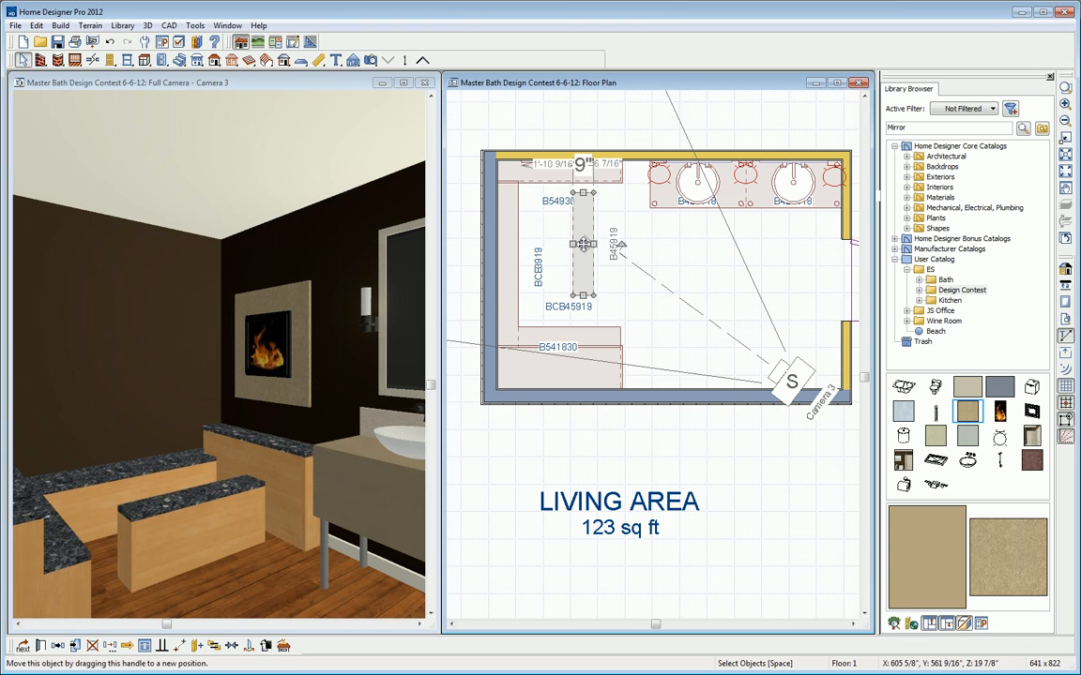
{"action": "left_click_drag", "start_coordinate": [623, 247], "coordinate": [587, 284]}
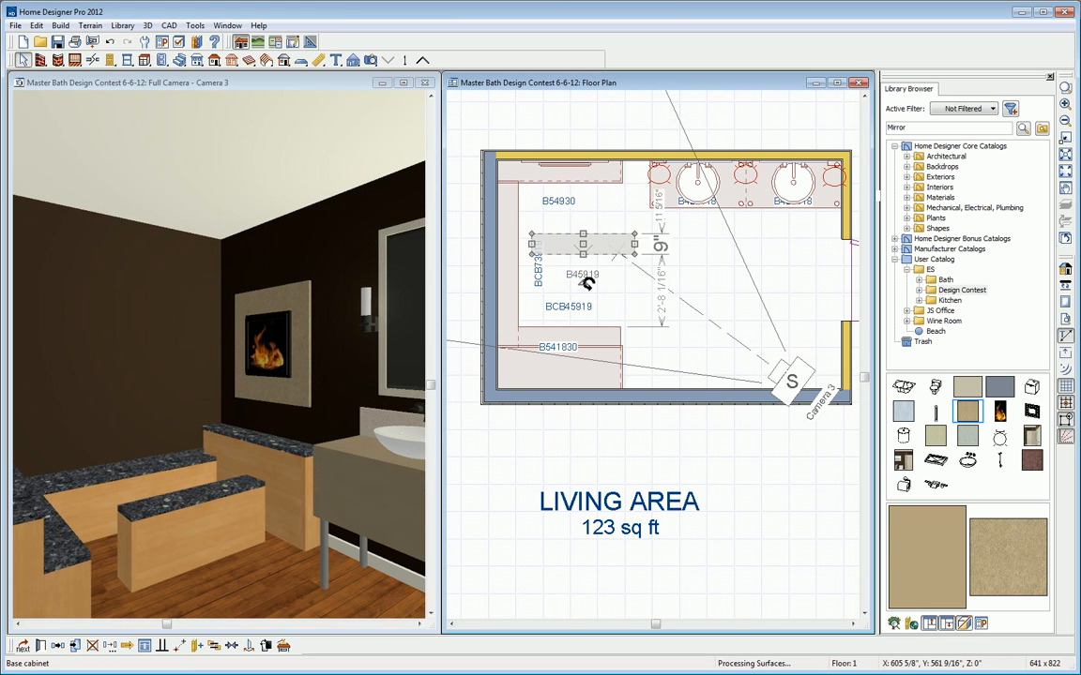
{"action": "left_click_drag", "start_coordinate": [582, 242], "coordinate": [568, 197]}
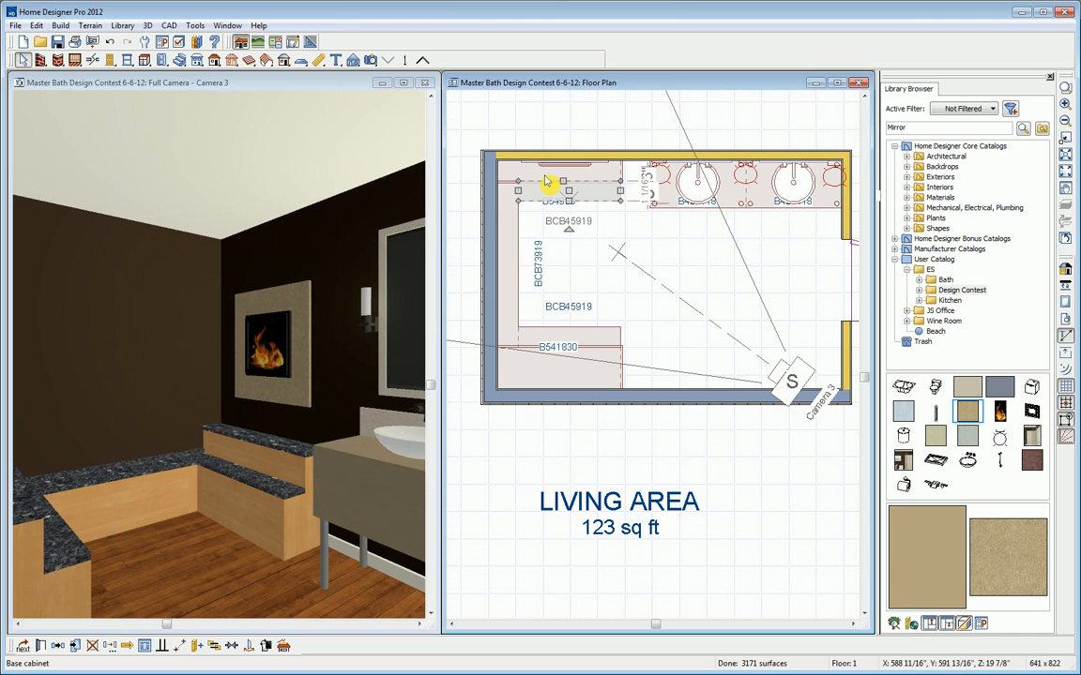
Turn on the Always Present backsplash option for both 3'-9" cabinets at once.
{"action": "left_click", "coordinate": [603, 342], "text": "shift"}
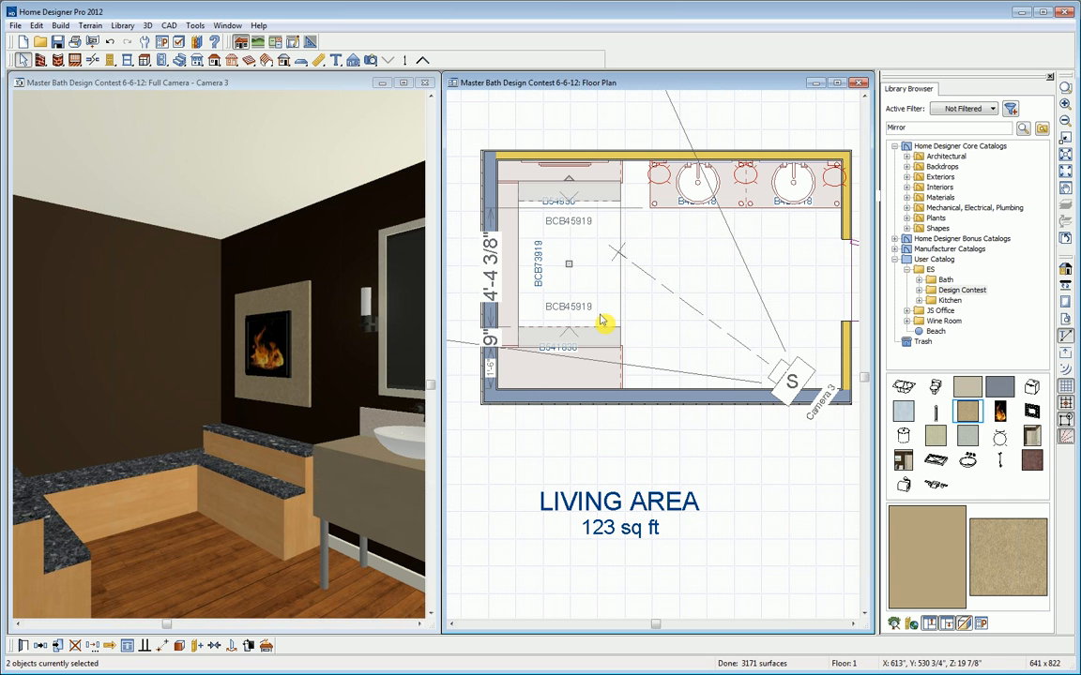
{"action": "left_click", "coordinate": [23, 646]}
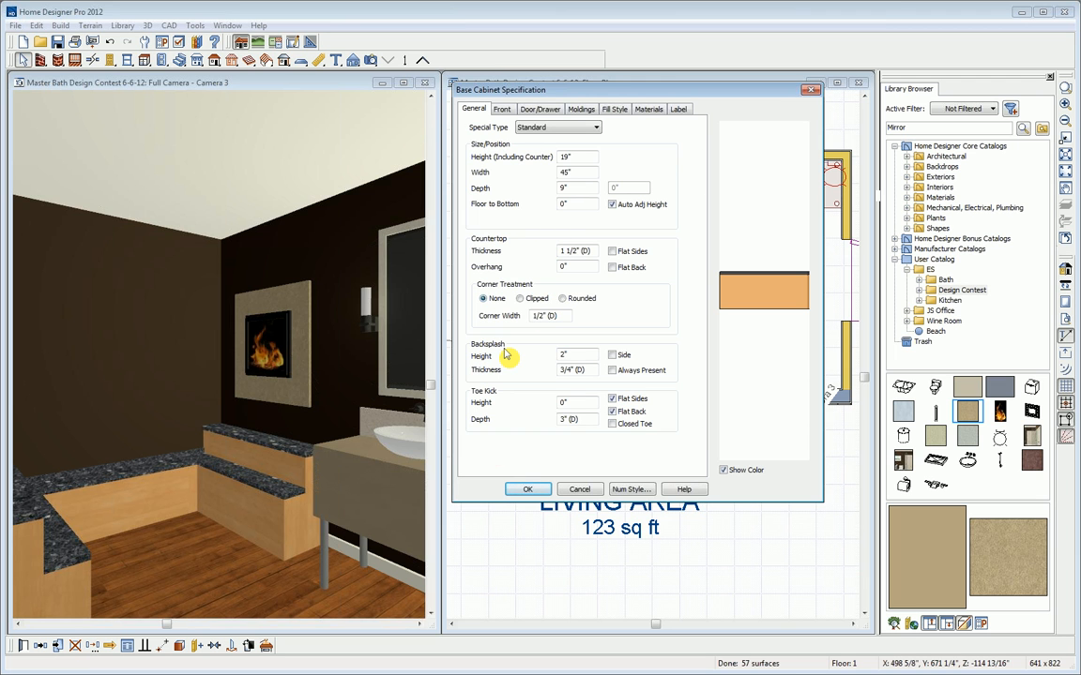
{"action": "left_click", "coordinate": [612, 371]}
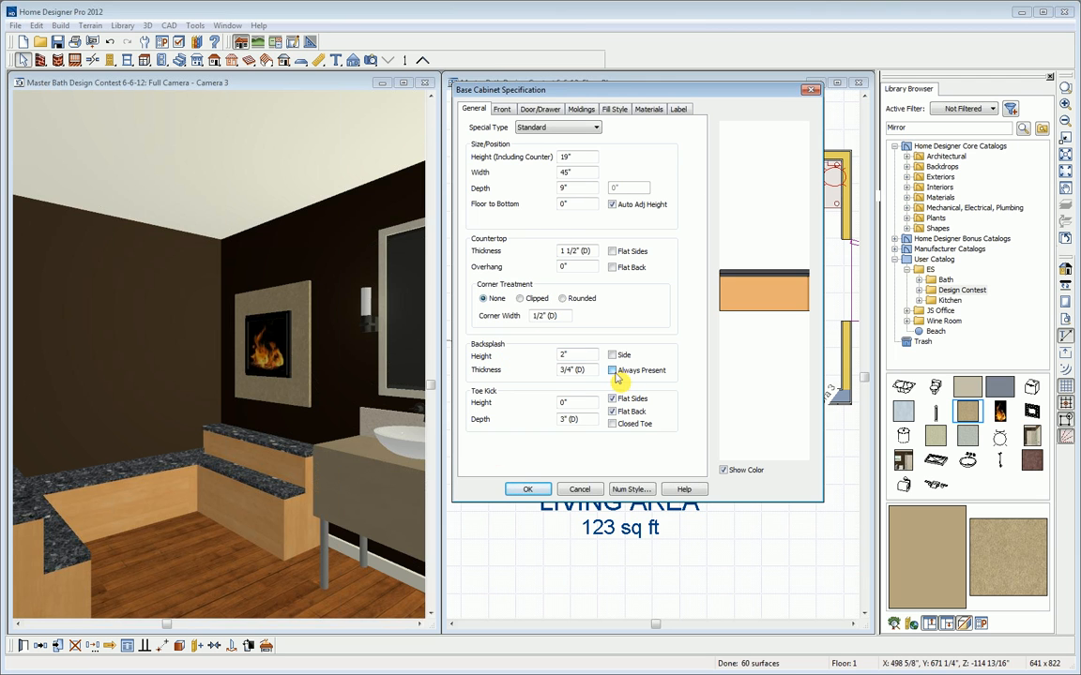
{"action": "left_click", "coordinate": [527, 489]}
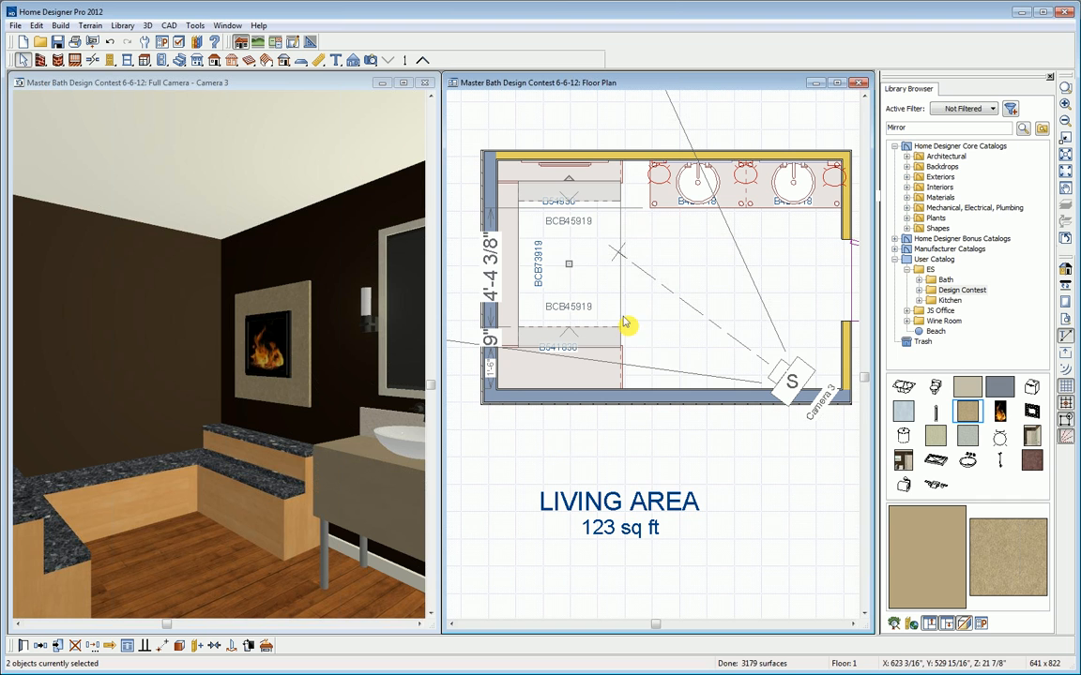
Copy the cabinet against the wall opposite the door into the open floor, rotate it to face the original, and shorten it to 3'-3".
{"action": "left_click", "coordinate": [512, 267]}
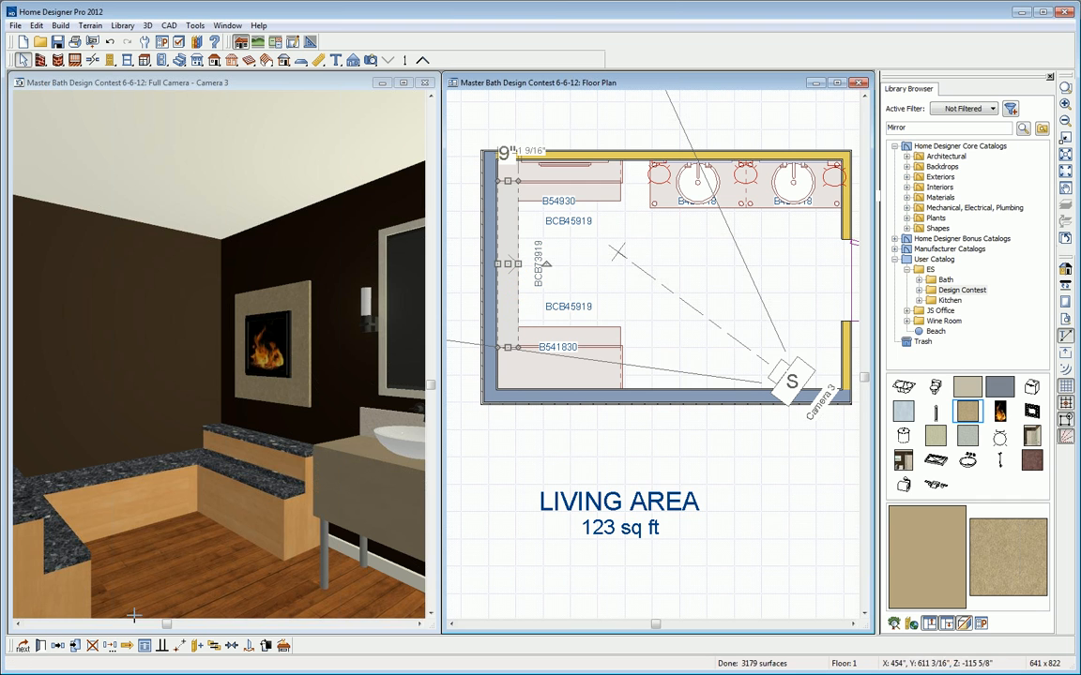
{"action": "left_click", "coordinate": [58, 645]}
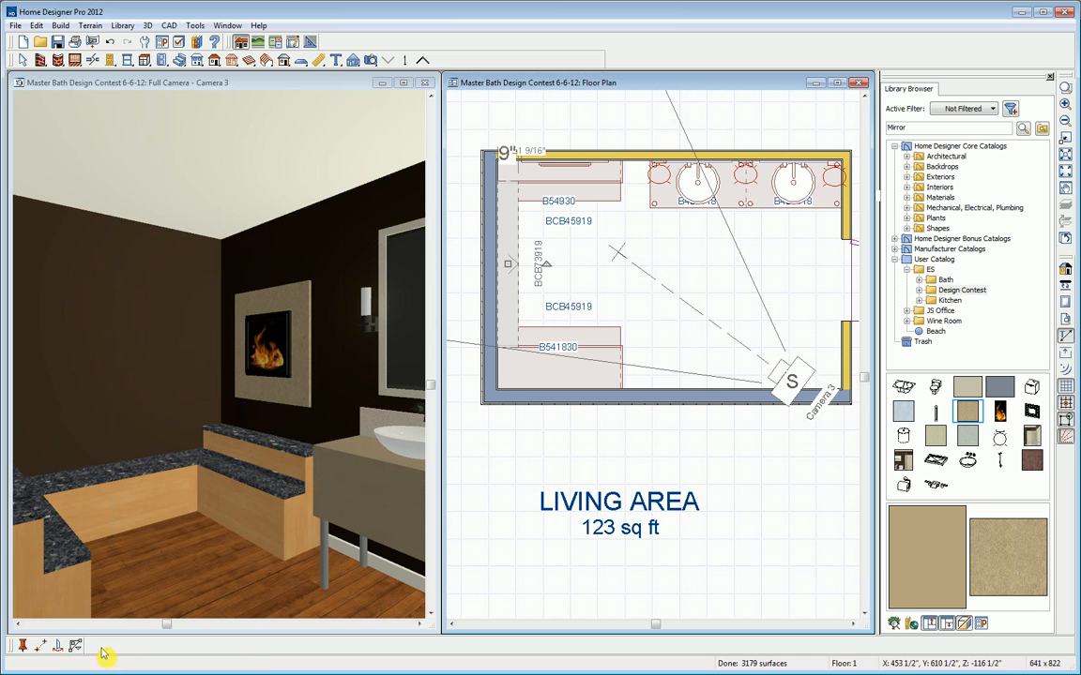
{"action": "left_click", "coordinate": [695, 271]}
{"action": "left_click_drag", "start_coordinate": [696, 308], "coordinate": [622, 260]}
{"action": "left_click_drag", "start_coordinate": [695, 187], "coordinate": [695, 265]}
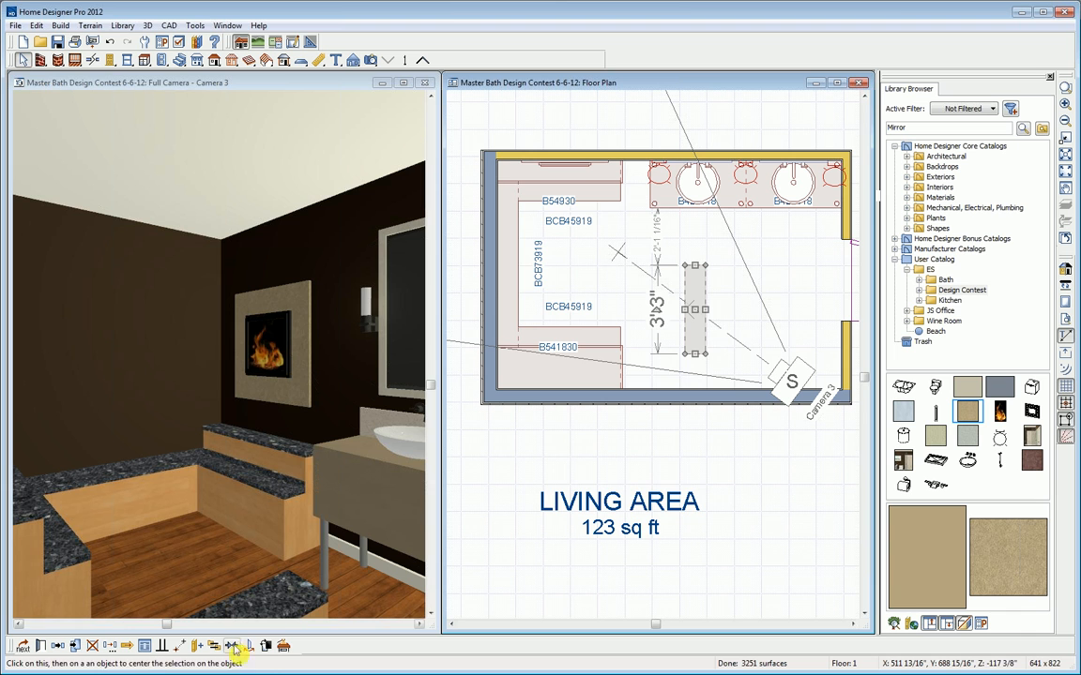
{"action": "left_click", "coordinate": [182, 640]}
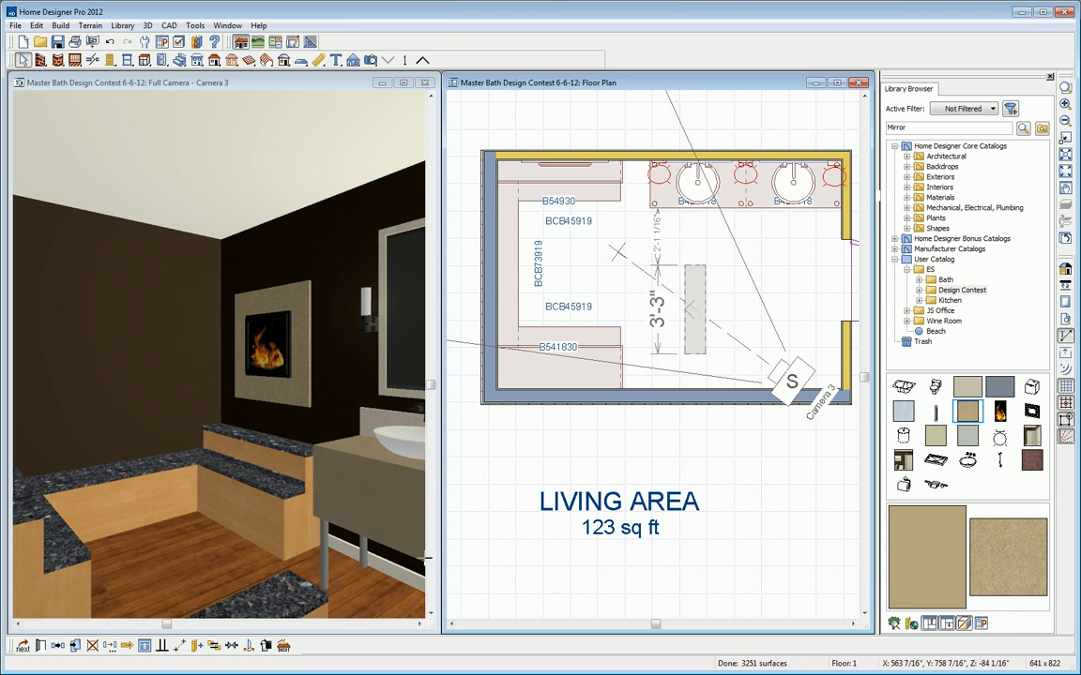
Move the loose 9-inch-deep base cabinet to the open side of the tub surround and stretch it to meet both side cabinets.
{"action": "left_click", "coordinate": [616, 327]}
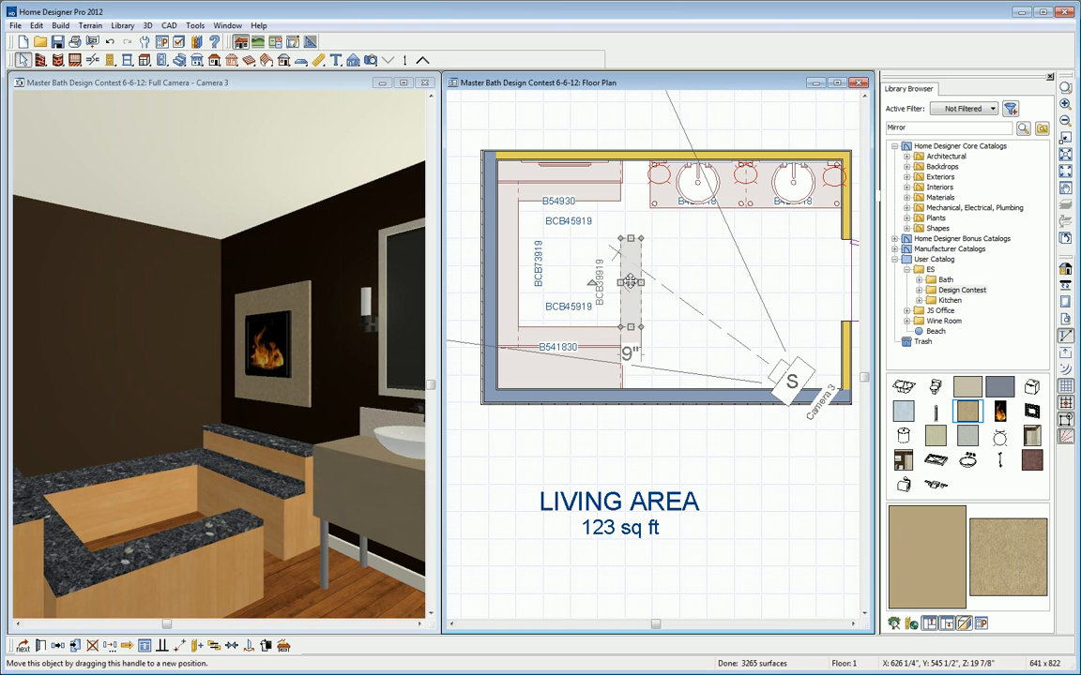
{"action": "left_click_drag", "start_coordinate": [636, 287], "coordinate": [606, 288]}
{"action": "left_click_drag", "start_coordinate": [610, 233], "coordinate": [610, 202]}
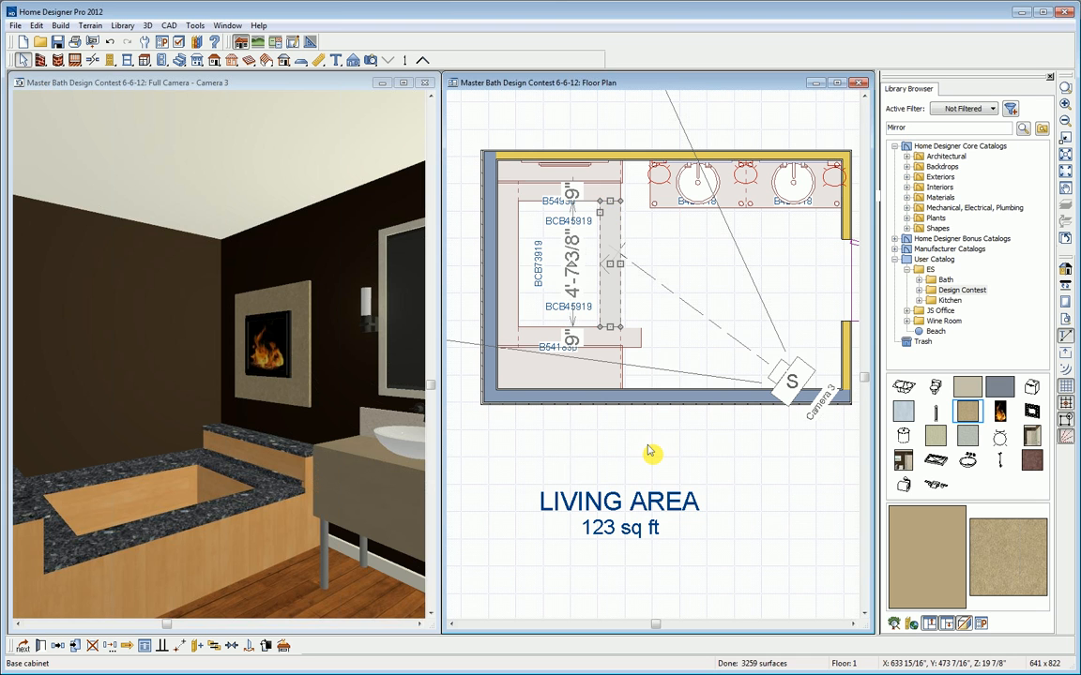
Place the drop-in bathtub from the Design Contest library folder on the open floor and rotate it 90 degrees.
{"action": "left_click", "coordinate": [962, 290]}
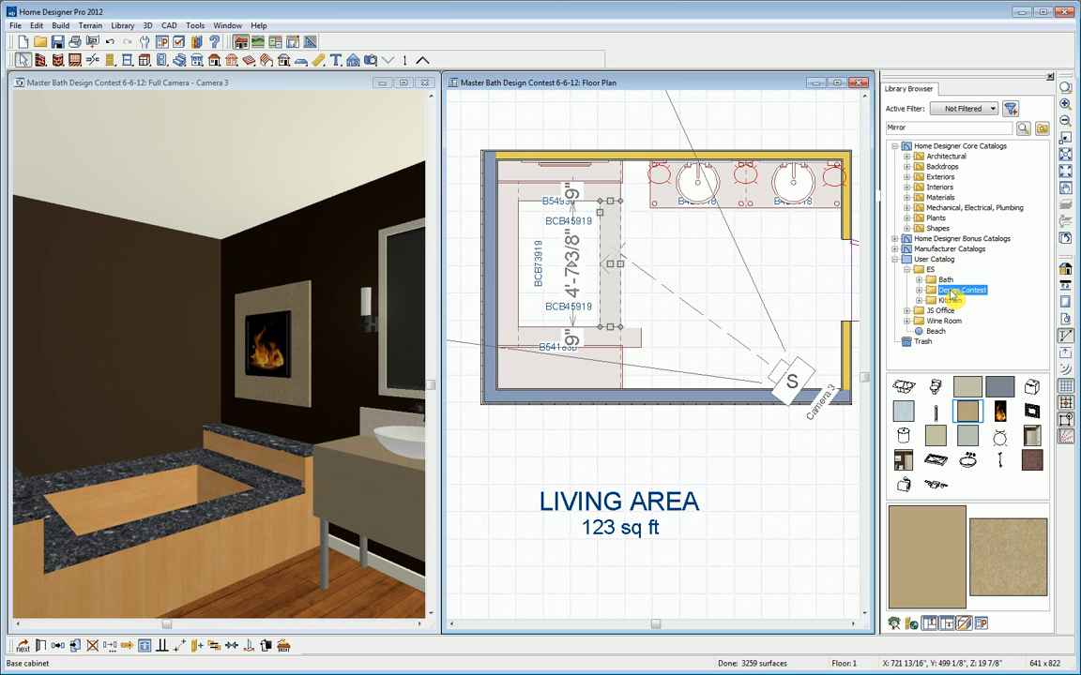
{"action": "left_click", "coordinate": [904, 391]}
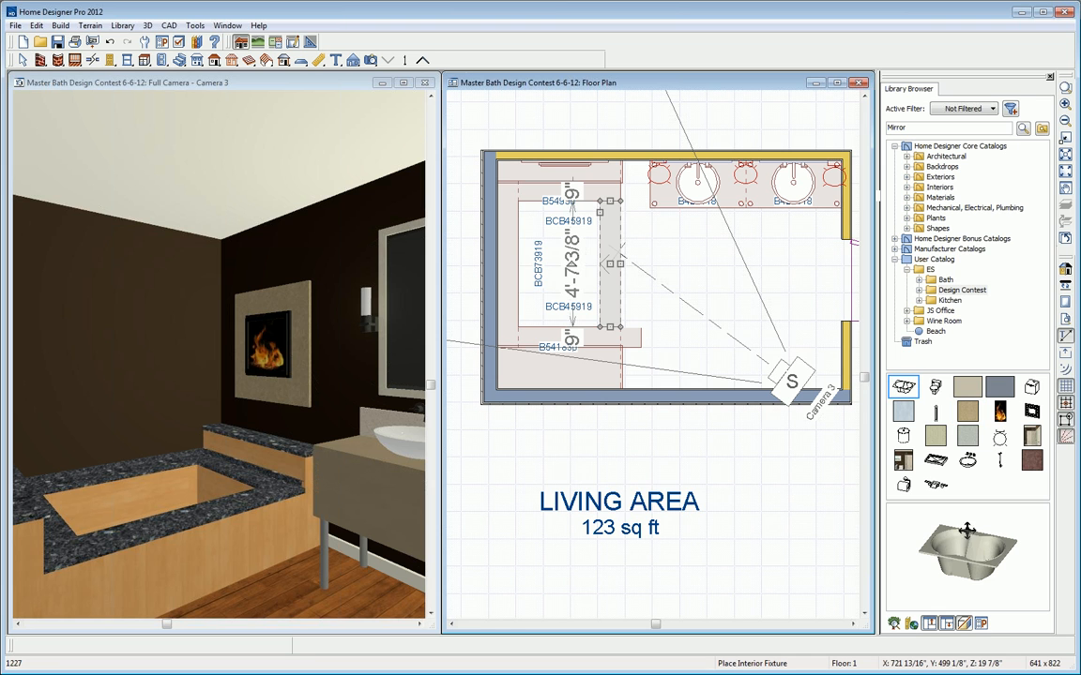
{"action": "mouse_move", "coordinate": [984, 564]}
{"action": "left_mouse_down"}
{"action": "mouse_move", "coordinate": [987, 579]}
{"action": "mouse_move", "coordinate": [985, 563]}
{"action": "left_mouse_up"}
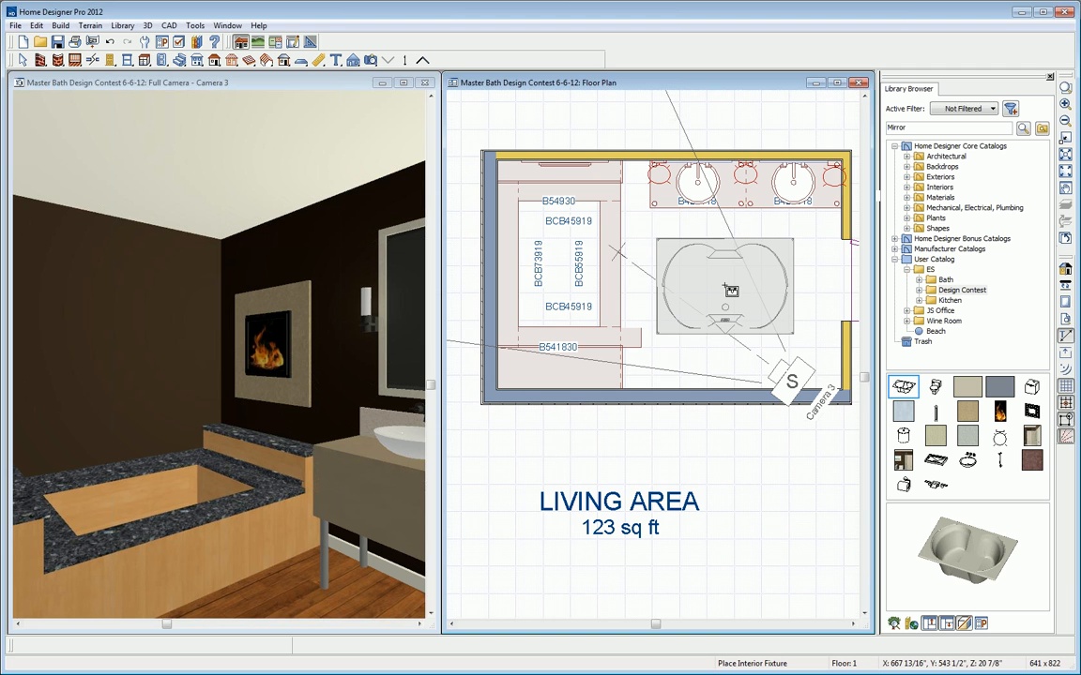
{"action": "left_click", "coordinate": [730, 291]}
{"action": "left_click", "coordinate": [730, 290]}
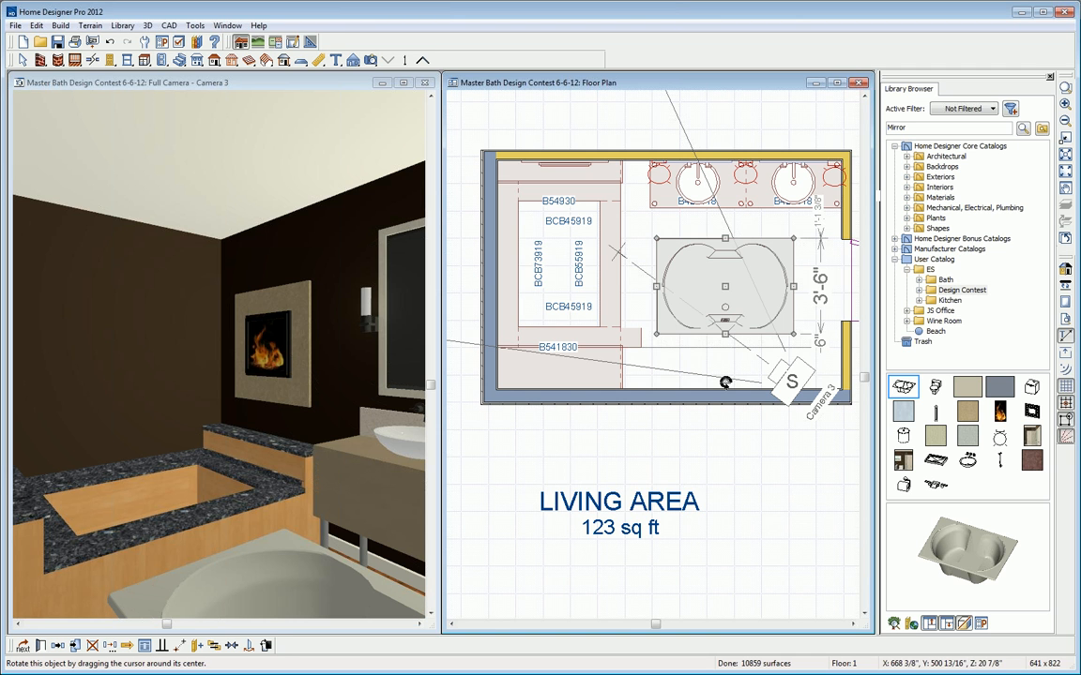
{"action": "left_click_drag", "start_coordinate": [724, 383], "coordinate": [657, 285]}
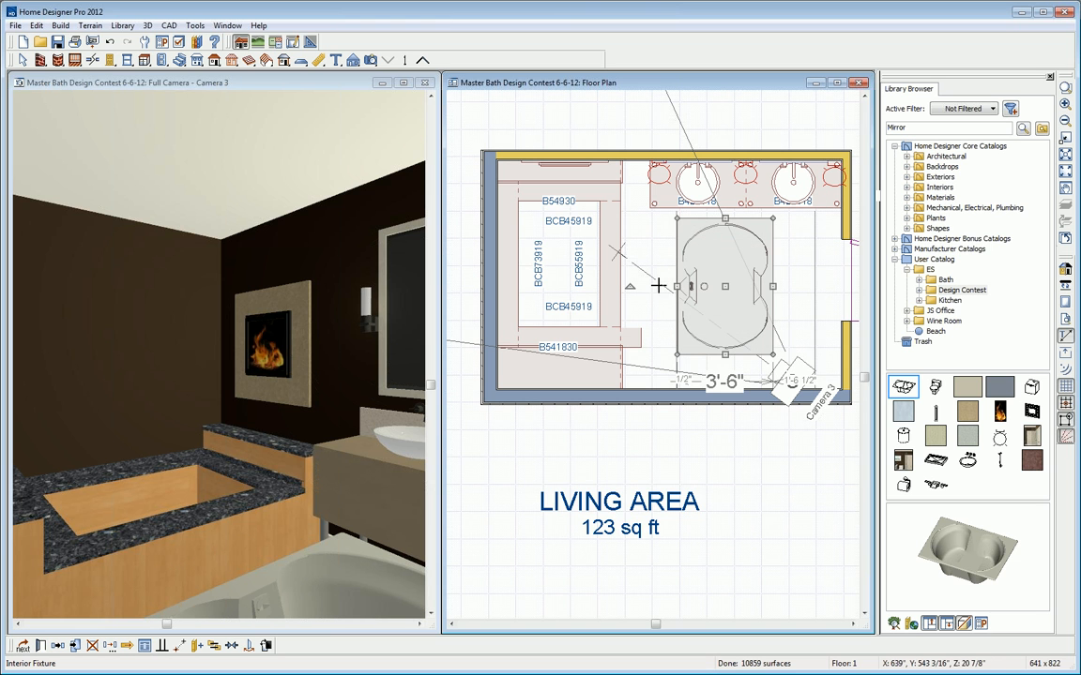
Center the bathtub within the cabinet surround in both directions, using the lower stepped cabinet and the wall-side cabinet as references.
{"action": "scroll", "coordinate": [639, 344], "scroll_direction": "up", "scroll_amount": 1}
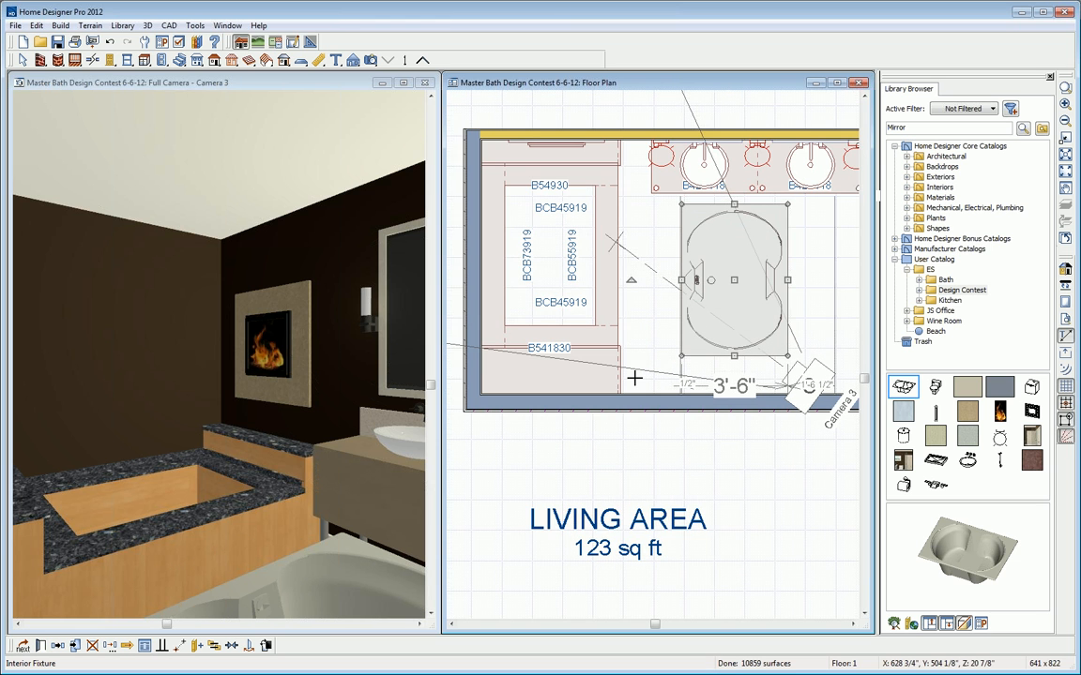
{"action": "left_click", "coordinate": [234, 645]}
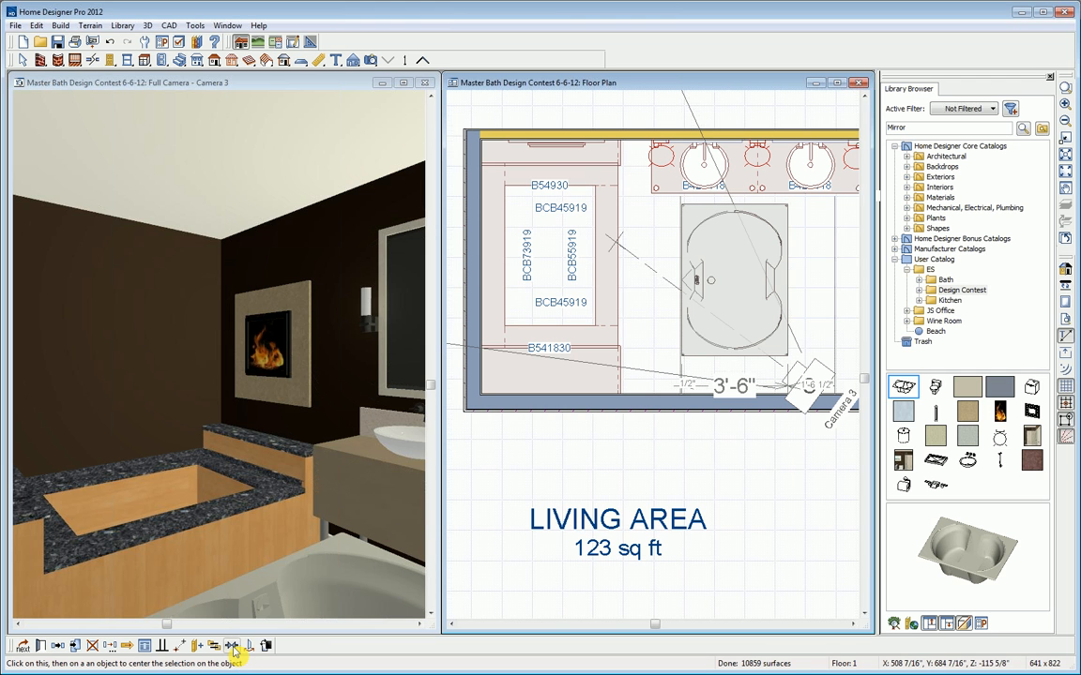
{"action": "left_click", "coordinate": [548, 363]}
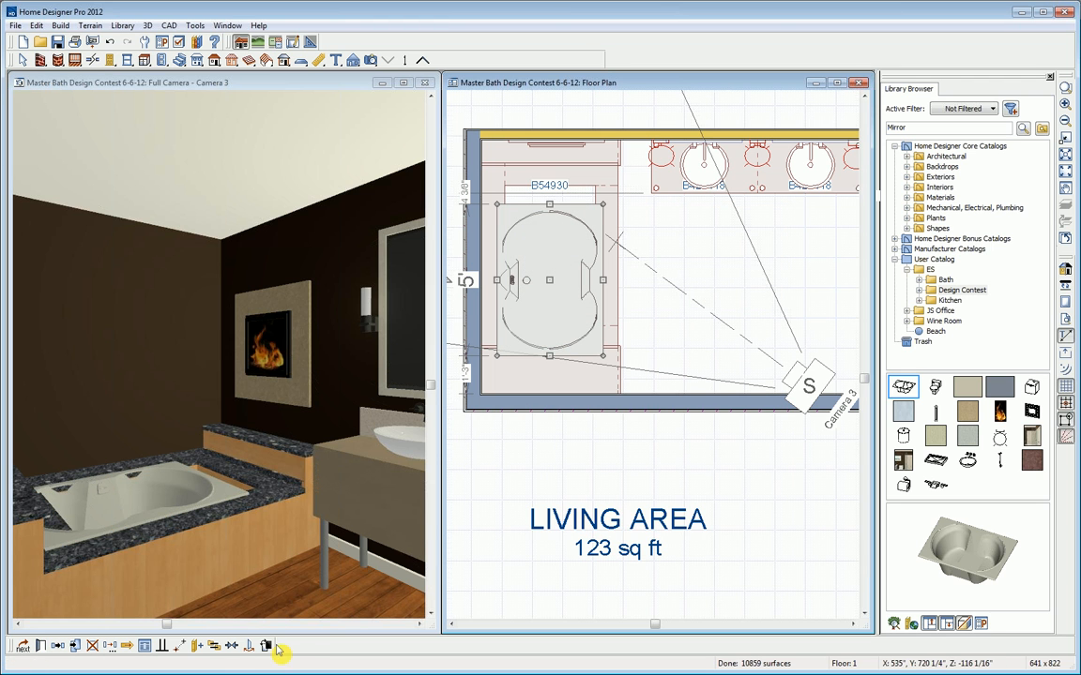
{"action": "left_click", "coordinate": [230, 646]}
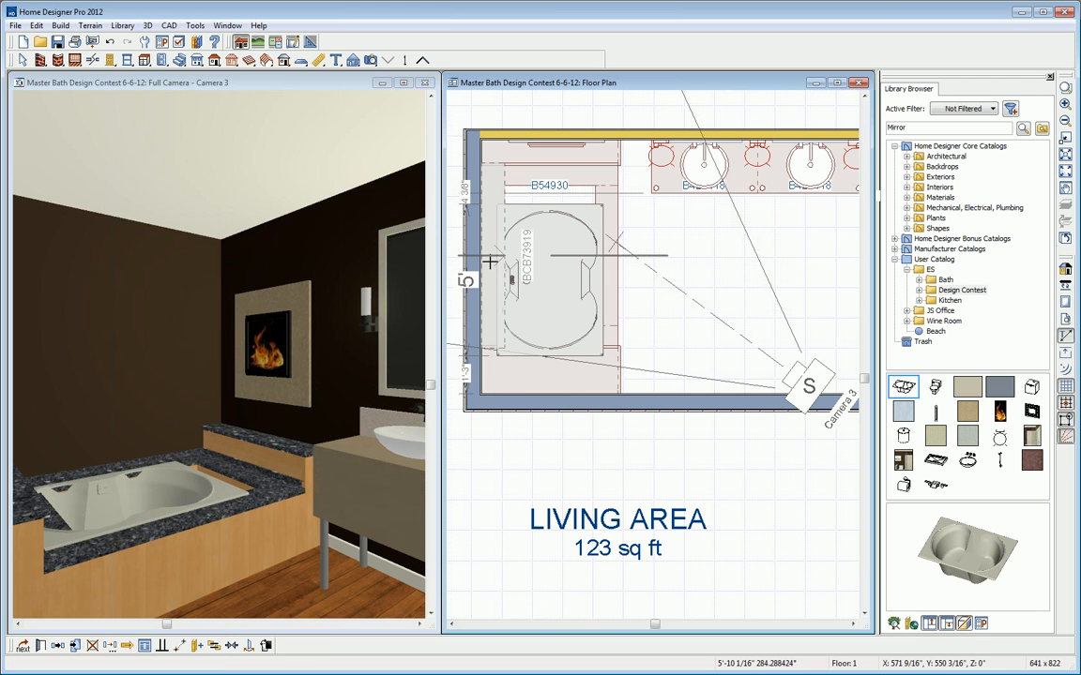
{"action": "left_click", "coordinate": [490, 263]}
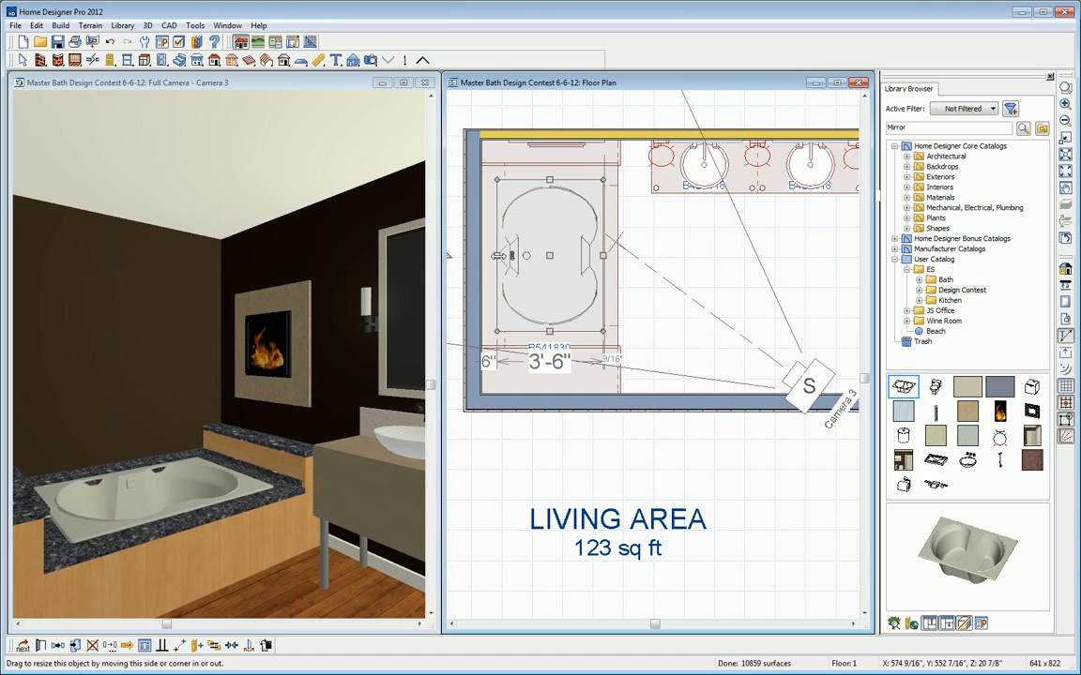
Set the depth of all four base cabinets around the tub to 6 inches.
{"action": "key", "text": "space"}
{"action": "left_click", "coordinate": [612, 299]}
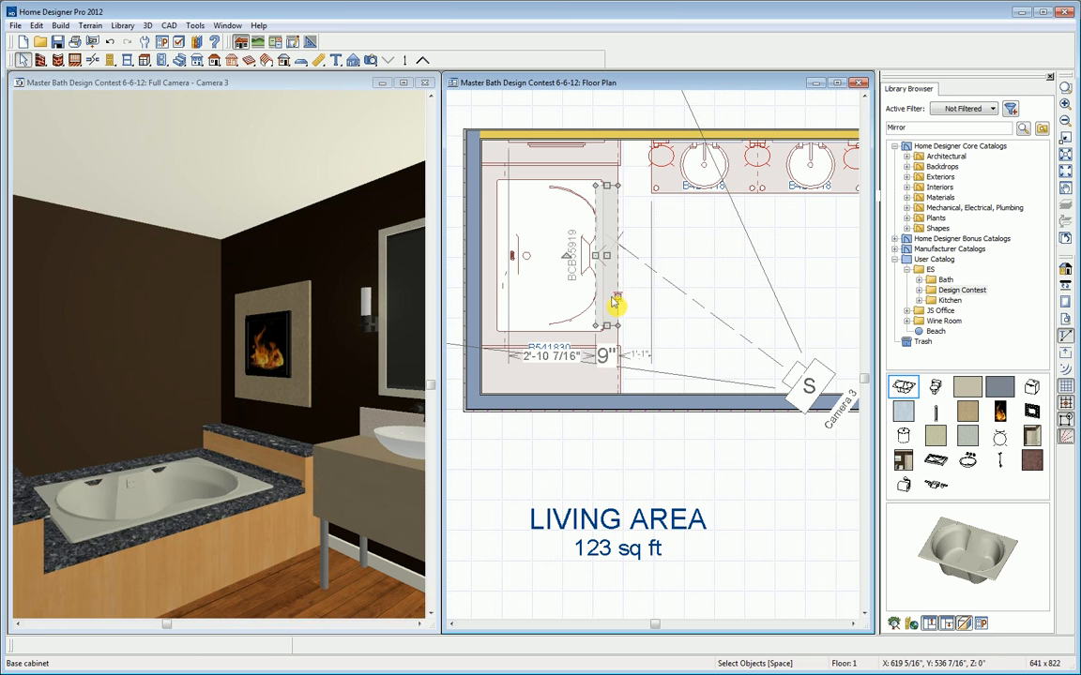
{"action": "left_click", "coordinate": [611, 339], "text": "shift"}
{"action": "left_click", "coordinate": [491, 312], "text": "shift"}
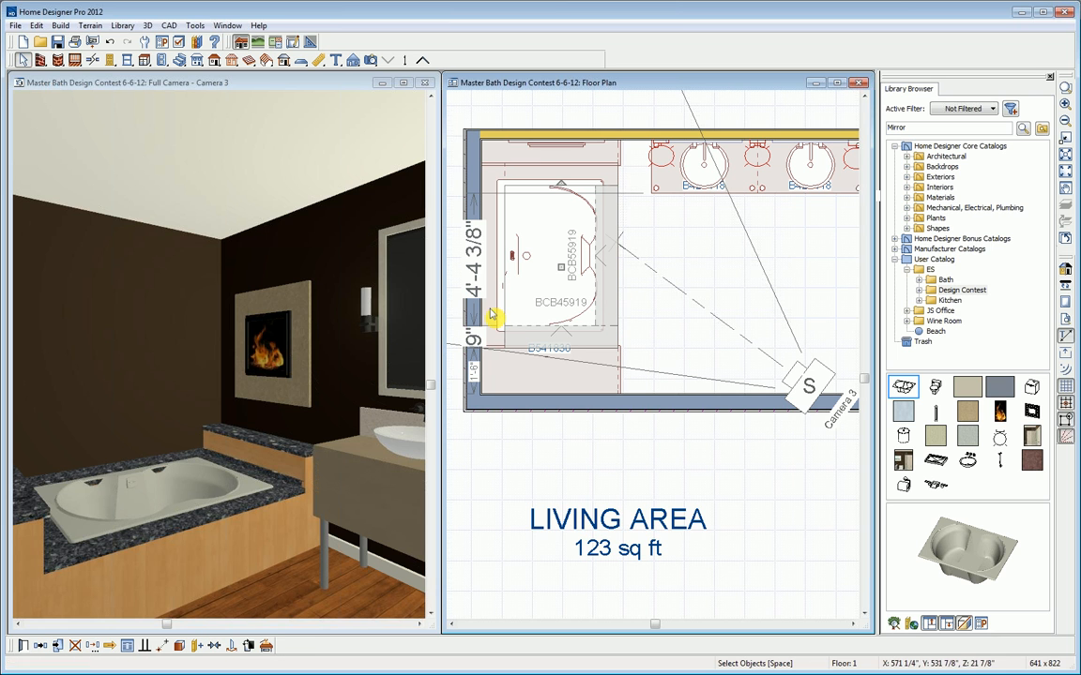
{"action": "left_click", "coordinate": [556, 173], "text": "shift"}
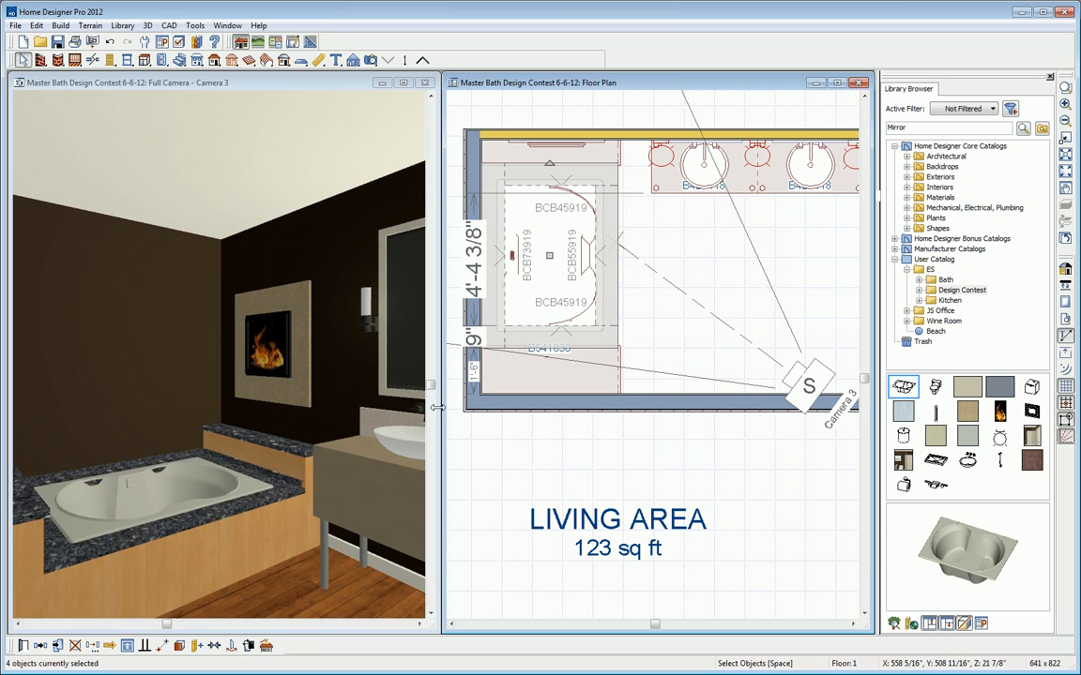
{"action": "left_click", "coordinate": [23, 645]}
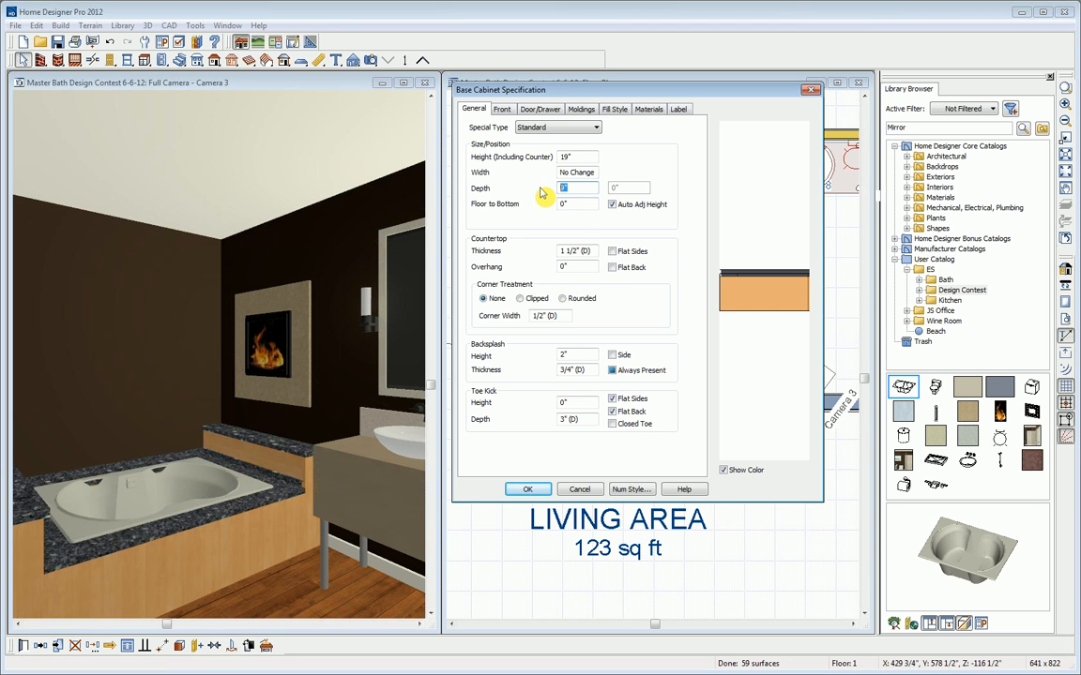
{"action": "type", "text": "6"}
{"action": "left_click", "coordinate": [527, 489]}
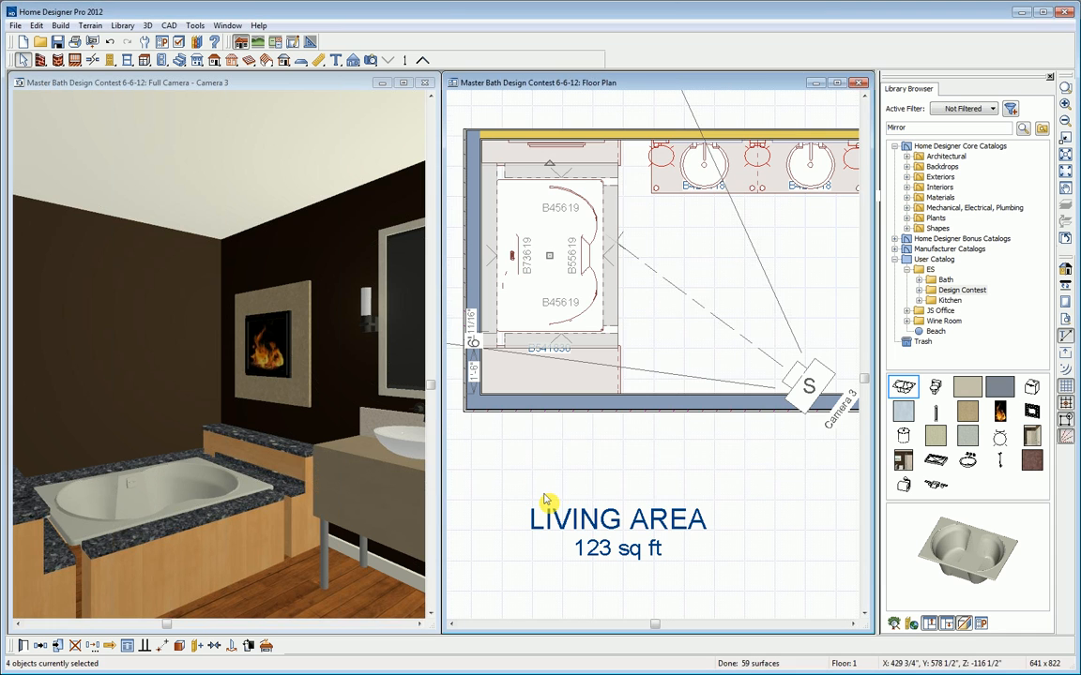
Extend the two side cabinets to about 48 inches and the front cabinet to about 61 inches to close the surround's corner gaps.
{"action": "left_click", "coordinate": [504, 170]}
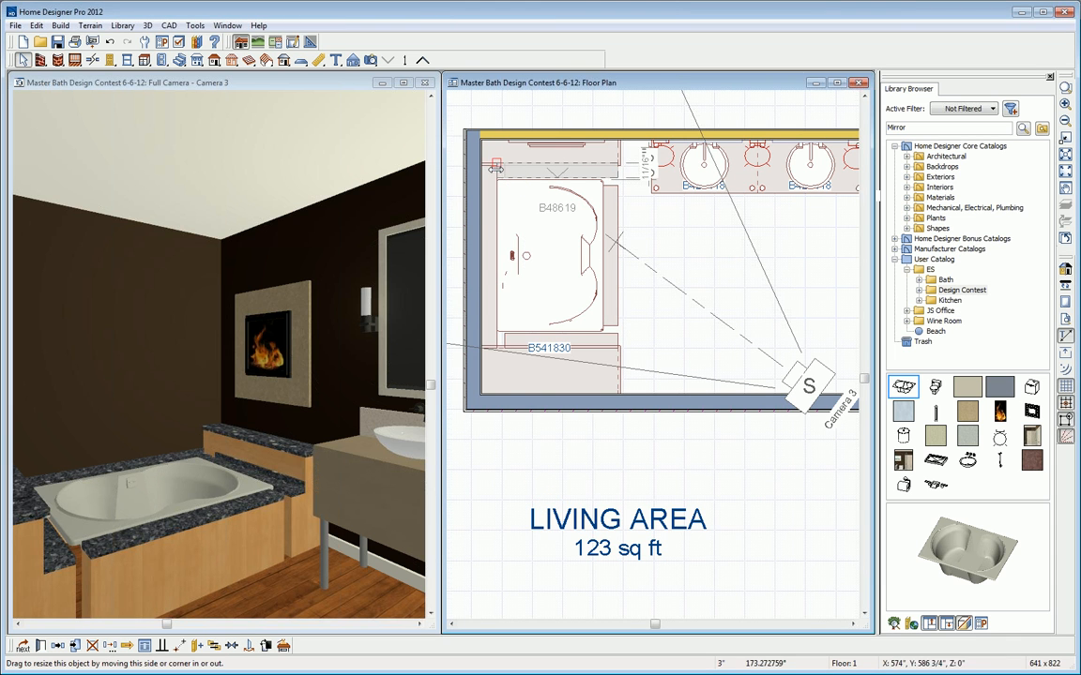
{"action": "left_click", "coordinate": [611, 202]}
{"action": "left_click_drag", "start_coordinate": [611, 186], "coordinate": [611, 176]}
{"action": "left_click_drag", "start_coordinate": [611, 330], "coordinate": [611, 332]}
{"action": "left_click", "coordinate": [514, 347]}
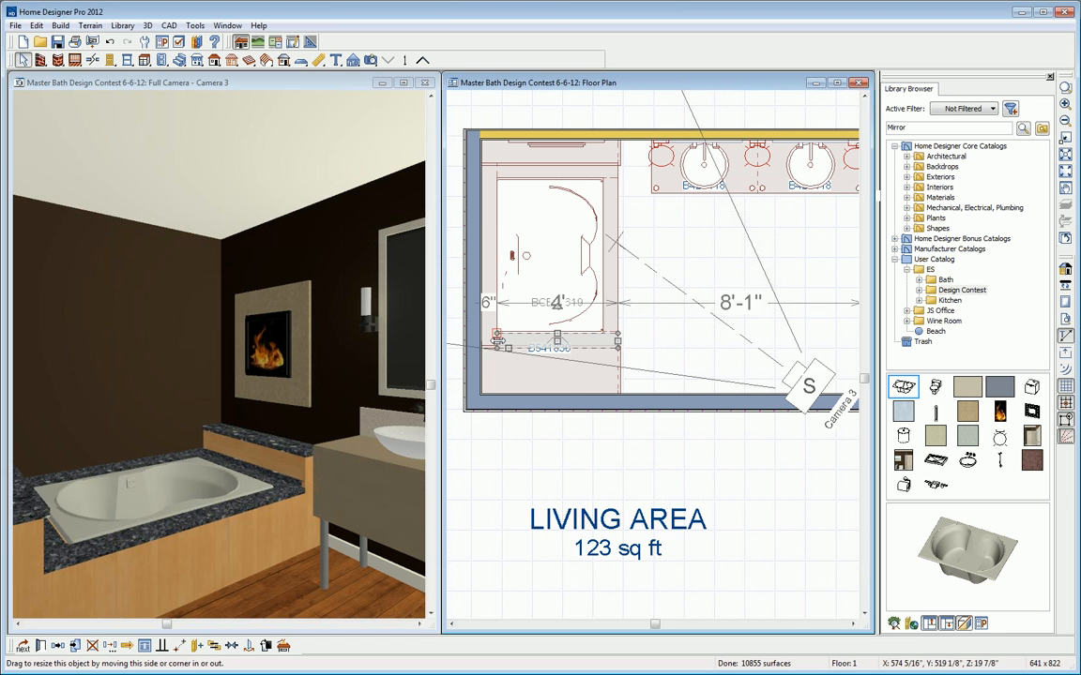
{"action": "scroll", "coordinate": [594, 342], "scroll_direction": "up", "scroll_amount": 1}
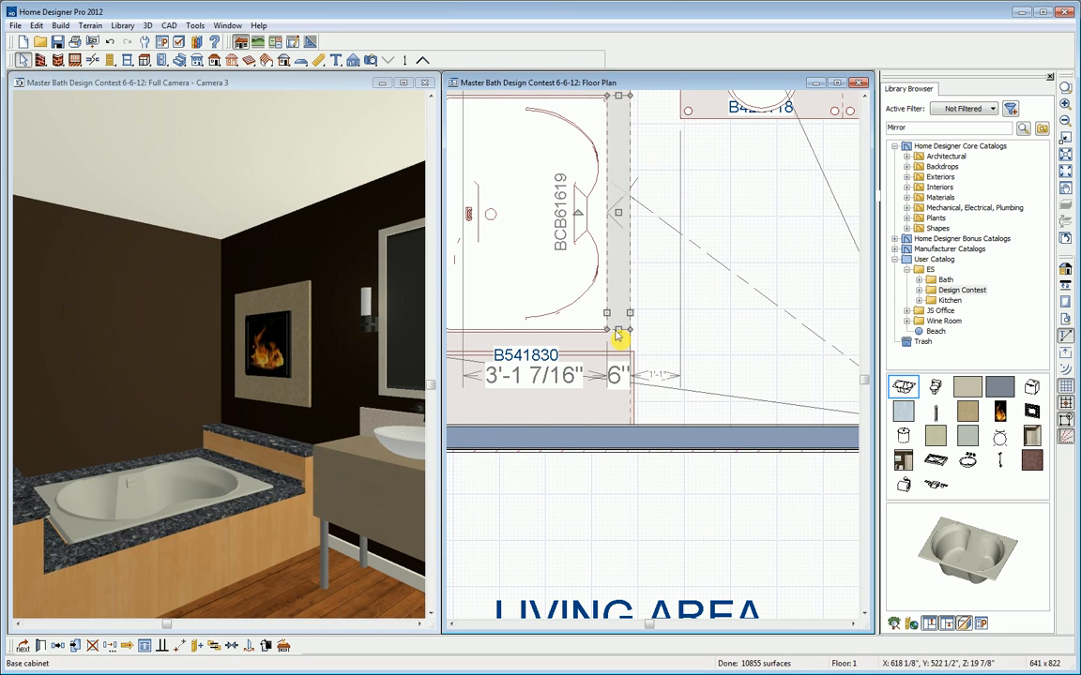
{"action": "left_click_drag", "start_coordinate": [618, 334], "coordinate": [618, 332]}
{"action": "scroll", "coordinate": [710, 356], "scroll_direction": "up", "scroll_amount": 2}
{"action": "scroll", "coordinate": [763, 373], "scroll_direction": "down", "scroll_amount": 3}
{"action": "left_click", "coordinate": [528, 353]}
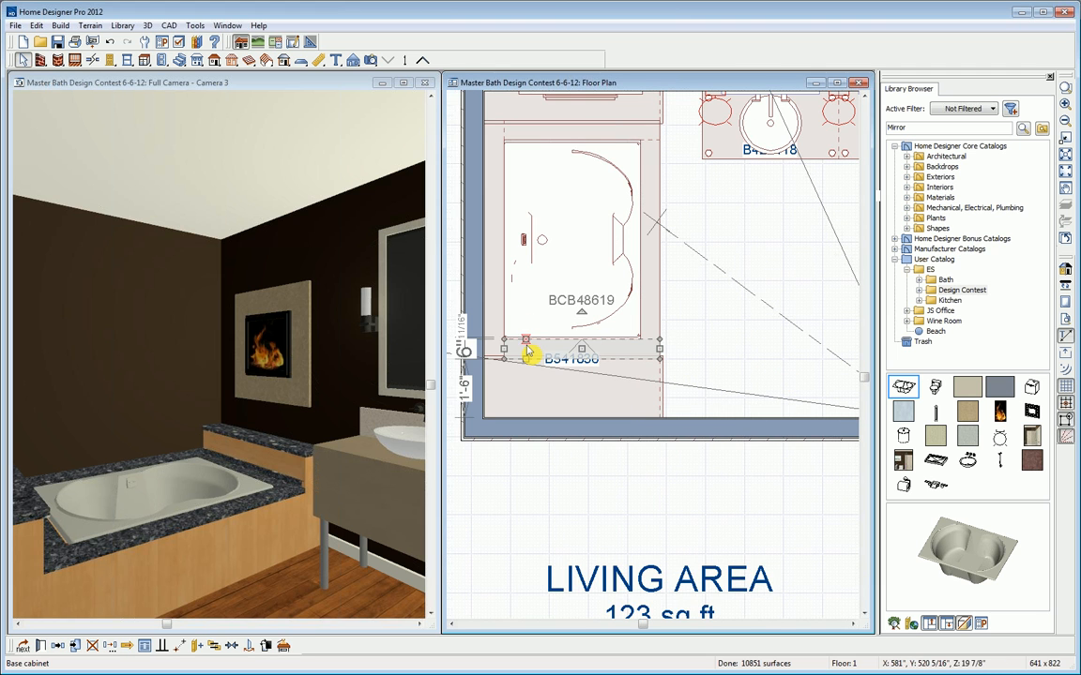
Stretch both ends of the bathtub to fill the opening between the side cabinets, about 5'-1 3/8" long.
{"action": "left_click", "coordinate": [551, 321]}
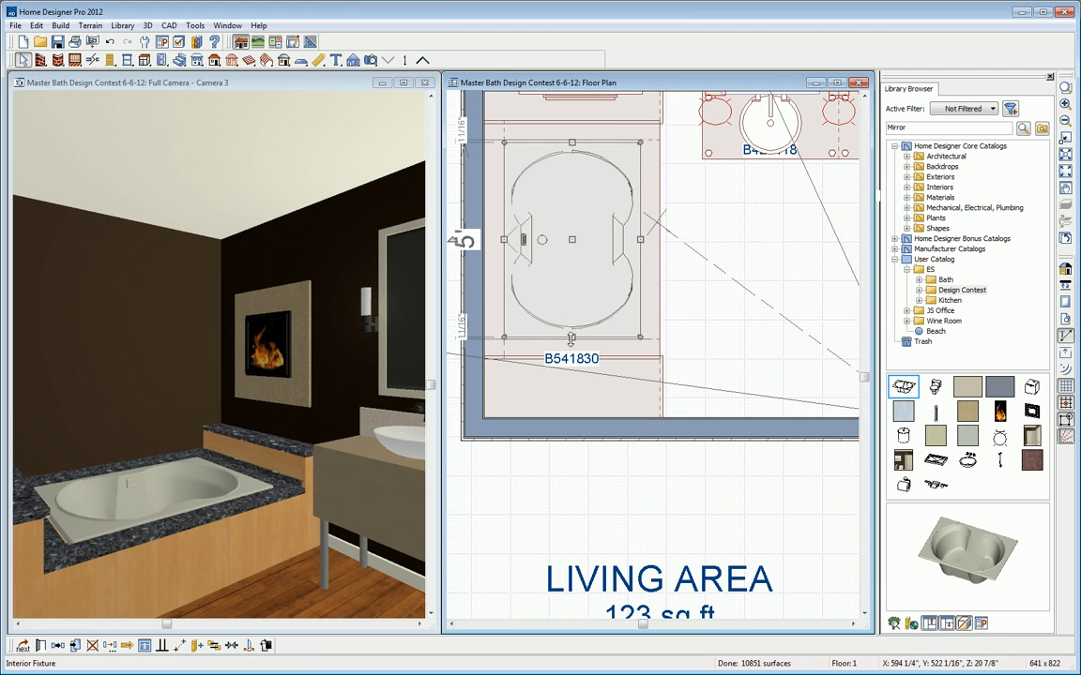
{"action": "left_click_drag", "start_coordinate": [572, 339], "coordinate": [572, 341]}
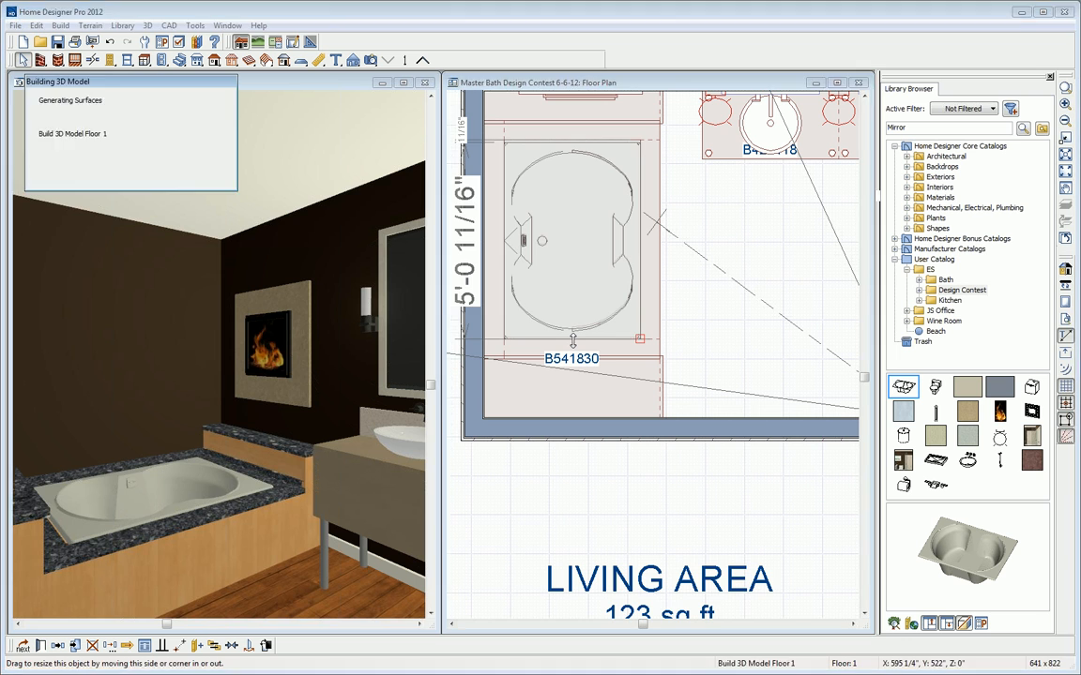
{"action": "left_click_drag", "start_coordinate": [571, 142], "coordinate": [573, 138]}
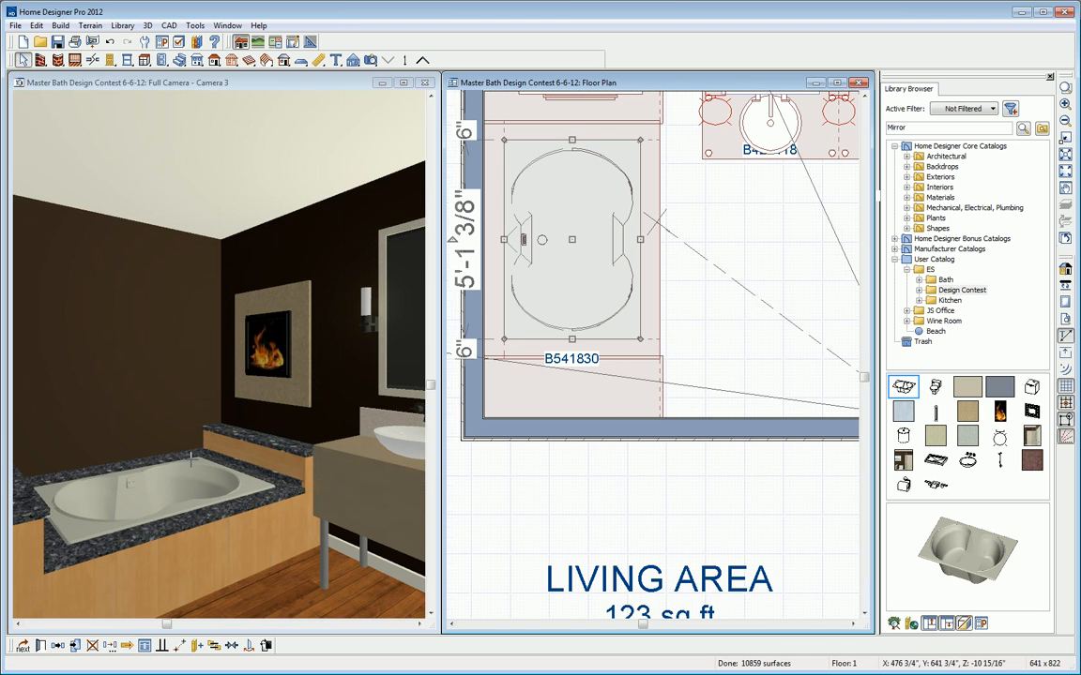
Place the library tub faucet at the wall side of the bathtub and rotate it 90 degrees to face the basin.
{"action": "left_click", "coordinate": [939, 485]}
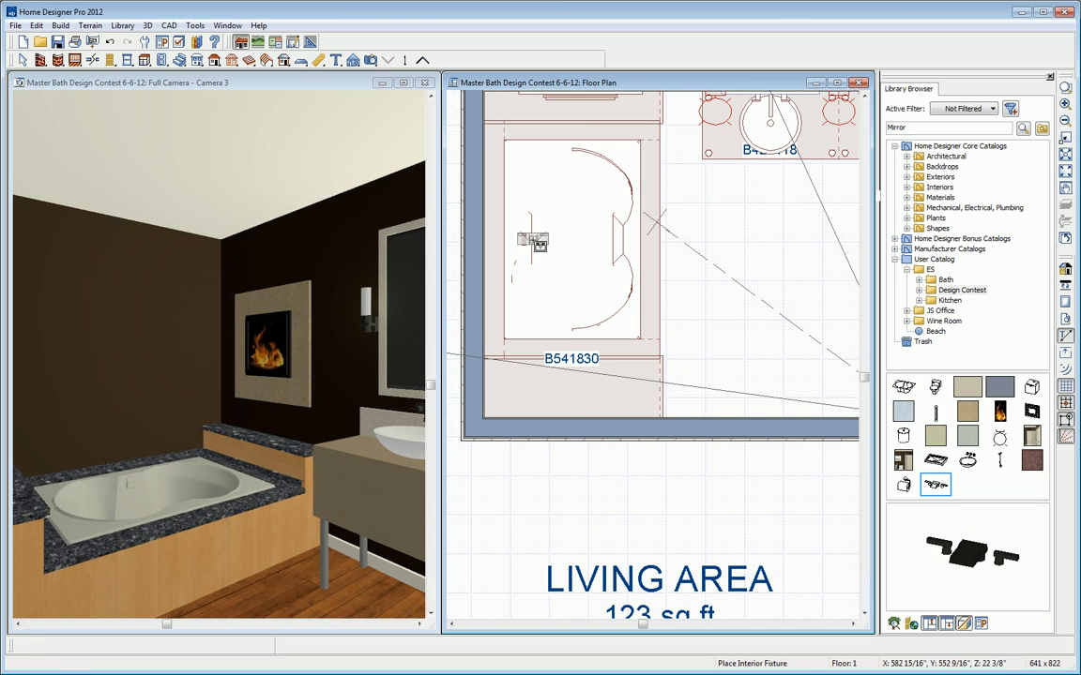
{"action": "left_click", "coordinate": [531, 242]}
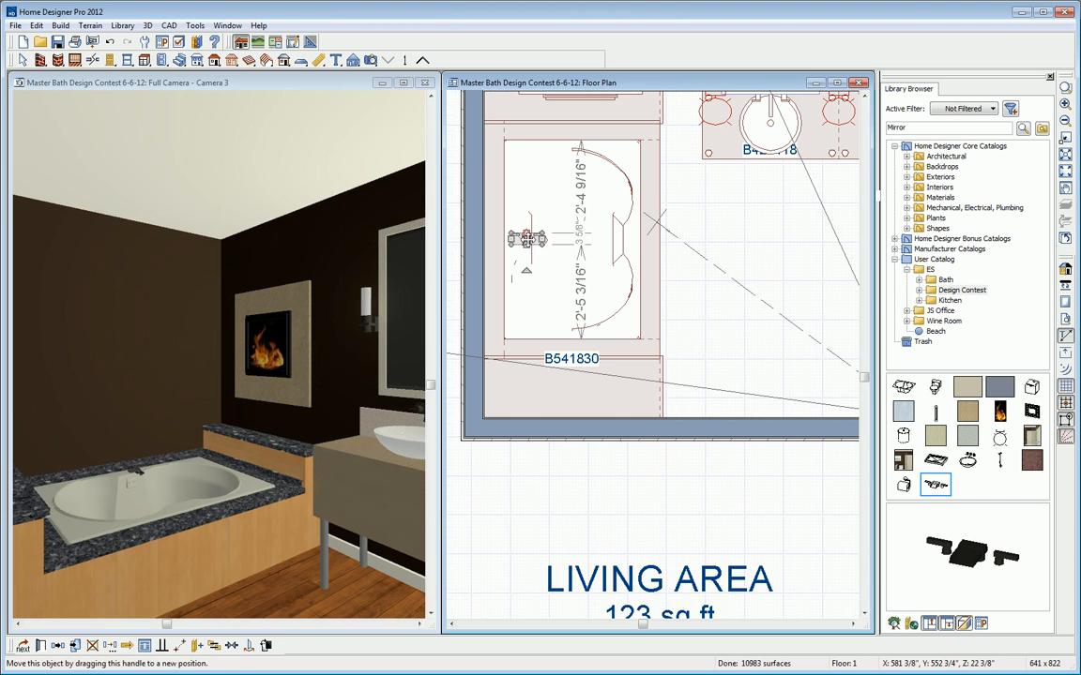
{"action": "left_click_drag", "start_coordinate": [531, 271], "coordinate": [556, 237]}
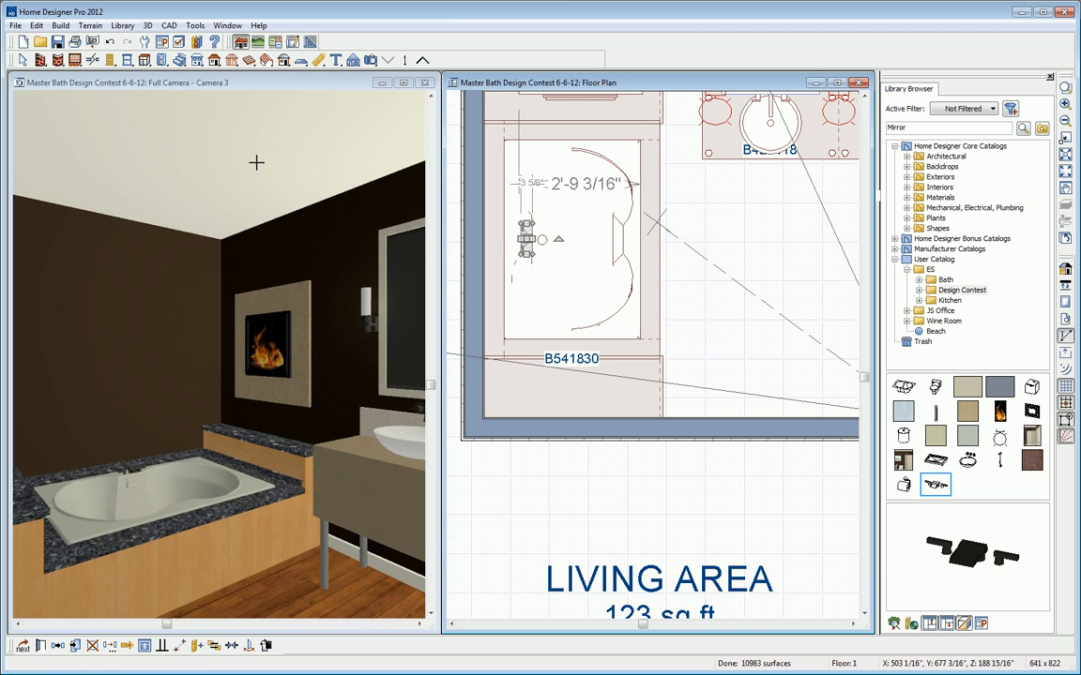
Pick up the Papyrus material from the vanity backsplash and apply it to the tub surround's countertops in the 3D camera view.
{"action": "left_click", "coordinate": [191, 81]}
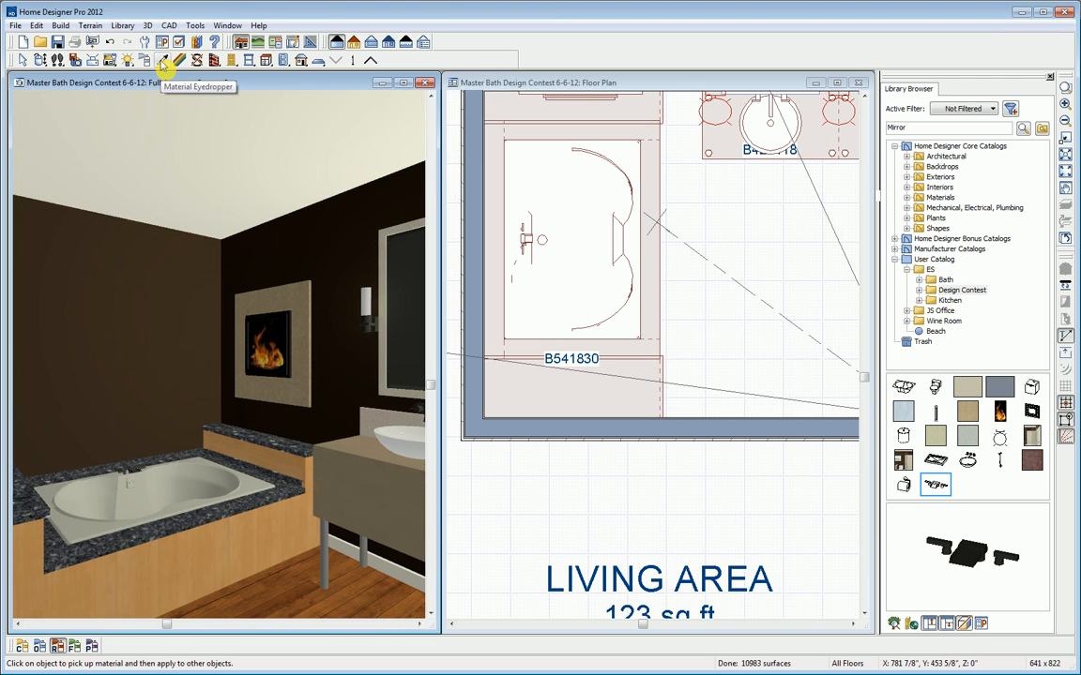
{"action": "left_click", "coordinate": [163, 62]}
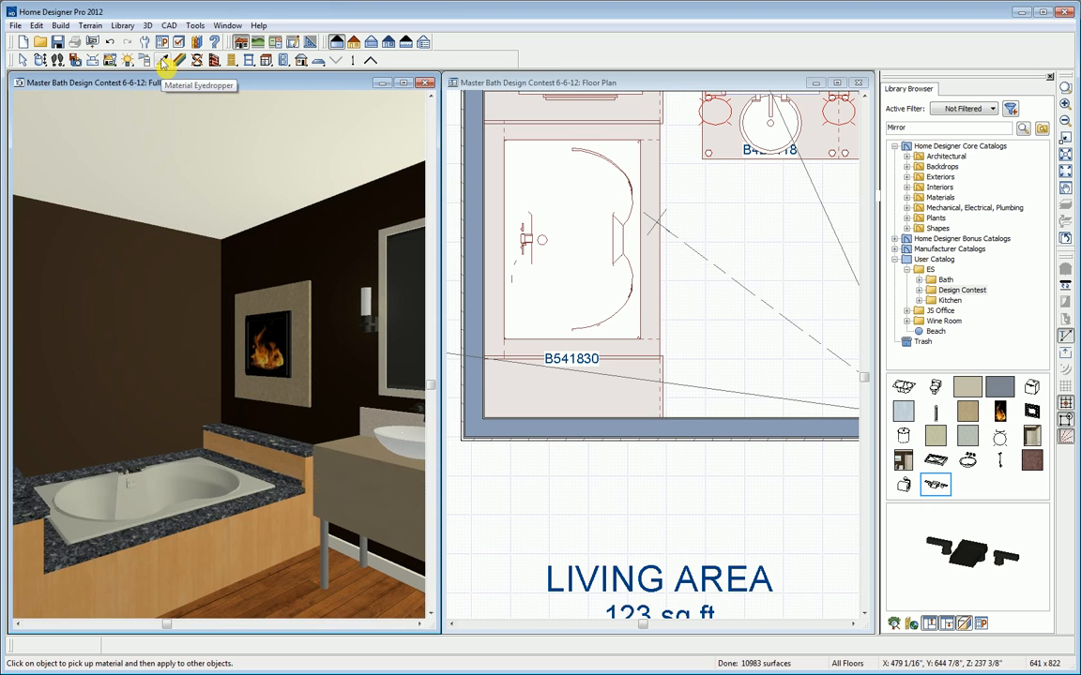
{"action": "left_click", "coordinate": [379, 416]}
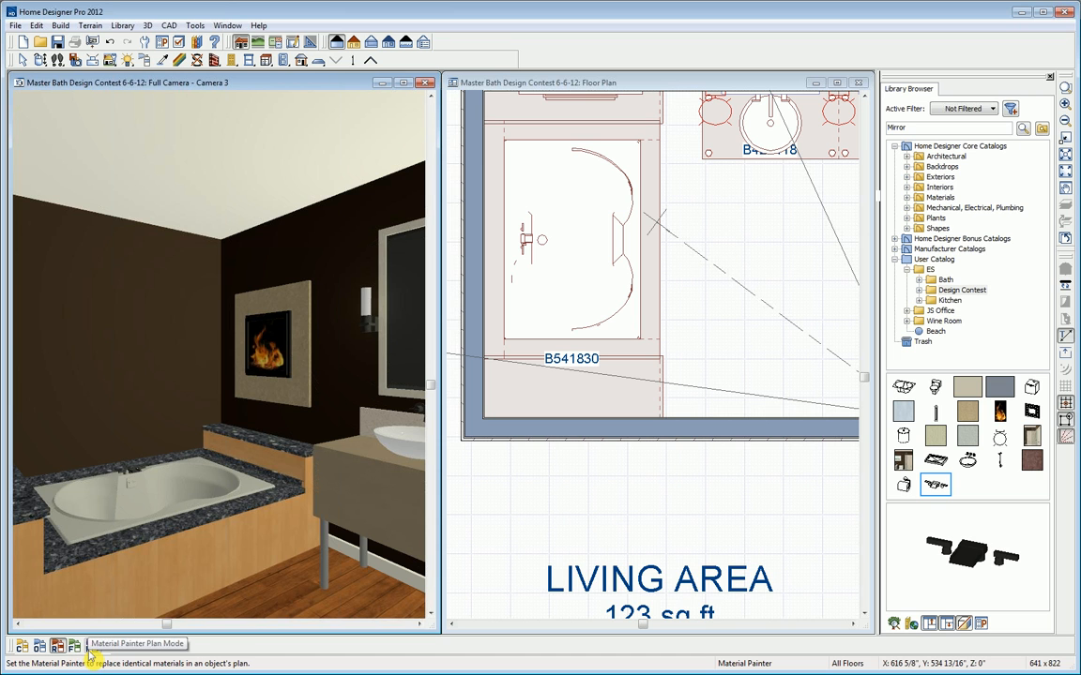
{"action": "left_click", "coordinate": [291, 450]}
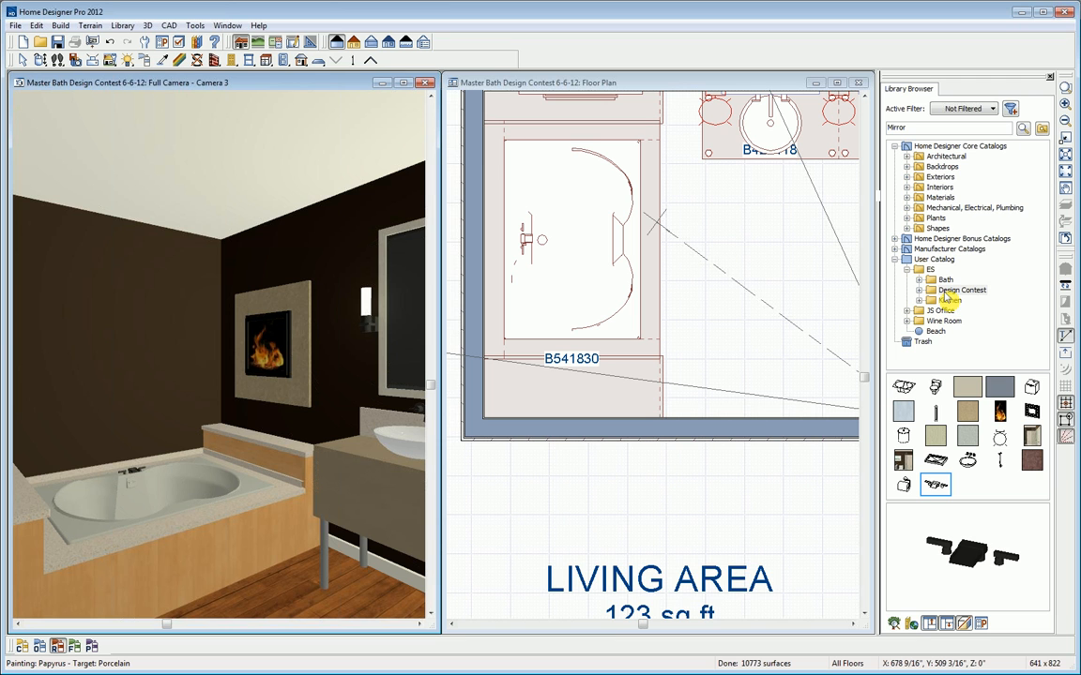
Paint the birch cabinet faces of the tub surround with the Googieland Wall (Turquoise) material.
{"action": "left_click", "coordinate": [964, 441]}
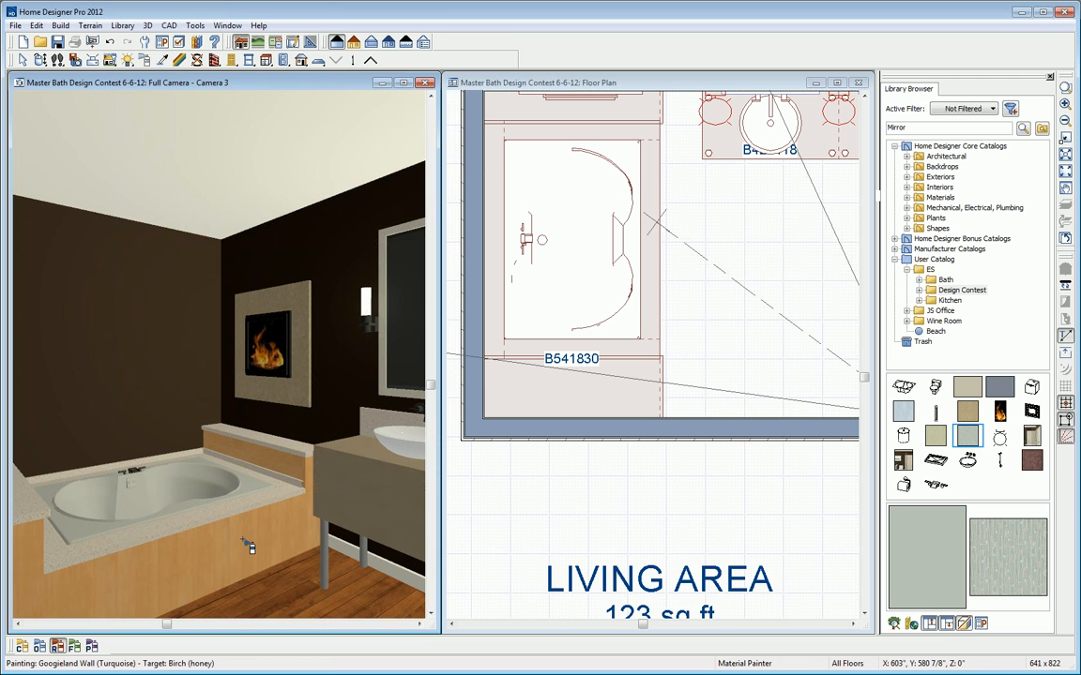
{"action": "left_click", "coordinate": [249, 547]}
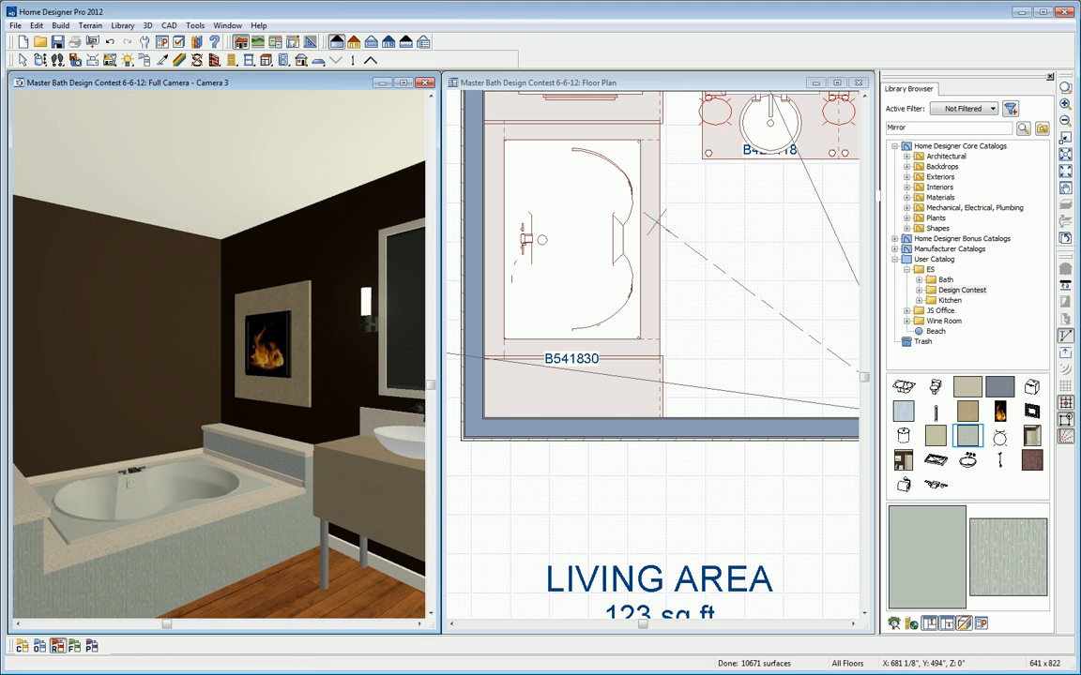
Bring the reference bathroom photo into view to examine its finishes, and move it back out of the way.
{"action": "left_click_drag", "start_coordinate": [1079, 176], "coordinate": [719, 177]}
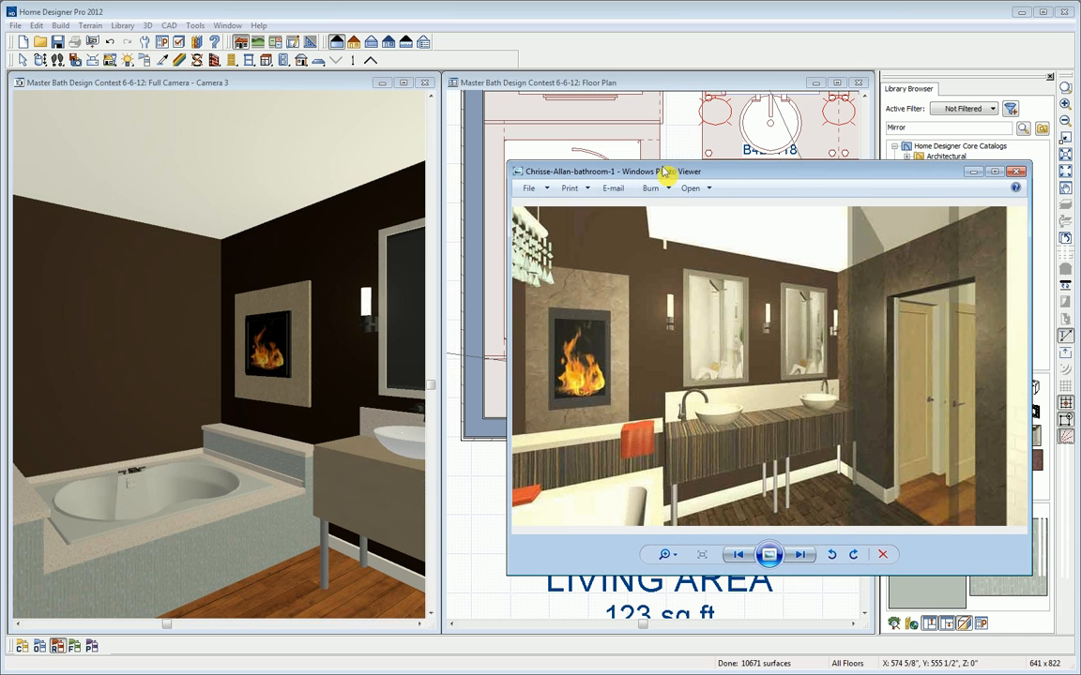
{"action": "left_click_drag", "start_coordinate": [682, 177], "coordinate": [1079, 176]}
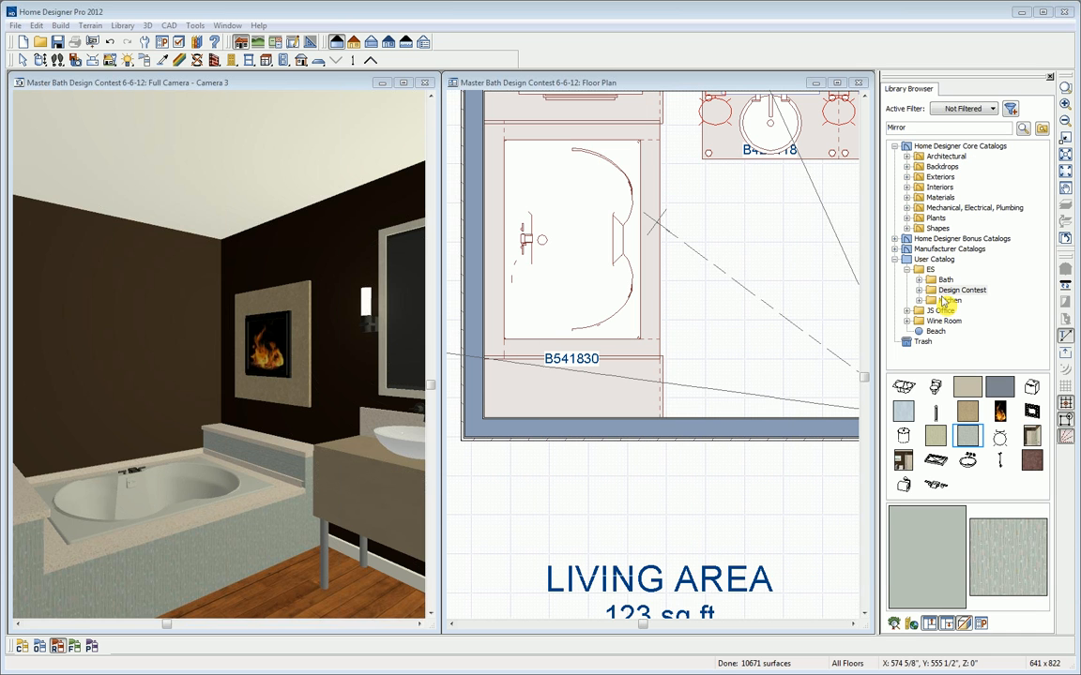
Place the library Crystal Chandelier in the open floor beside the bathtub and set its Floor to Bottom height to 96 inches.
{"action": "left_click", "coordinate": [936, 414]}
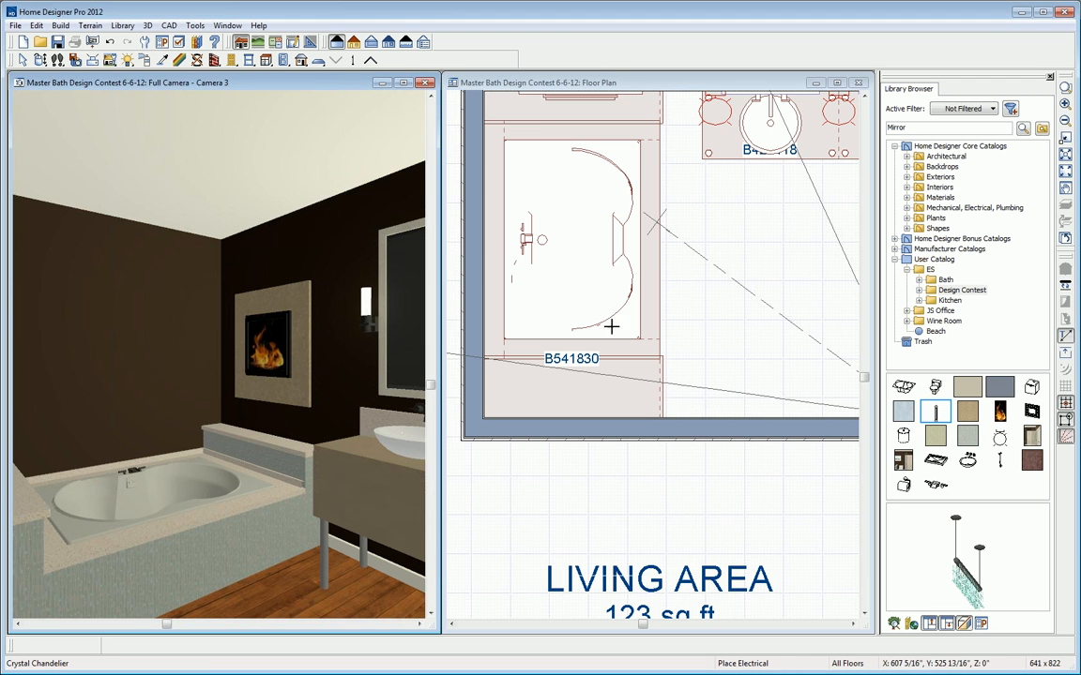
{"action": "left_click", "coordinate": [600, 80]}
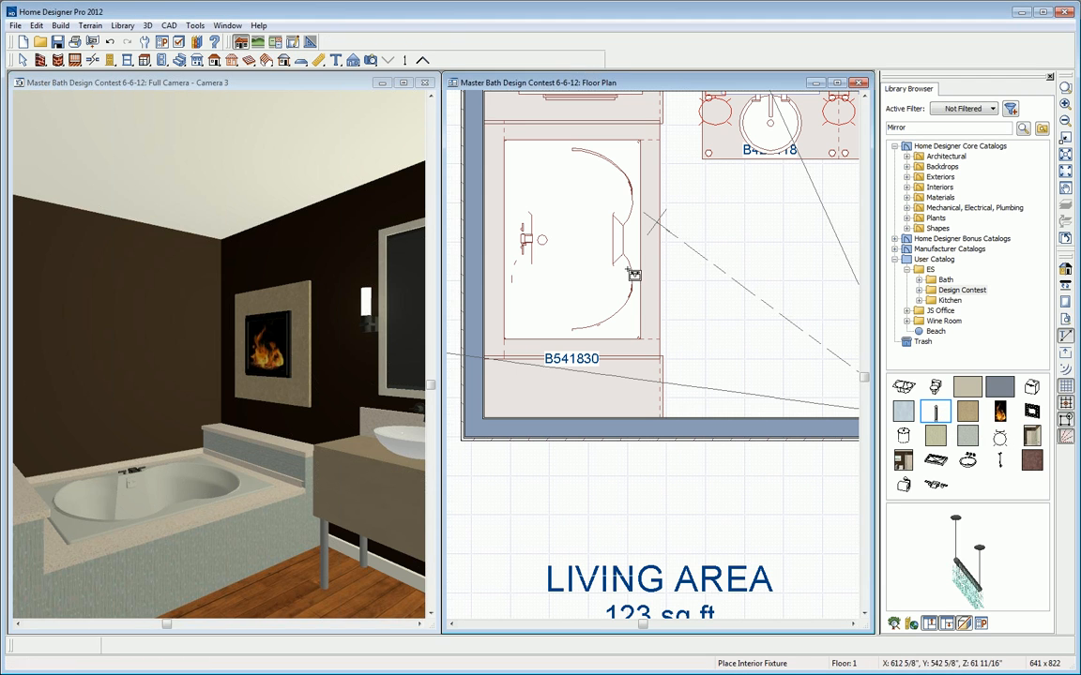
{"action": "left_click", "coordinate": [589, 234]}
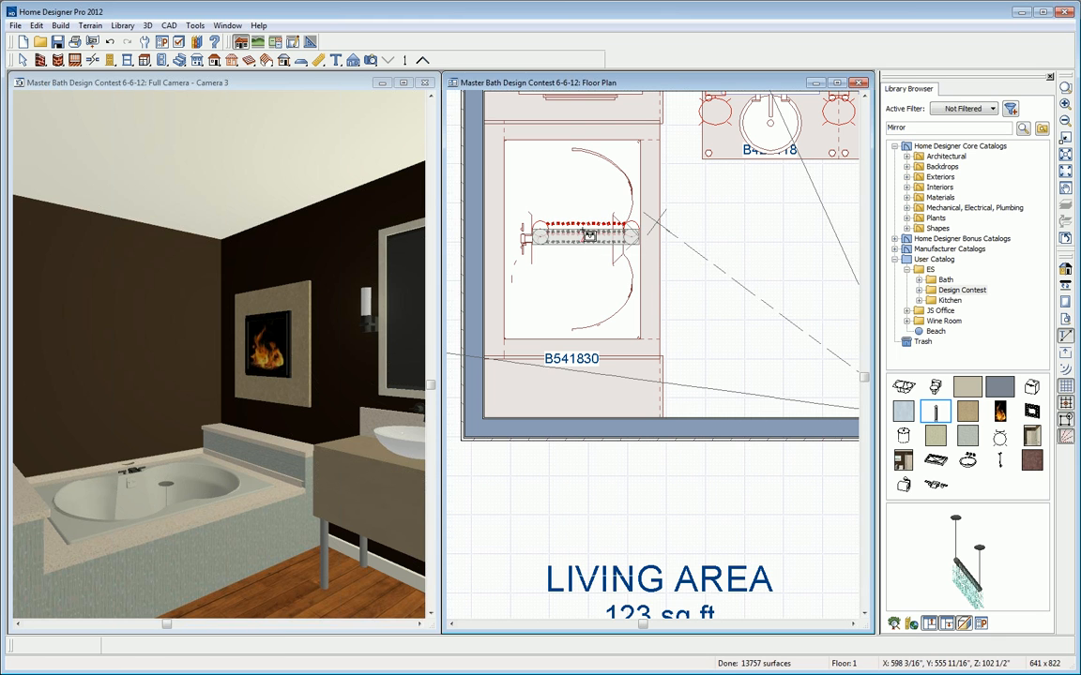
{"action": "left_click_drag", "start_coordinate": [589, 235], "coordinate": [721, 260]}
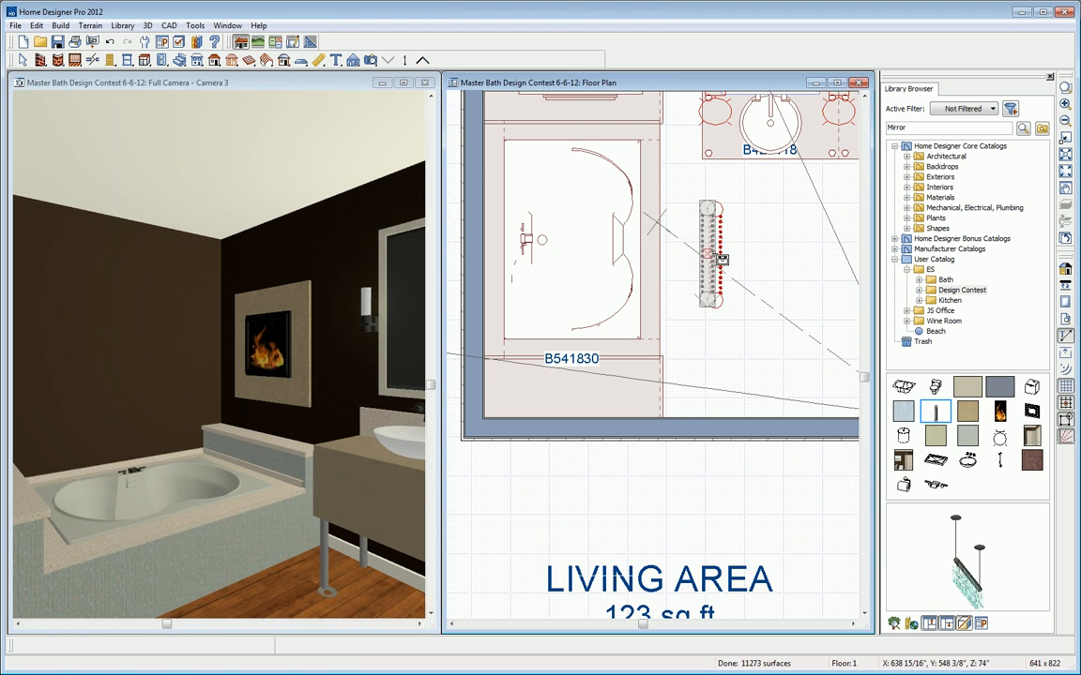
{"action": "left_click", "coordinate": [42, 647]}
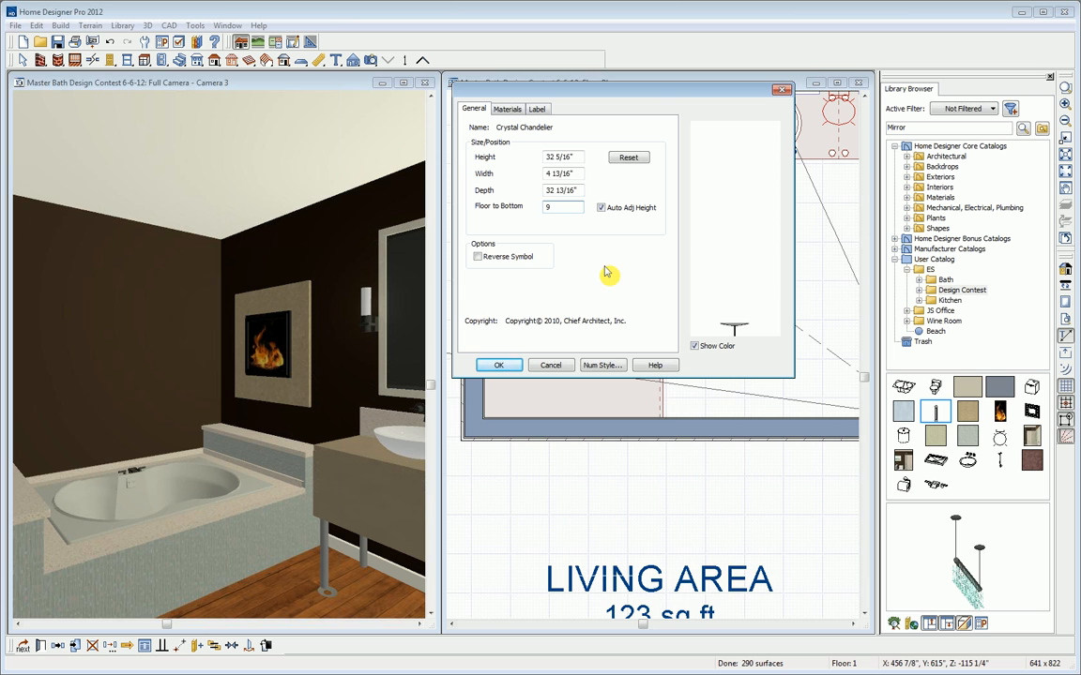
{"action": "left_click", "coordinate": [496, 366]}
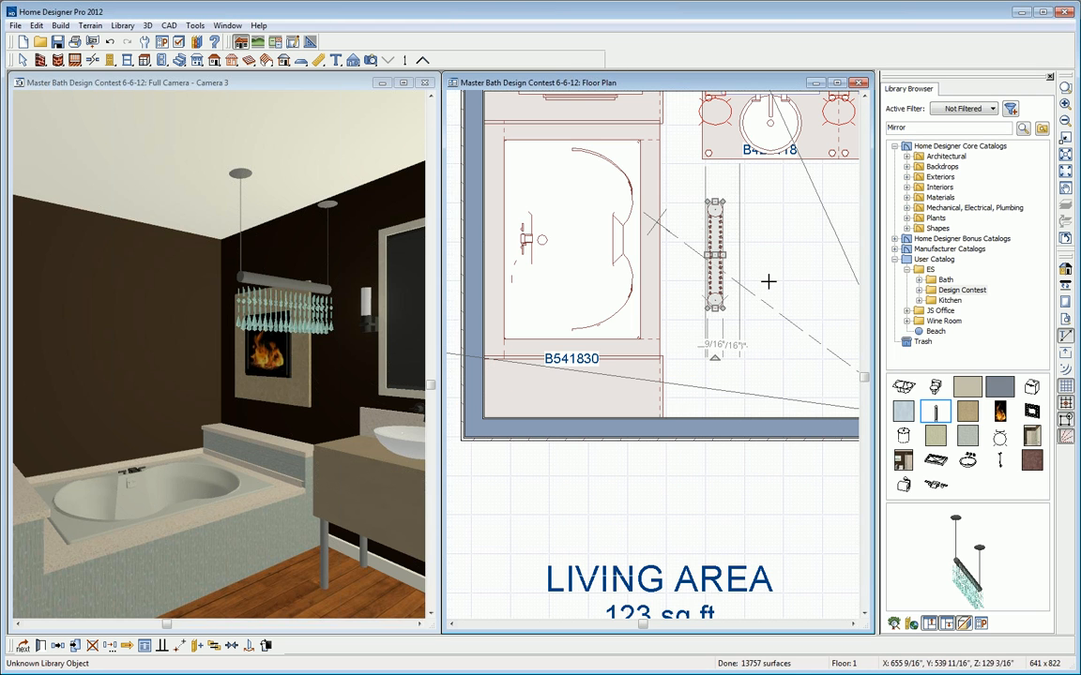
Move the crystal chandelier over the middle of the bathtub, parallel to its long side, and raise its Floor to Bottom height.
{"action": "left_click", "coordinate": [276, 284]}
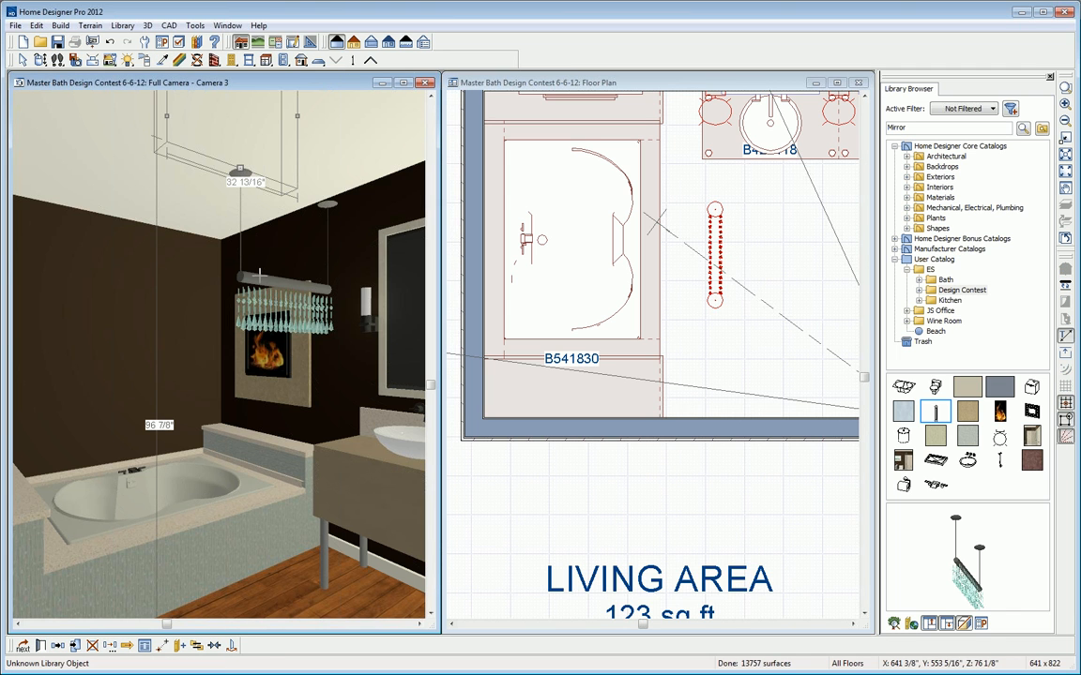
{"action": "left_click", "coordinate": [721, 262]}
{"action": "left_click_drag", "start_coordinate": [716, 255], "coordinate": [570, 236]}
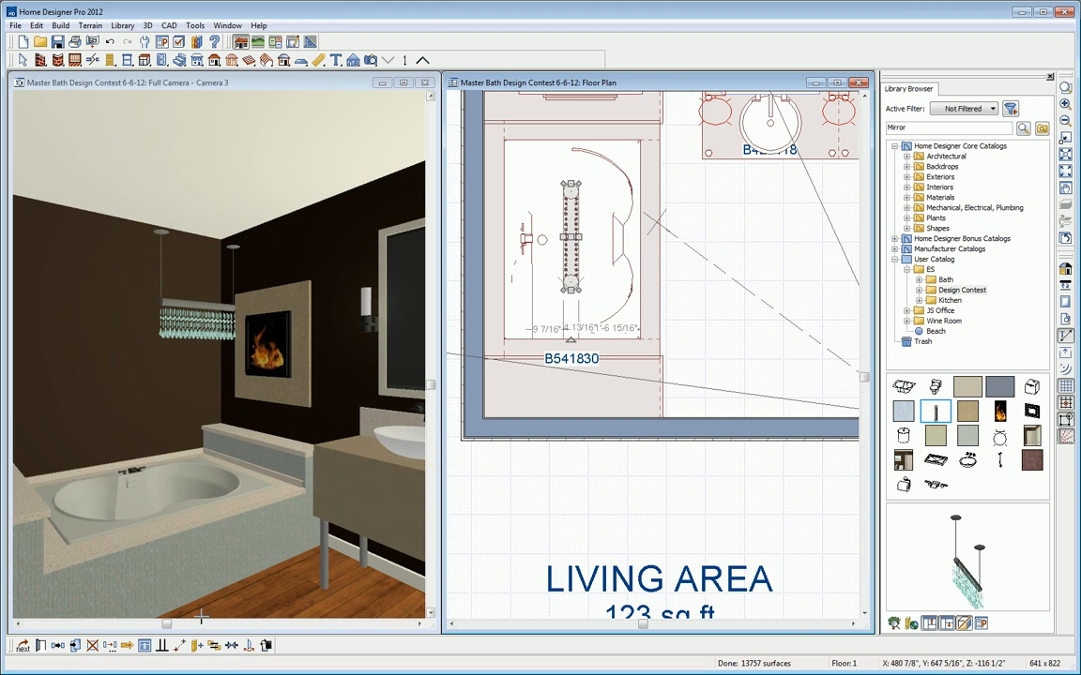
{"action": "left_click", "coordinate": [106, 637]}
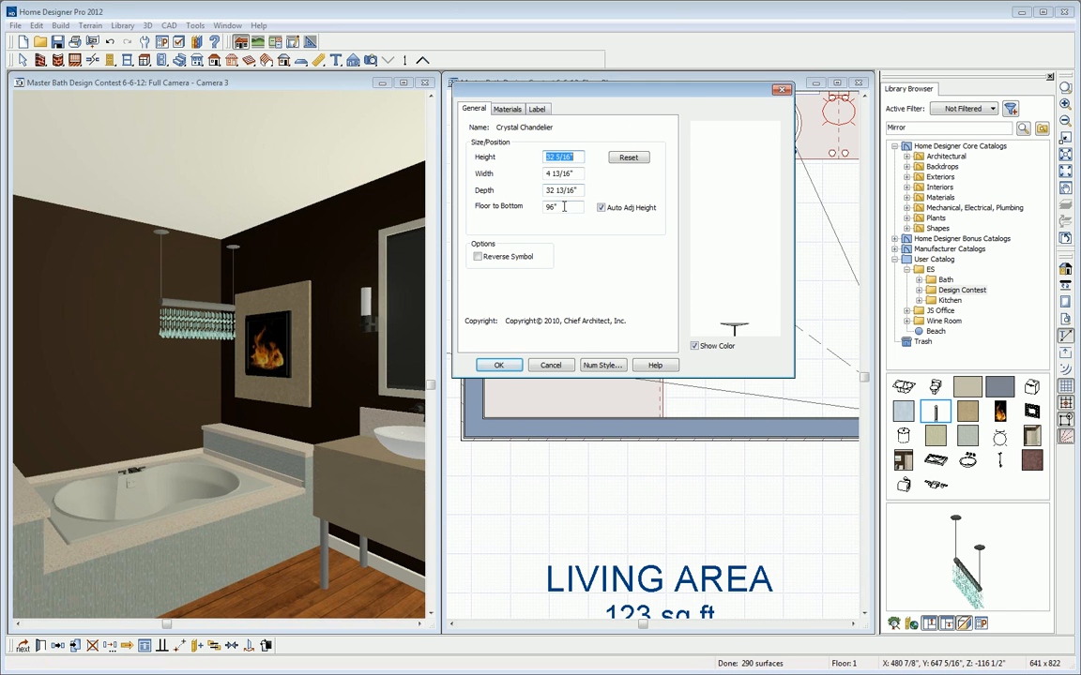
{"action": "left_click_drag", "start_coordinate": [559, 209], "coordinate": [523, 211]}
{"action": "left_click", "coordinate": [498, 365]}
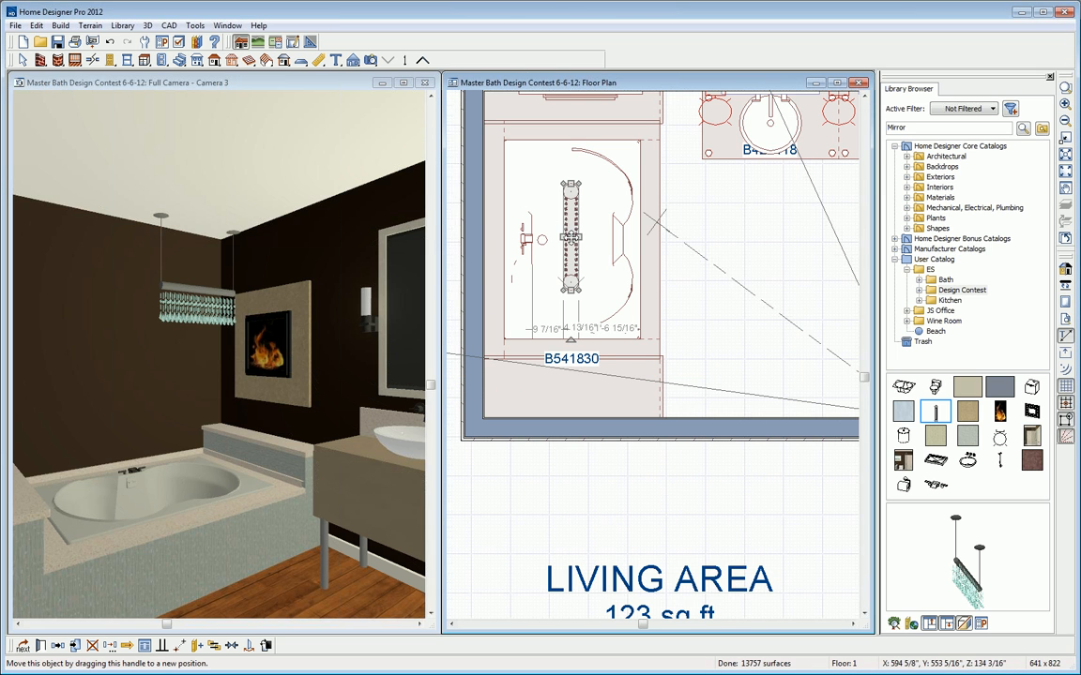
{"action": "left_click_drag", "start_coordinate": [571, 241], "coordinate": [571, 263]}
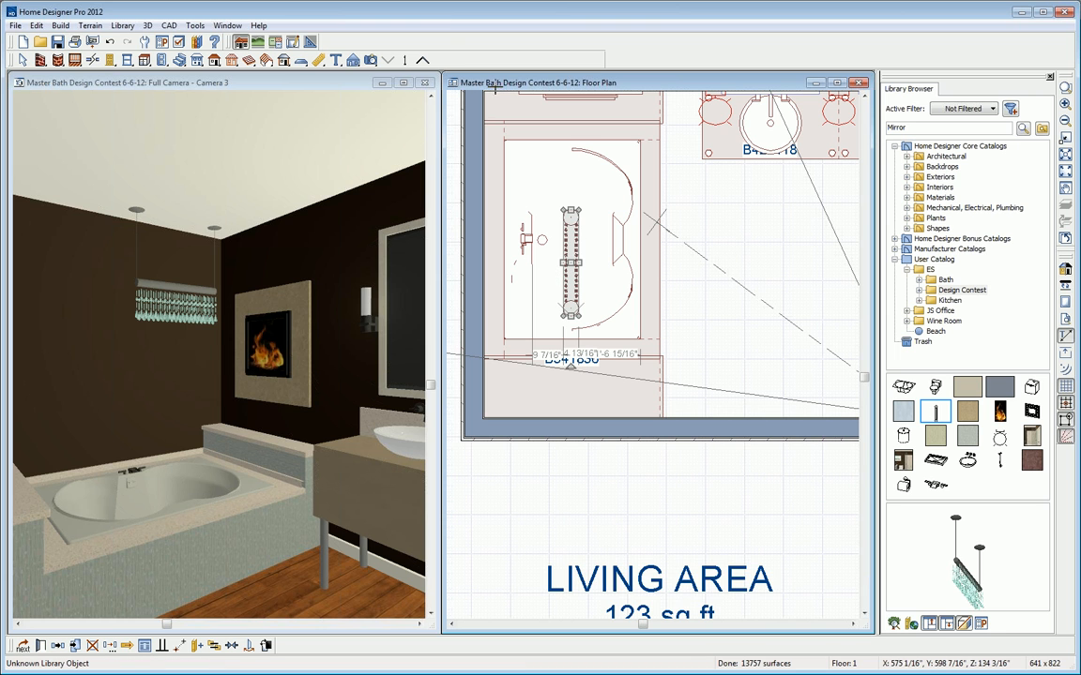
Replace the current 3D view with a full camera aimed from the tub's vanity-side corner toward the door, tiled beside the floor plan.
{"action": "left_click", "coordinate": [426, 84]}
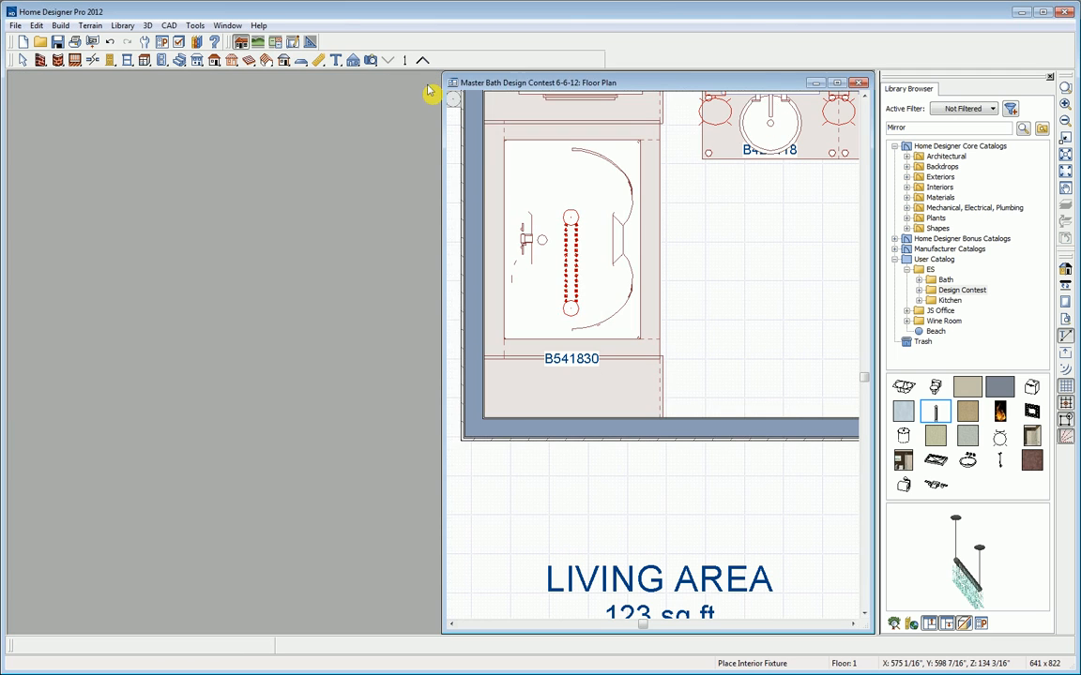
{"action": "left_click", "coordinate": [839, 84]}
{"action": "key", "text": "space"}
{"action": "scroll", "coordinate": [5, 277], "scroll_direction": "down", "scroll_amount": 3}
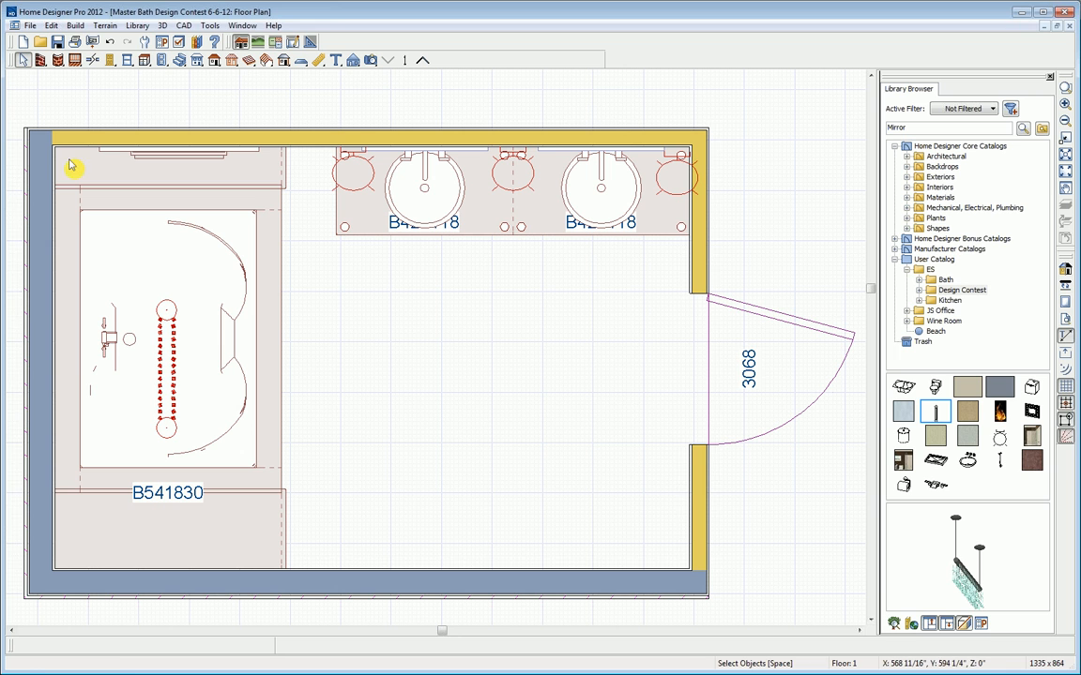
{"action": "left_click", "coordinate": [370, 60]}
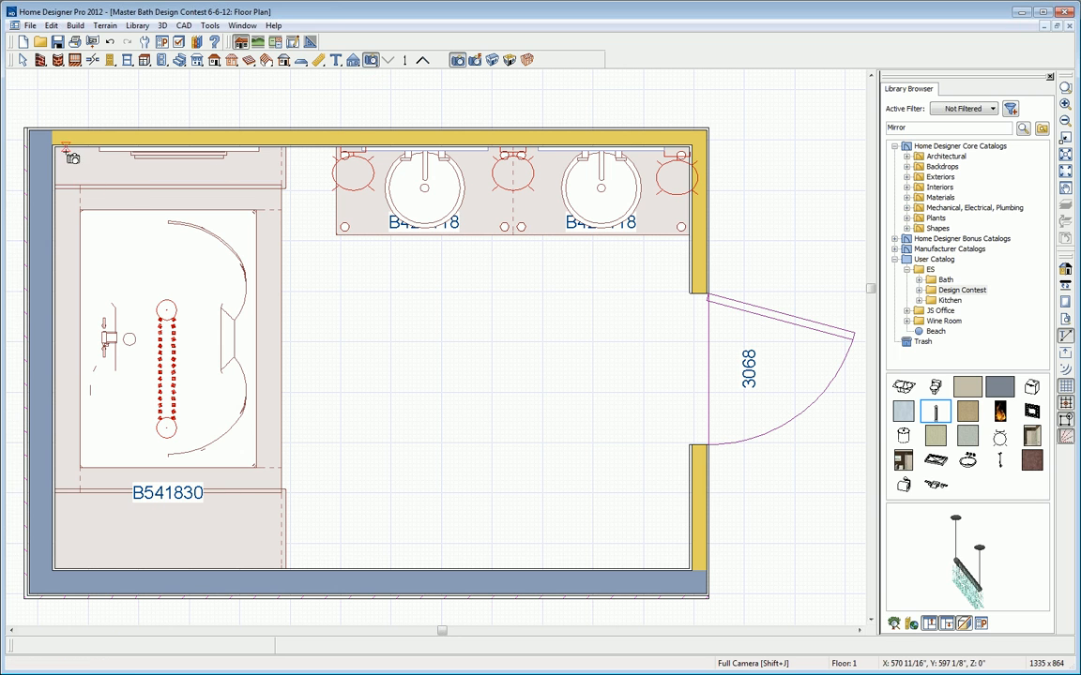
{"action": "left_click_drag", "start_coordinate": [89, 183], "coordinate": [359, 362]}
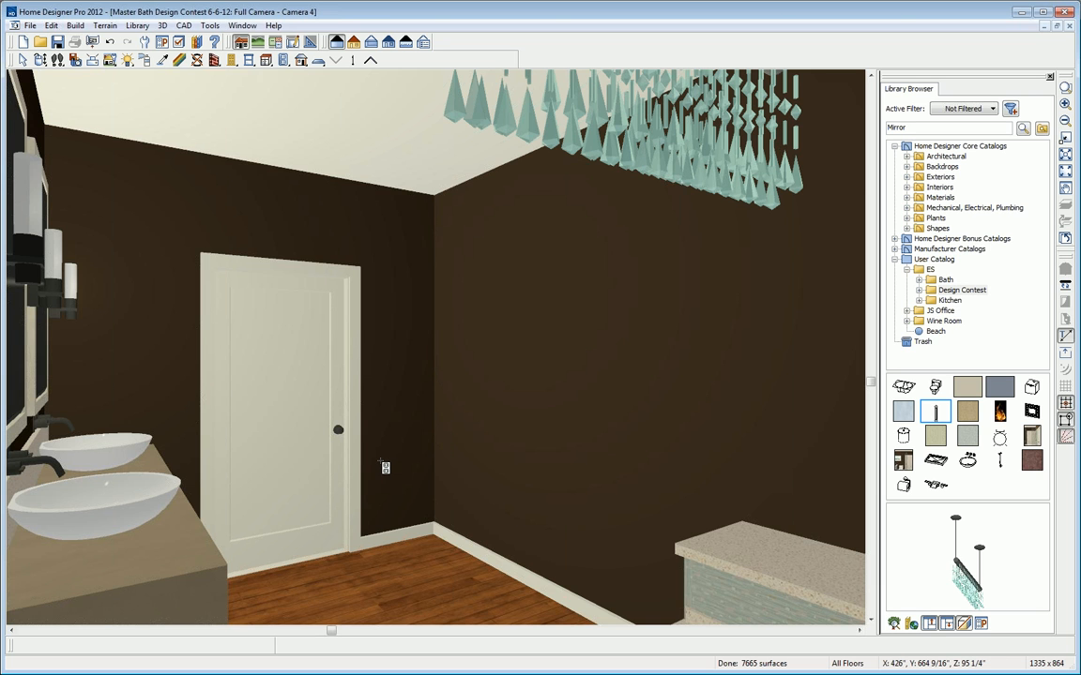
{"action": "key", "text": "shift+F4"}
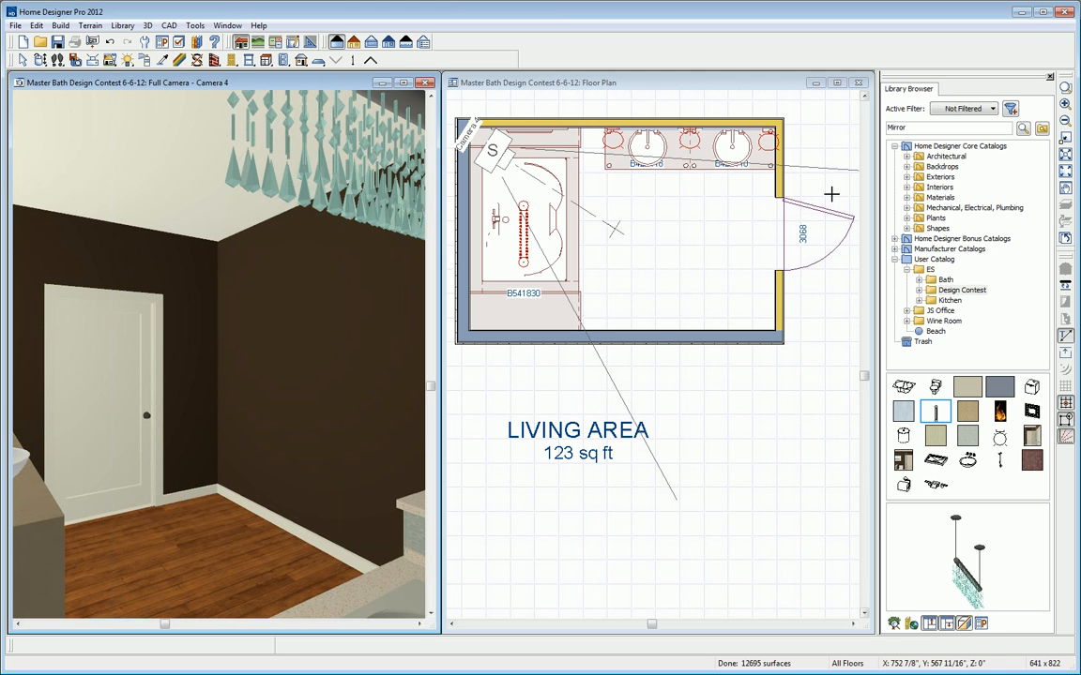
Move the 3068 door along its wall toward the vanity.
{"action": "left_click", "coordinate": [791, 233]}
{"action": "left_click_drag", "start_coordinate": [780, 235], "coordinate": [780, 212]}
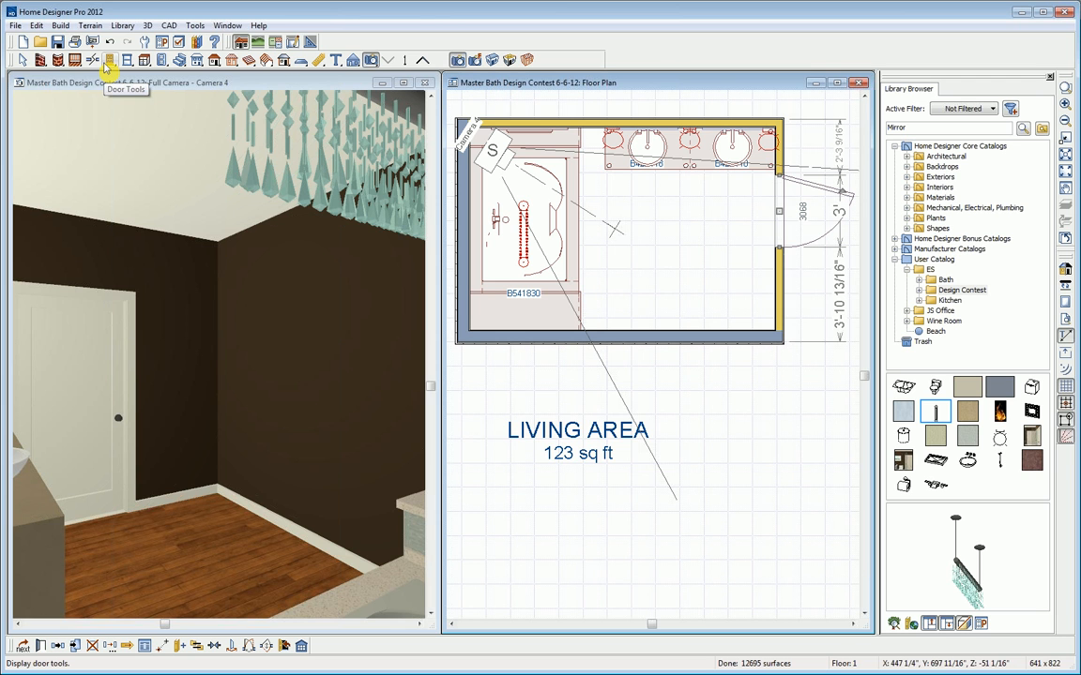
Examine the library's corner, rectangular, shower pan and square shower fixtures for a suitable shower.
{"action": "left_click", "coordinate": [40, 59]}
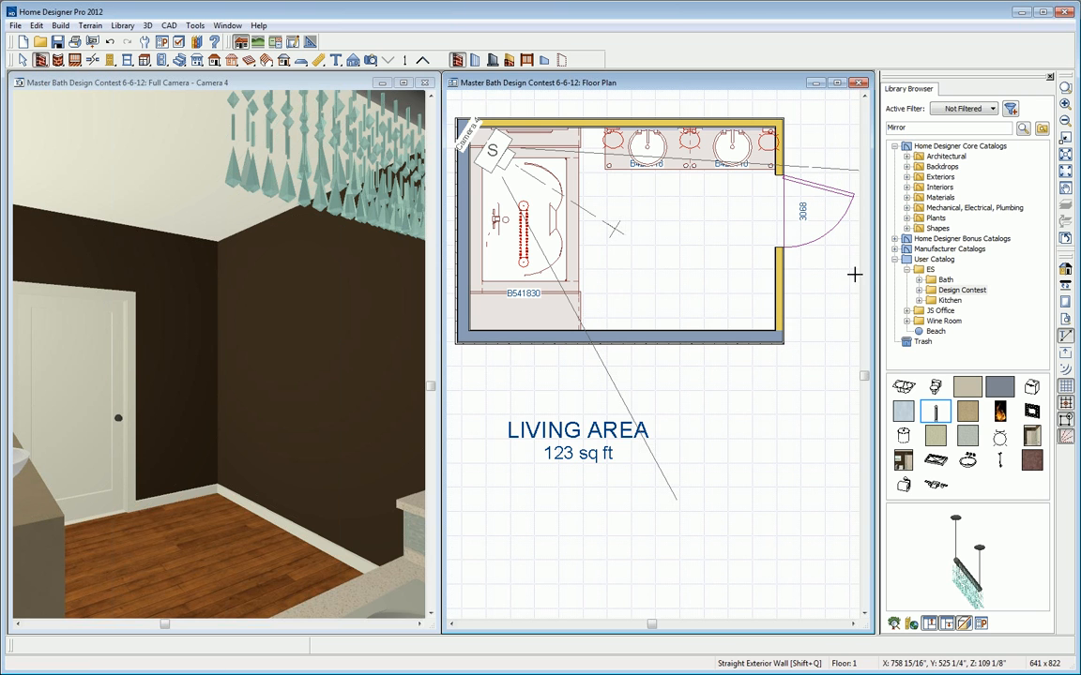
{"action": "left_click", "coordinate": [907, 157]}
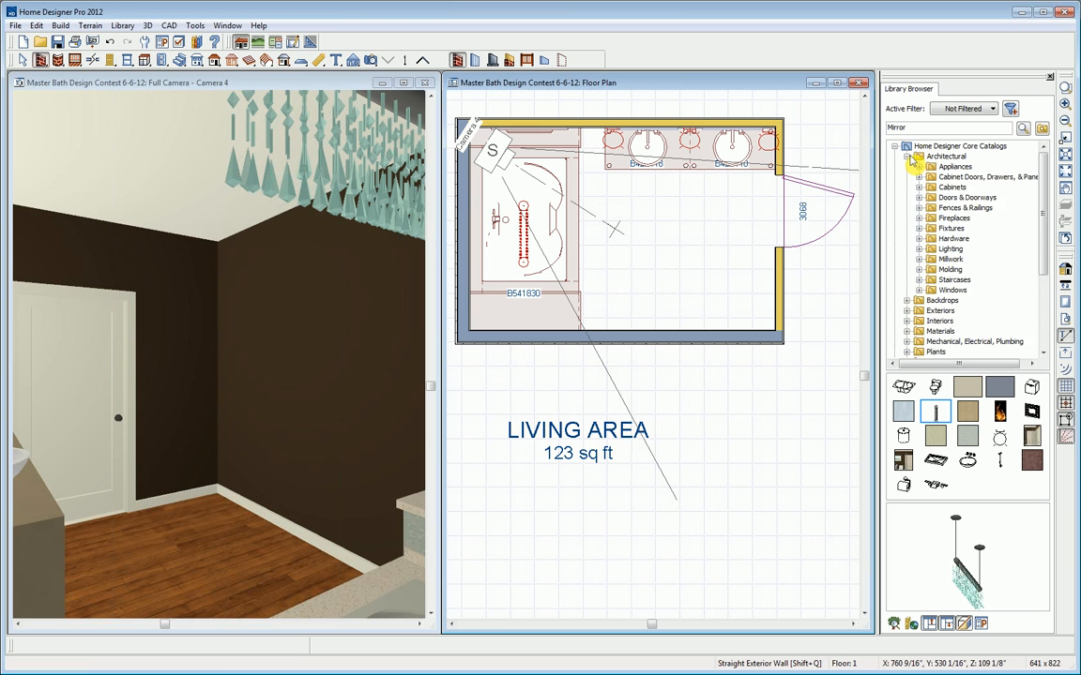
{"action": "left_click", "coordinate": [918, 229]}
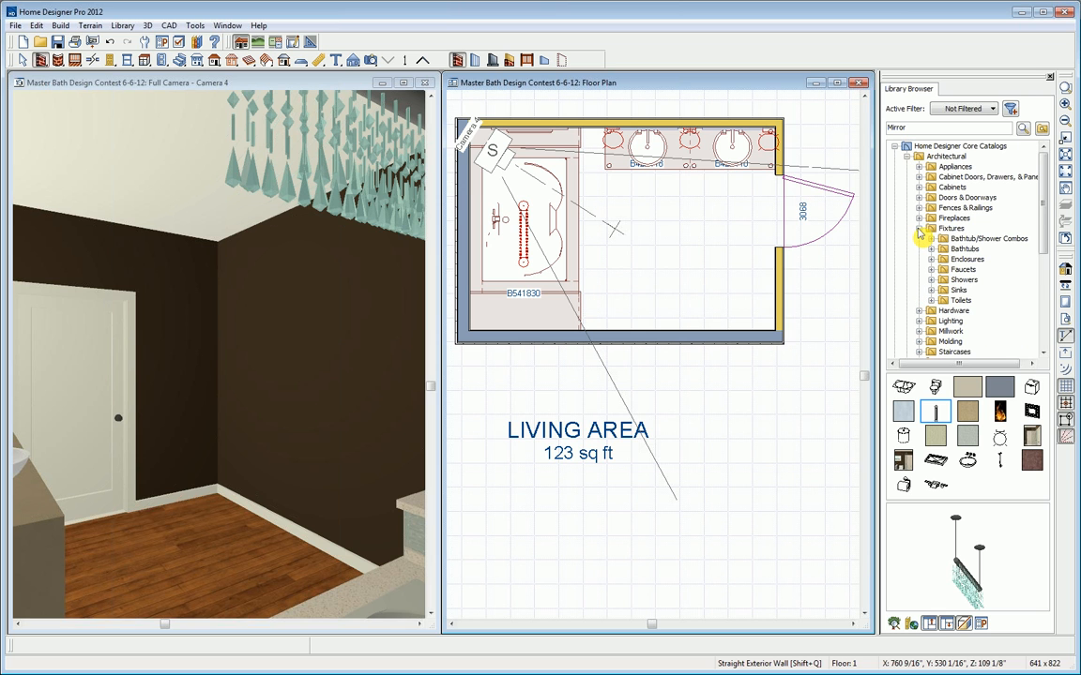
{"action": "left_click", "coordinate": [931, 279]}
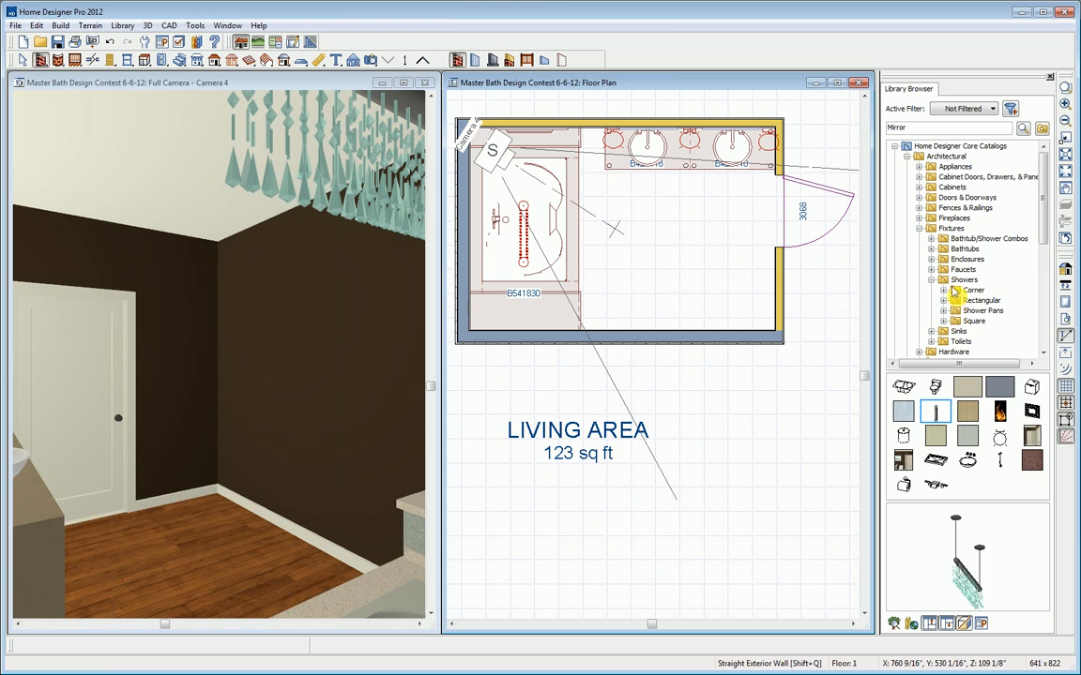
{"action": "left_click", "coordinate": [967, 291]}
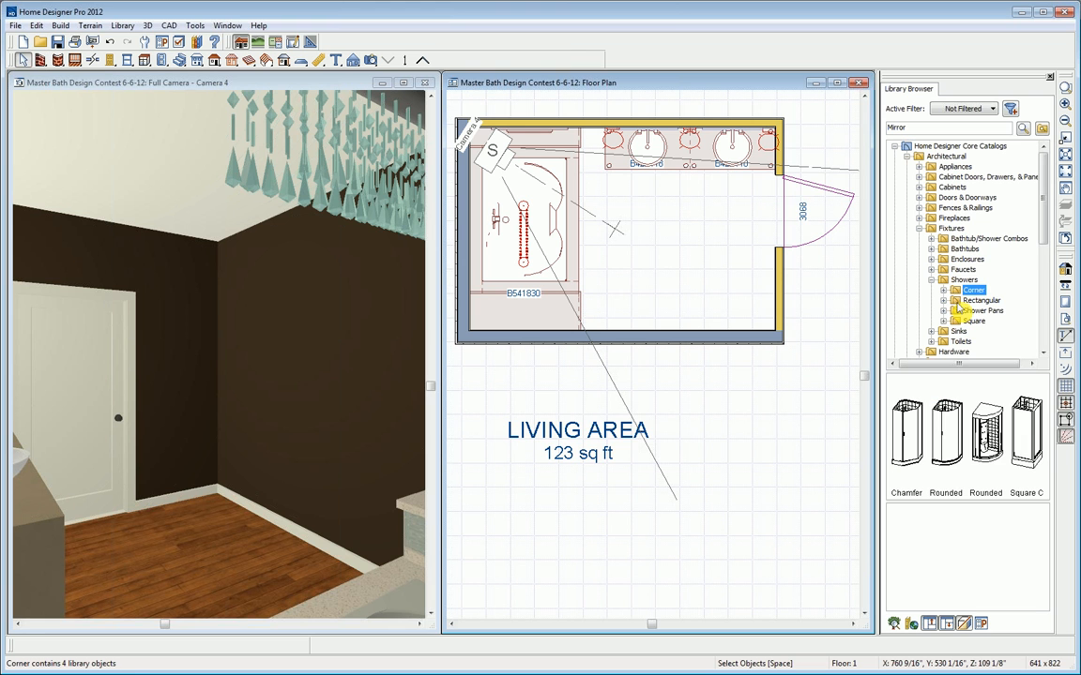
{"action": "left_click", "coordinate": [980, 300]}
{"action": "left_click", "coordinate": [976, 311]}
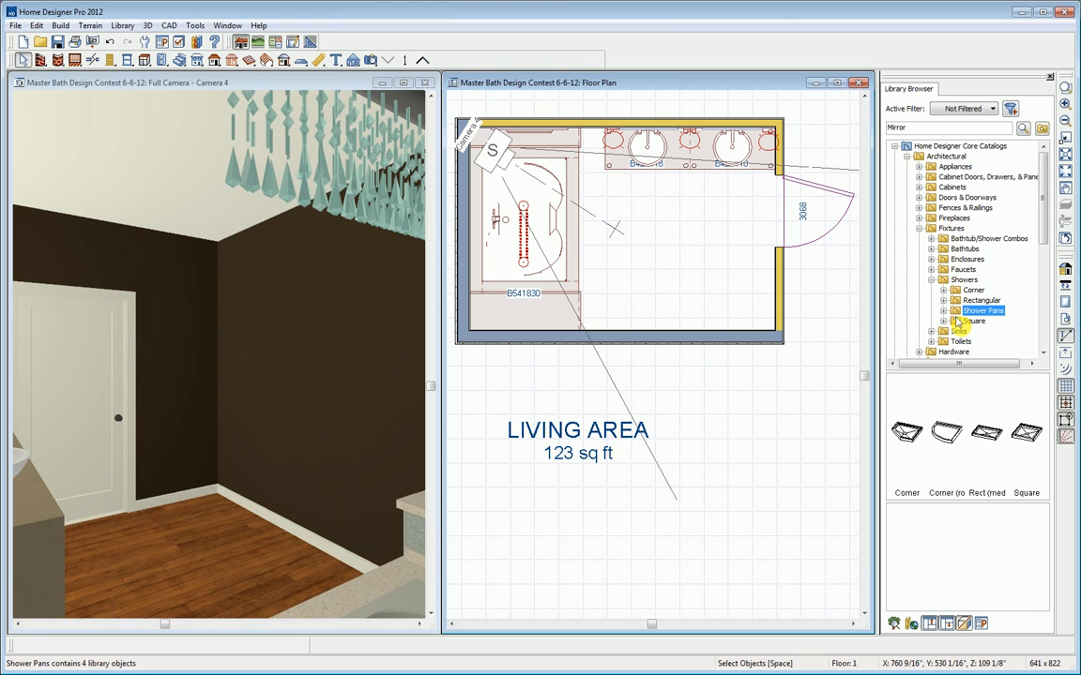
{"action": "left_click", "coordinate": [972, 321]}
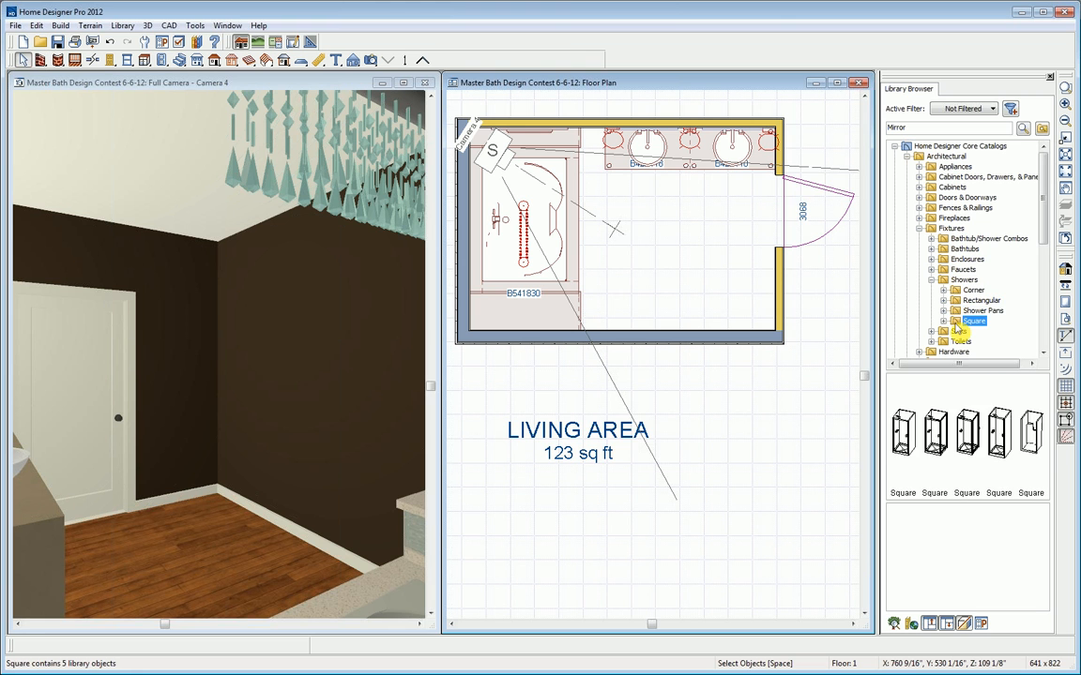
{"action": "left_click", "coordinate": [931, 280]}
{"action": "left_click", "coordinate": [918, 228]}
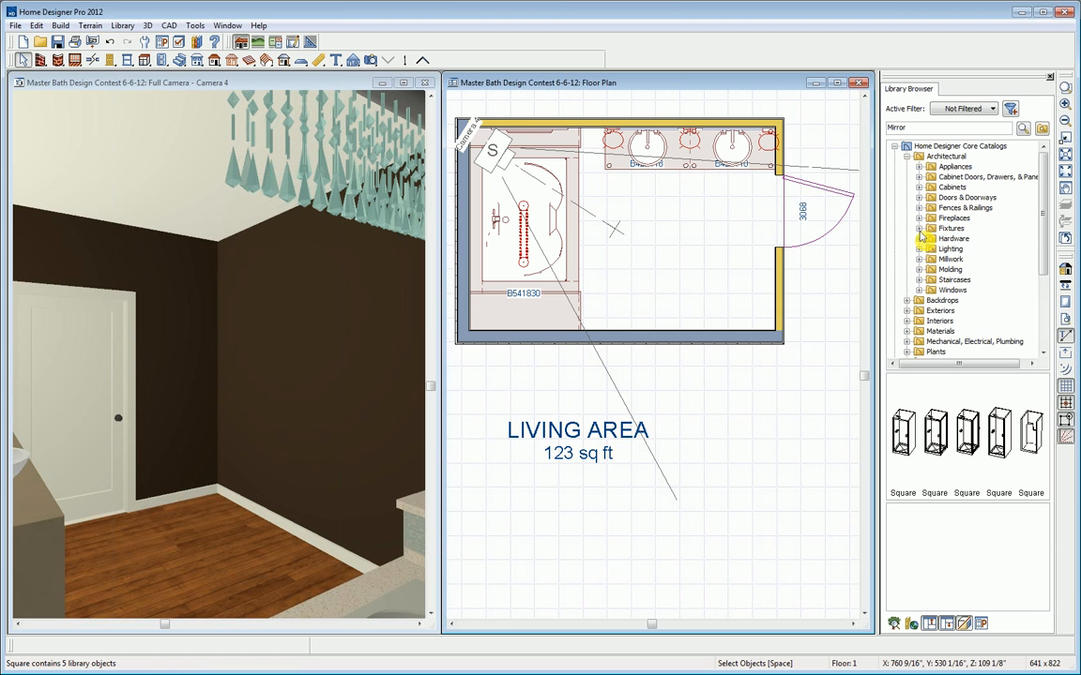
{"action": "left_click", "coordinate": [907, 155]}
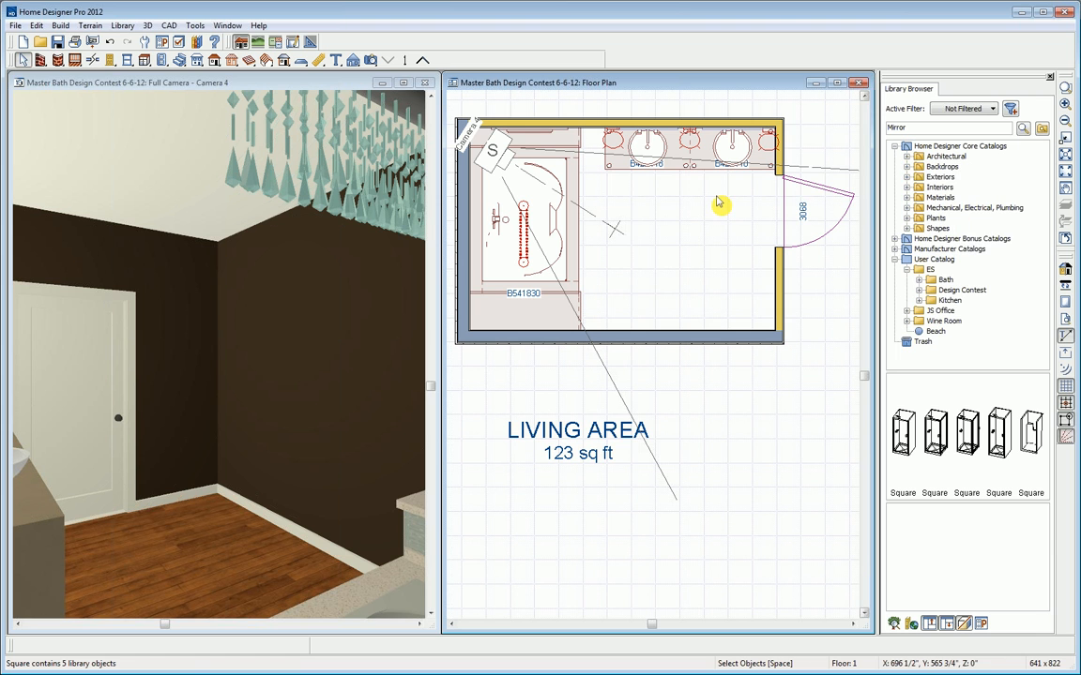
Draw two straight half-walls enclosing a shower area about 5'-1" by 3'-1 1/2" in the empty corner beside the door.
{"action": "left_click", "coordinate": [41, 60]}
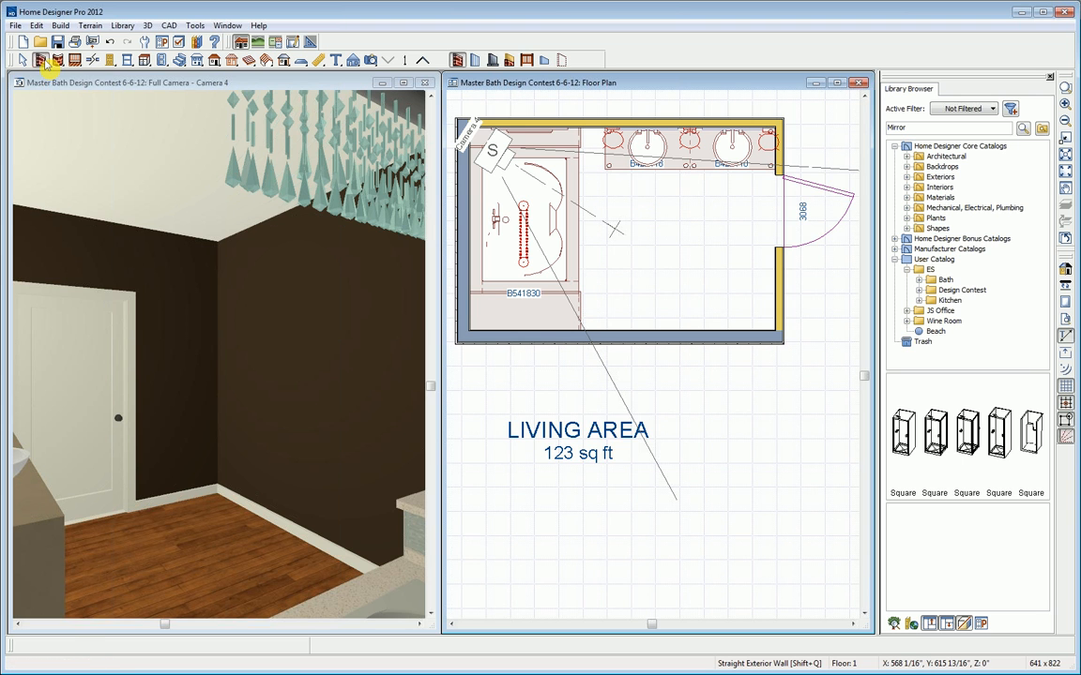
{"action": "left_click", "coordinate": [548, 61]}
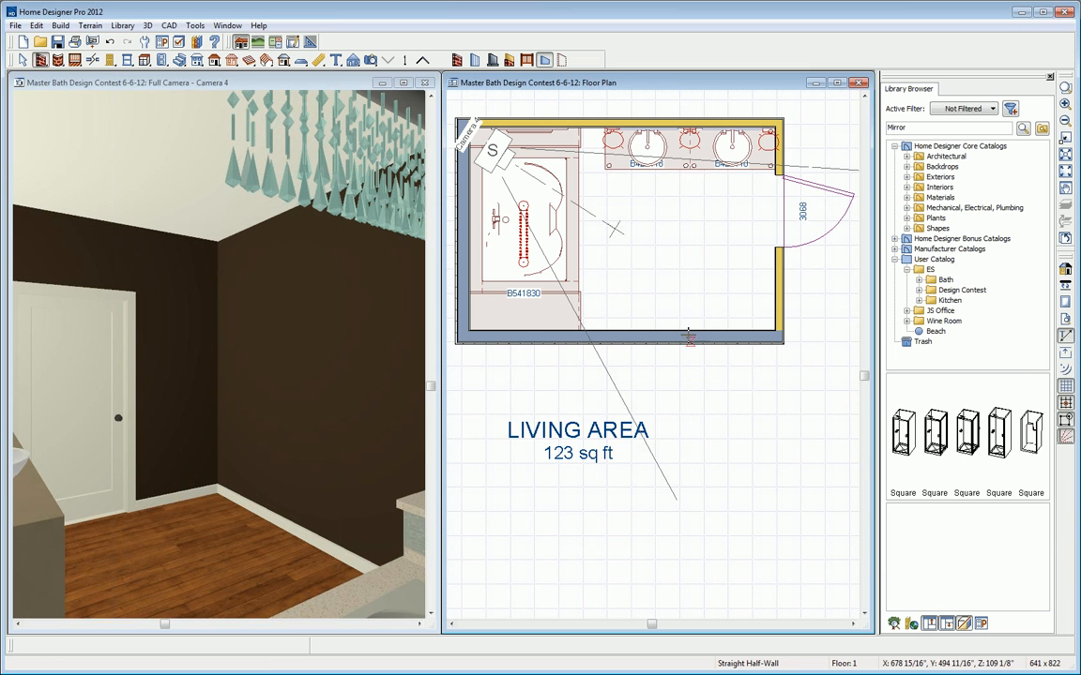
{"action": "mouse_move", "coordinate": [657, 328]}
{"action": "left_mouse_down"}
{"action": "mouse_move", "coordinate": [656, 256]}
{"action": "mouse_move", "coordinate": [776, 255]}
{"action": "left_mouse_up"}
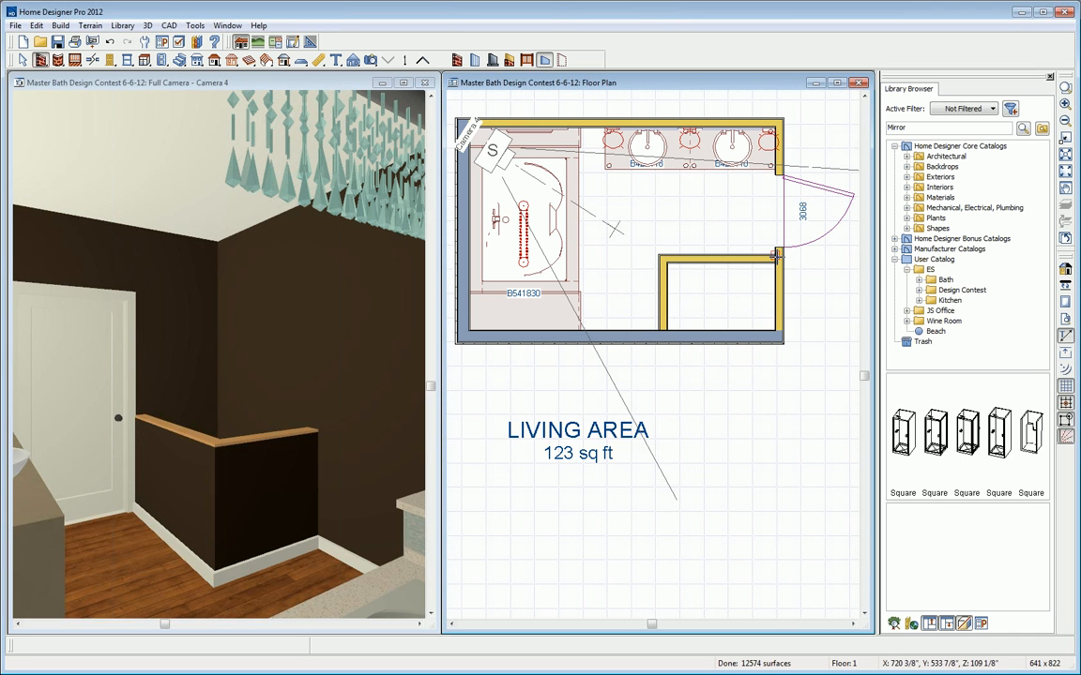
{"action": "left_click", "coordinate": [729, 301]}
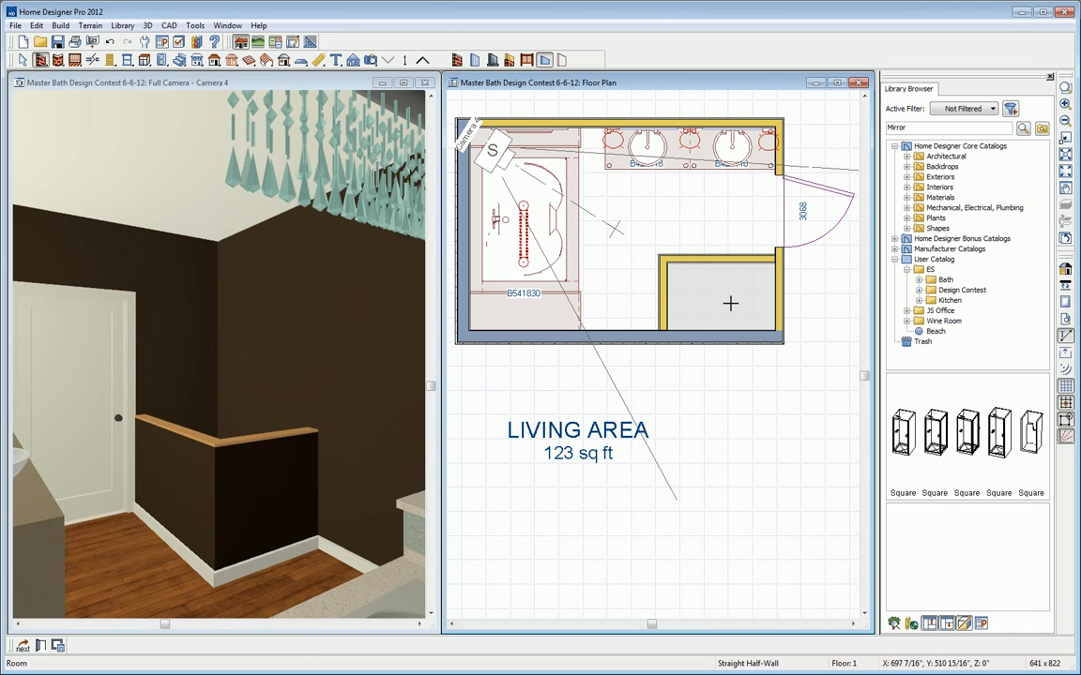
Change the wall type of both shower half-walls from the plain interior wall to Glass Shower.
{"action": "key", "text": "space"}
{"action": "left_click", "coordinate": [661, 251]}
{"action": "left_click", "coordinate": [665, 311], "text": "shift"}
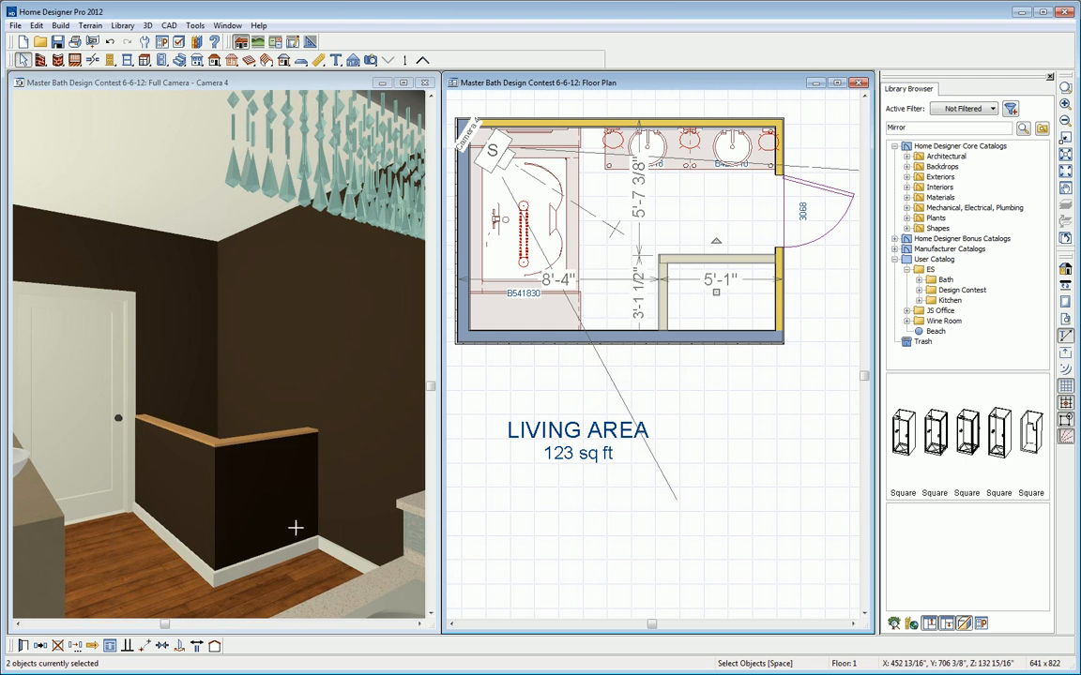
{"action": "left_click", "coordinate": [25, 647]}
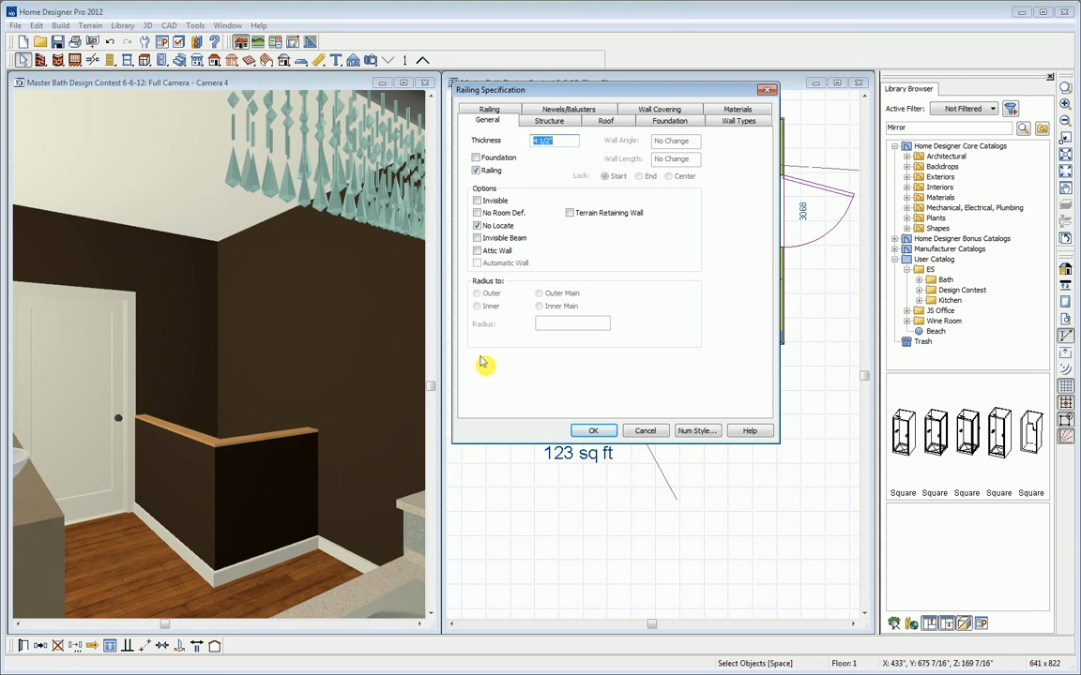
{"action": "left_click", "coordinate": [736, 122]}
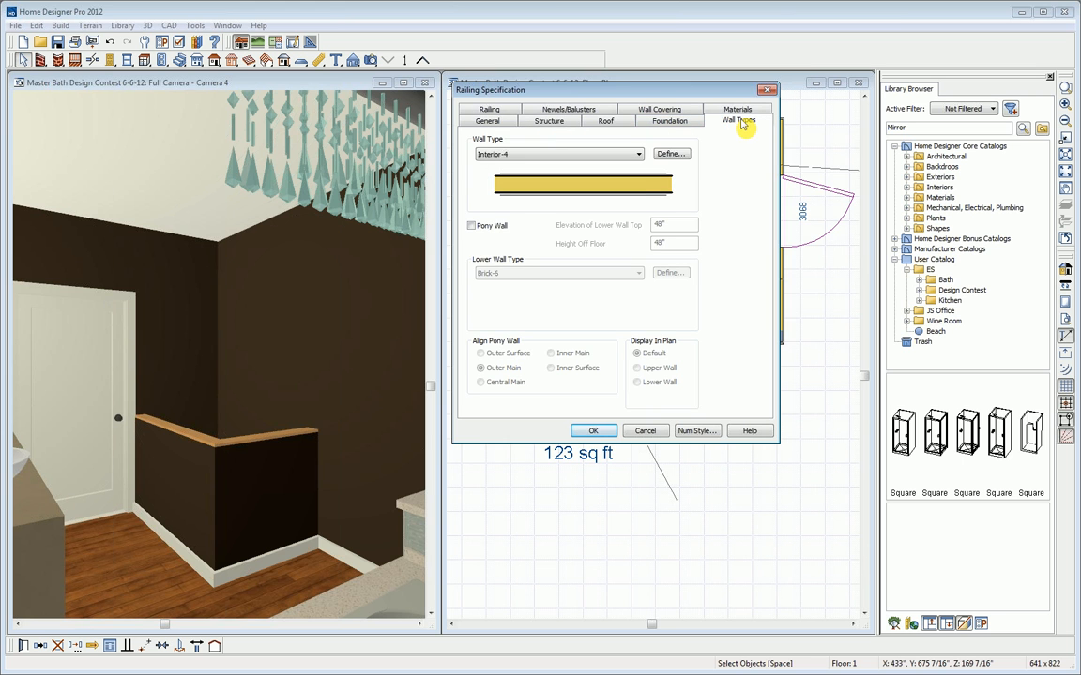
{"action": "left_click", "coordinate": [639, 155]}
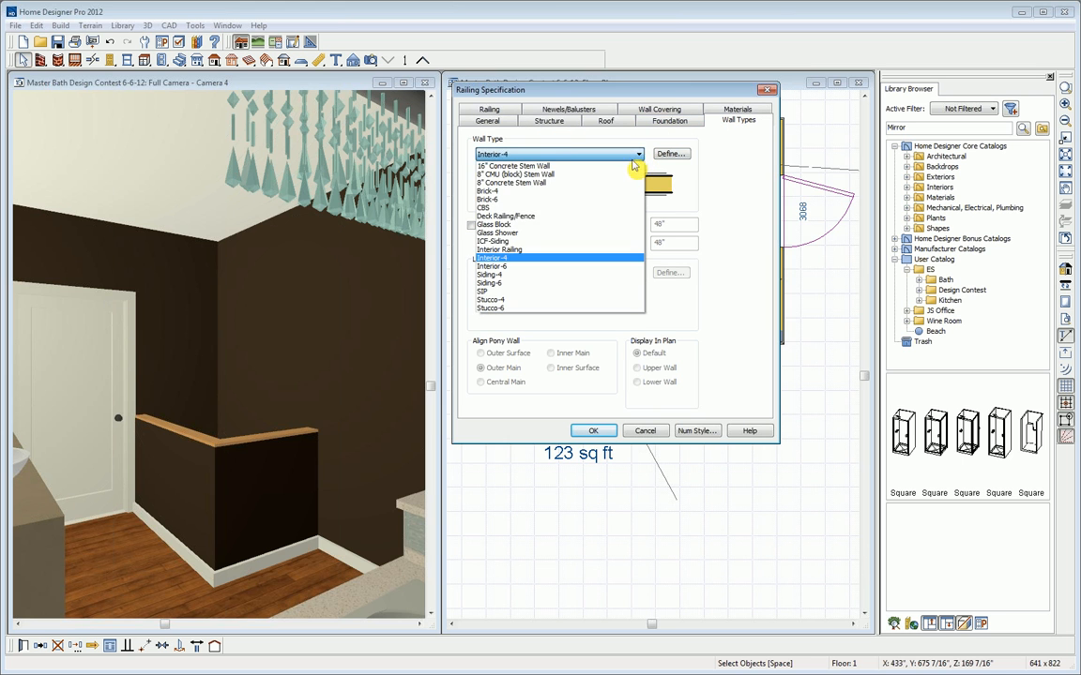
{"action": "left_click", "coordinate": [566, 239]}
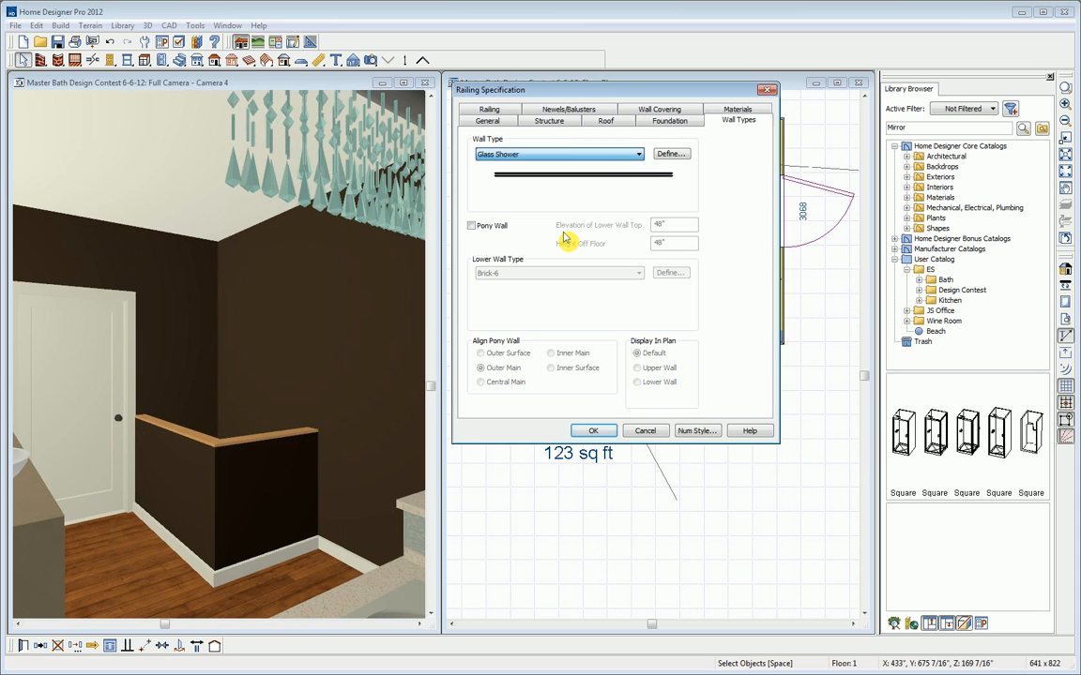
Set the railing height of the two shower walls to 86".
{"action": "left_click", "coordinate": [488, 110]}
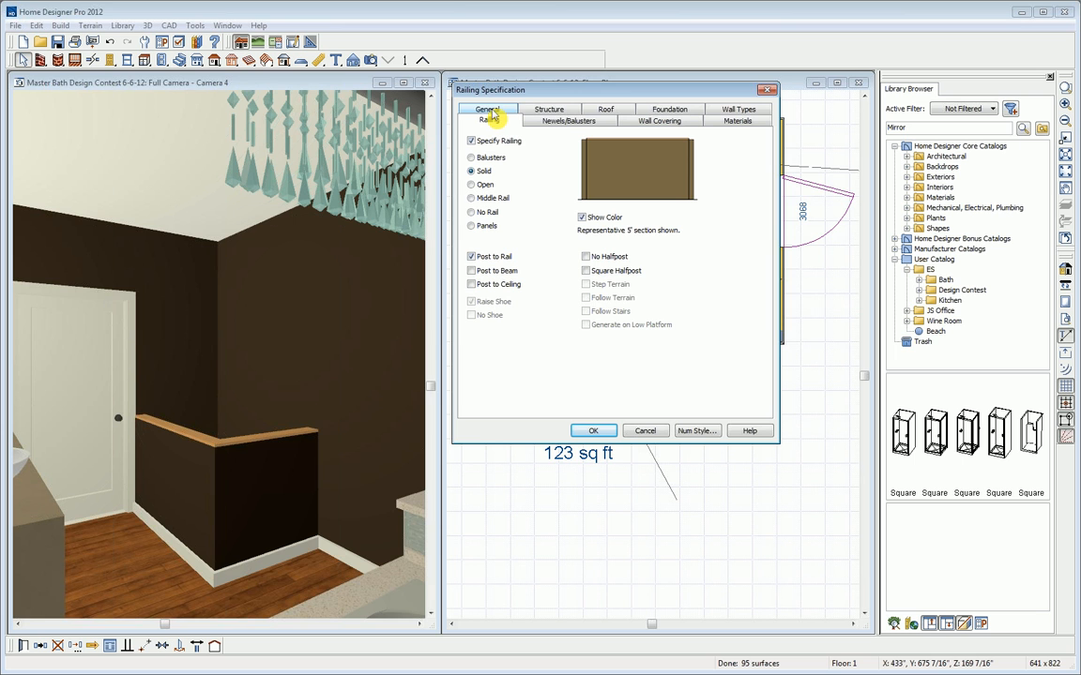
{"action": "left_click", "coordinate": [560, 122]}
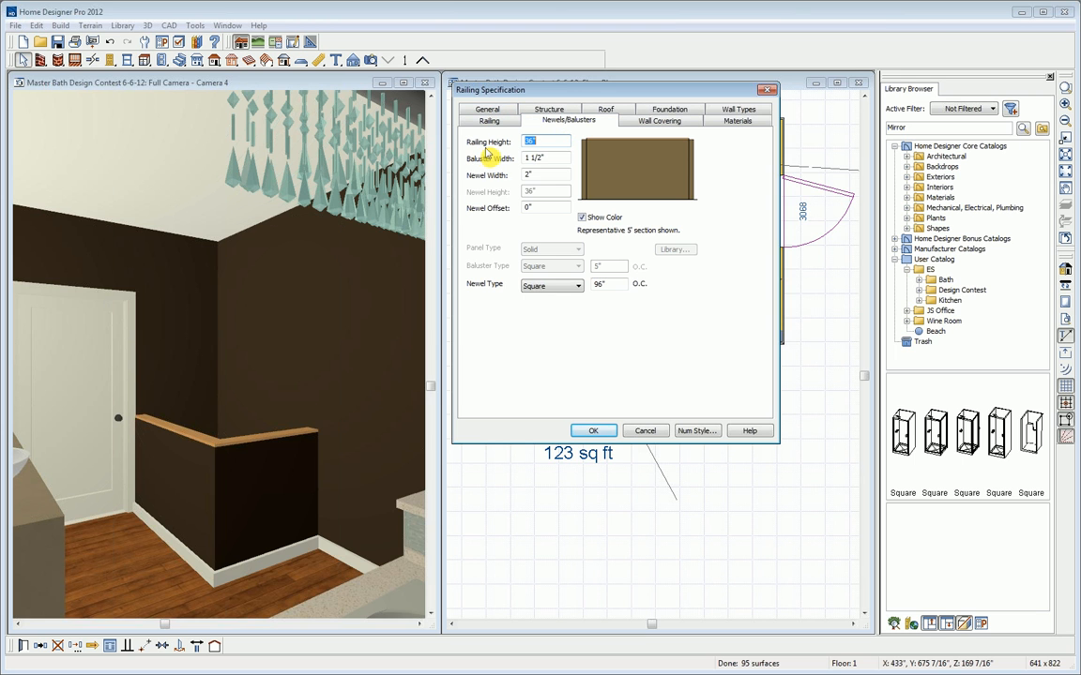
{"action": "type", "text": "86"}
Assign the Aluminum Brushed plan material to the rail of both shower walls and apply the railing changes.
{"action": "left_click", "coordinate": [739, 122]}
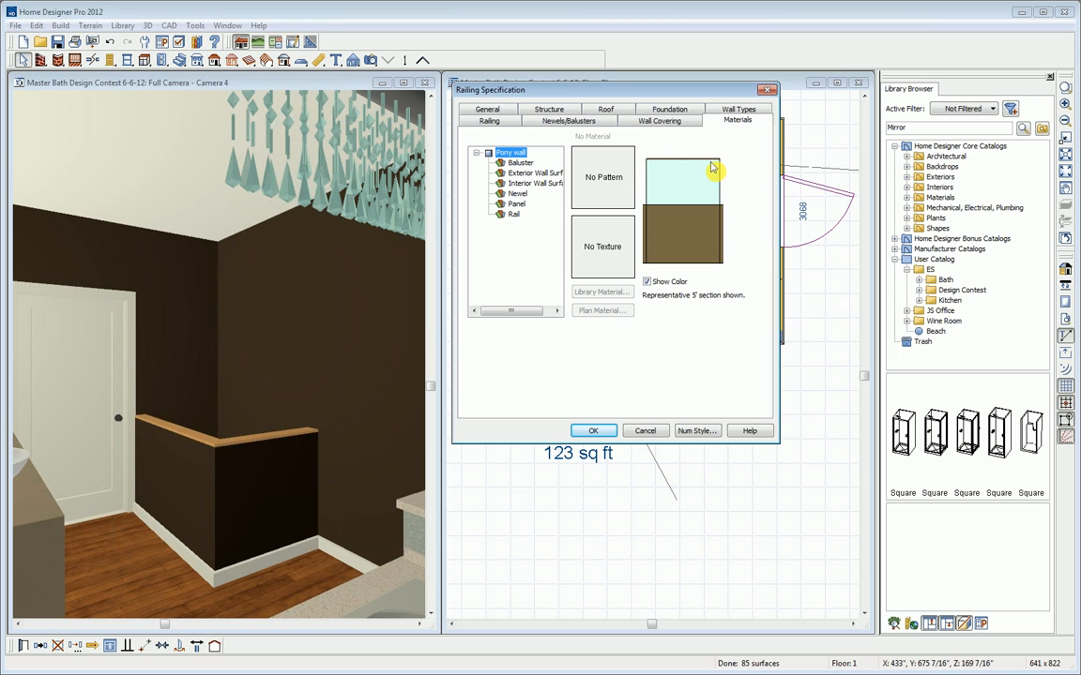
{"action": "left_click", "coordinate": [512, 217]}
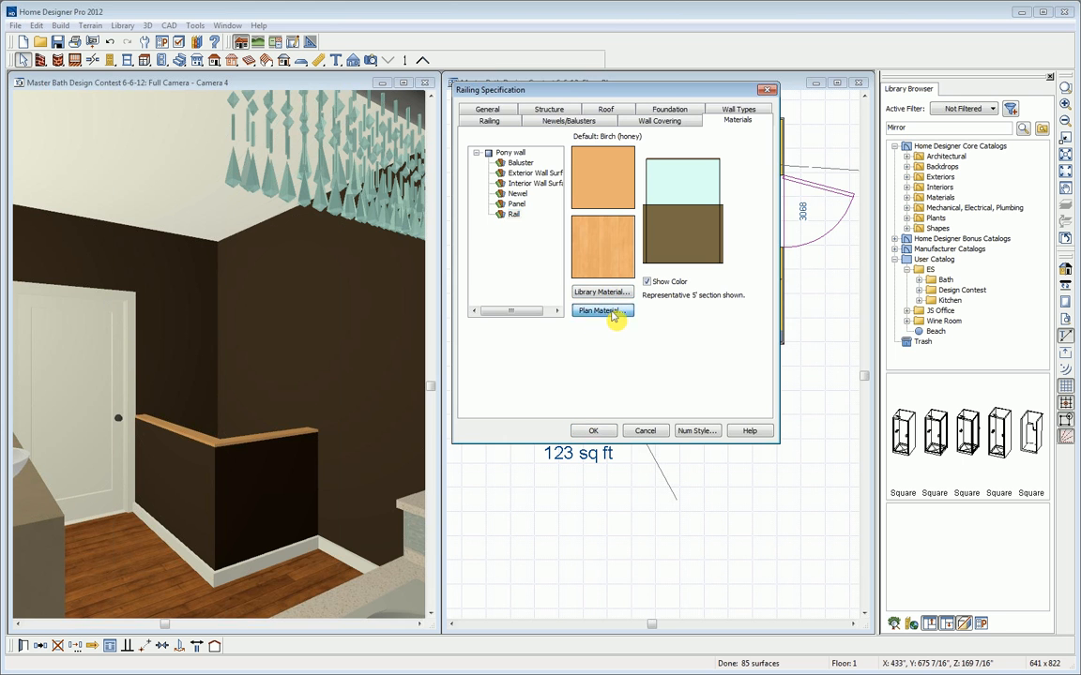
{"action": "left_click", "coordinate": [608, 311]}
{"action": "left_click", "coordinate": [541, 177]}
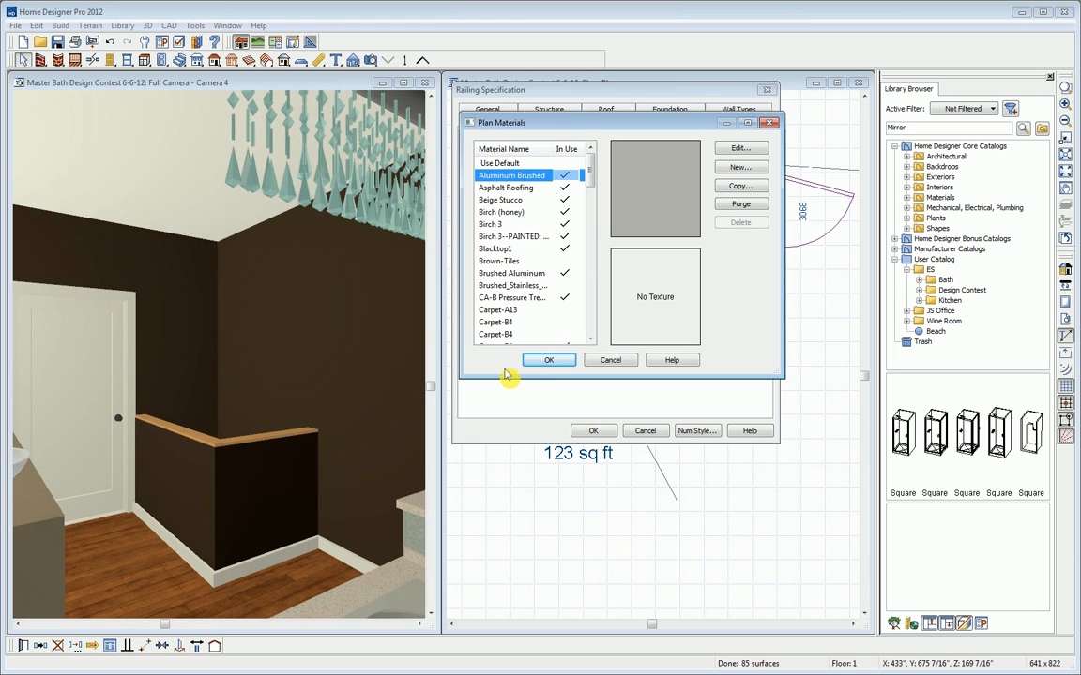
{"action": "left_click", "coordinate": [550, 363]}
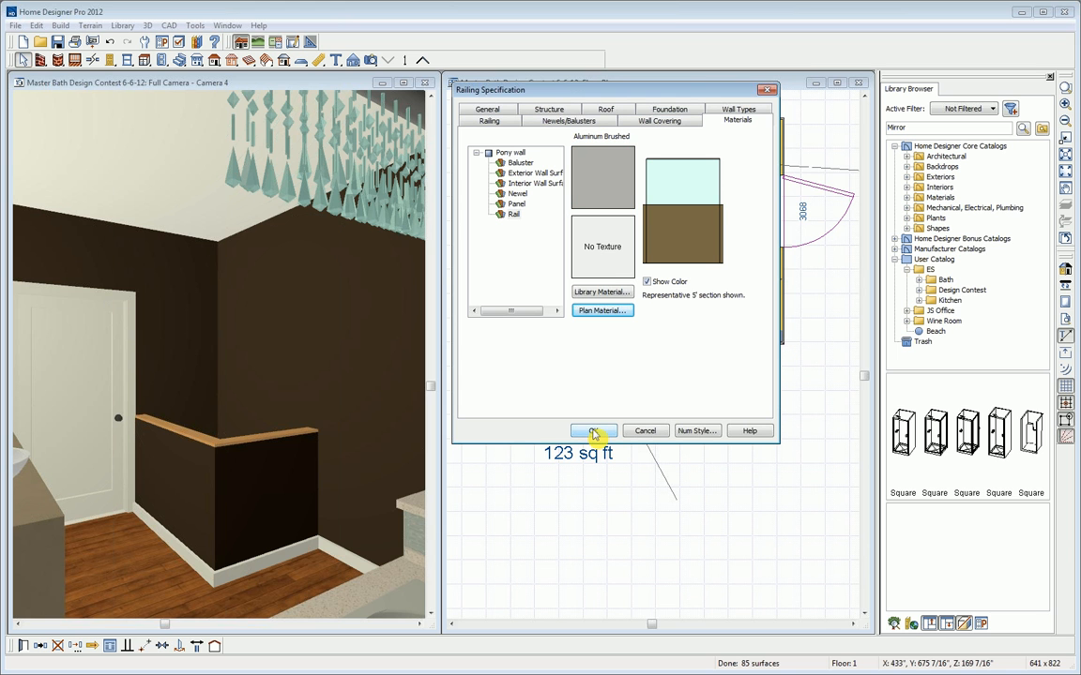
{"action": "left_click", "coordinate": [593, 431]}
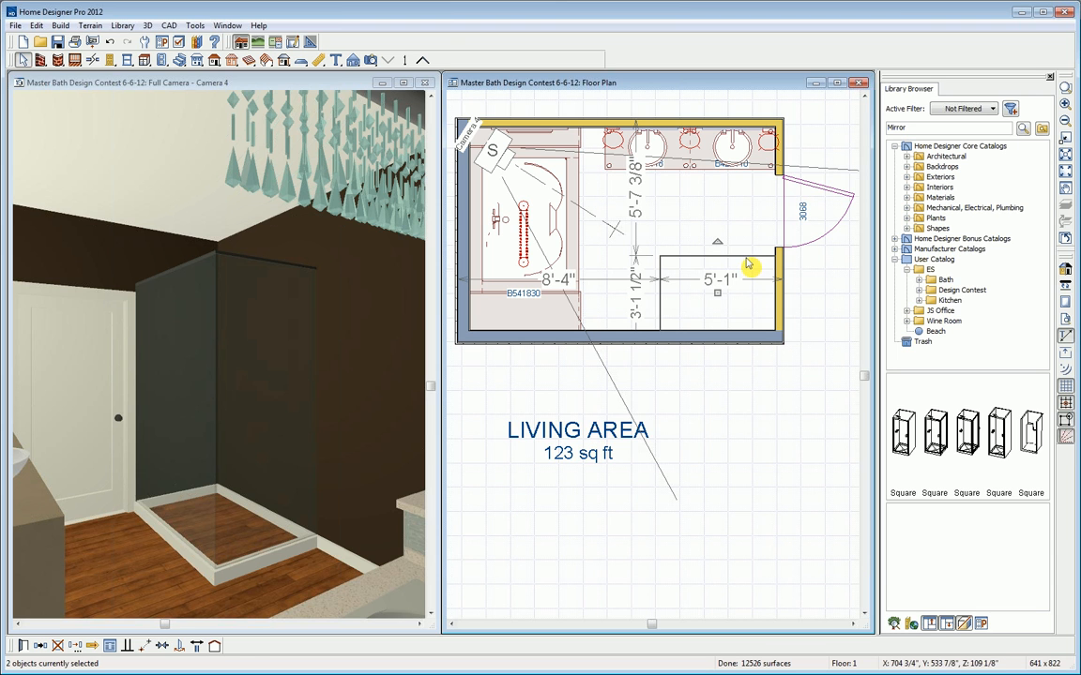
Try to shift the shower glass wall nearest the door slightly away from the door.
{"action": "left_click", "coordinate": [744, 255]}
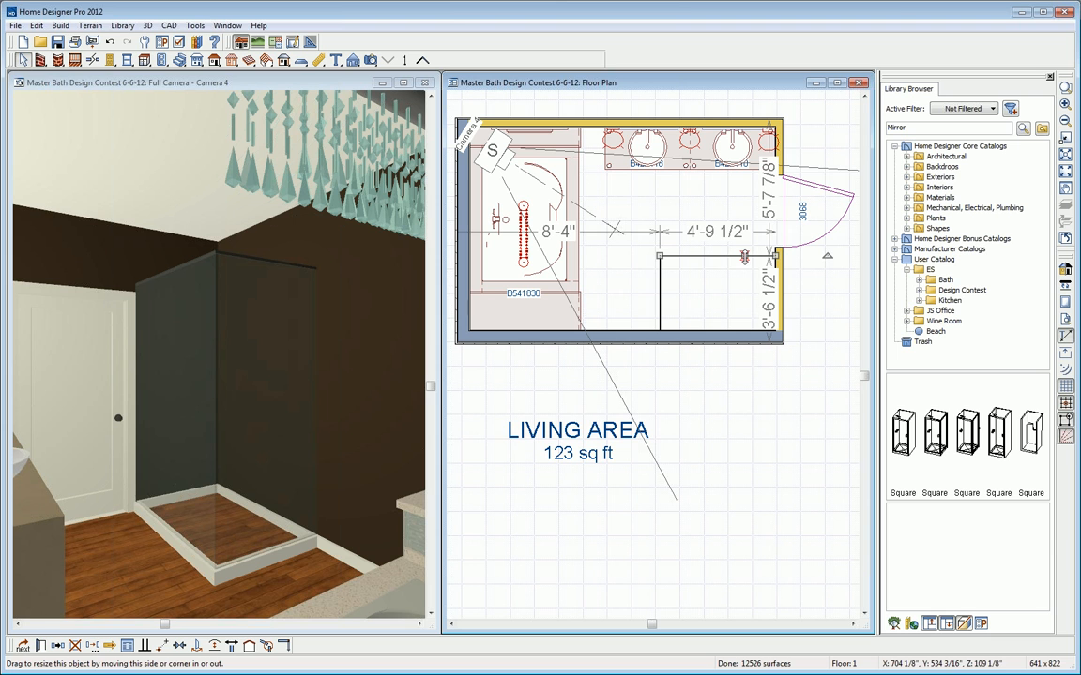
{"action": "left_click_drag", "start_coordinate": [744, 255], "coordinate": [744, 259]}
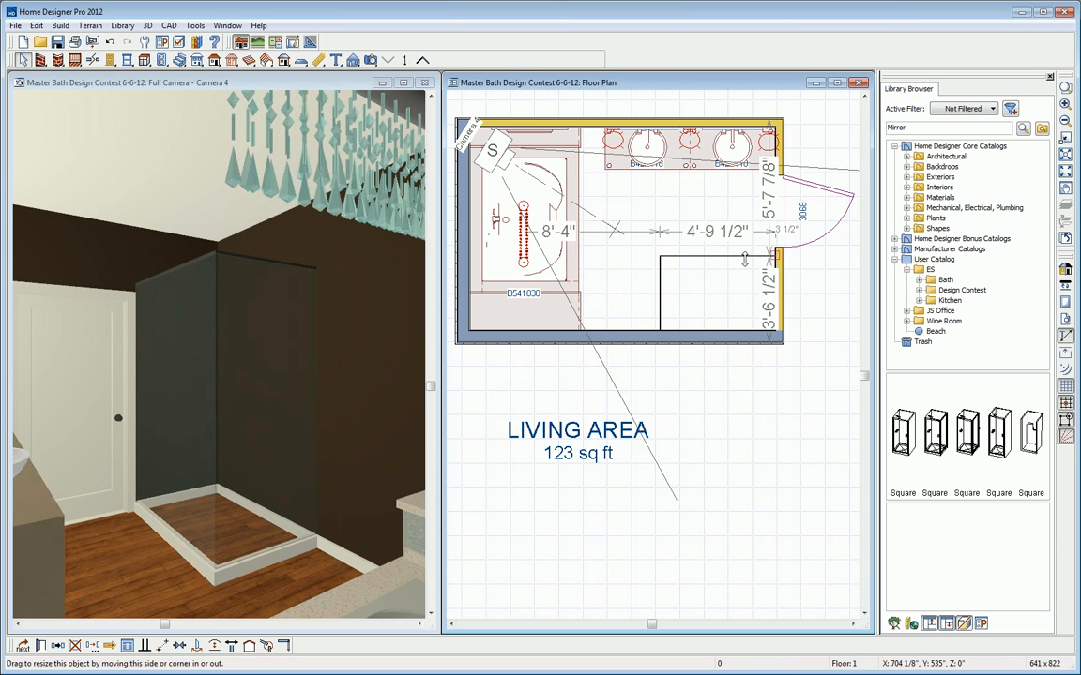
{"action": "left_click", "coordinate": [746, 264]}
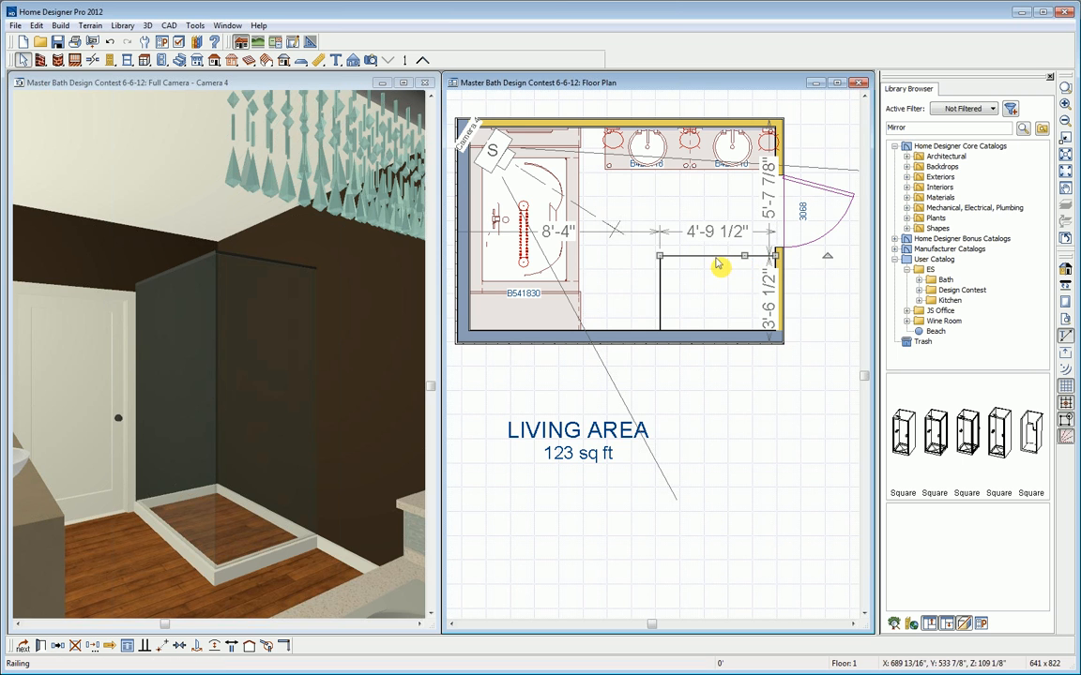
Narrow the entry door to 2'-8" by pulling in its shower-side edge.
{"action": "left_click", "coordinate": [777, 234]}
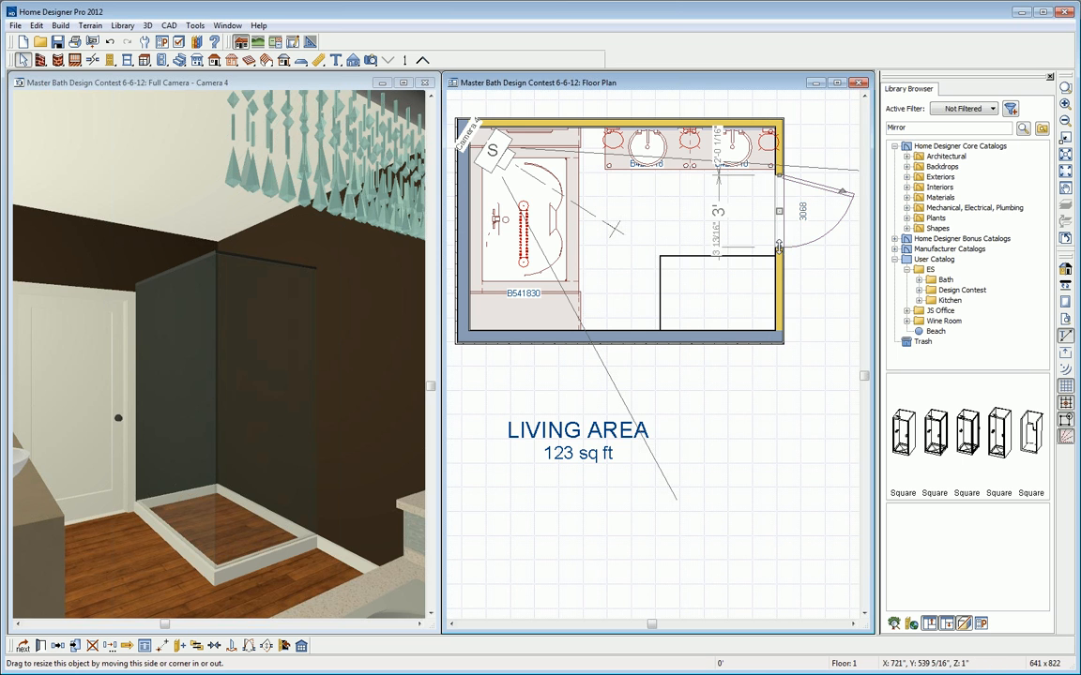
{"action": "left_click_drag", "start_coordinate": [778, 248], "coordinate": [779, 240]}
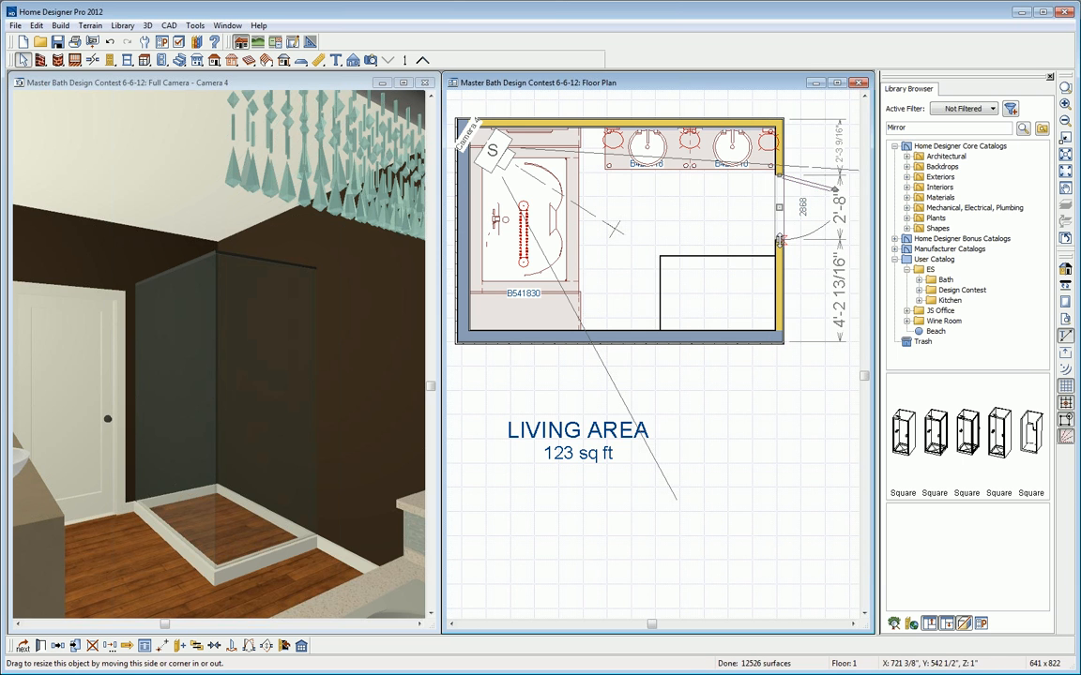
Set the distance from the tub-facing shower glass wall to the door wall to 5'.
{"action": "left_click", "coordinate": [661, 315]}
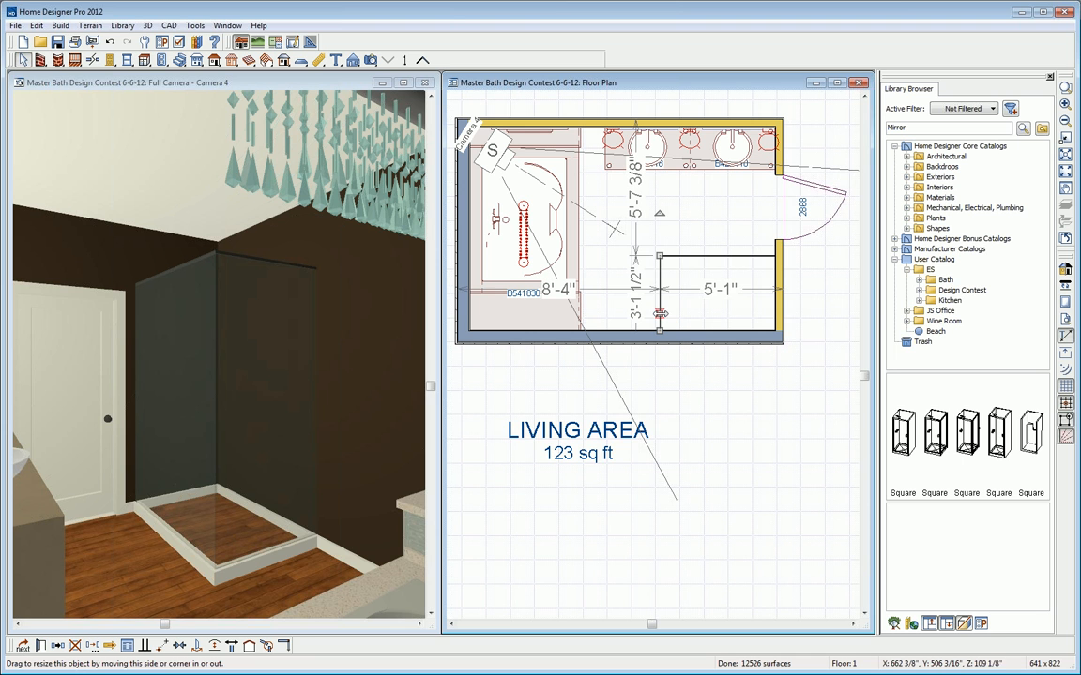
{"action": "left_click", "coordinate": [719, 289]}
{"action": "type", "text": "5'"}
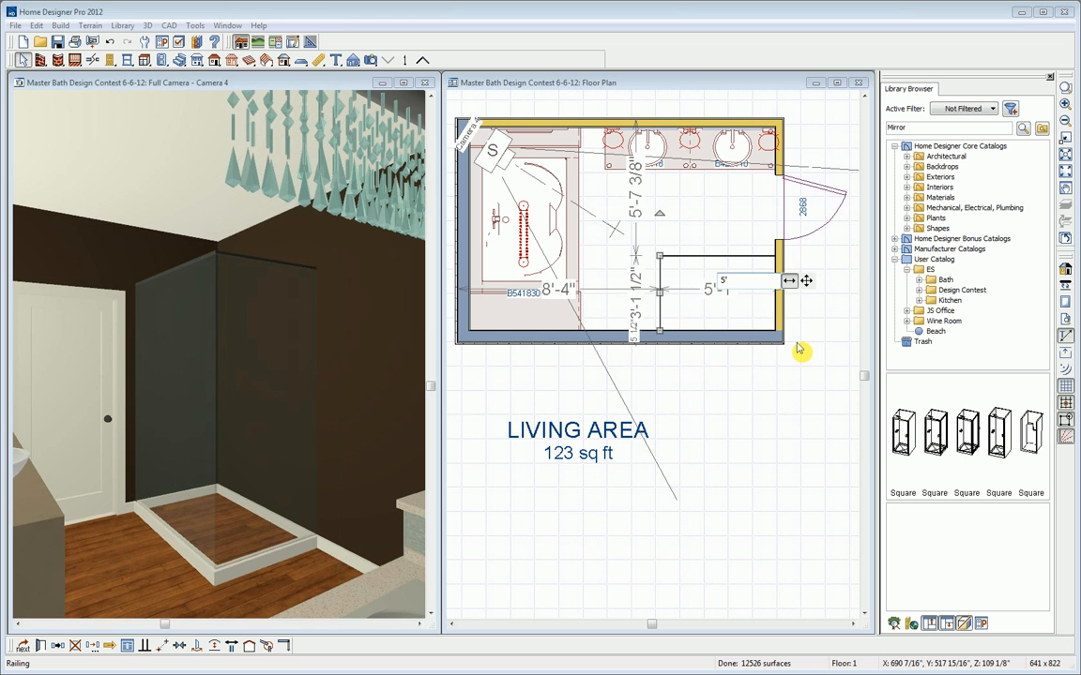
{"action": "key", "text": "Return"}
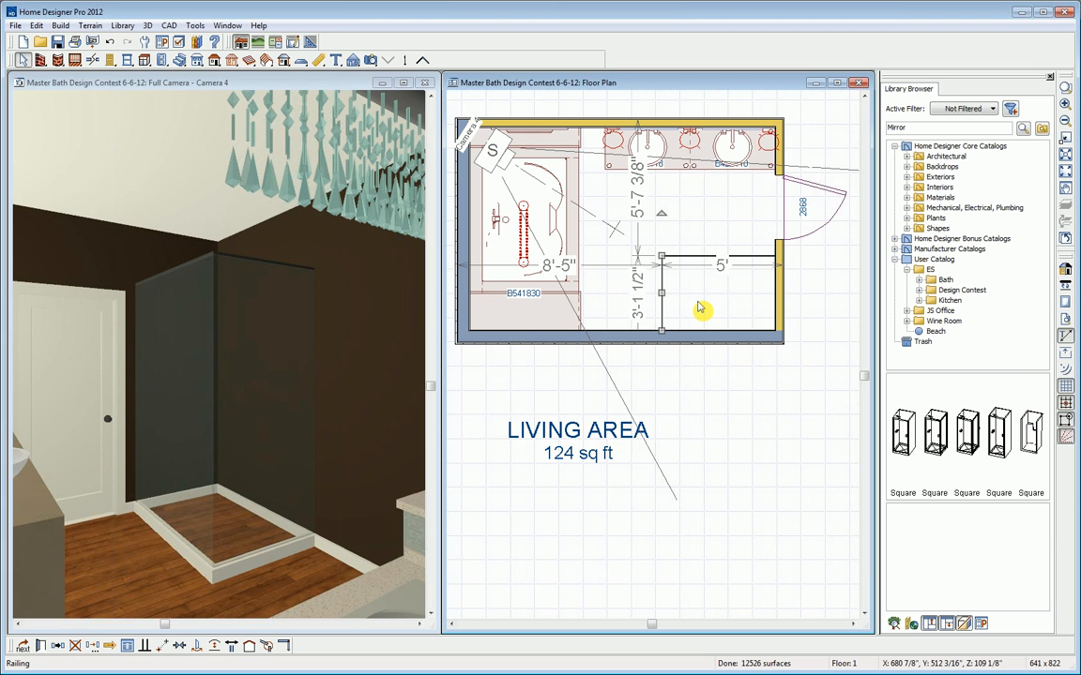
Delete the default base molding from the shower enclosure's room specification.
{"action": "left_click", "coordinate": [703, 307]}
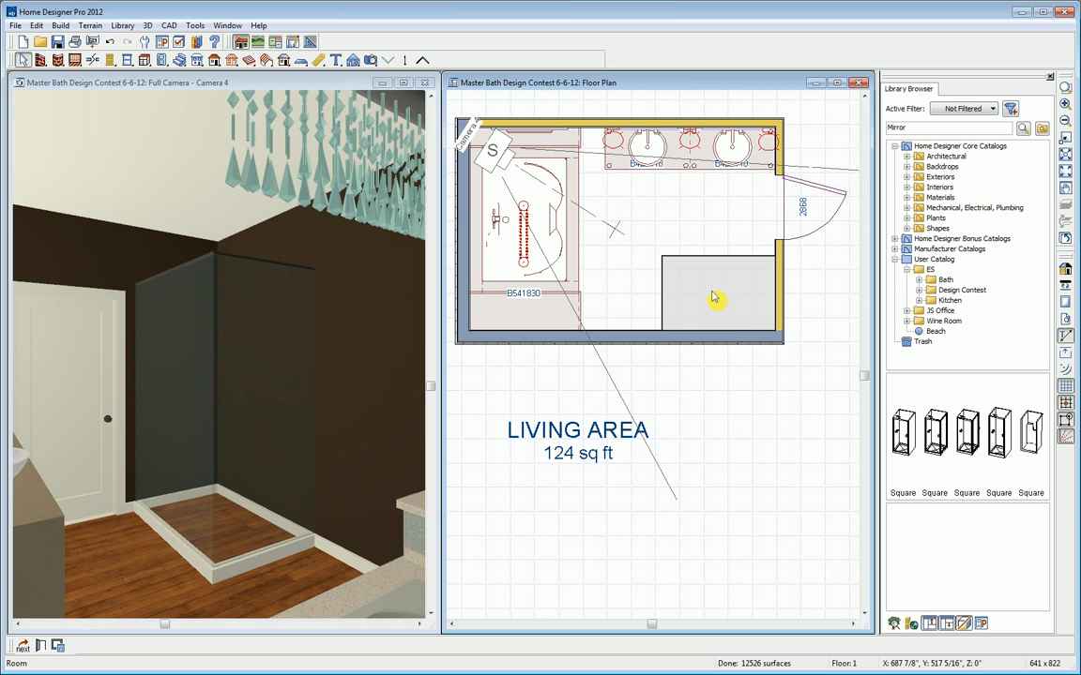
{"action": "double_click", "coordinate": [713, 299]}
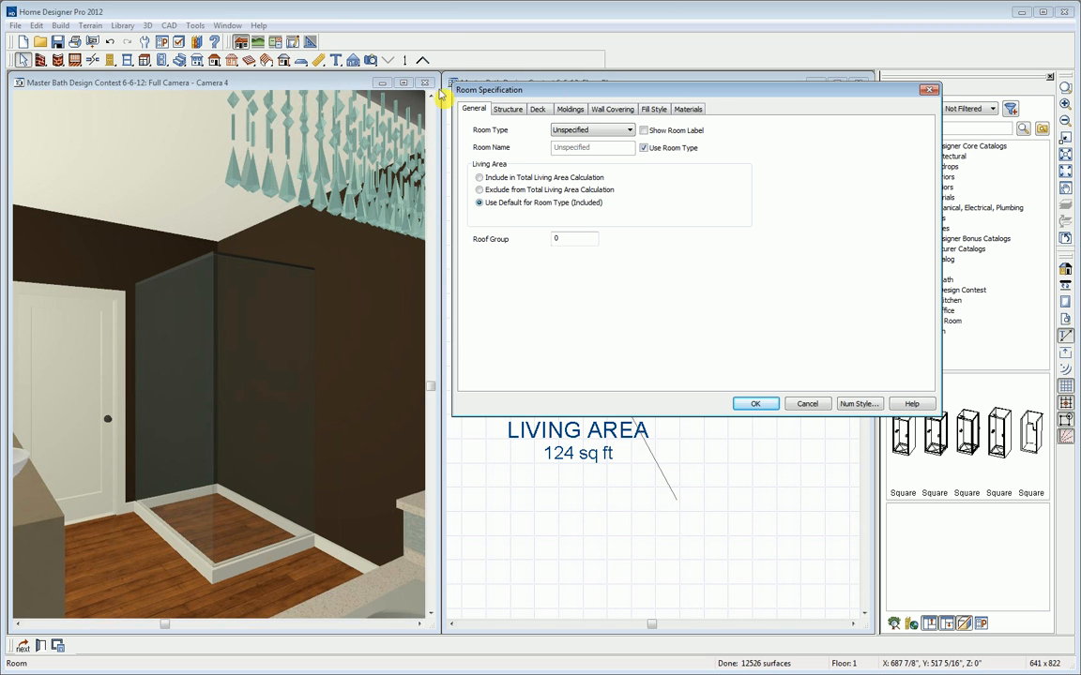
{"action": "left_click", "coordinate": [507, 110]}
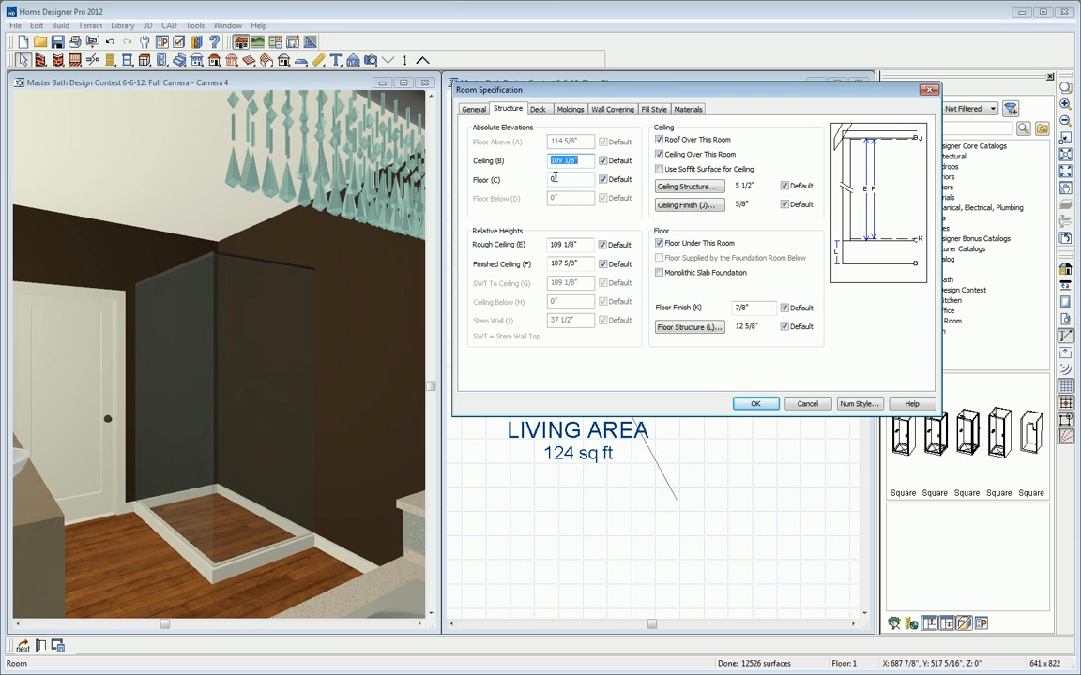
{"action": "left_click", "coordinate": [574, 110]}
{"action": "left_click", "coordinate": [472, 128]}
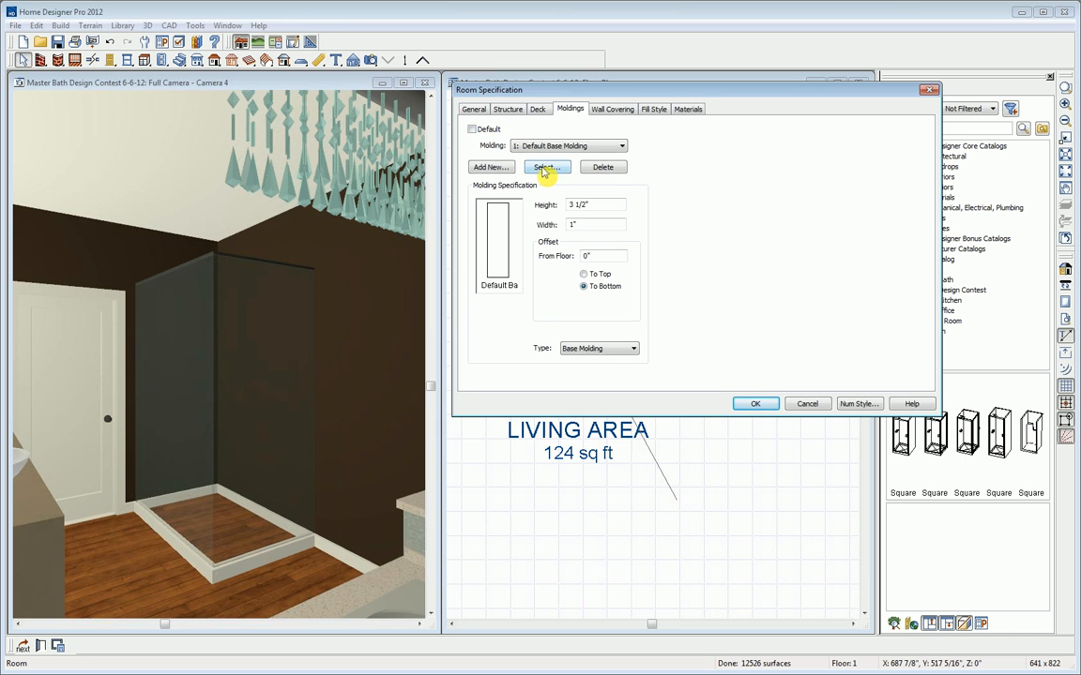
{"action": "left_click", "coordinate": [605, 169]}
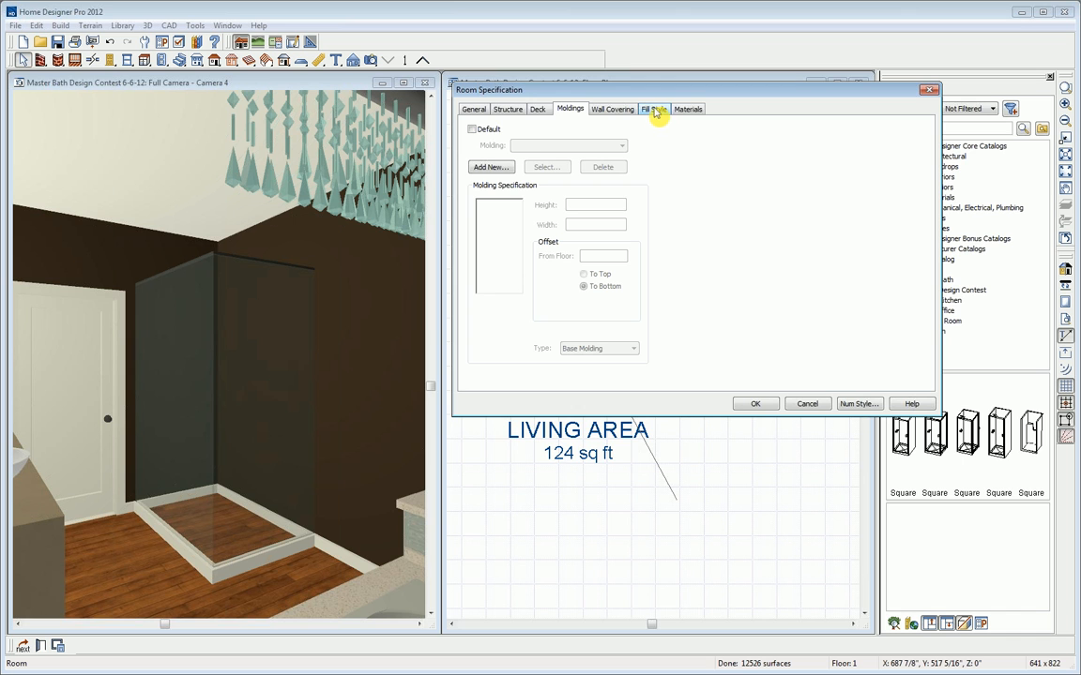
Assign the Limestone tiles library material from the stone tile collection to the shower room's floor covering and apply the room changes.
{"action": "left_click", "coordinate": [687, 110]}
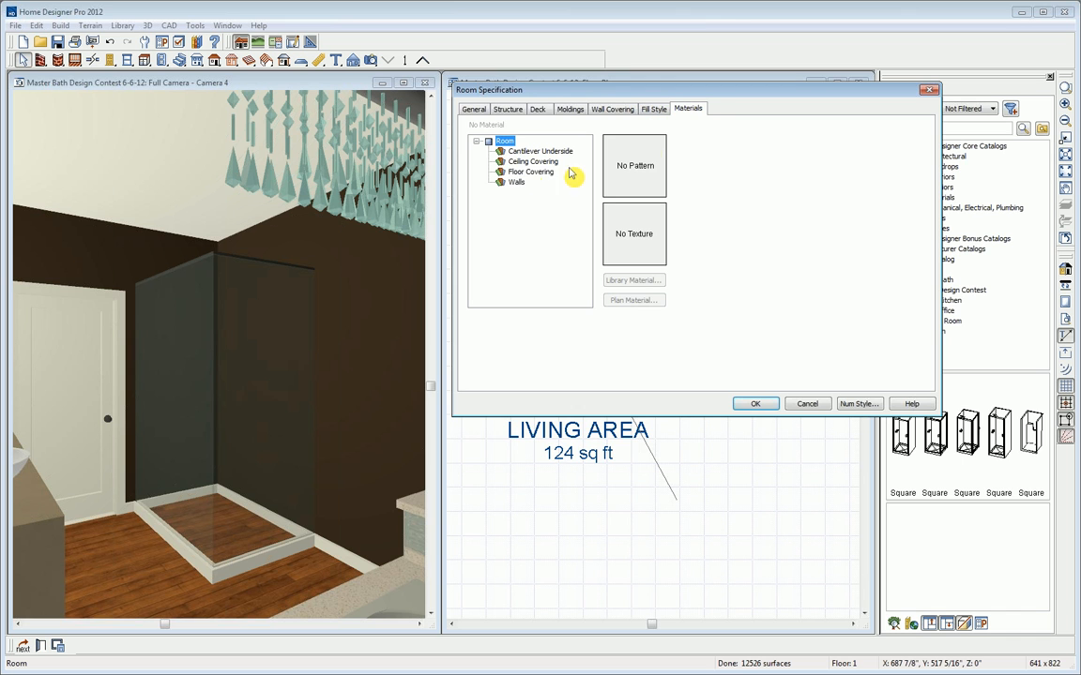
{"action": "left_click", "coordinate": [519, 174]}
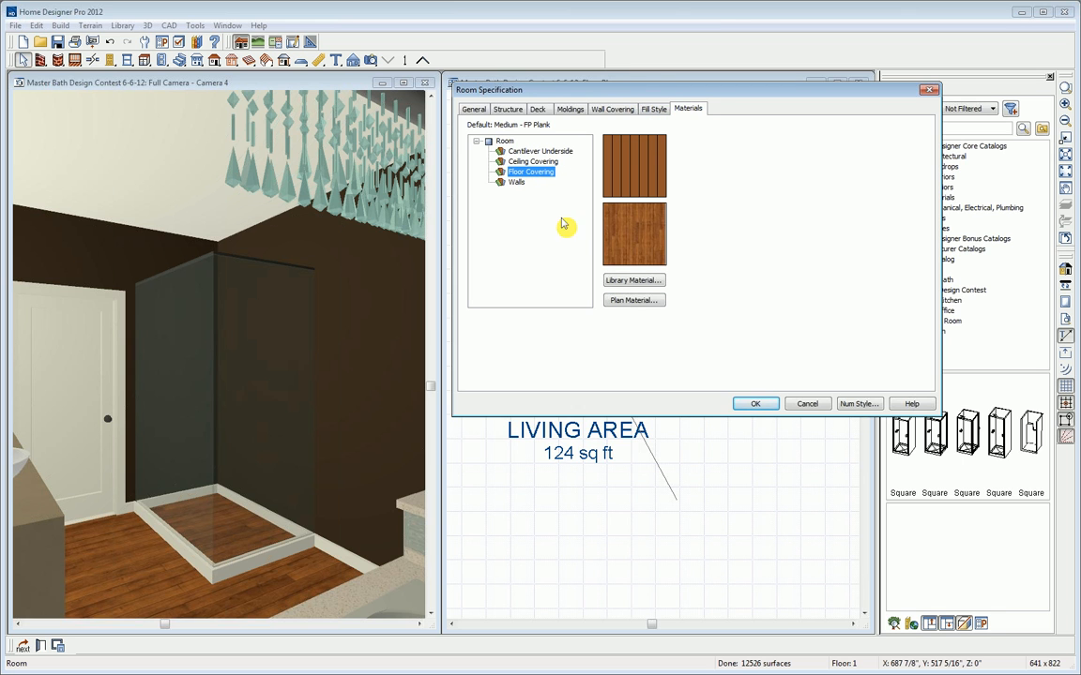
{"action": "left_click", "coordinate": [635, 280]}
{"action": "left_click", "coordinate": [513, 279]}
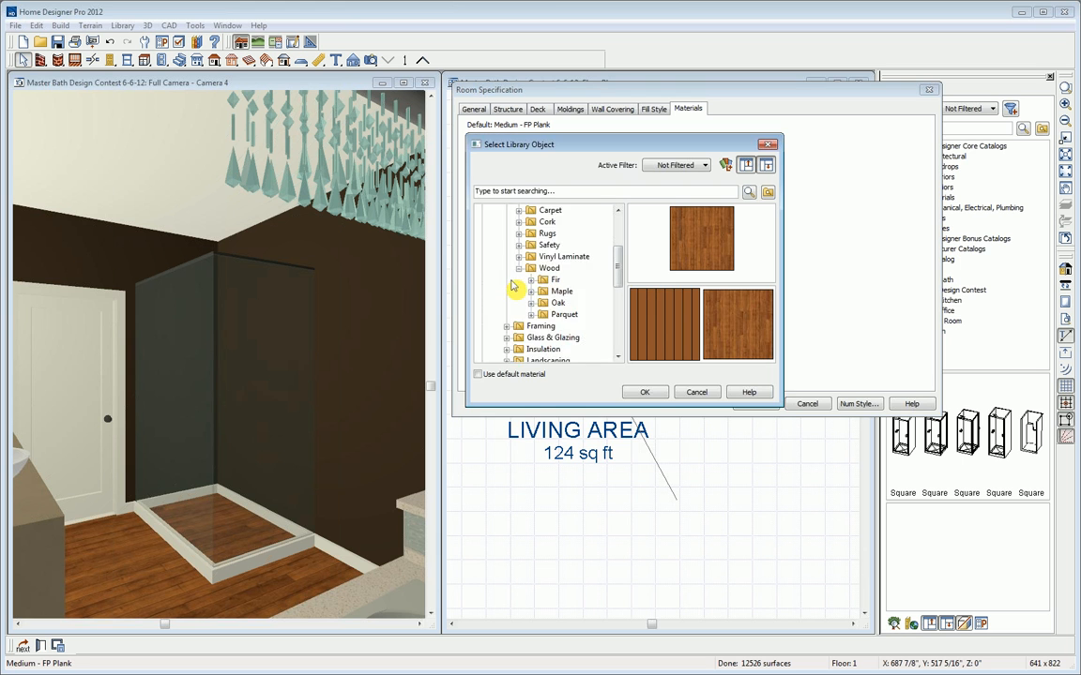
{"action": "left_click", "coordinate": [519, 268]}
{"action": "scroll", "coordinate": [619, 286], "scroll_direction": "up", "scroll_amount": 3}
{"action": "left_click", "coordinate": [507, 292]}
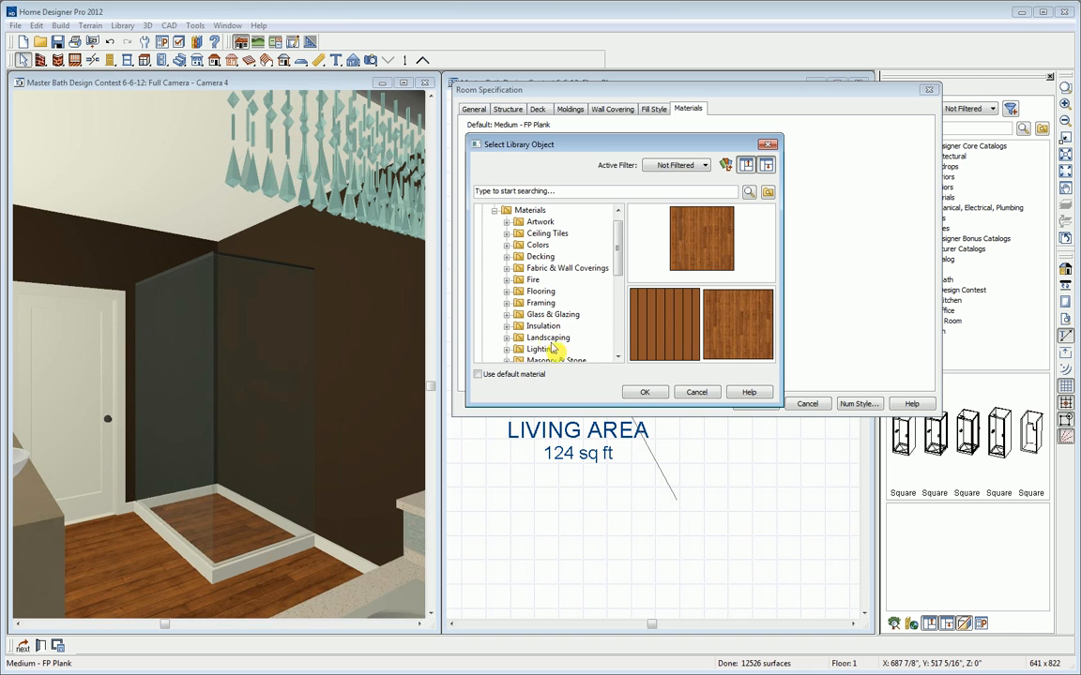
{"action": "scroll", "coordinate": [622, 272], "scroll_direction": "down", "scroll_amount": 2}
{"action": "left_click_drag", "start_coordinate": [619, 296], "coordinate": [619, 330]}
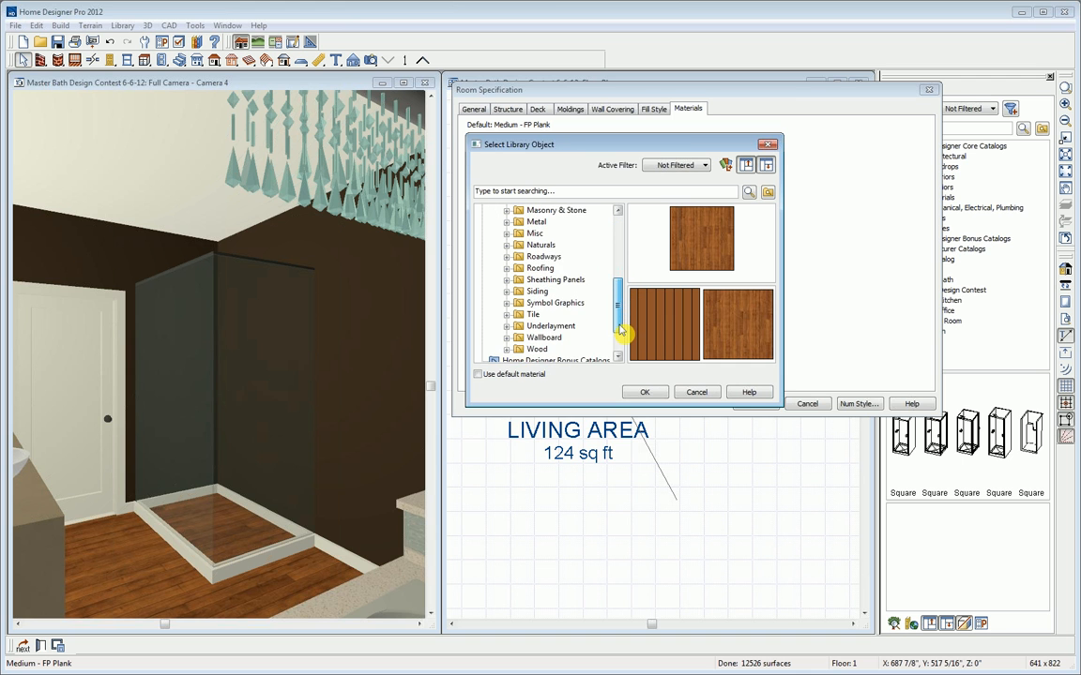
{"action": "left_click", "coordinate": [507, 315]}
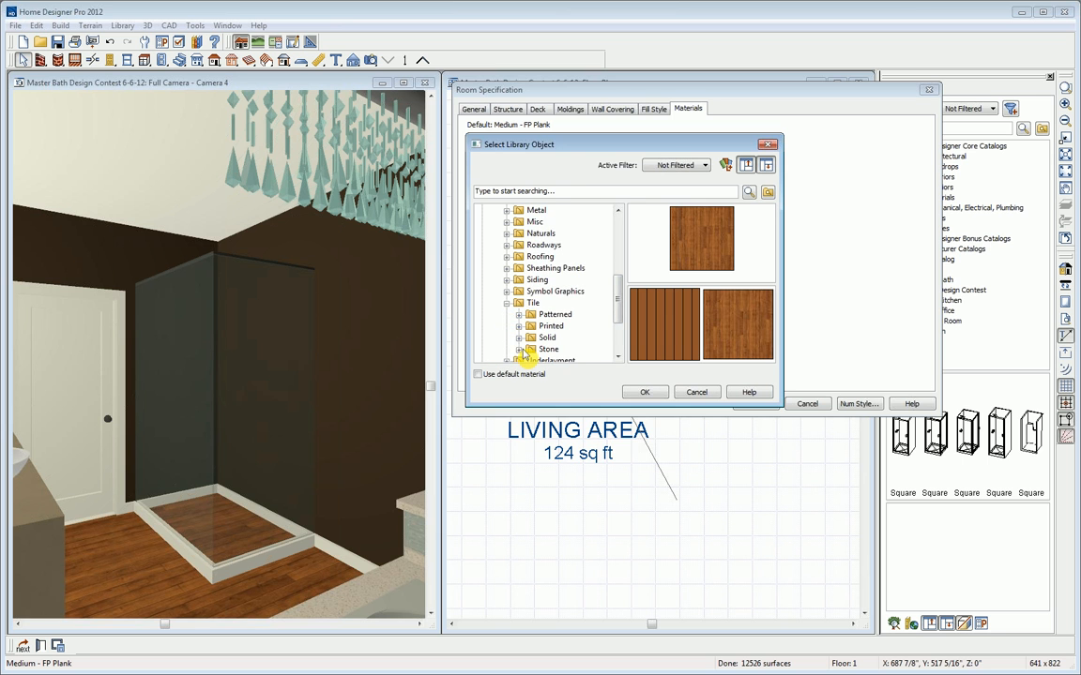
{"action": "left_click", "coordinate": [519, 350]}
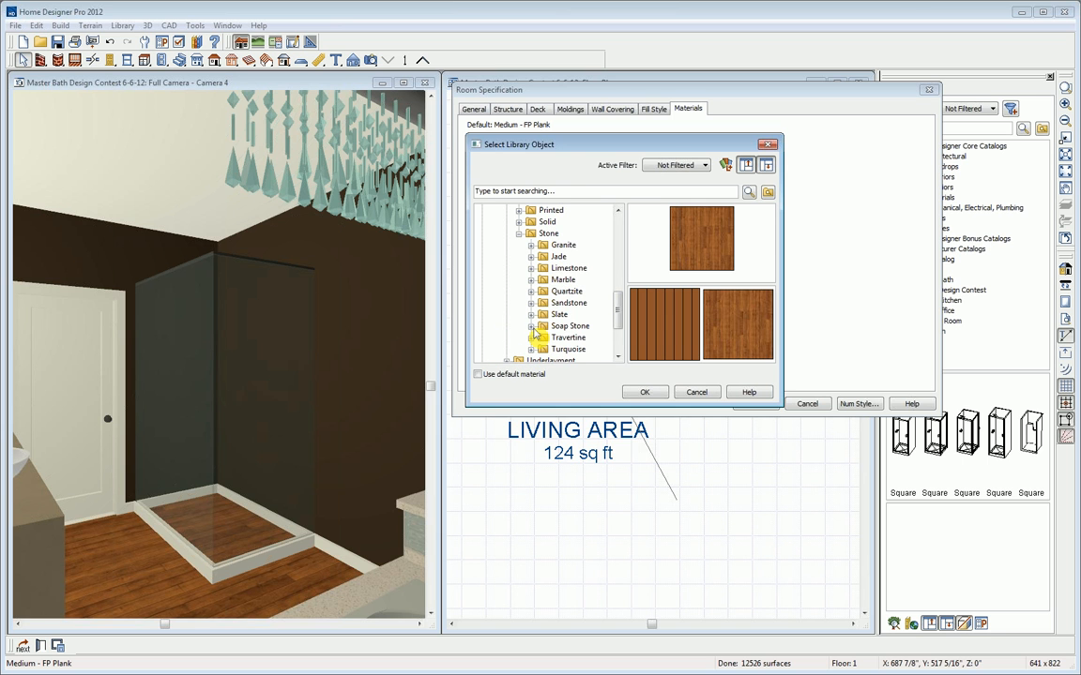
{"action": "left_click", "coordinate": [568, 269]}
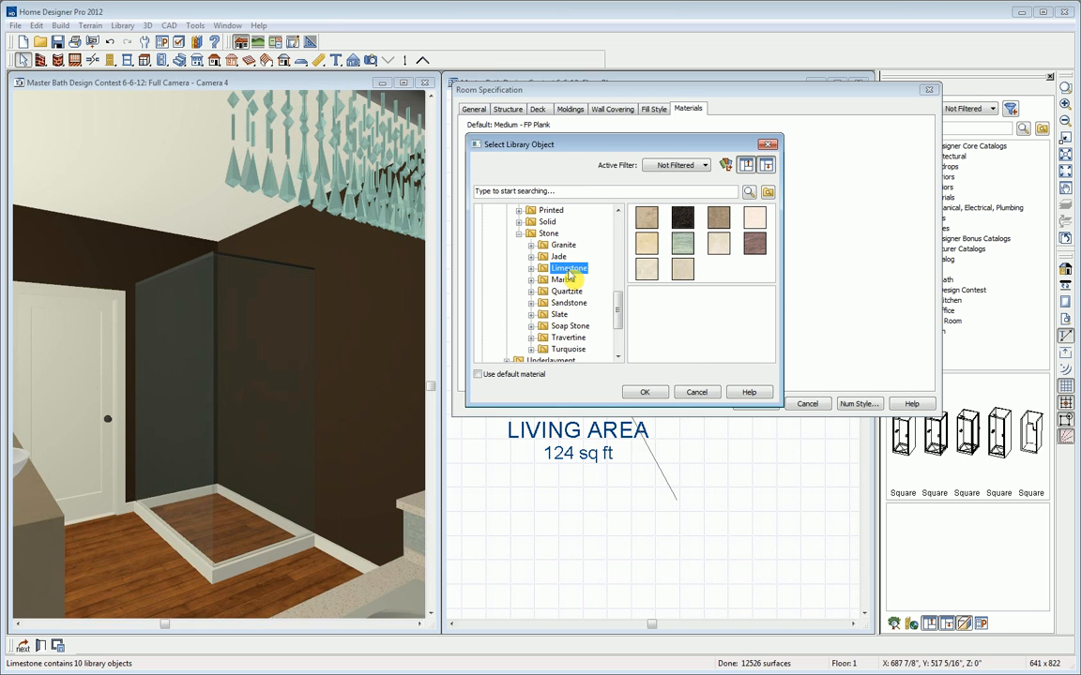
{"action": "left_click", "coordinate": [653, 276]}
{"action": "left_click", "coordinate": [646, 390]}
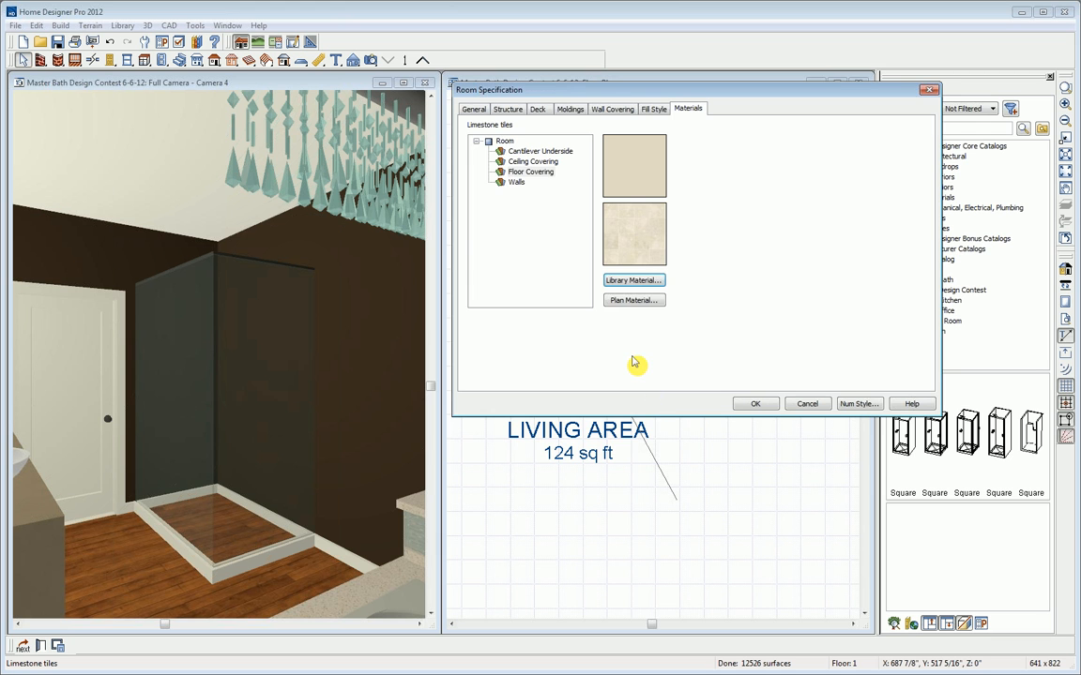
{"action": "left_click", "coordinate": [764, 406]}
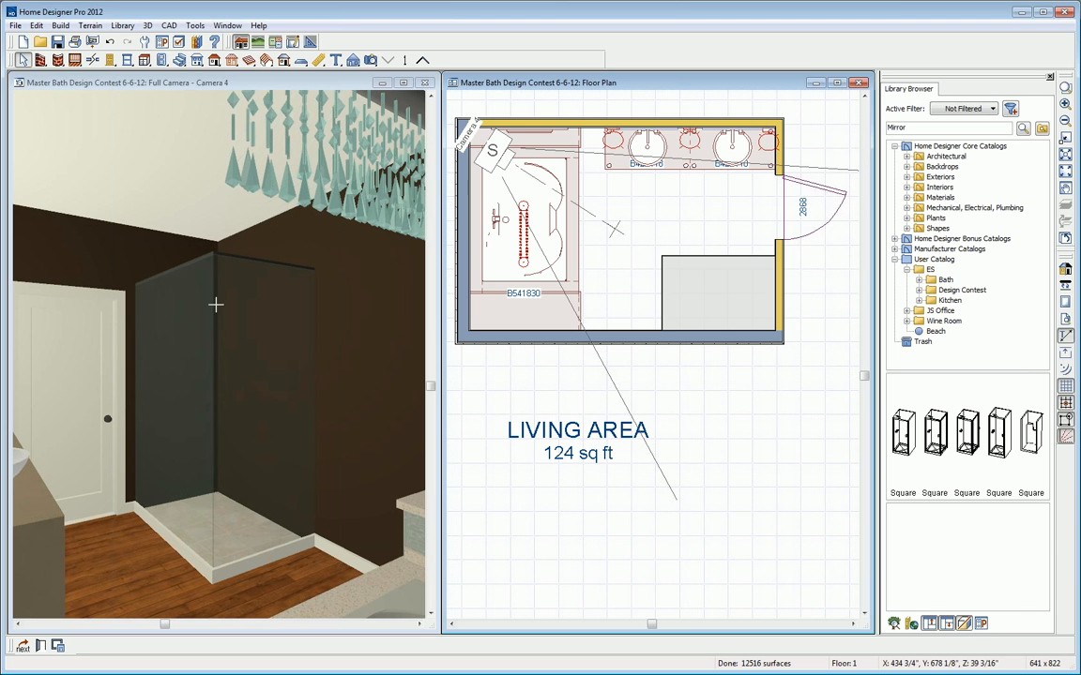
Break the door wall and the wall opposite the vanity where the shower's glass walls meet them.
{"action": "left_click", "coordinate": [783, 296]}
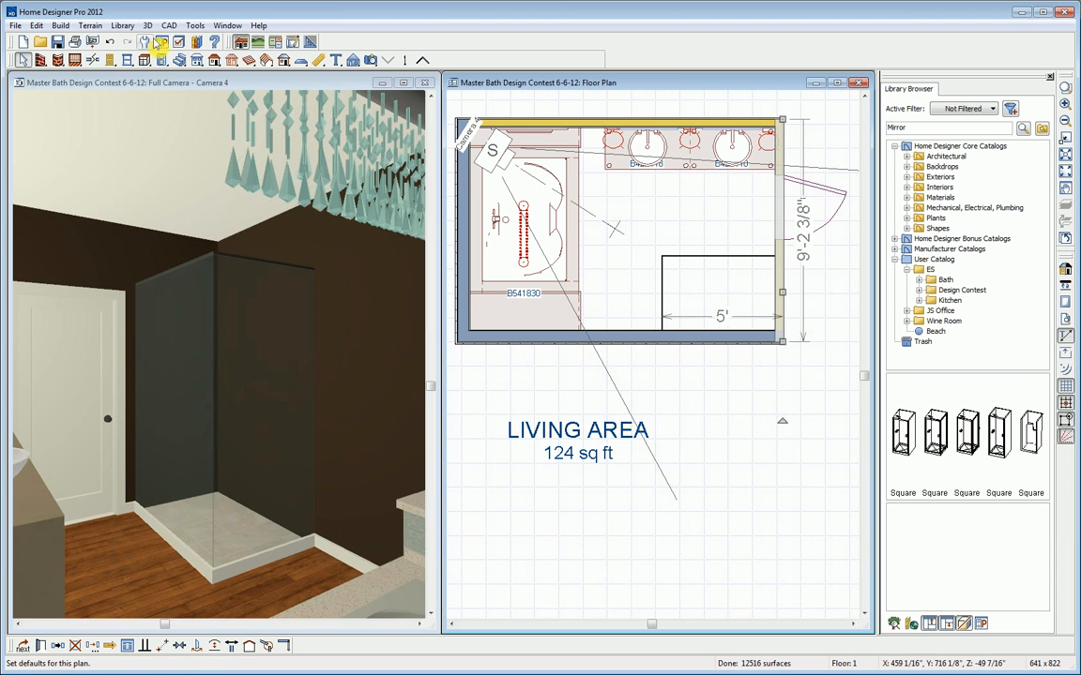
{"action": "left_click", "coordinate": [92, 61]}
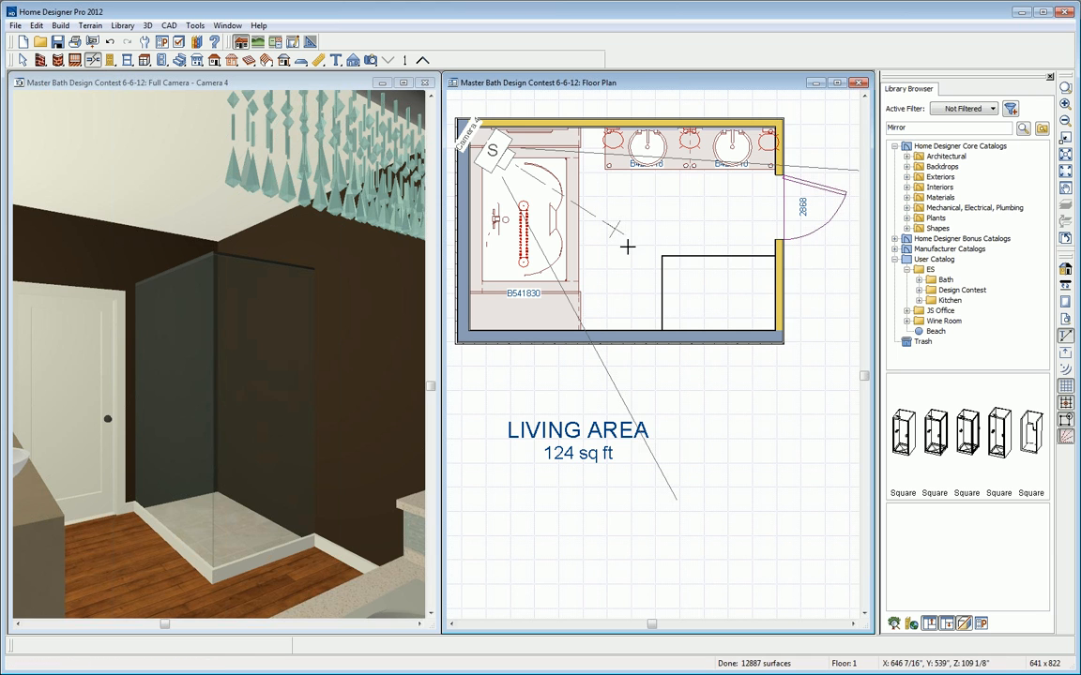
{"action": "left_click", "coordinate": [777, 254]}
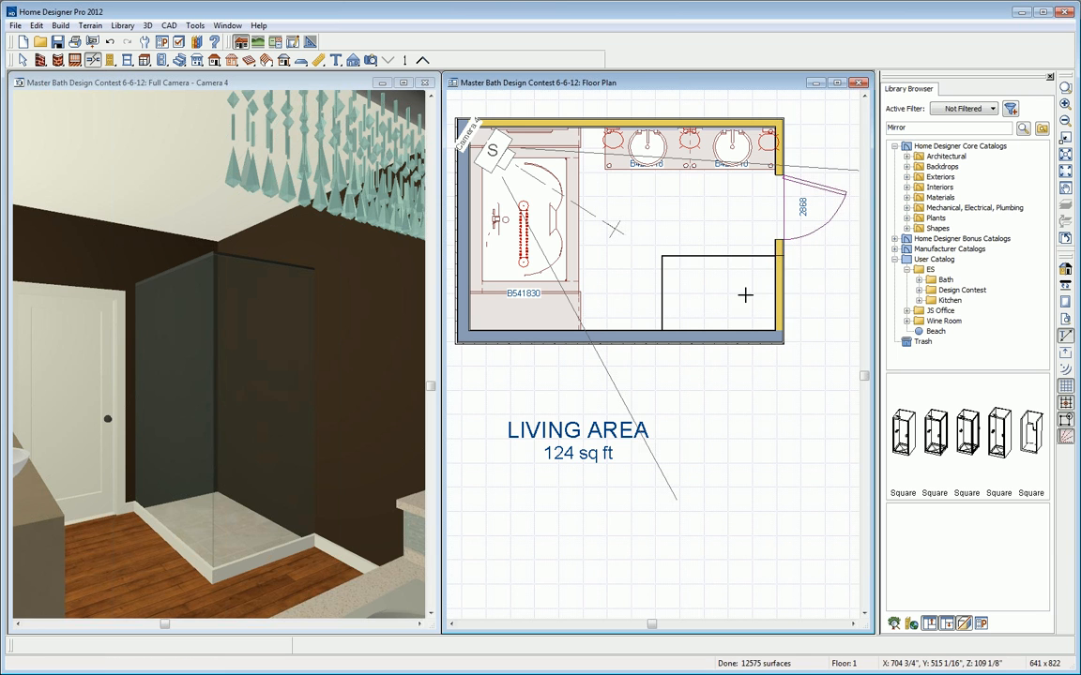
{"action": "left_click", "coordinate": [663, 341]}
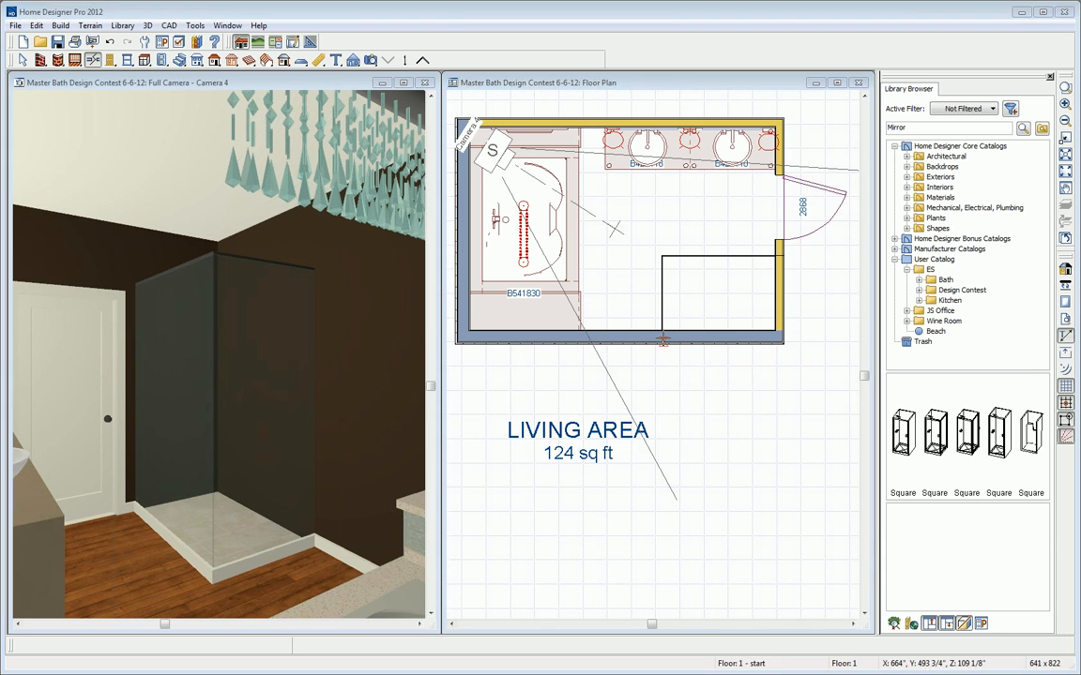
Add the Limestone tiles from the stone tile library as a new wall covering on both solid wall segments bordering the shower.
{"action": "key", "text": "space"}
{"action": "left_click", "coordinate": [747, 345]}
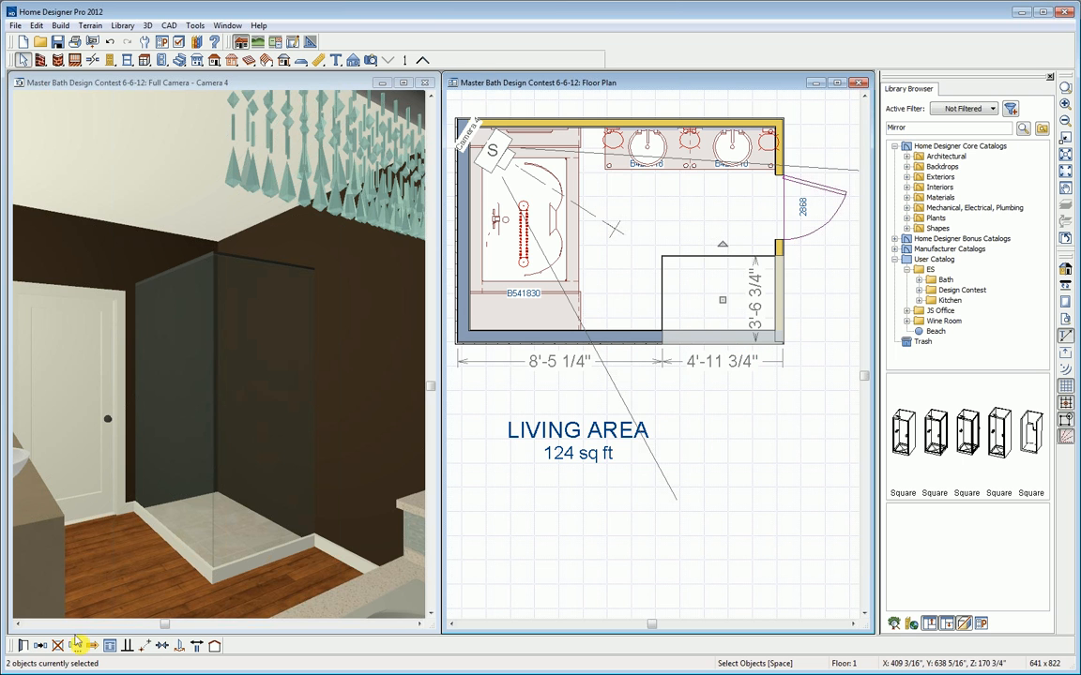
{"action": "left_click", "coordinate": [24, 645]}
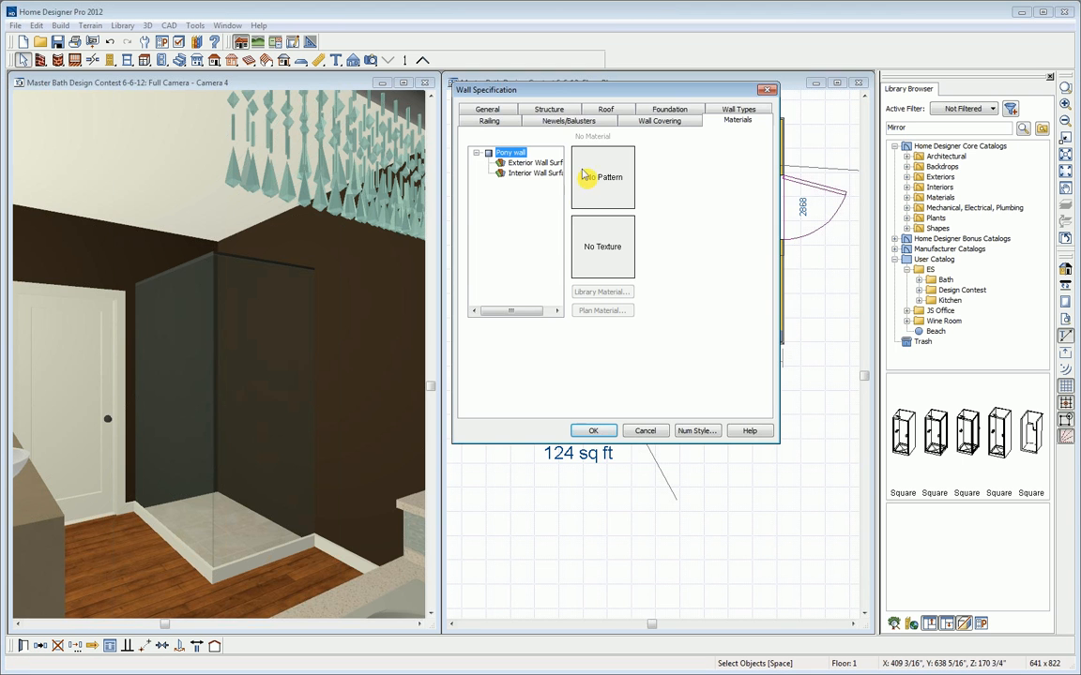
{"action": "left_click", "coordinate": [658, 123]}
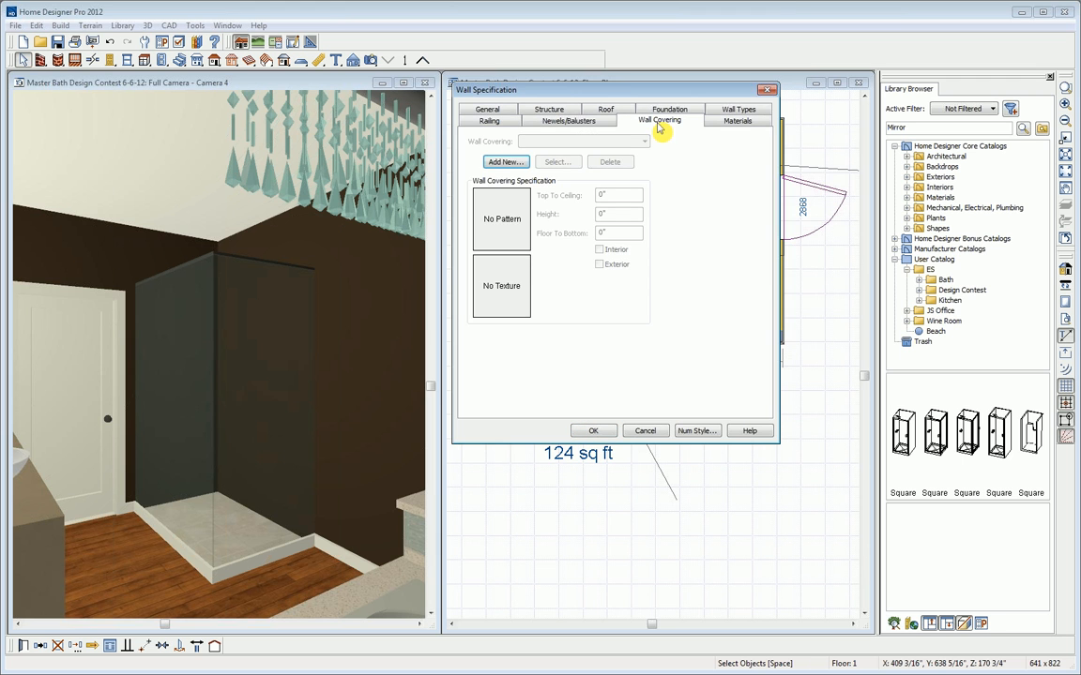
{"action": "left_click", "coordinate": [506, 161]}
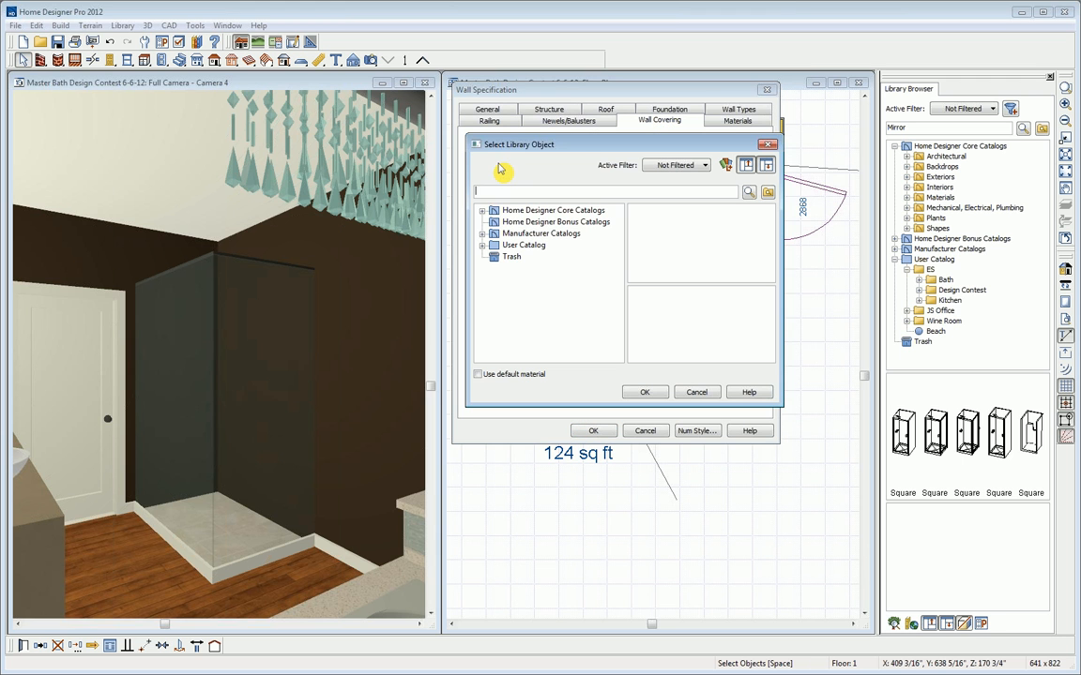
{"action": "left_click", "coordinate": [483, 211]}
{"action": "left_click", "coordinate": [494, 222]}
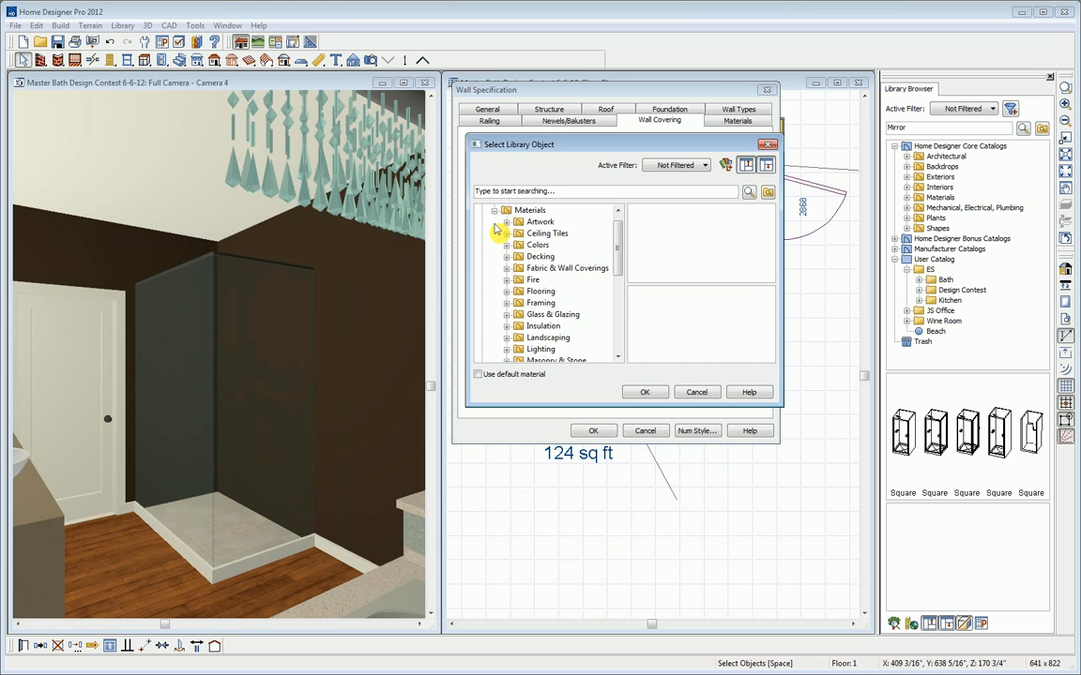
{"action": "scroll", "coordinate": [619, 276], "scroll_direction": "down", "scroll_amount": 2}
{"action": "scroll", "coordinate": [617, 284], "scroll_direction": "down", "scroll_amount": 3}
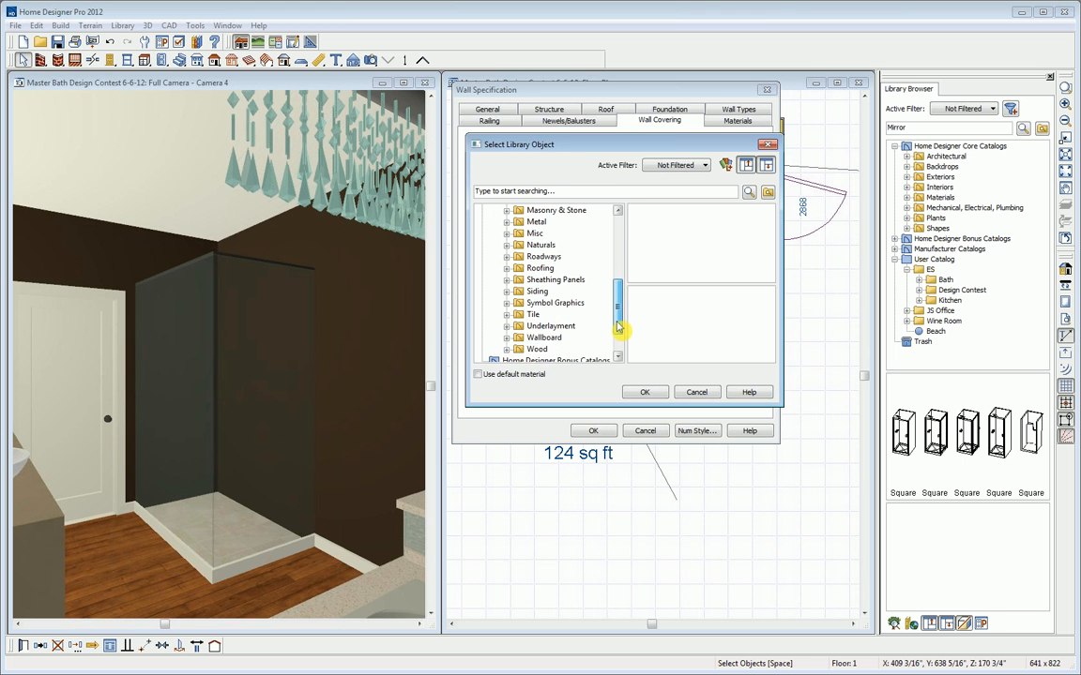
{"action": "left_click", "coordinate": [506, 303]}
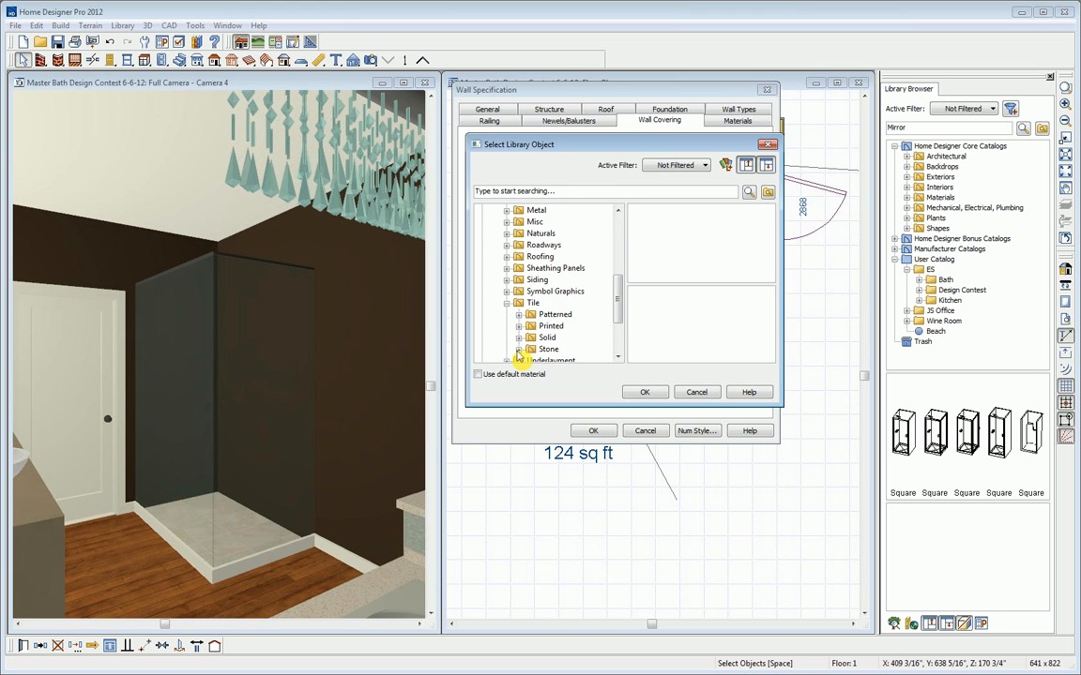
{"action": "left_click", "coordinate": [518, 349]}
{"action": "left_click", "coordinate": [563, 269]}
{"action": "left_click", "coordinate": [642, 268]}
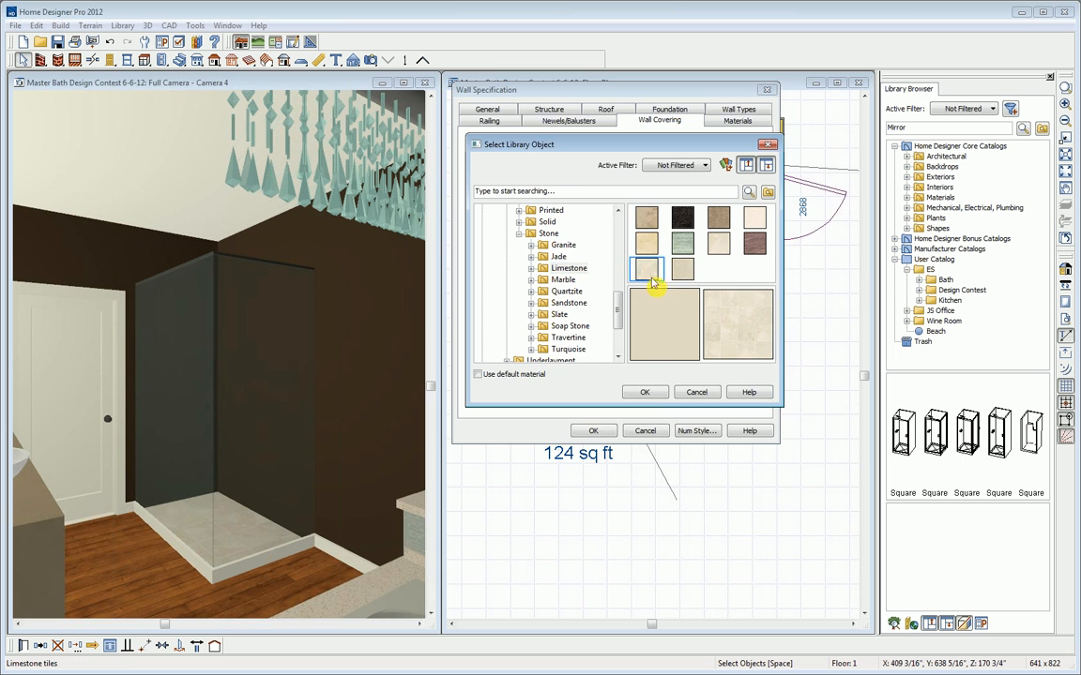
{"action": "left_click", "coordinate": [644, 392]}
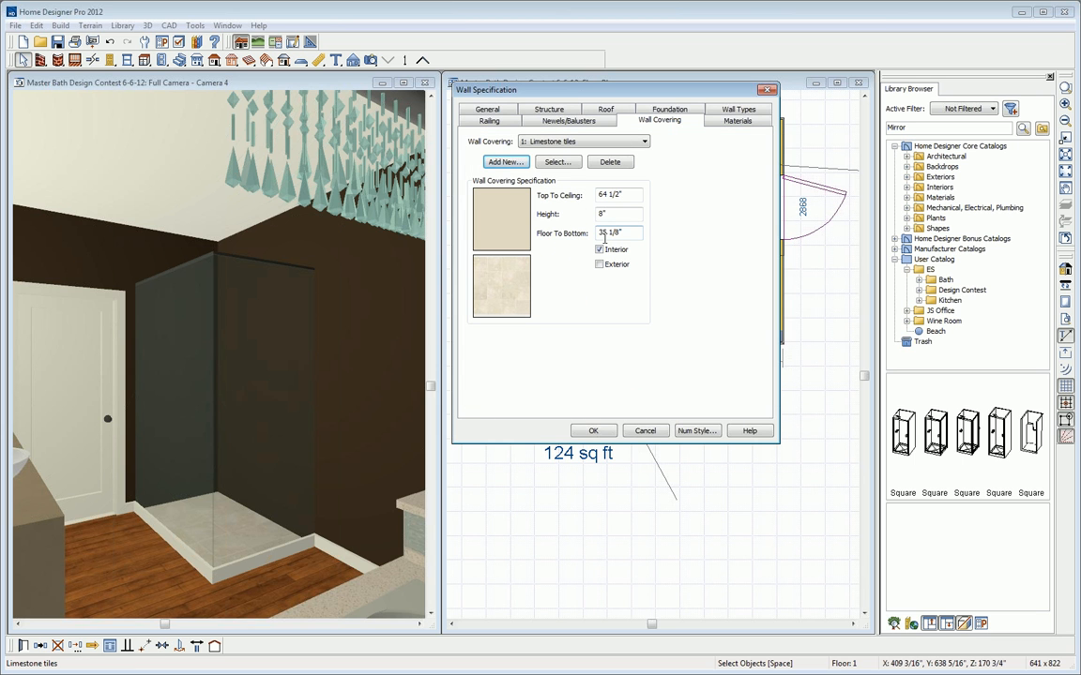
Set the limestone wall covering's Floor To Bottom distance to 0 and apply the wall changes.
{"action": "left_click_drag", "start_coordinate": [634, 232], "coordinate": [556, 246]}
{"action": "type", "text": "0"}
{"action": "left_click", "coordinate": [593, 432]}
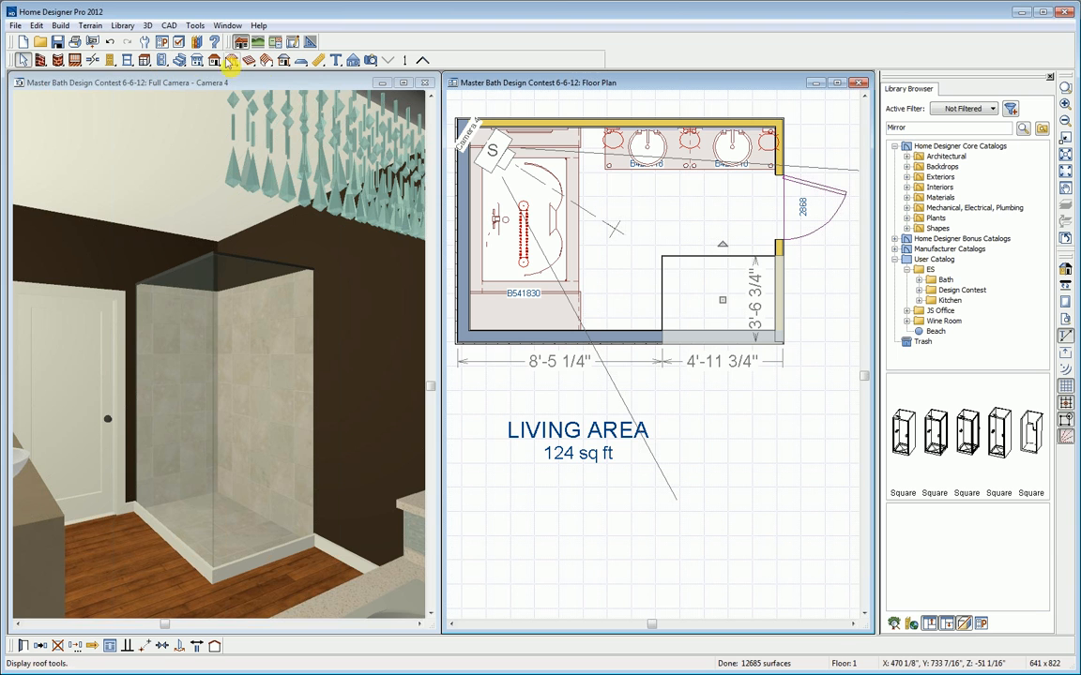
Place a door opening in the shower's glass wall facing the vanity, slightly toward the tub-side corner, and select it.
{"action": "left_click", "coordinate": [111, 60]}
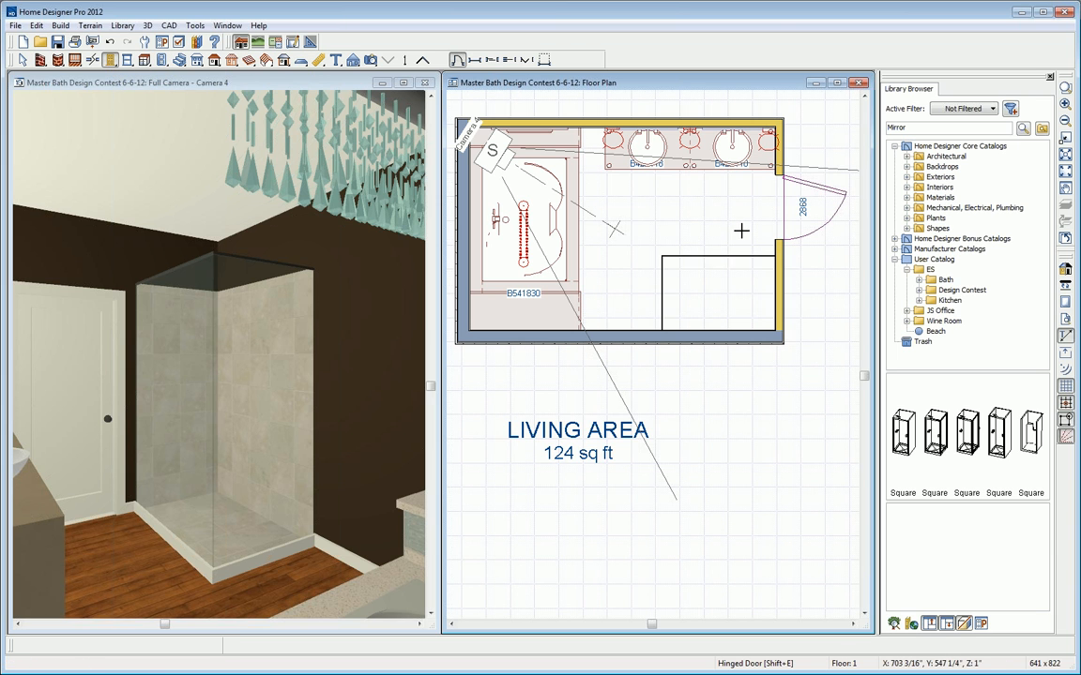
{"action": "left_click", "coordinate": [700, 257]}
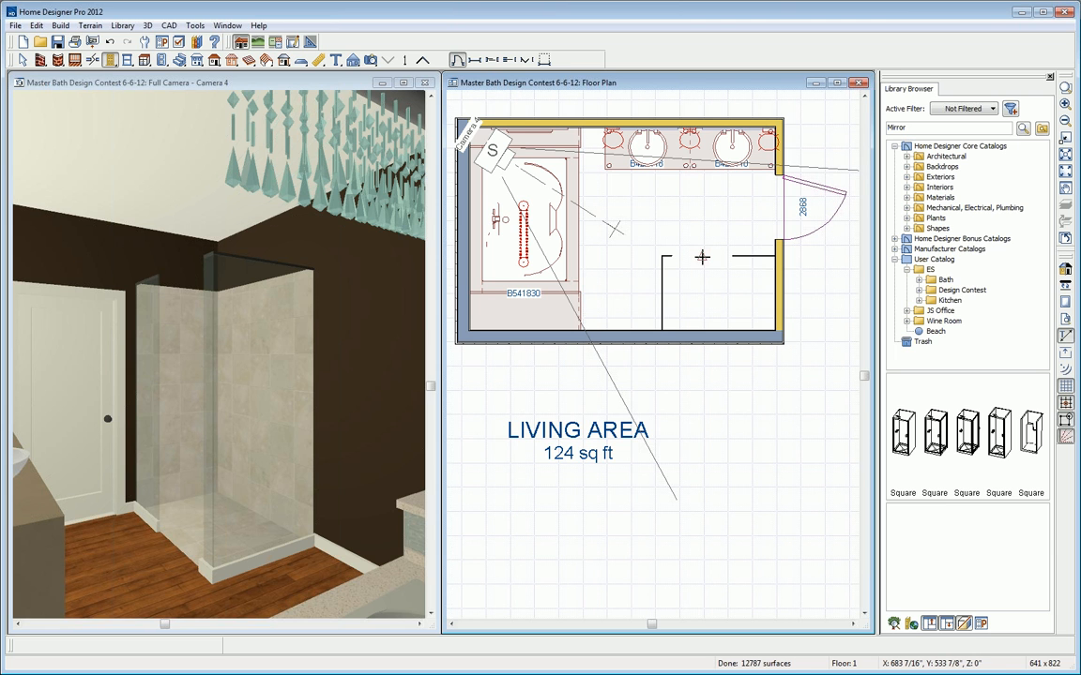
{"action": "left_click", "coordinate": [701, 256]}
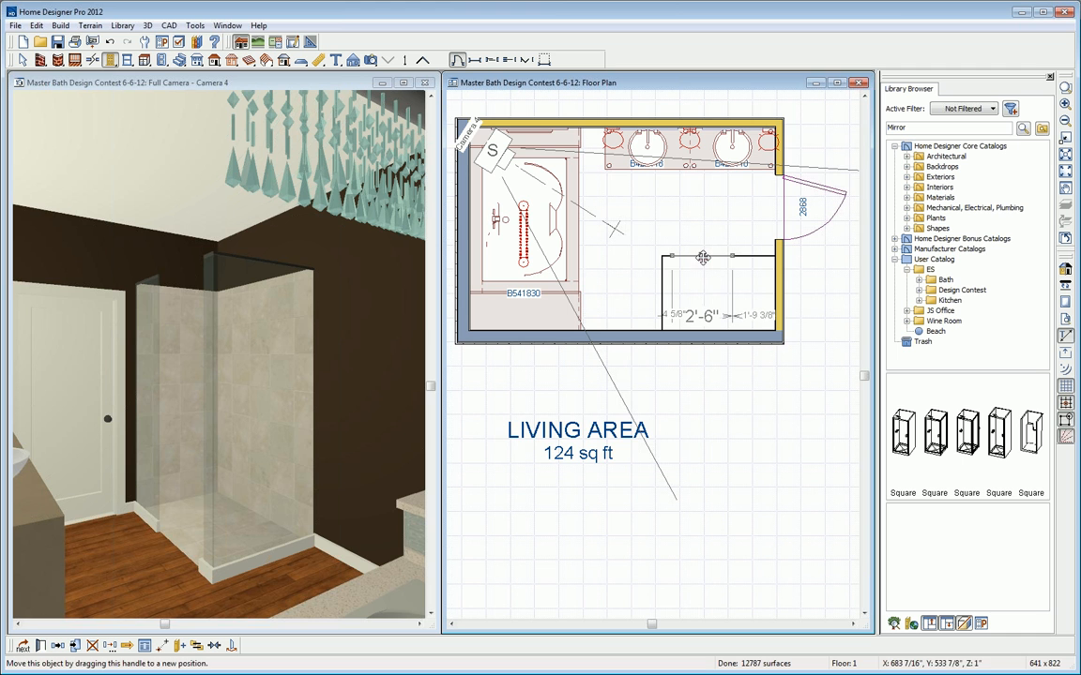
Change the shower opening to the Glass door style and the Hinged door type.
{"action": "left_click", "coordinate": [23, 645]}
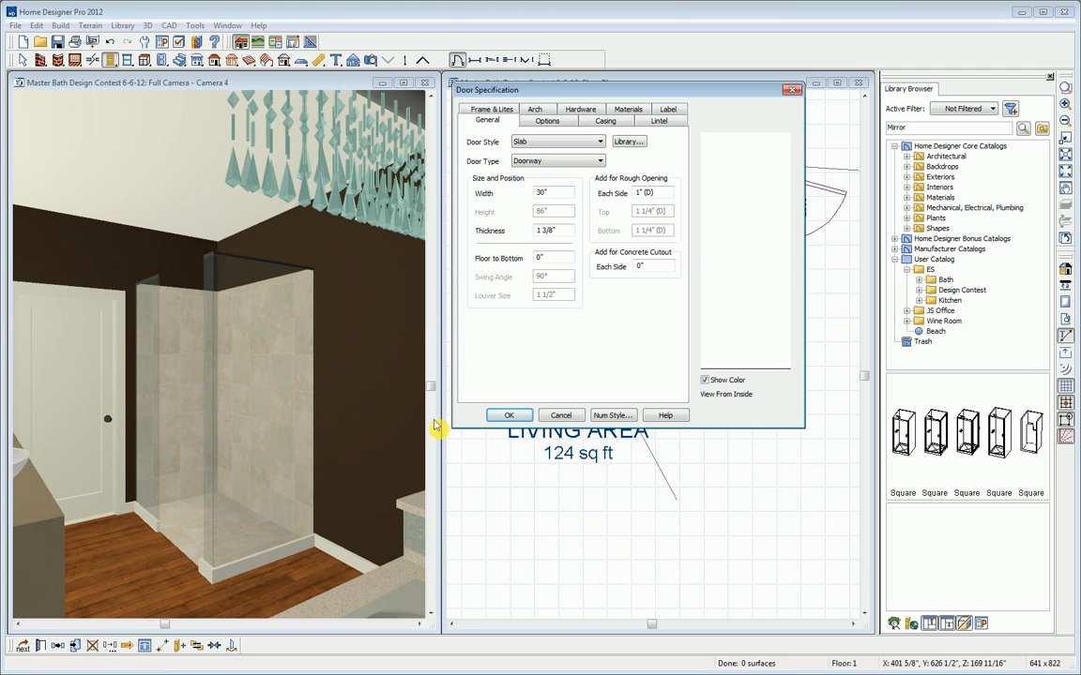
{"action": "left_click", "coordinate": [553, 143]}
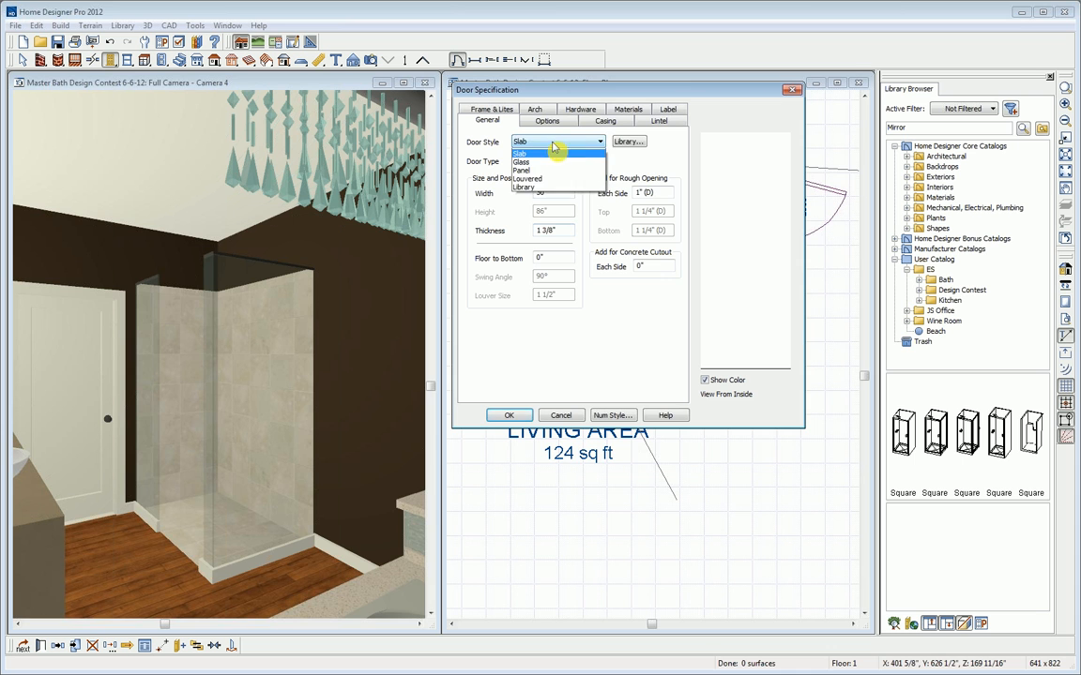
{"action": "left_click", "coordinate": [544, 170]}
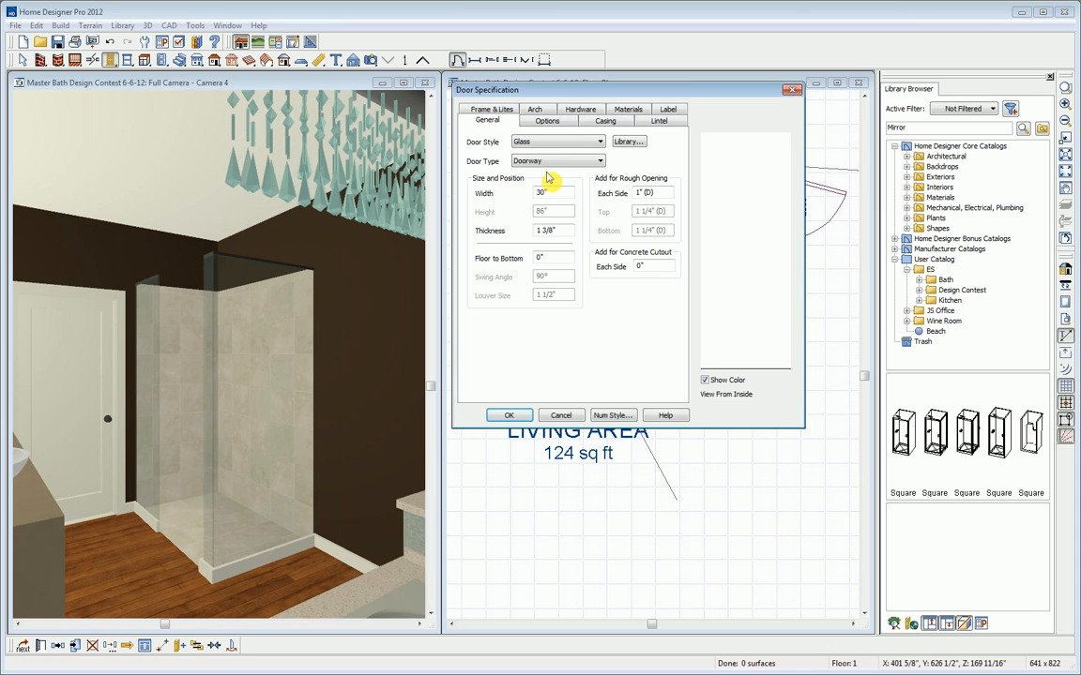
{"action": "left_click", "coordinate": [551, 163]}
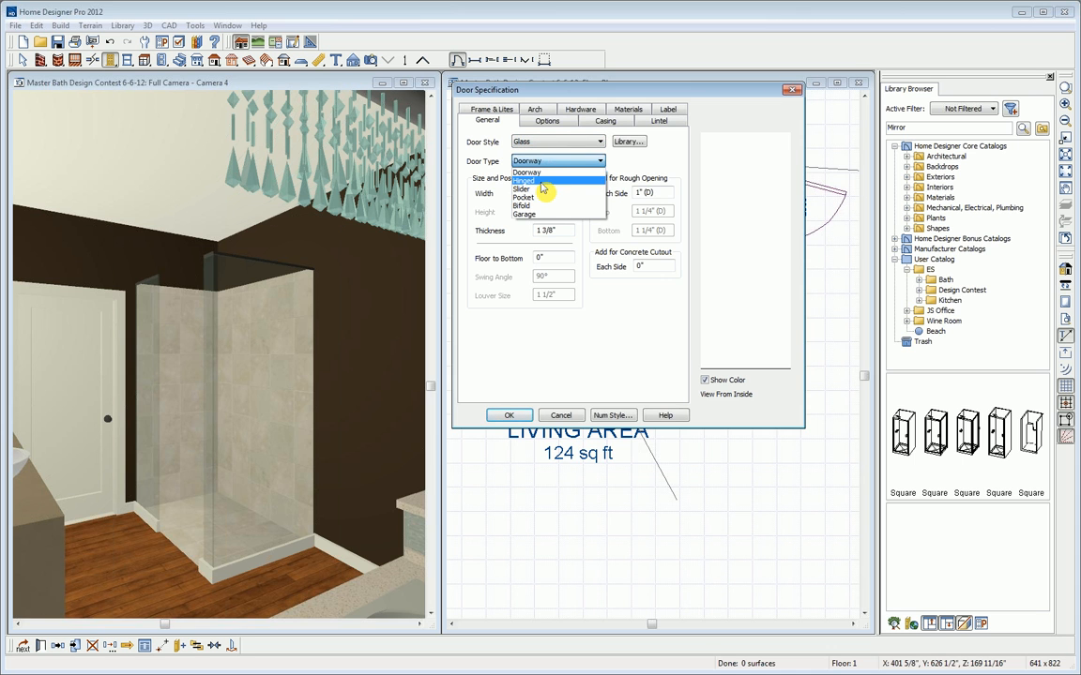
{"action": "left_click", "coordinate": [542, 182]}
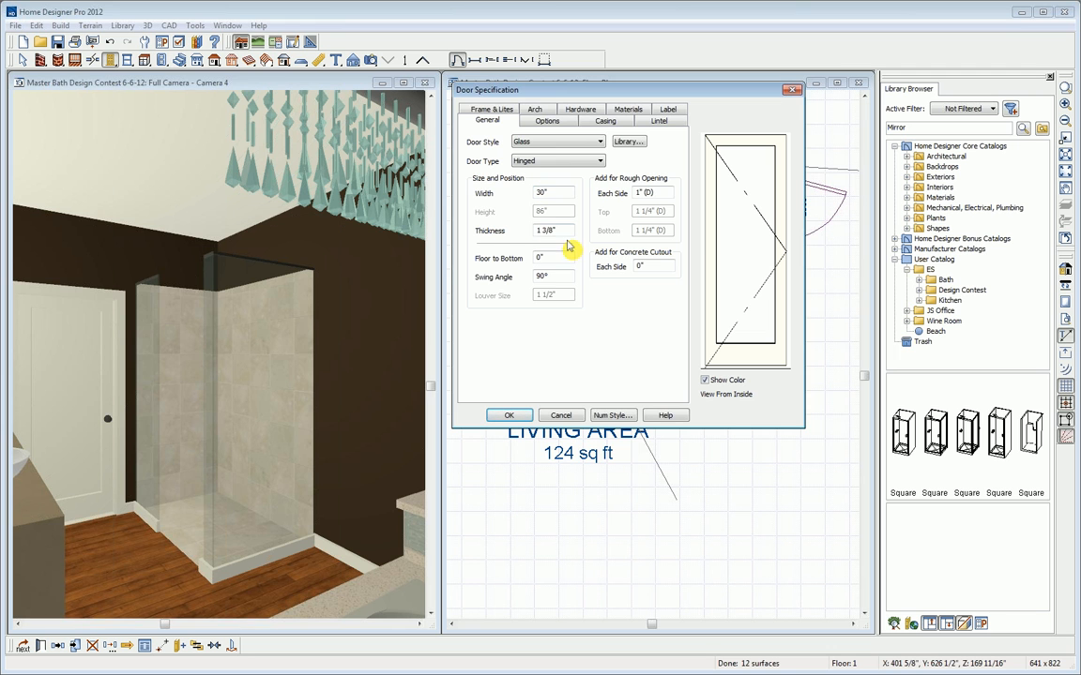
Set the shower door's thickness to 1/2" and its 3D display to Show Open.
{"action": "type", "text": "."}
{"action": "key", "text": "Tab"}
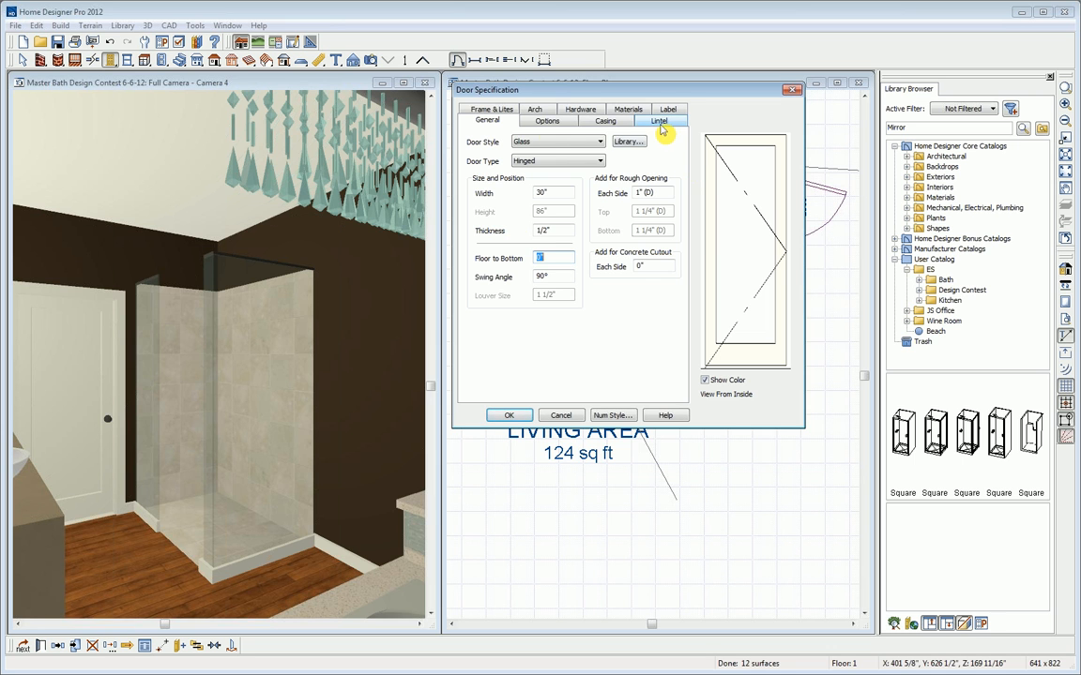
{"action": "left_click", "coordinate": [547, 121]}
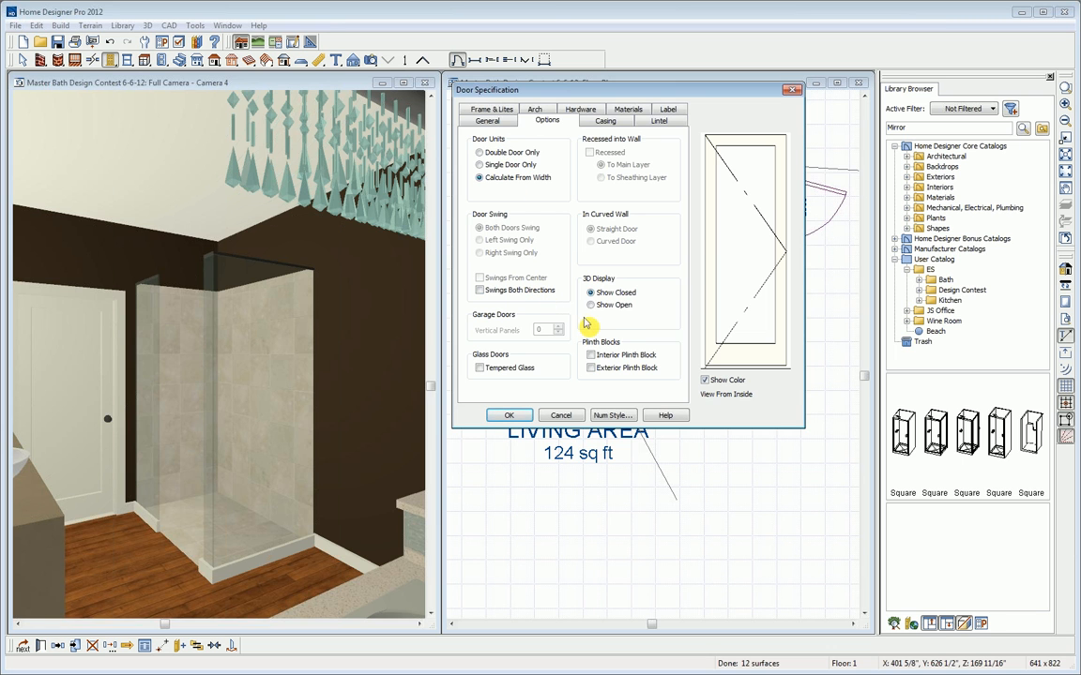
{"action": "left_click", "coordinate": [610, 305]}
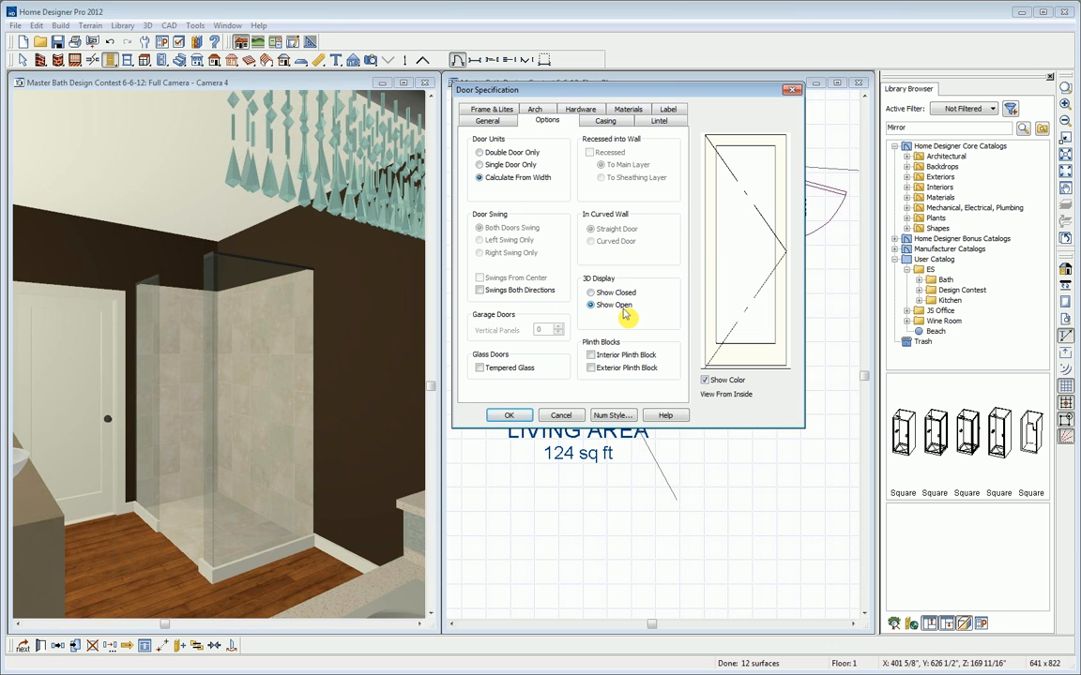
Set the shower door's frame width and frame bottom both to 1/16".
{"action": "left_click", "coordinate": [490, 111]}
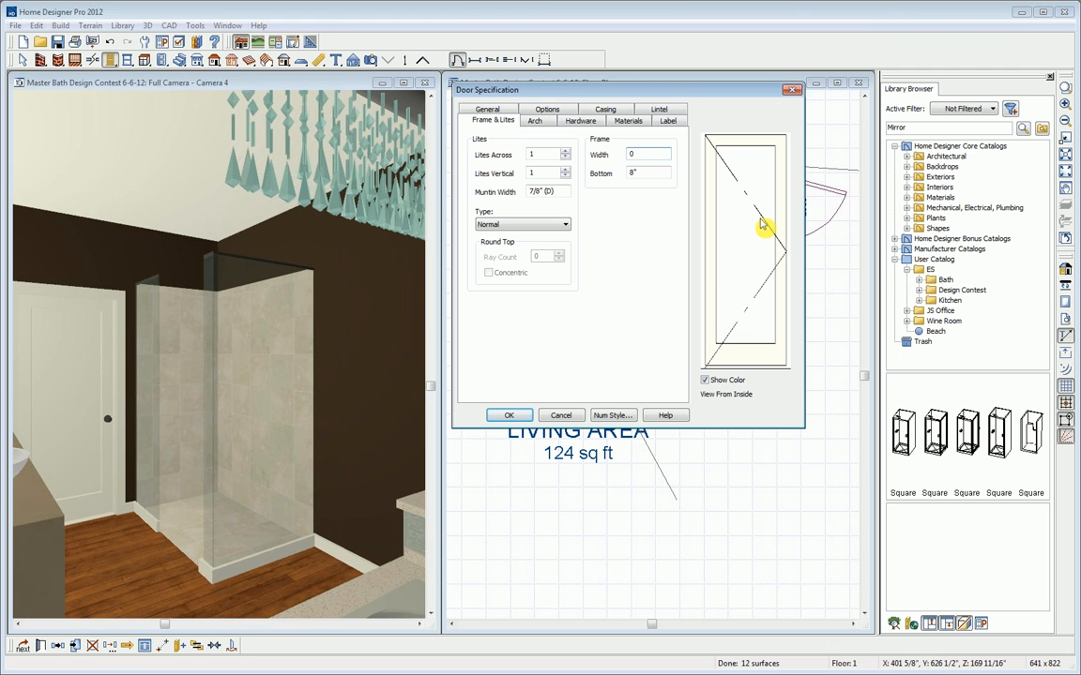
{"action": "left_click", "coordinate": [654, 173]}
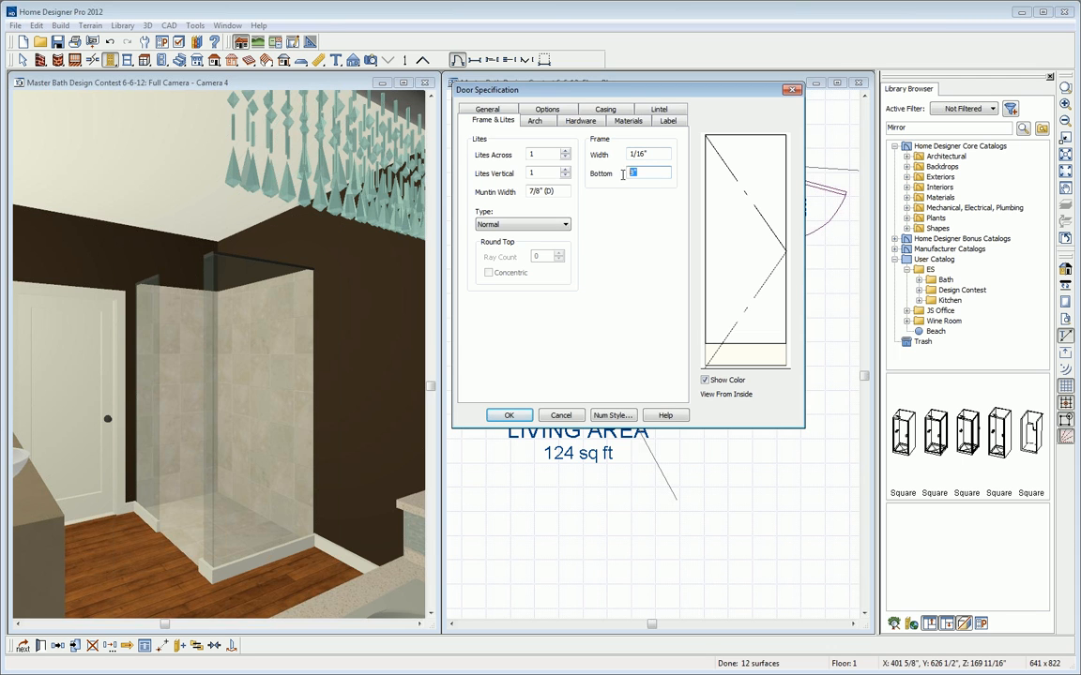
{"action": "key", "text": "Tab"}
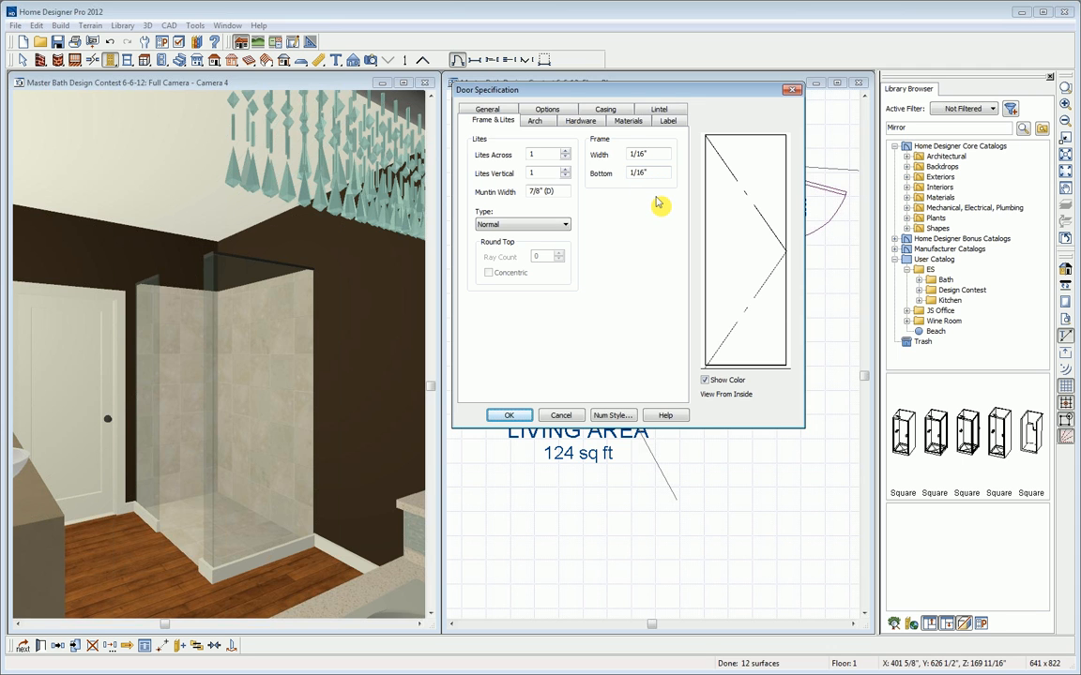
Assign the Aluminum Brushed plan material to both the exterior and the interior of the shower door.
{"action": "left_click", "coordinate": [626, 122]}
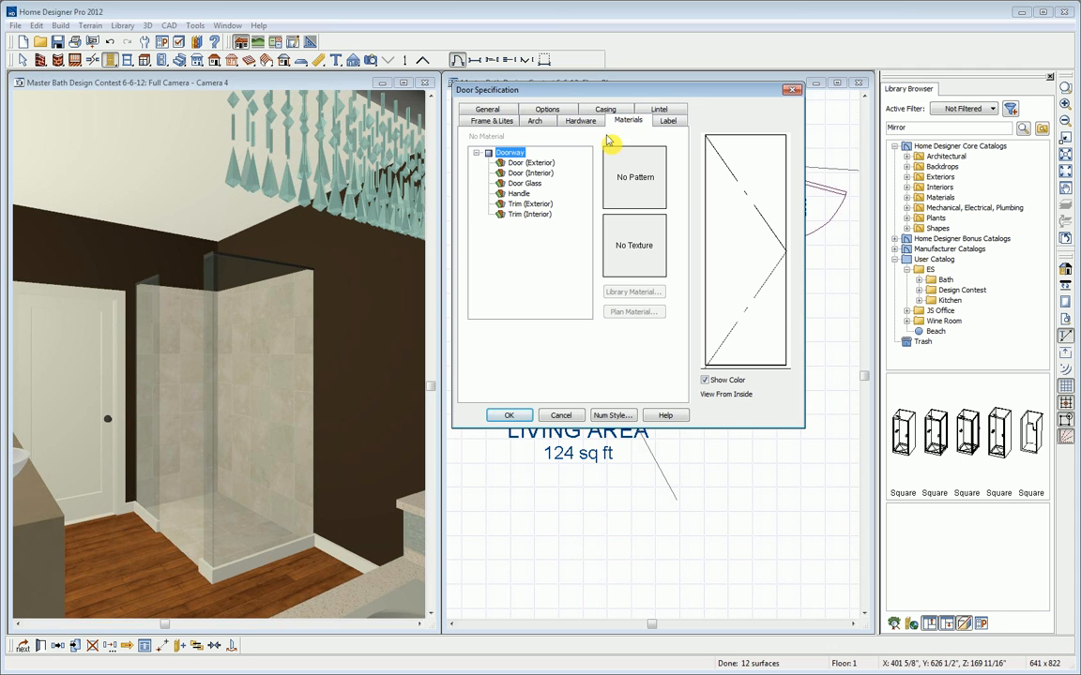
{"action": "left_click", "coordinate": [540, 164]}
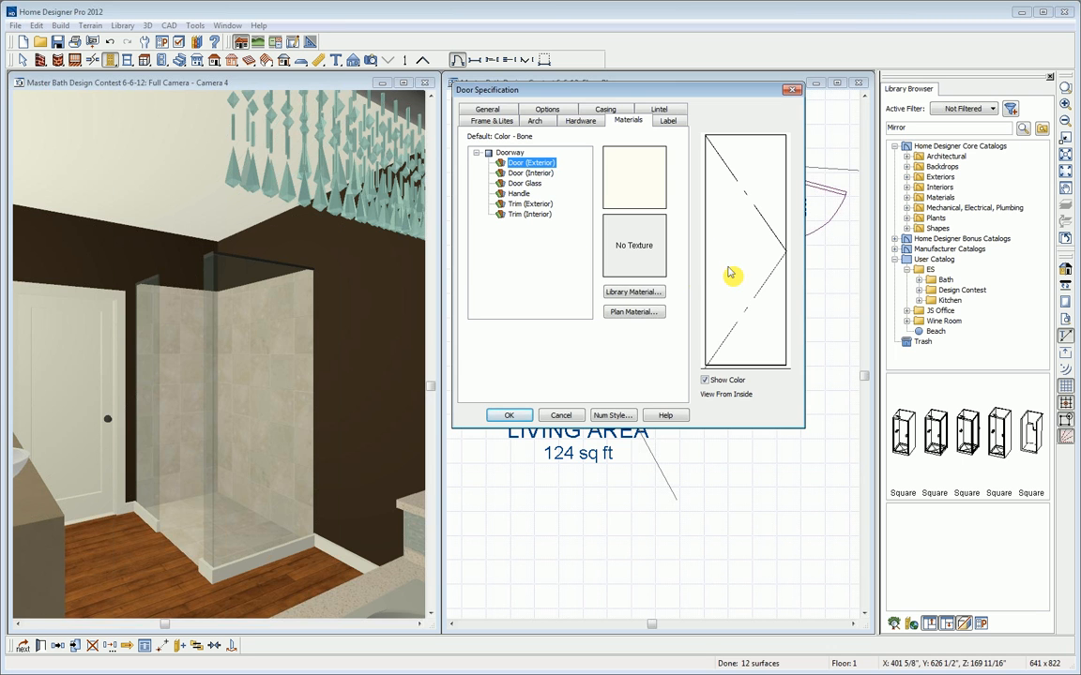
{"action": "left_click", "coordinate": [621, 316]}
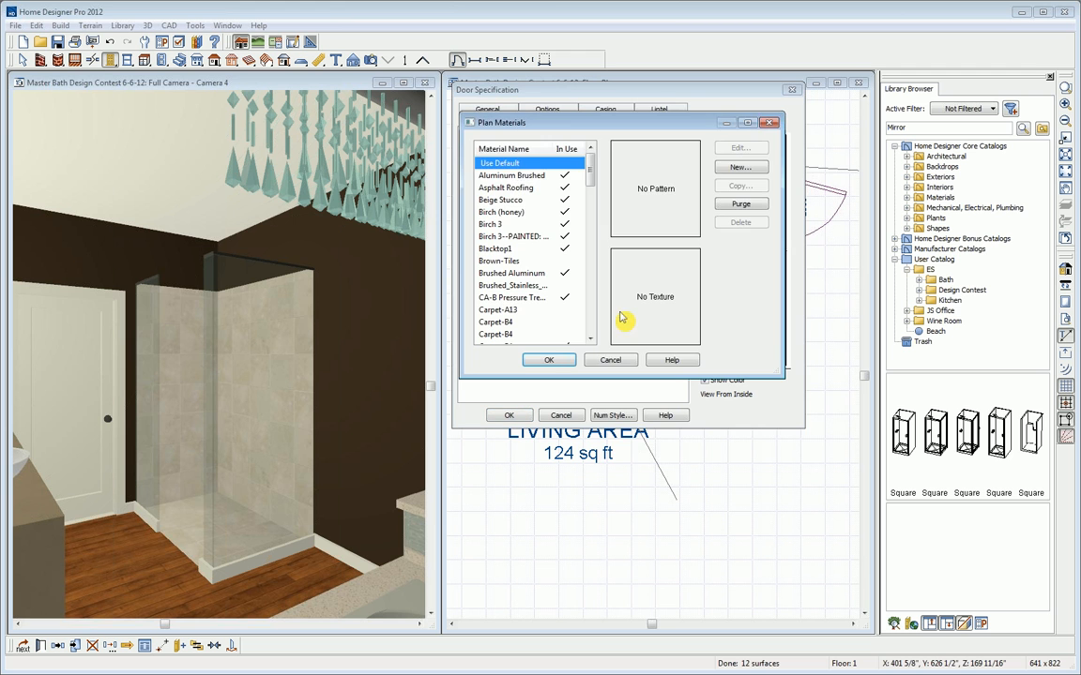
{"action": "left_click", "coordinate": [512, 176]}
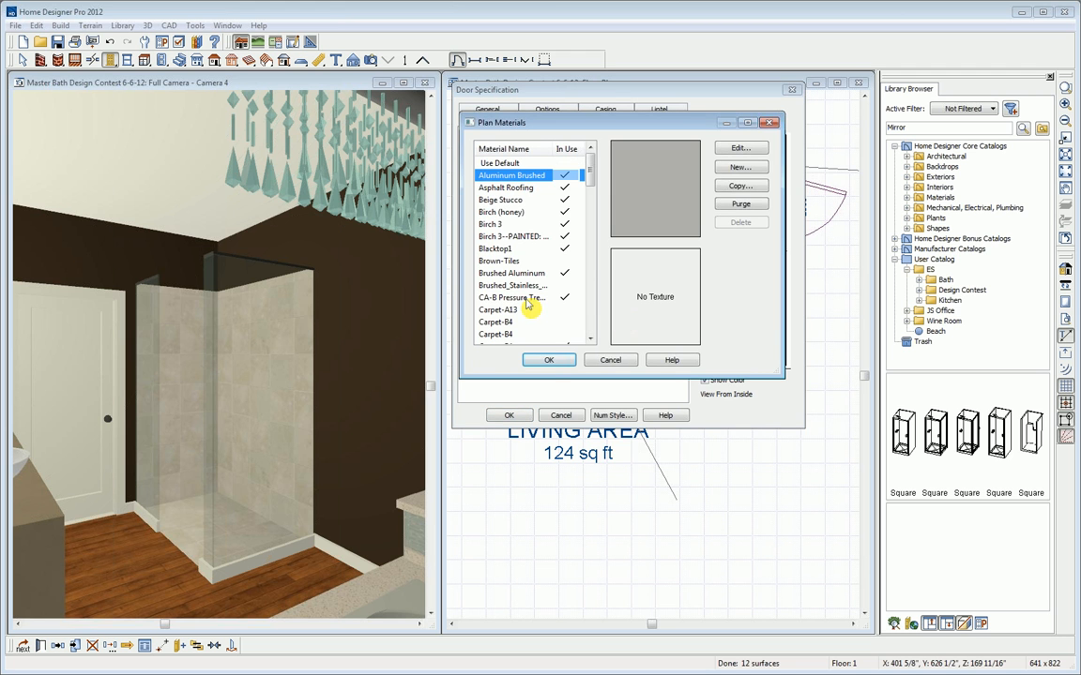
{"action": "left_click", "coordinate": [547, 363]}
{"action": "left_click", "coordinate": [531, 174]}
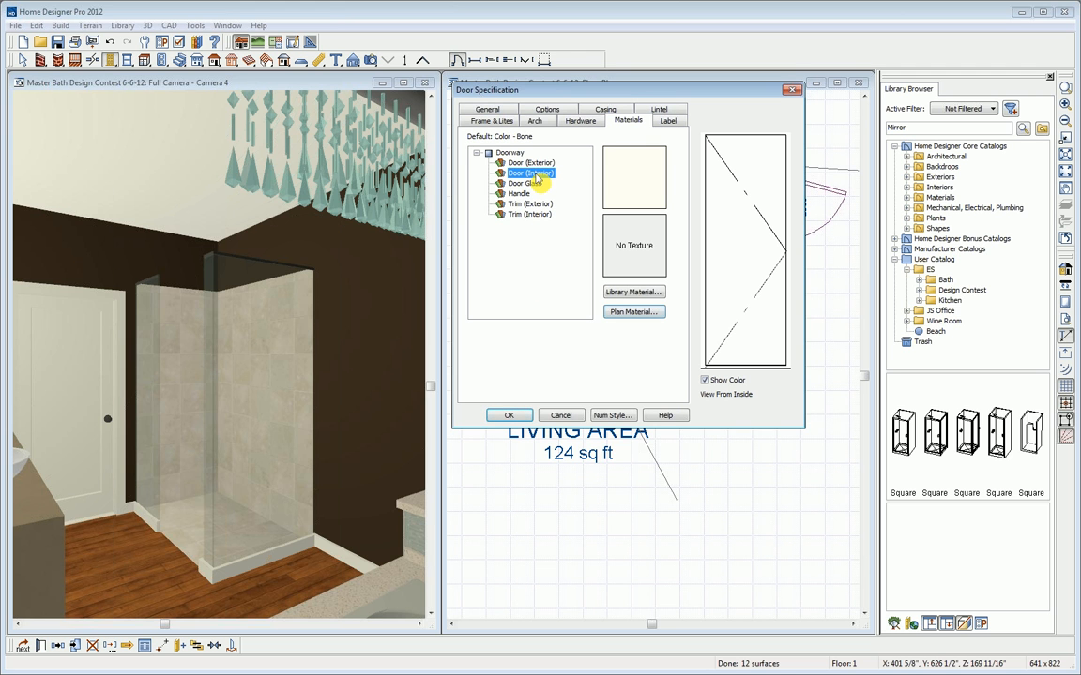
{"action": "left_click", "coordinate": [629, 313]}
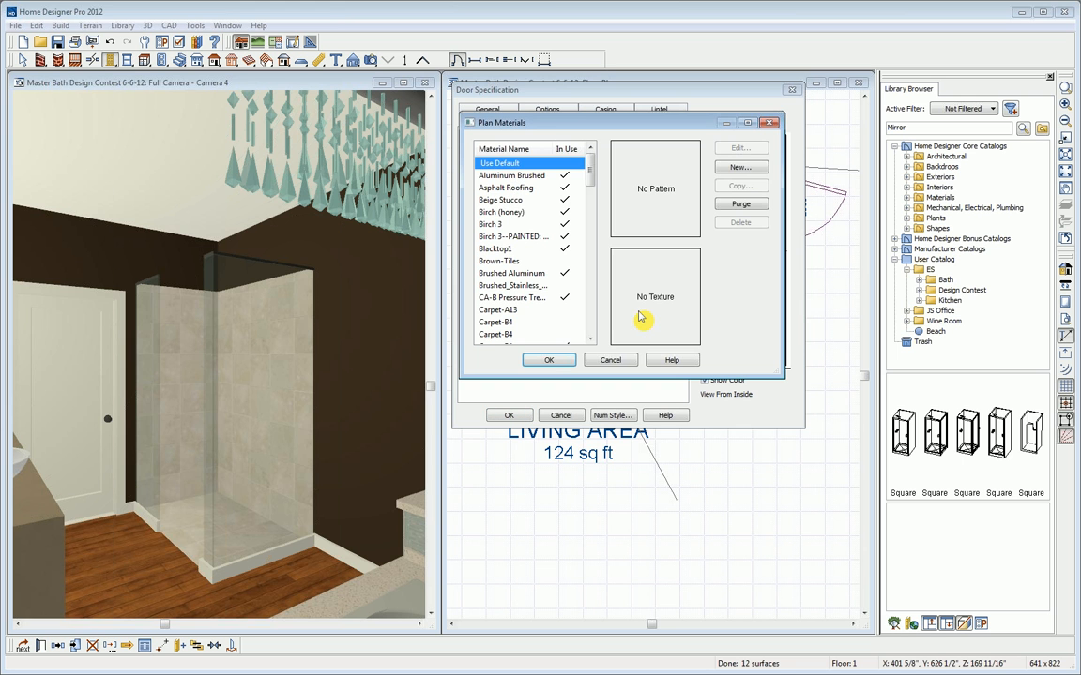
{"action": "left_click", "coordinate": [517, 176]}
{"action": "left_click", "coordinate": [549, 360]}
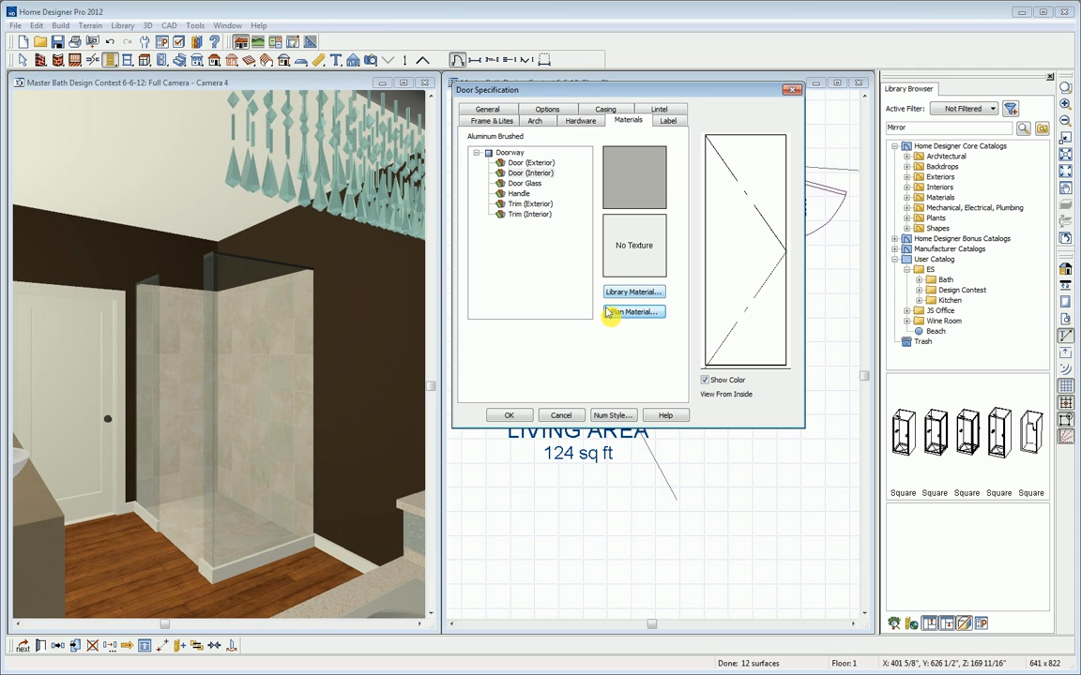
Apply the shower door settings and flip its swing so the door opens into the shower.
{"action": "left_click", "coordinate": [509, 415]}
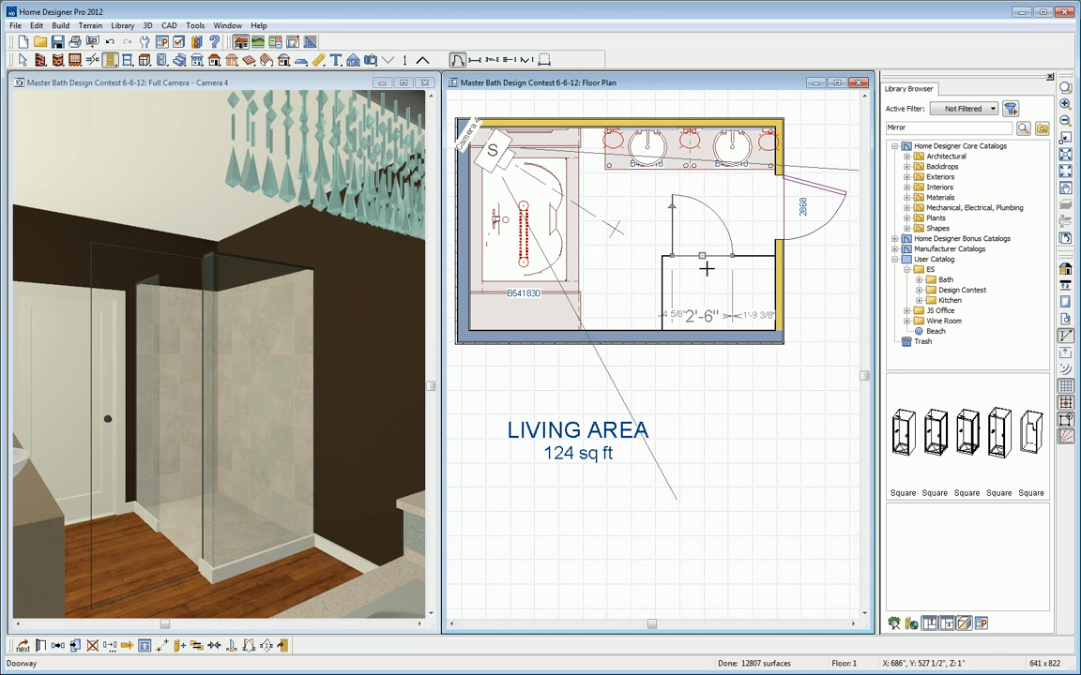
{"action": "mouse_move", "coordinate": [671, 206]}
{"action": "left_mouse_down"}
{"action": "mouse_move", "coordinate": [699, 234]}
{"action": "mouse_move", "coordinate": [647, 291]}
{"action": "mouse_move", "coordinate": [683, 300]}
{"action": "left_mouse_up"}
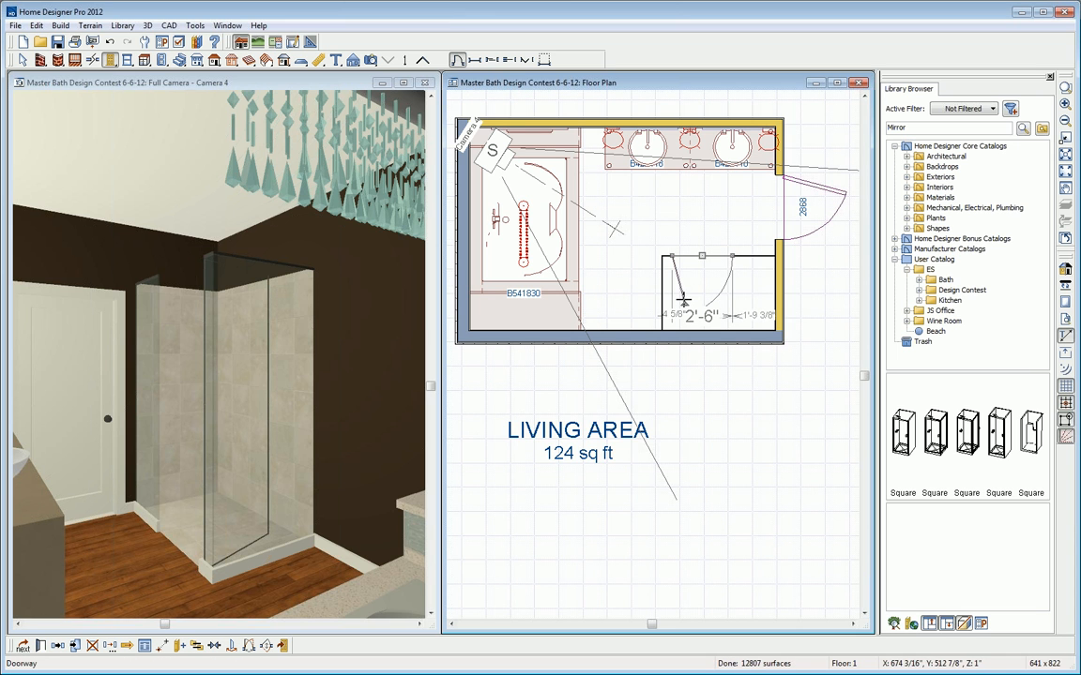
Assign the Bar Pull Long v from the core catalog's cabinet bar pulls as the shower door's interior handle.
{"action": "left_click", "coordinate": [40, 646]}
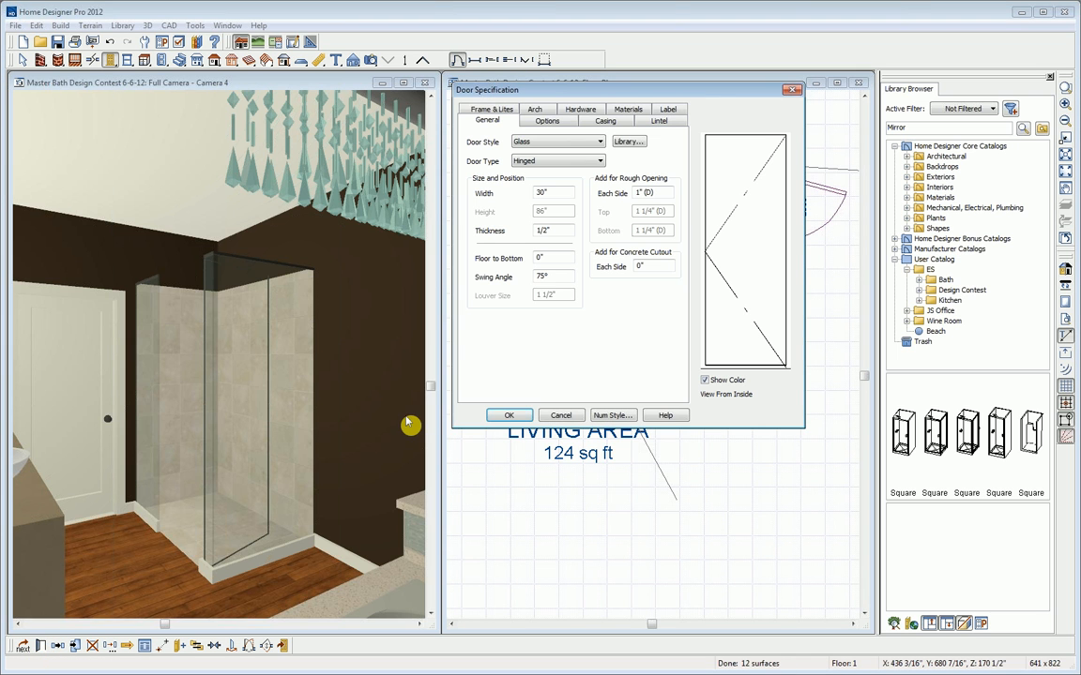
{"action": "left_click", "coordinate": [580, 109]}
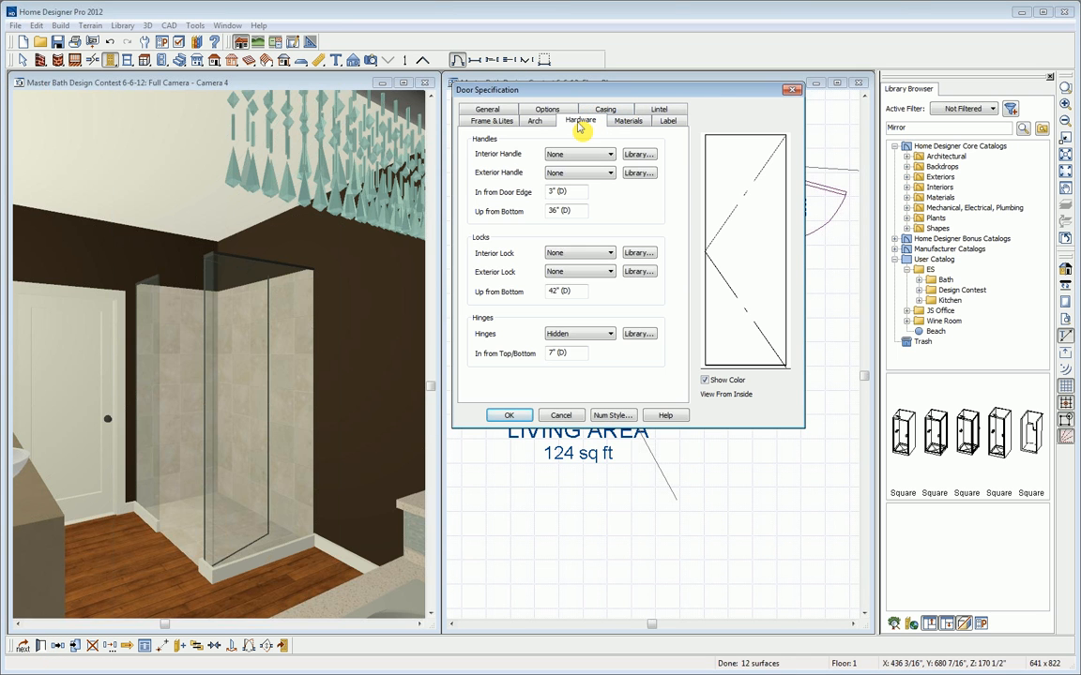
{"action": "left_click", "coordinate": [637, 155]}
{"action": "left_click", "coordinate": [483, 212]}
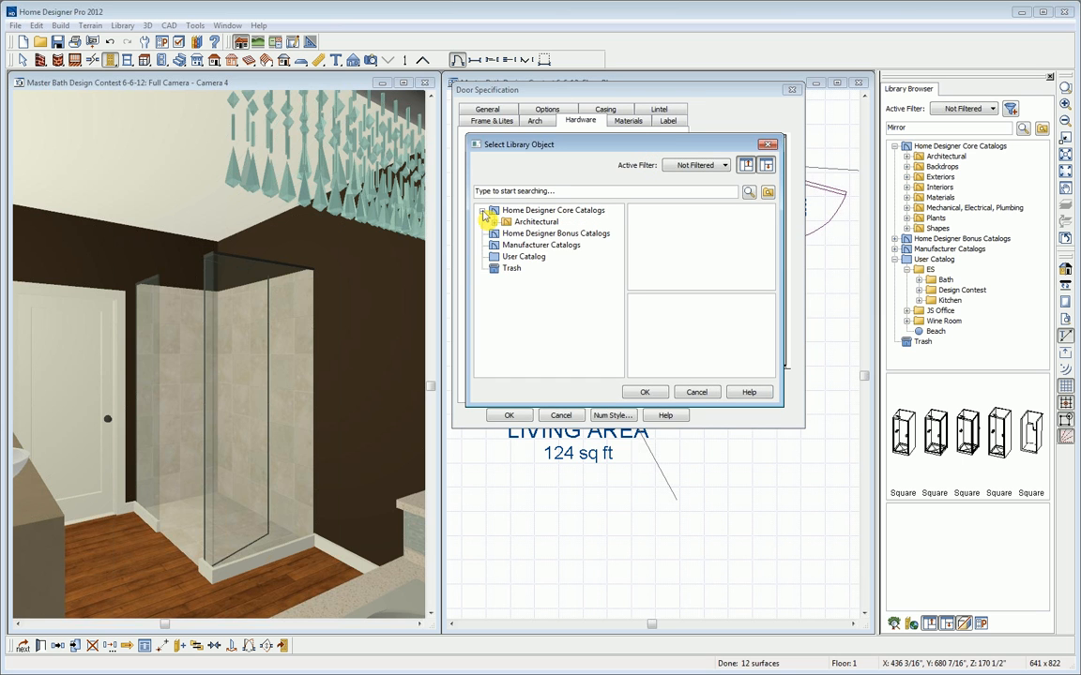
{"action": "left_click", "coordinate": [494, 222]}
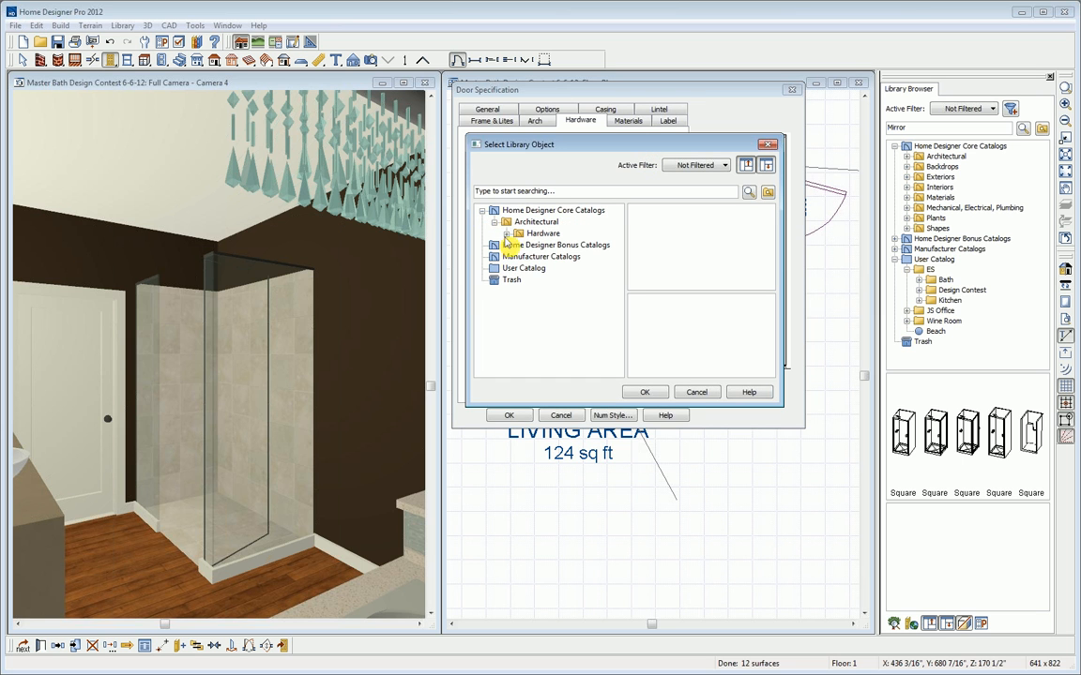
{"action": "left_click", "coordinate": [507, 233]}
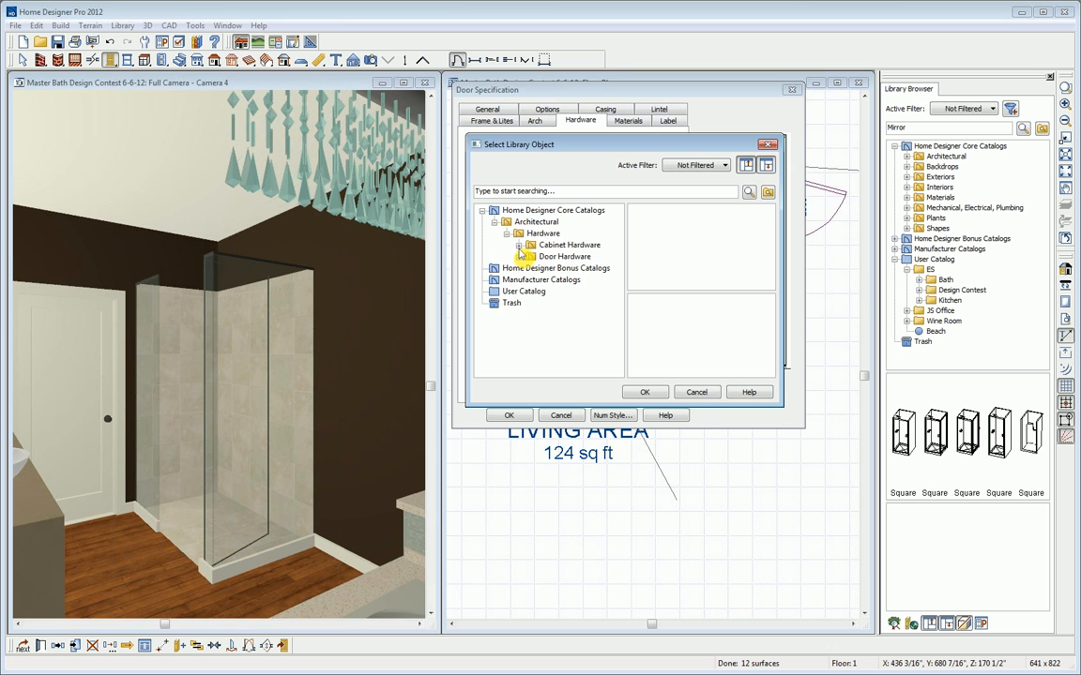
{"action": "left_click", "coordinate": [518, 245]}
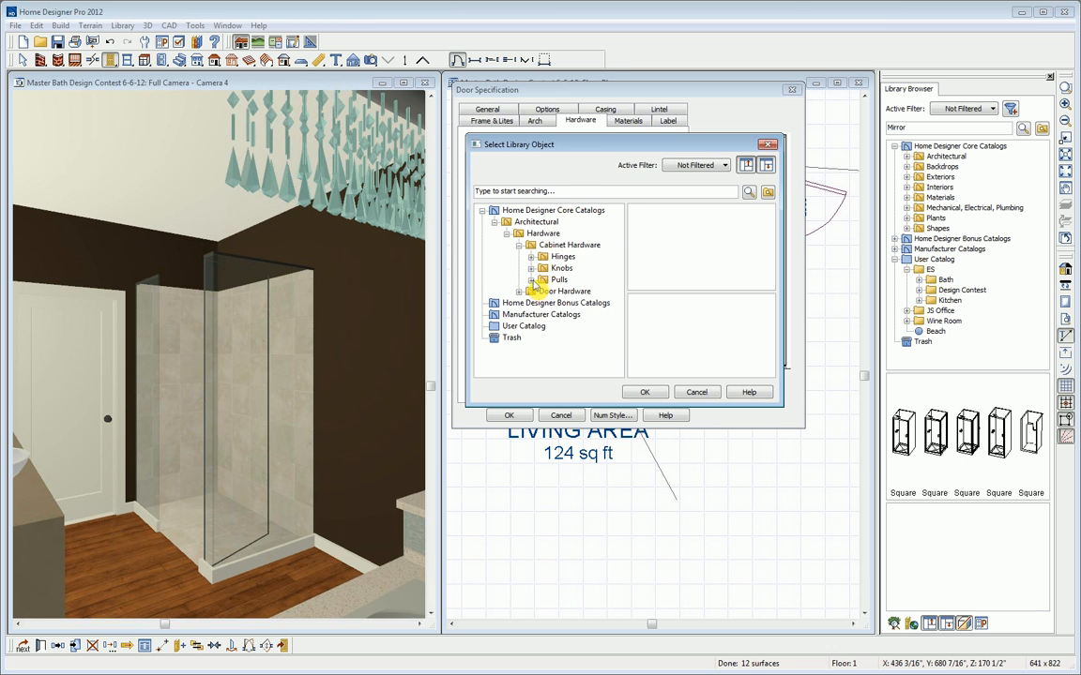
{"action": "left_click", "coordinate": [531, 280]}
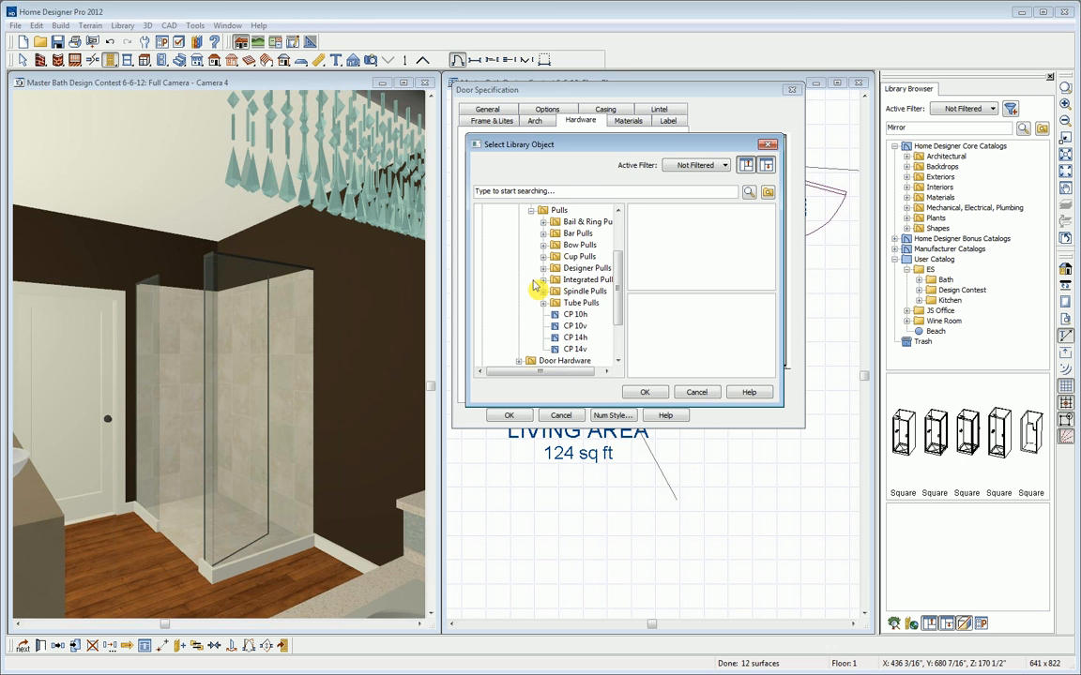
{"action": "left_click", "coordinate": [543, 235]}
{"action": "left_click", "coordinate": [589, 256]}
{"action": "left_click", "coordinate": [645, 393]}
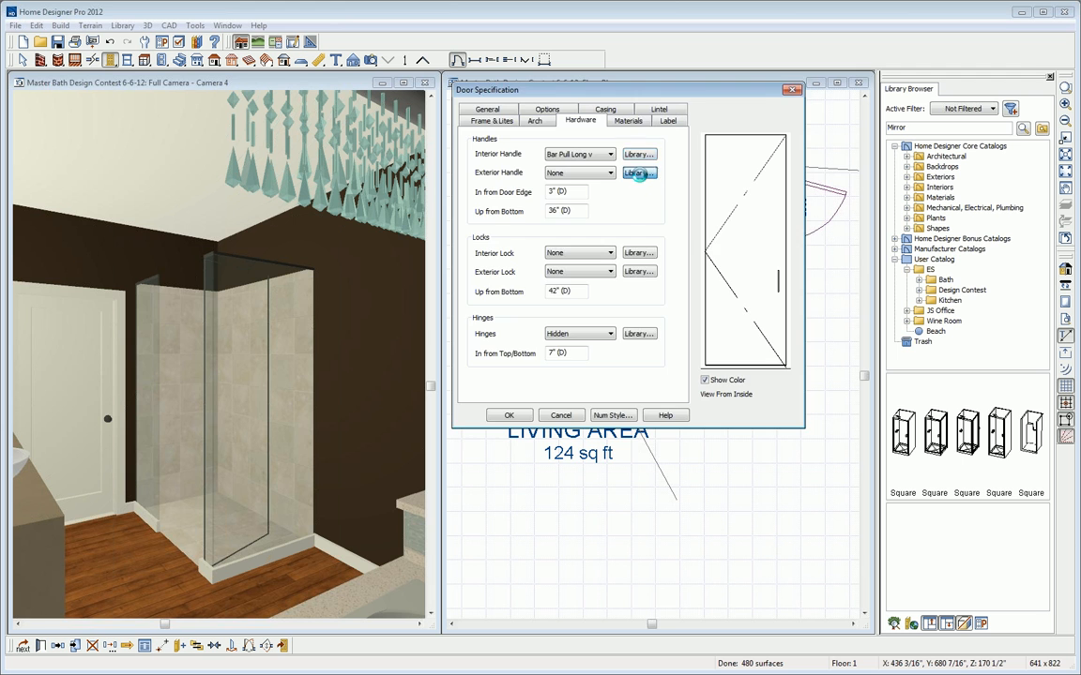
Assign the same Bar Pull Long v from the library as the shower door's exterior handle.
{"action": "left_click", "coordinate": [639, 173]}
{"action": "left_click", "coordinate": [482, 211]}
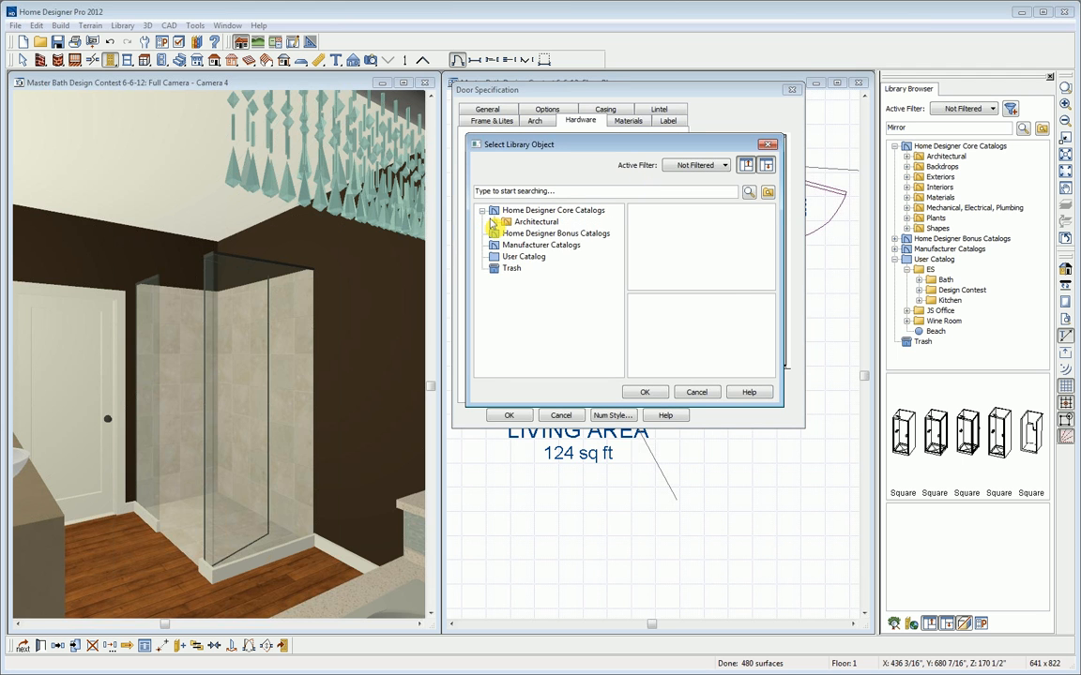
{"action": "left_click", "coordinate": [495, 222]}
{"action": "left_click", "coordinate": [506, 233]}
{"action": "left_click", "coordinate": [518, 245]}
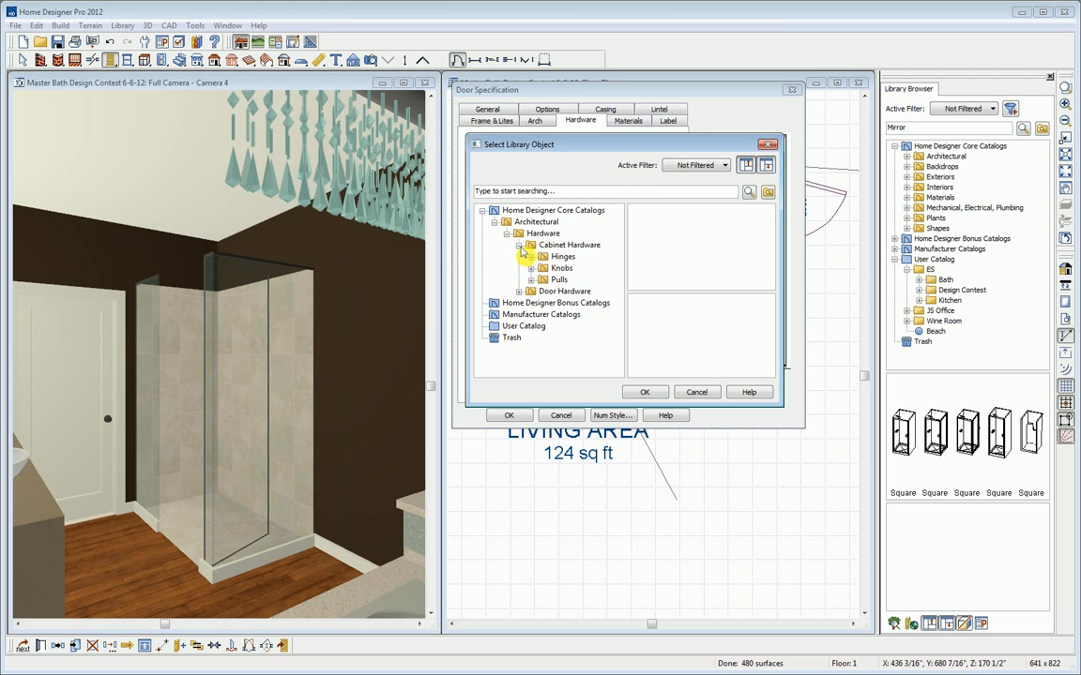
{"action": "left_click", "coordinate": [531, 280]}
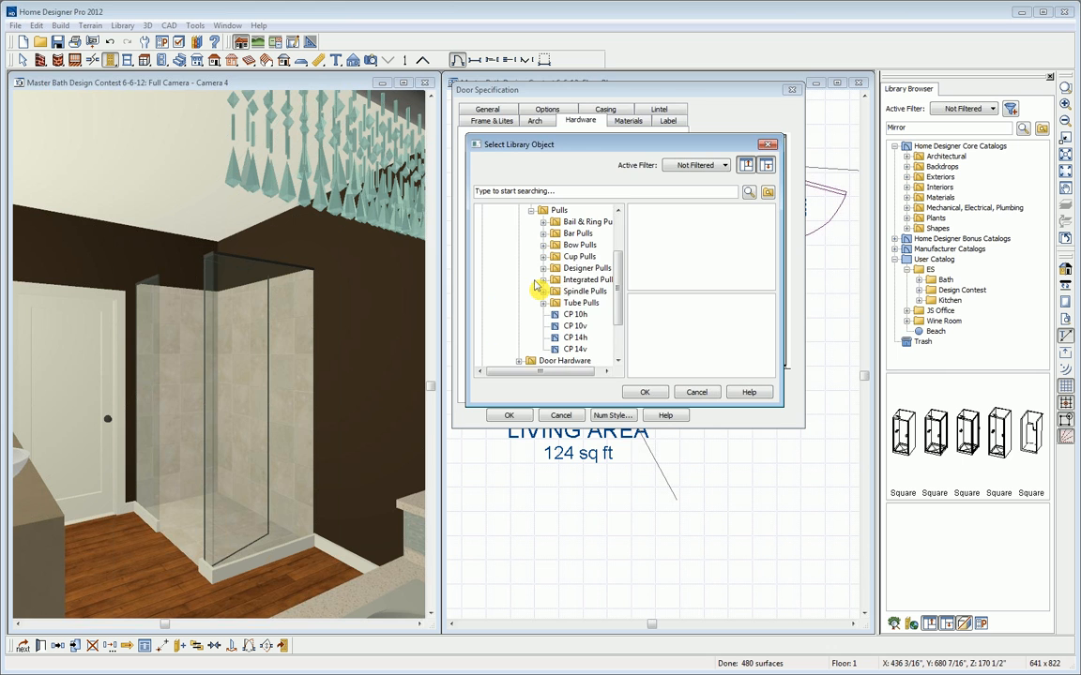
{"action": "left_click", "coordinate": [542, 233]}
{"action": "left_click", "coordinate": [593, 256]}
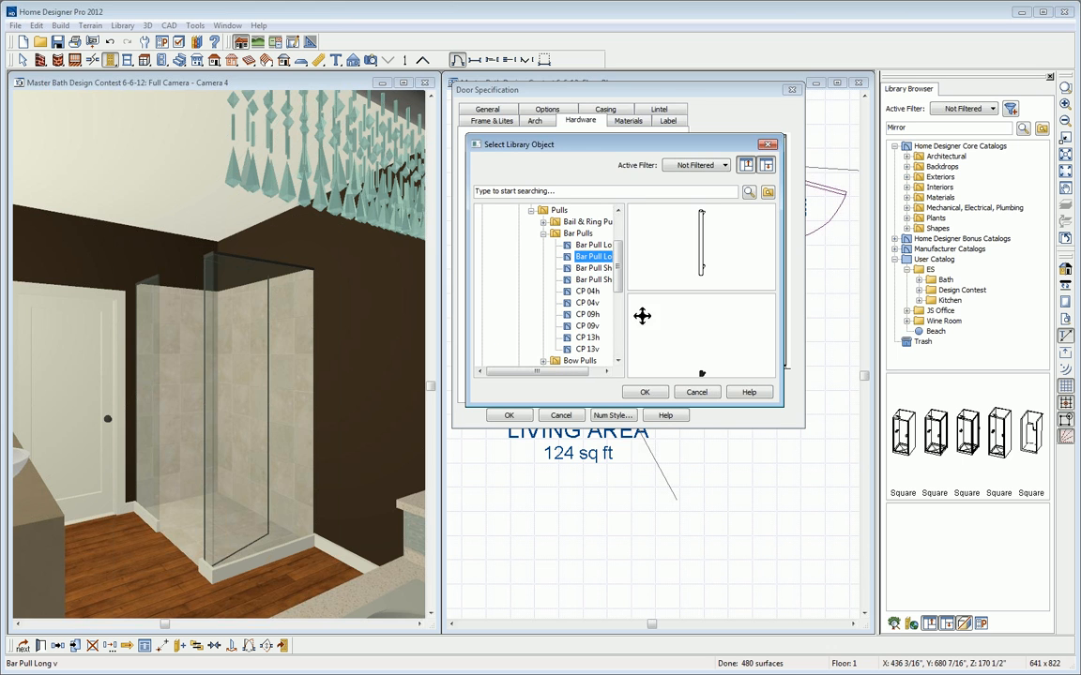
{"action": "left_click", "coordinate": [645, 392]}
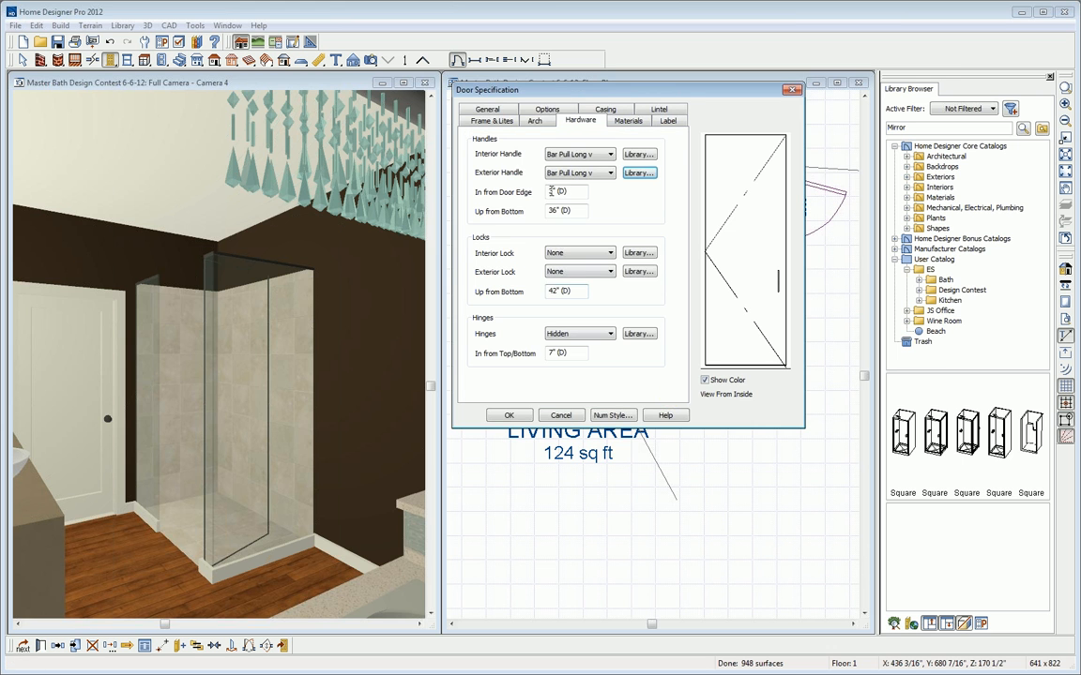
Set the shower door handles' height to 42" up from the bottom and apply the door changes.
{"action": "left_click", "coordinate": [538, 212]}
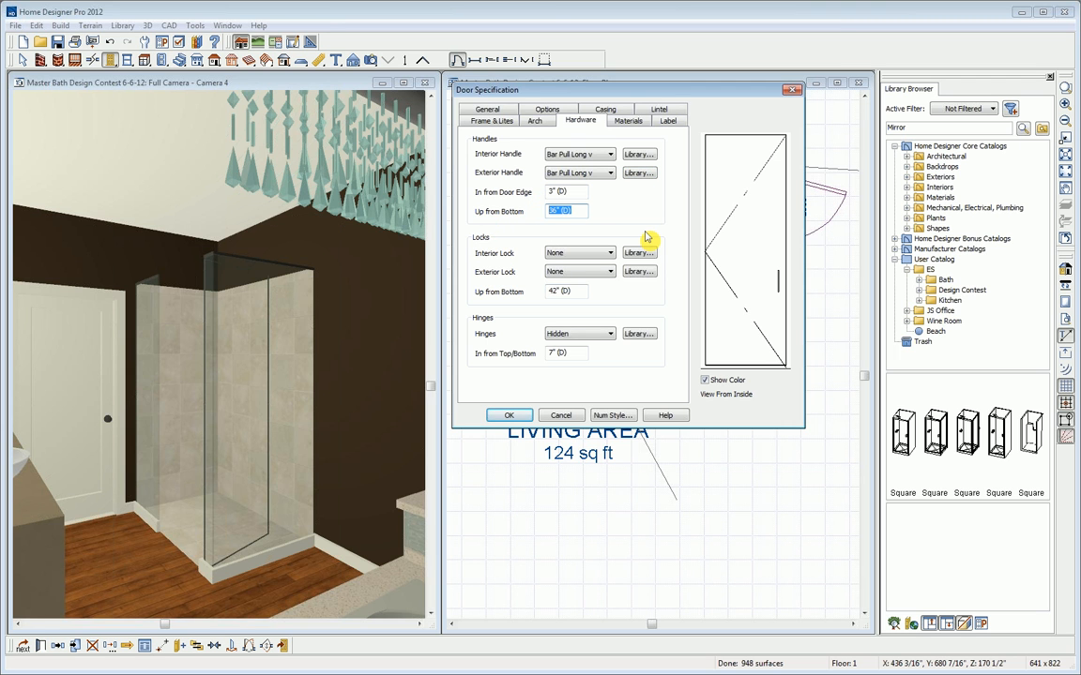
{"action": "type", "text": "42"}
{"action": "key", "text": "Tab"}
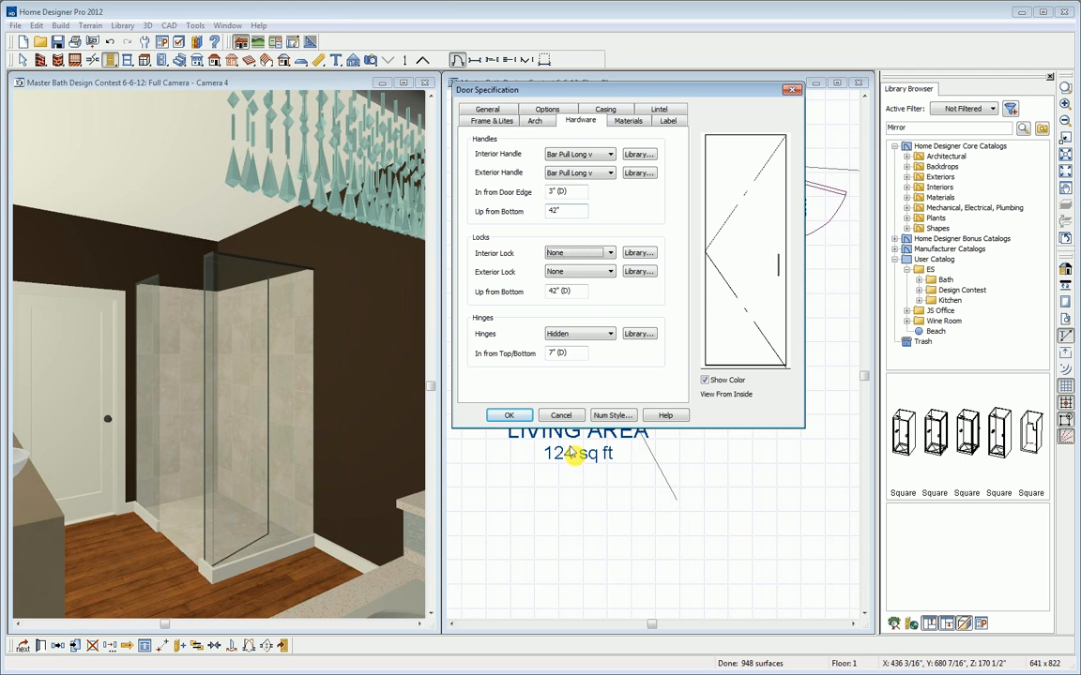
{"action": "left_click", "coordinate": [514, 416]}
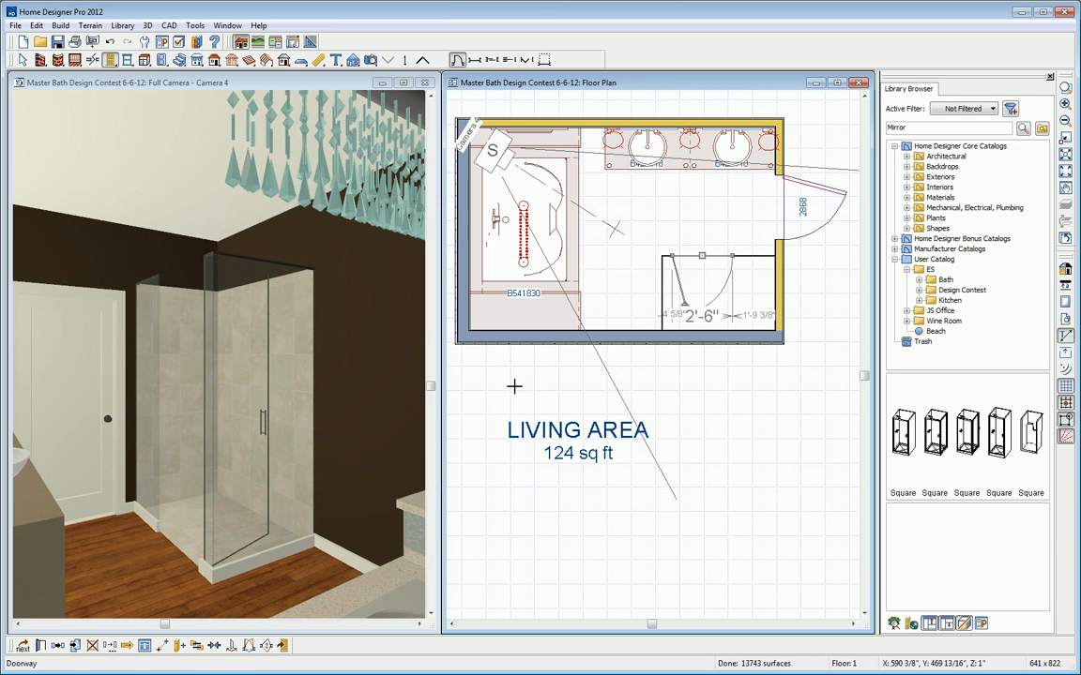
Shift the shower wall's Limestone tiles texture by setting its Y origin to 4".
{"action": "left_click", "coordinate": [138, 85]}
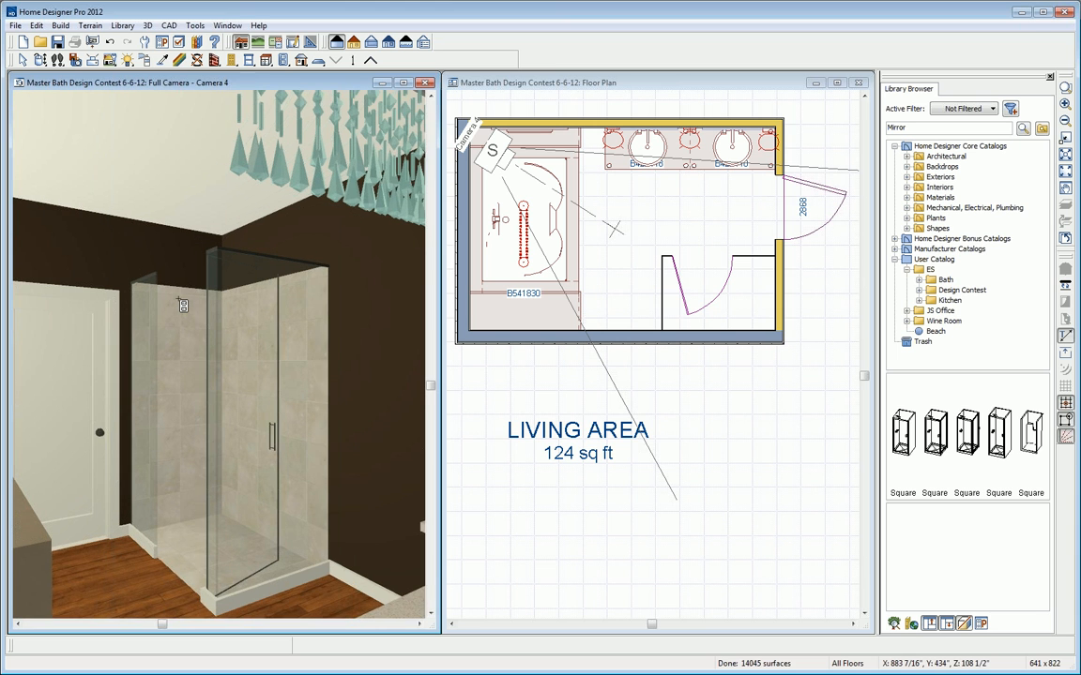
{"action": "scroll", "coordinate": [178, 299], "scroll_direction": "up", "scroll_amount": 2}
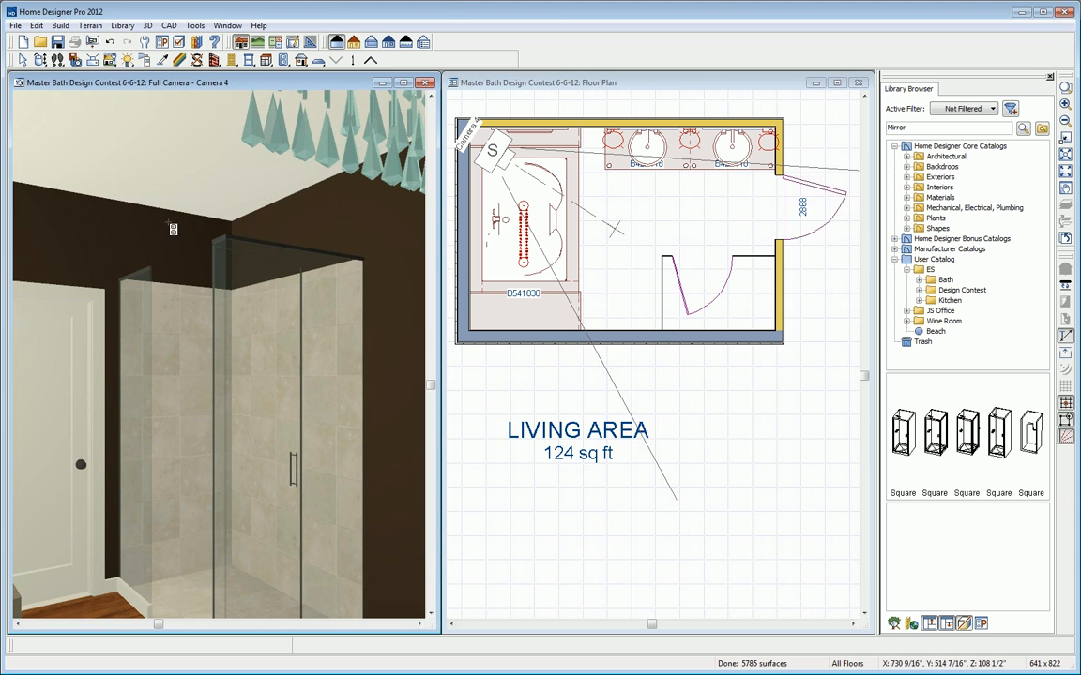
{"action": "left_click", "coordinate": [180, 60]}
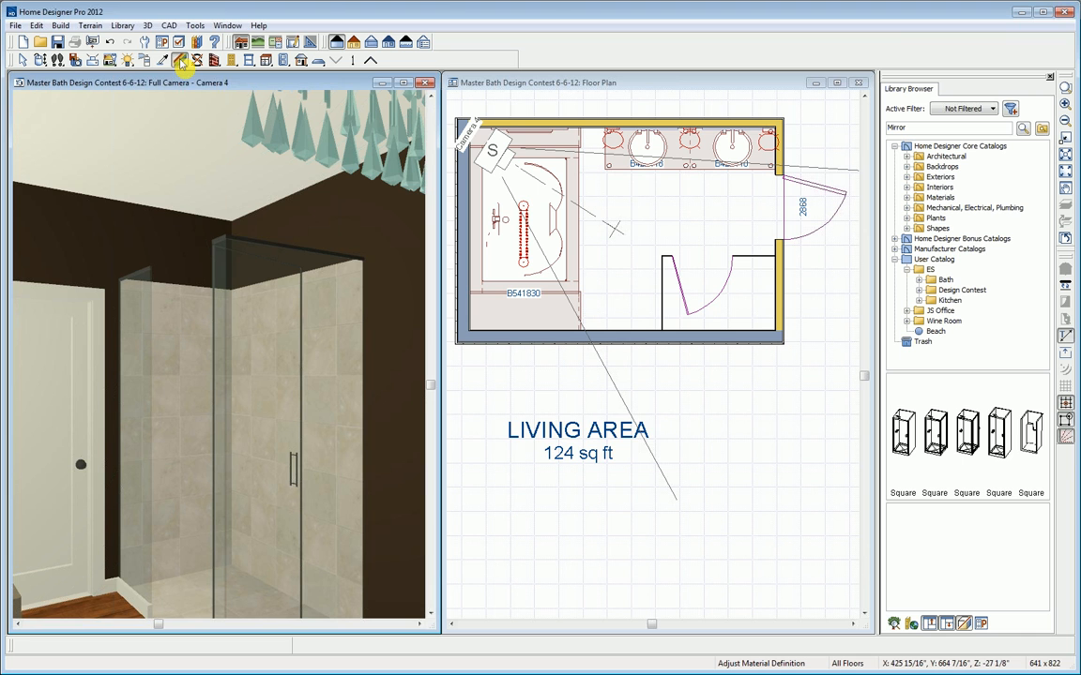
{"action": "left_click", "coordinate": [165, 298]}
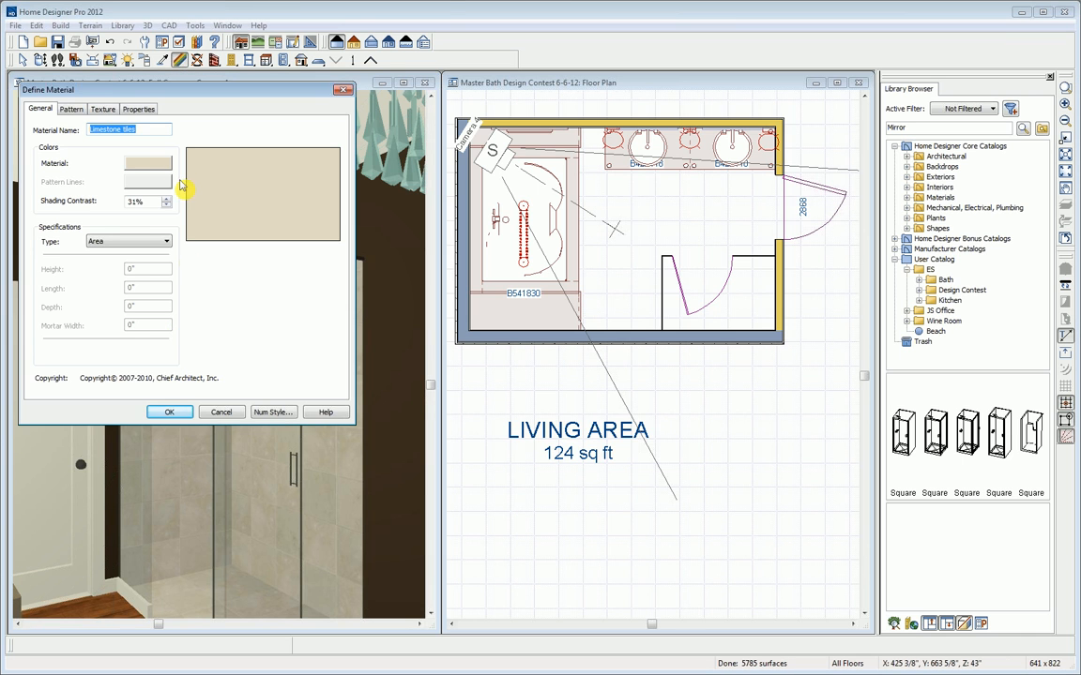
{"action": "left_click", "coordinate": [103, 109]}
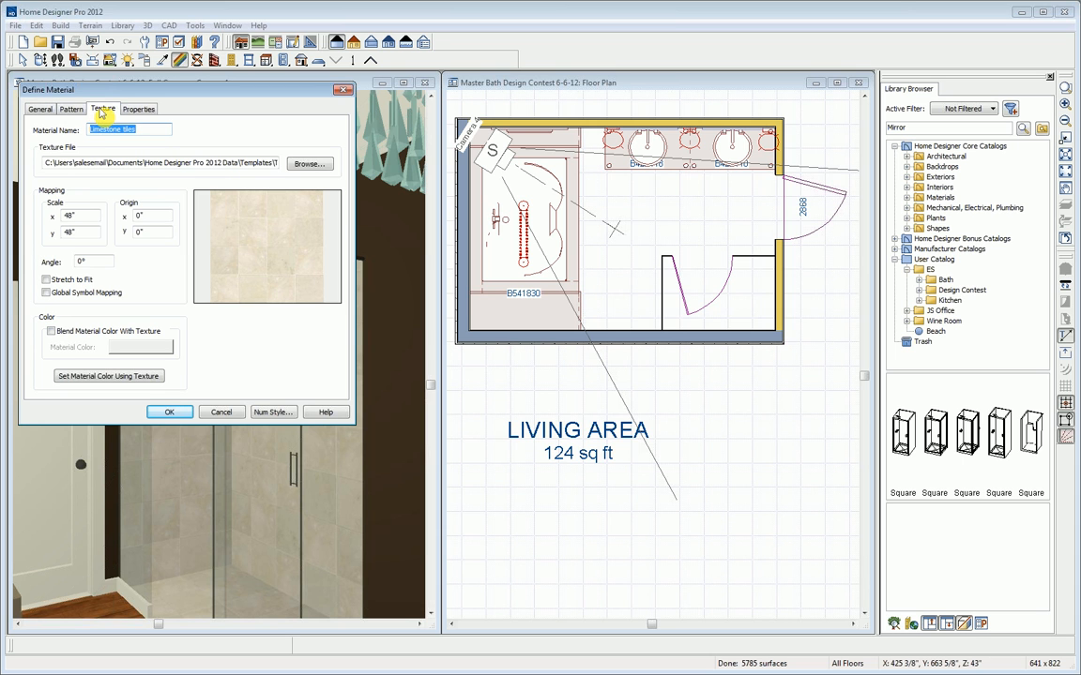
{"action": "left_click", "coordinate": [141, 232]}
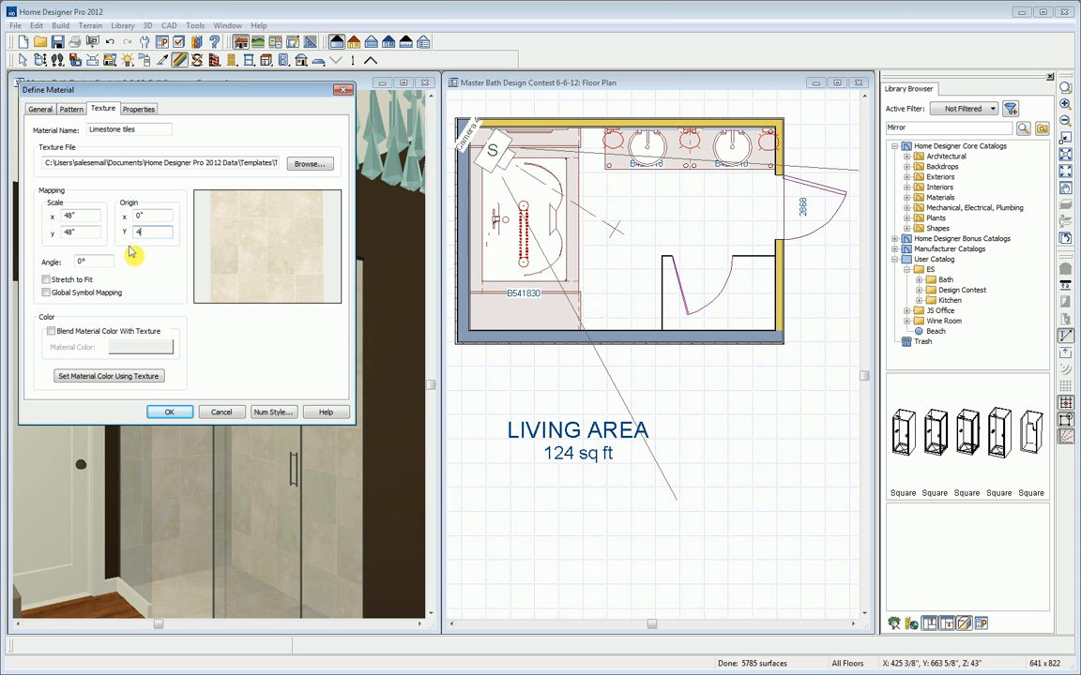
{"action": "left_click", "coordinate": [169, 413]}
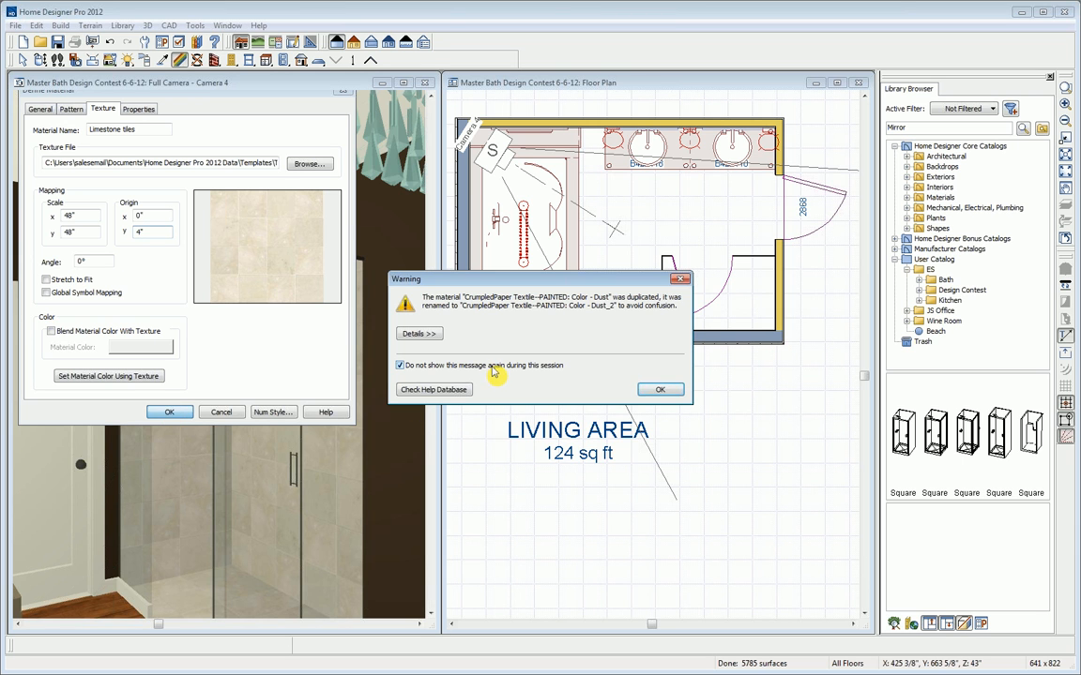
{"action": "left_click", "coordinate": [672, 394]}
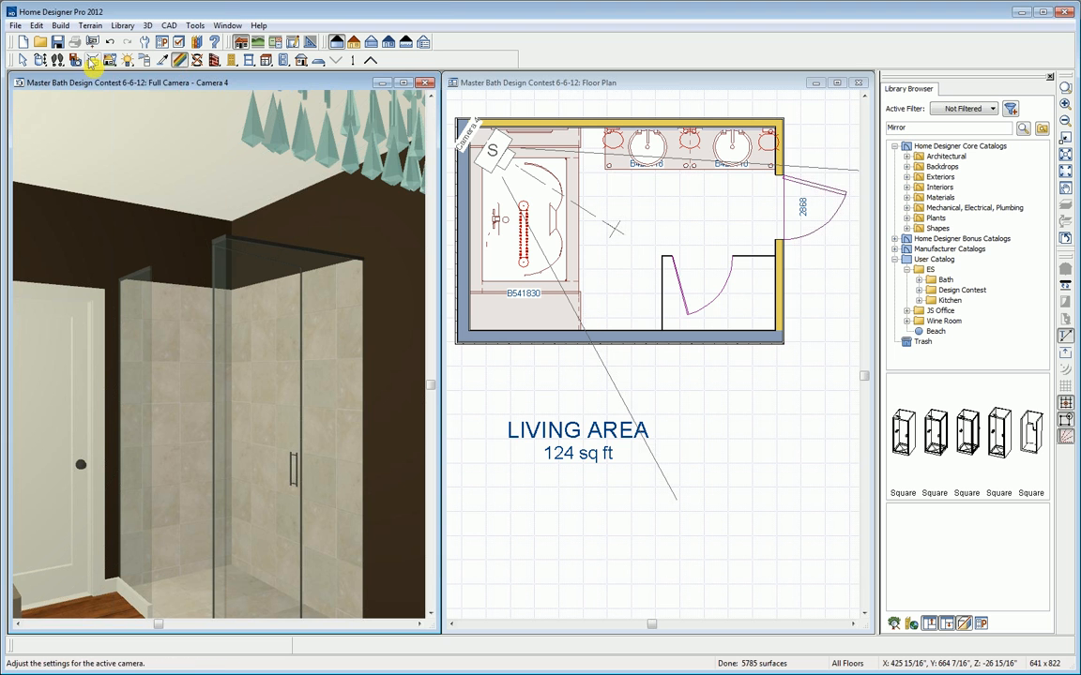
Move the bathroom entry door slightly along its wall toward the shower.
{"action": "left_click", "coordinate": [41, 59]}
{"action": "left_click_drag", "start_coordinate": [242, 286], "coordinate": [279, 279]}
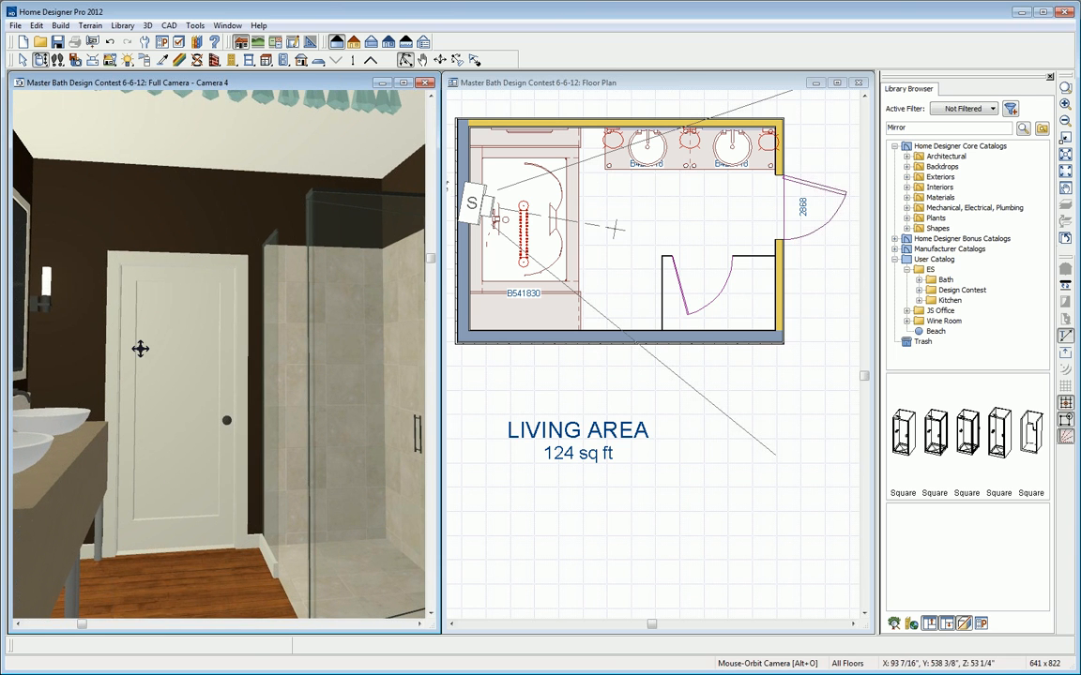
{"action": "left_click", "coordinate": [152, 350]}
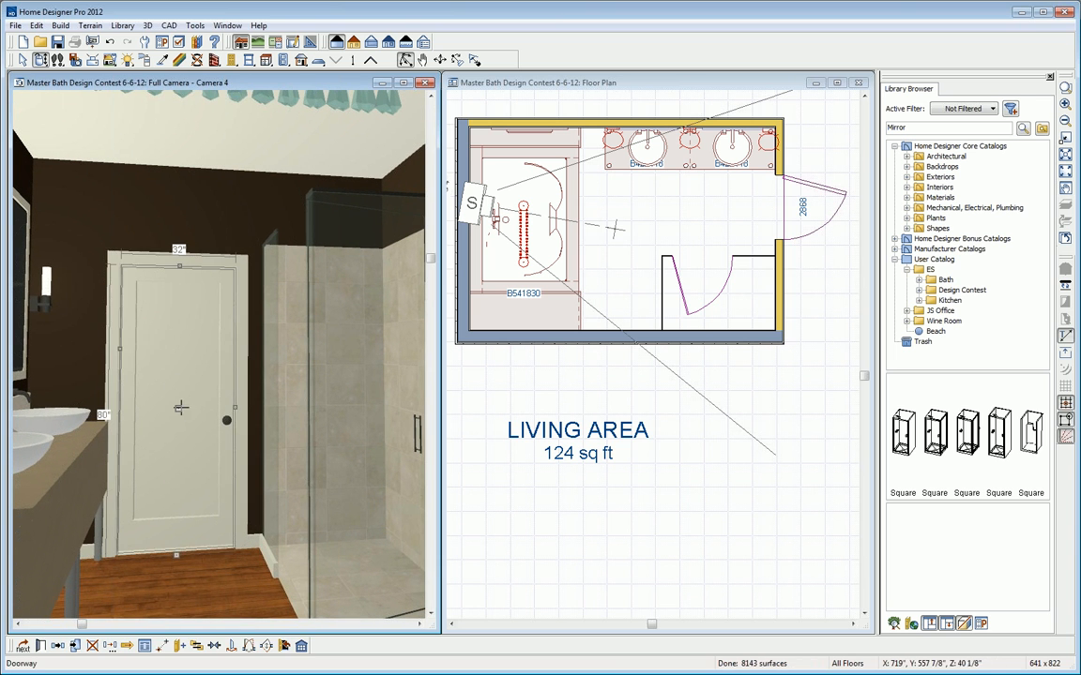
{"action": "left_click_drag", "start_coordinate": [179, 408], "coordinate": [189, 408]}
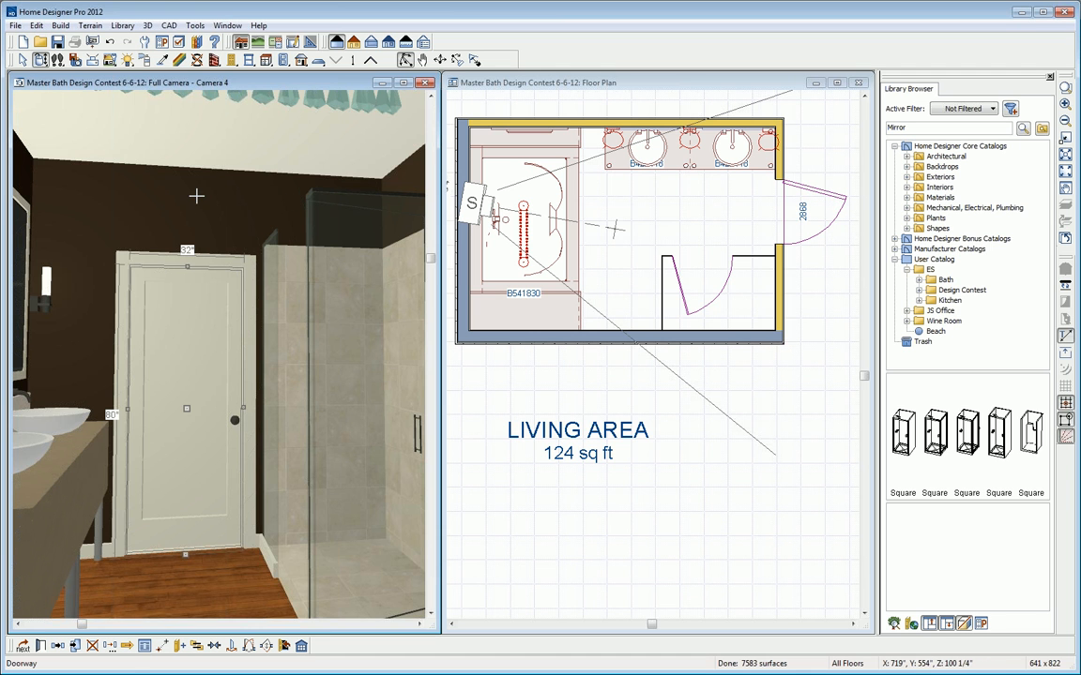
Add STR1637 from the user catalog's Design Contest folder as a new wall covering on the entry door wall.
{"action": "left_click_drag", "start_coordinate": [1079, 203], "coordinate": [704, 235]}
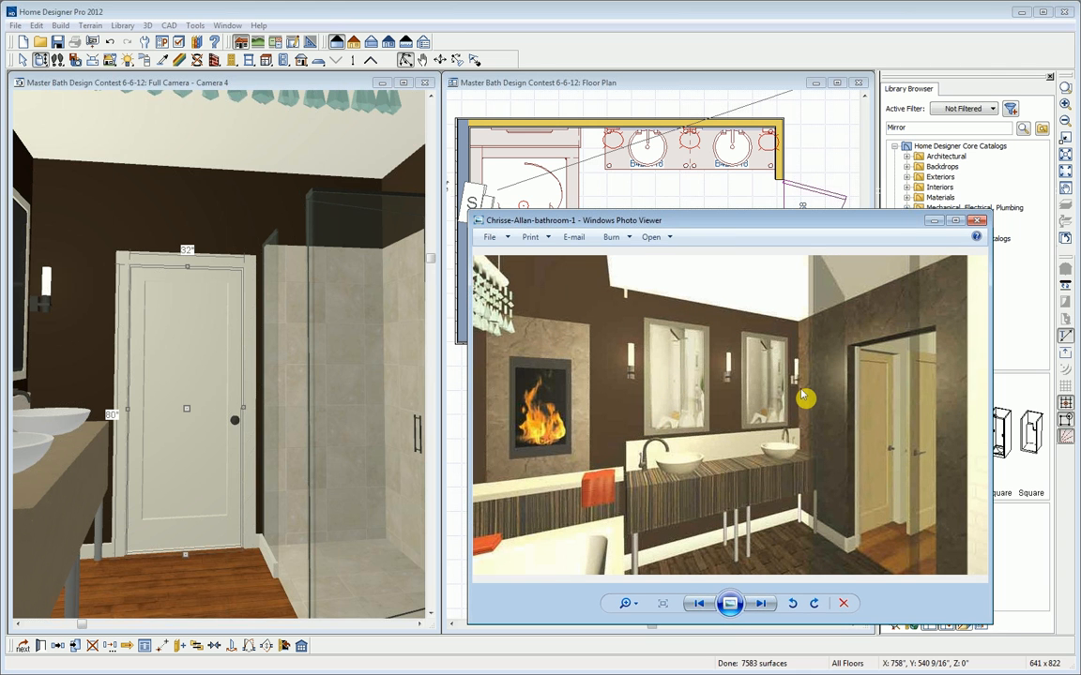
{"action": "left_click_drag", "start_coordinate": [700, 224], "coordinate": [1080, 216]}
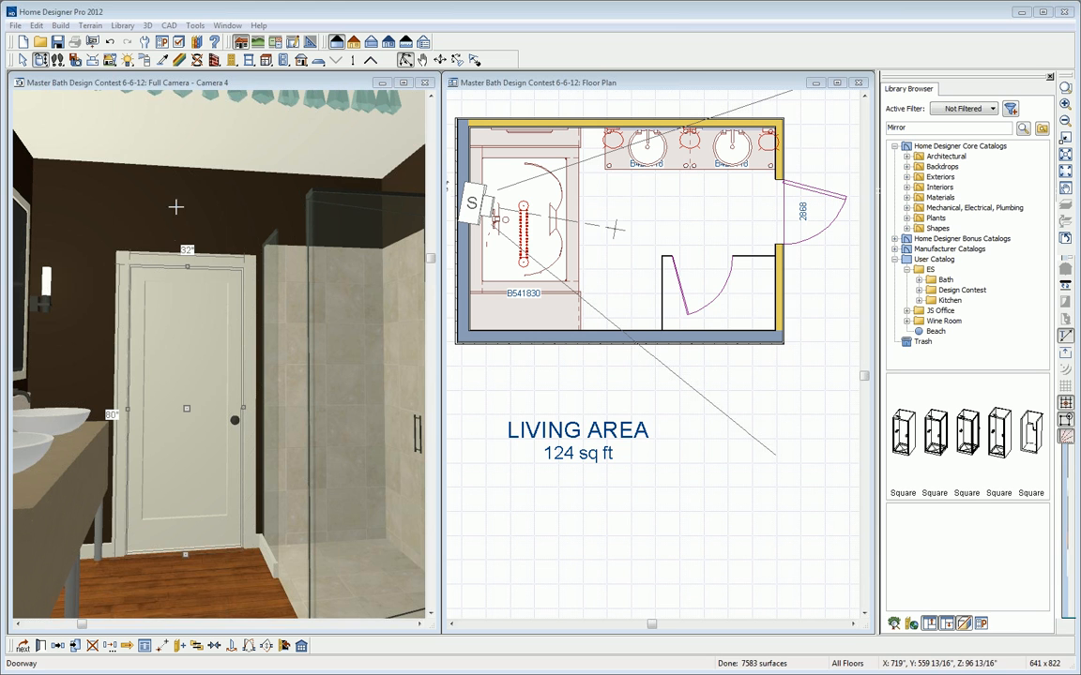
{"action": "key", "text": "alt+o"}
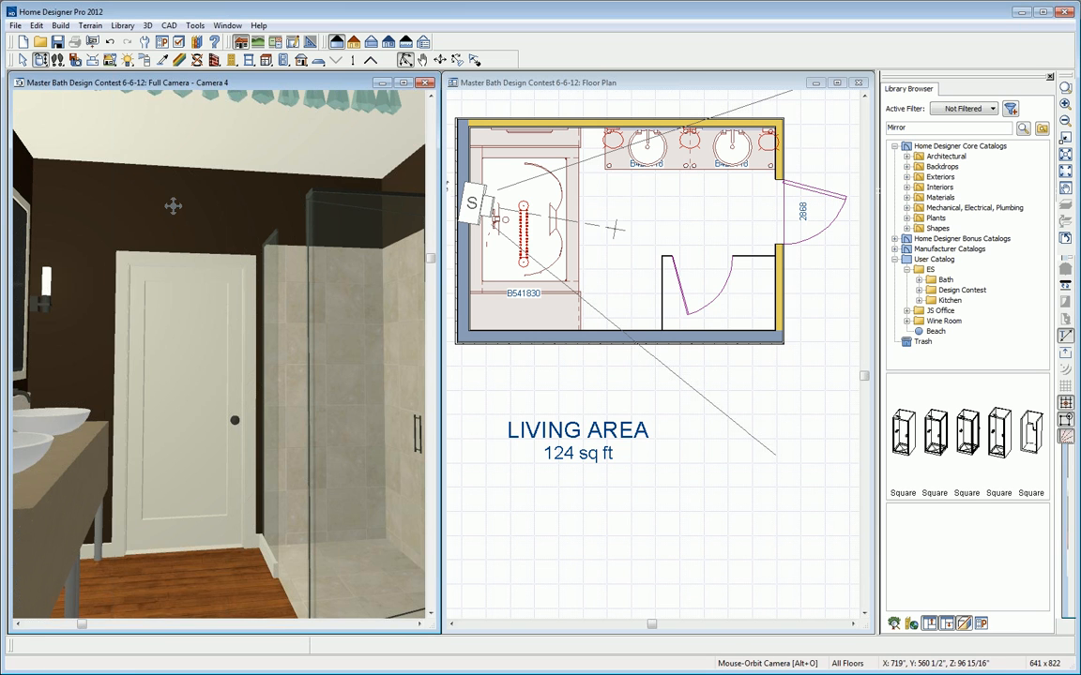
{"action": "left_click", "coordinate": [174, 201]}
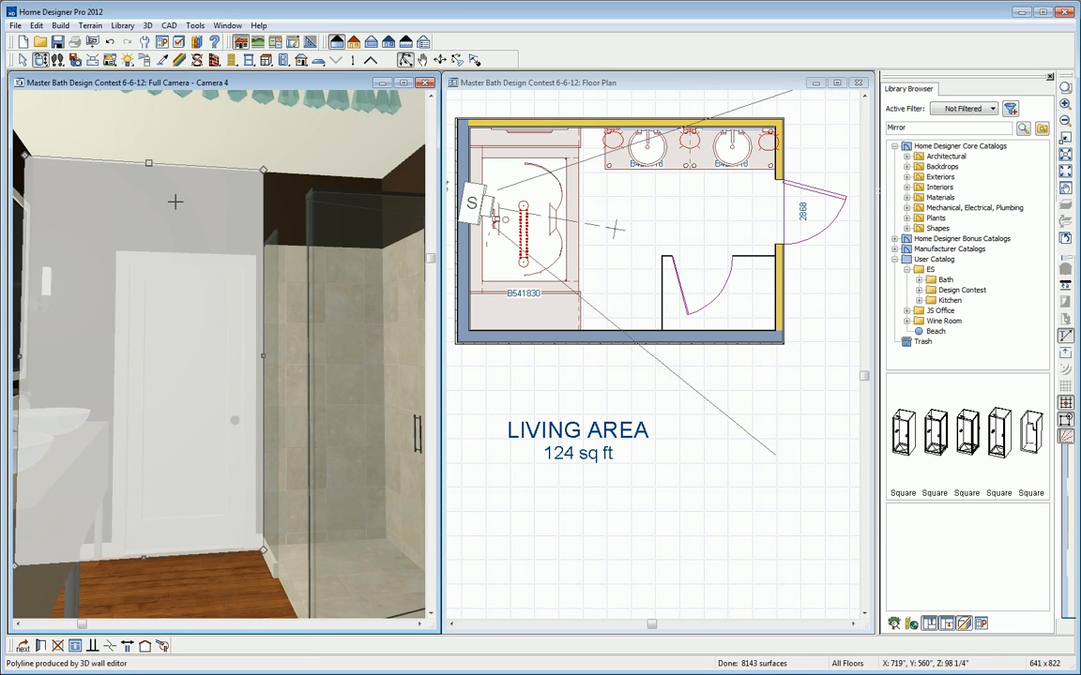
{"action": "left_click", "coordinate": [42, 648]}
{"action": "left_click", "coordinate": [75, 162]}
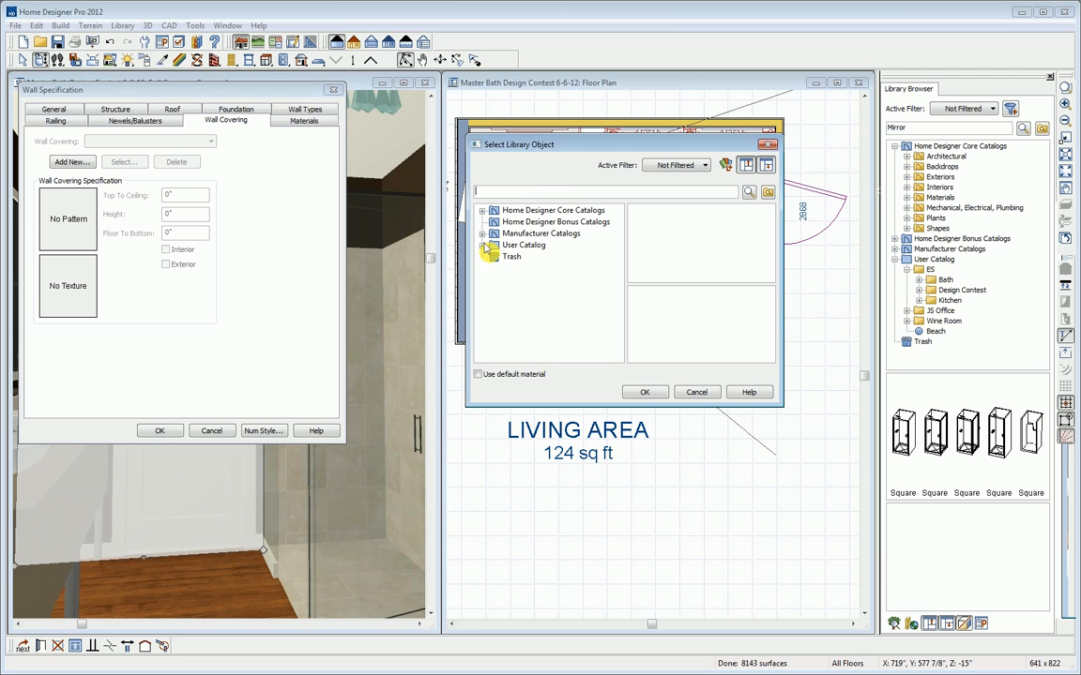
{"action": "left_click", "coordinate": [482, 246]}
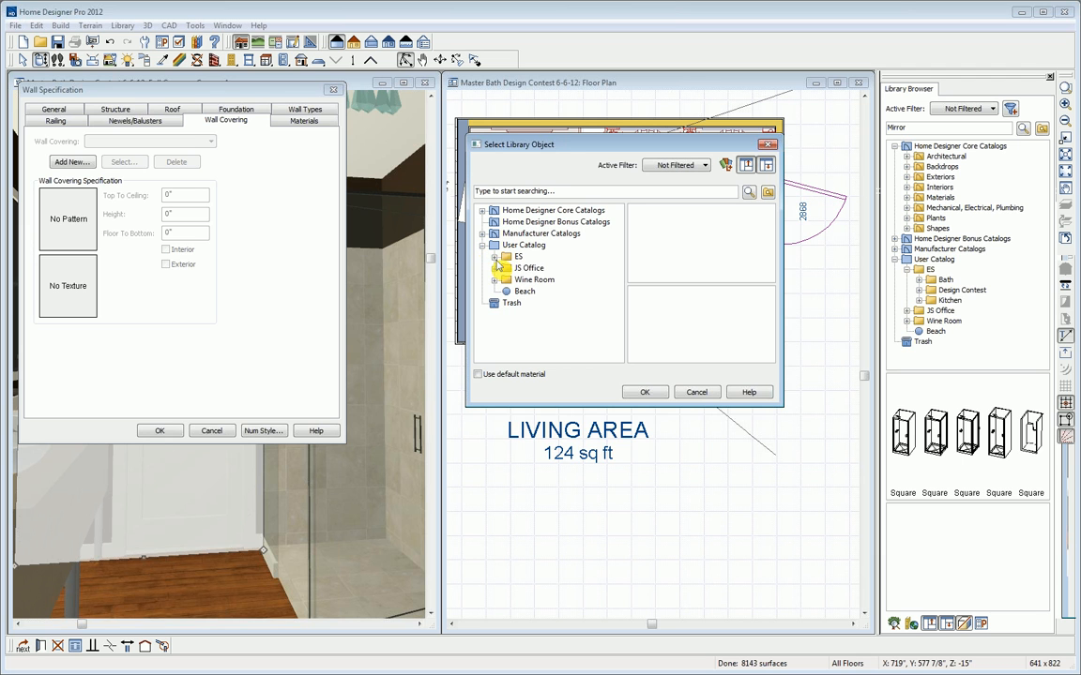
{"action": "left_click", "coordinate": [494, 257]}
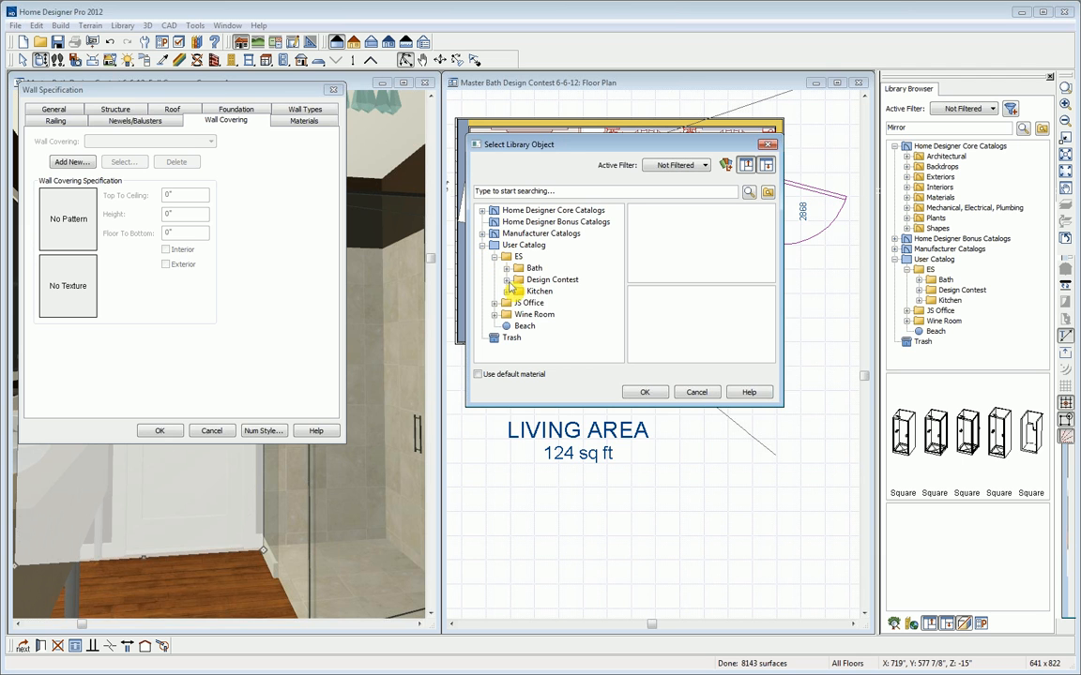
{"action": "left_click", "coordinate": [507, 280]}
{"action": "left_click", "coordinate": [552, 222]}
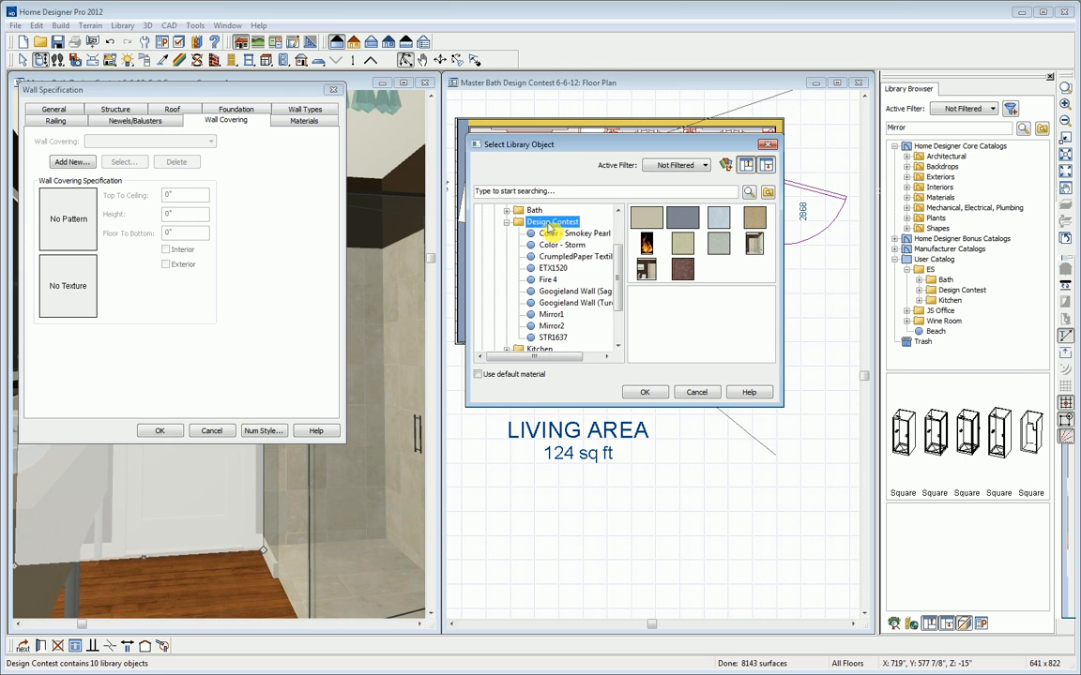
{"action": "left_click", "coordinate": [684, 269]}
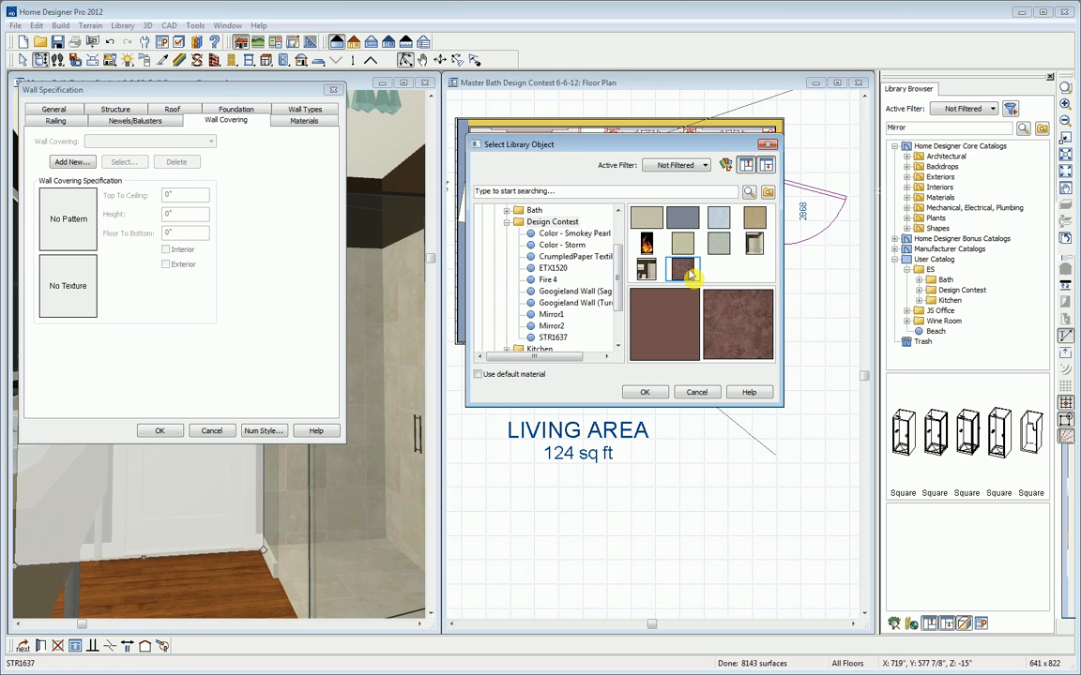
{"action": "left_click", "coordinate": [644, 392]}
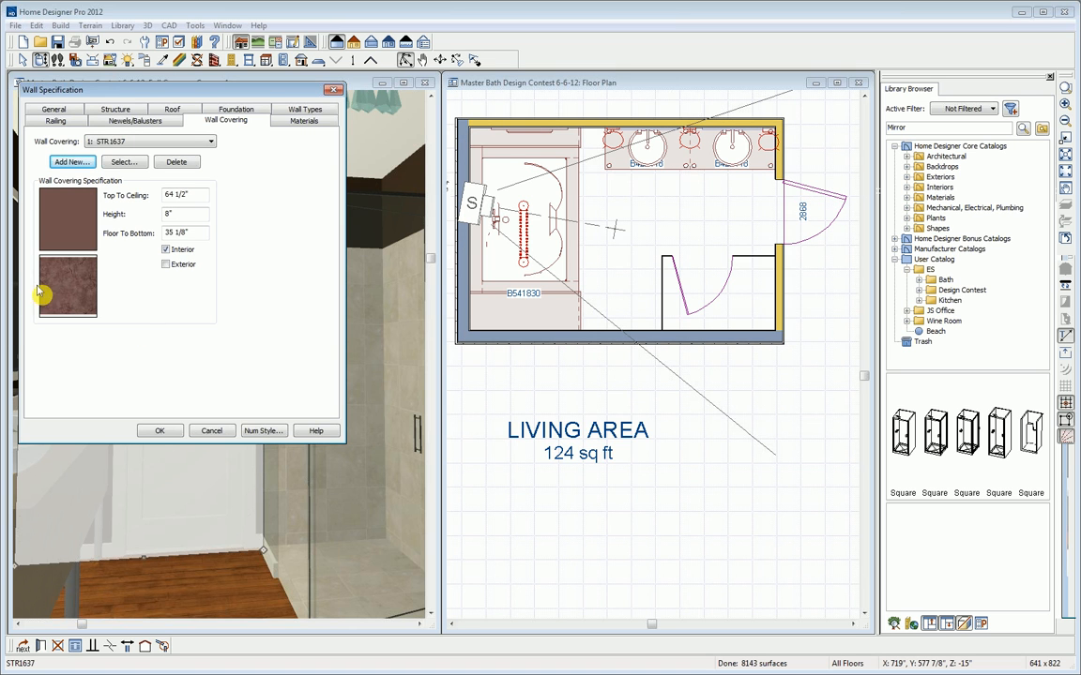
Set the entry wall's STR1637 covering to 0" floor to bottom and 107 5/8" height, and apply it.
{"action": "type", "text": "0"}
{"action": "left_click", "coordinate": [200, 214]}
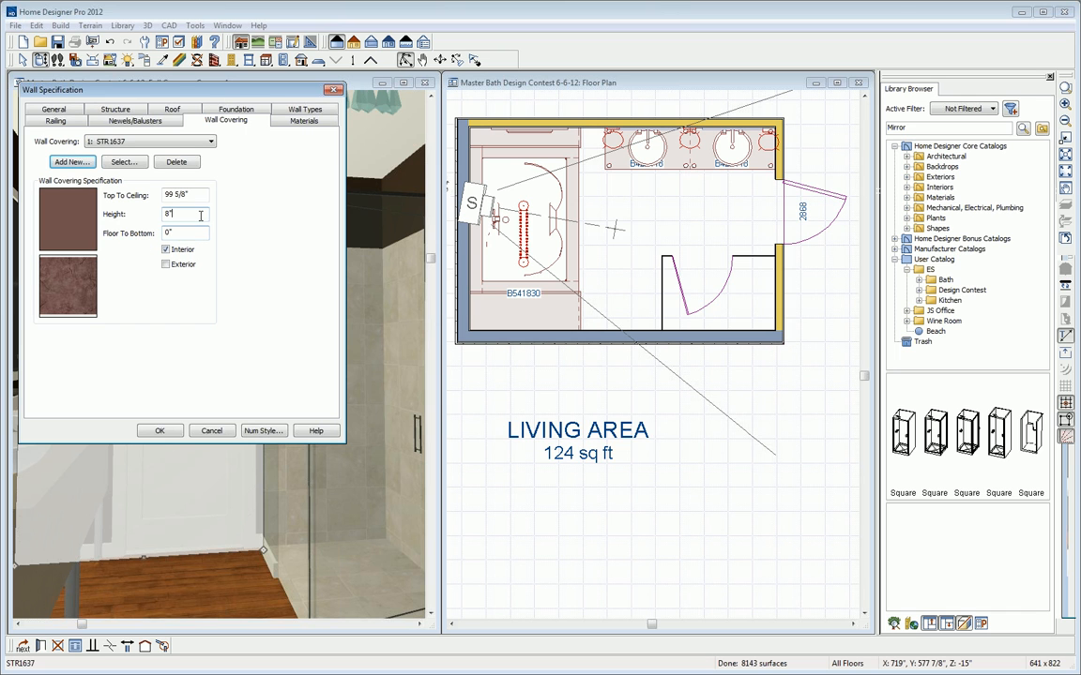
{"action": "double_click", "coordinate": [167, 215]}
{"action": "type", "text": "107 5/8"}
{"action": "key", "text": "Tab"}
{"action": "left_click", "coordinate": [165, 432]}
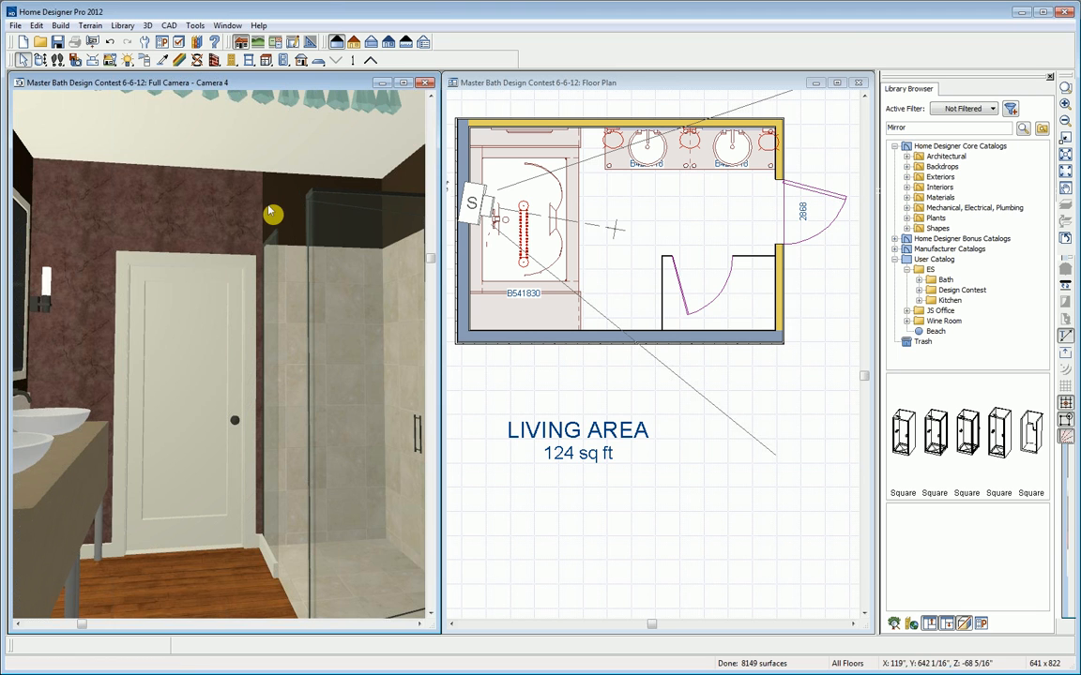
Add STR1637 from the Design Contest folder as a second wall covering on the shower wall beside the entry door.
{"action": "left_click", "coordinate": [268, 199]}
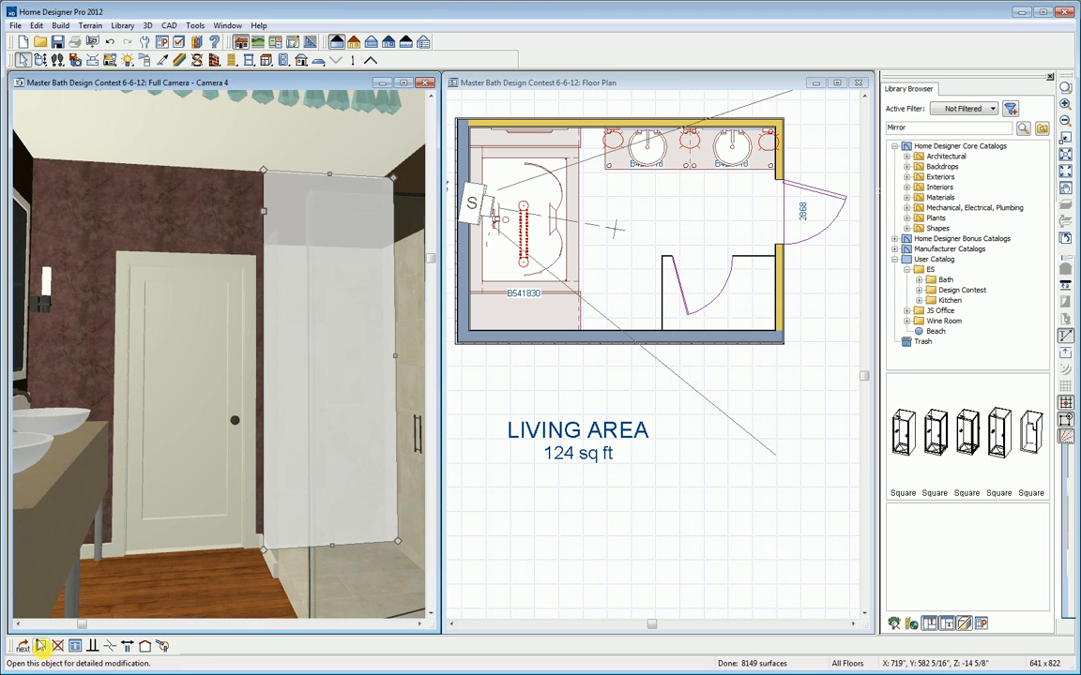
{"action": "left_click", "coordinate": [41, 646]}
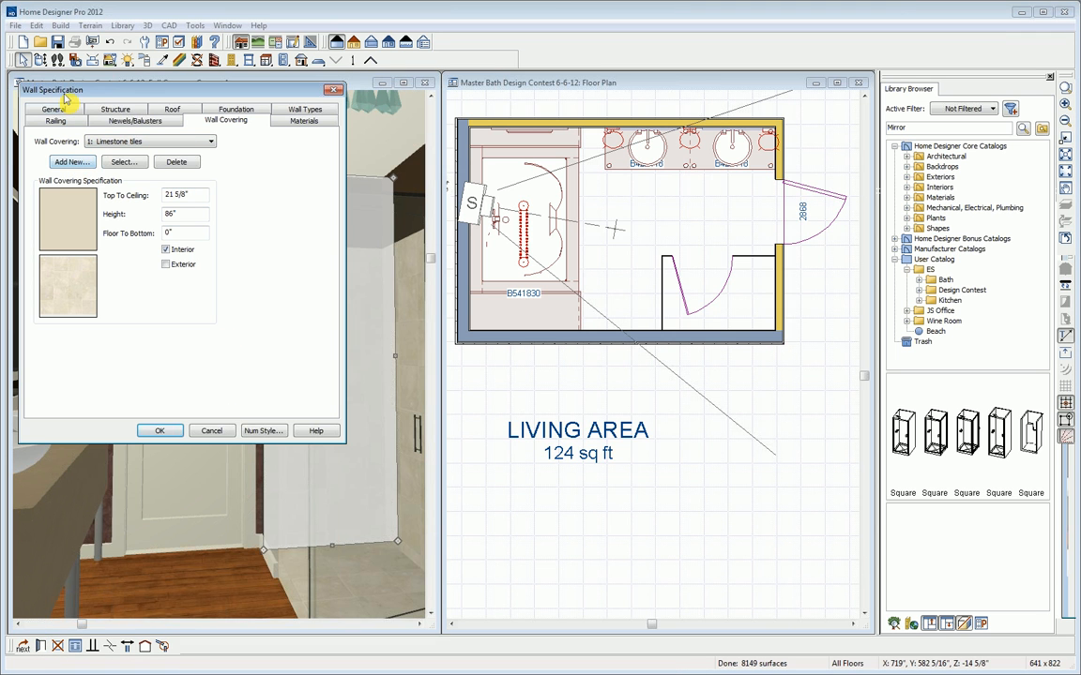
{"action": "left_click", "coordinate": [66, 163]}
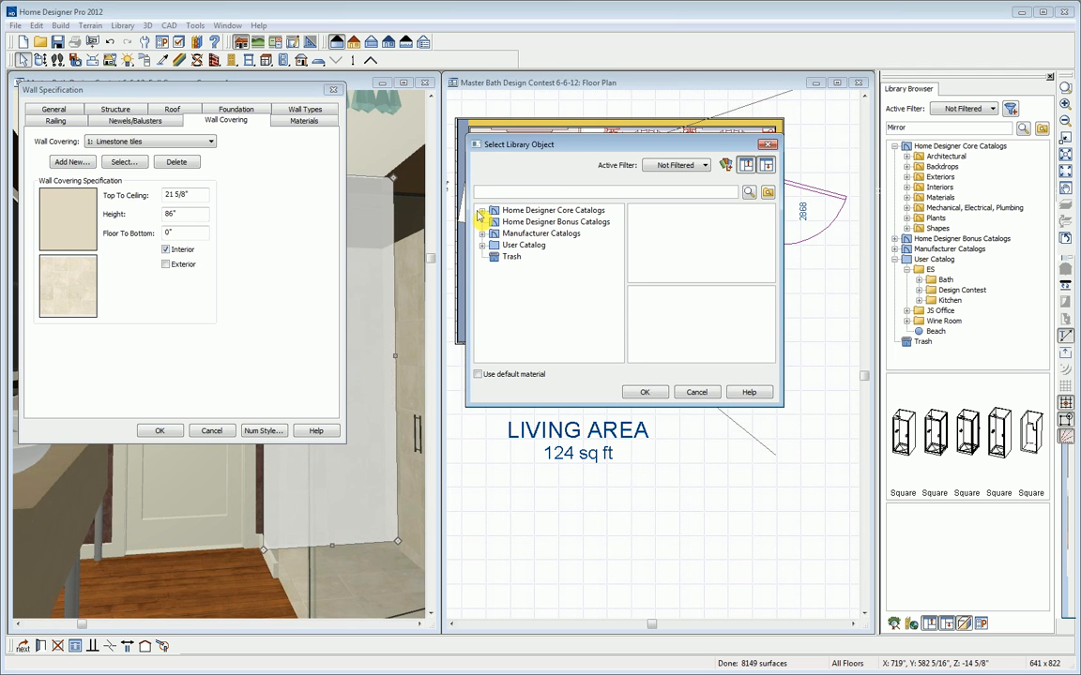
{"action": "left_click", "coordinate": [482, 245]}
{"action": "left_click", "coordinate": [494, 256]}
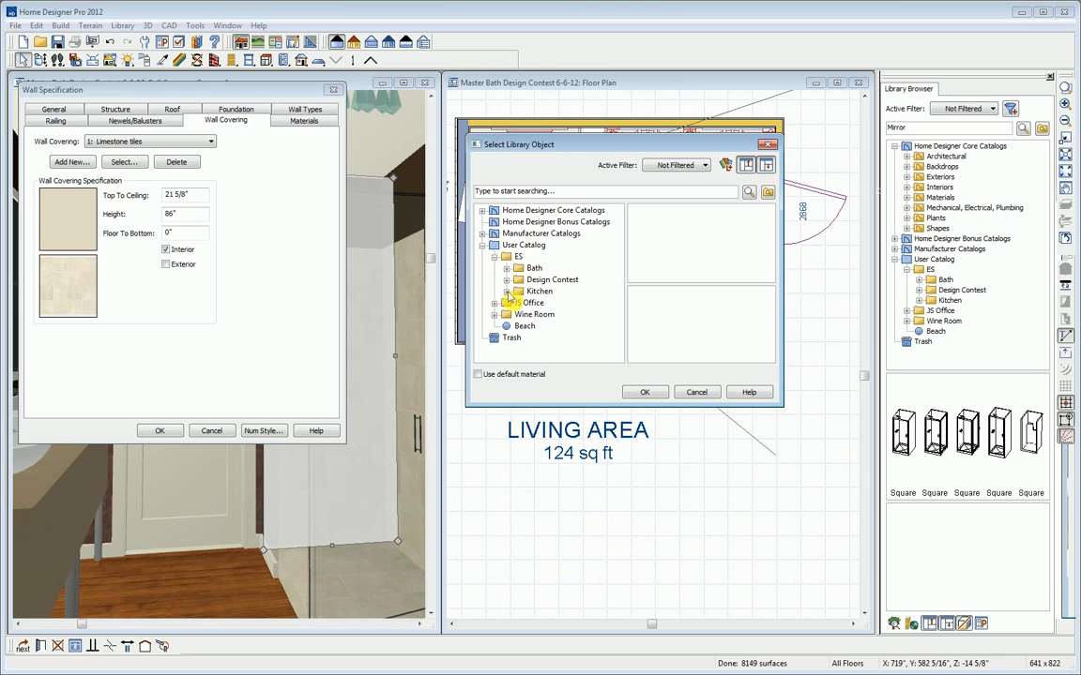
{"action": "left_click", "coordinate": [507, 279]}
{"action": "left_click", "coordinate": [538, 223]}
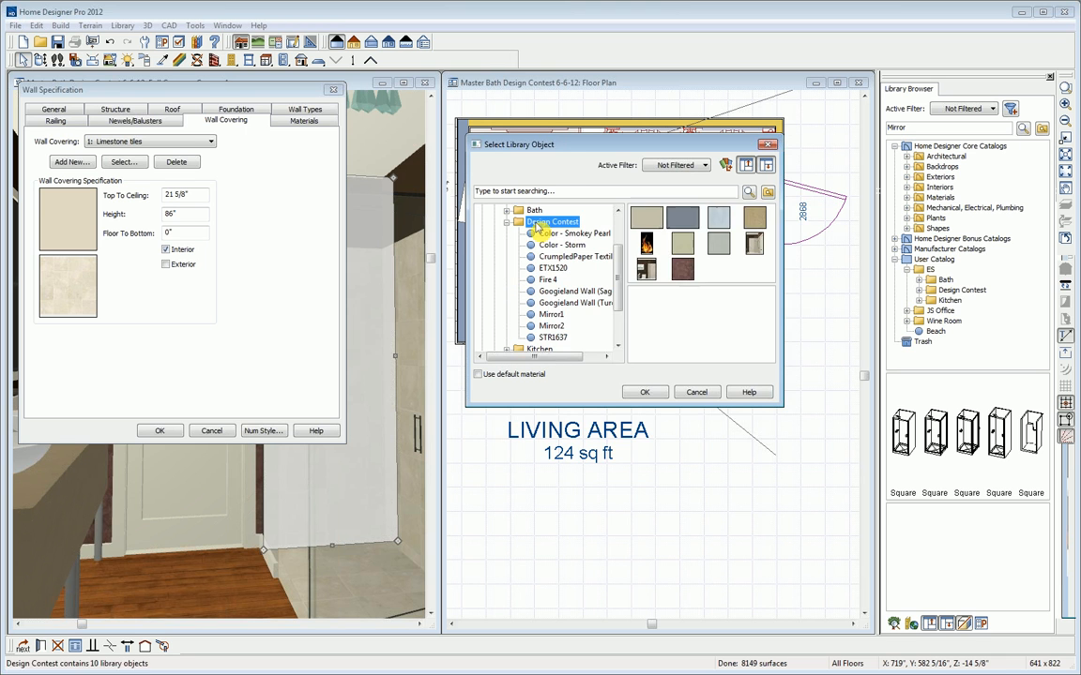
{"action": "left_click", "coordinate": [684, 271]}
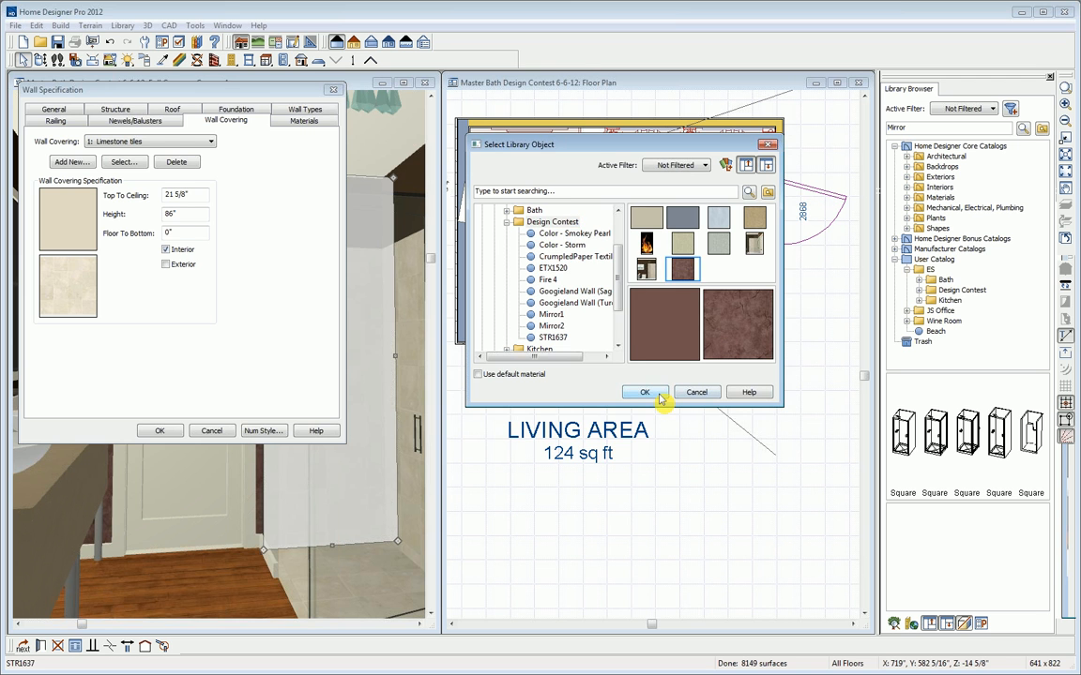
{"action": "left_click", "coordinate": [657, 395]}
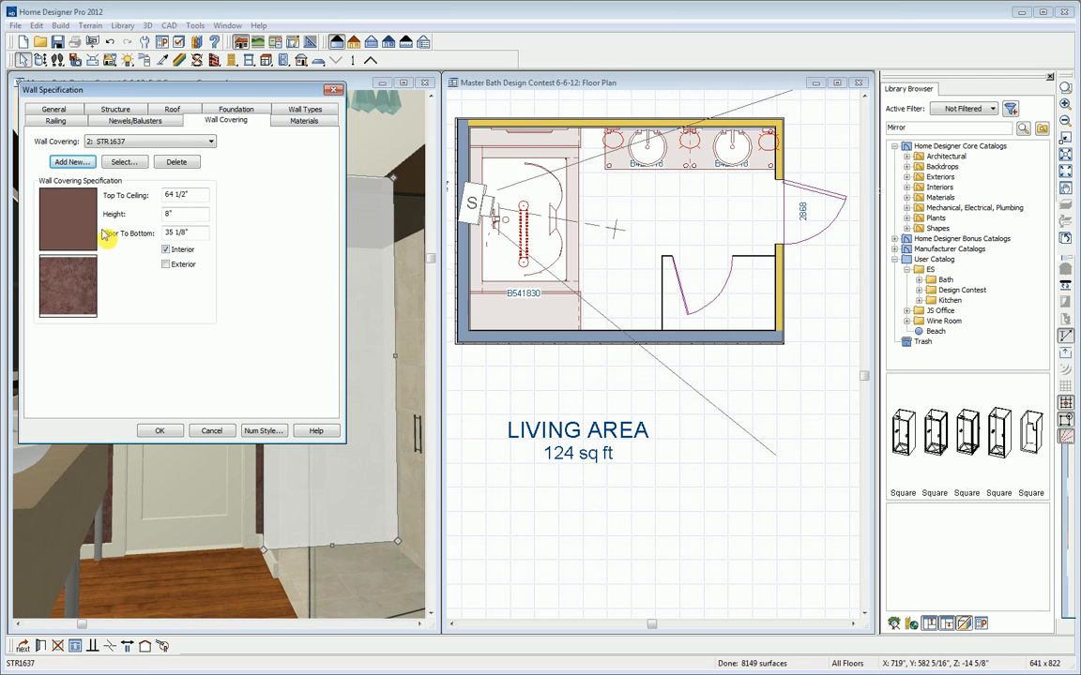
Set the shower wall's STR1637 covering to 86" floor to bottom and 21 5/8" height, and apply it.
{"action": "left_click_drag", "start_coordinate": [200, 232], "coordinate": [141, 232]}
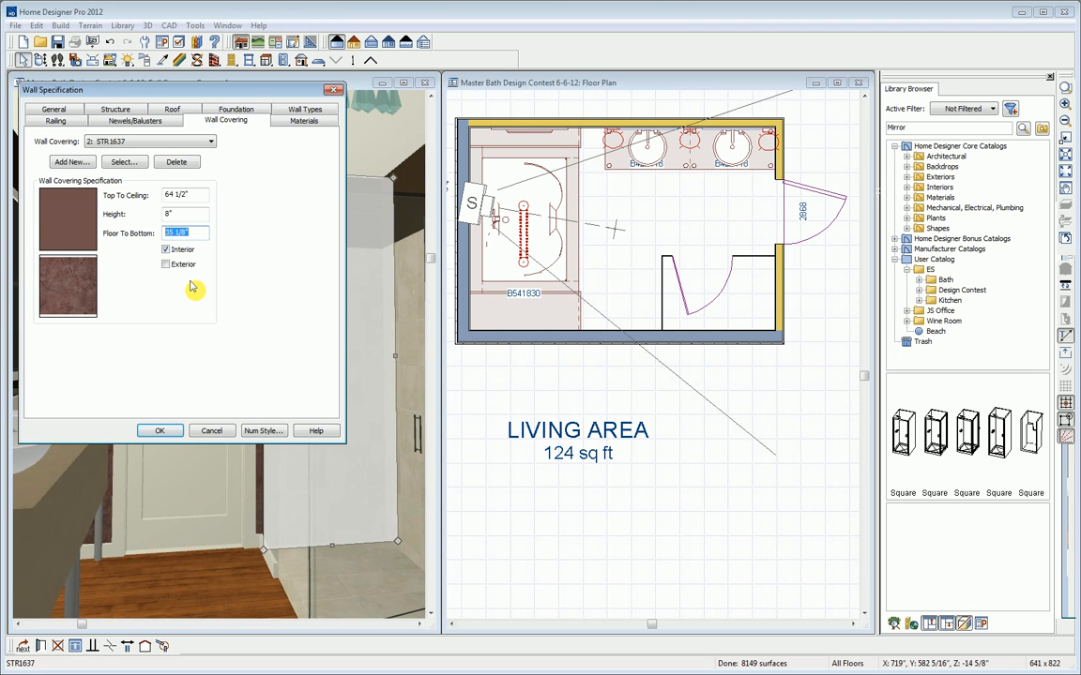
{"action": "type", "text": "86"}
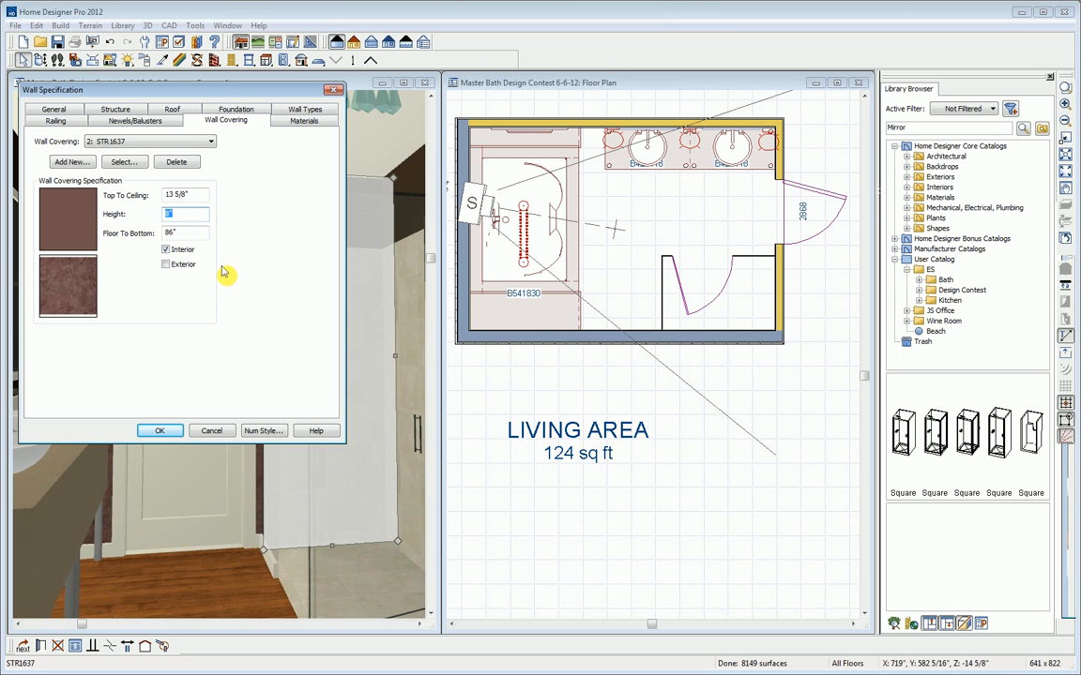
{"action": "type", "text": "21 5/8"}
{"action": "key", "text": "Tab"}
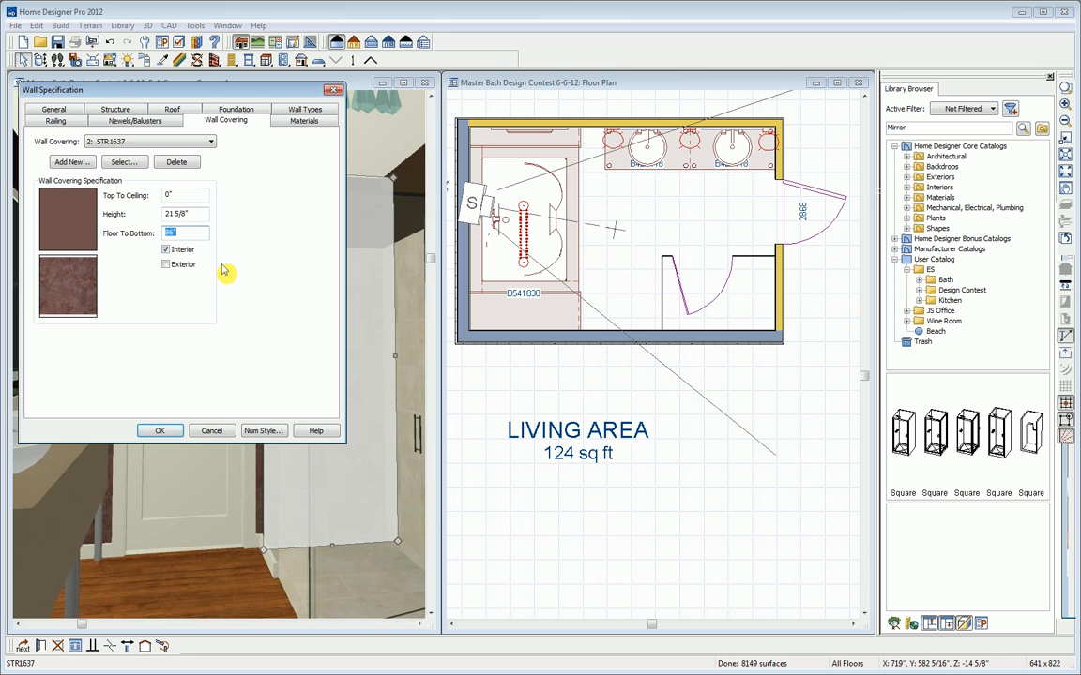
{"action": "left_click", "coordinate": [171, 433]}
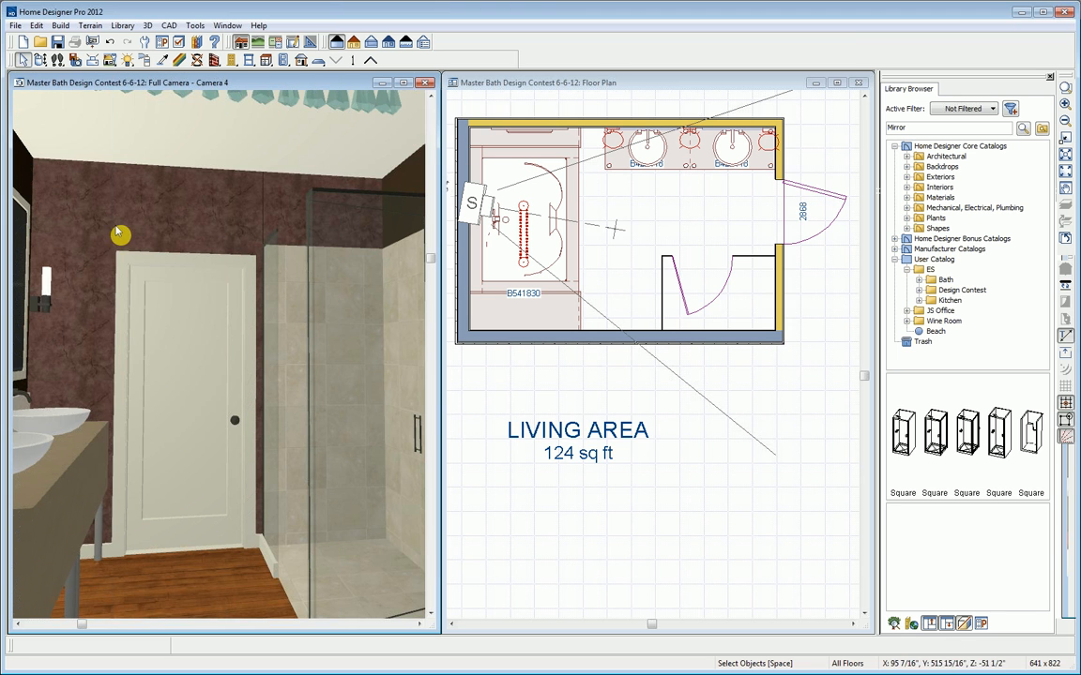
Open the STR1637 wall covering's material definition and enable blending the material color with the texture.
{"action": "left_click", "coordinate": [179, 59]}
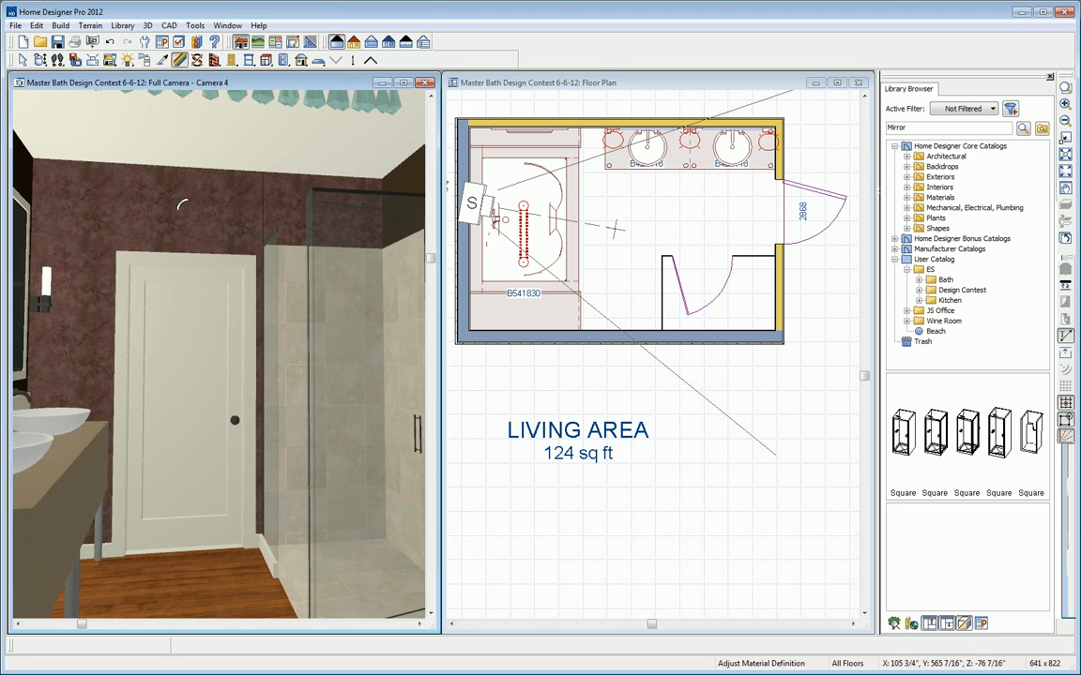
{"action": "left_click", "coordinate": [157, 192]}
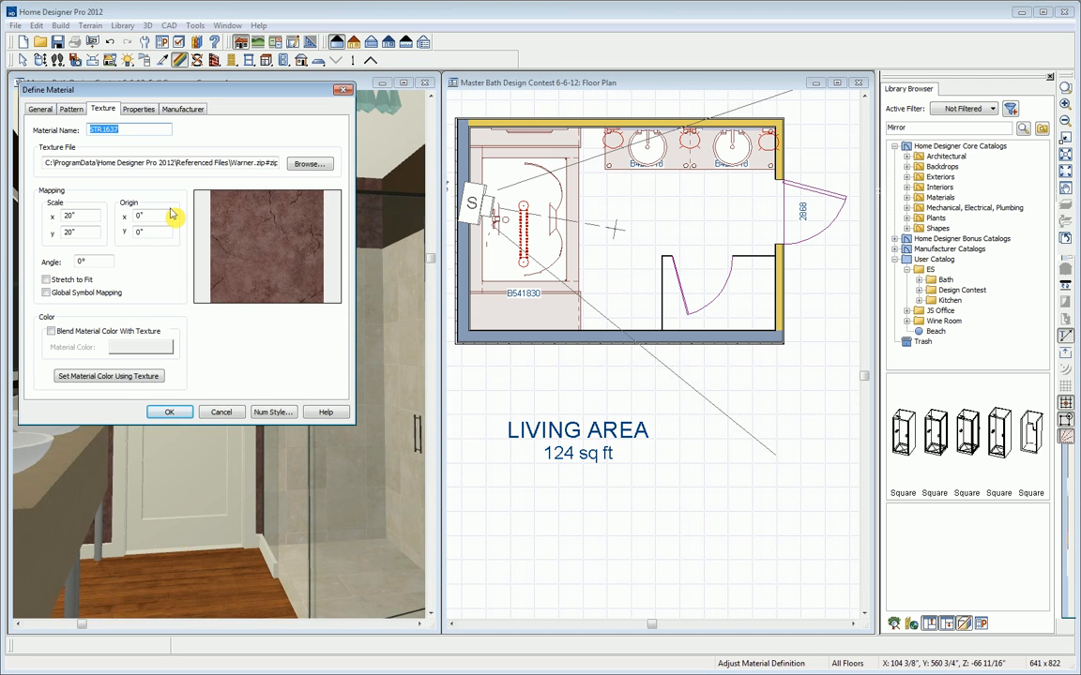
{"action": "left_click", "coordinate": [76, 333]}
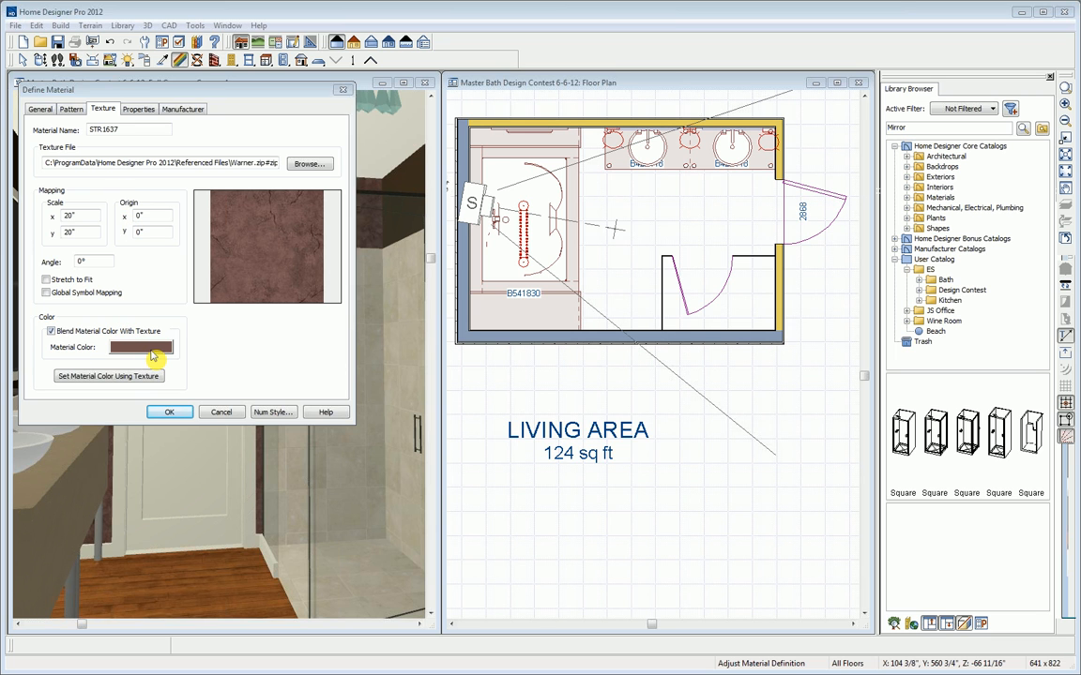
Sample the dark brown wall paint as STR1637's blend color, lighten it to RGB 108, 85, 57, and apply the material.
{"action": "left_click", "coordinate": [150, 349]}
{"action": "left_click_drag", "start_coordinate": [272, 106], "coordinate": [227, 90]}
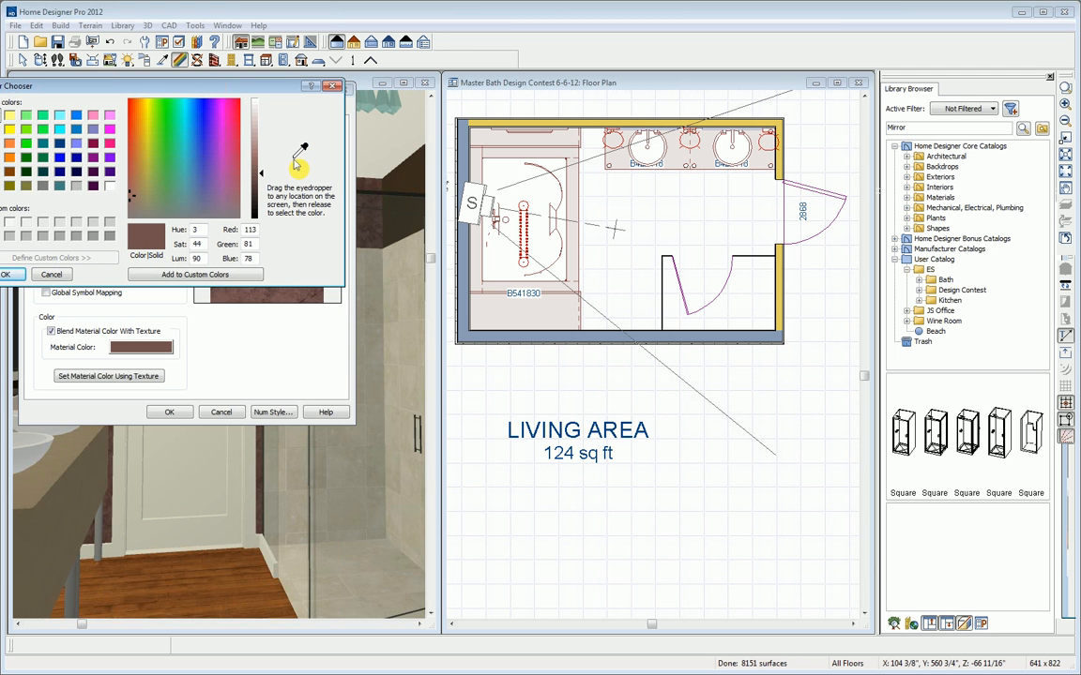
{"action": "left_click_drag", "start_coordinate": [302, 150], "coordinate": [405, 176]}
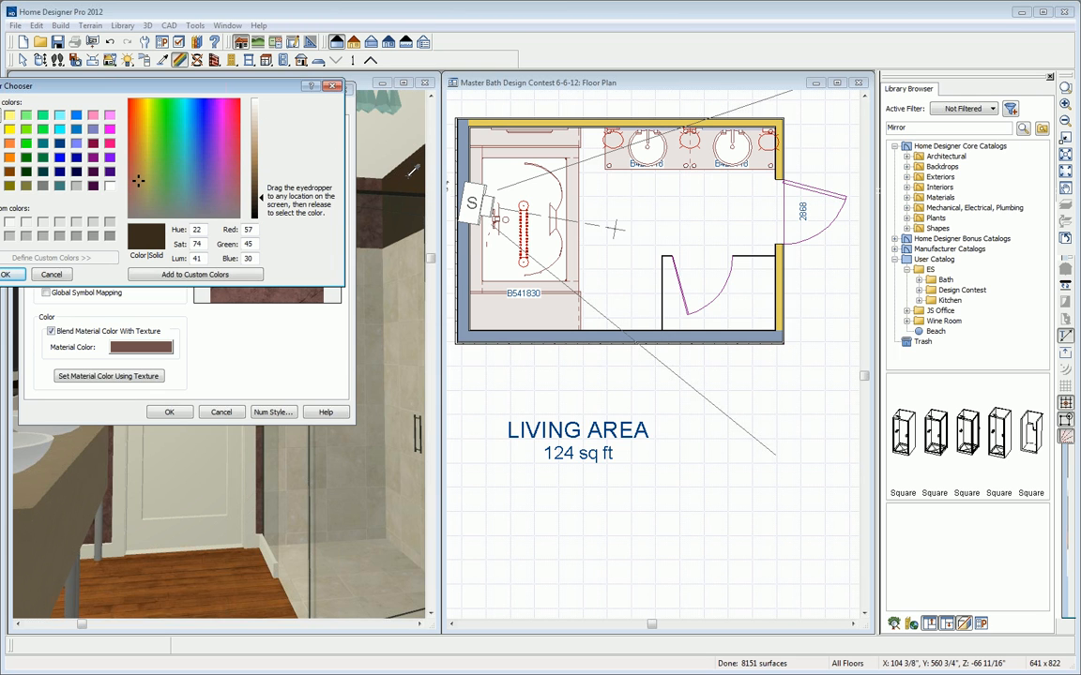
{"action": "left_click_drag", "start_coordinate": [410, 175], "coordinate": [410, 183]}
{"action": "left_click_drag", "start_coordinate": [263, 199], "coordinate": [264, 184]}
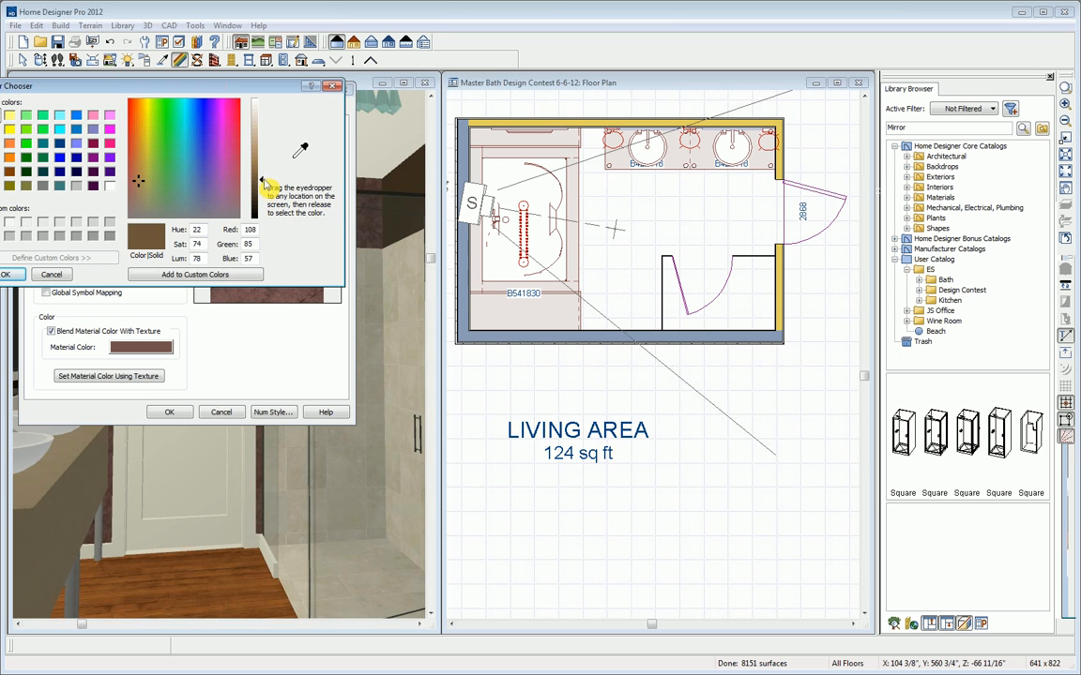
{"action": "left_click", "coordinate": [11, 274]}
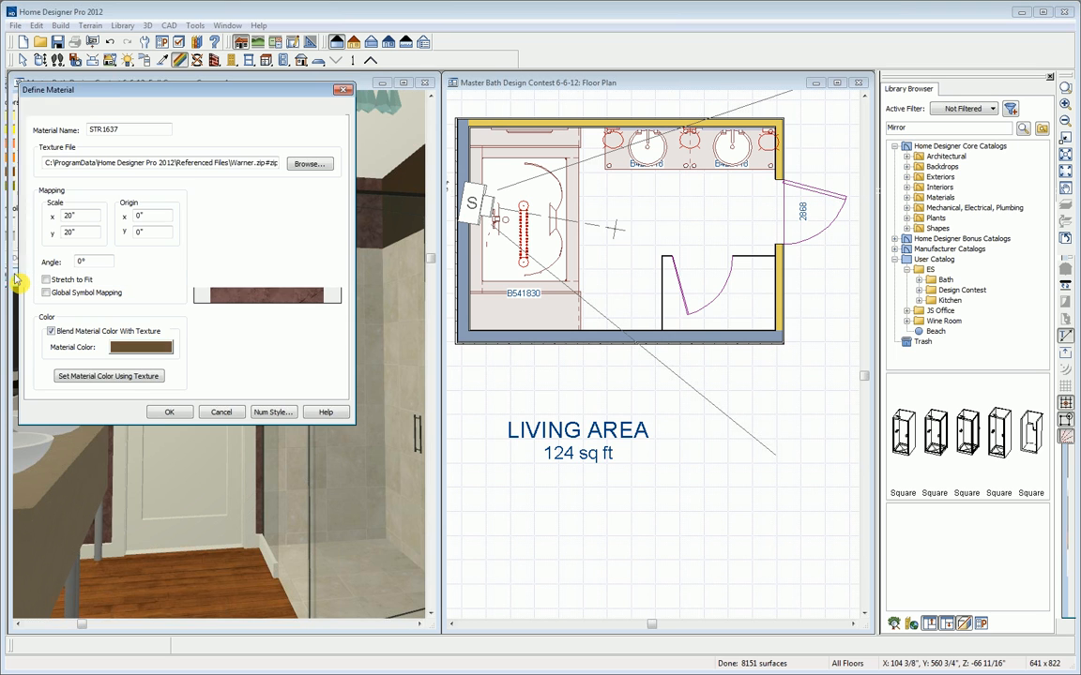
{"action": "left_click", "coordinate": [167, 413]}
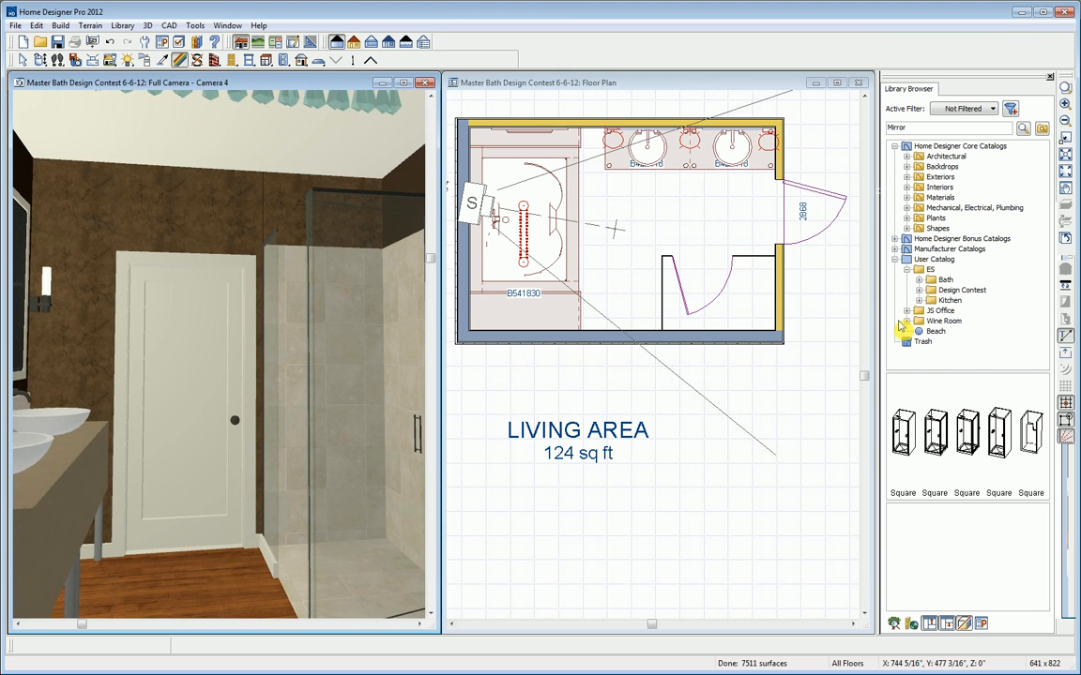
Place the Spray Nozzle from the Design Contest folder on the shower's entry-side wall in the floor plan.
{"action": "left_click", "coordinate": [947, 289]}
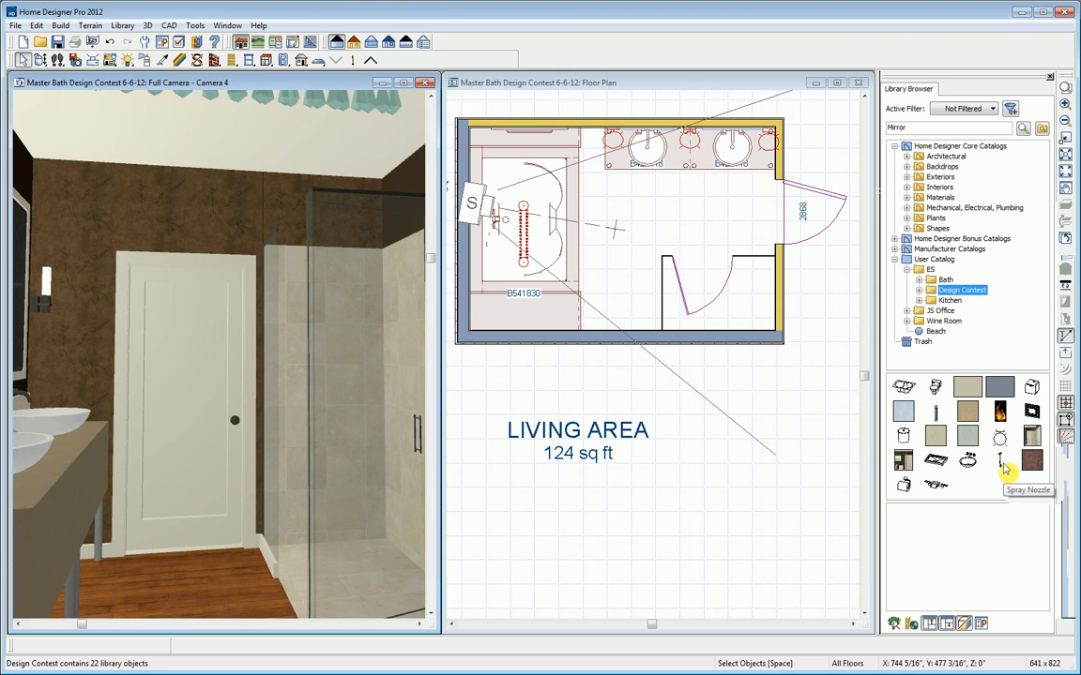
{"action": "left_click", "coordinate": [1001, 459]}
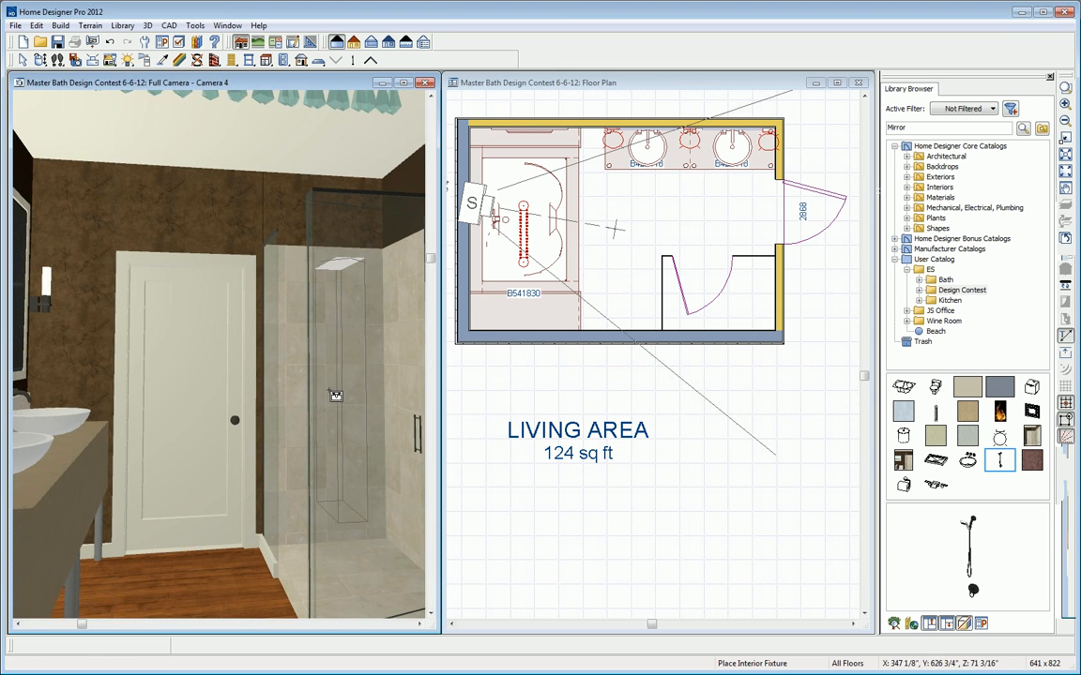
{"action": "left_click", "coordinate": [658, 82]}
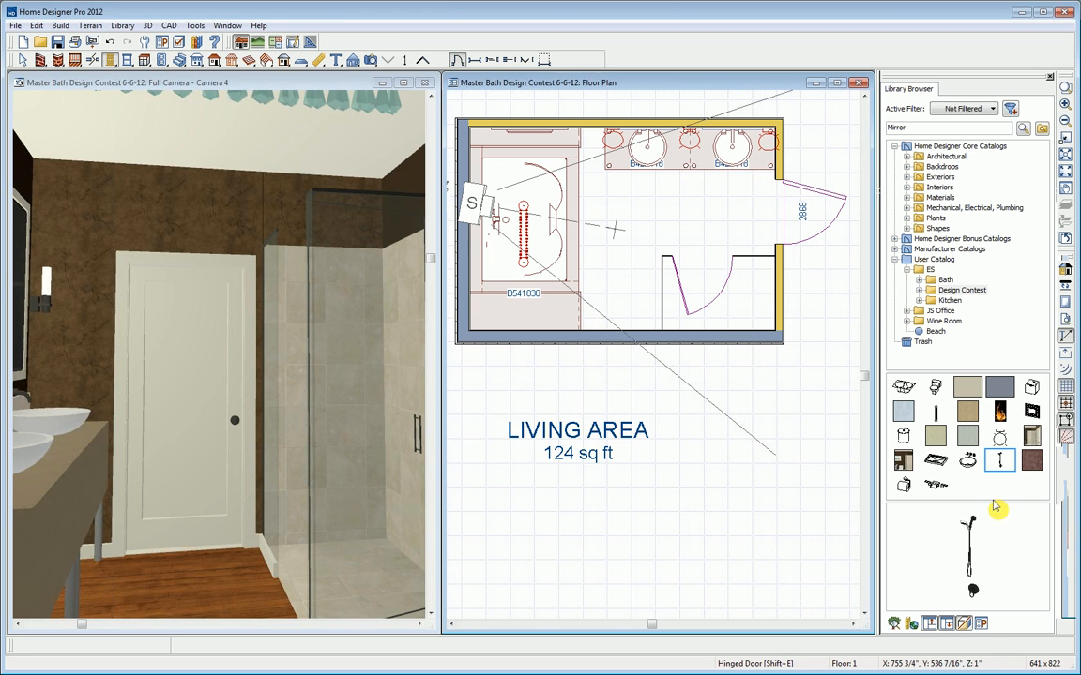
{"action": "left_click", "coordinate": [1000, 458]}
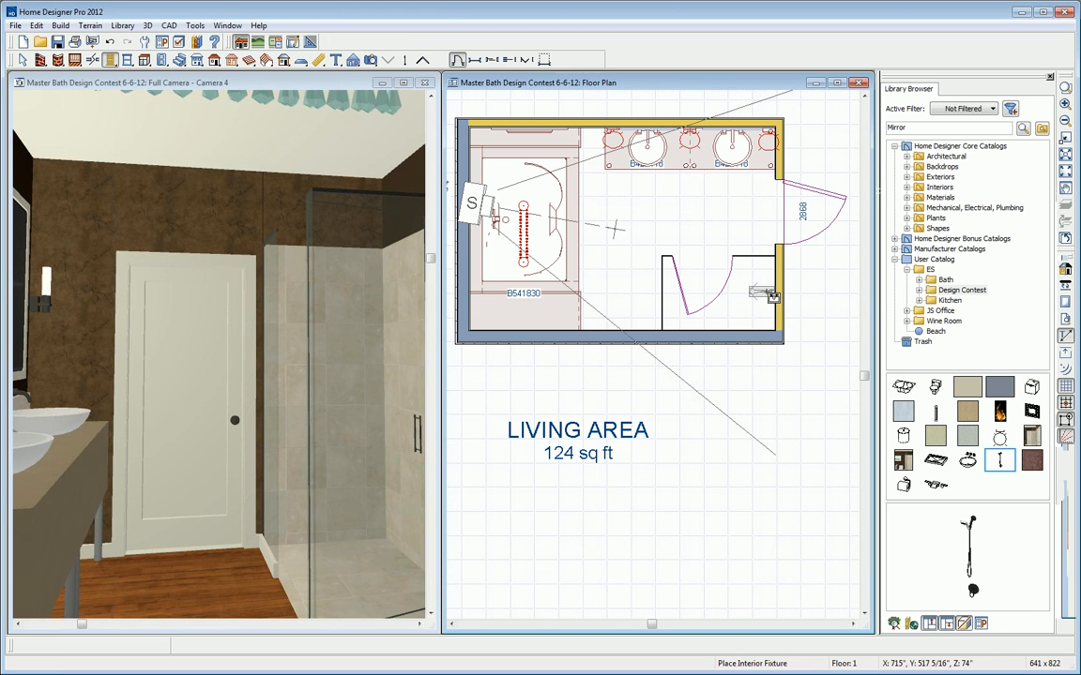
{"action": "left_click", "coordinate": [767, 293]}
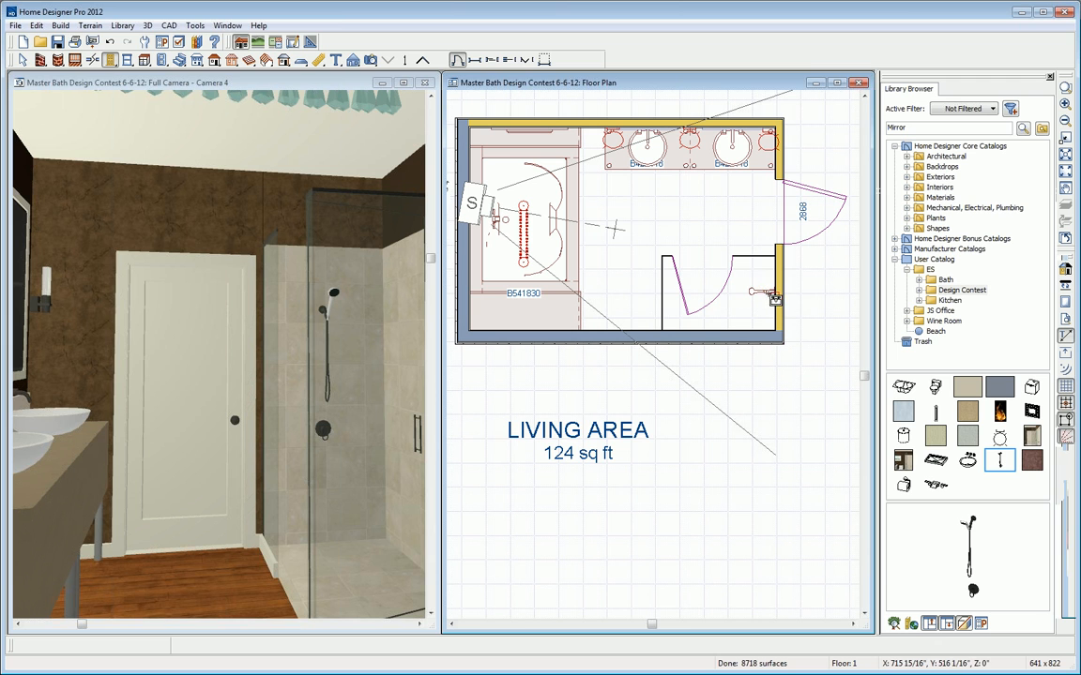
Replace the old camera view with a full camera from the tub-side corner toward the vanity, and compare it with the reference photo.
{"action": "left_click", "coordinate": [425, 86]}
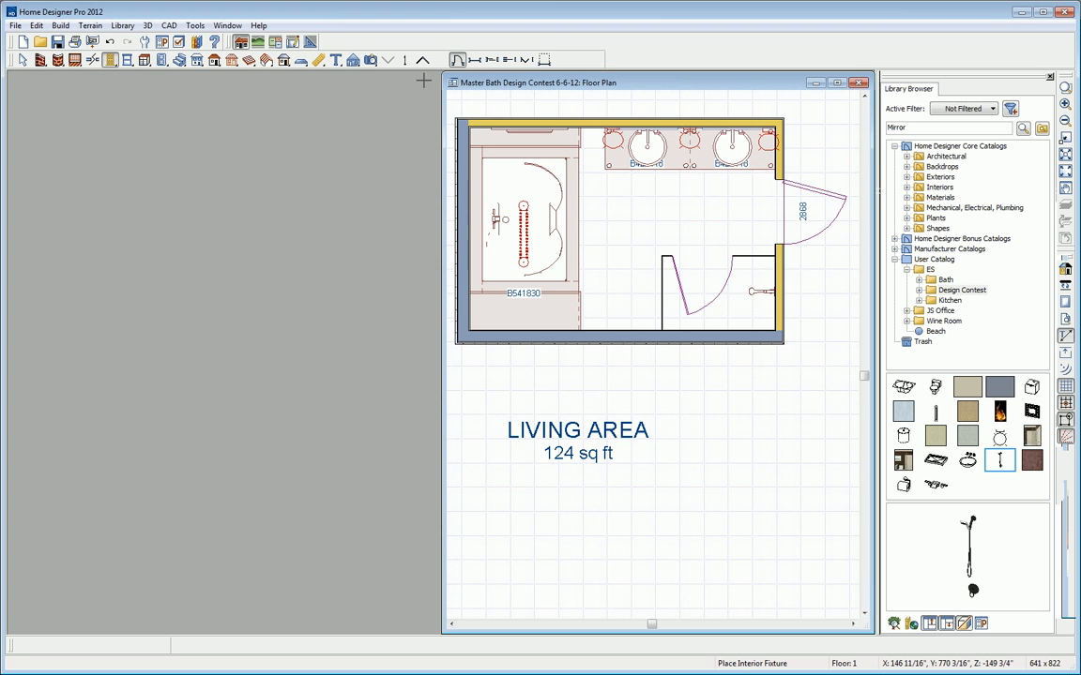
{"action": "left_click", "coordinate": [840, 86]}
{"action": "key", "text": "space"}
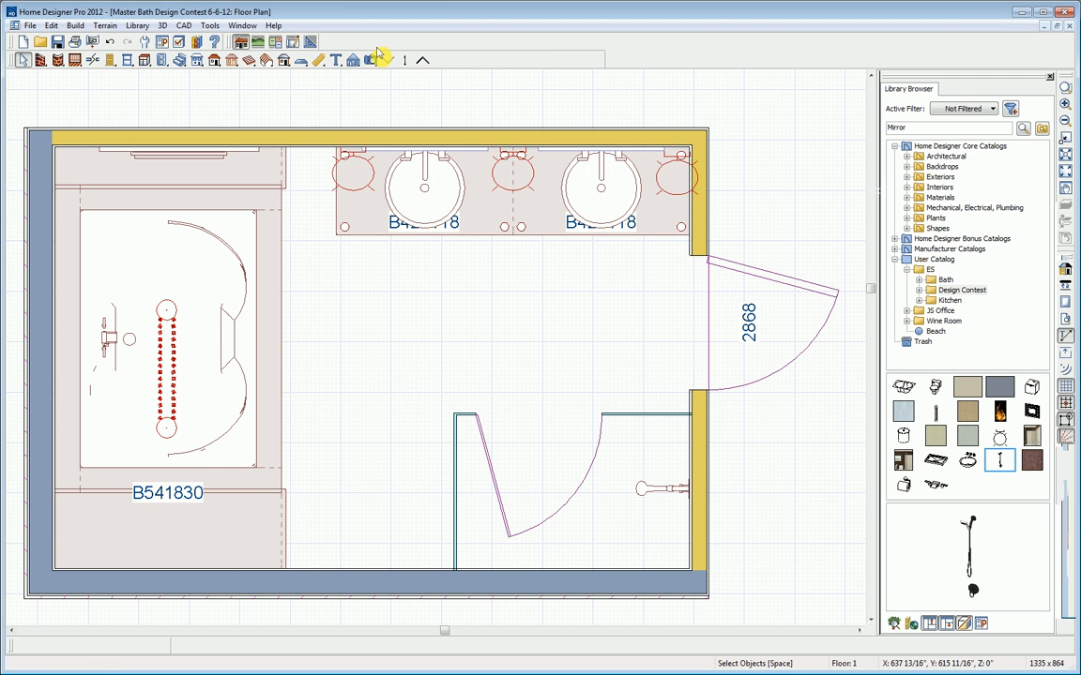
{"action": "left_click", "coordinate": [371, 59]}
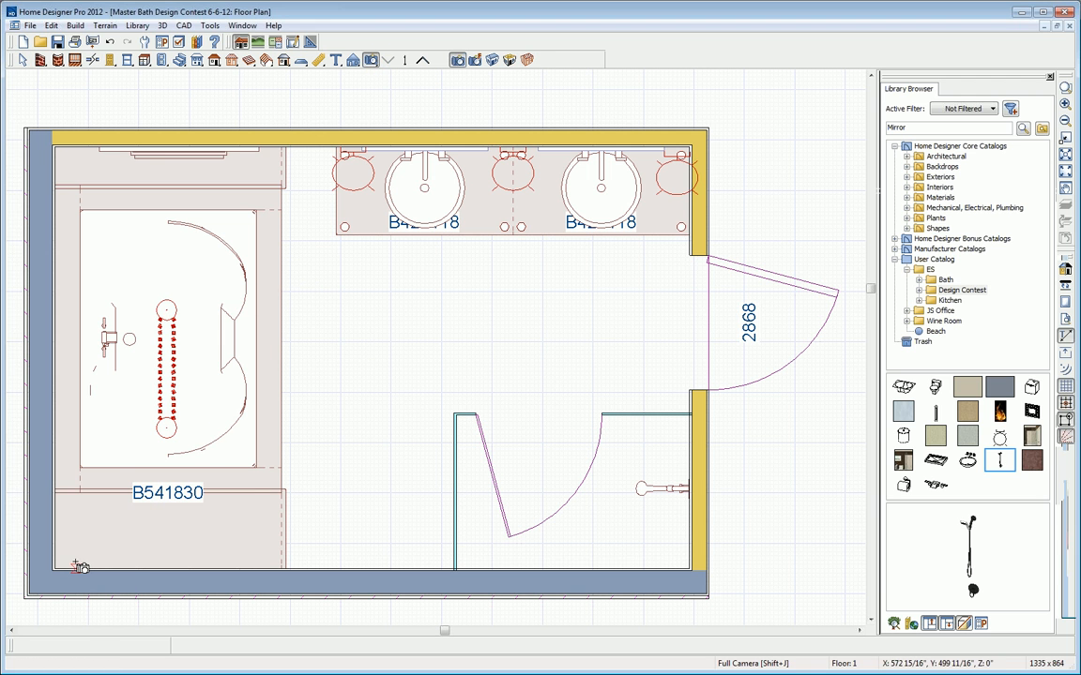
{"action": "left_click_drag", "start_coordinate": [91, 560], "coordinate": [370, 223]}
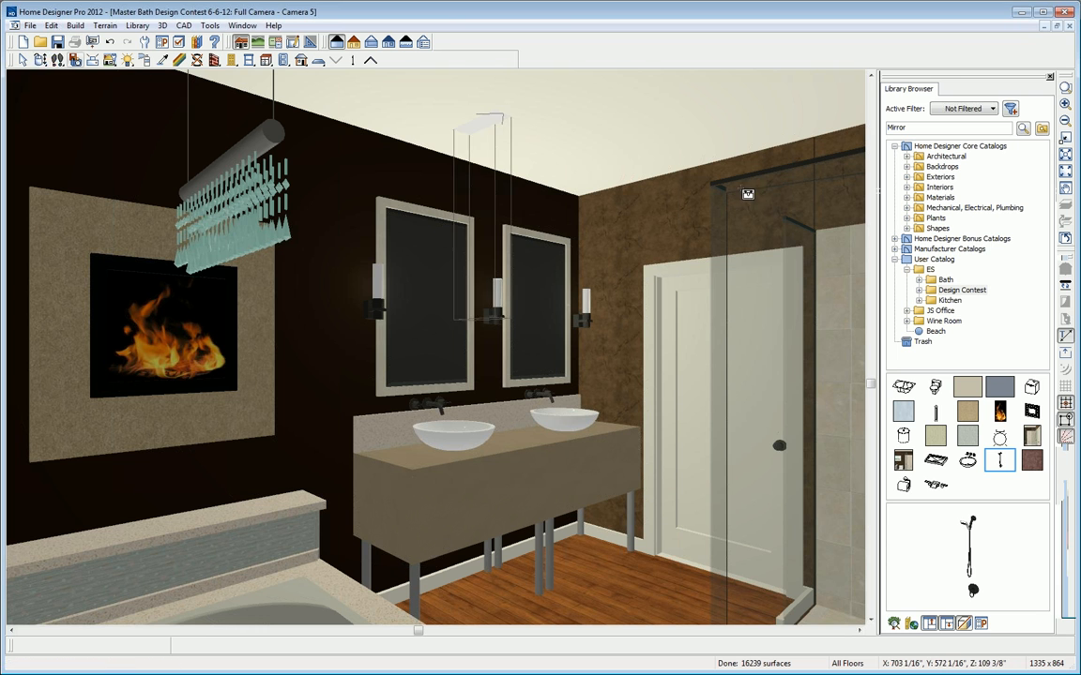
{"action": "left_click_drag", "start_coordinate": [1079, 199], "coordinate": [476, 200]}
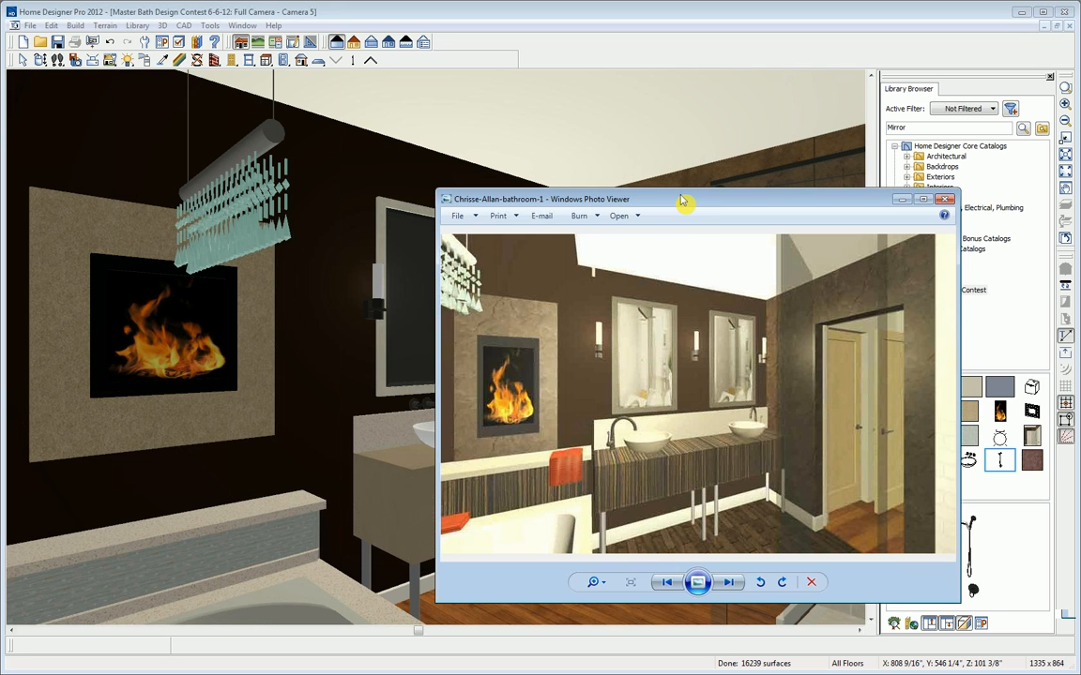
{"action": "left_click_drag", "start_coordinate": [683, 199], "coordinate": [1080, 225]}
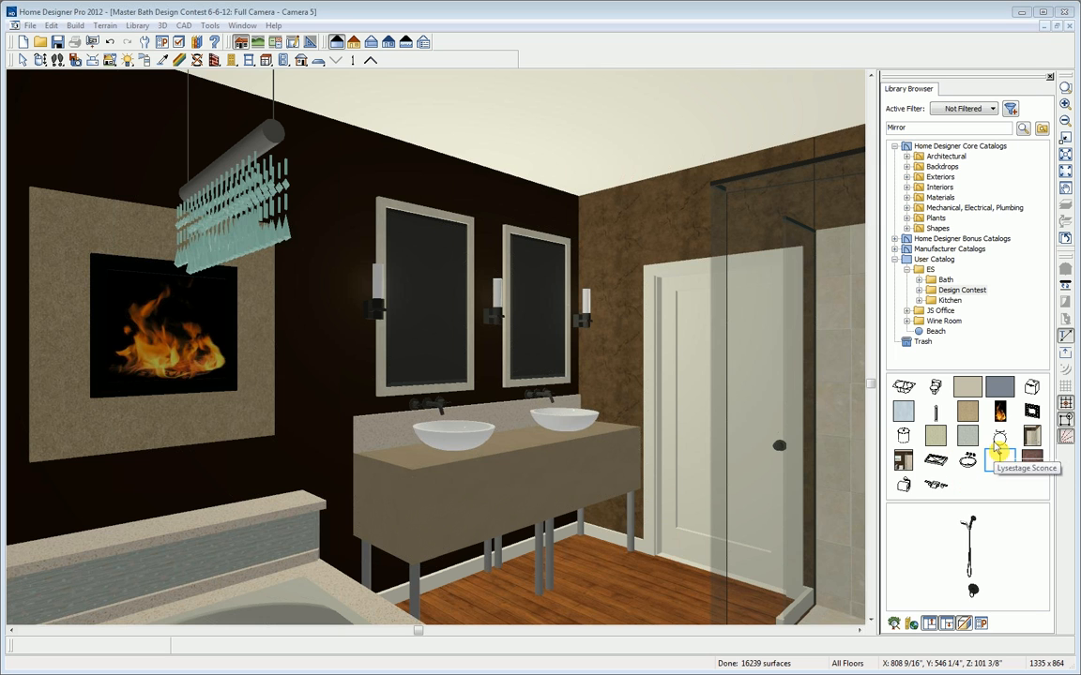
Try painting the vanity mirrors' glass with the Mirror1 material in room mode, and undo that paint.
{"action": "left_click", "coordinate": [1036, 441]}
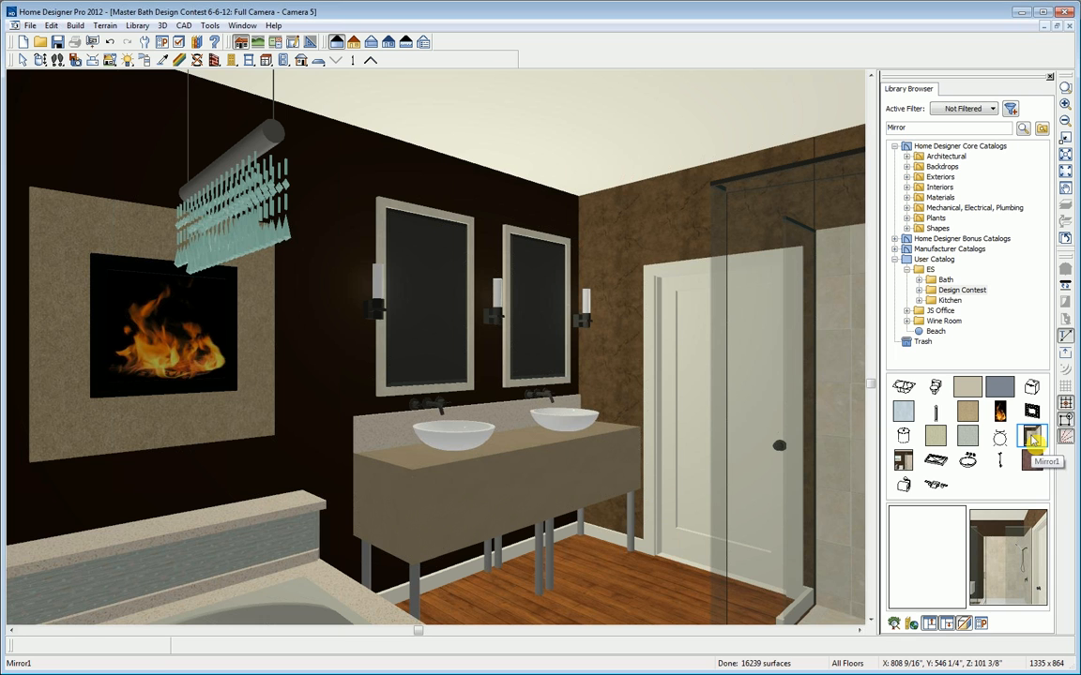
{"action": "left_click", "coordinate": [1032, 439]}
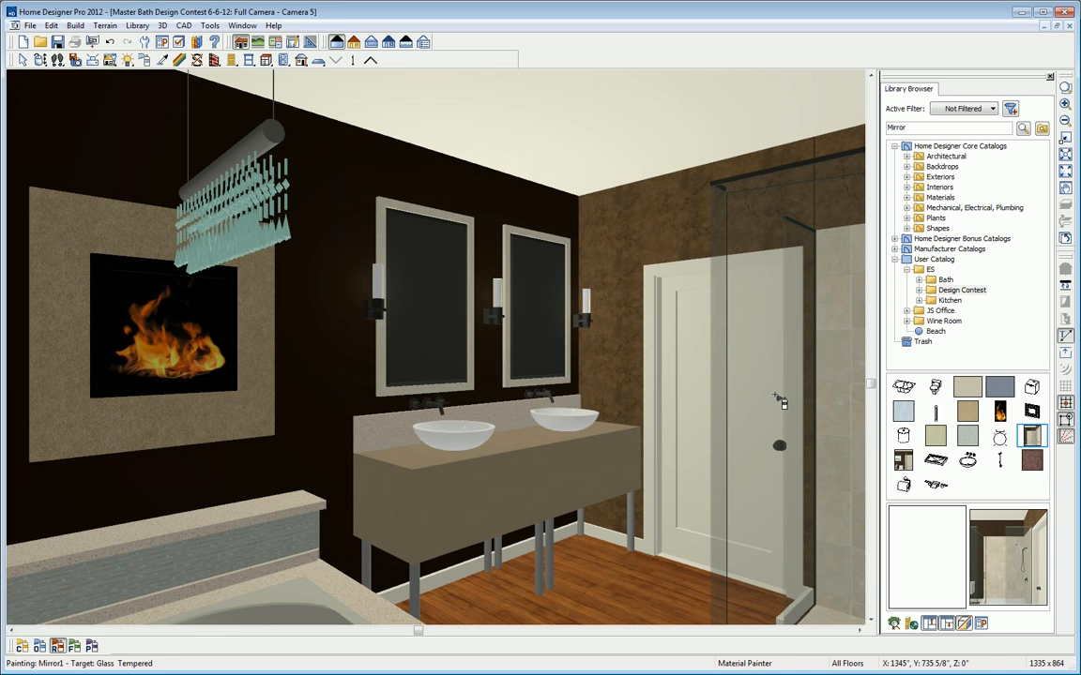
{"action": "left_click", "coordinate": [544, 320]}
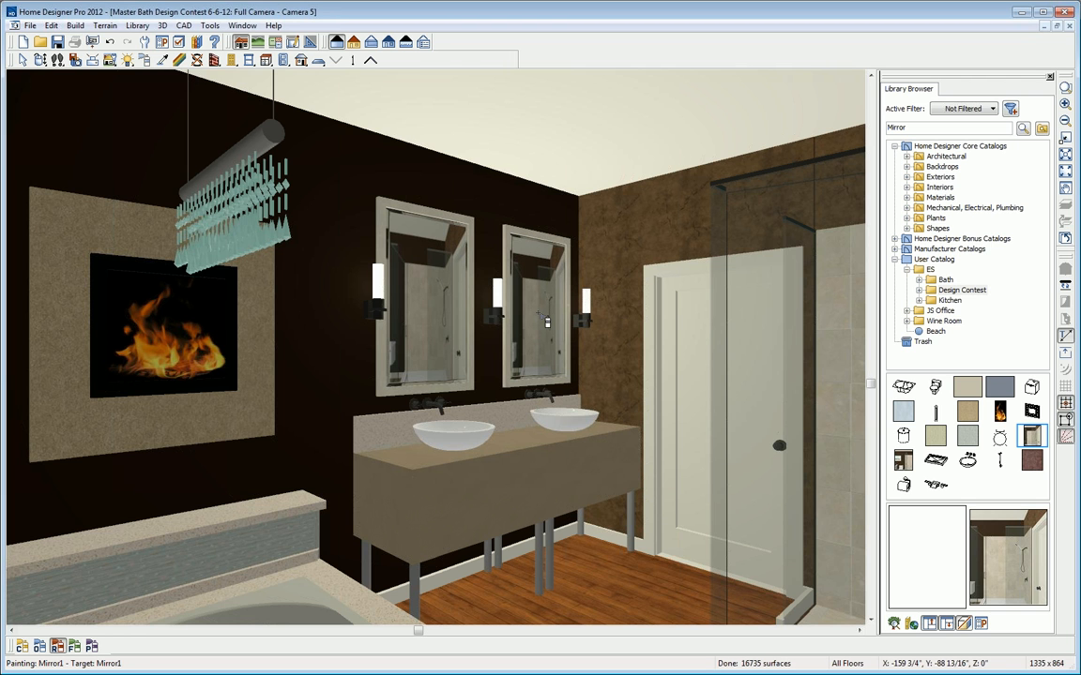
{"action": "left_click", "coordinate": [110, 44]}
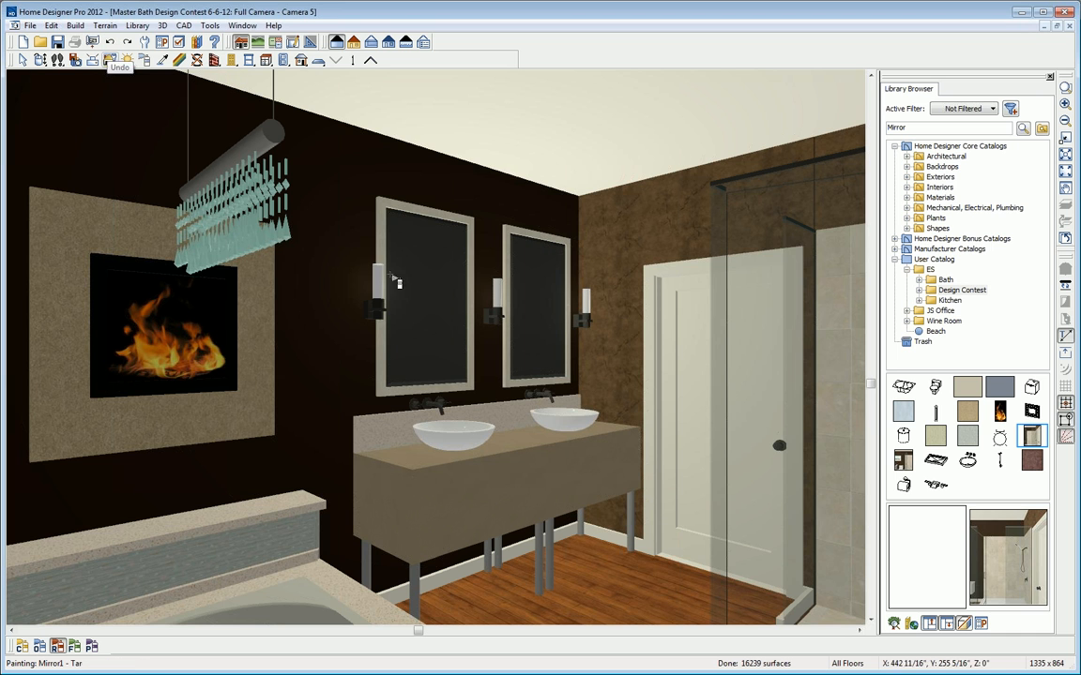
In component mode, paint the mirror nearer the door with Mirror1 and the mirror nearer the fireplace with Mirror2.
{"action": "left_click", "coordinate": [22, 647]}
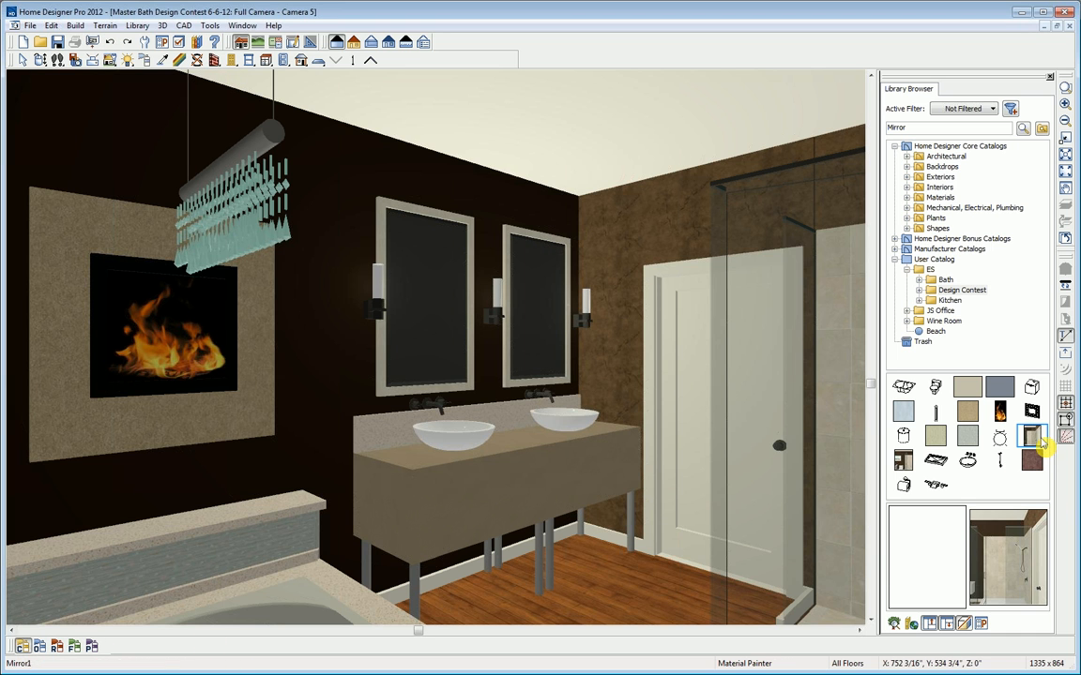
{"action": "left_click", "coordinate": [541, 311]}
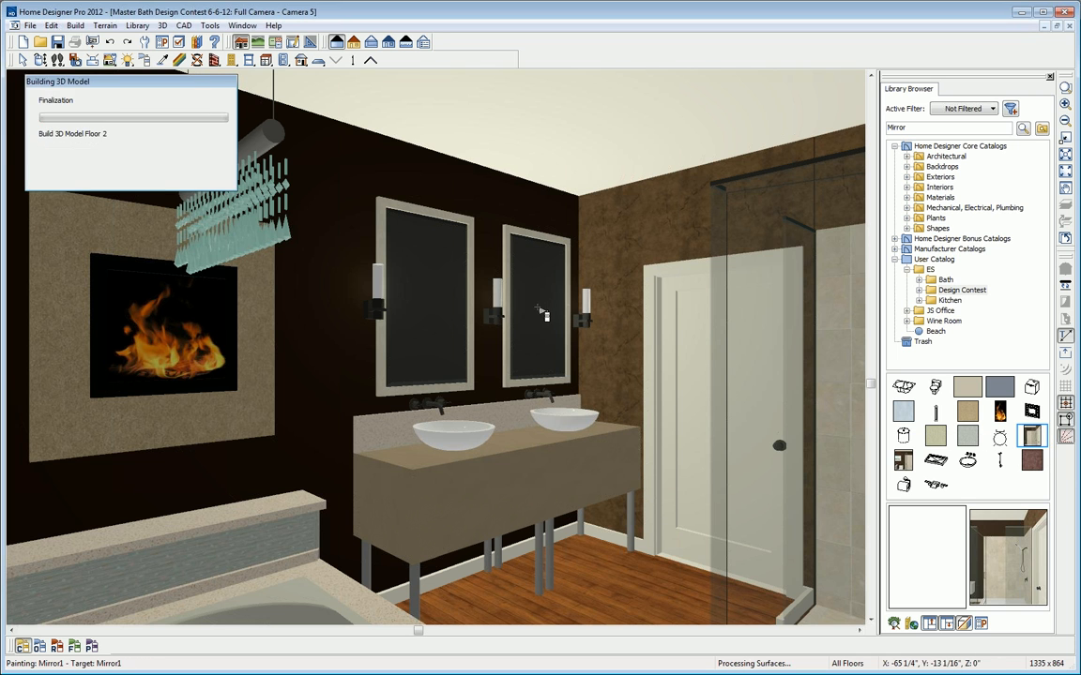
{"action": "left_click", "coordinate": [904, 459]}
{"action": "left_click", "coordinate": [427, 335]}
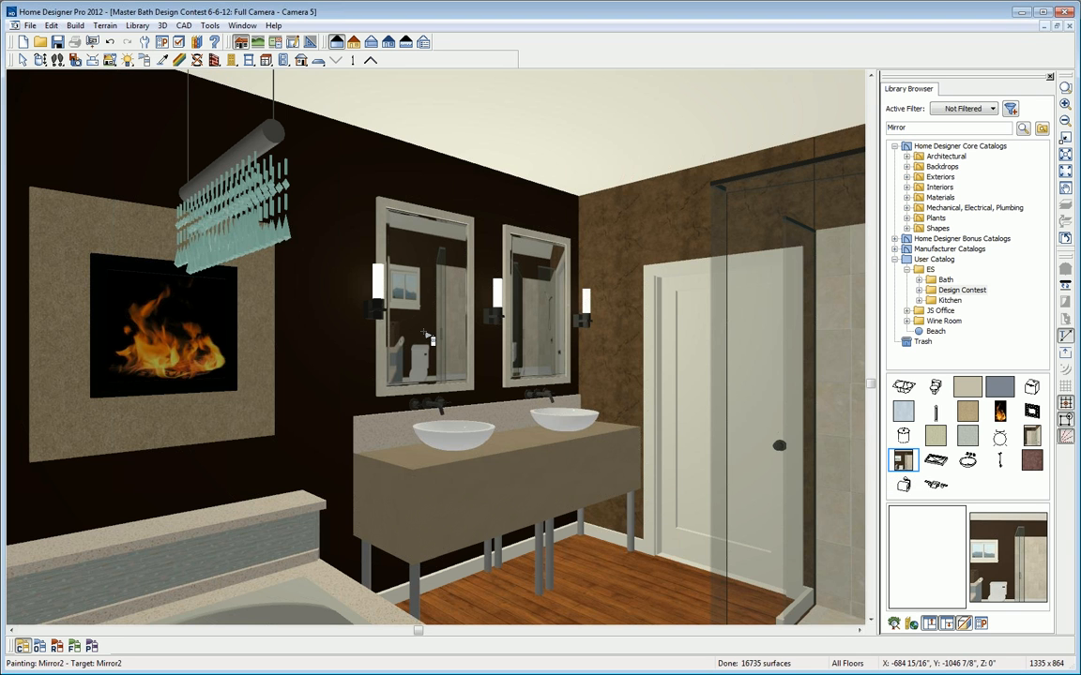
Create a full camera view from the sink nearer the entry door, looking straight at the glass shower.
{"action": "key", "text": "ctrl+w"}
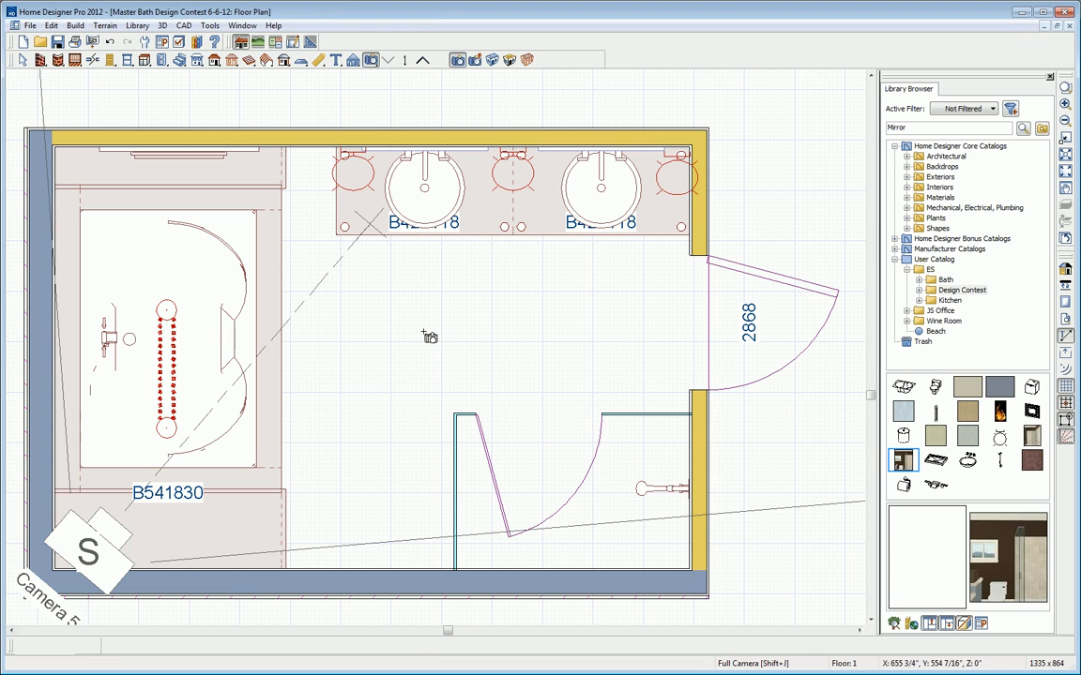
{"action": "left_click", "coordinate": [373, 61]}
{"action": "left_click_drag", "start_coordinate": [602, 150], "coordinate": [601, 348]}
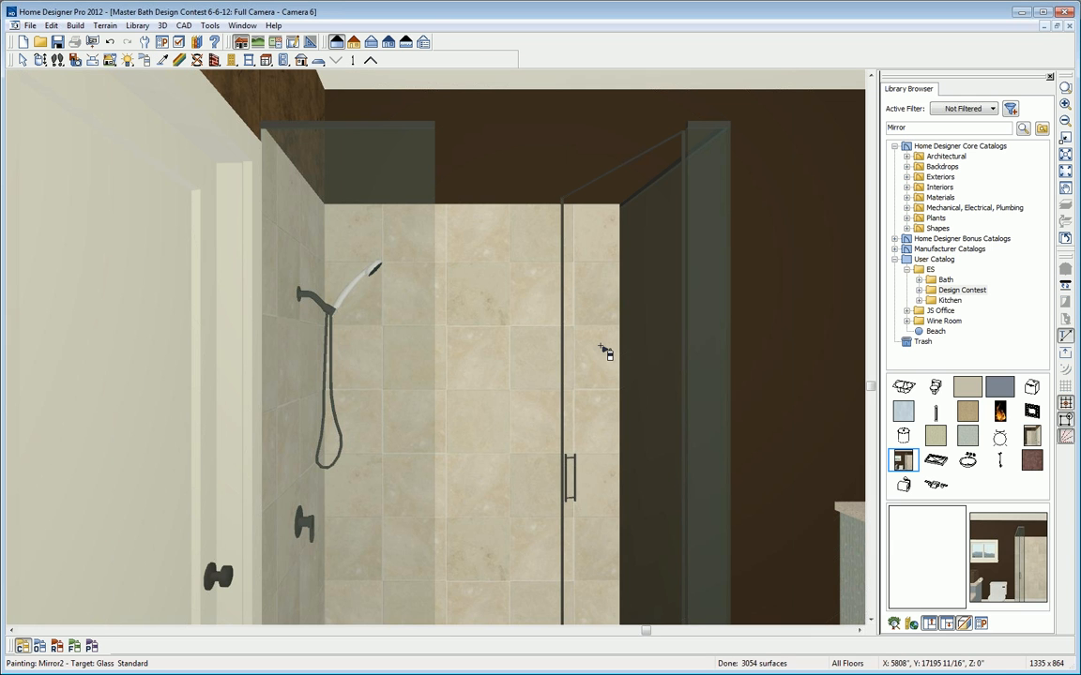
{"action": "scroll", "coordinate": [580, 419], "scroll_direction": "down", "scroll_amount": 2}
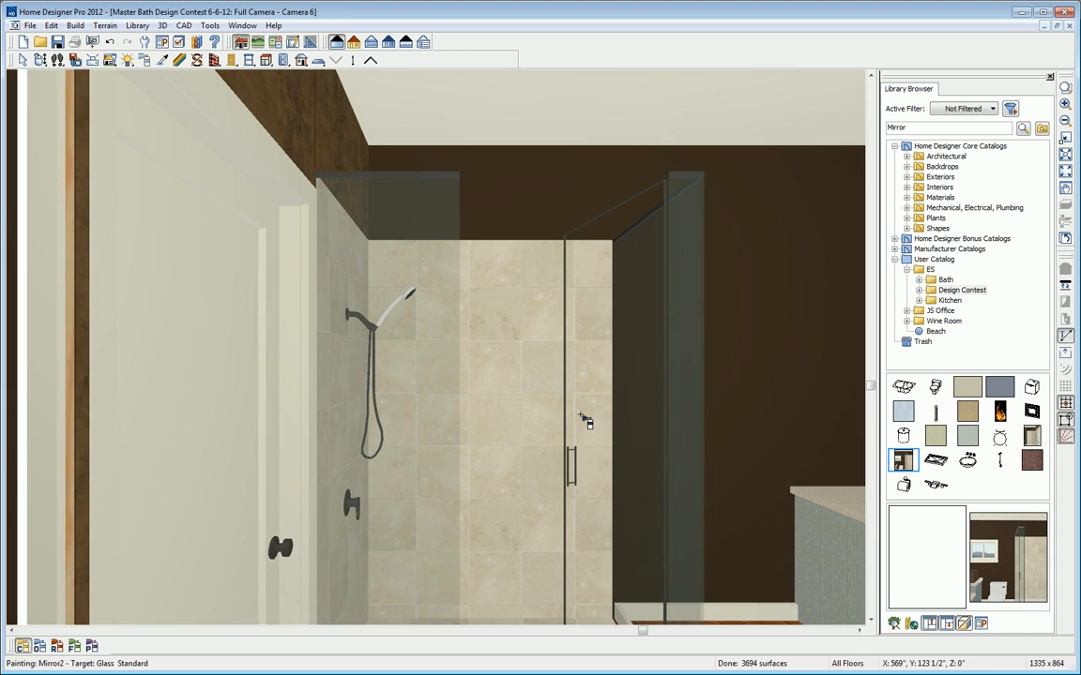
{"action": "scroll", "coordinate": [583, 421], "scroll_direction": "up", "scroll_amount": 2}
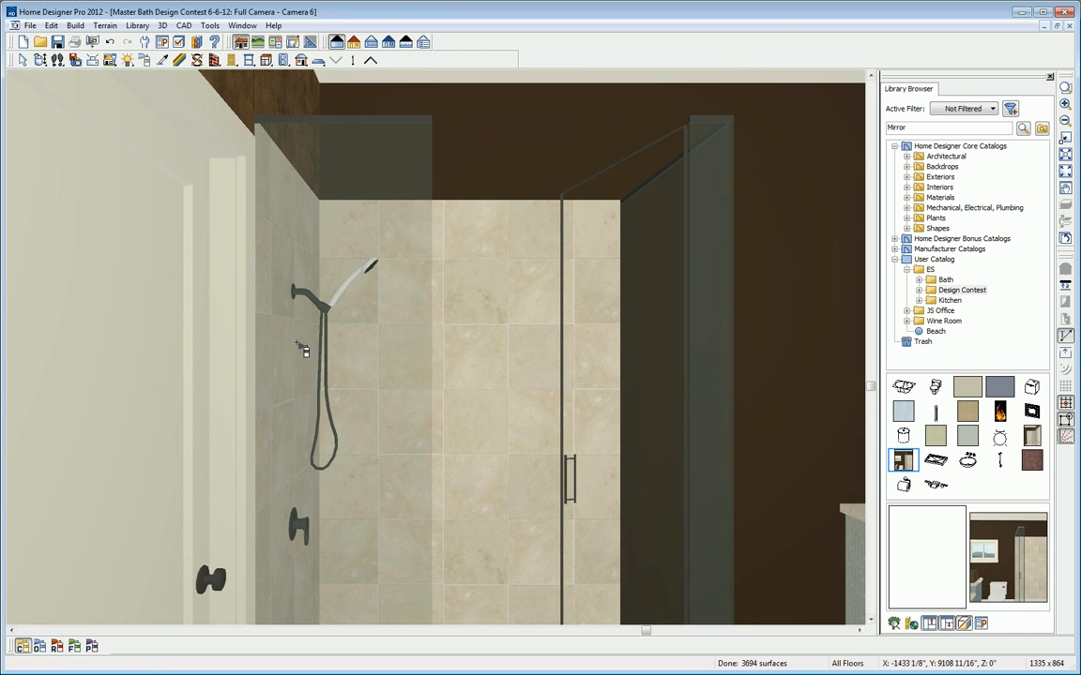
Check the options for exporting the view as a picture, and close the shower camera view.
{"action": "left_click", "coordinate": [30, 26]}
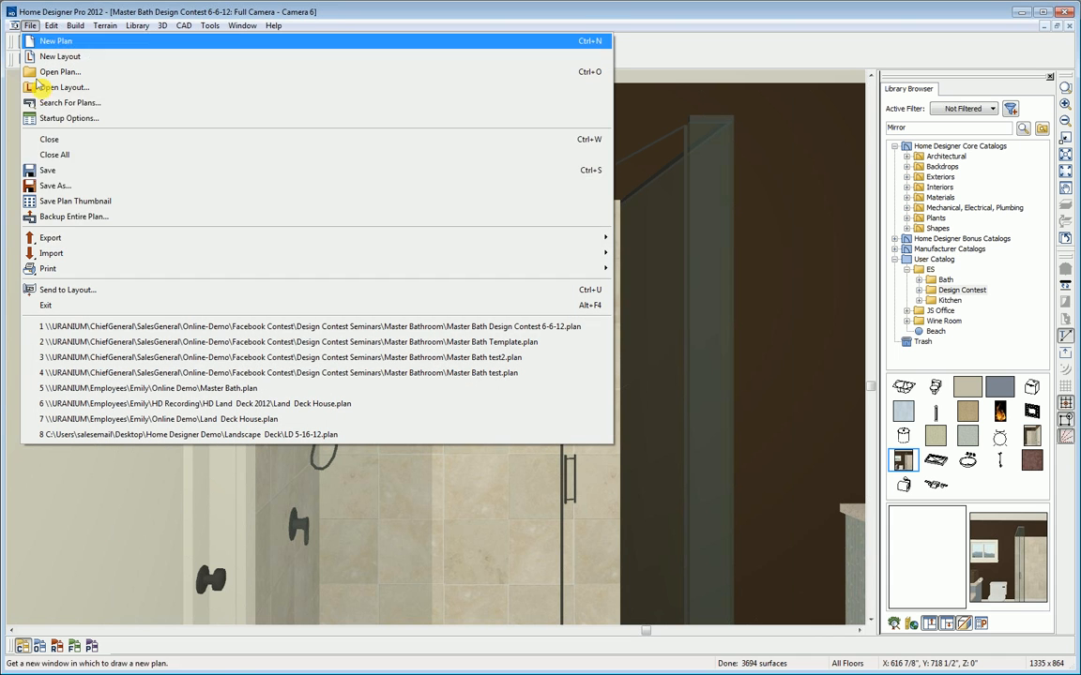
{"action": "mouse_move", "coordinate": [50, 237]}
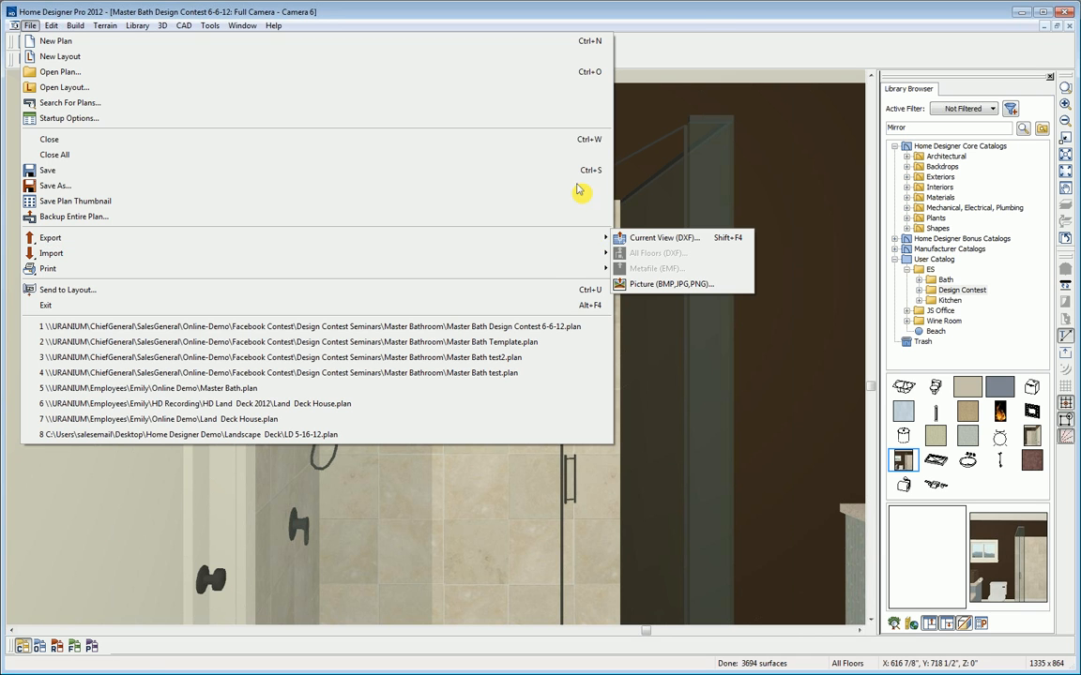
{"action": "left_click", "coordinate": [691, 19]}
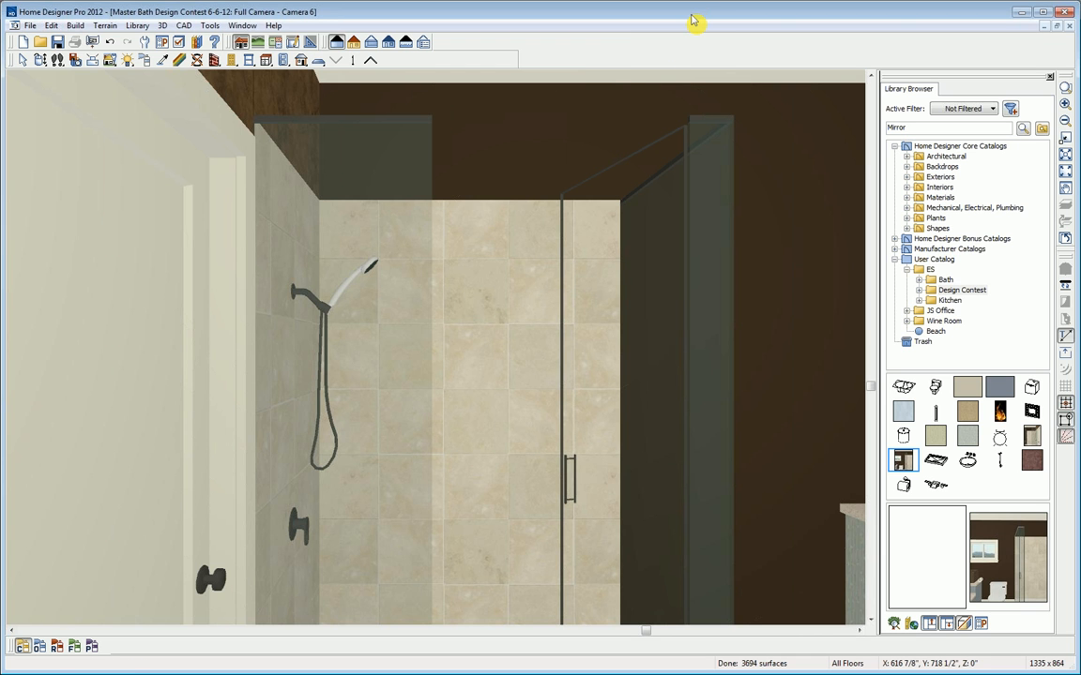
{"action": "left_click", "coordinate": [1071, 29]}
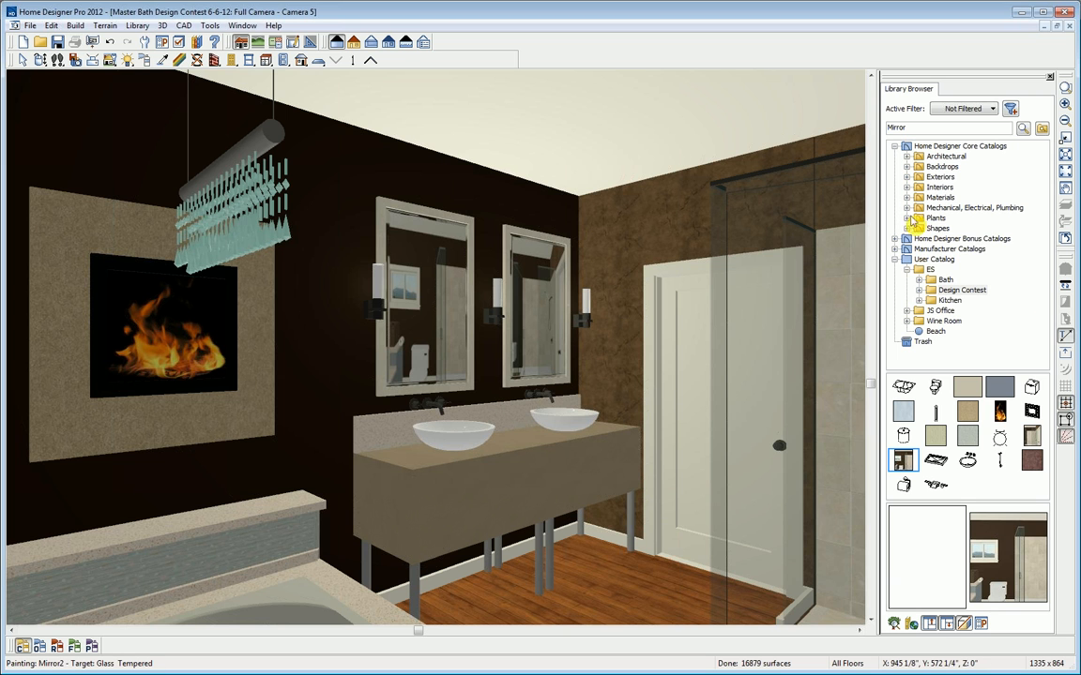
Cover the bathroom floor with Armstrong ceramic CSG071818 Stones of Gabrielle Gold from the manufacturer catalogs.
{"action": "left_click", "coordinate": [895, 250]}
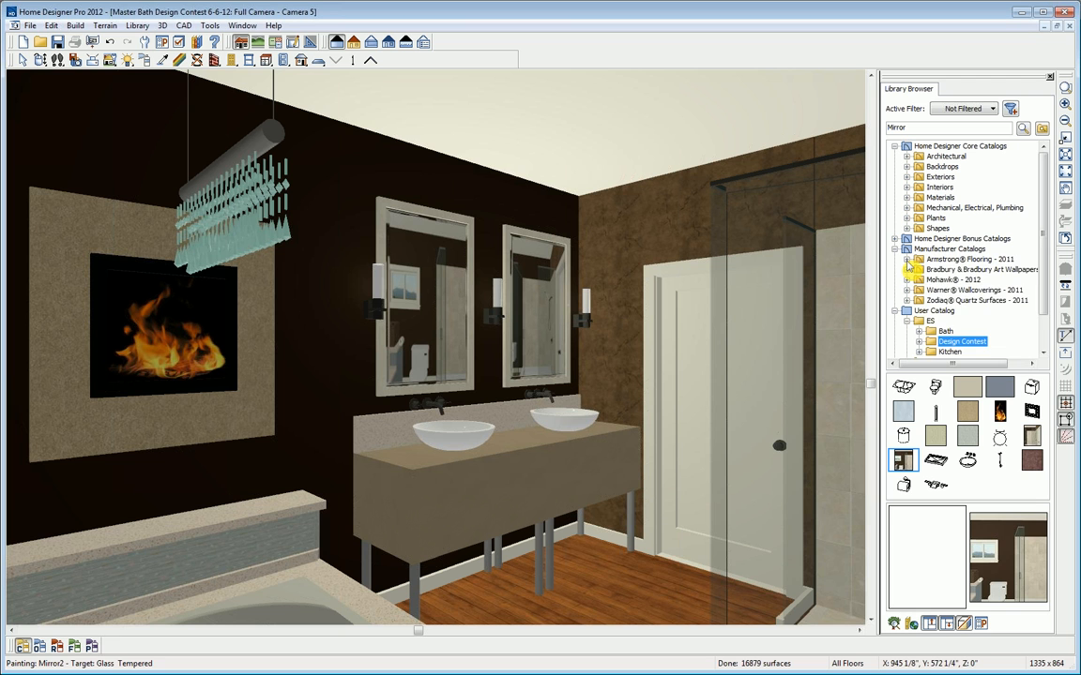
{"action": "left_click", "coordinate": [907, 260]}
{"action": "left_click", "coordinate": [951, 269]}
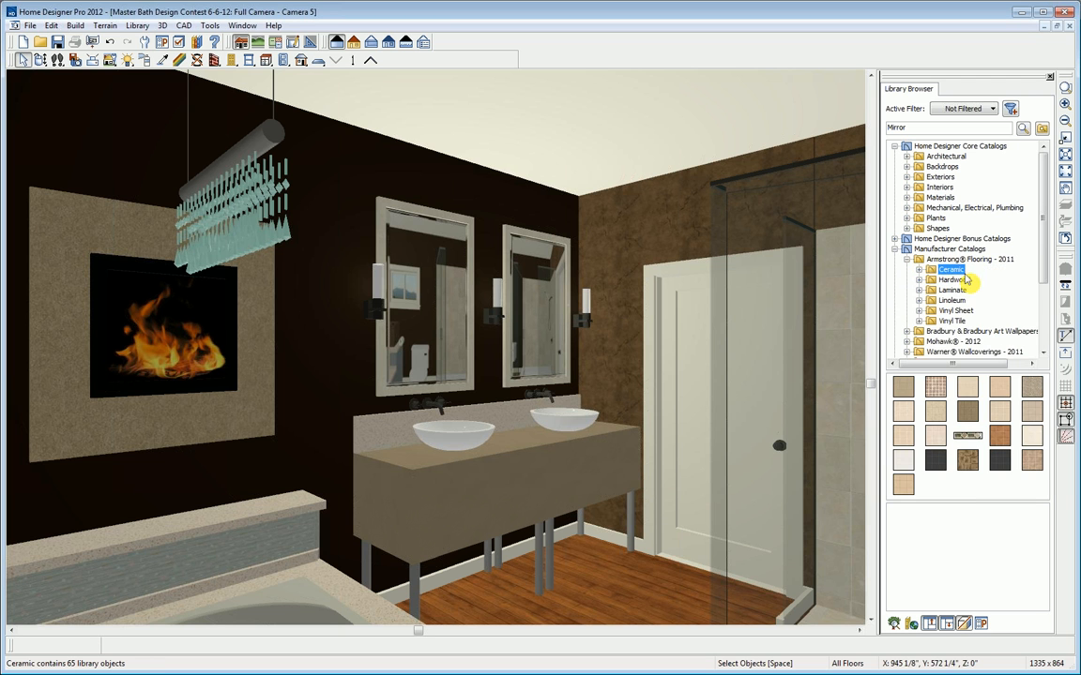
{"action": "double_click", "coordinate": [967, 459]}
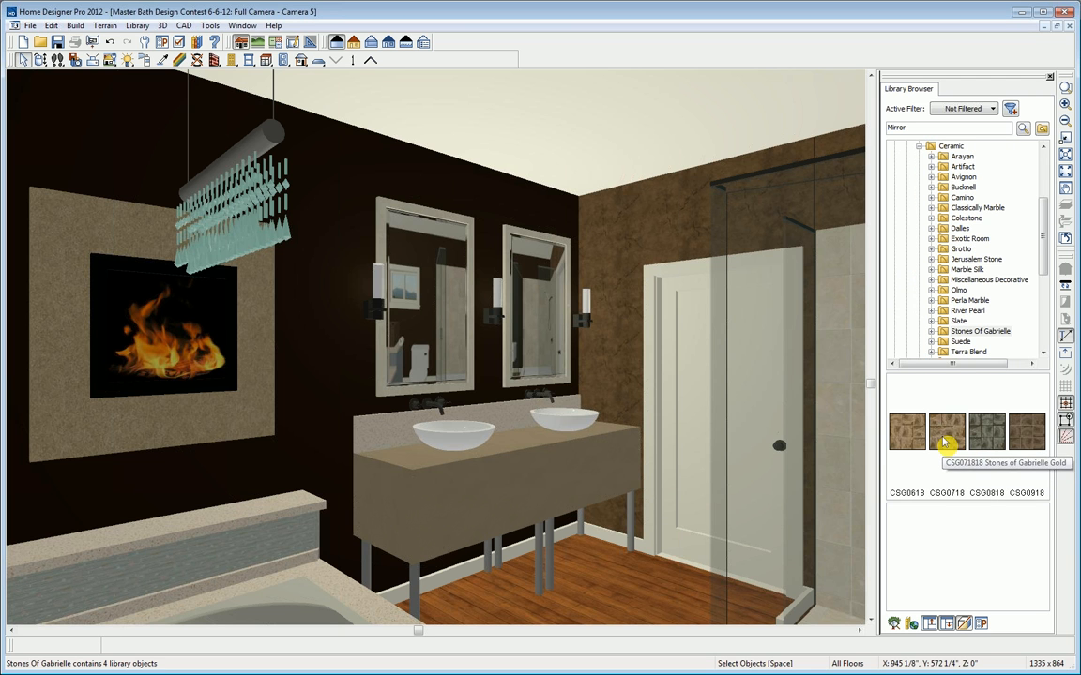
{"action": "left_click", "coordinate": [945, 439]}
{"action": "left_click", "coordinate": [631, 591]}
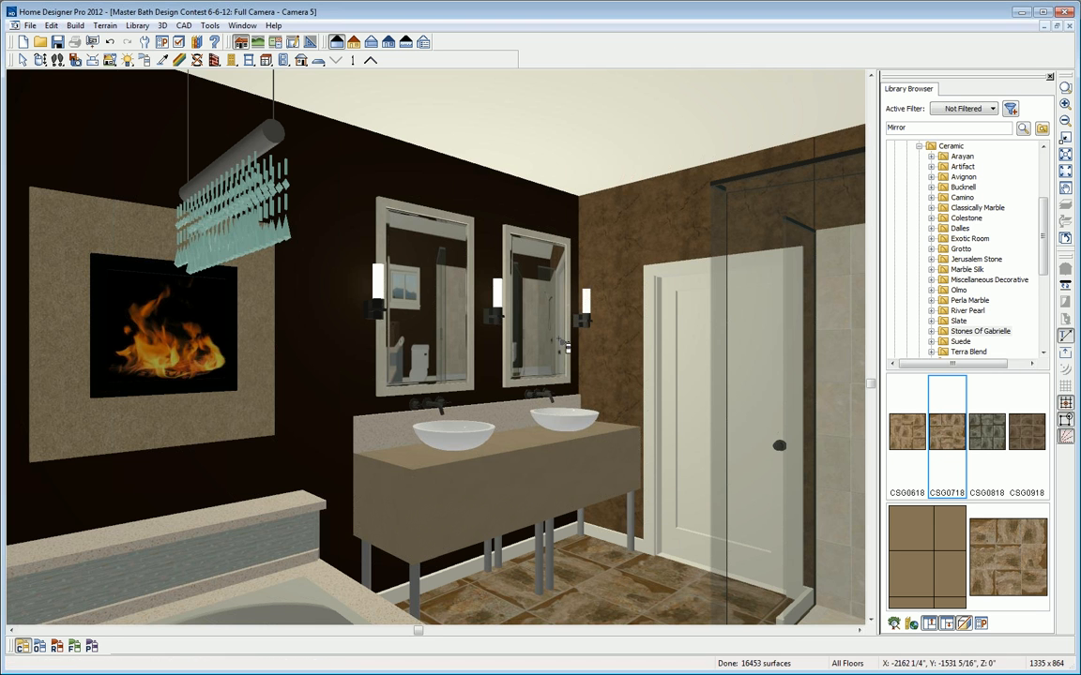
Place the toilet from the Design Contest folder against the back wall between the tub and the shower in the floor plan.
{"action": "key", "text": "ctrl+Tab"}
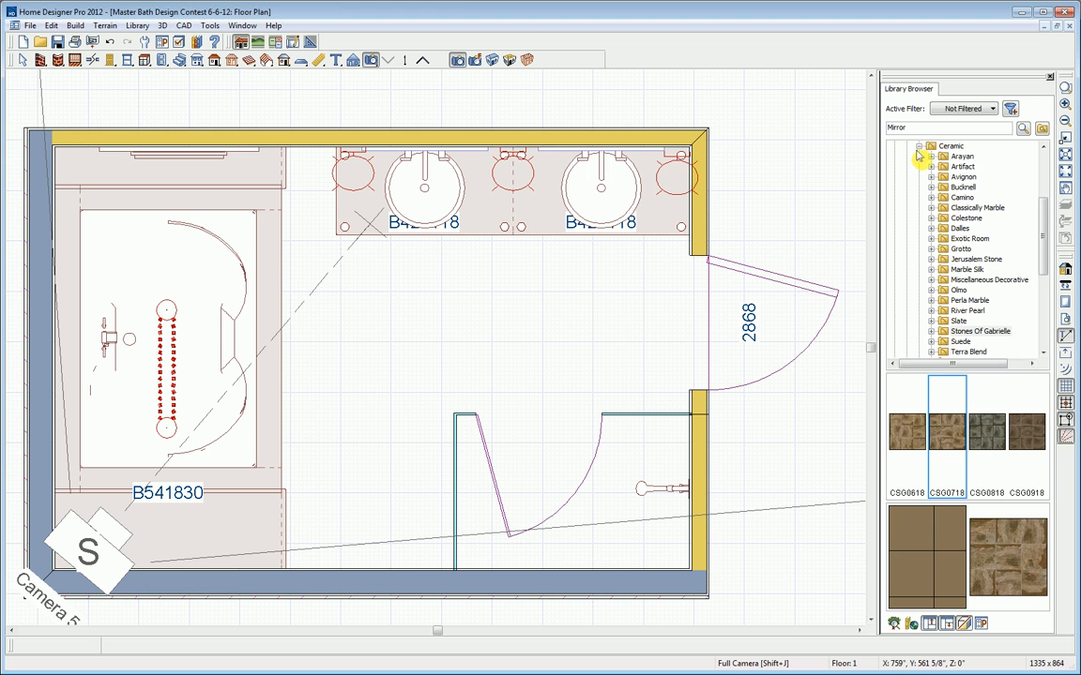
{"action": "left_click", "coordinate": [920, 146]}
{"action": "left_click", "coordinate": [907, 150]}
{"action": "left_click", "coordinate": [937, 301]}
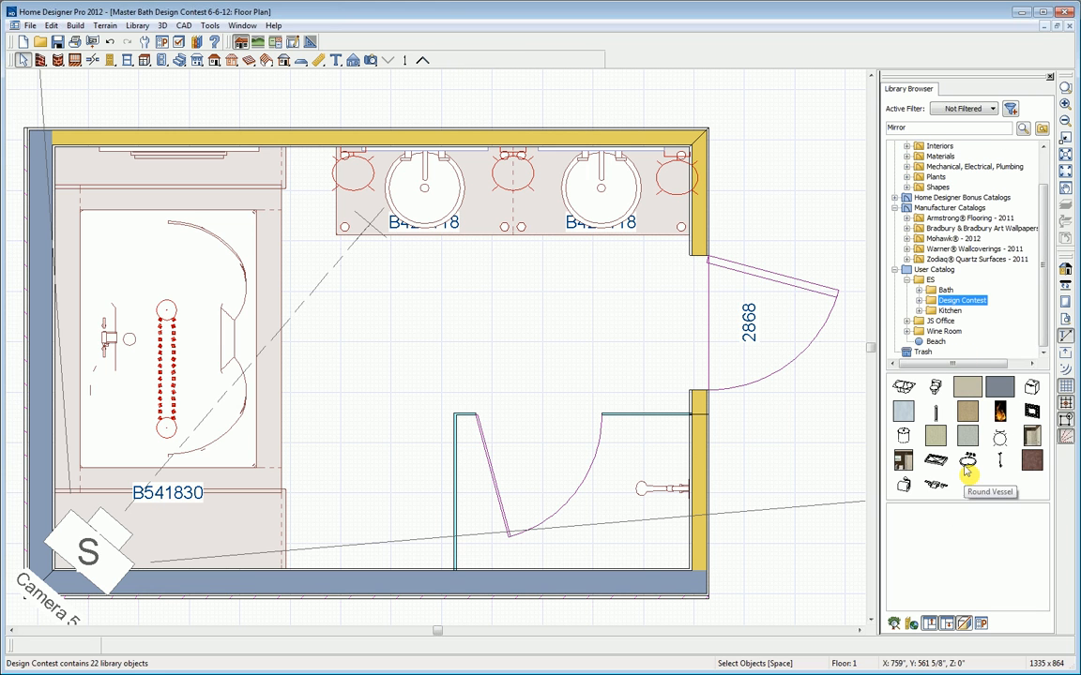
{"action": "left_click", "coordinate": [936, 388]}
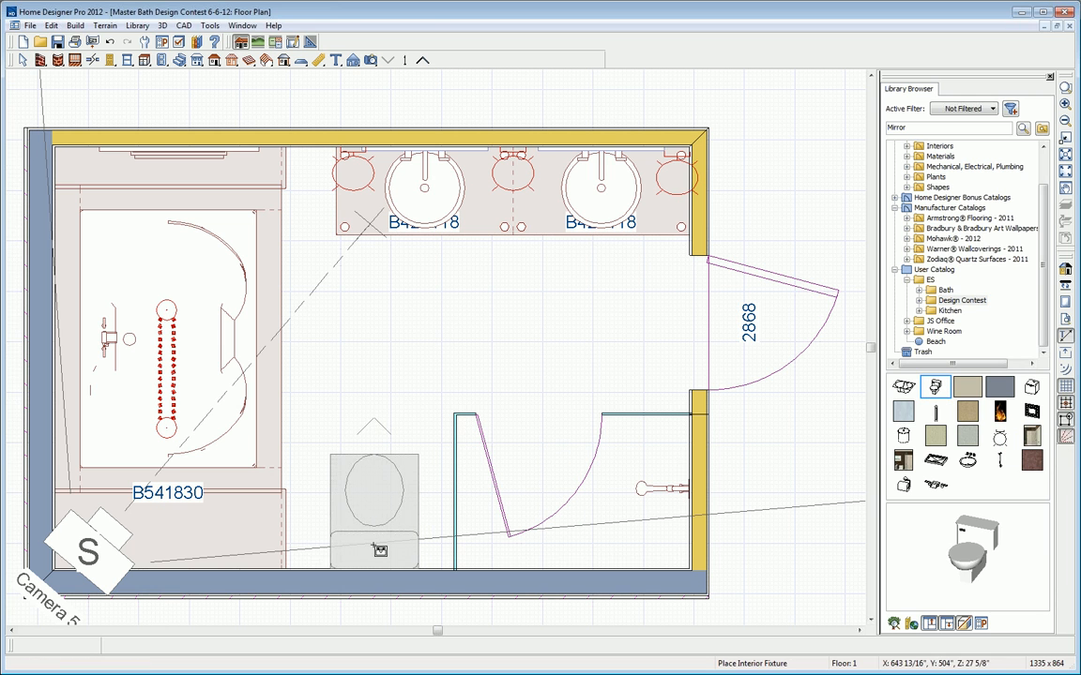
{"action": "left_click", "coordinate": [381, 552]}
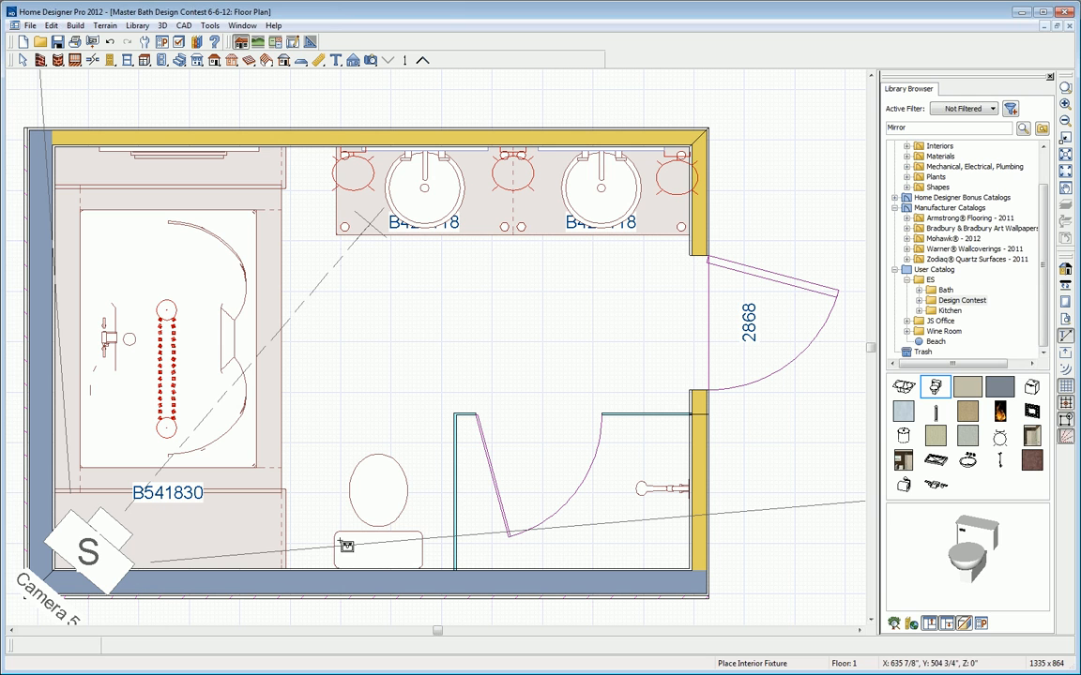
{"action": "key", "text": "space"}
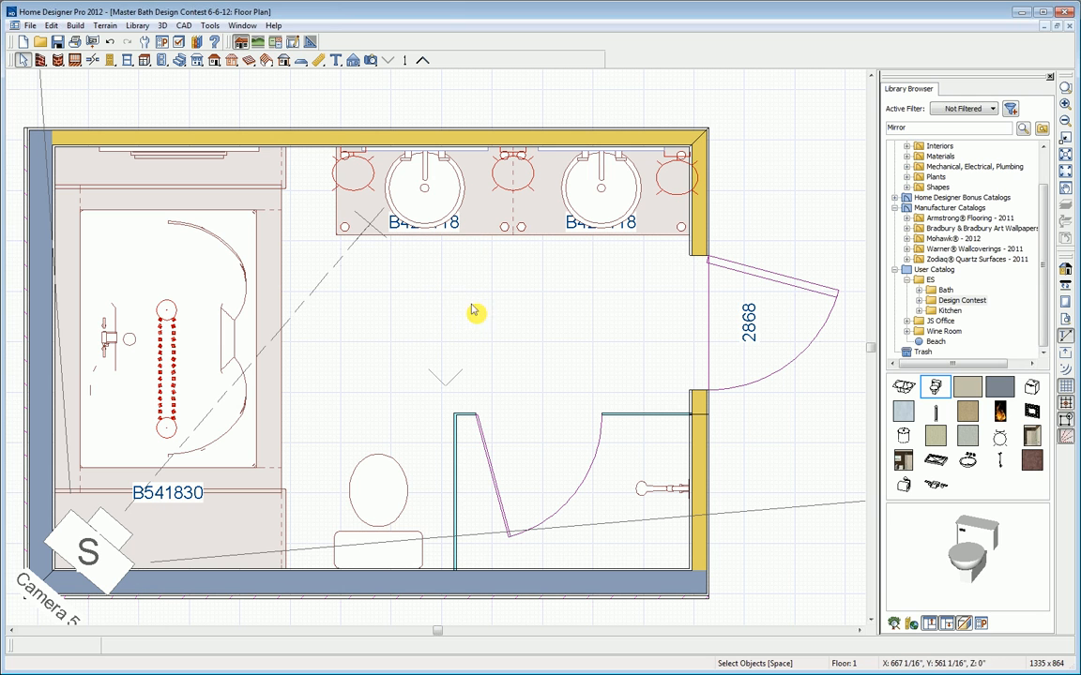
Open a full camera view from the tub corner looking toward the double vanity and the entry door.
{"action": "left_click", "coordinate": [371, 60]}
{"action": "left_click", "coordinate": [192, 452]}
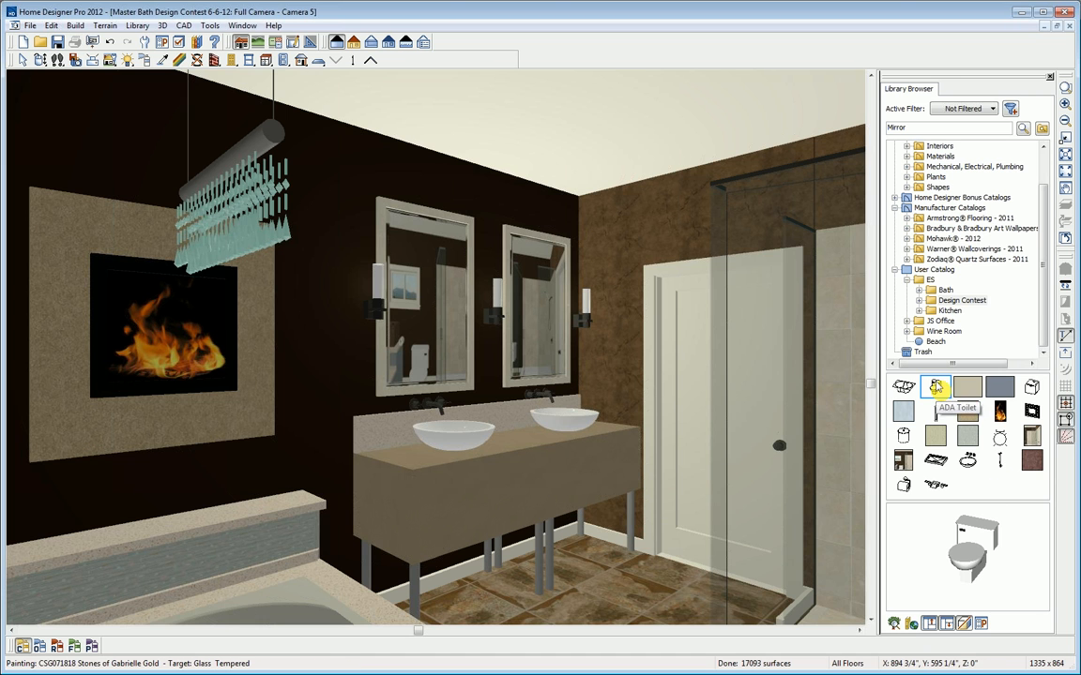
{"action": "left_click", "coordinate": [936, 386]}
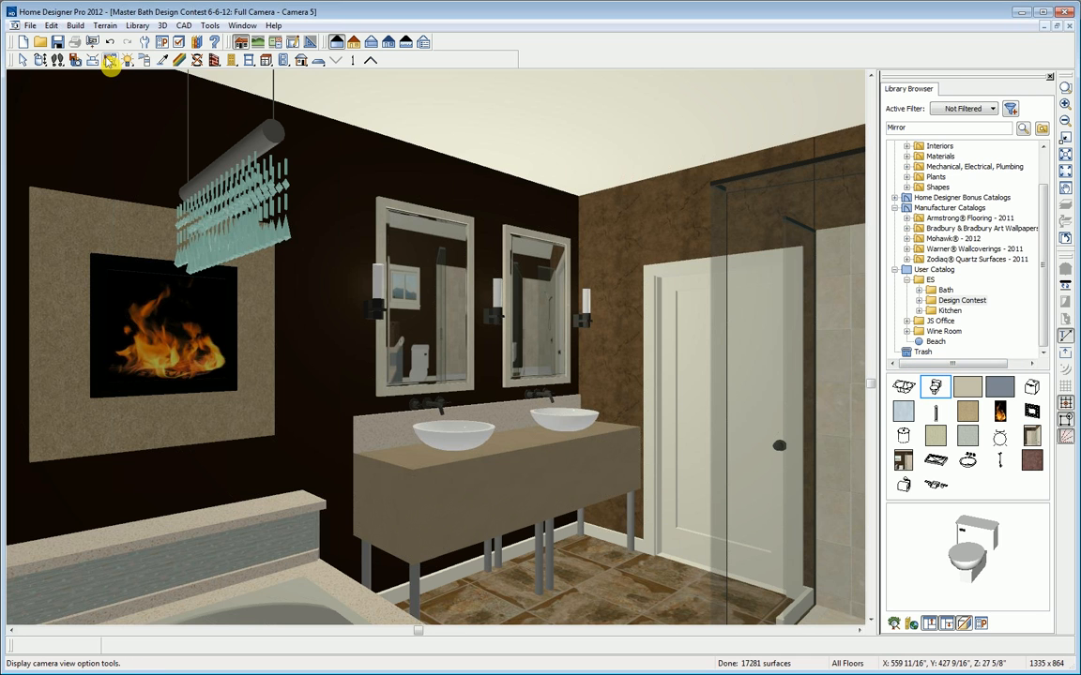
Preview the bathroom camera view in the Vector, Glass House and Technical Illustration rendering styles, and return to the standard rendering.
{"action": "left_click", "coordinate": [110, 62]}
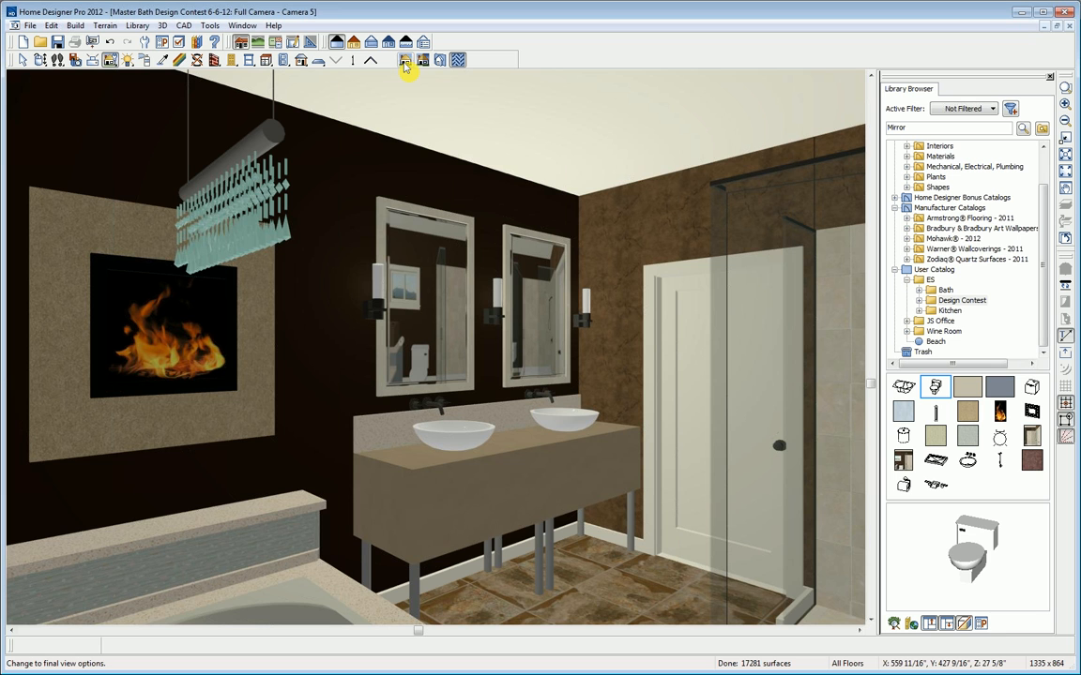
{"action": "left_click", "coordinate": [355, 44]}
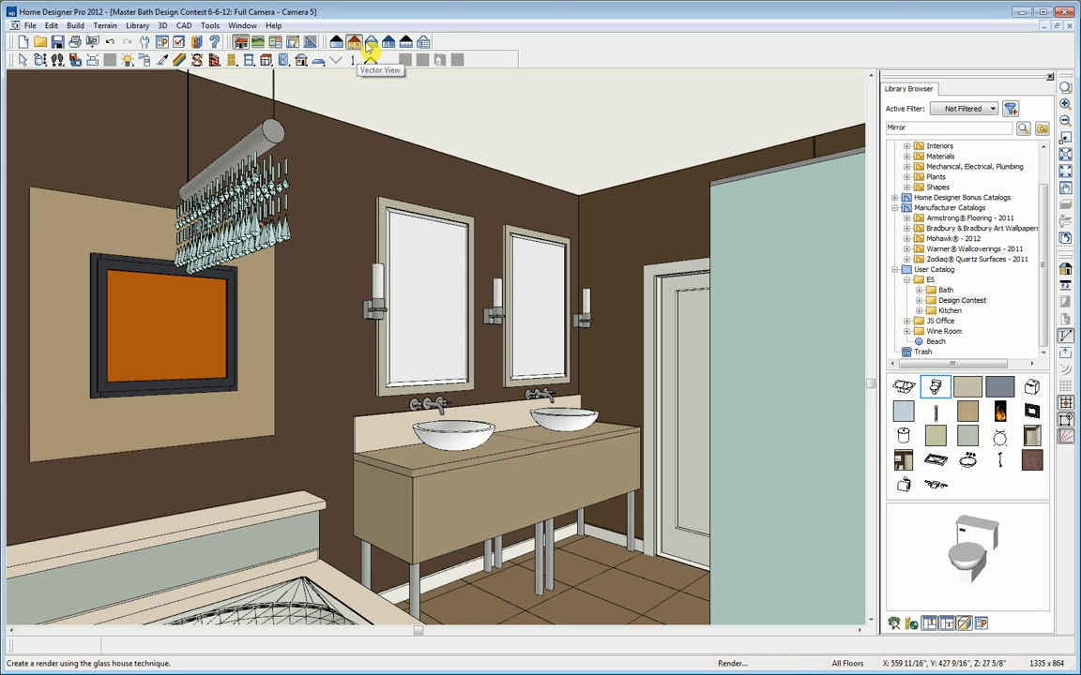
{"action": "left_click", "coordinate": [371, 43]}
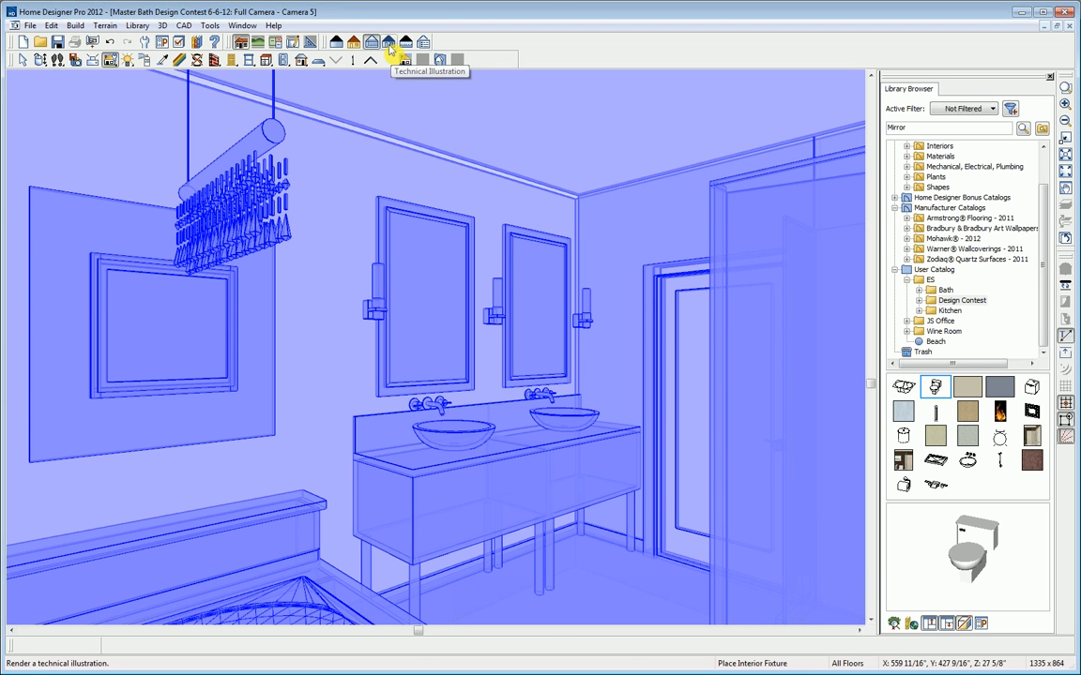
{"action": "left_click", "coordinate": [389, 46]}
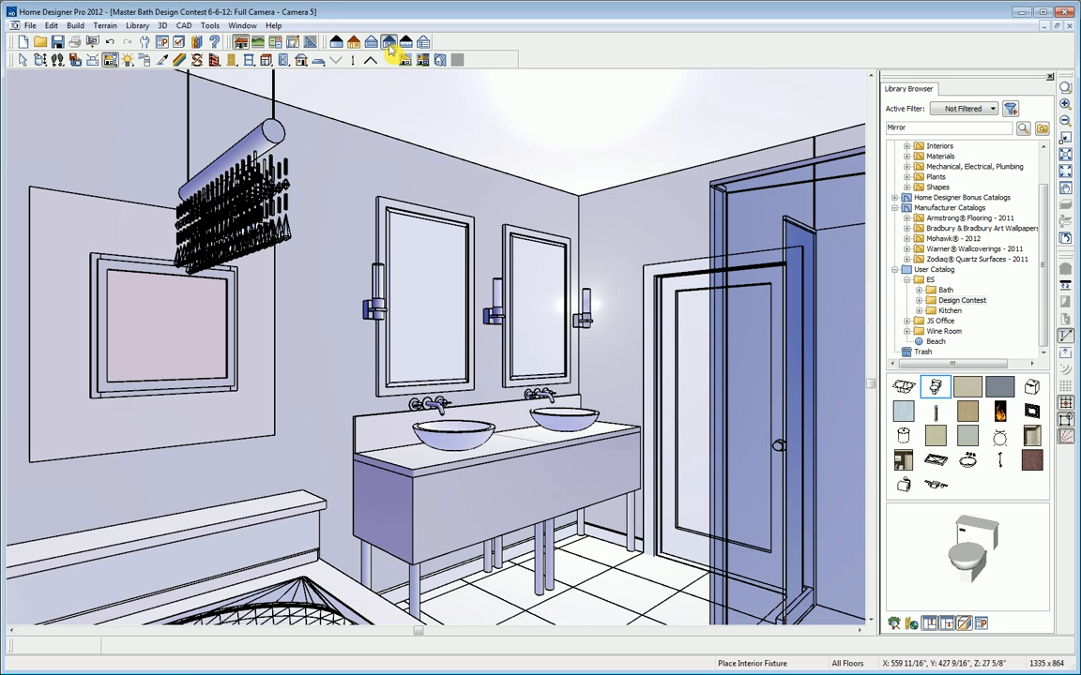
{"action": "left_click", "coordinate": [337, 44]}
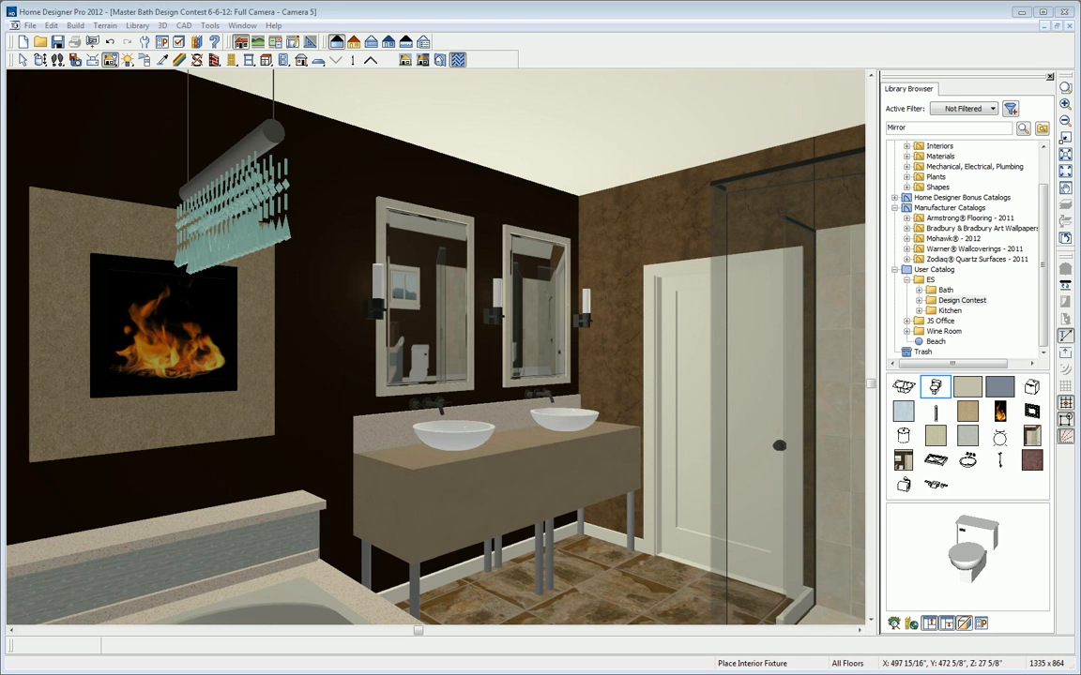
Switch to the web browser and search the Home Designer Software site for mirror.
{"action": "left_click_drag", "start_coordinate": [1080, 39], "coordinate": [750, 5]}
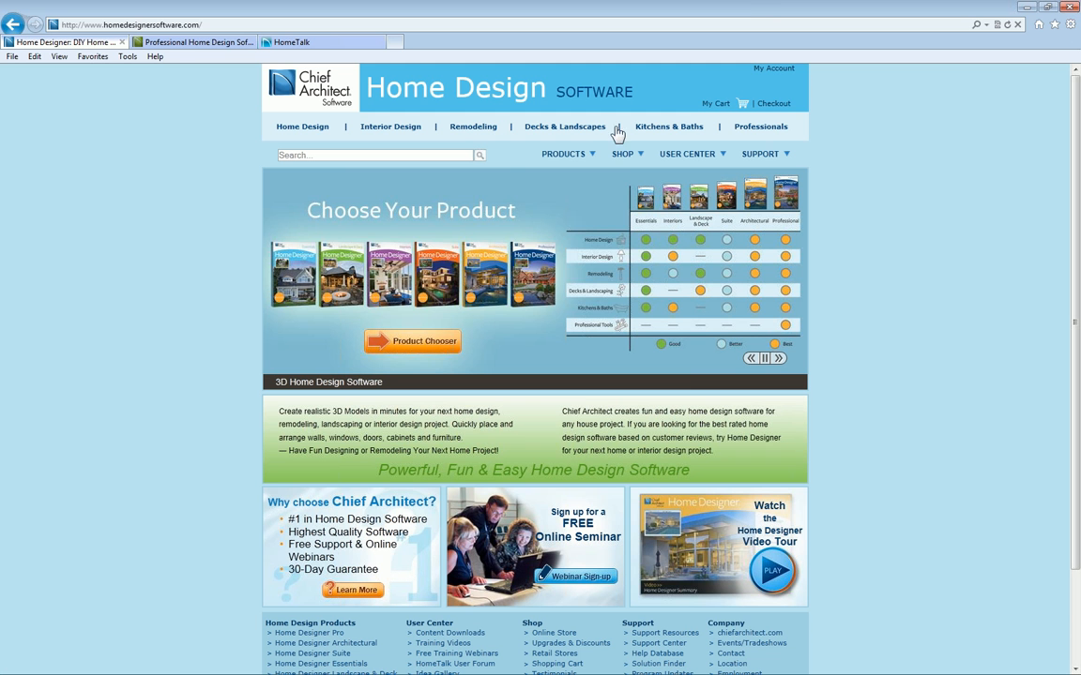
{"action": "left_click", "coordinate": [341, 155]}
{"action": "type", "text": "Mi"}
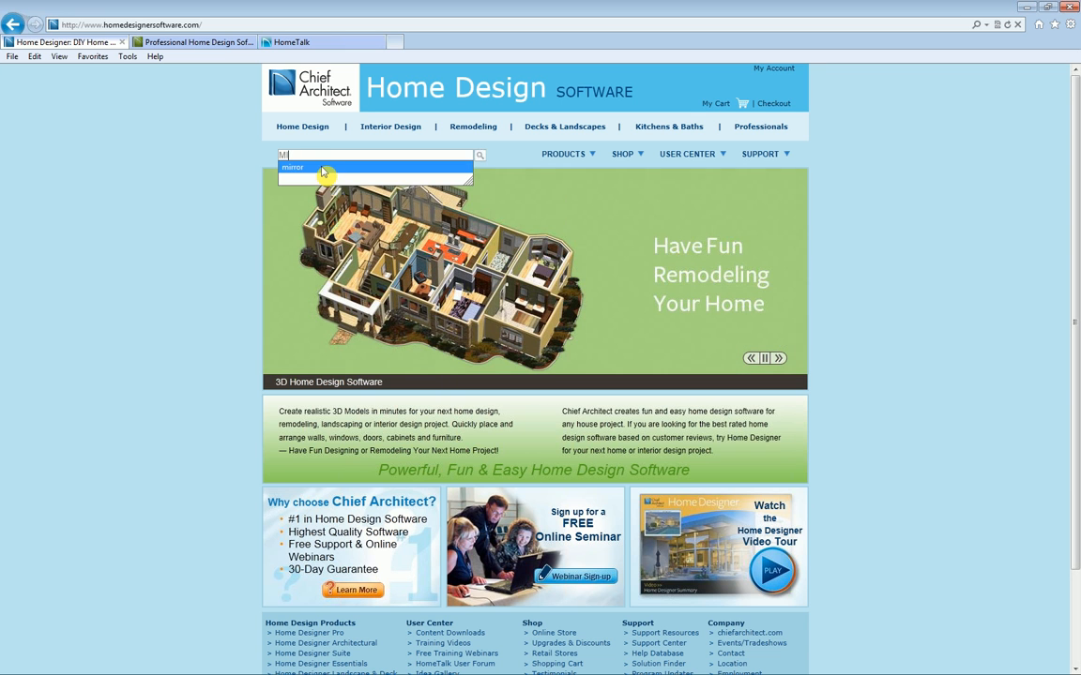
{"action": "left_click", "coordinate": [322, 169]}
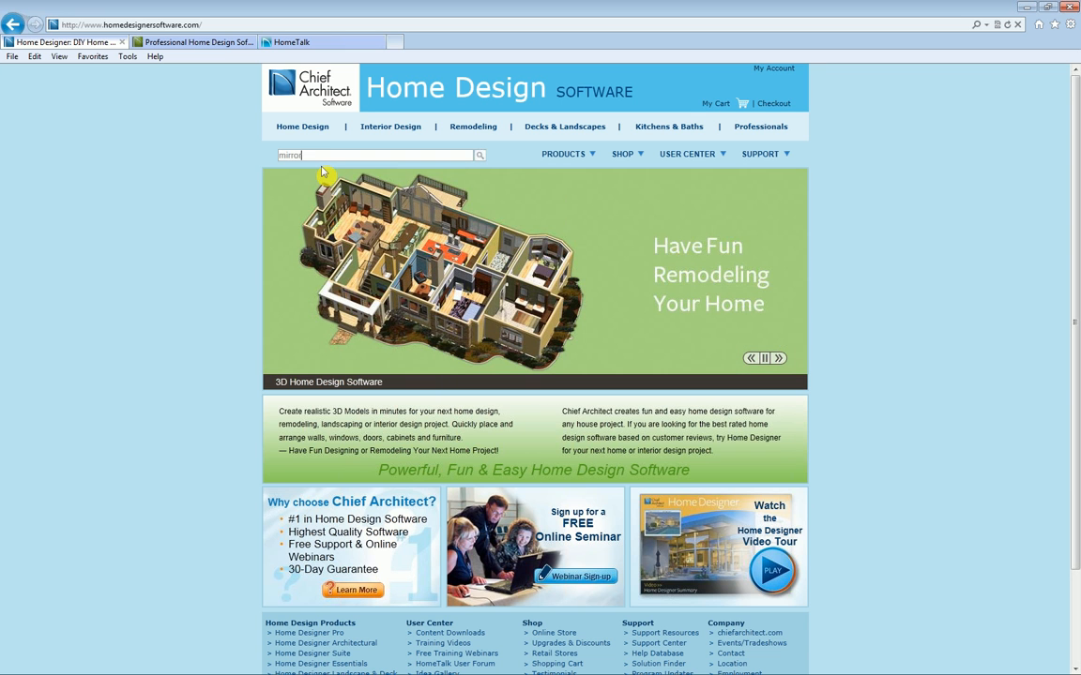
{"action": "left_click", "coordinate": [479, 156]}
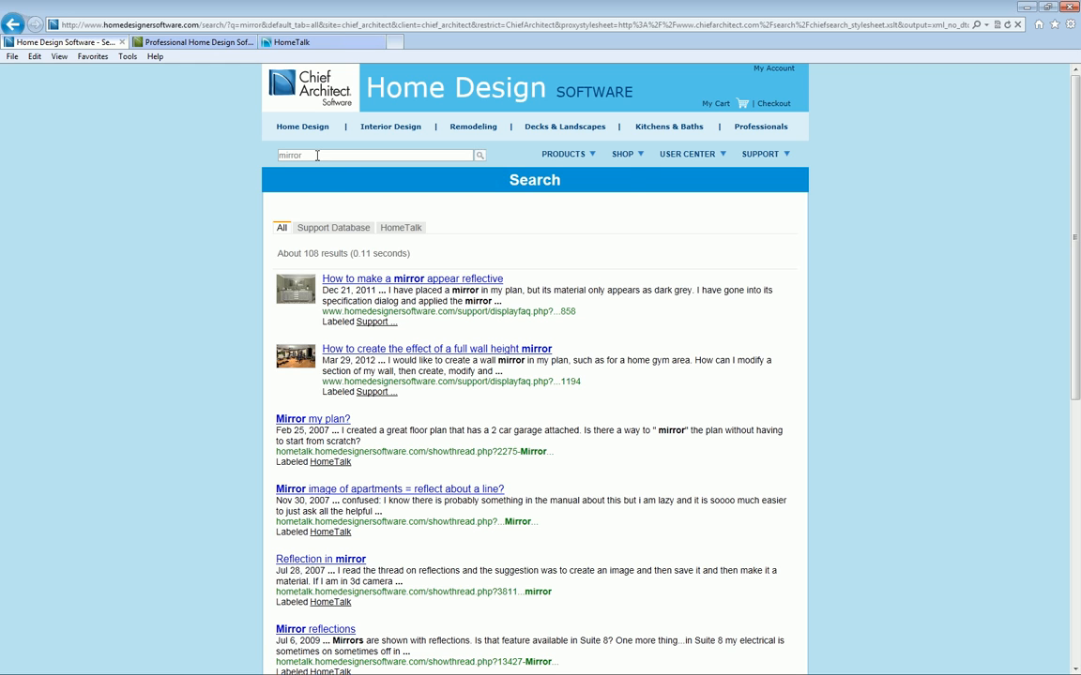
Go to the site's online training videos and search them for bath.
{"action": "mouse_move", "coordinate": [779, 153]}
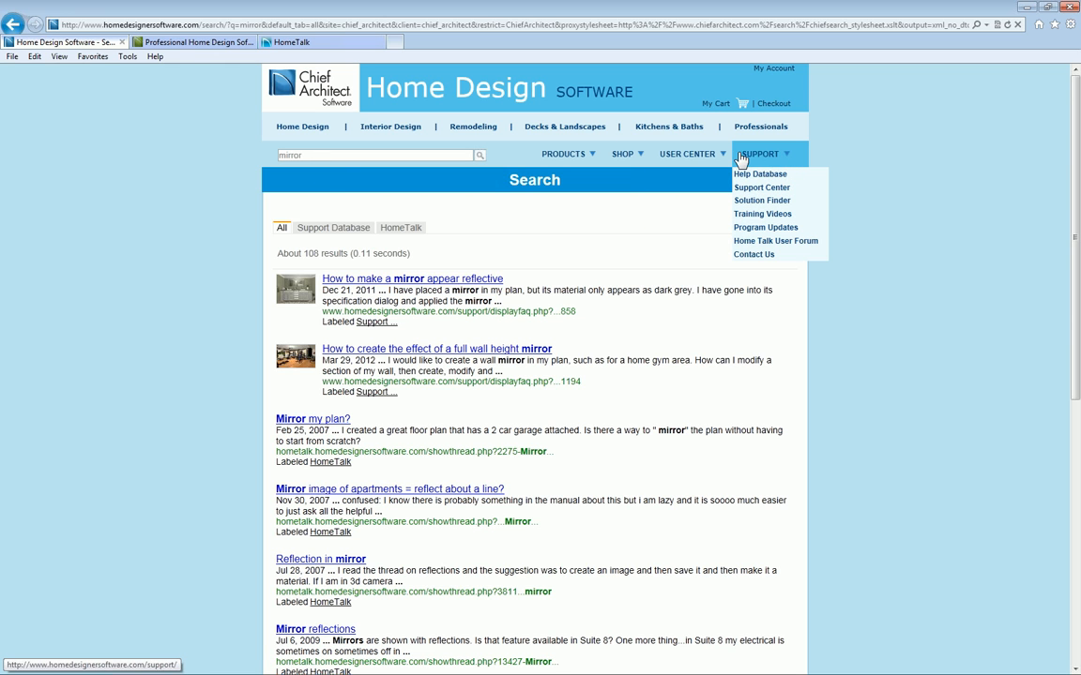
{"action": "left_click", "coordinate": [764, 215]}
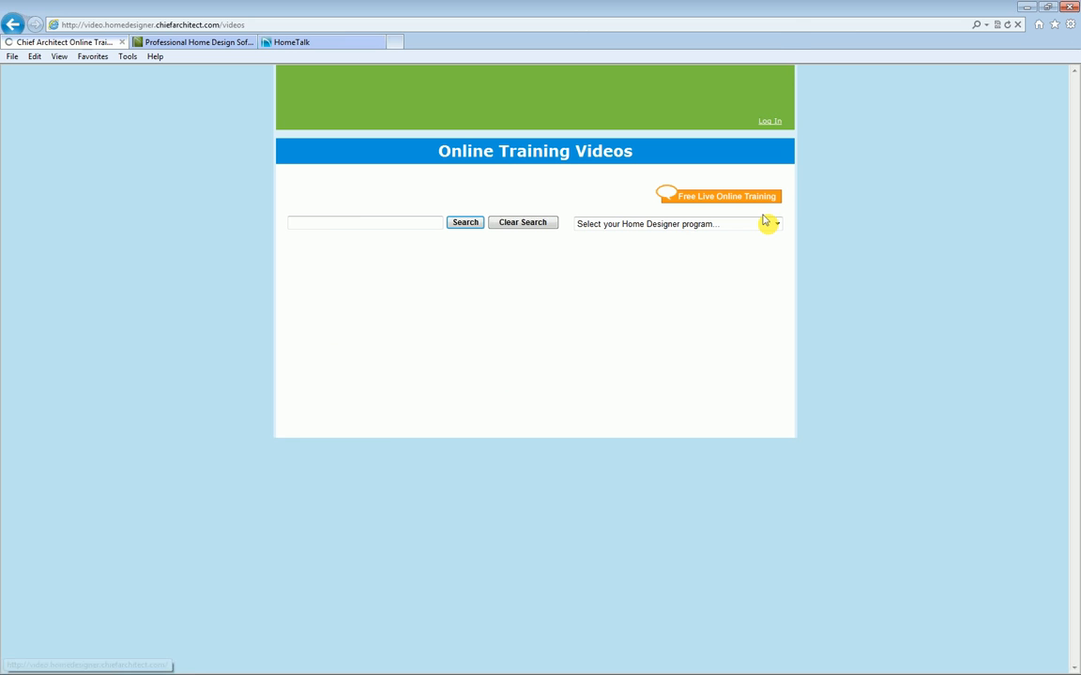
{"action": "left_click", "coordinate": [415, 223]}
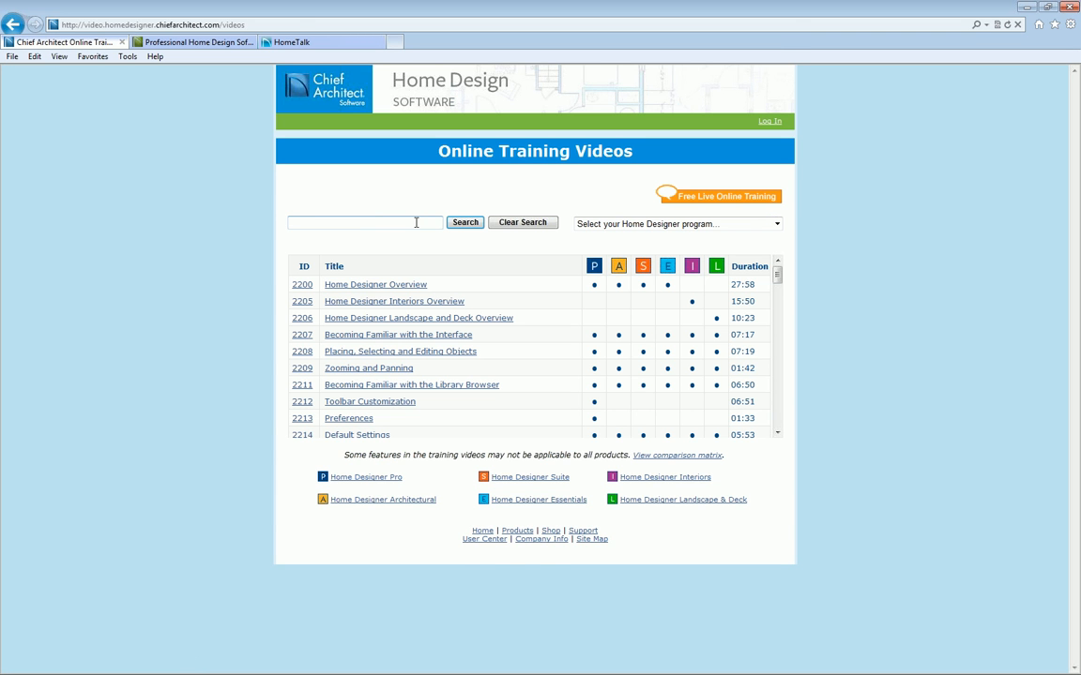
{"action": "type", "text": "bath"}
{"action": "key", "text": "Return"}
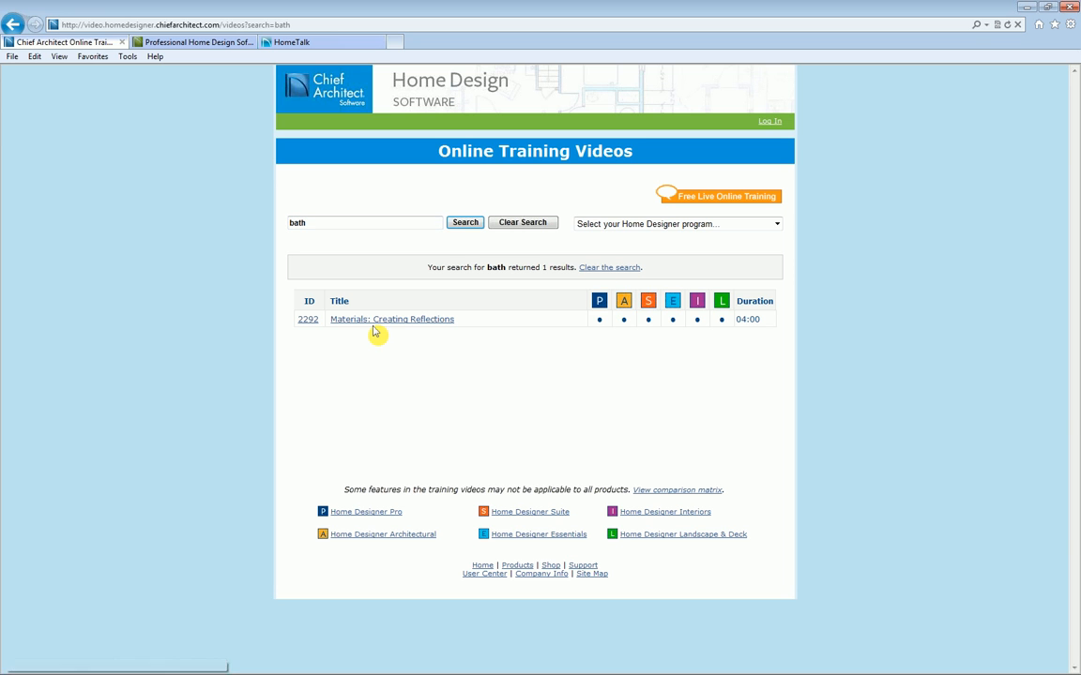
Limit the training videos to Home Designer Pro, and open the page on free live online training.
{"action": "left_click", "coordinate": [647, 224]}
{"action": "left_click", "coordinate": [650, 257]}
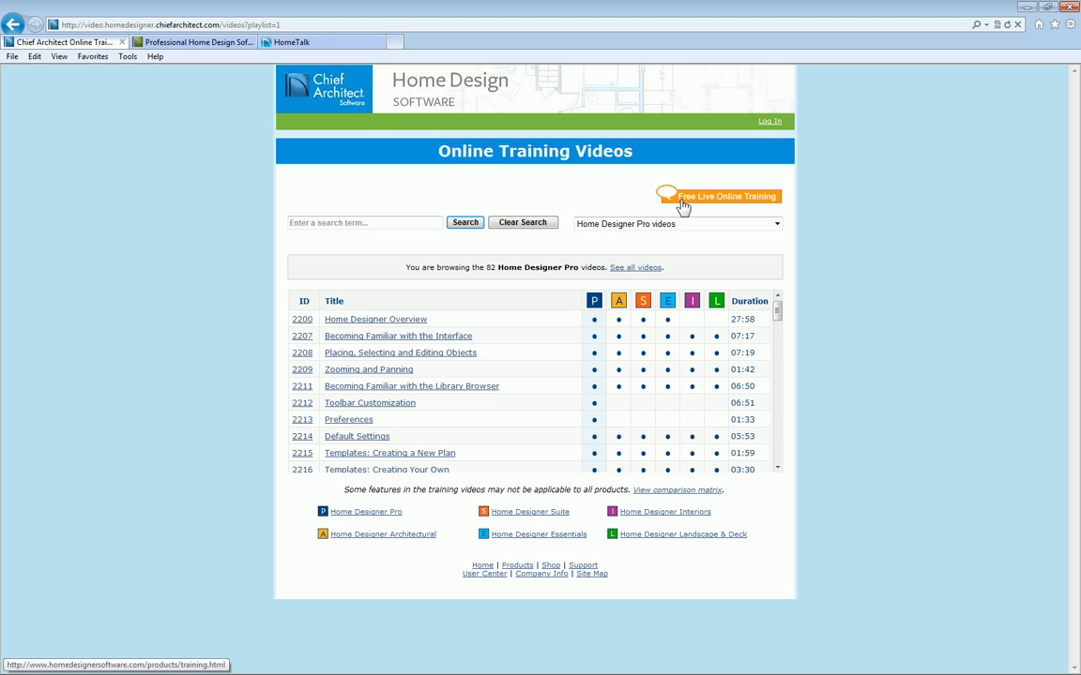
{"action": "left_click", "coordinate": [752, 202]}
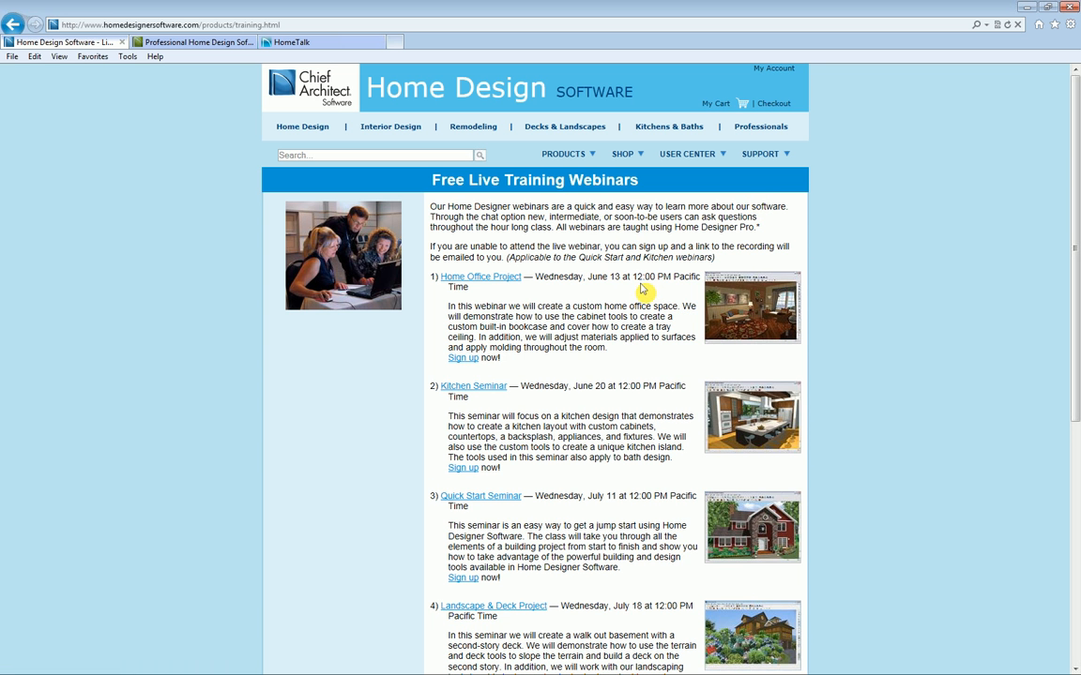
{"action": "mouse_move", "coordinate": [710, 162]}
Open the thread Design Ideas Contest - Swimming Pools! in the HomeTalk forum's Announcements.
{"action": "left_click", "coordinate": [313, 45]}
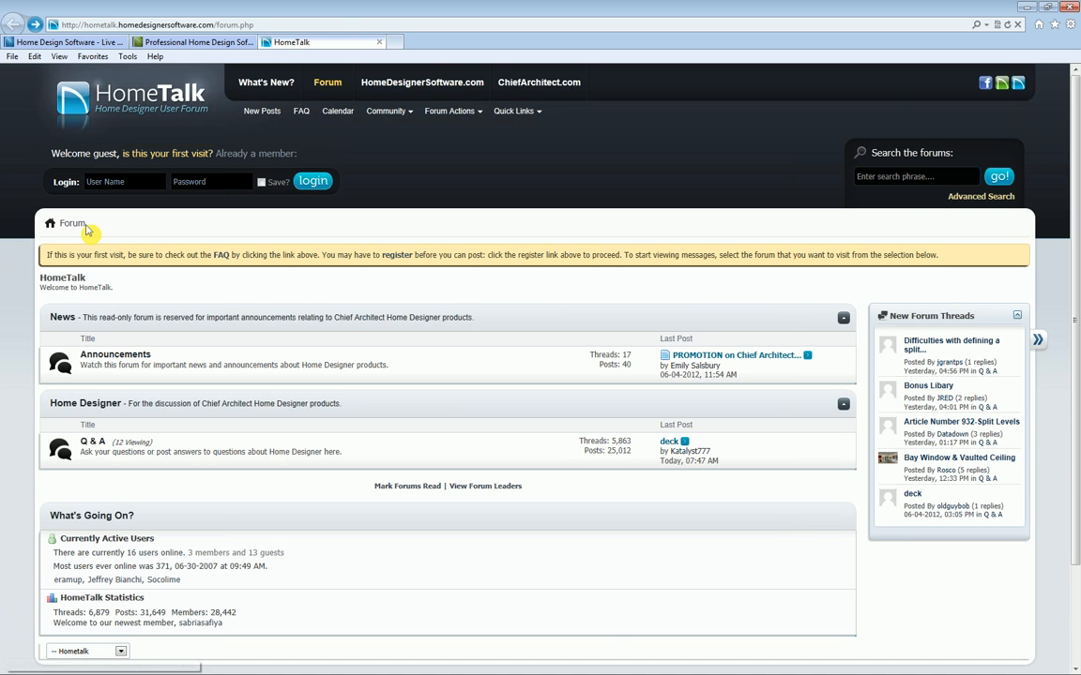
{"action": "left_click", "coordinate": [134, 355]}
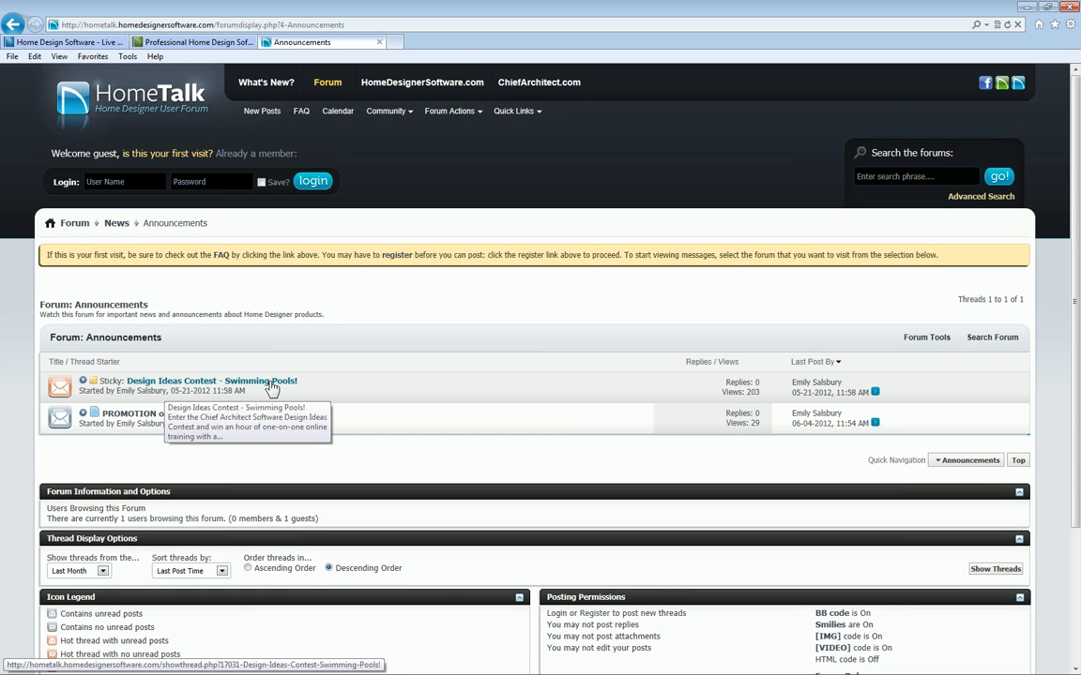
{"action": "left_click", "coordinate": [273, 383]}
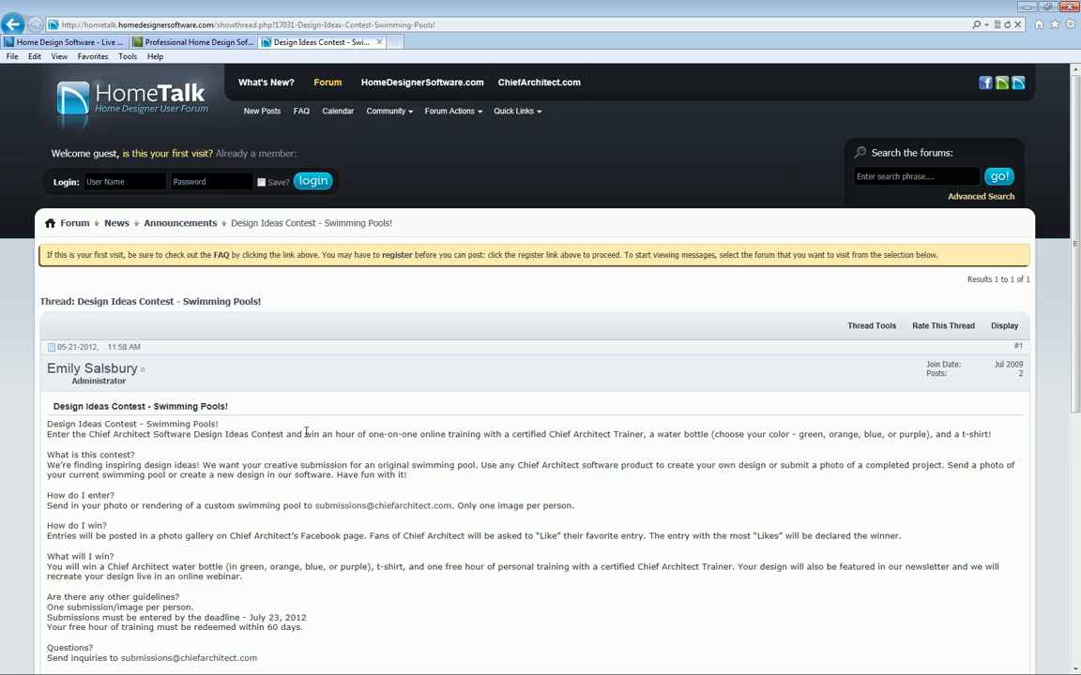
Open Chief Architect's Facebook page from the website's footer and look through the swimming pool contest entries.
{"action": "left_click", "coordinate": [77, 43]}
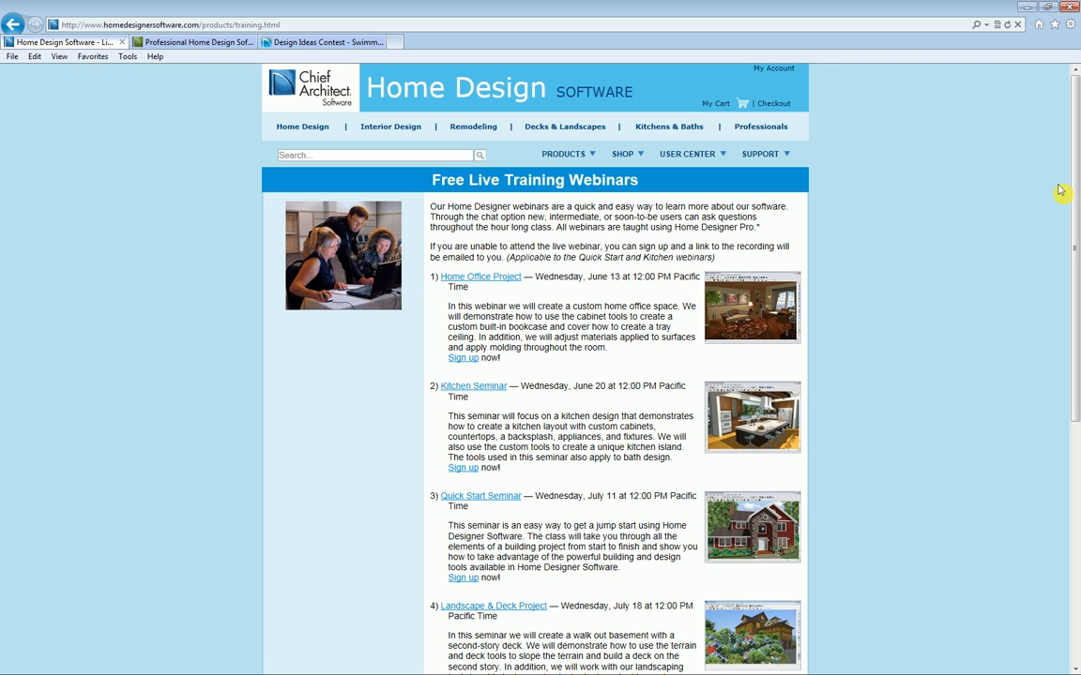
{"action": "scroll", "coordinate": [1077, 204], "scroll_direction": "down", "scroll_amount": 5}
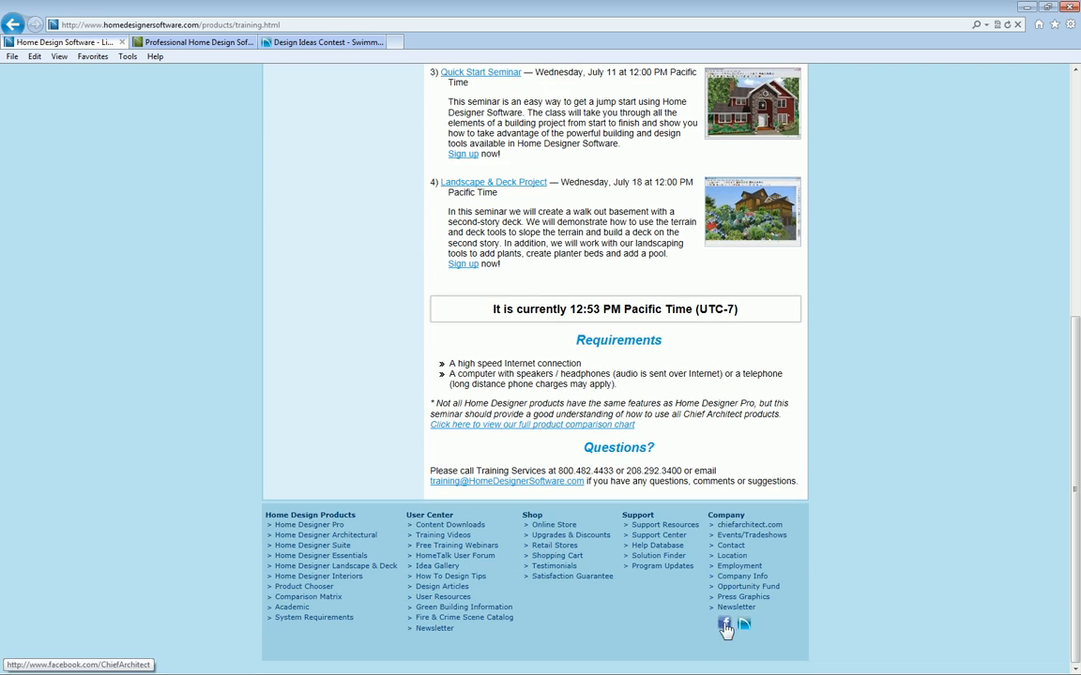
{"action": "left_click", "coordinate": [724, 624]}
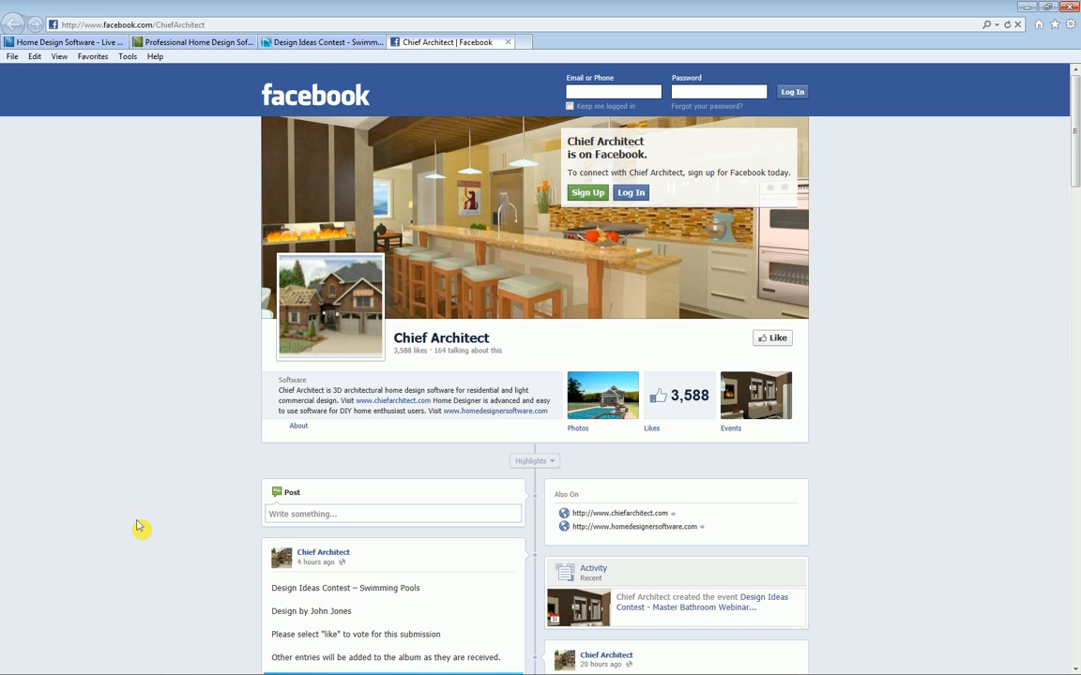
{"action": "scroll", "coordinate": [140, 525], "scroll_direction": "down", "scroll_amount": 1}
{"action": "scroll", "coordinate": [138, 527], "scroll_direction": "down", "scroll_amount": 3}
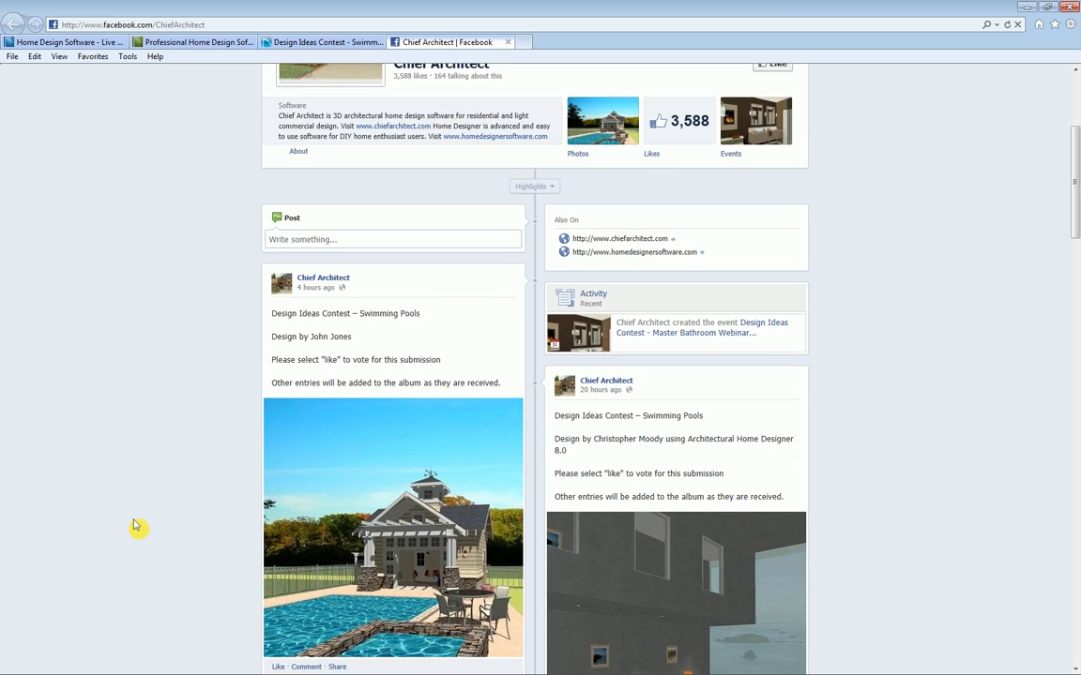
{"action": "scroll", "coordinate": [136, 528], "scroll_direction": "down", "scroll_amount": 2}
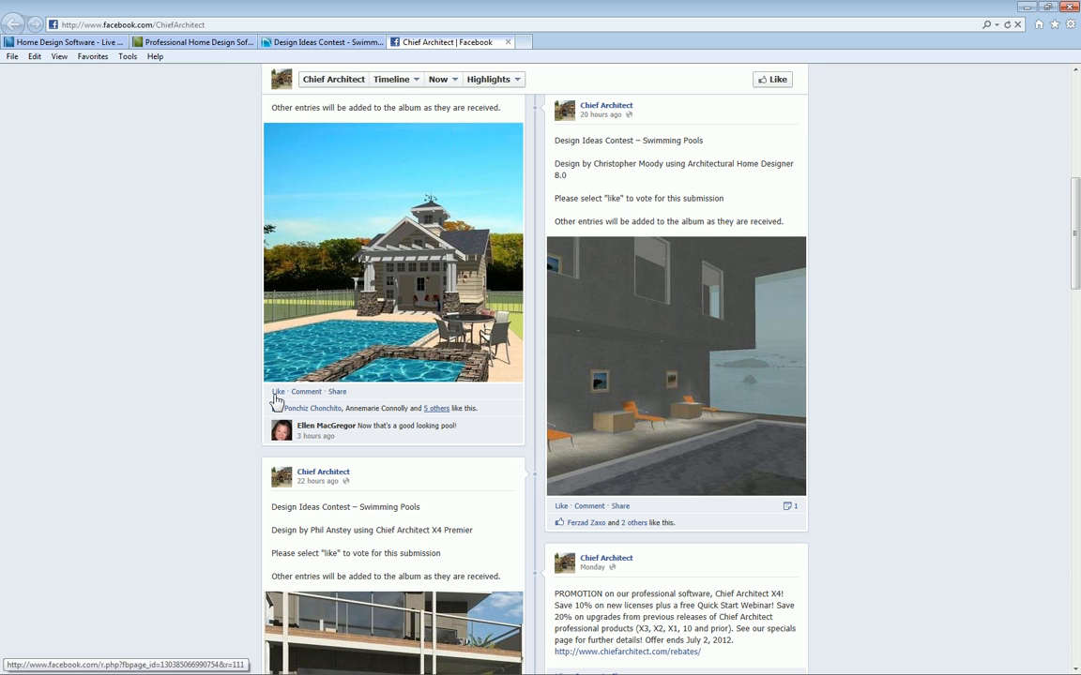
{"action": "left_click_drag", "start_coordinate": [1076, 260], "coordinate": [1076, 148]}
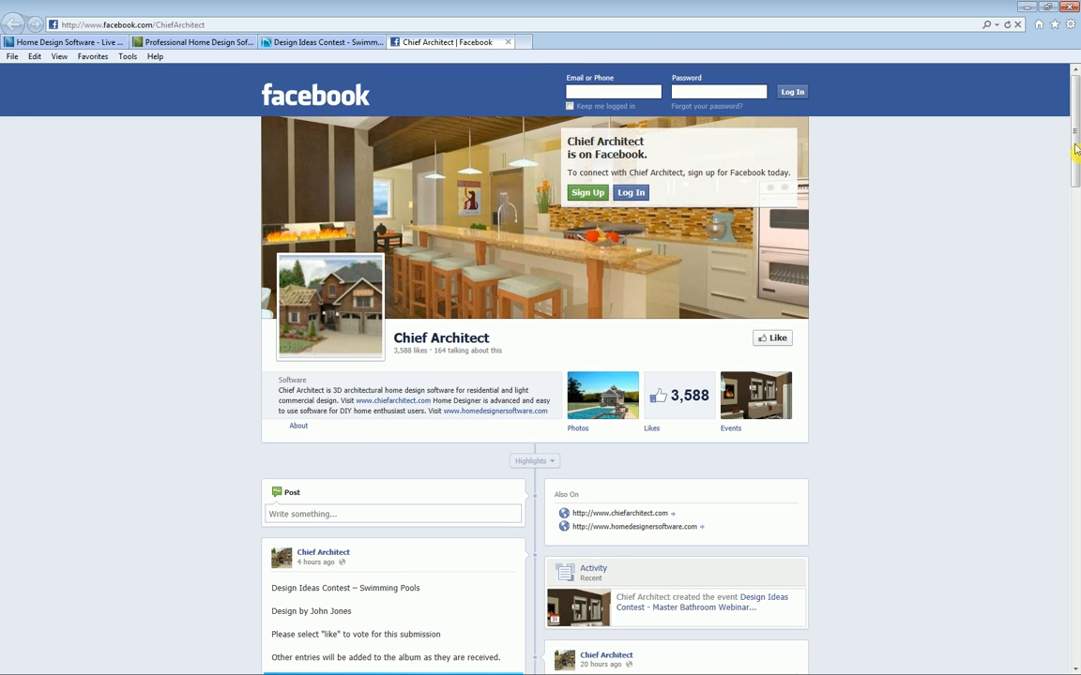
Return to the Home Designer website, open its Content Downloads page and look through the 2012 library catalogs.
{"action": "left_click", "coordinate": [82, 44]}
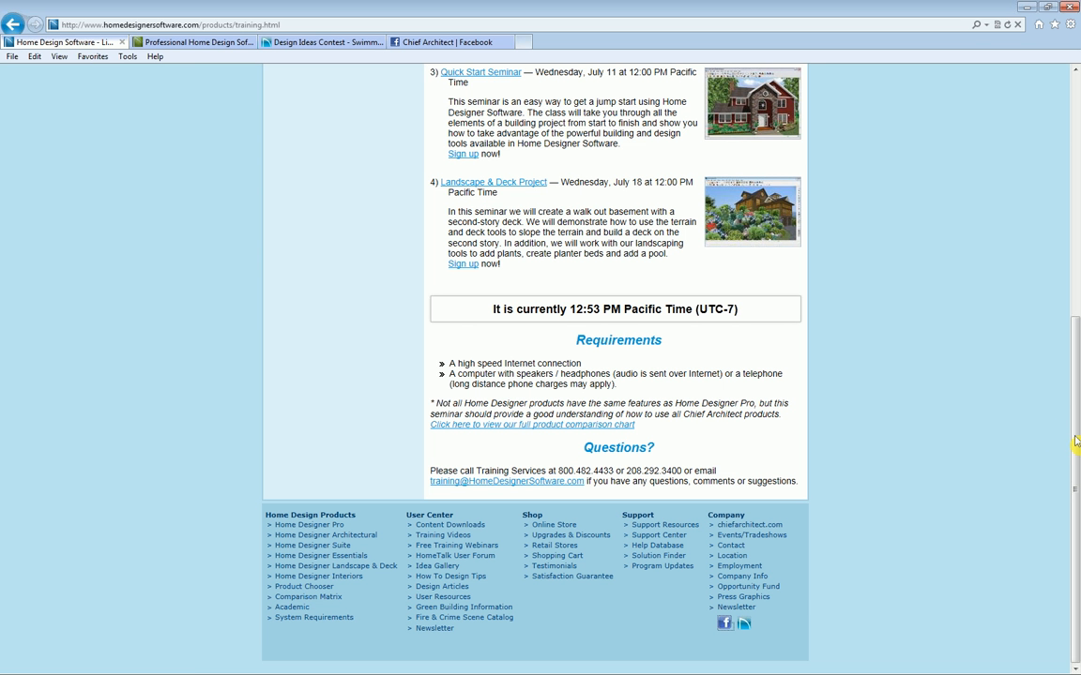
{"action": "scroll", "coordinate": [1076, 441], "scroll_direction": "up", "scroll_amount": 5}
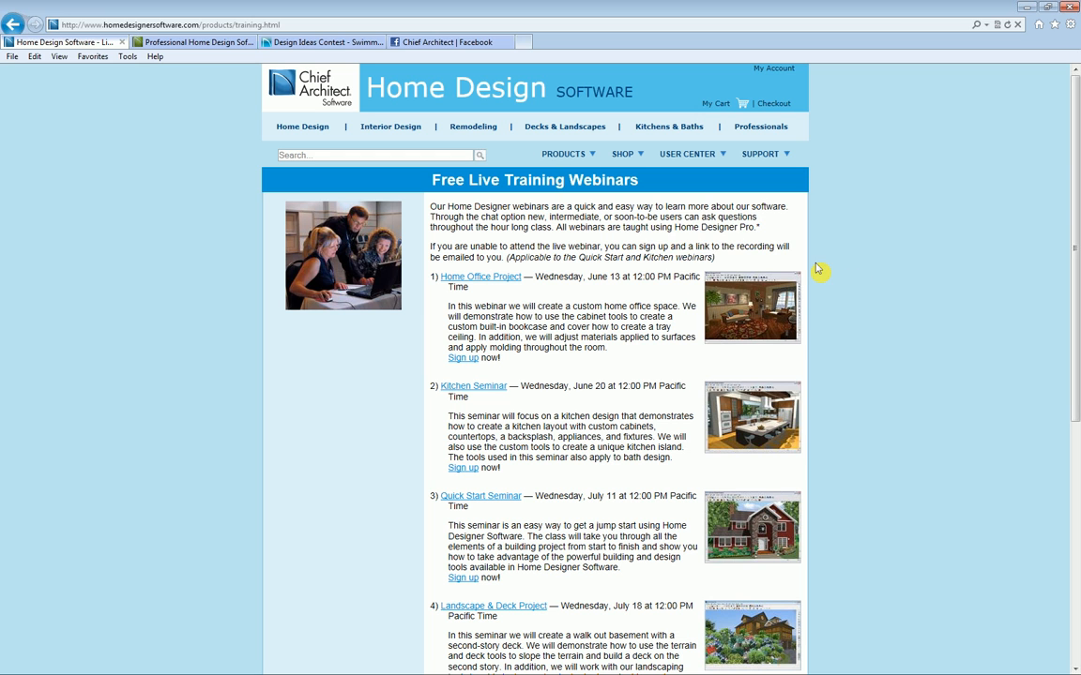
{"action": "mouse_move", "coordinate": [670, 162]}
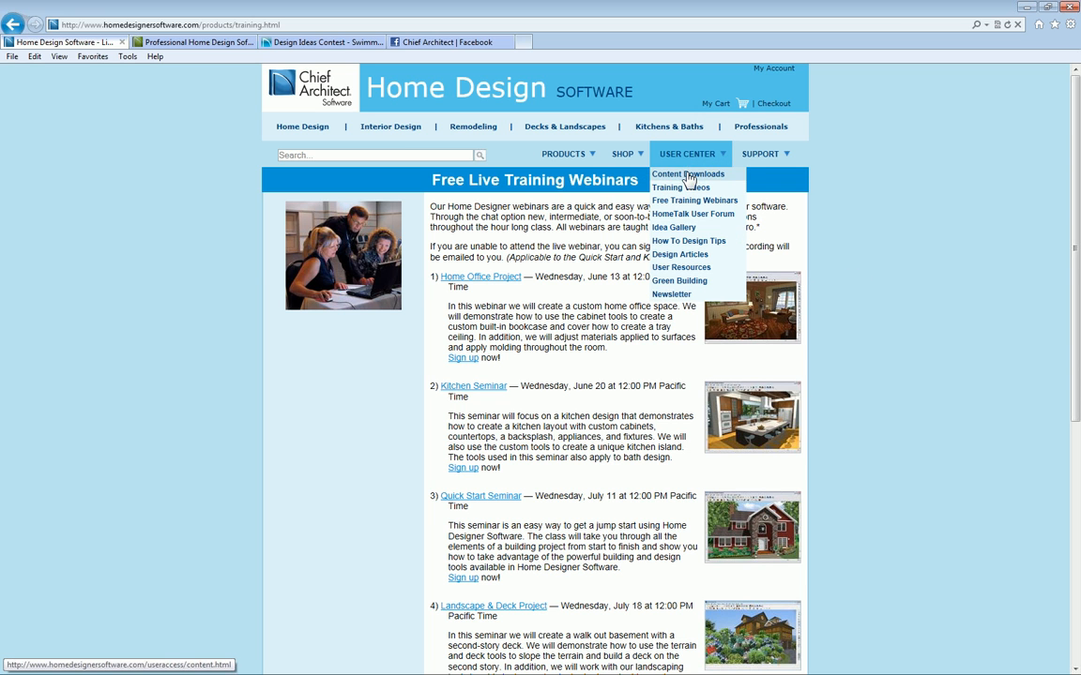
{"action": "left_click", "coordinate": [677, 175]}
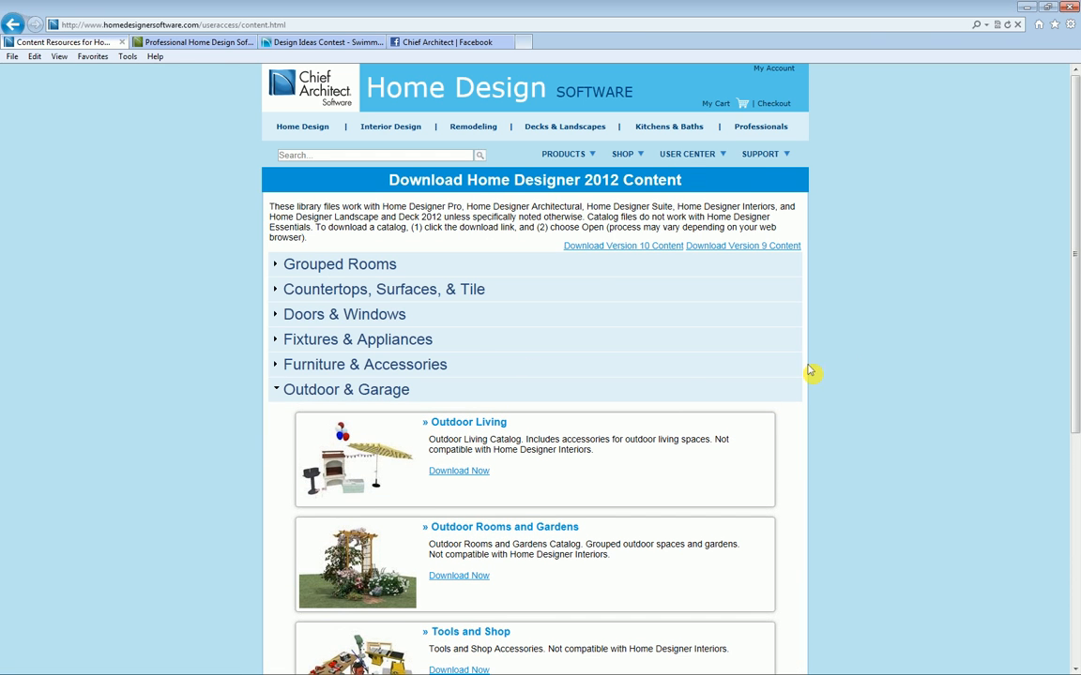
{"action": "scroll", "coordinate": [911, 372], "scroll_direction": "down", "scroll_amount": 5}
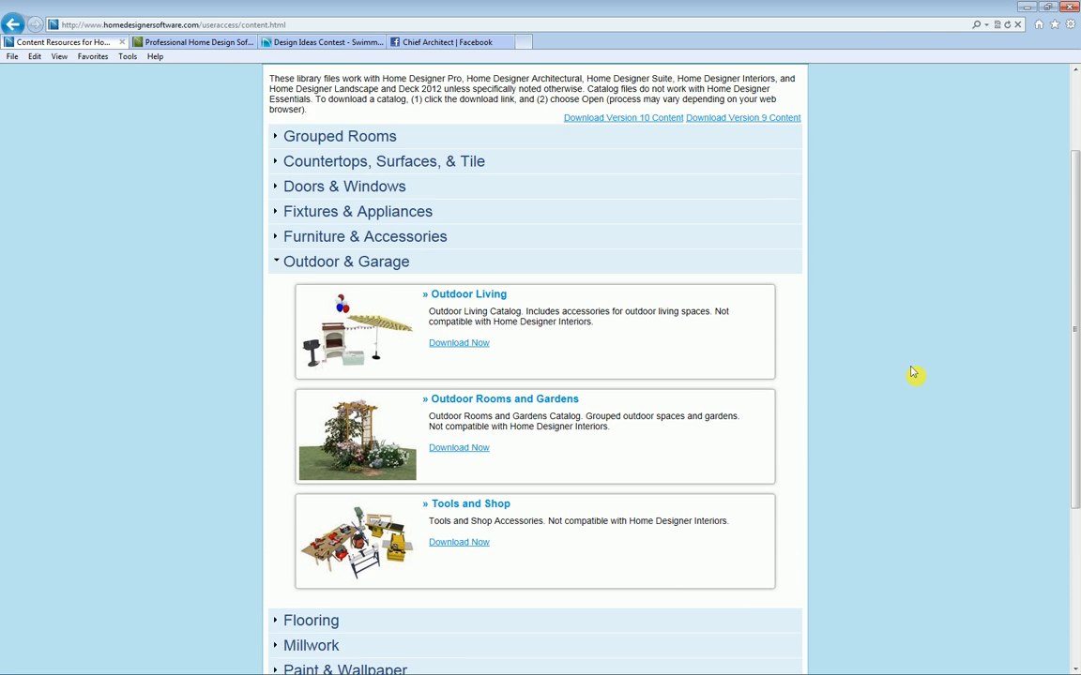